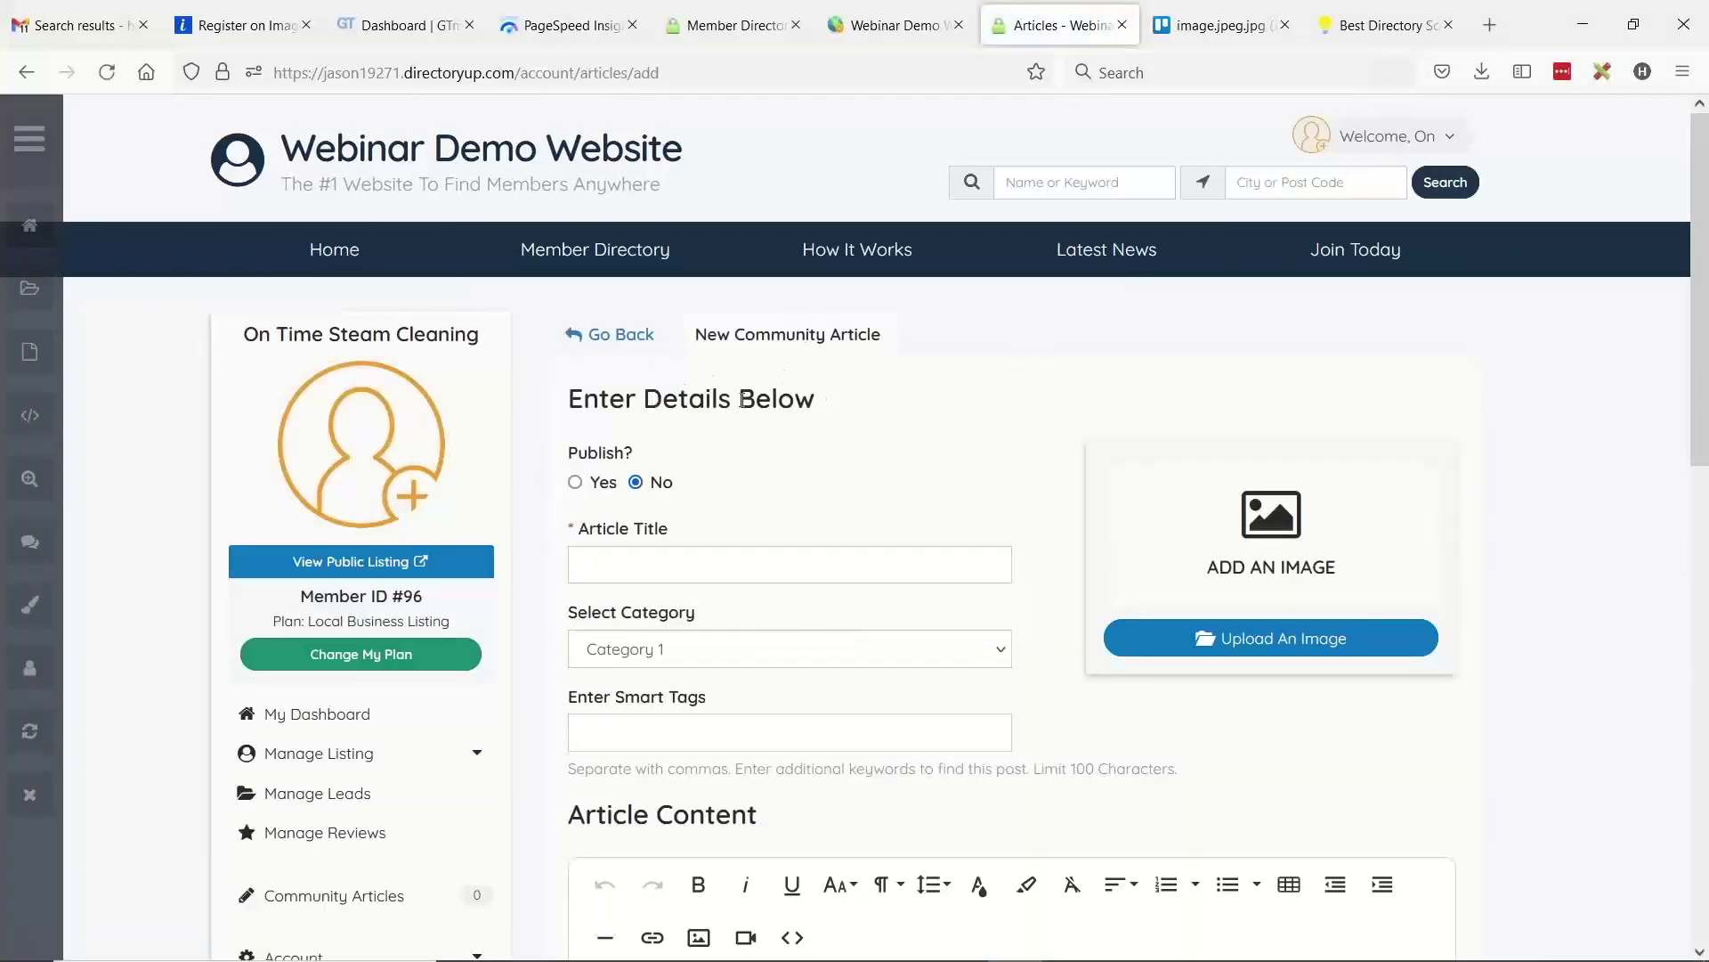
- Examine the image insertion options in the Article Content editor of the new community article form
{"action": "scroll", "coordinate": [812, 393], "scroll_direction": "down", "scroll_amount": 4}
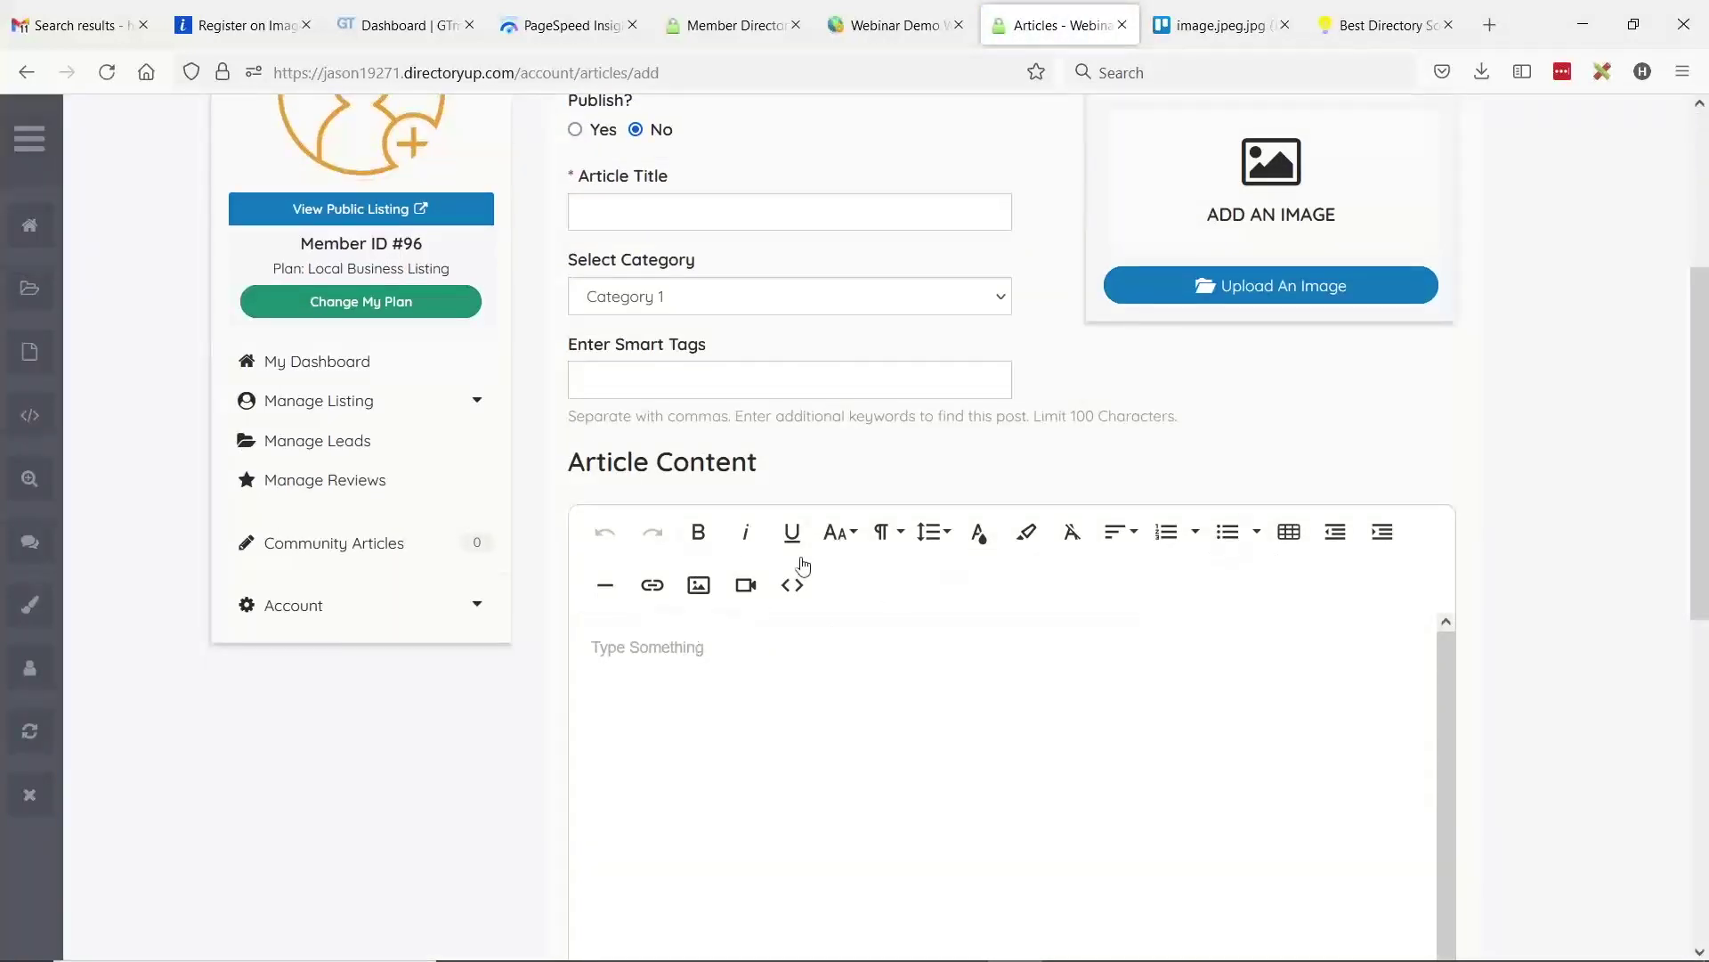
{"action": "left_click", "coordinate": [699, 585]}
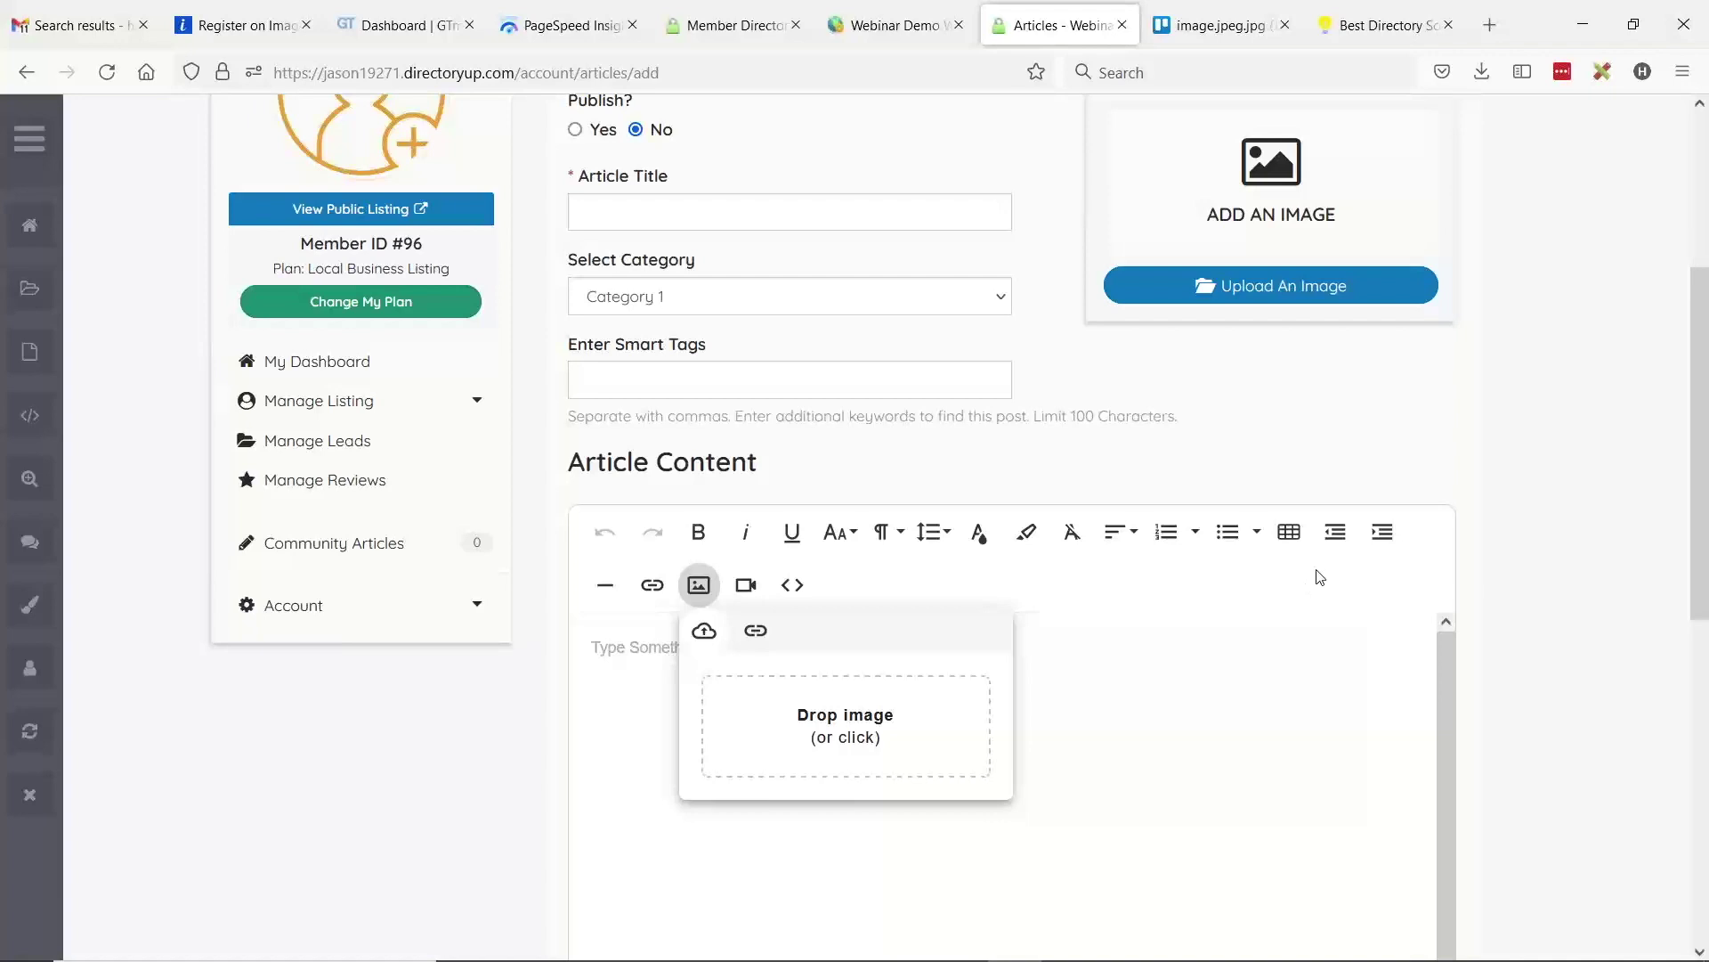
{"action": "left_click", "coordinate": [492, 702]}
{"action": "scroll", "coordinate": [657, 285], "scroll_direction": "up", "scroll_amount": 2}
{"action": "scroll", "coordinate": [792, 288], "scroll_direction": "up", "scroll_amount": 1}
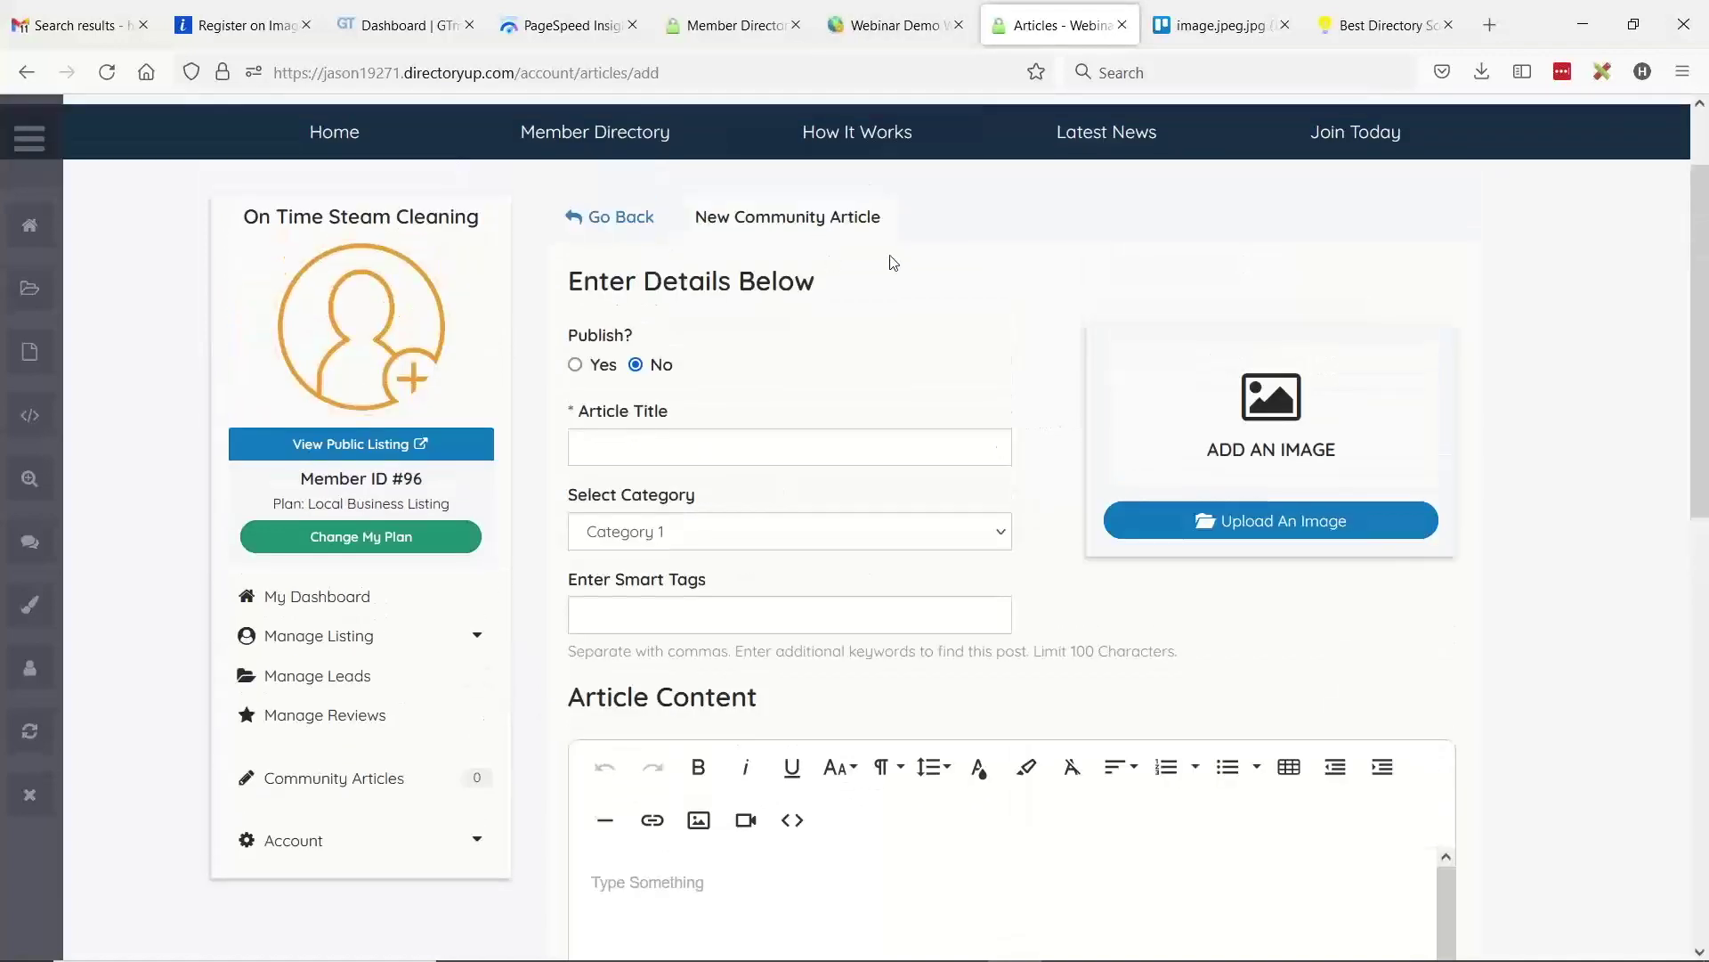
- In the admin post settings, find the Community Article post type and open its Feature - Member Articles form for editing
{"action": "left_click", "coordinate": [891, 25]}
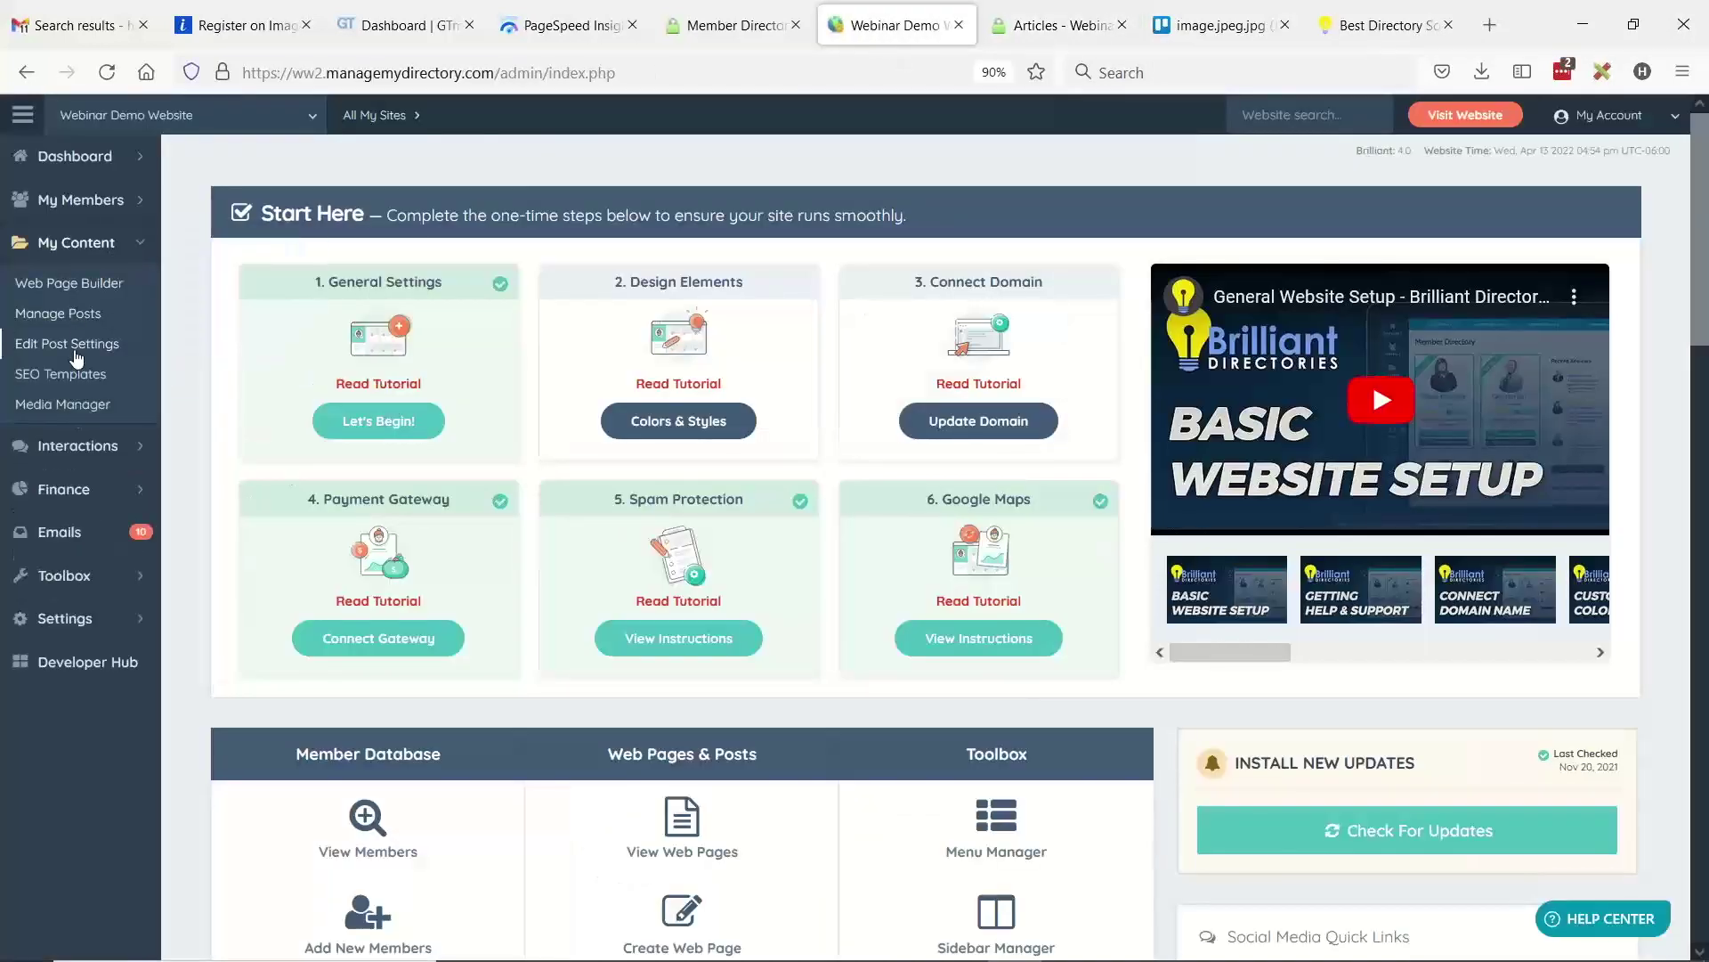
{"action": "left_click", "coordinate": [71, 346]}
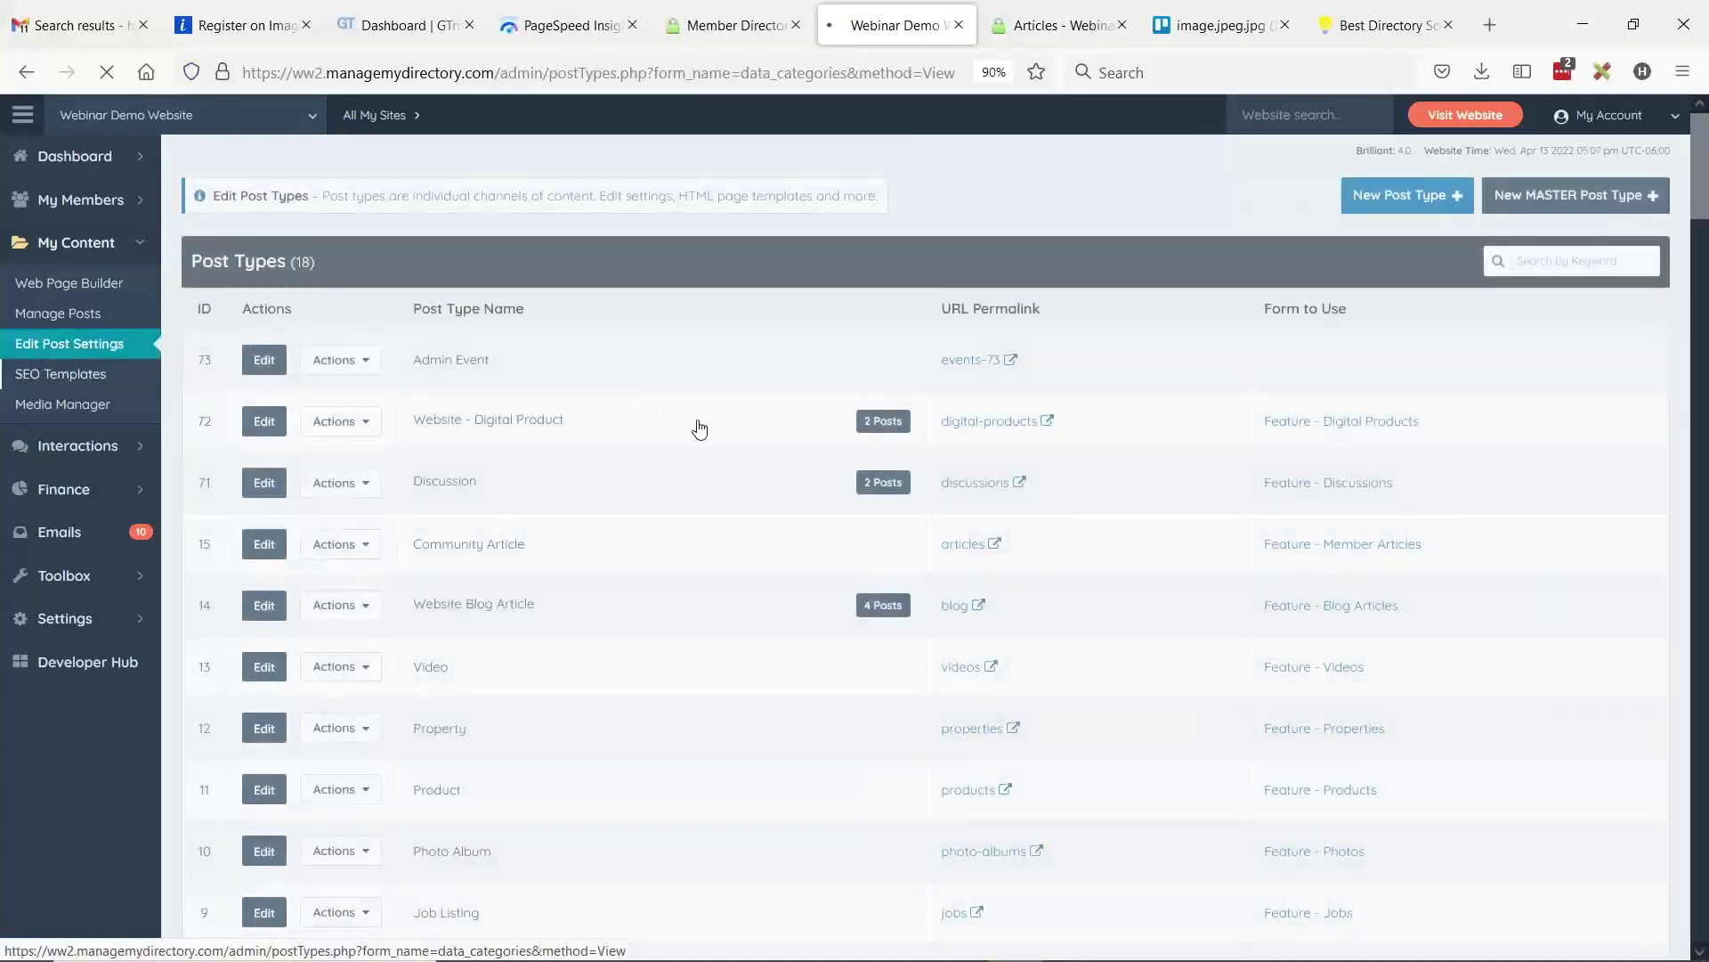
{"action": "left_click", "coordinate": [1544, 267]}
{"action": "type", "text": "commu"}
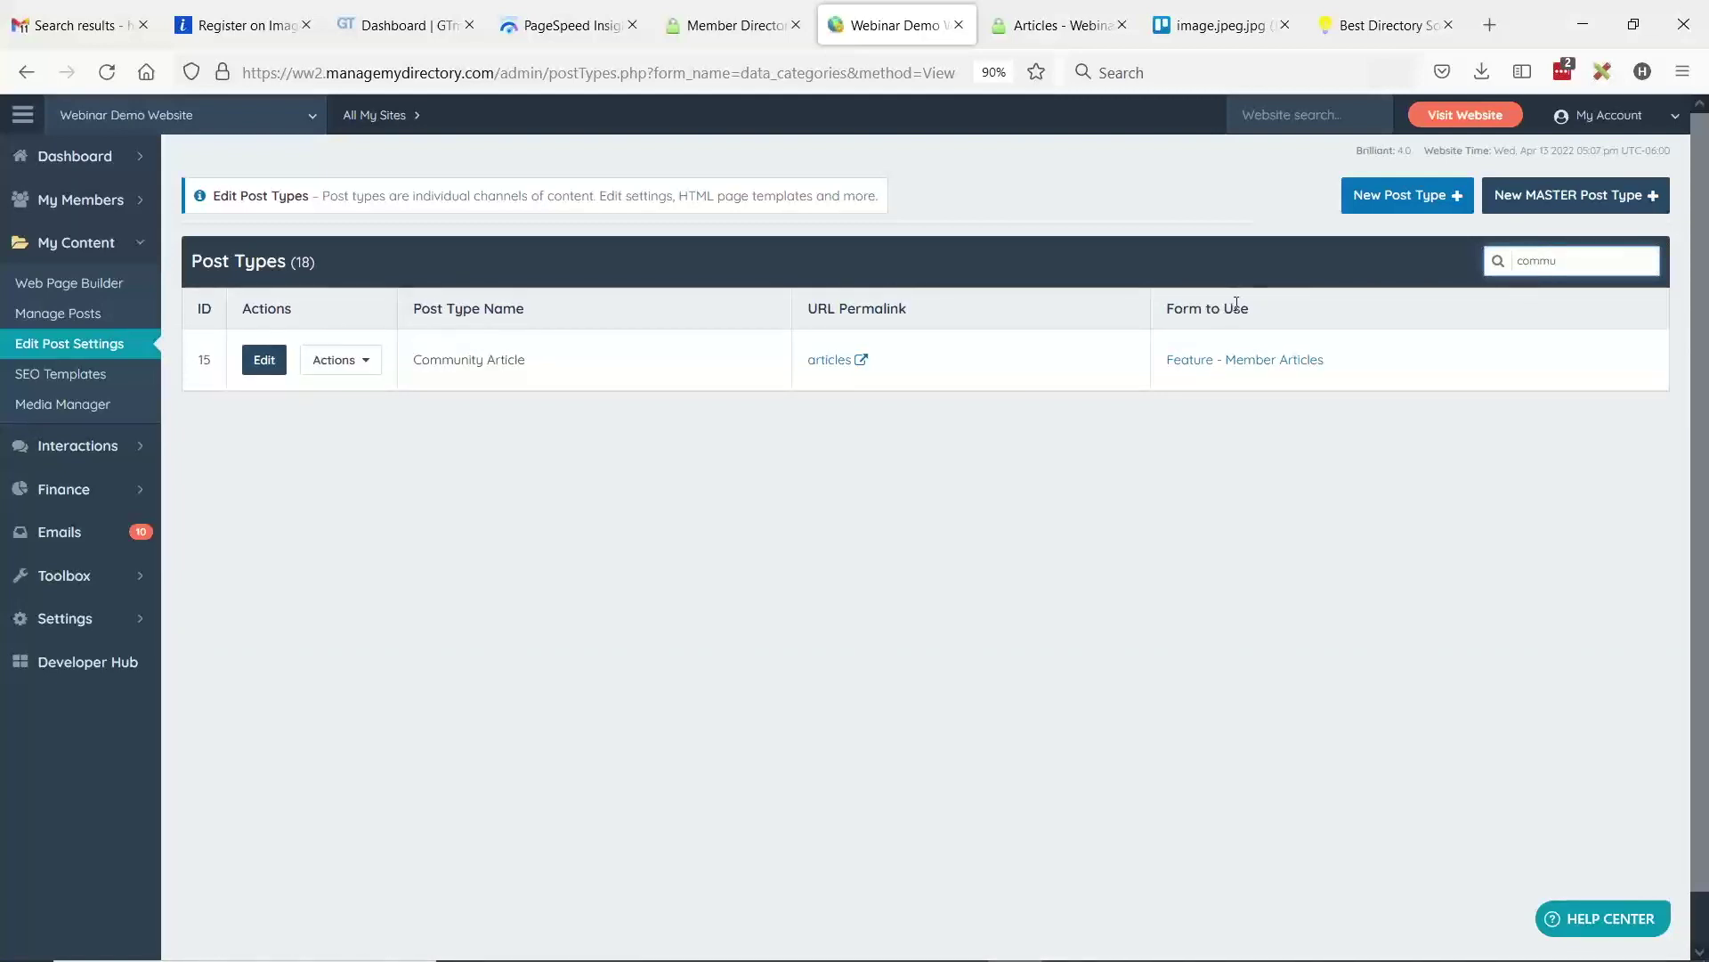
{"action": "left_click", "coordinate": [1191, 360]}
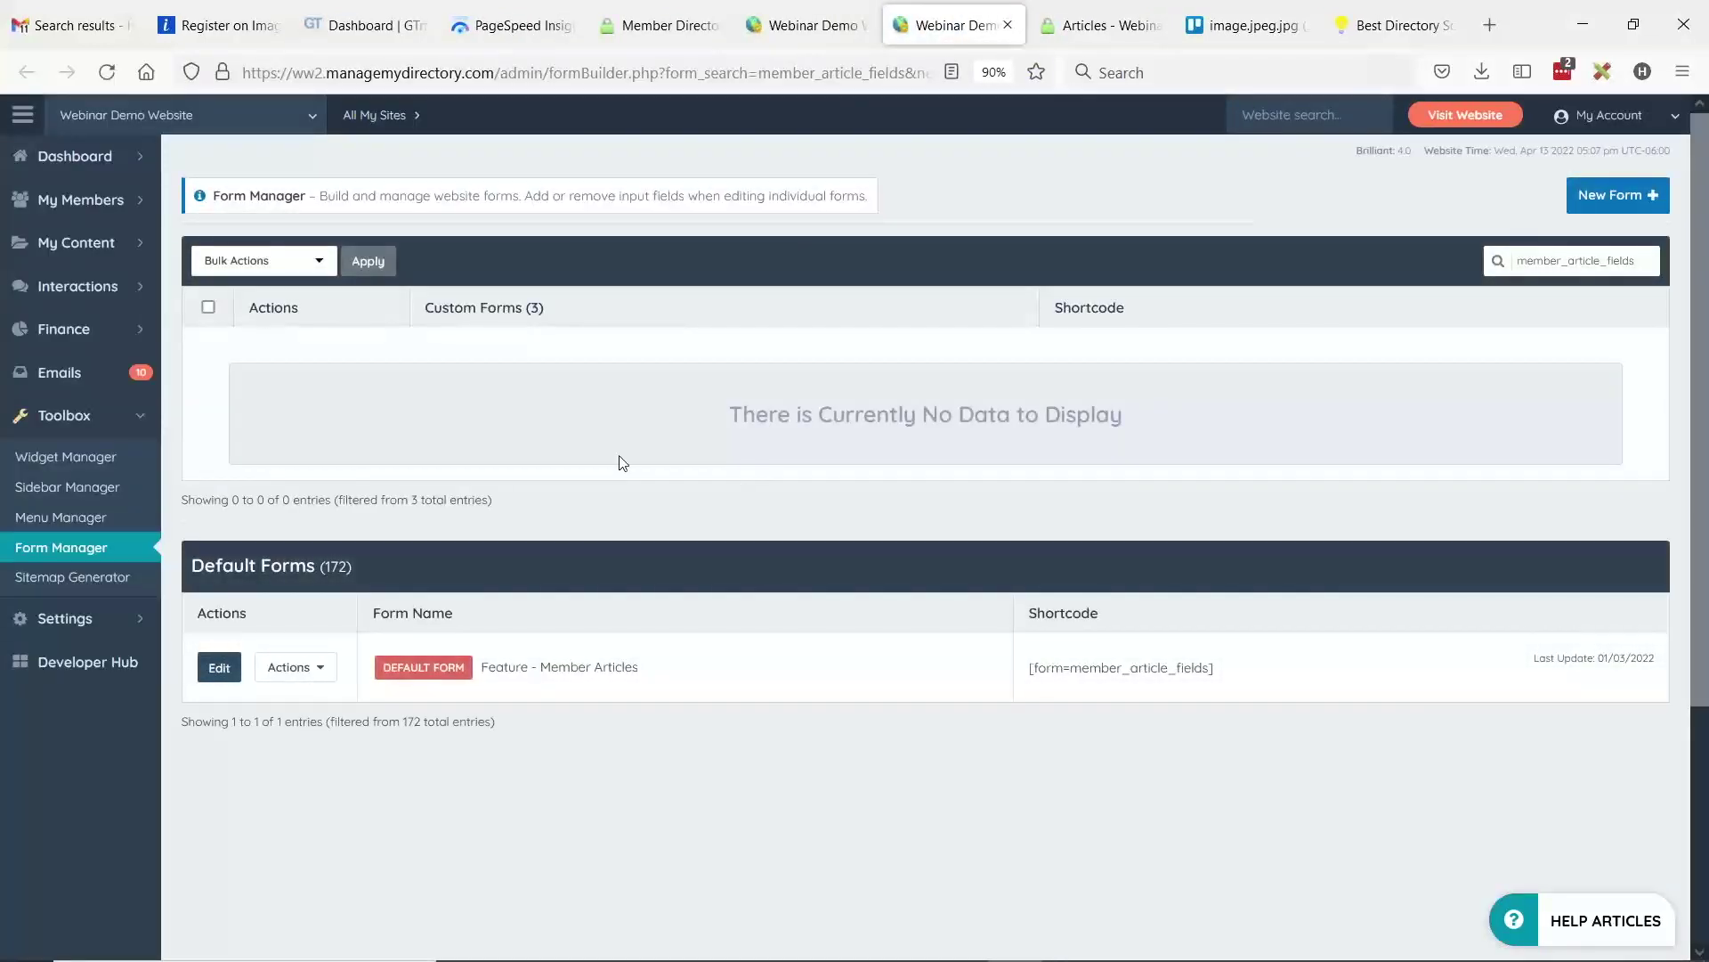
{"action": "left_click", "coordinate": [331, 659]}
{"action": "left_click", "coordinate": [343, 749]}
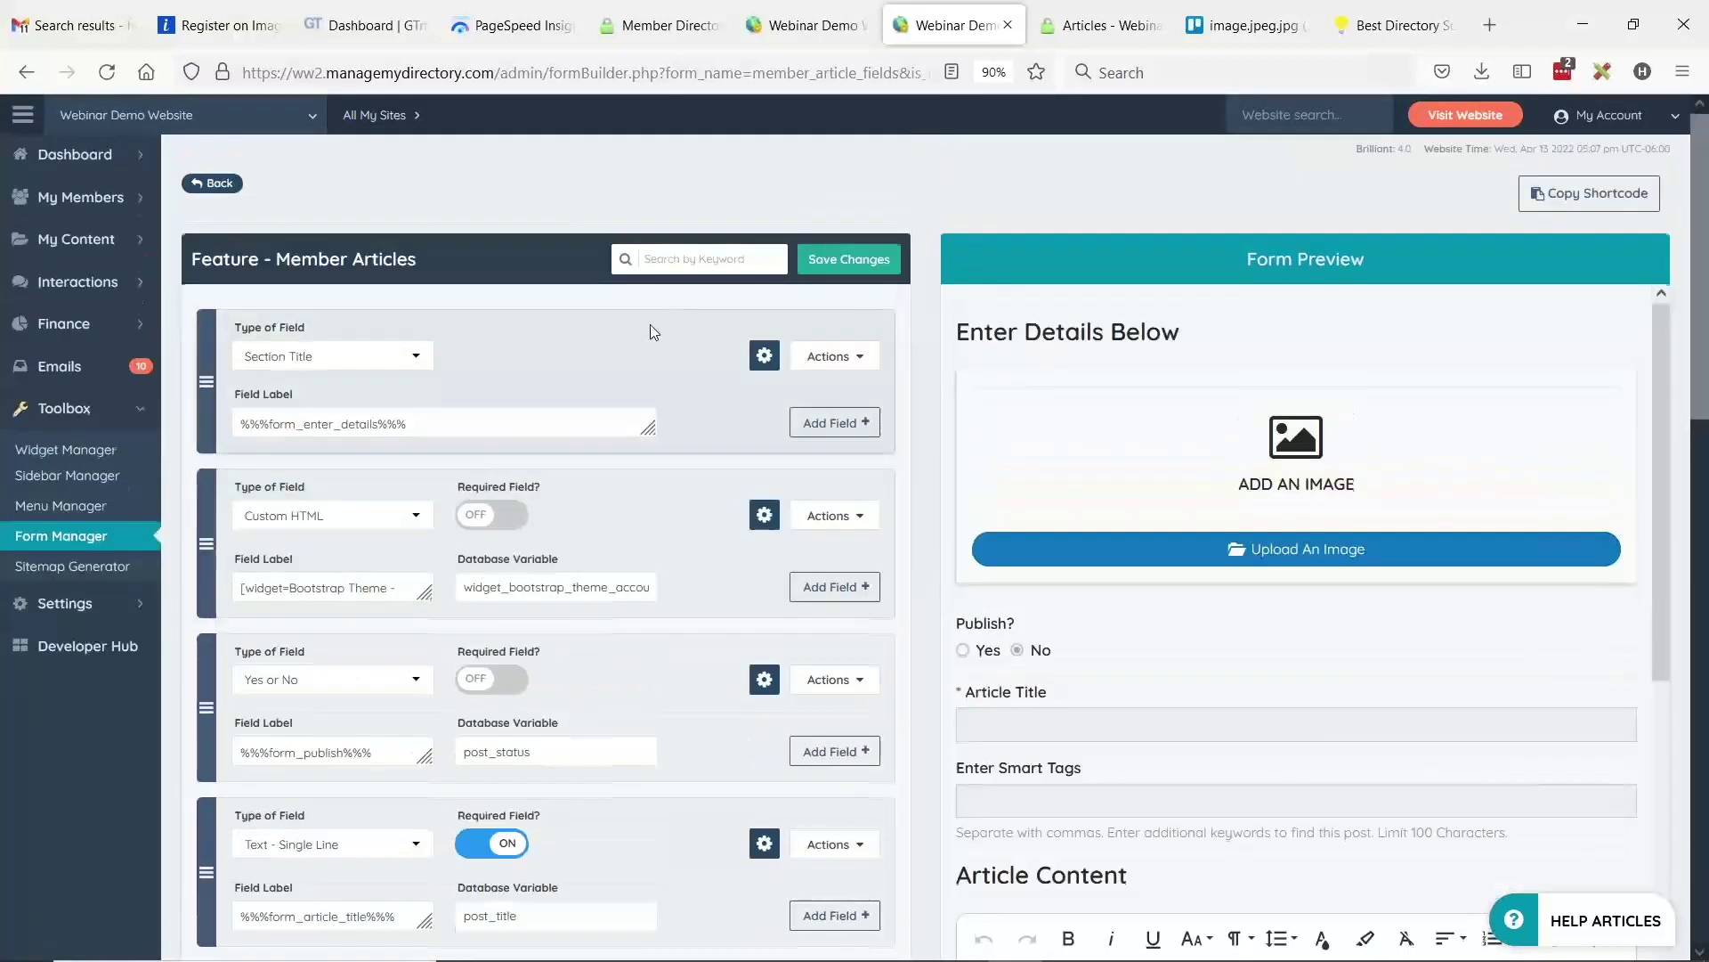
- Set the post_content field's type to Froala Text Editor - Image Upload + Pre-Made Elements and save the form
{"action": "left_click", "coordinate": [680, 260]}
{"action": "type", "text": "froala"}
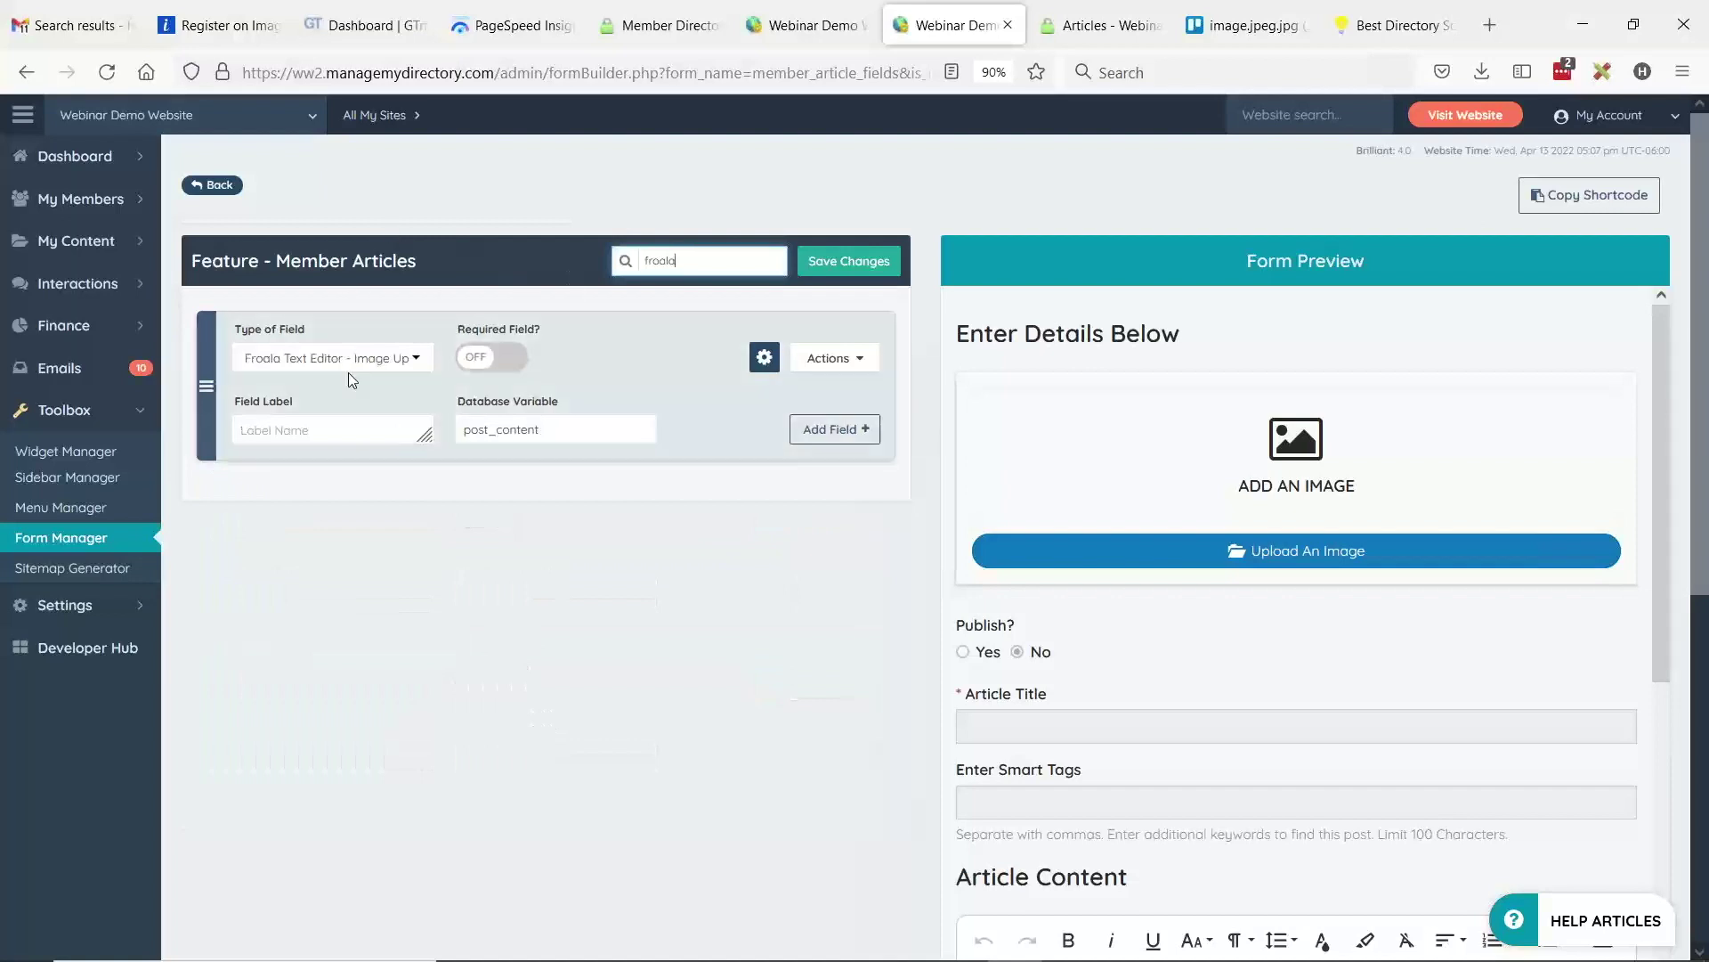
{"action": "left_click", "coordinate": [415, 357]}
{"action": "scroll", "coordinate": [405, 427], "scroll_direction": "down", "scroll_amount": 2}
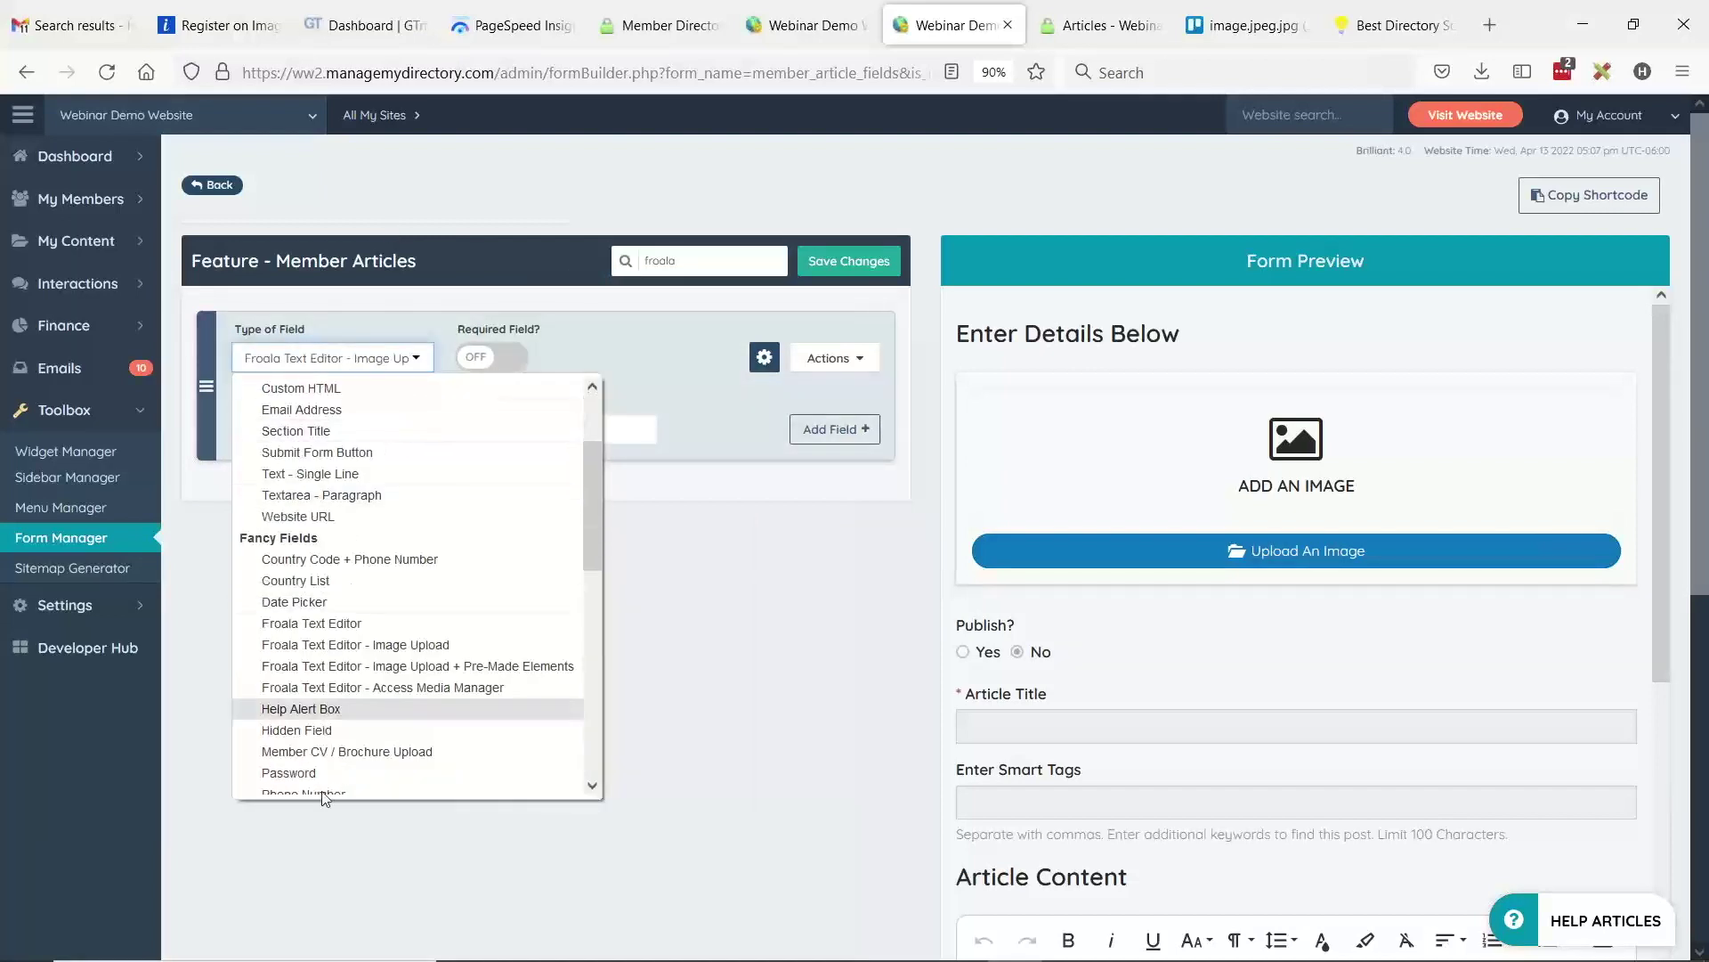
{"action": "scroll", "coordinate": [374, 704], "scroll_direction": "down", "scroll_amount": 1}
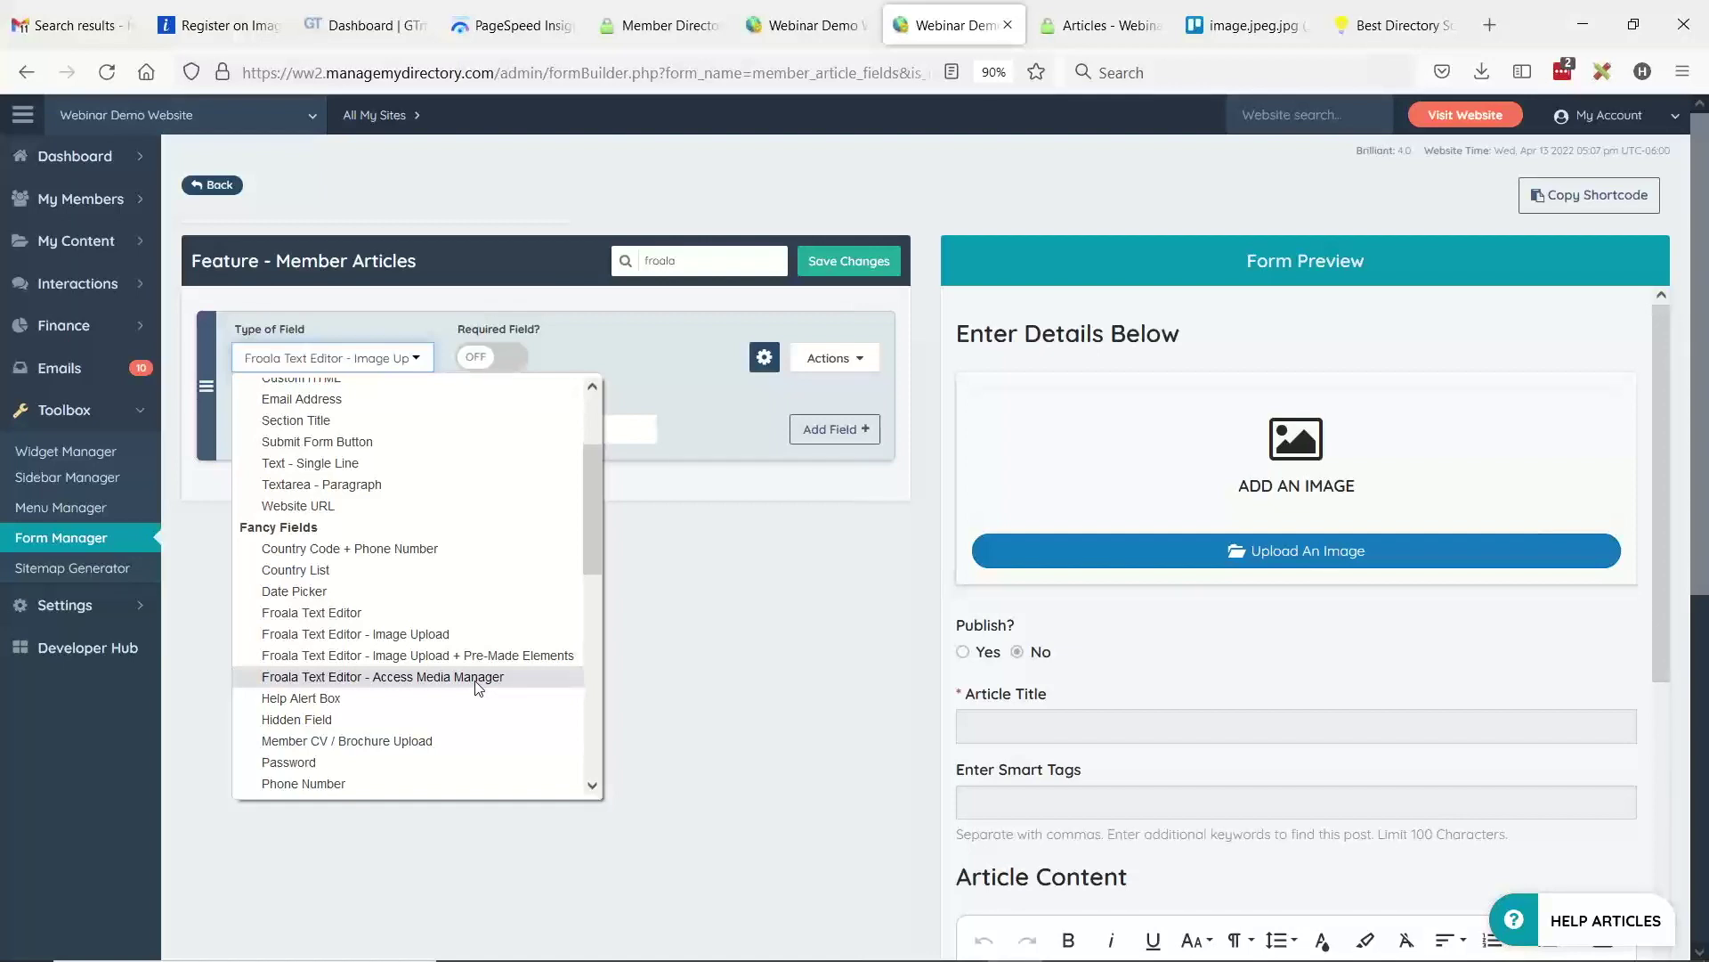
{"action": "left_click", "coordinate": [485, 656]}
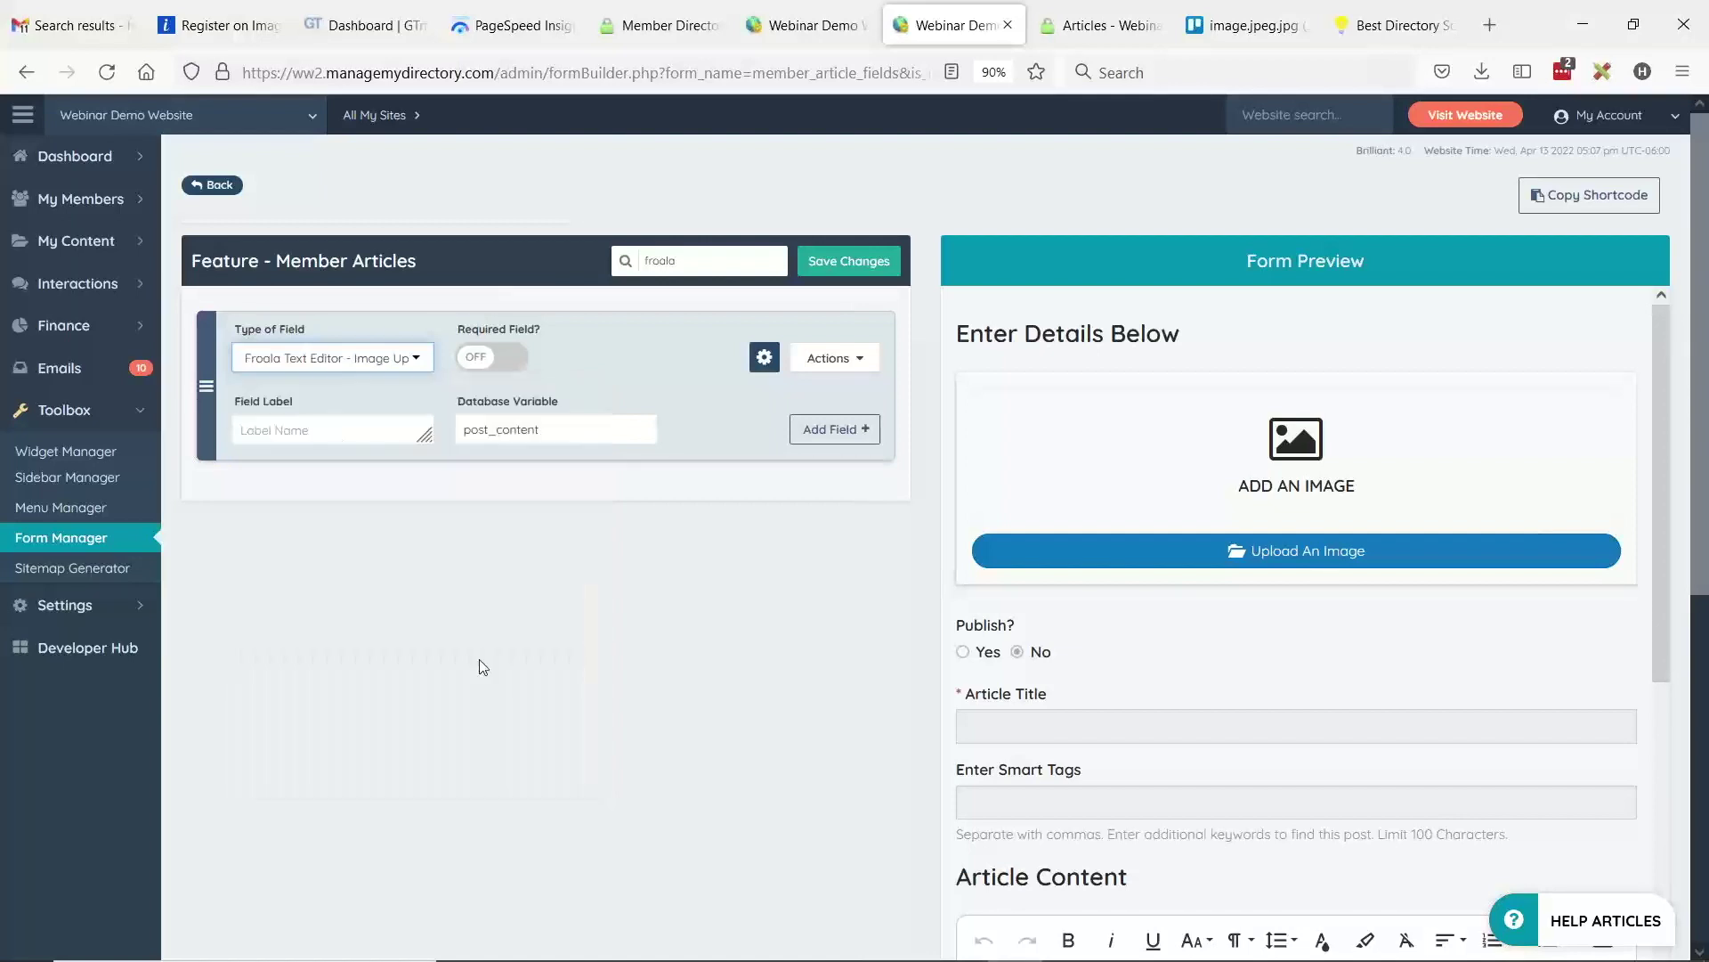
{"action": "left_click", "coordinate": [851, 261]}
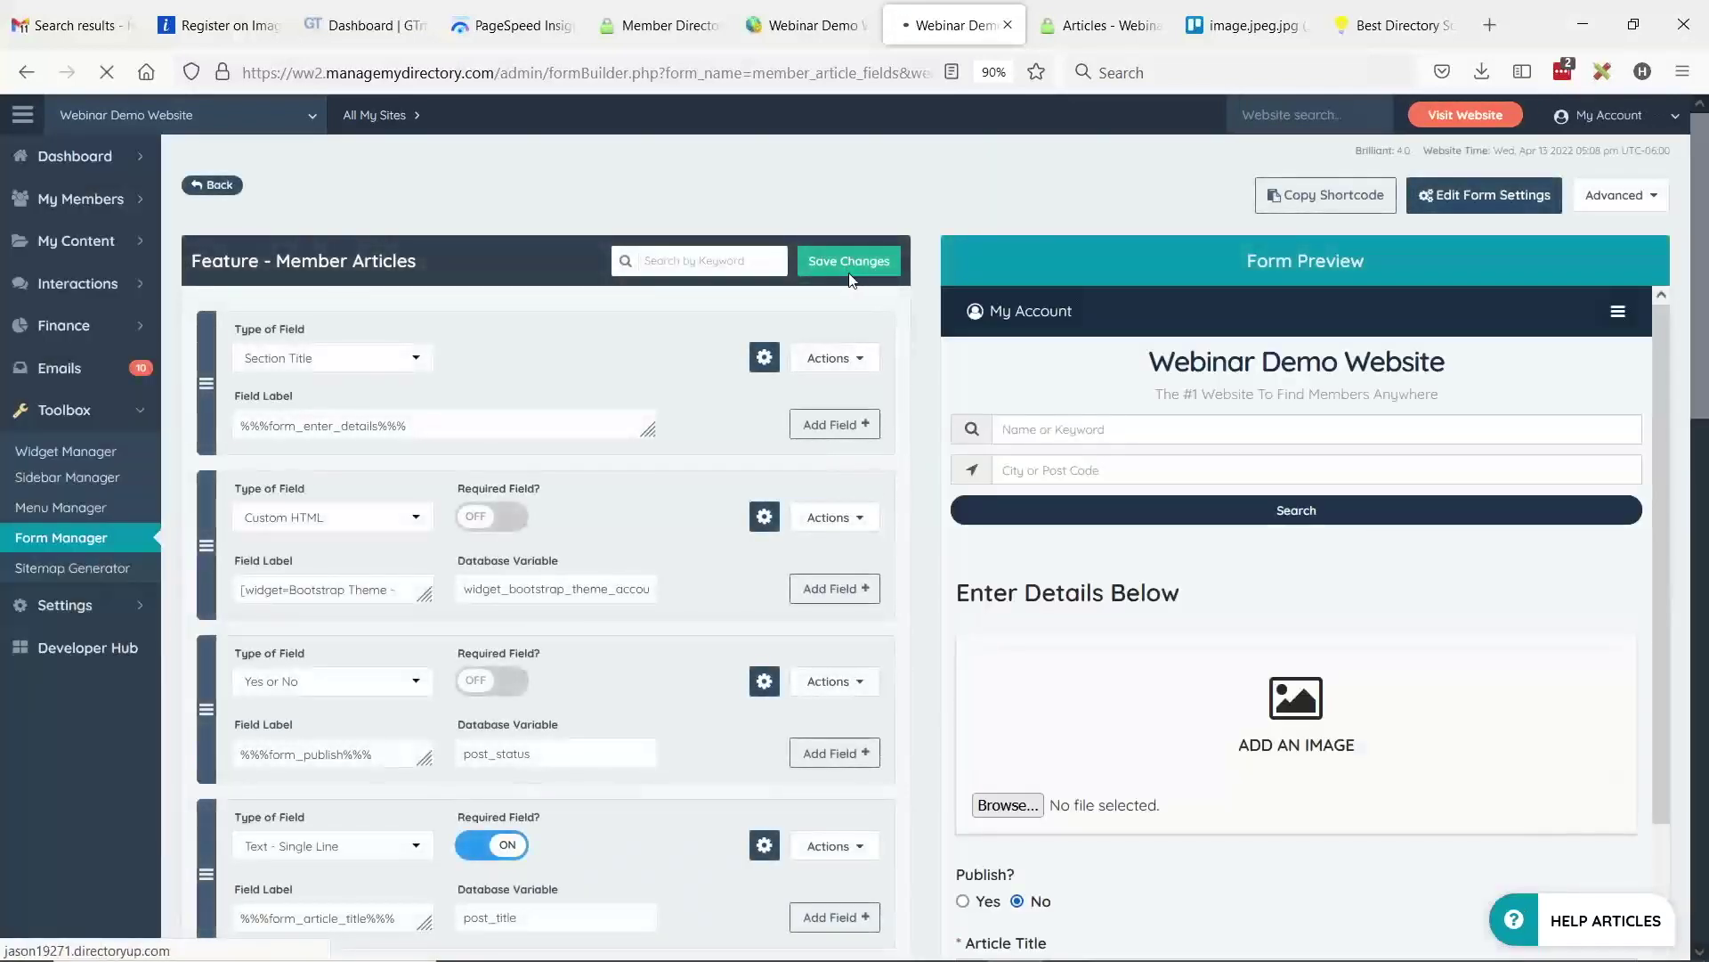
- In the member's new article form, insert the Text with Image Right pre-made content block into the Article Content
{"action": "key", "text": "ctrl+Tab"}
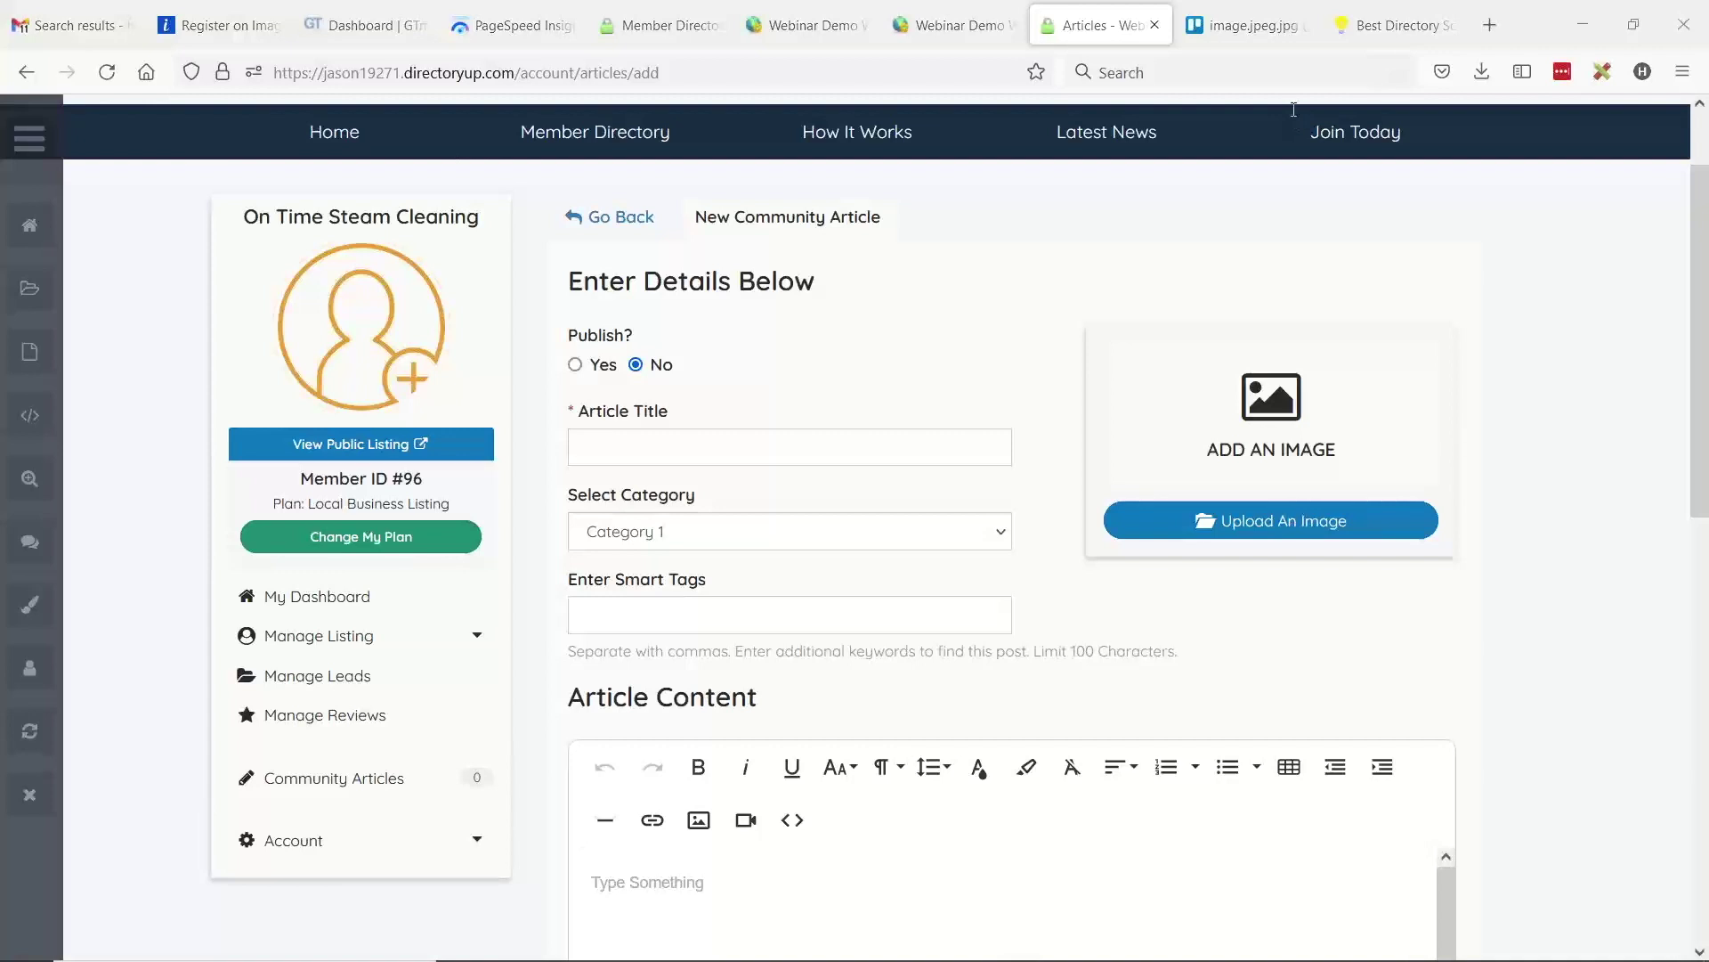
{"action": "scroll", "coordinate": [809, 436], "scroll_direction": "down", "scroll_amount": 3}
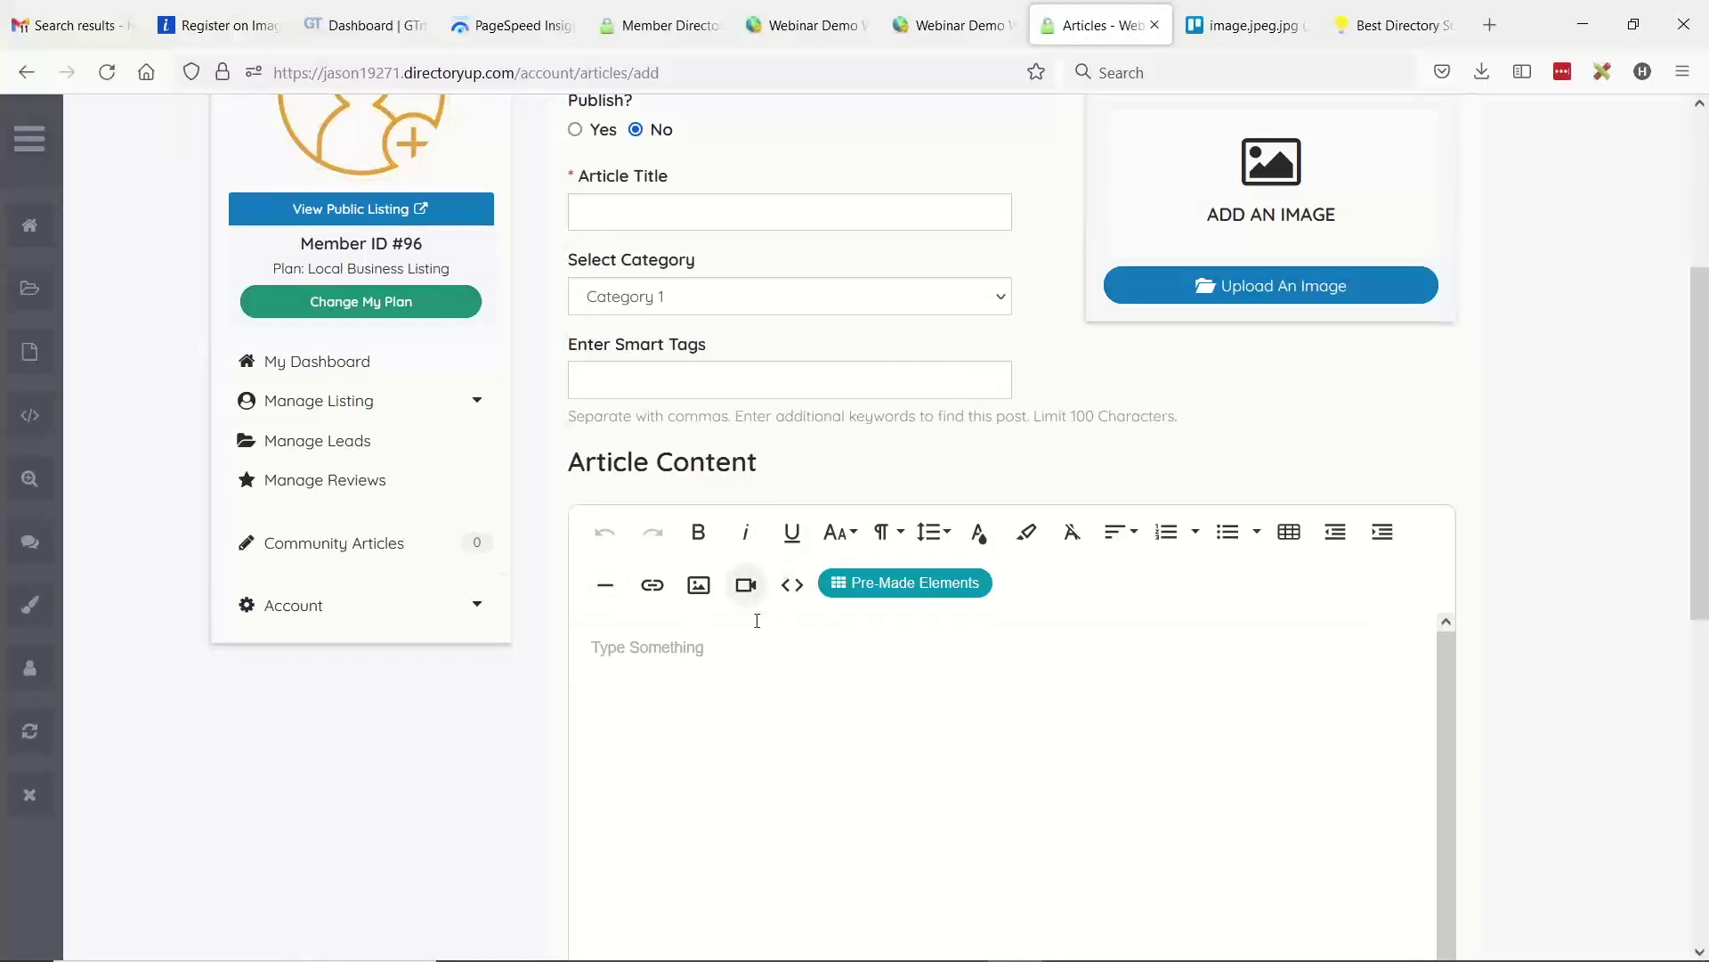
{"action": "left_click", "coordinate": [906, 585]}
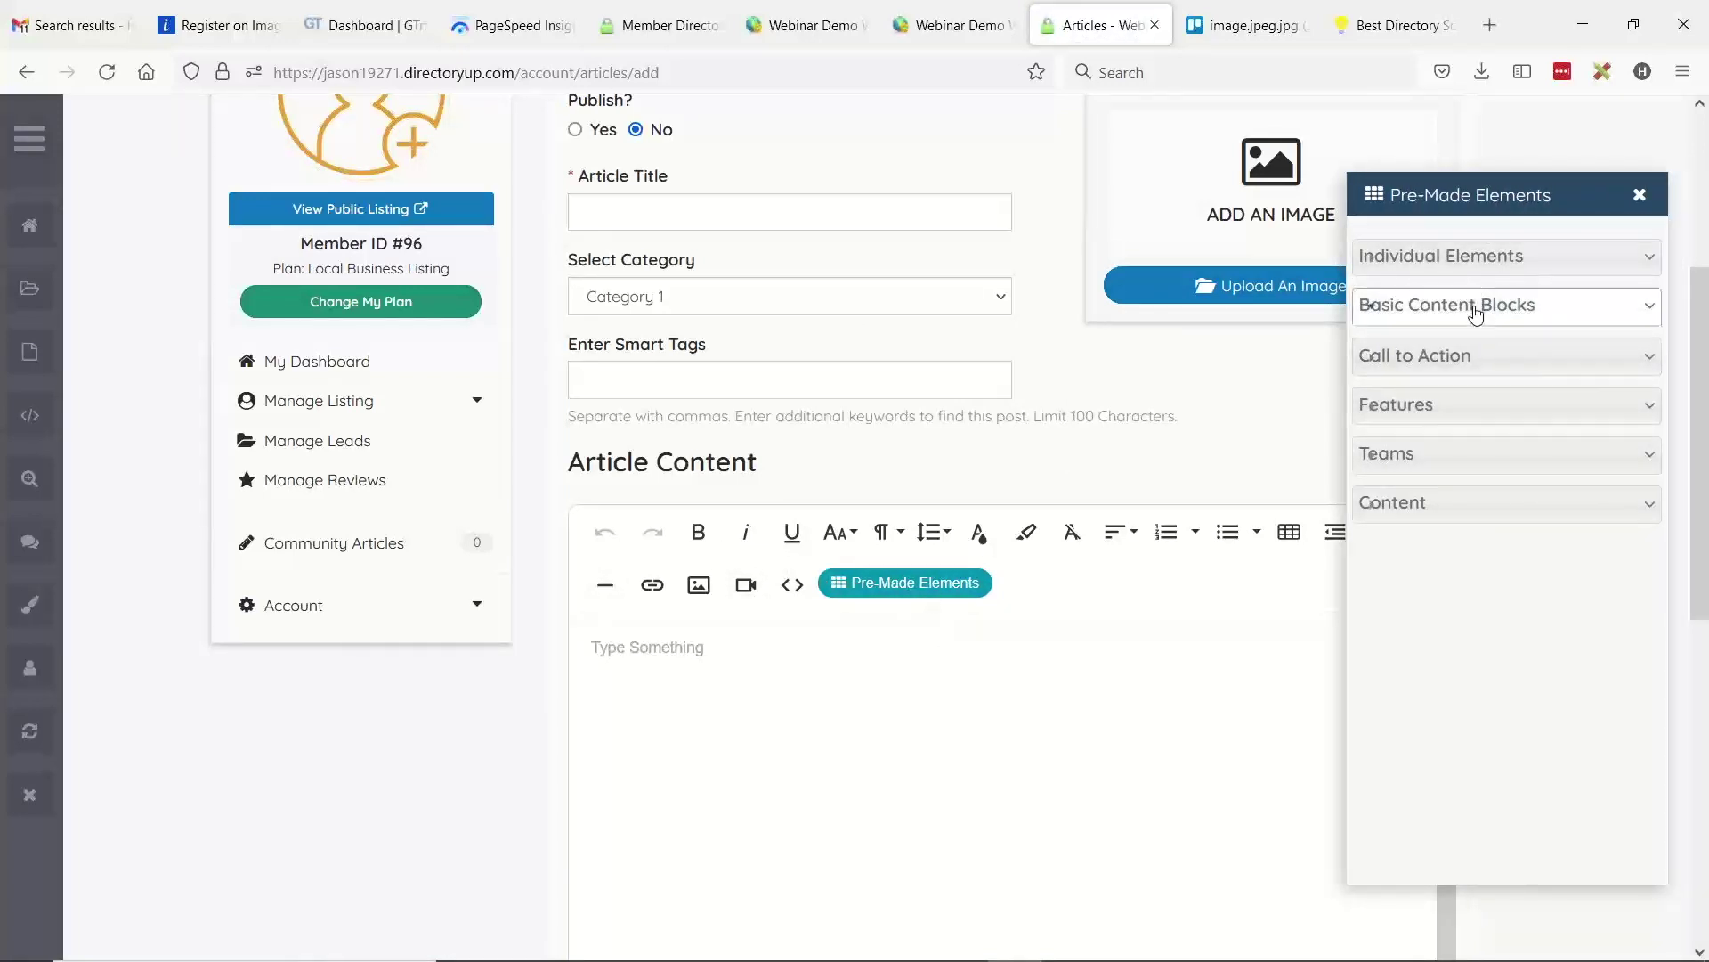
{"action": "left_click", "coordinate": [1467, 312]}
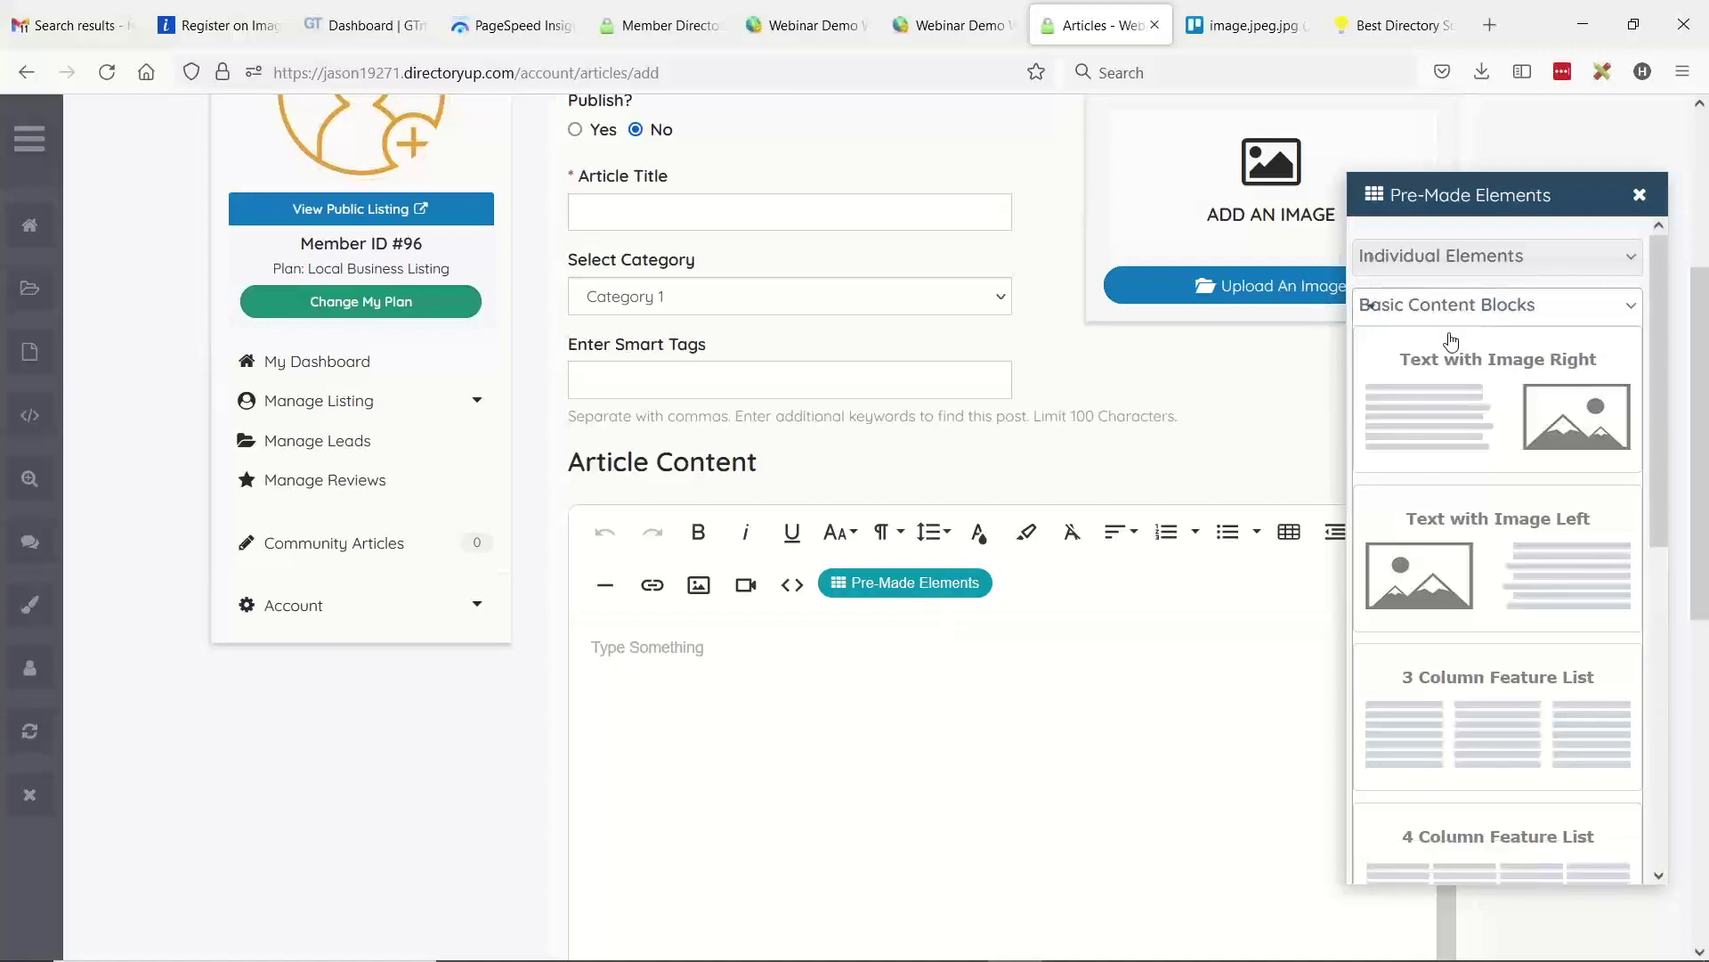
{"action": "left_click_drag", "start_coordinate": [1485, 443], "coordinate": [953, 629]}
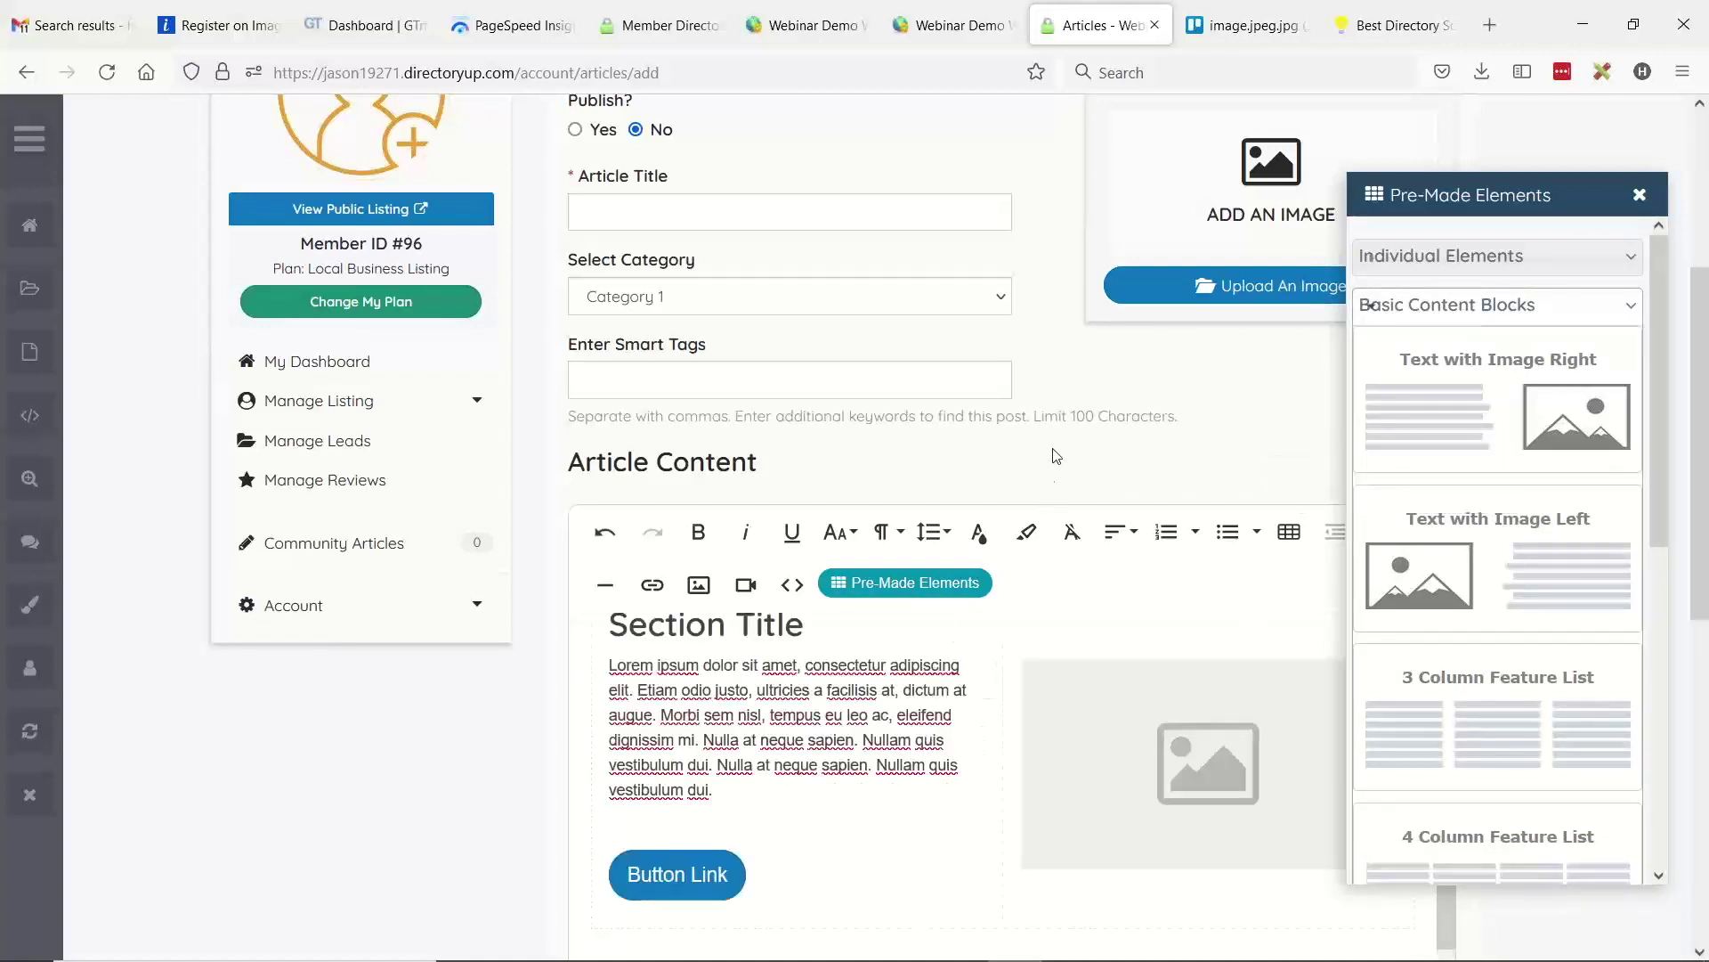
- Add the first Call to Action pre-made element, with two button links, to the Article Content
{"action": "scroll", "coordinate": [1059, 451], "scroll_direction": "down", "scroll_amount": 2}
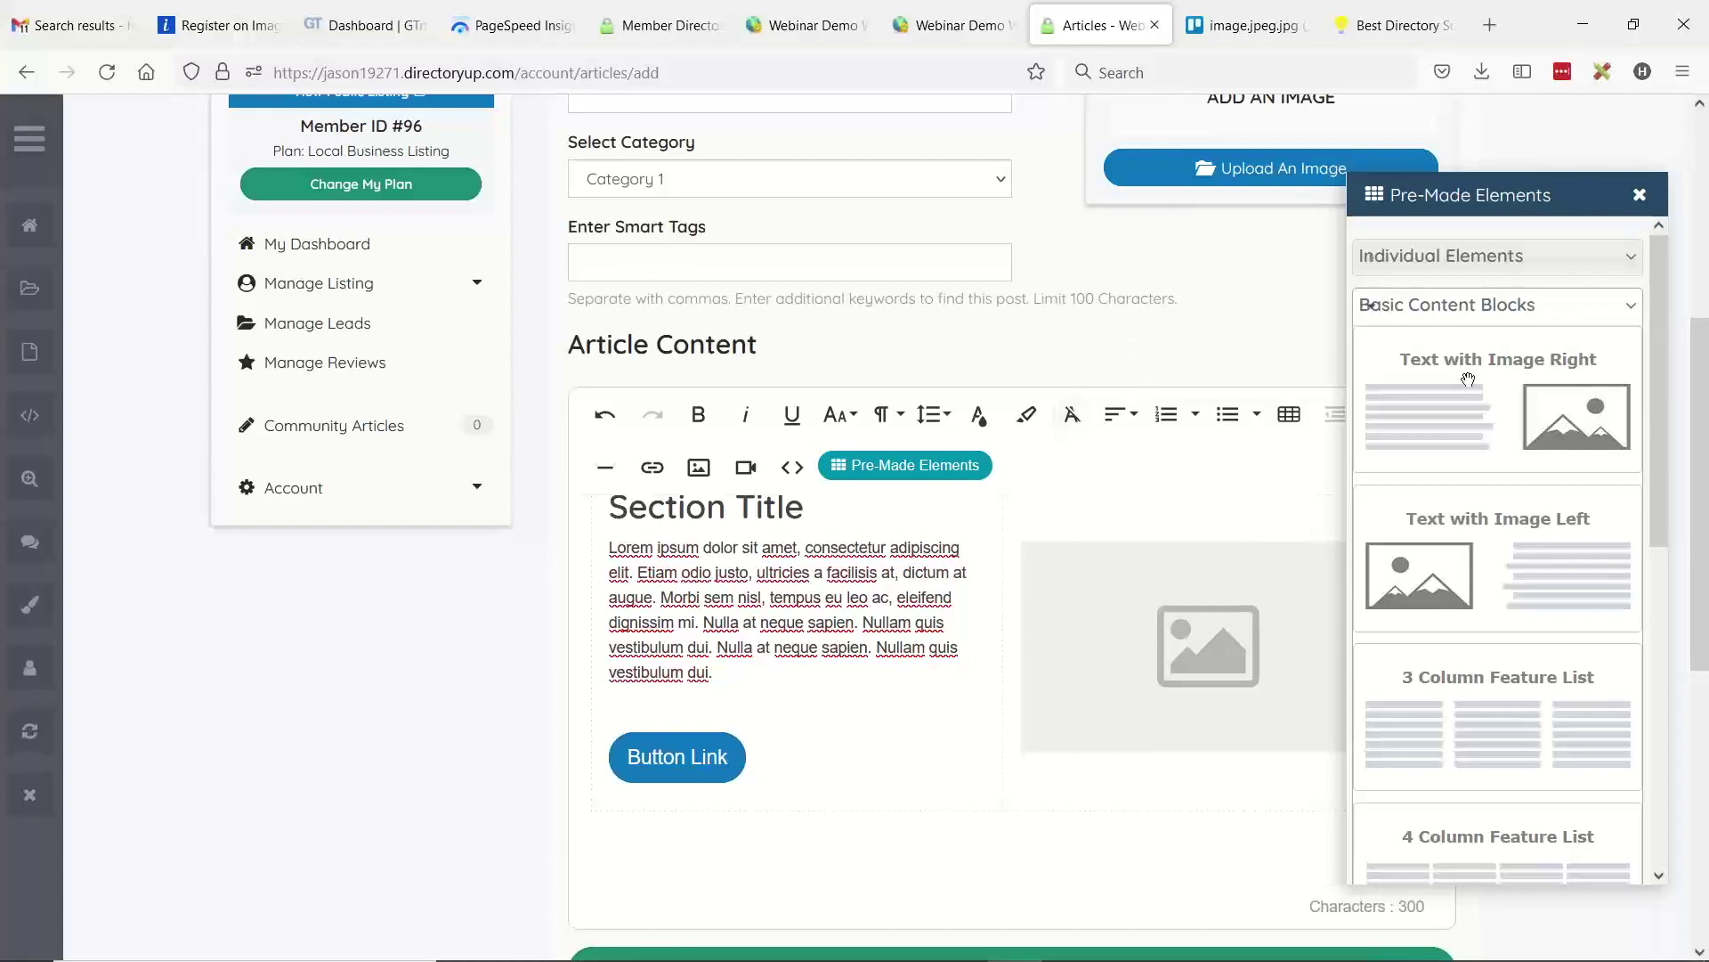
{"action": "scroll", "coordinate": [1527, 510], "scroll_direction": "down", "scroll_amount": 5}
{"action": "scroll", "coordinate": [1527, 510], "scroll_direction": "down", "scroll_amount": 2}
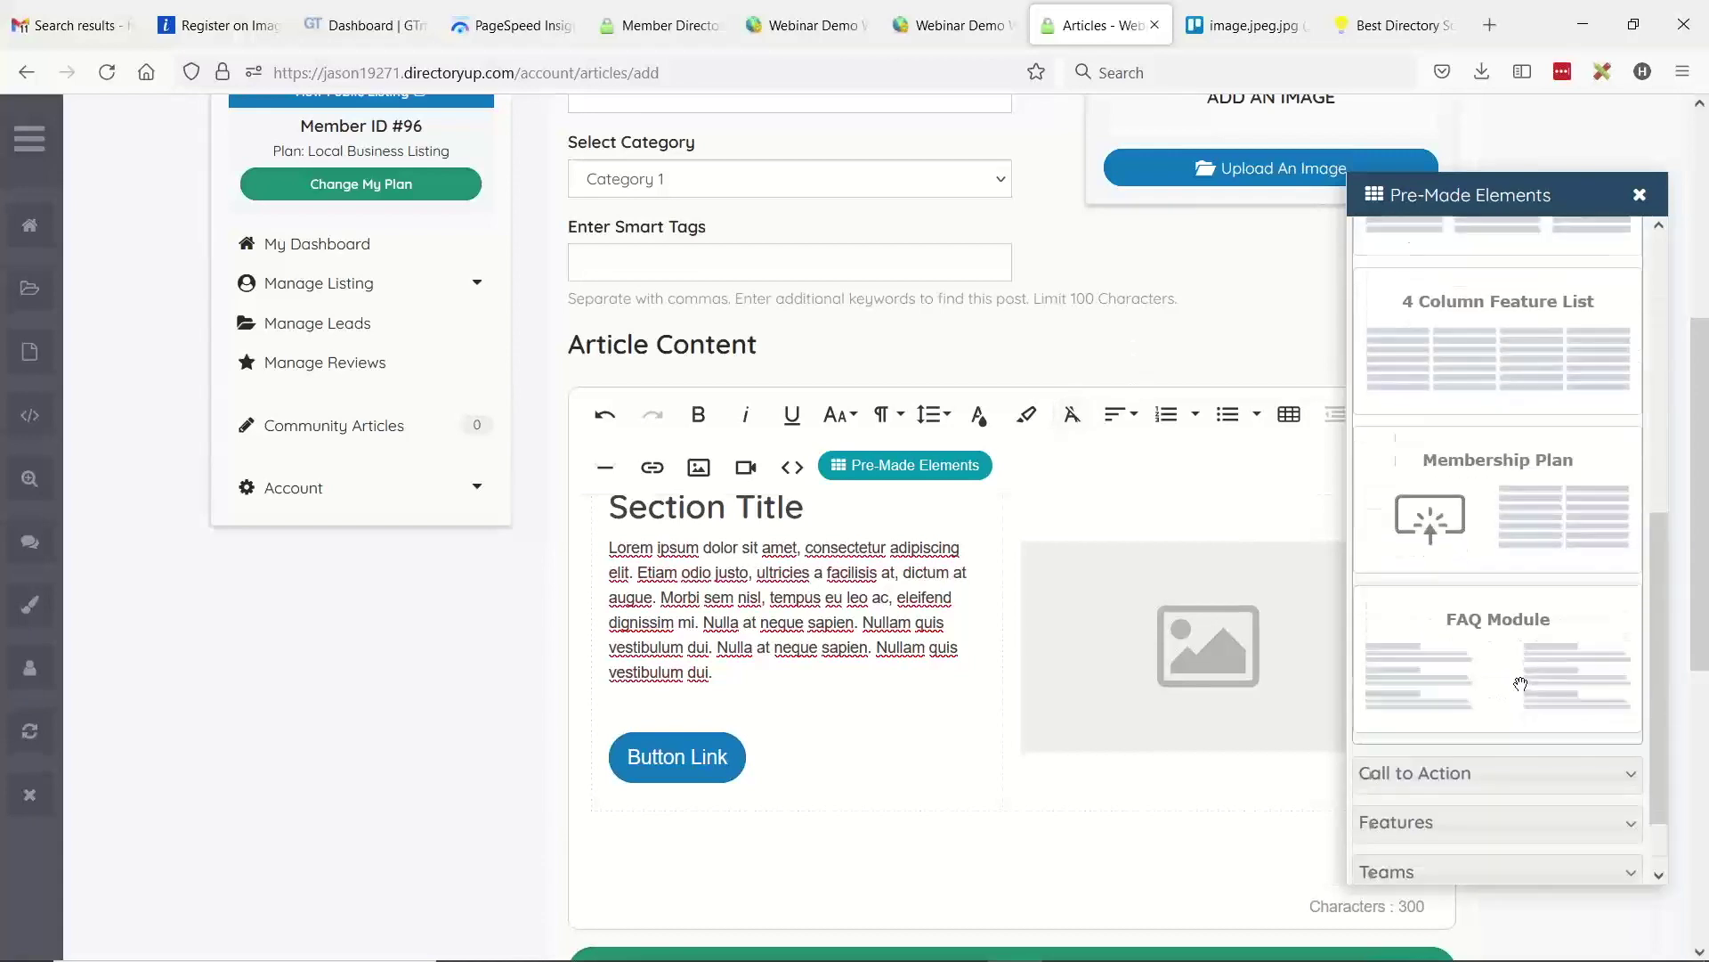
{"action": "left_click", "coordinate": [1489, 697]}
{"action": "left_click_drag", "start_coordinate": [1498, 777], "coordinate": [1024, 650]}
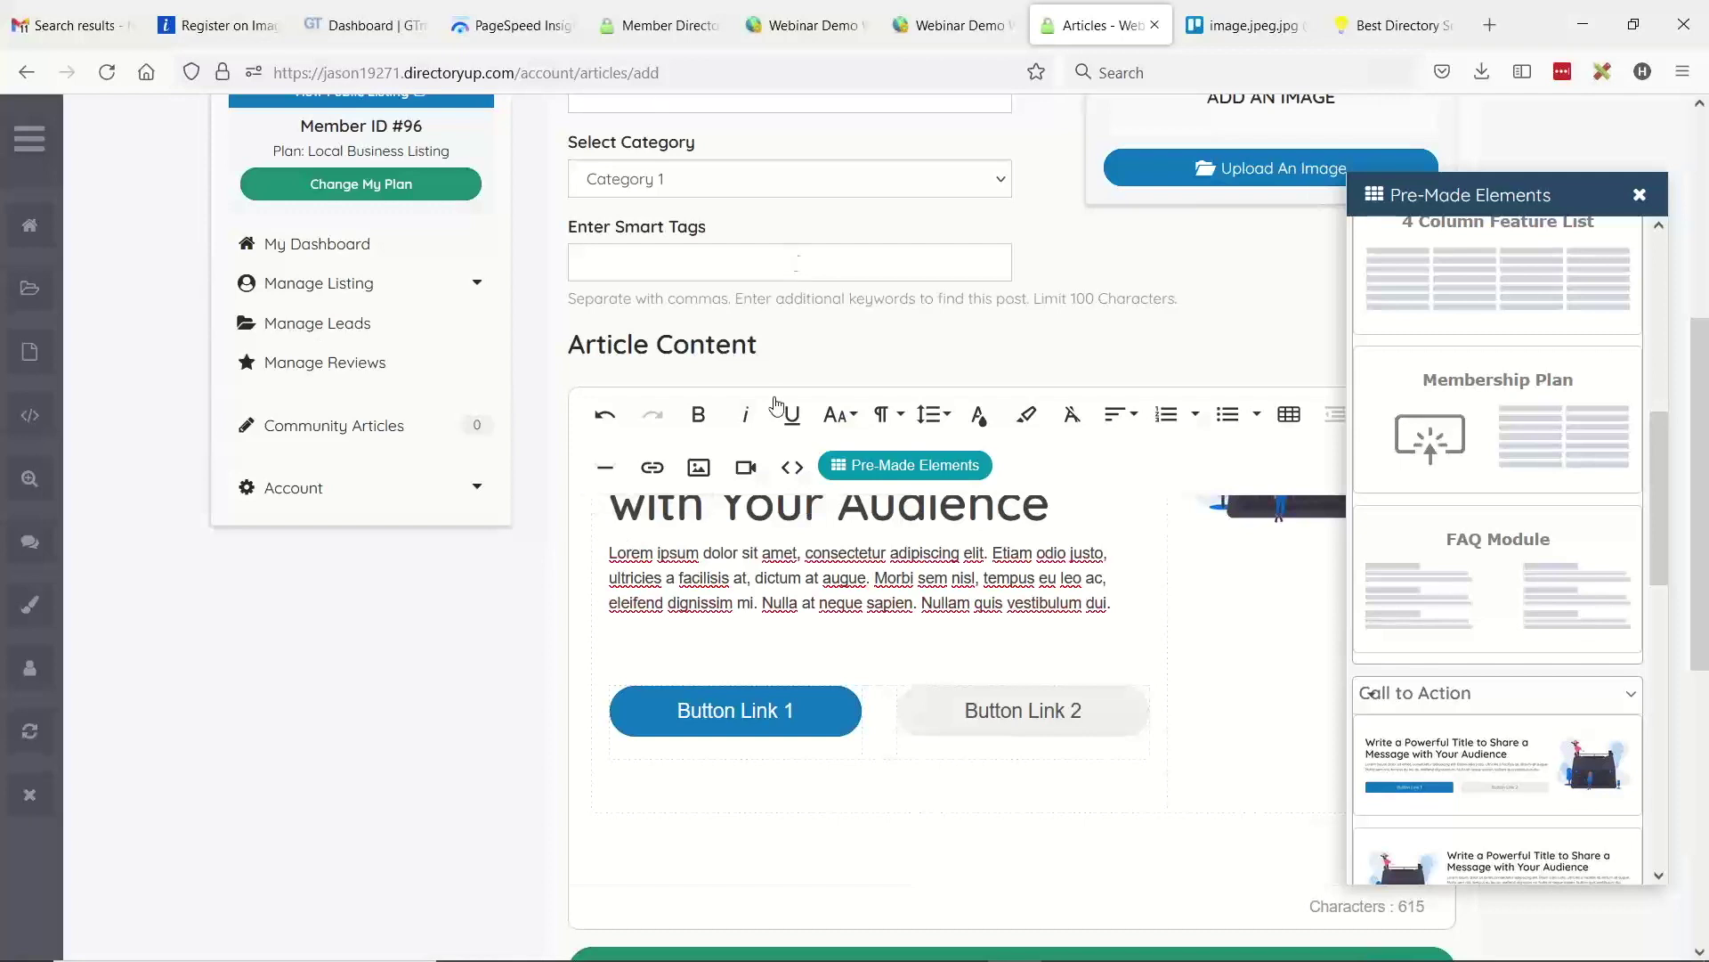
- Open the member listing's Basic Information and compare its location map with the map in the image.jpeg.jpg screenshot
{"action": "scroll", "coordinate": [498, 287], "scroll_direction": "up", "scroll_amount": 3}
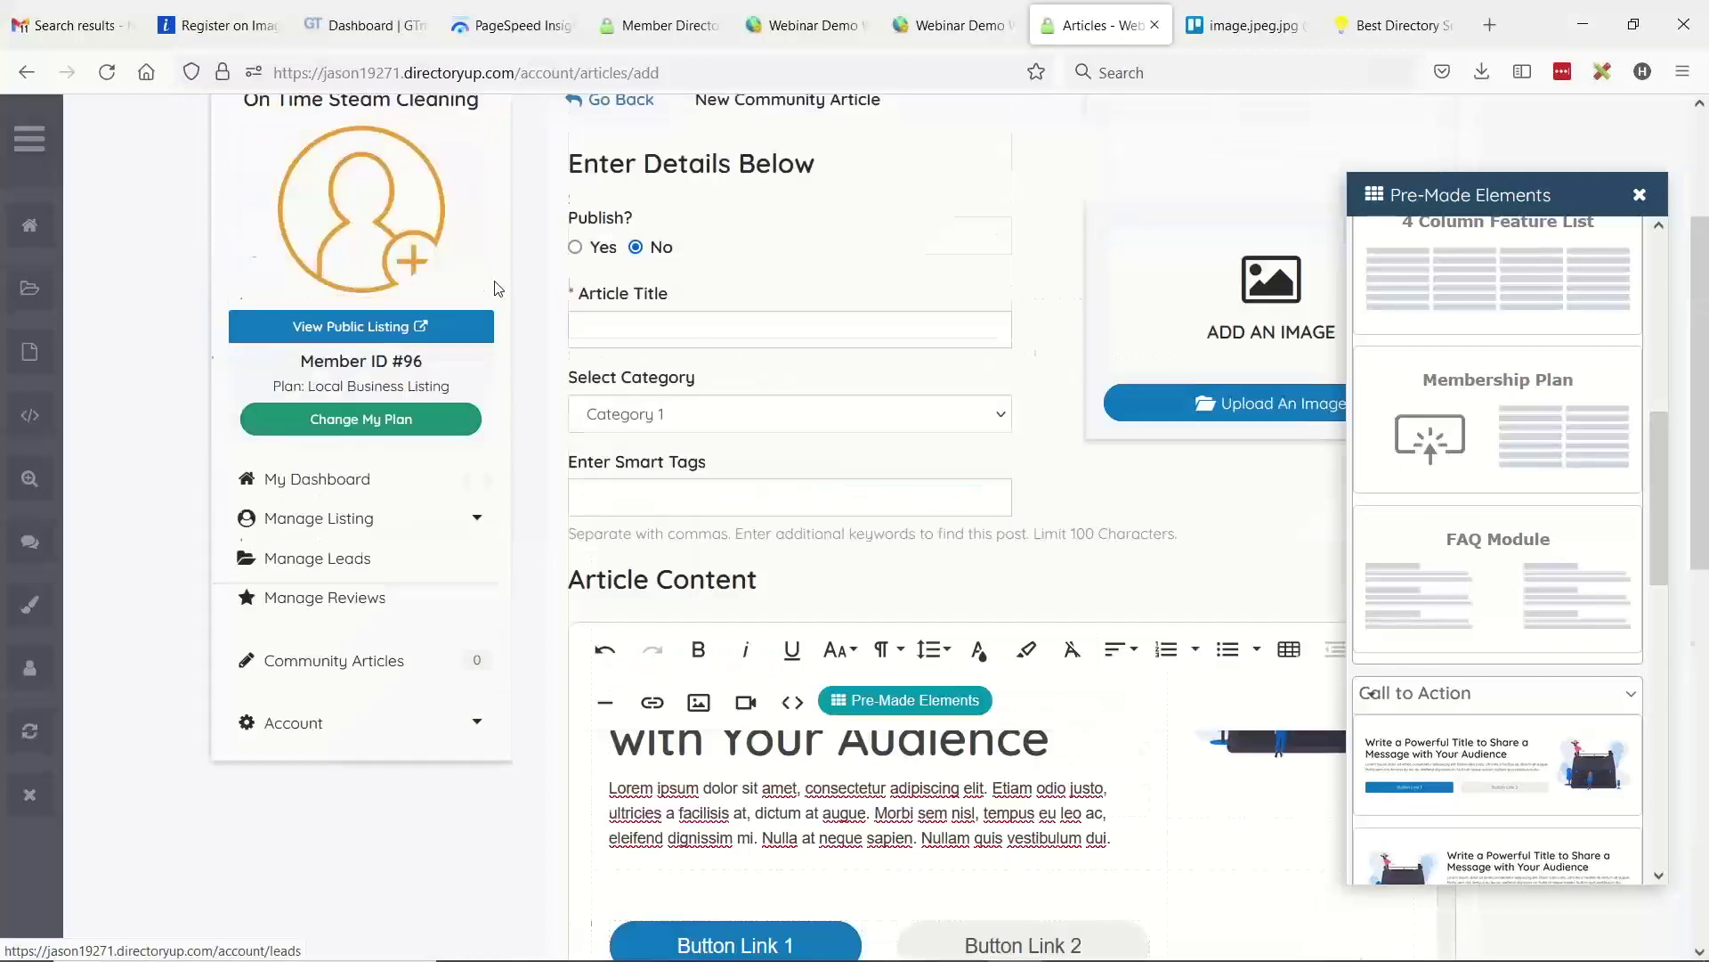
{"action": "left_click", "coordinate": [320, 518]}
{"action": "left_click", "coordinate": [323, 549]}
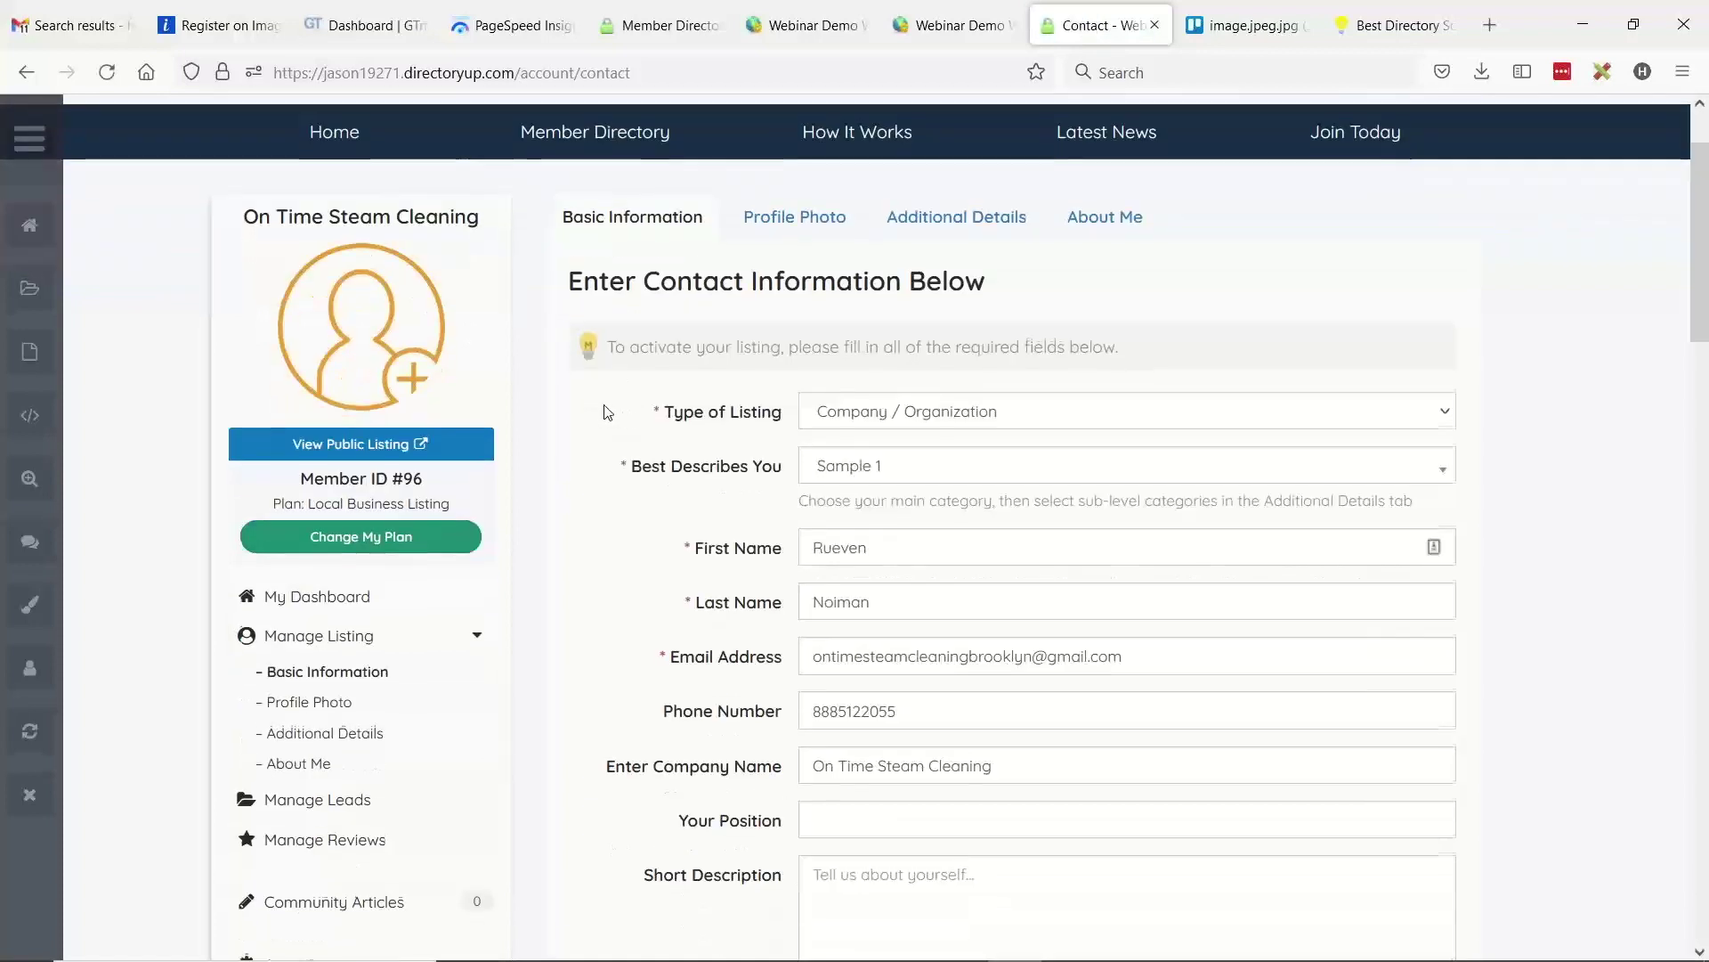
{"action": "scroll", "coordinate": [603, 412], "scroll_direction": "down", "scroll_amount": 8}
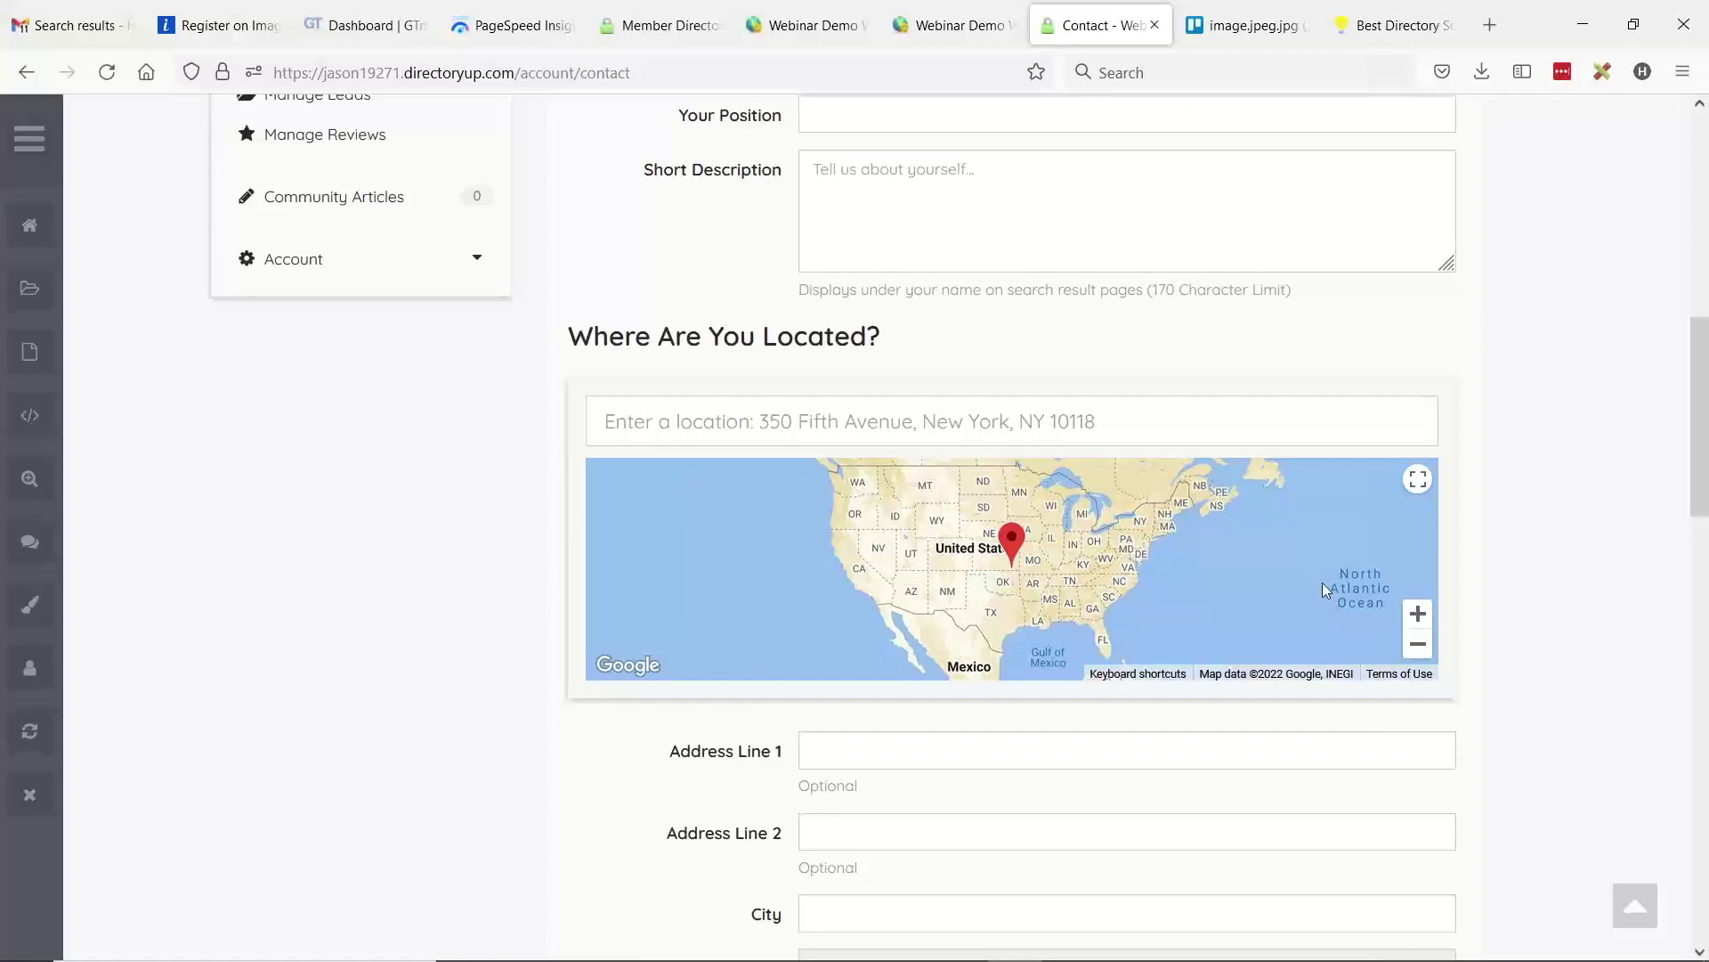
{"action": "left_click", "coordinate": [1246, 29]}
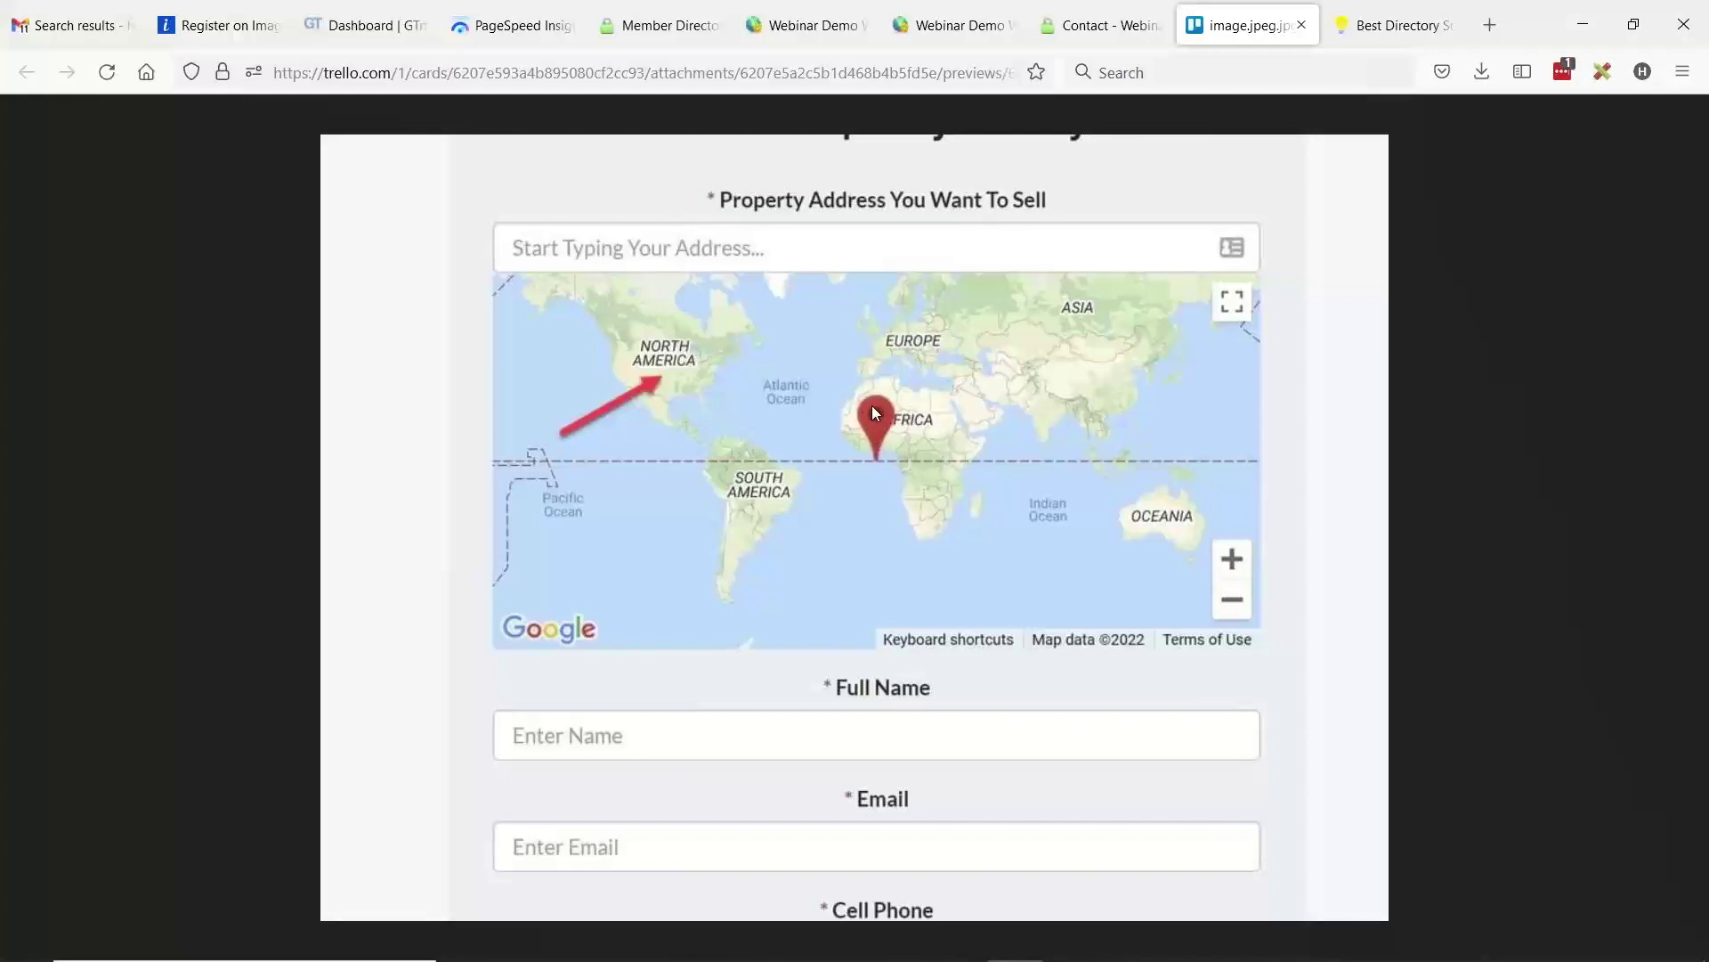
{"action": "left_click", "coordinate": [1111, 21]}
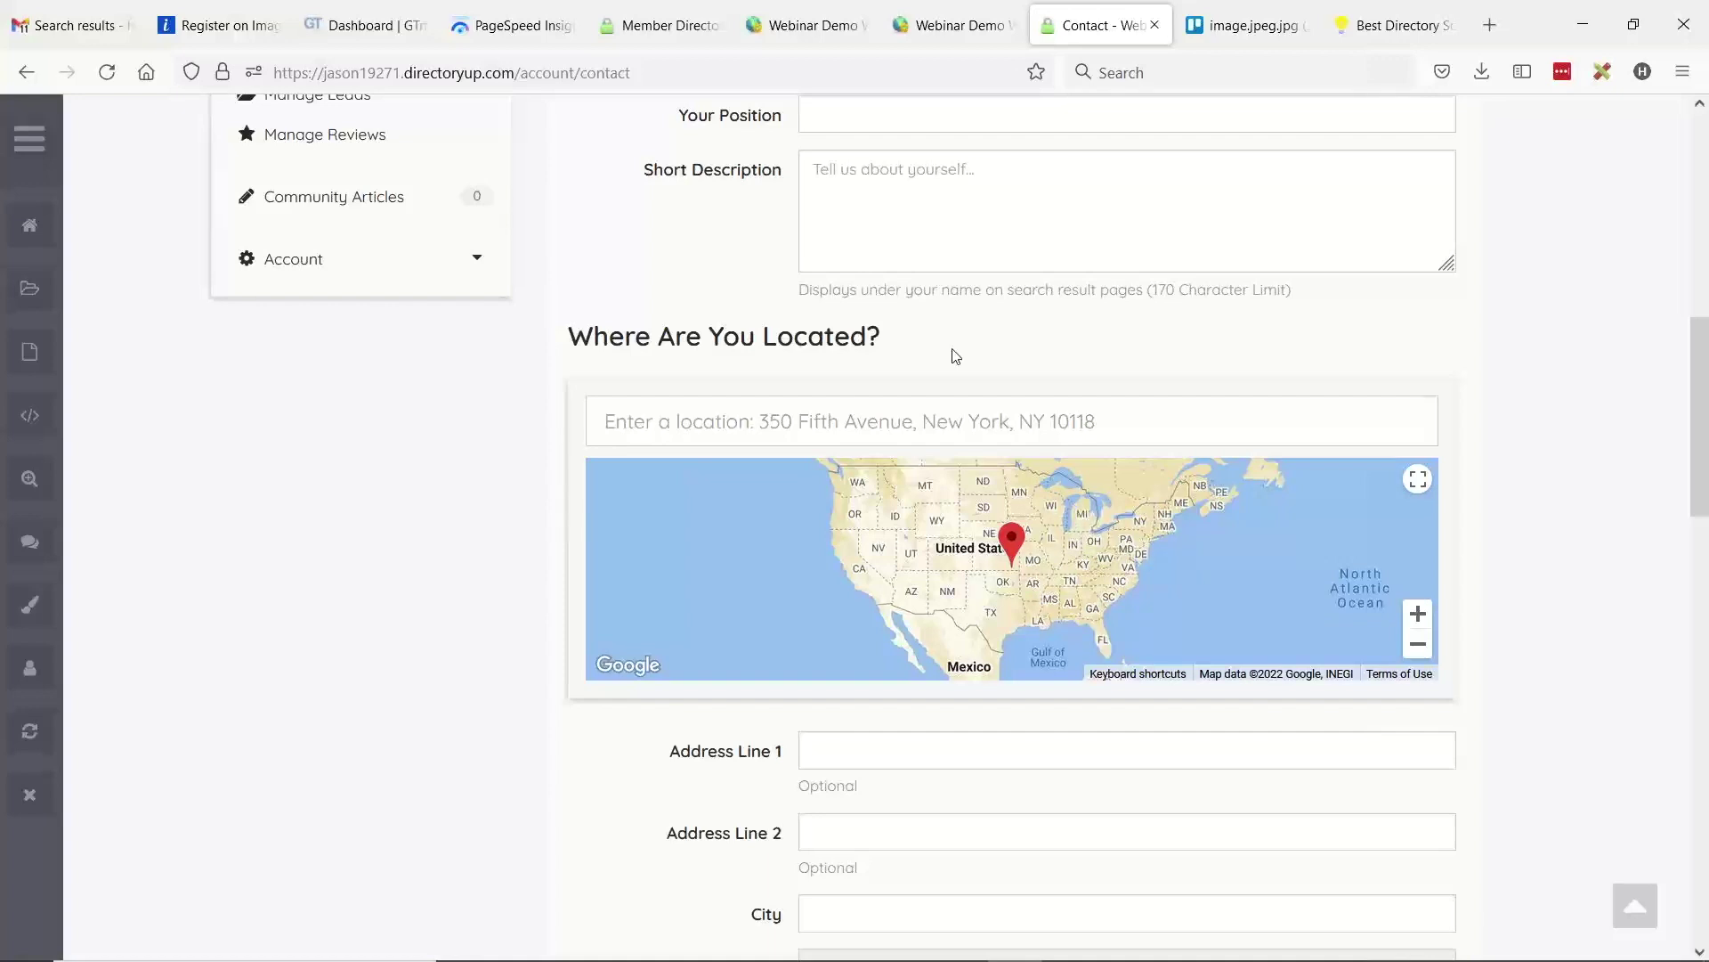
- Set the website's Primary Country to Australia in the admin localization settings and save the changes
{"action": "left_click", "coordinate": [944, 25]}
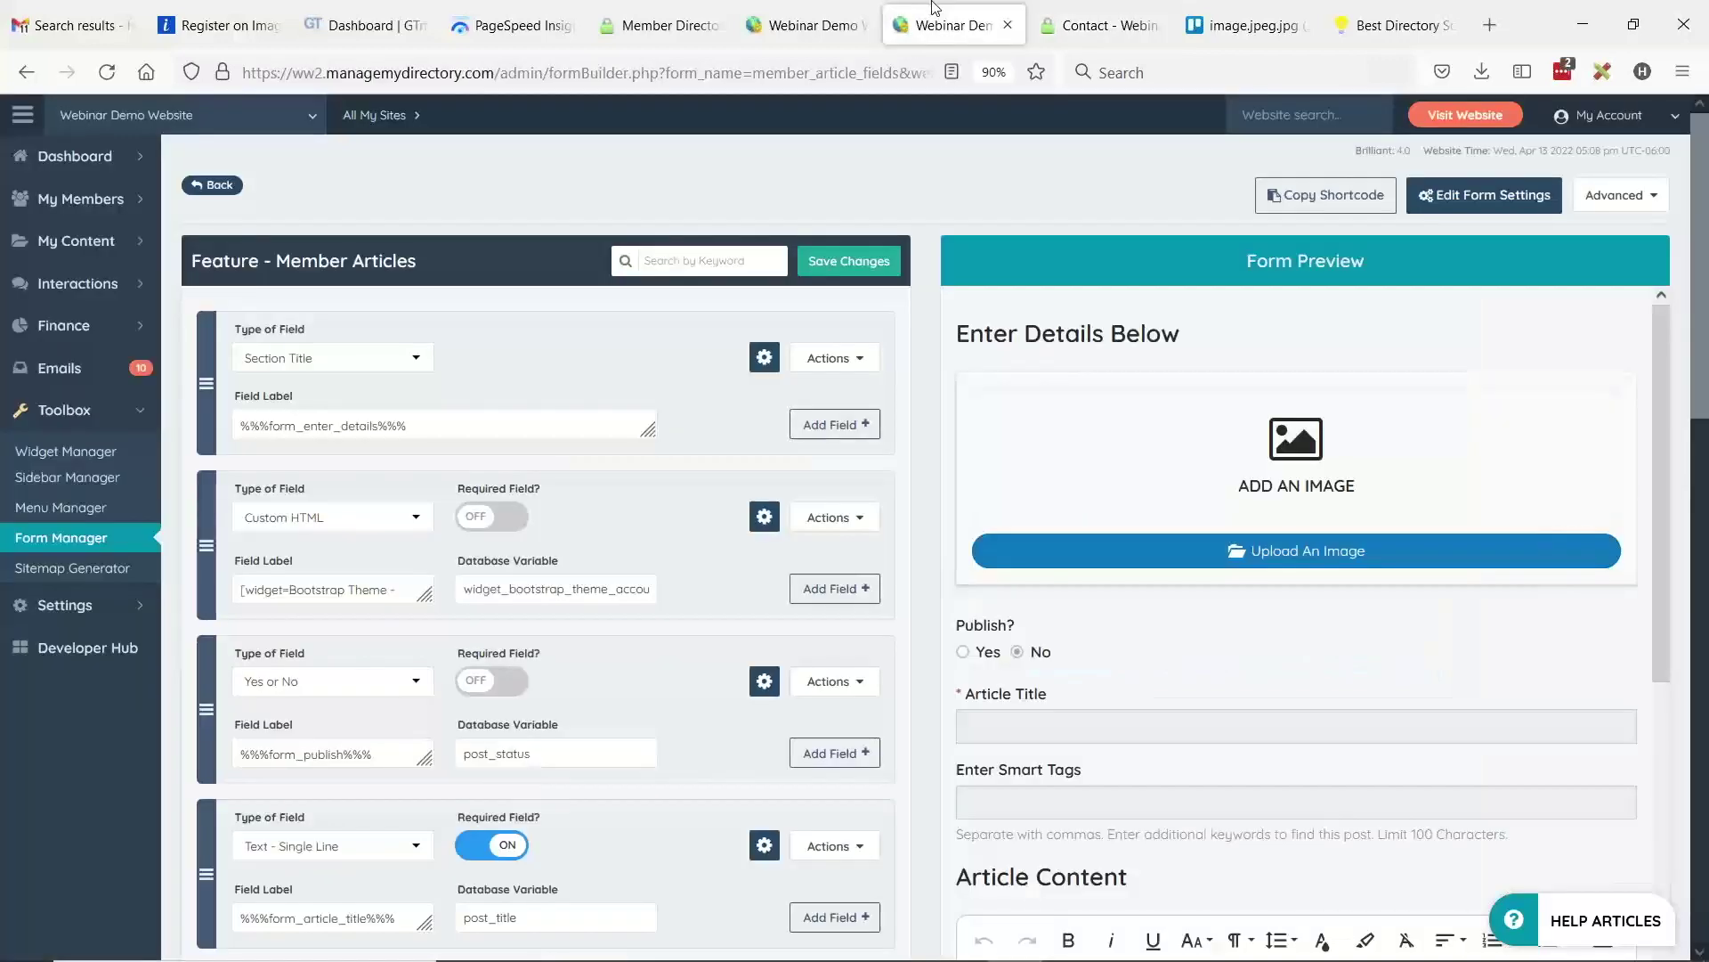
{"action": "mouse_move", "coordinate": [107, 605]}
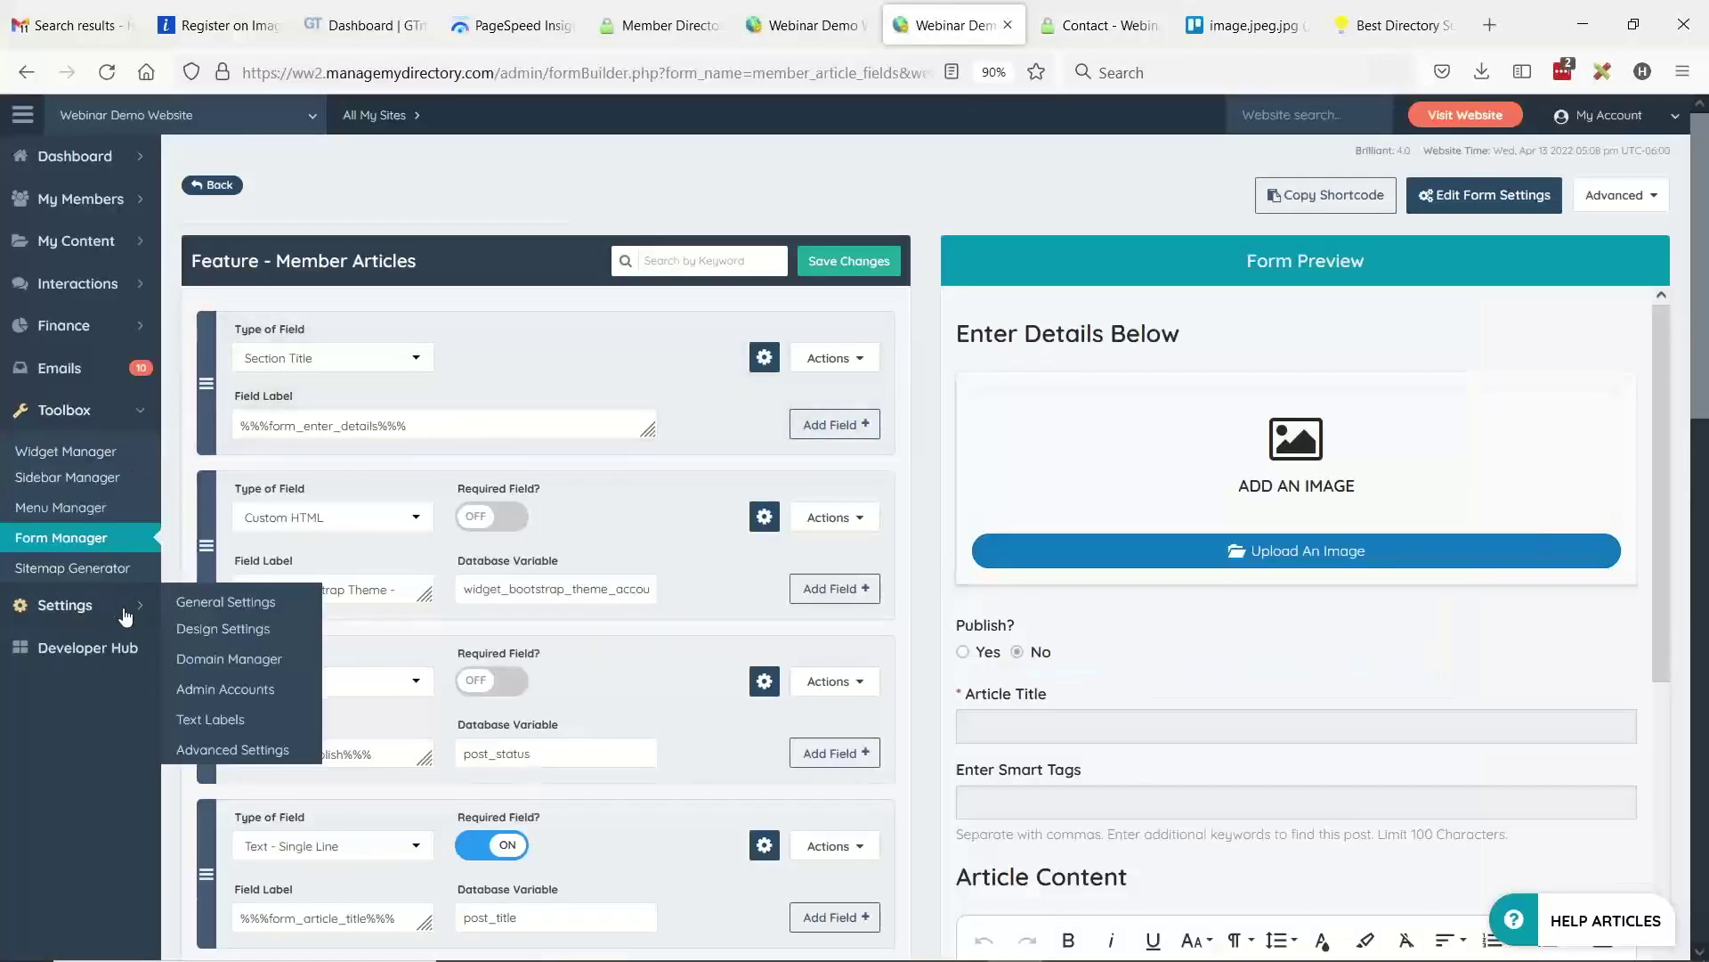
{"action": "left_click", "coordinate": [234, 598]}
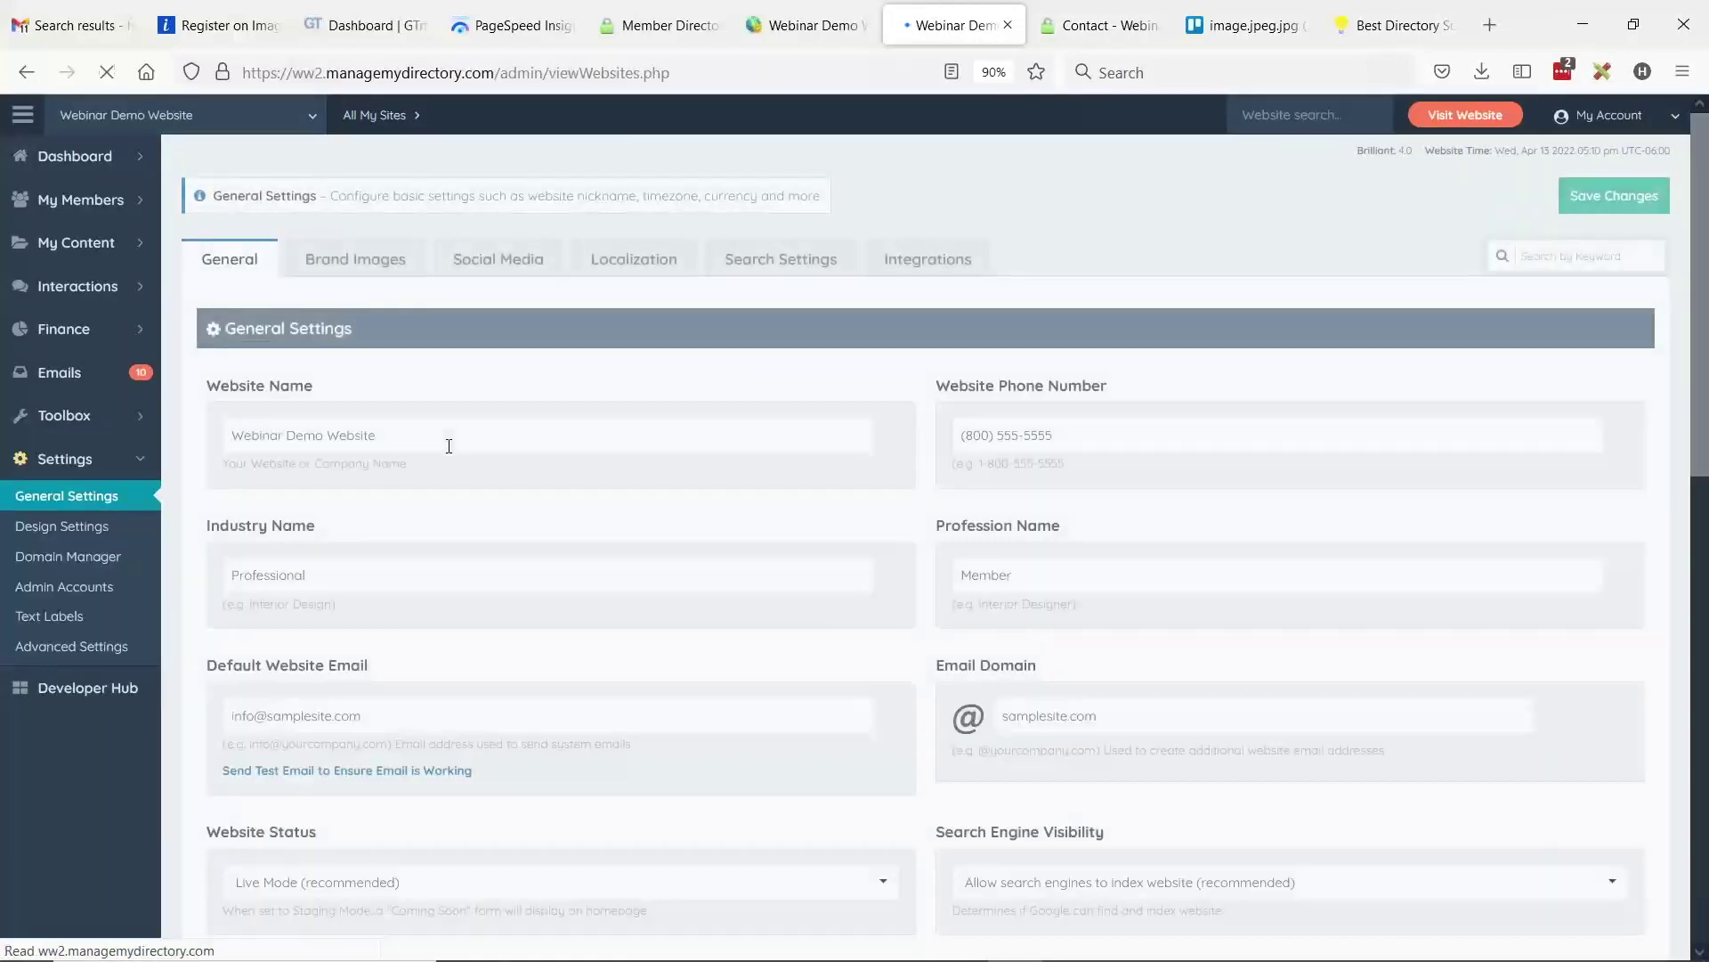
{"action": "left_click", "coordinate": [641, 260]}
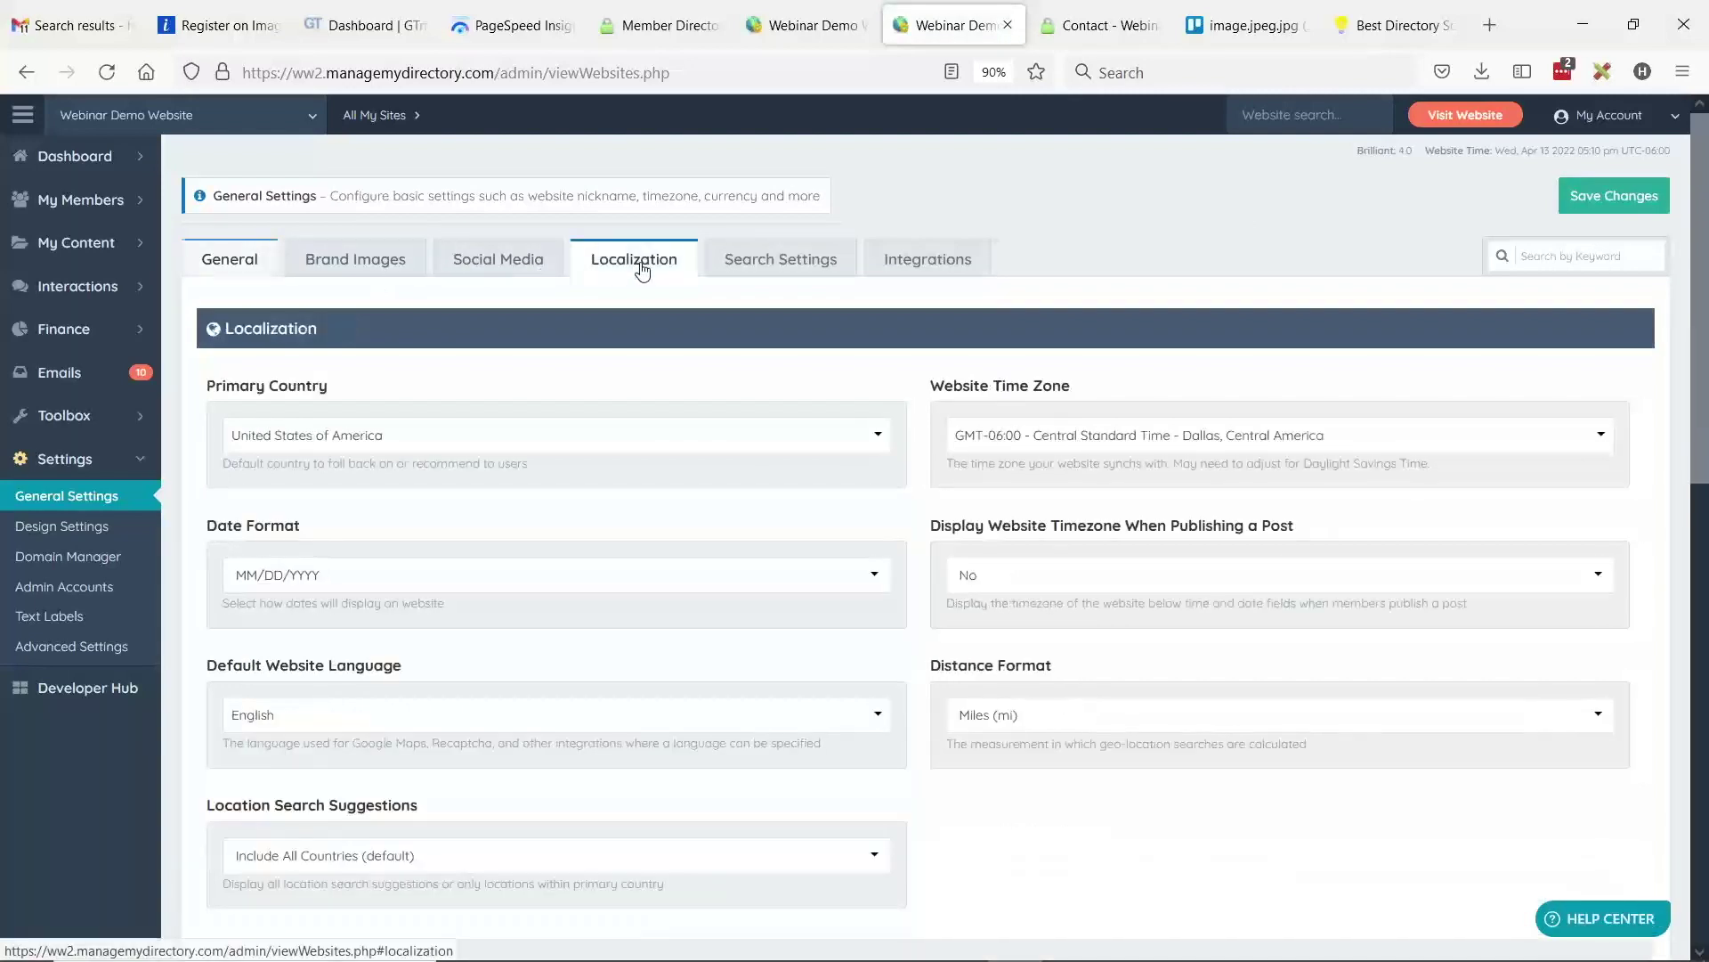
{"action": "left_click", "coordinate": [336, 434]}
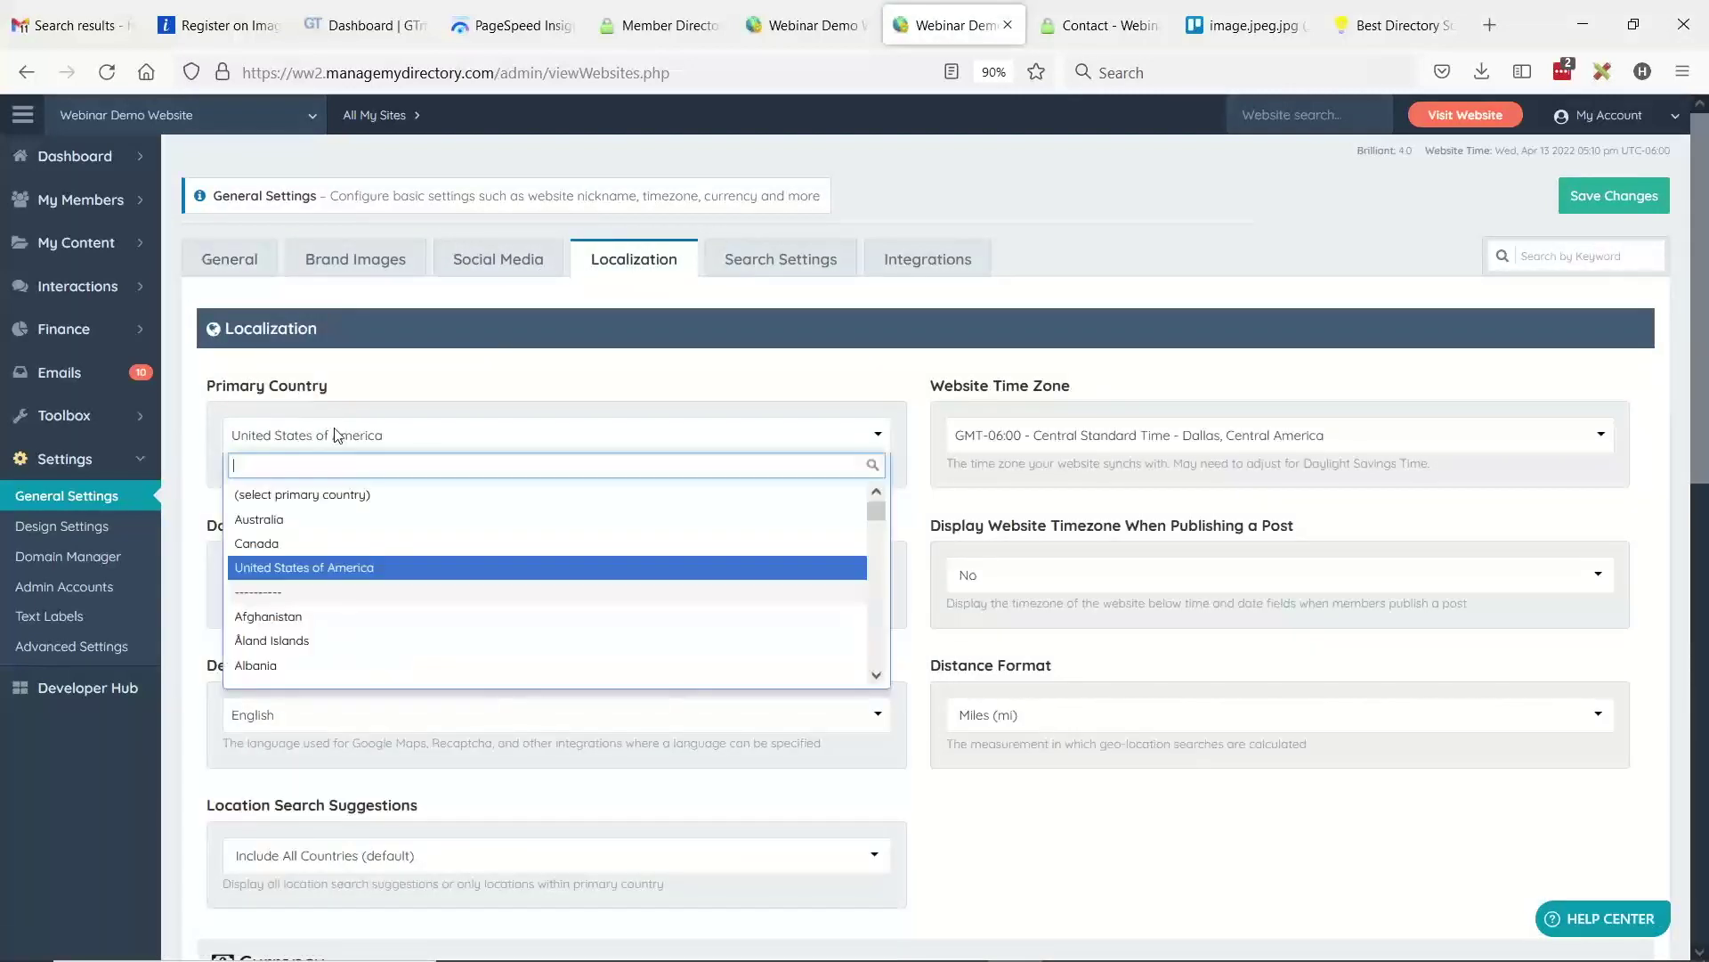
{"action": "left_click", "coordinate": [285, 519]}
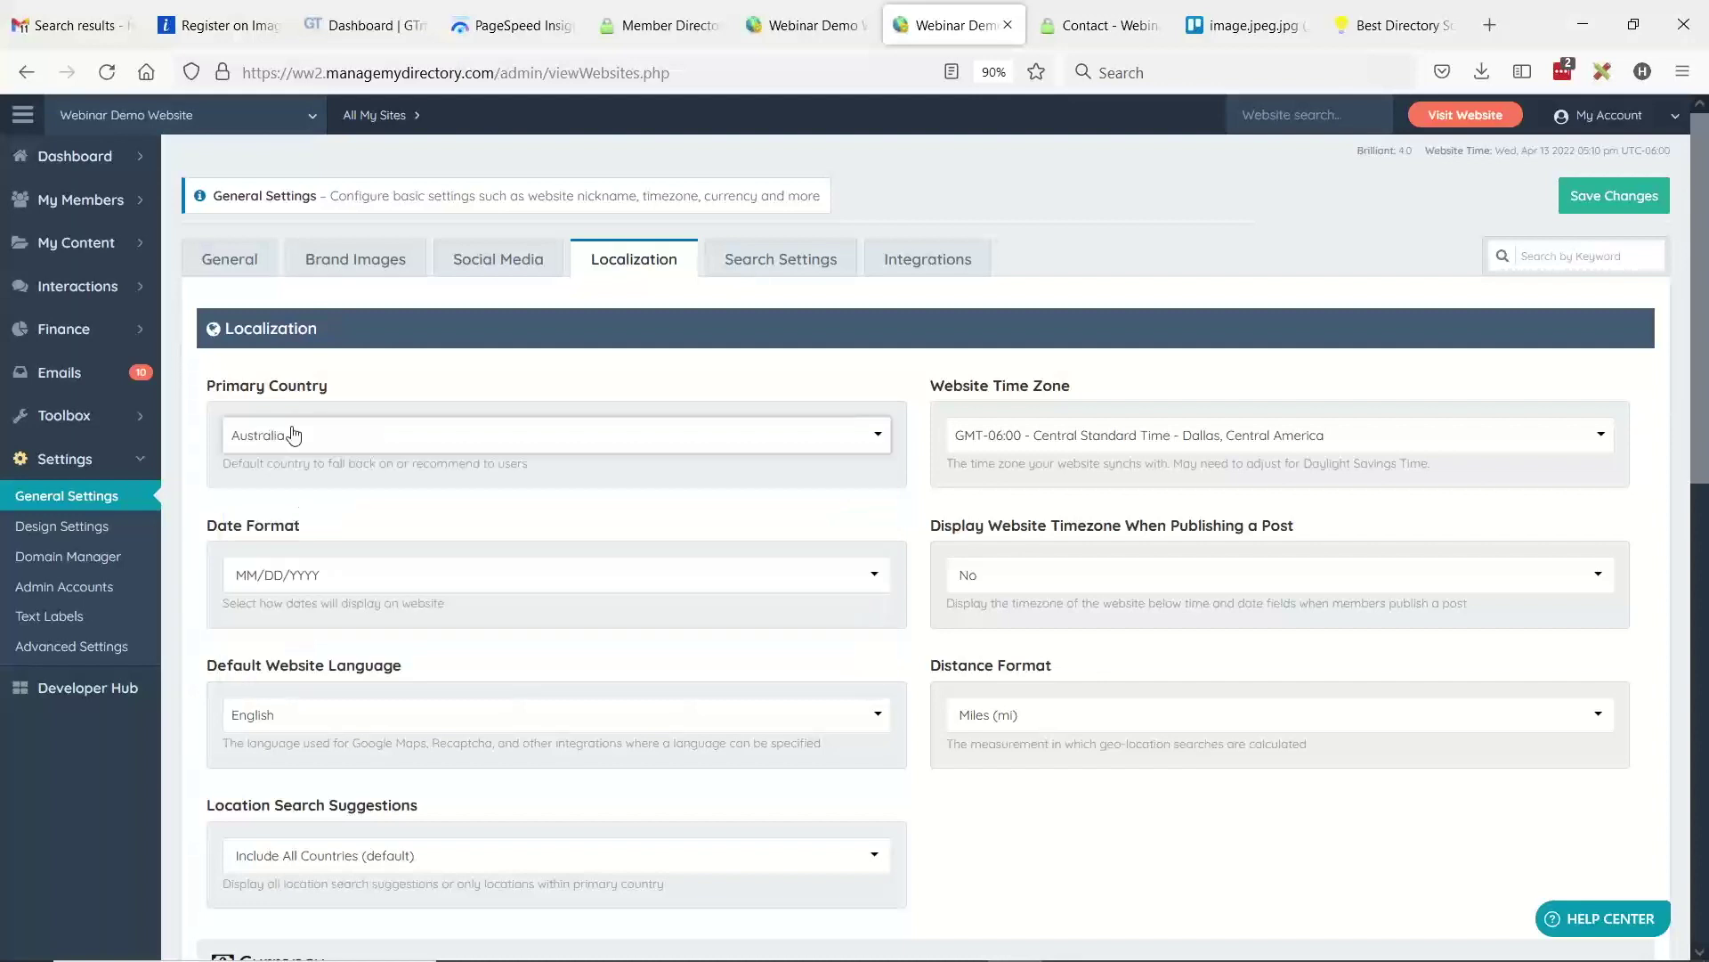
{"action": "left_click", "coordinate": [1611, 201]}
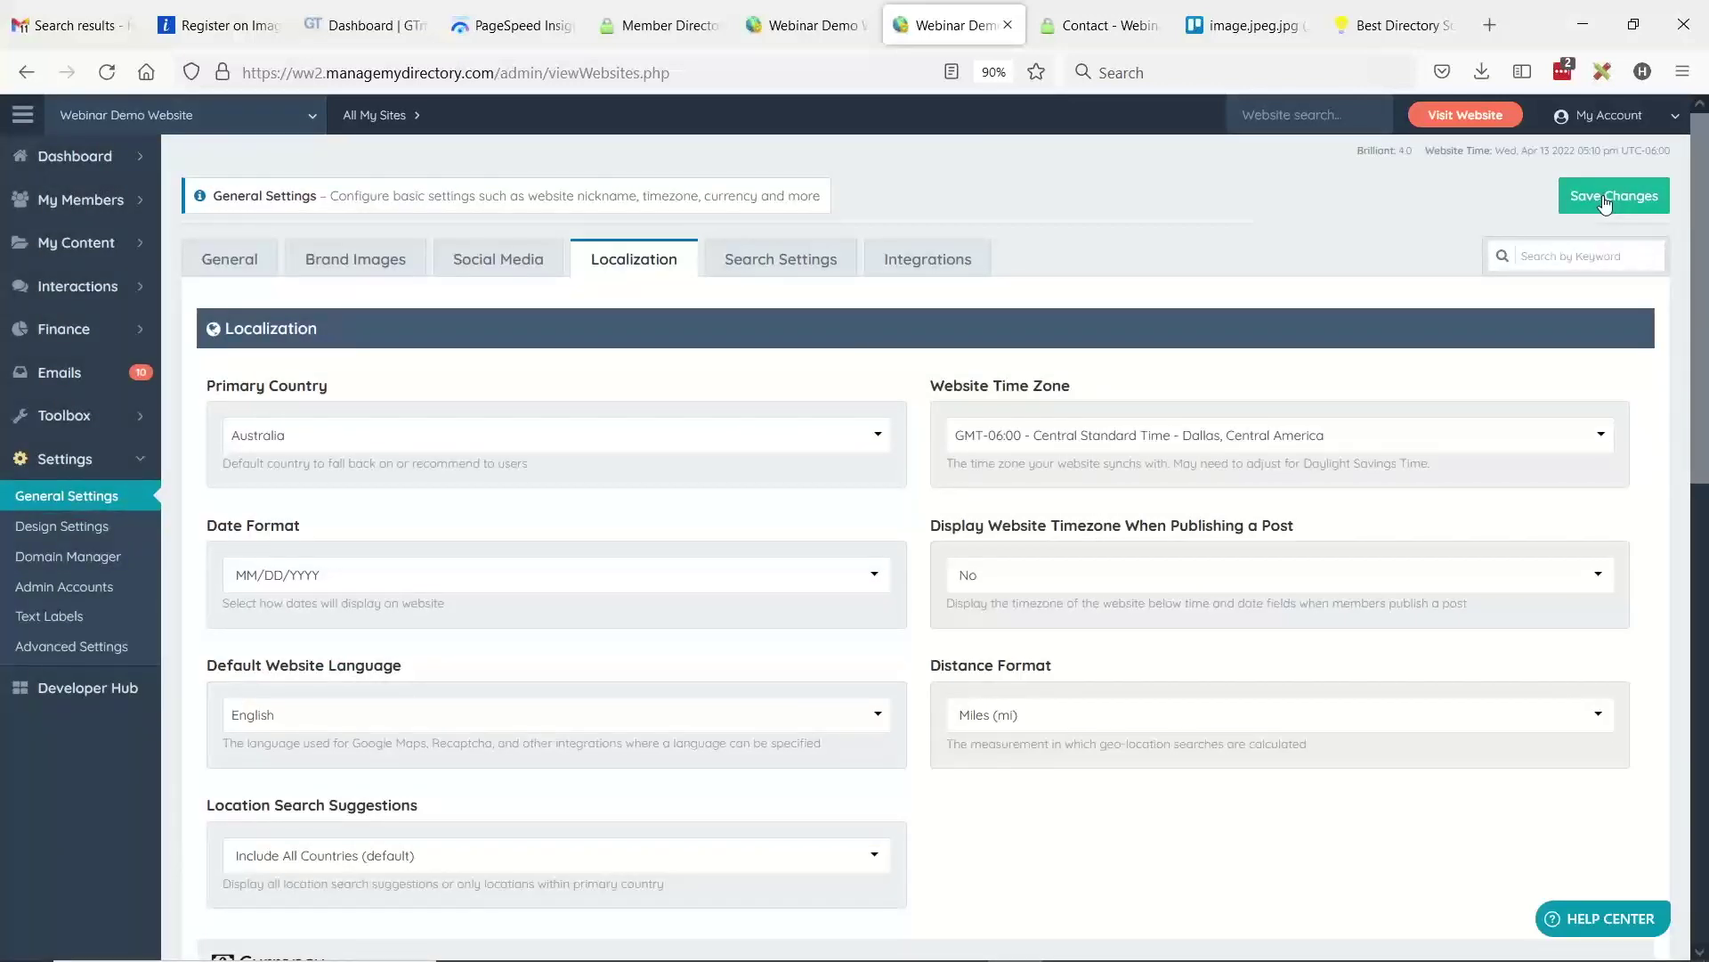
- Check the default country on the location map in the member's contact details, then return to the presentation slides
{"action": "left_click", "coordinate": [1109, 25]}
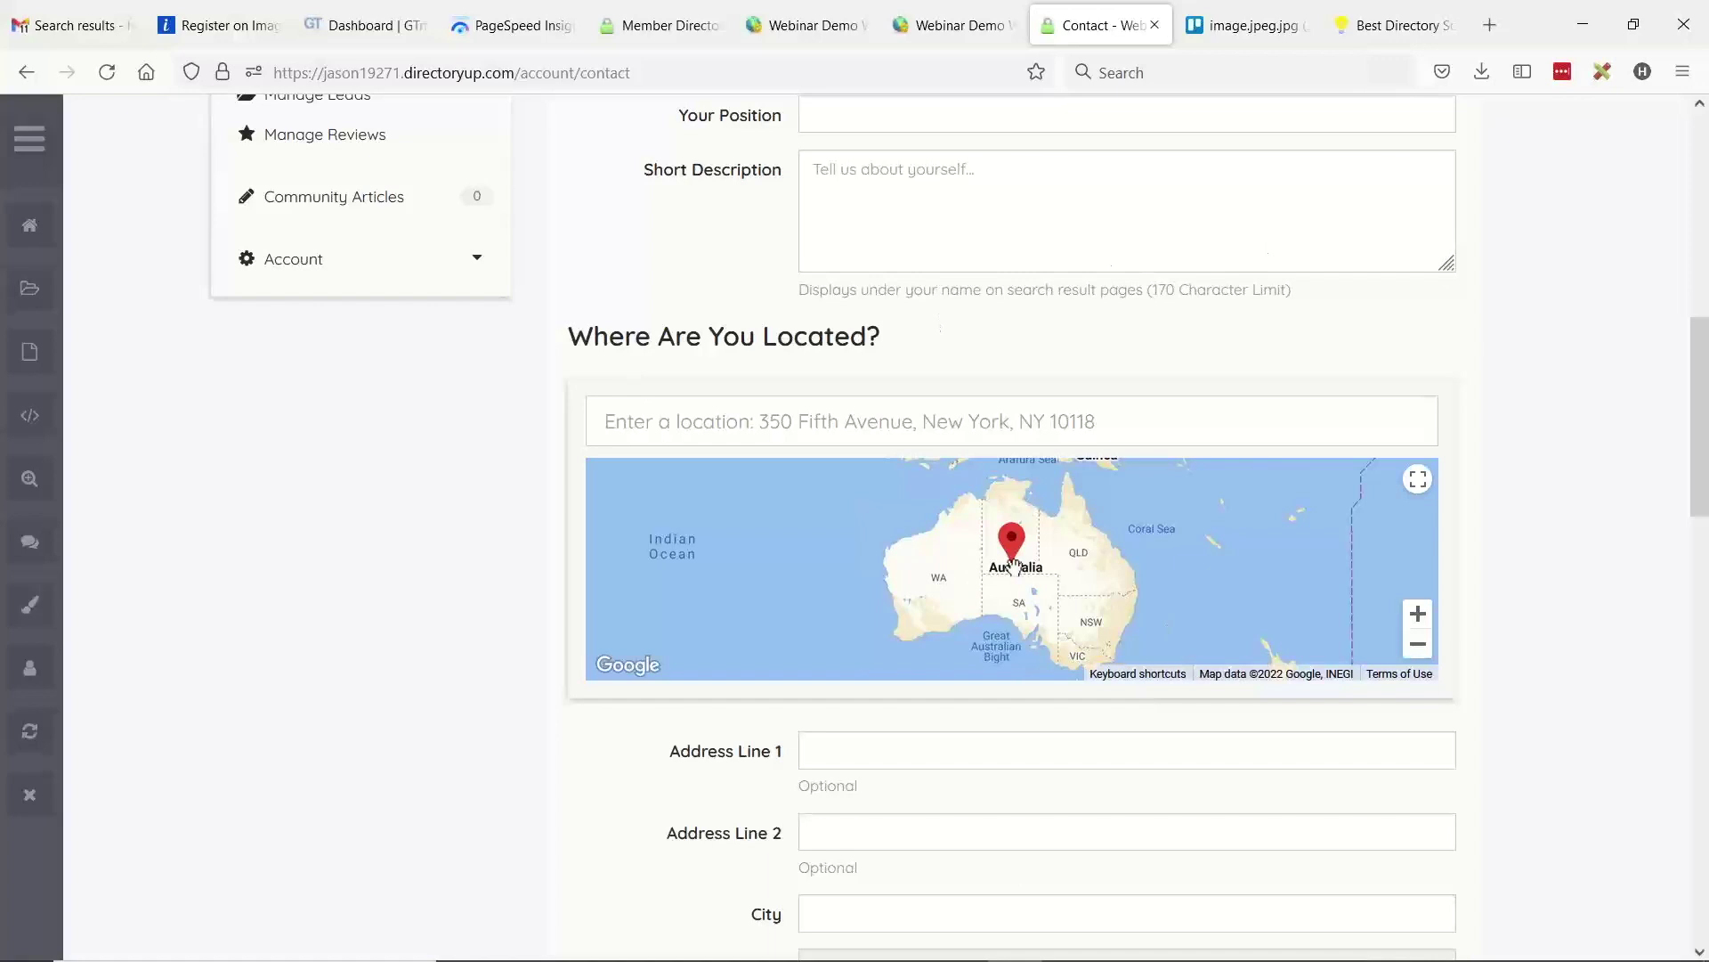
{"action": "left_click", "coordinate": [716, 424]}
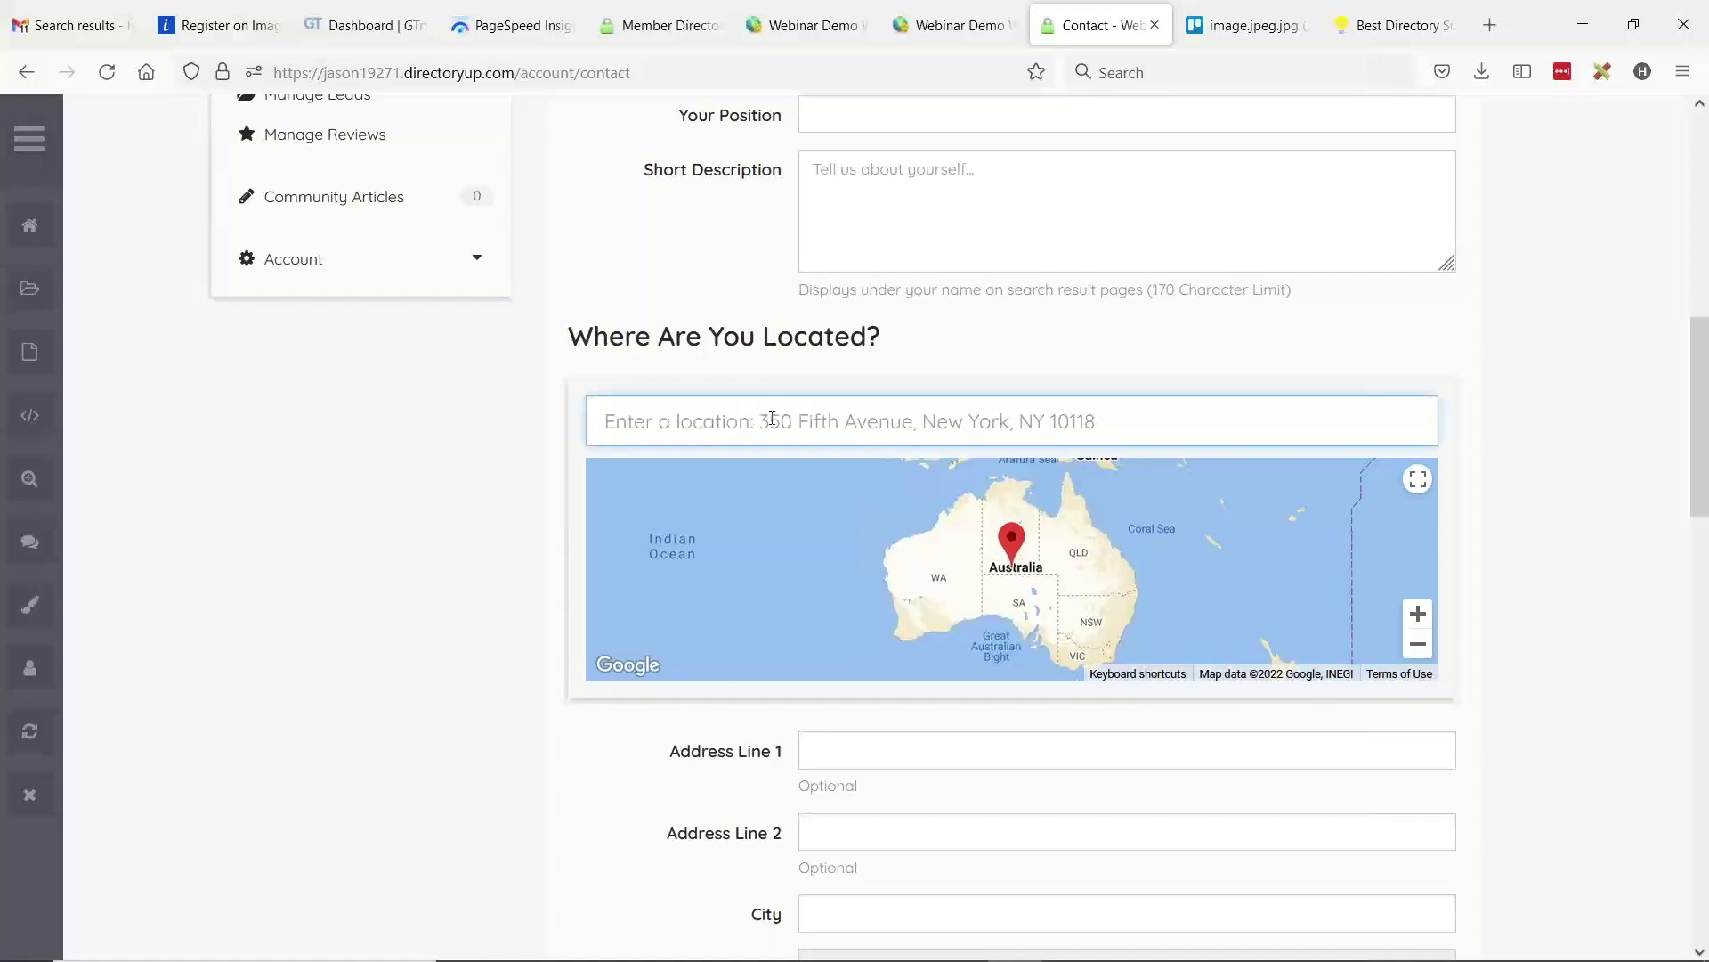
{"action": "scroll", "coordinate": [462, 602], "scroll_direction": "down", "scroll_amount": 2}
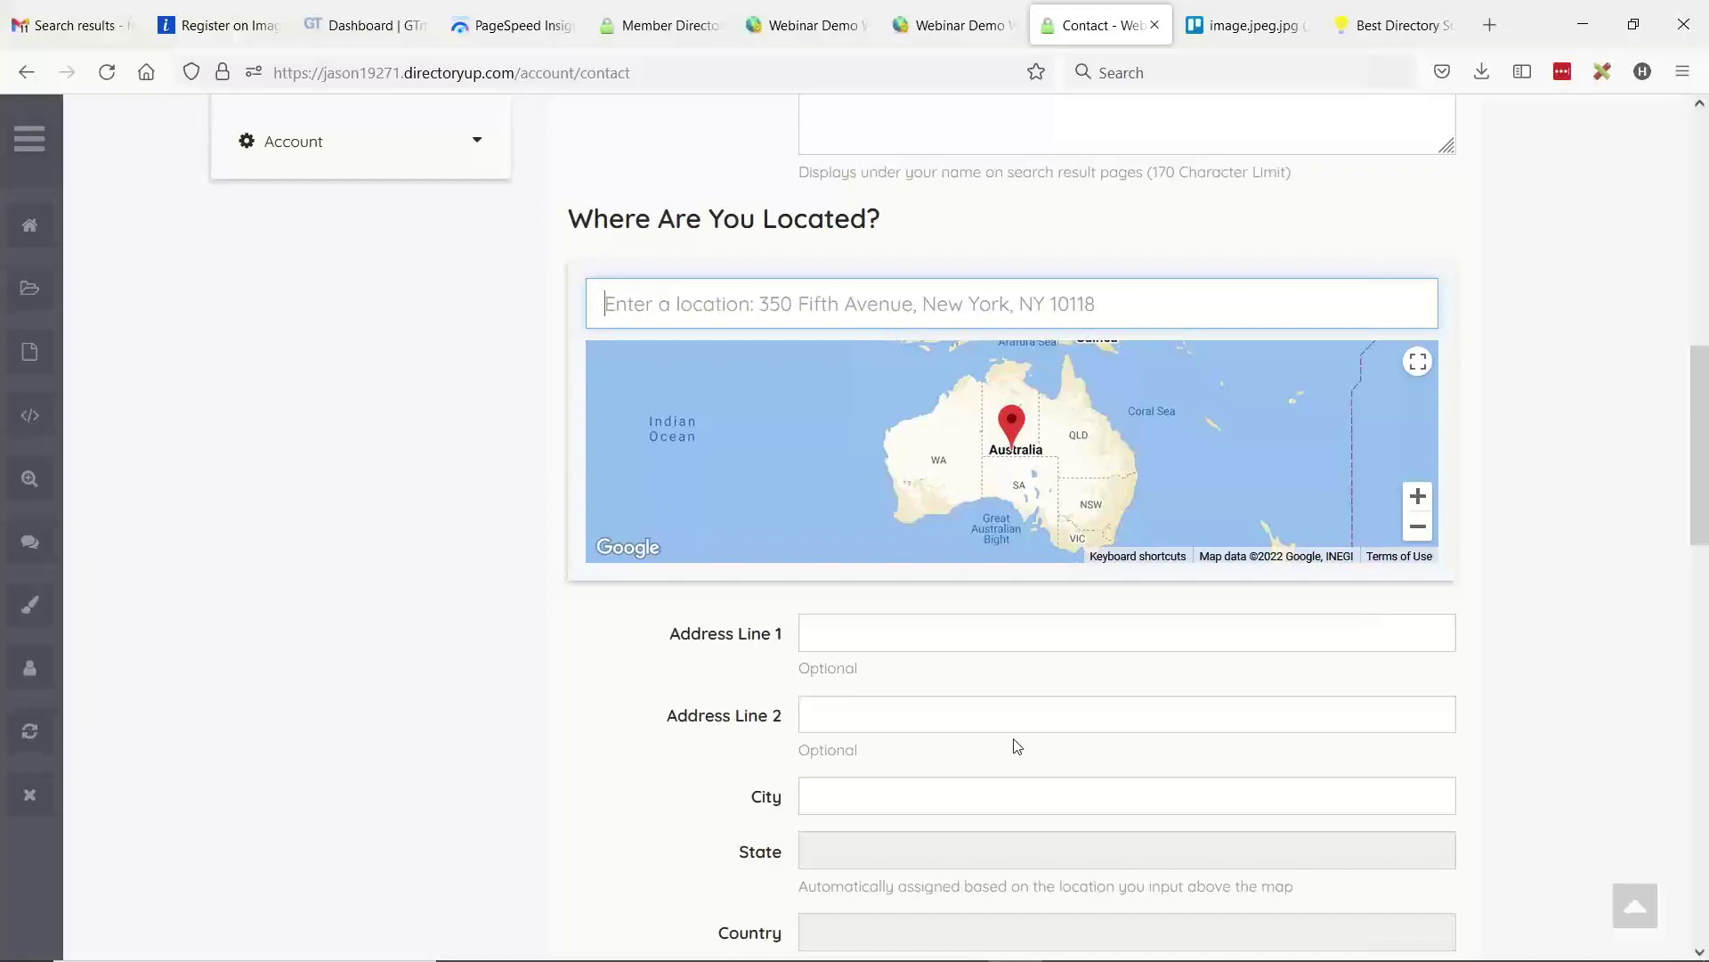
{"action": "key", "text": "alt+Tab"}
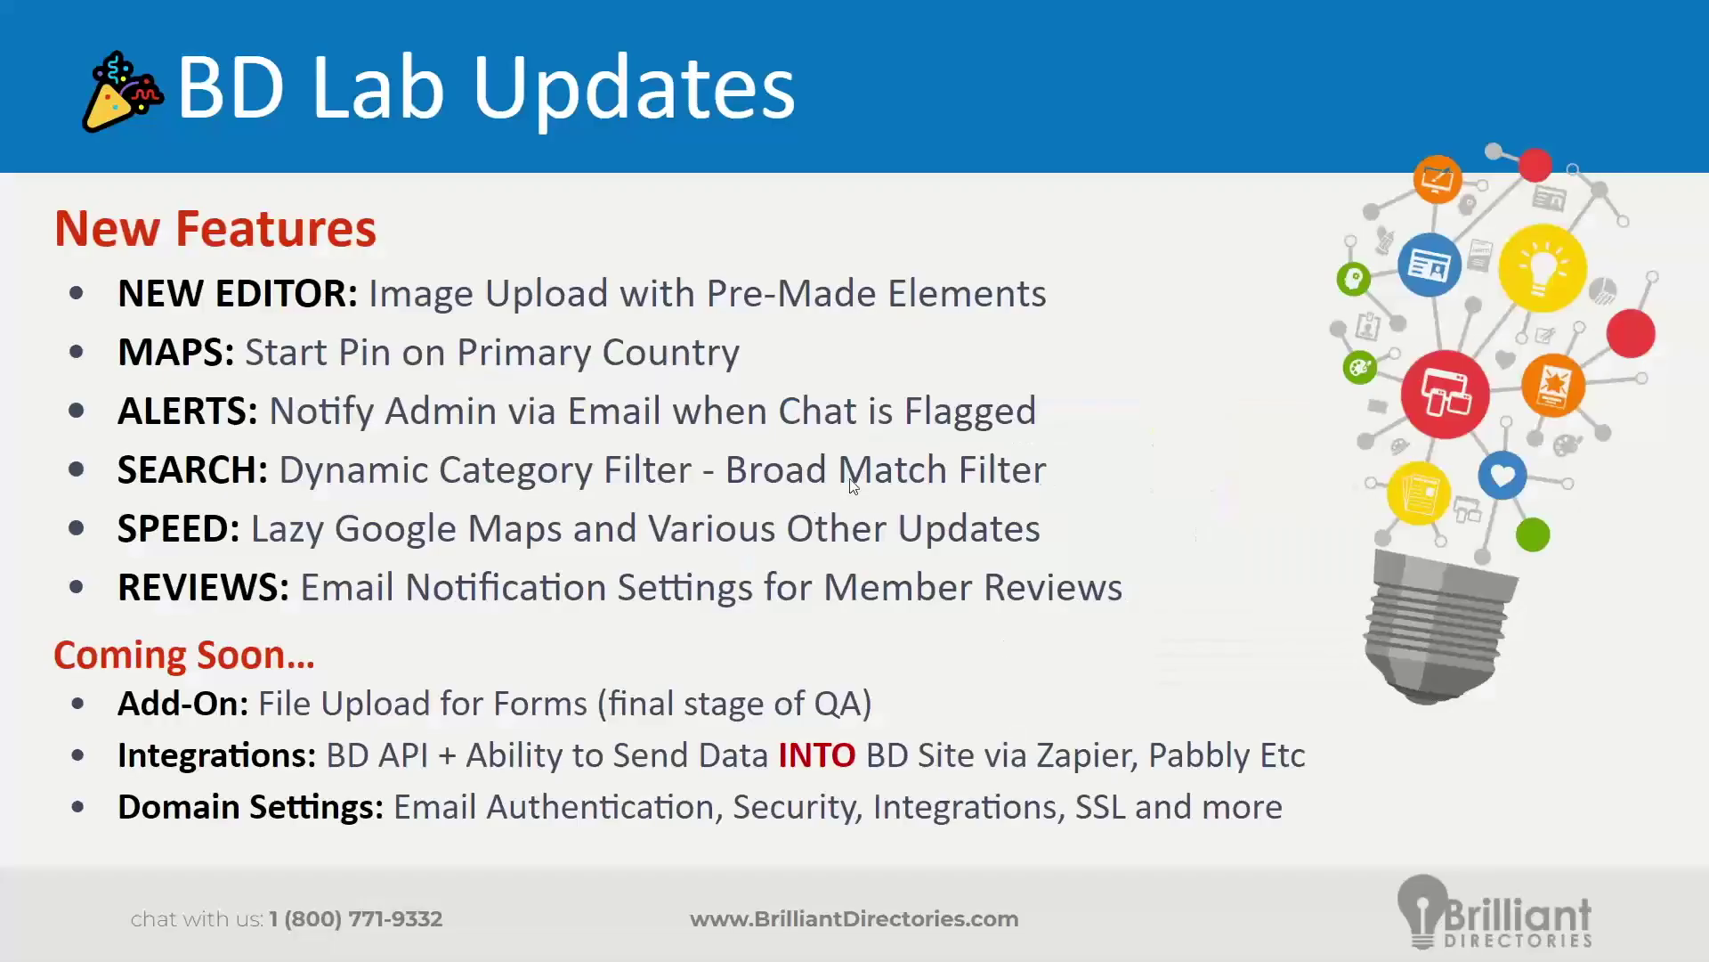
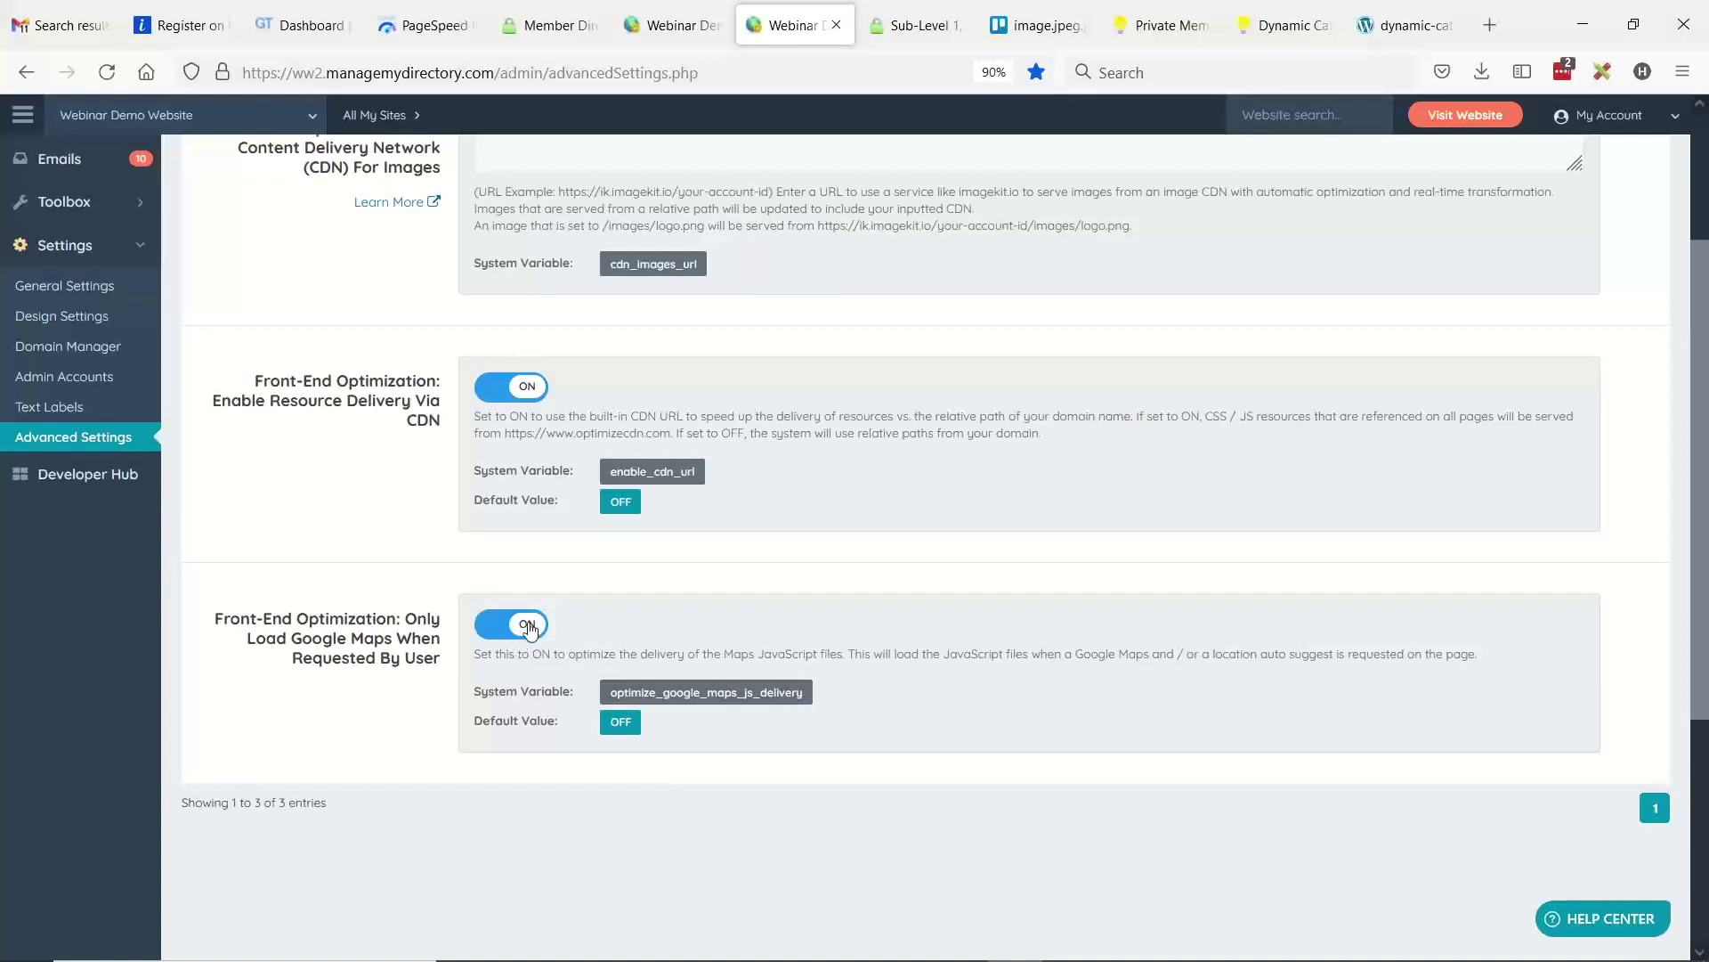
- Turn off Enable Resource Delivery Via CDN and Only Load Google Maps When Requested By User in Advanced Settings, and save
{"action": "scroll", "coordinate": [1137, 419], "scroll_direction": "up", "scroll_amount": 2}
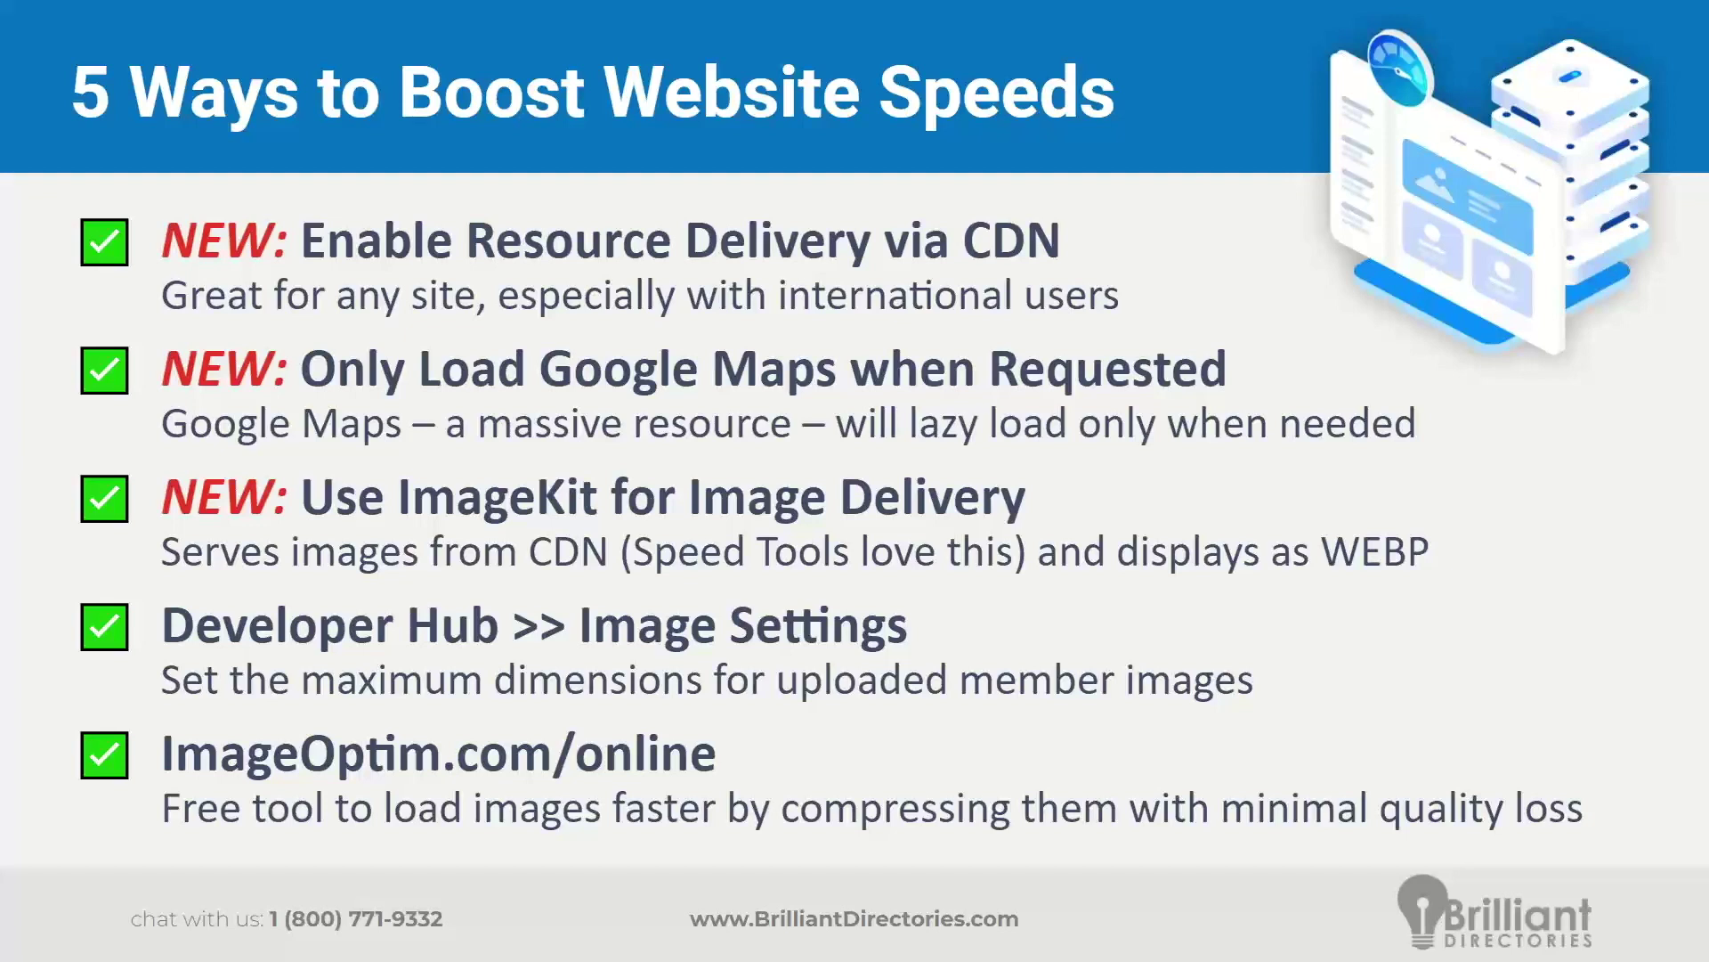
{"action": "key", "text": "alt+Tab"}
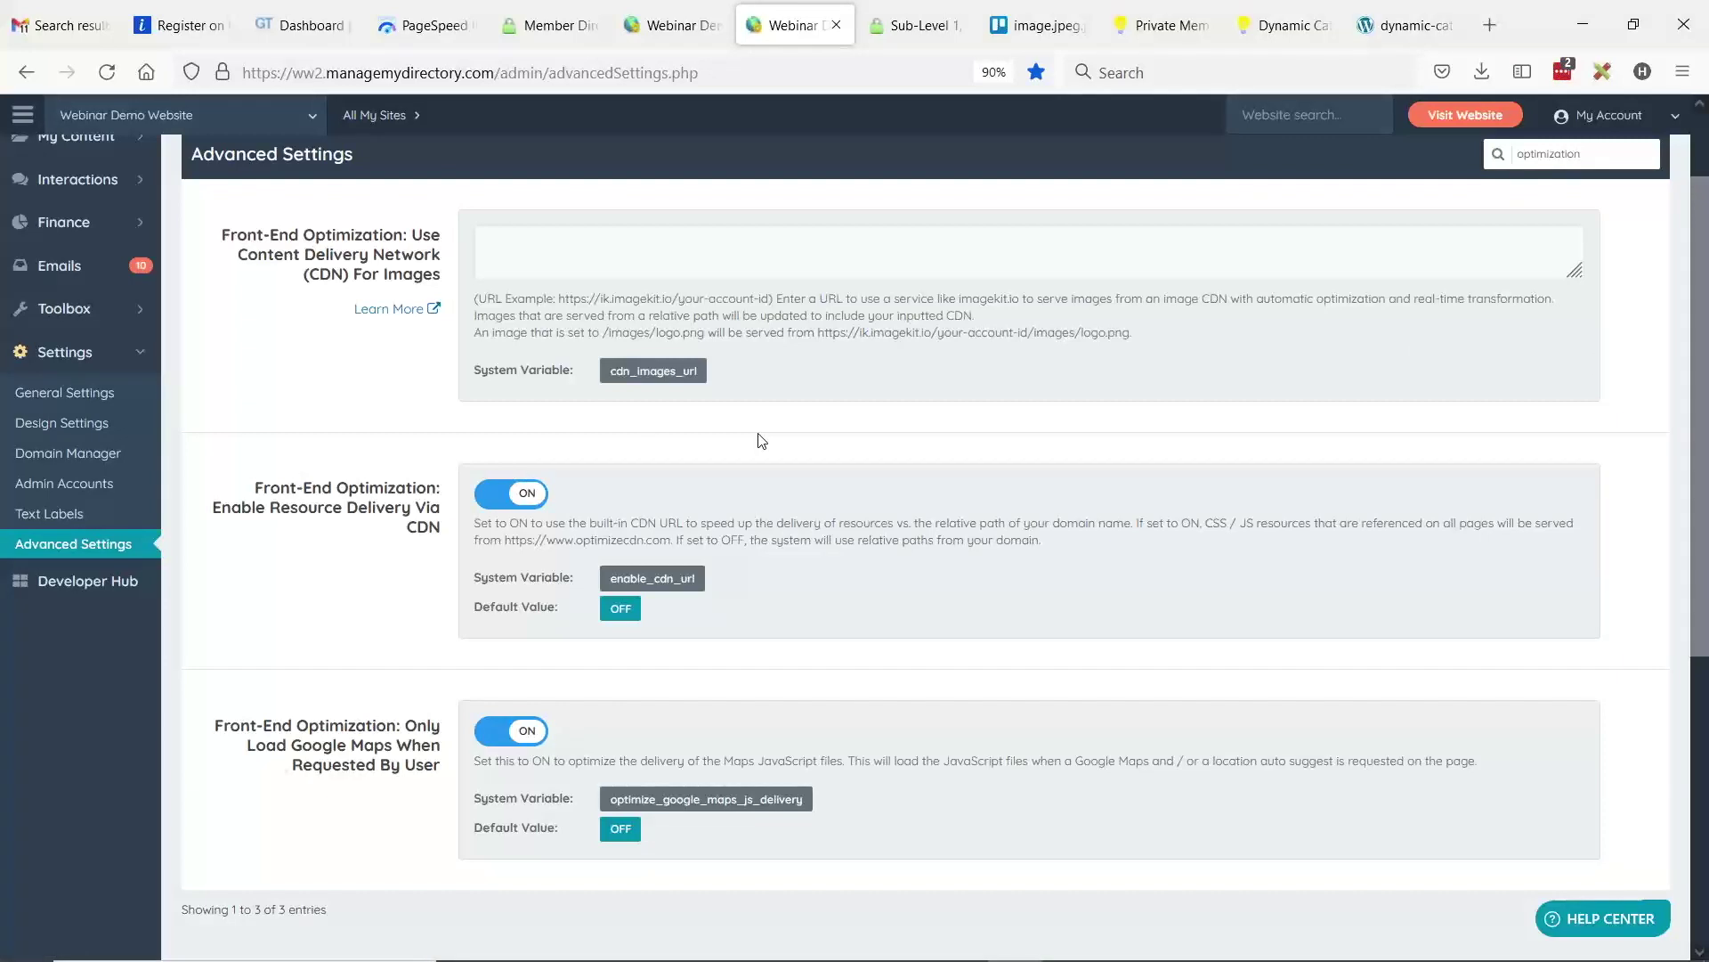
{"action": "left_click", "coordinate": [492, 497]}
{"action": "left_click", "coordinate": [503, 739]}
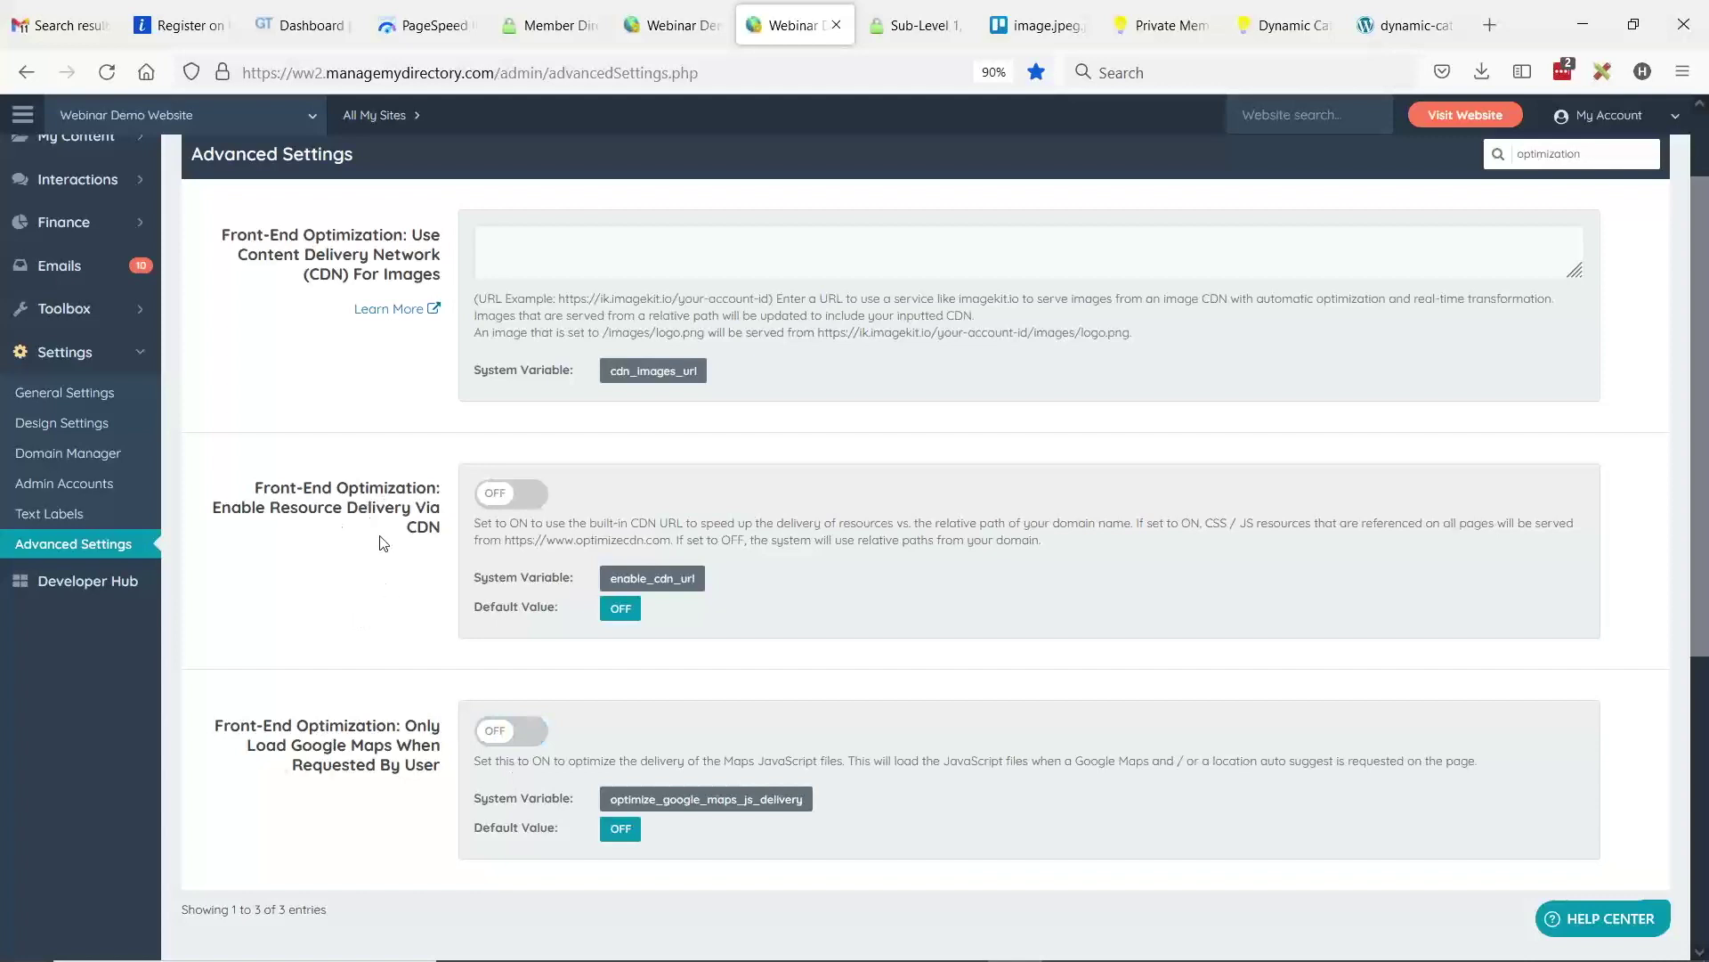
{"action": "scroll", "coordinate": [1488, 269], "scroll_direction": "up", "scroll_amount": 2}
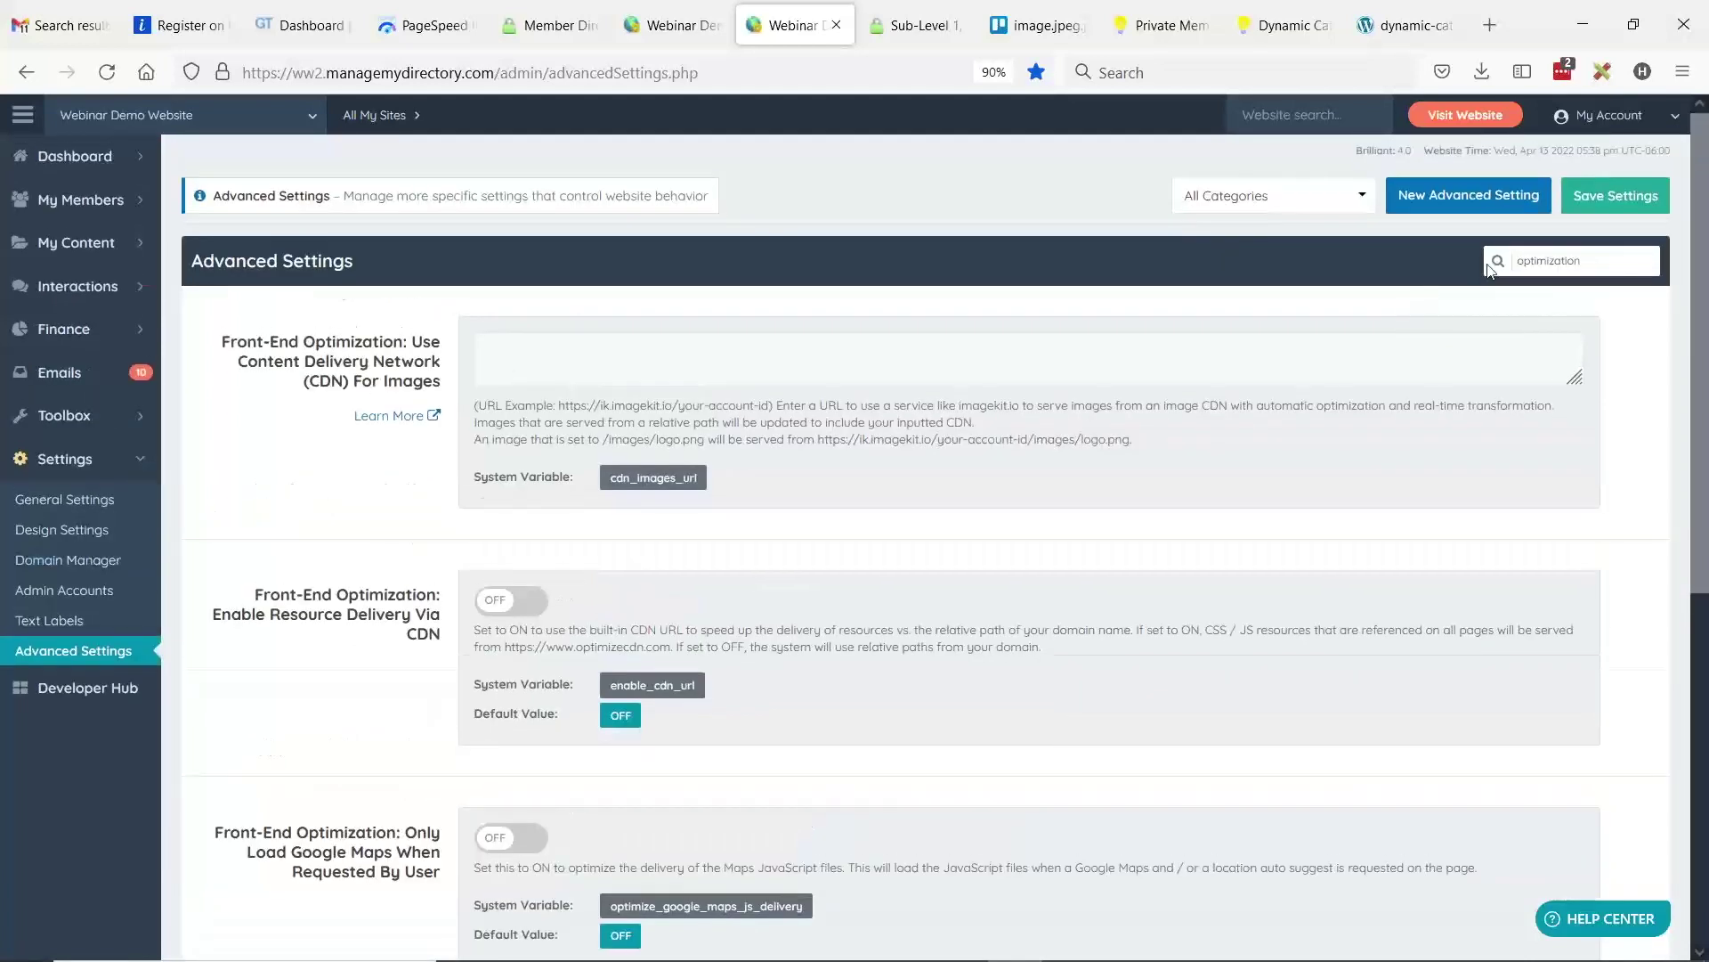
{"action": "left_click", "coordinate": [1610, 201]}
{"action": "left_click_drag", "start_coordinate": [370, 375], "coordinate": [299, 361]}
{"action": "left_click", "coordinate": [521, 340]}
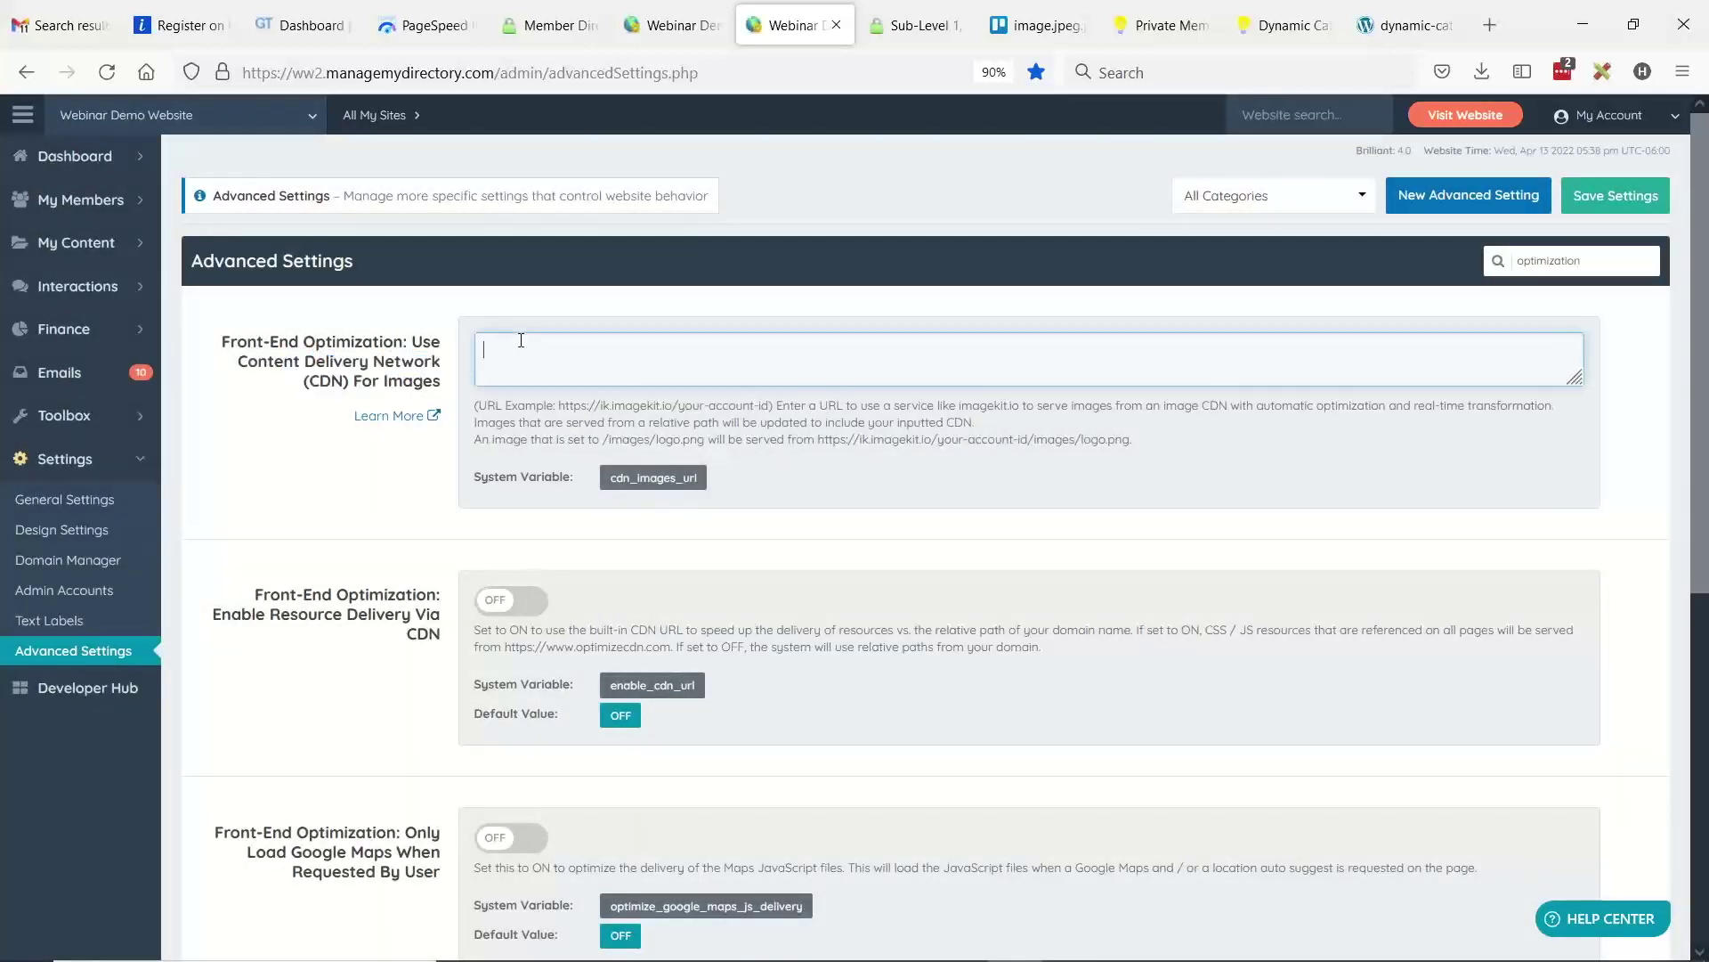
- Open the live website's home page and look through its member, review and blog article sections
{"action": "left_click", "coordinate": [1464, 114]}
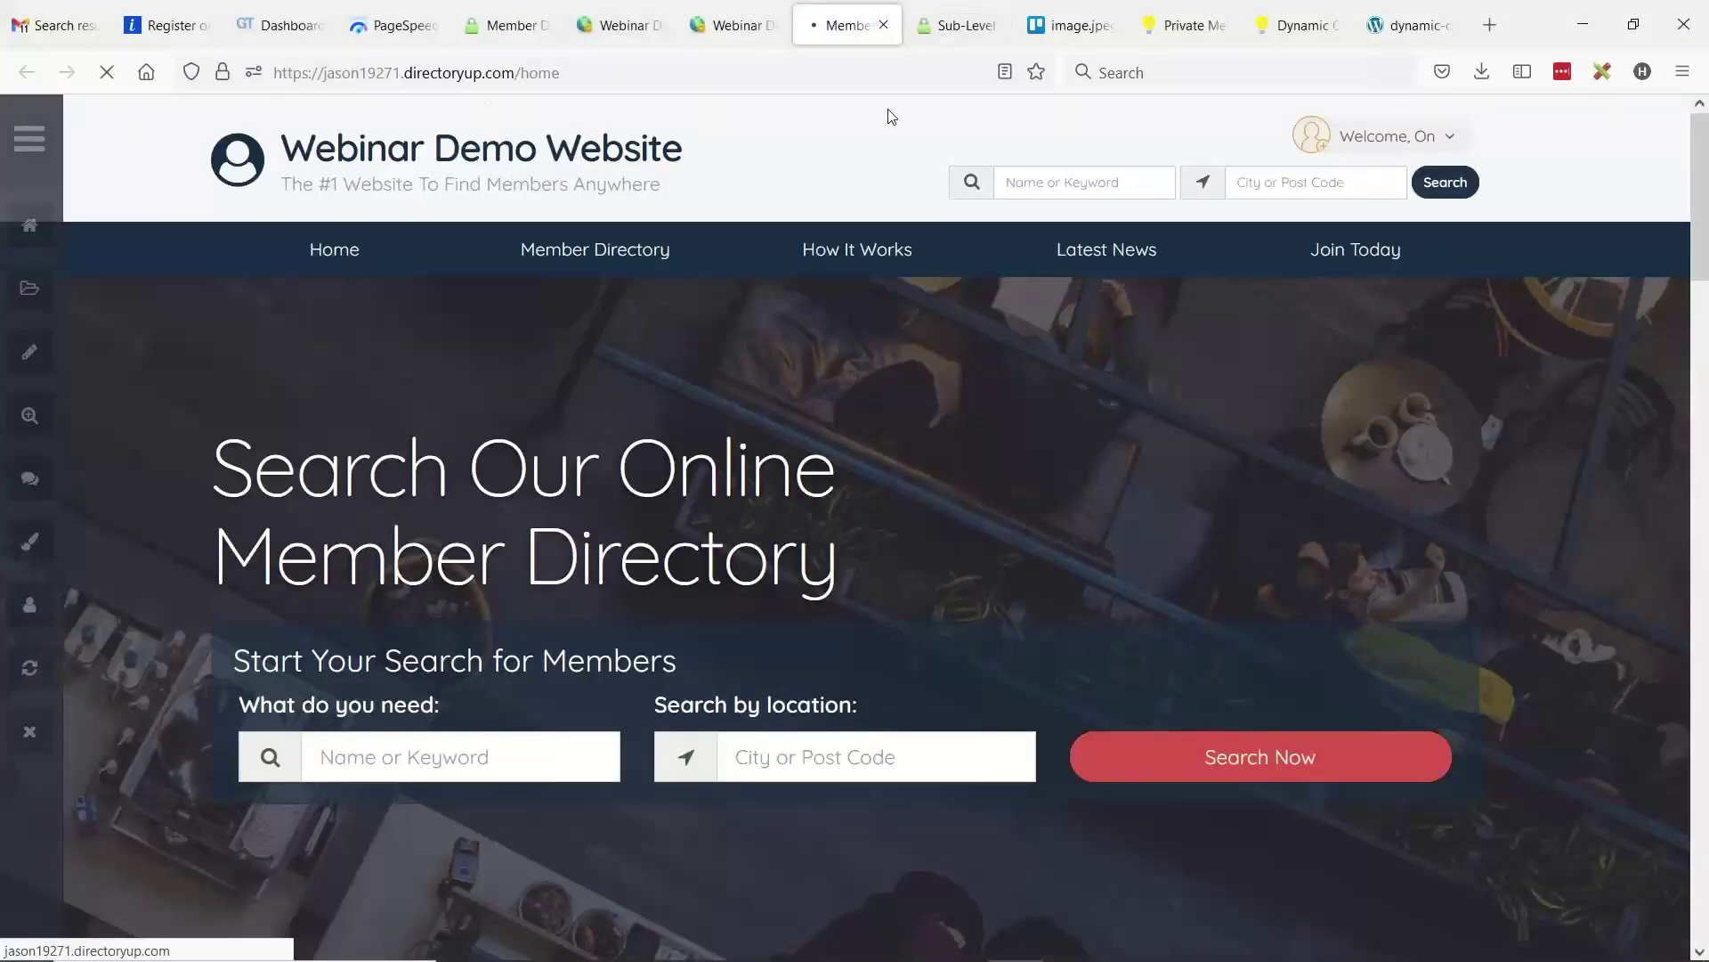
{"action": "scroll", "coordinate": [730, 381], "scroll_direction": "down", "scroll_amount": 7}
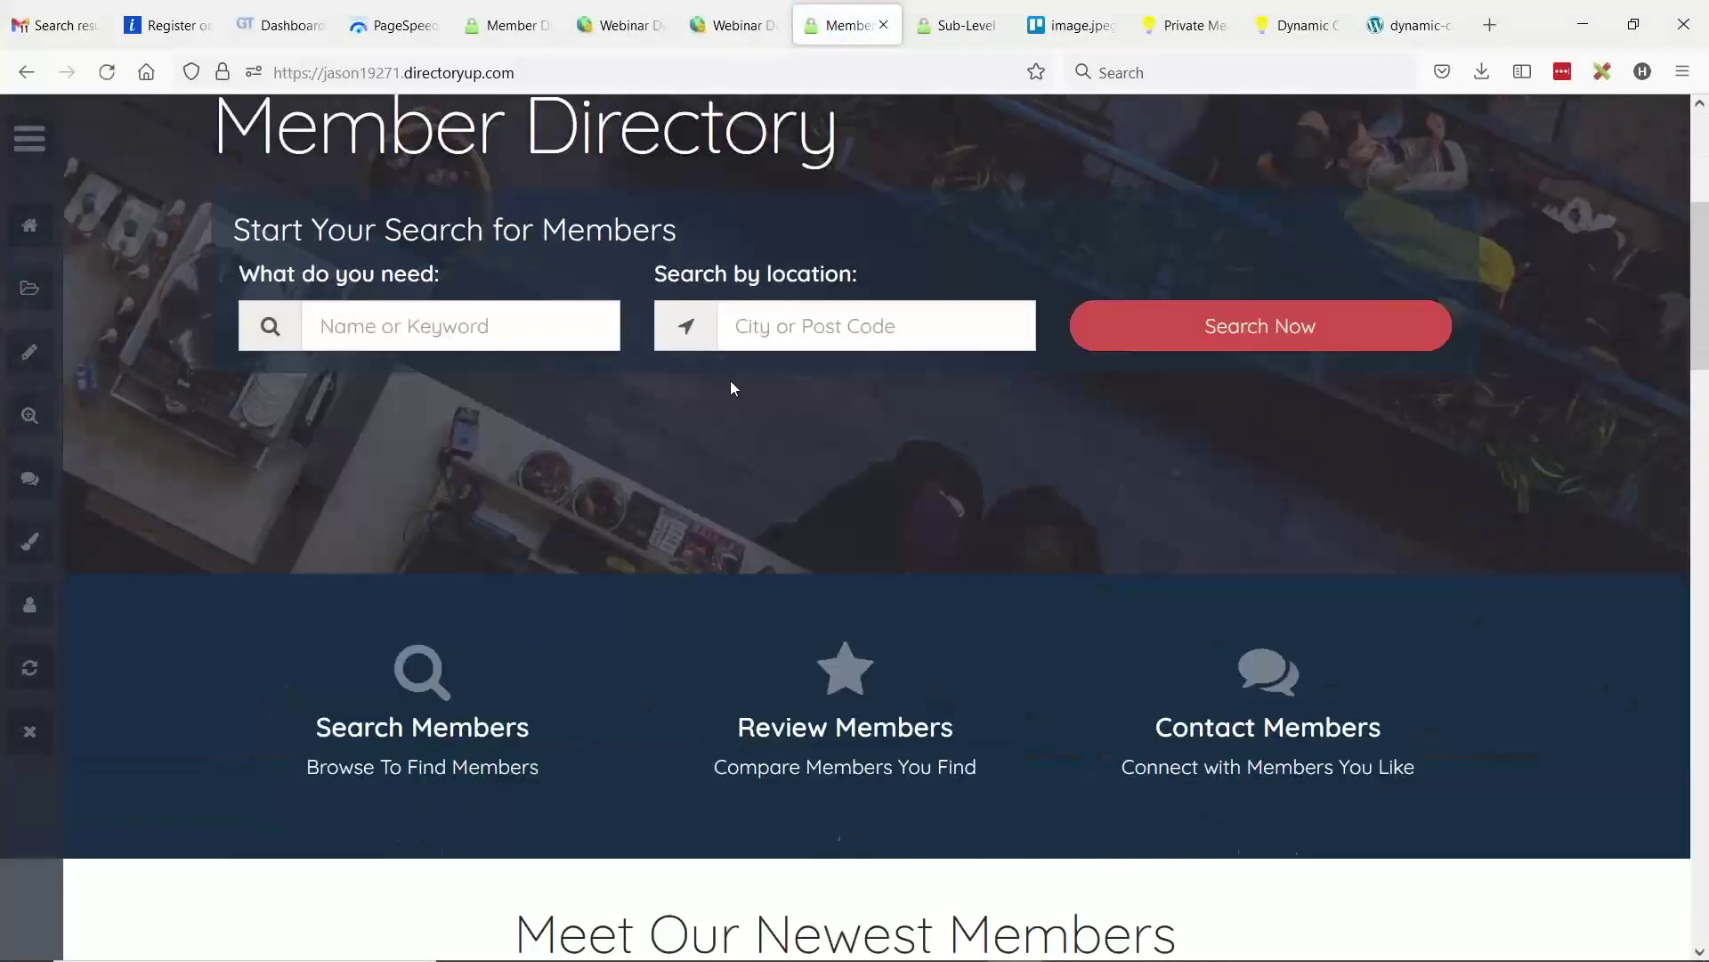
{"action": "scroll", "coordinate": [698, 389], "scroll_direction": "down", "scroll_amount": 12}
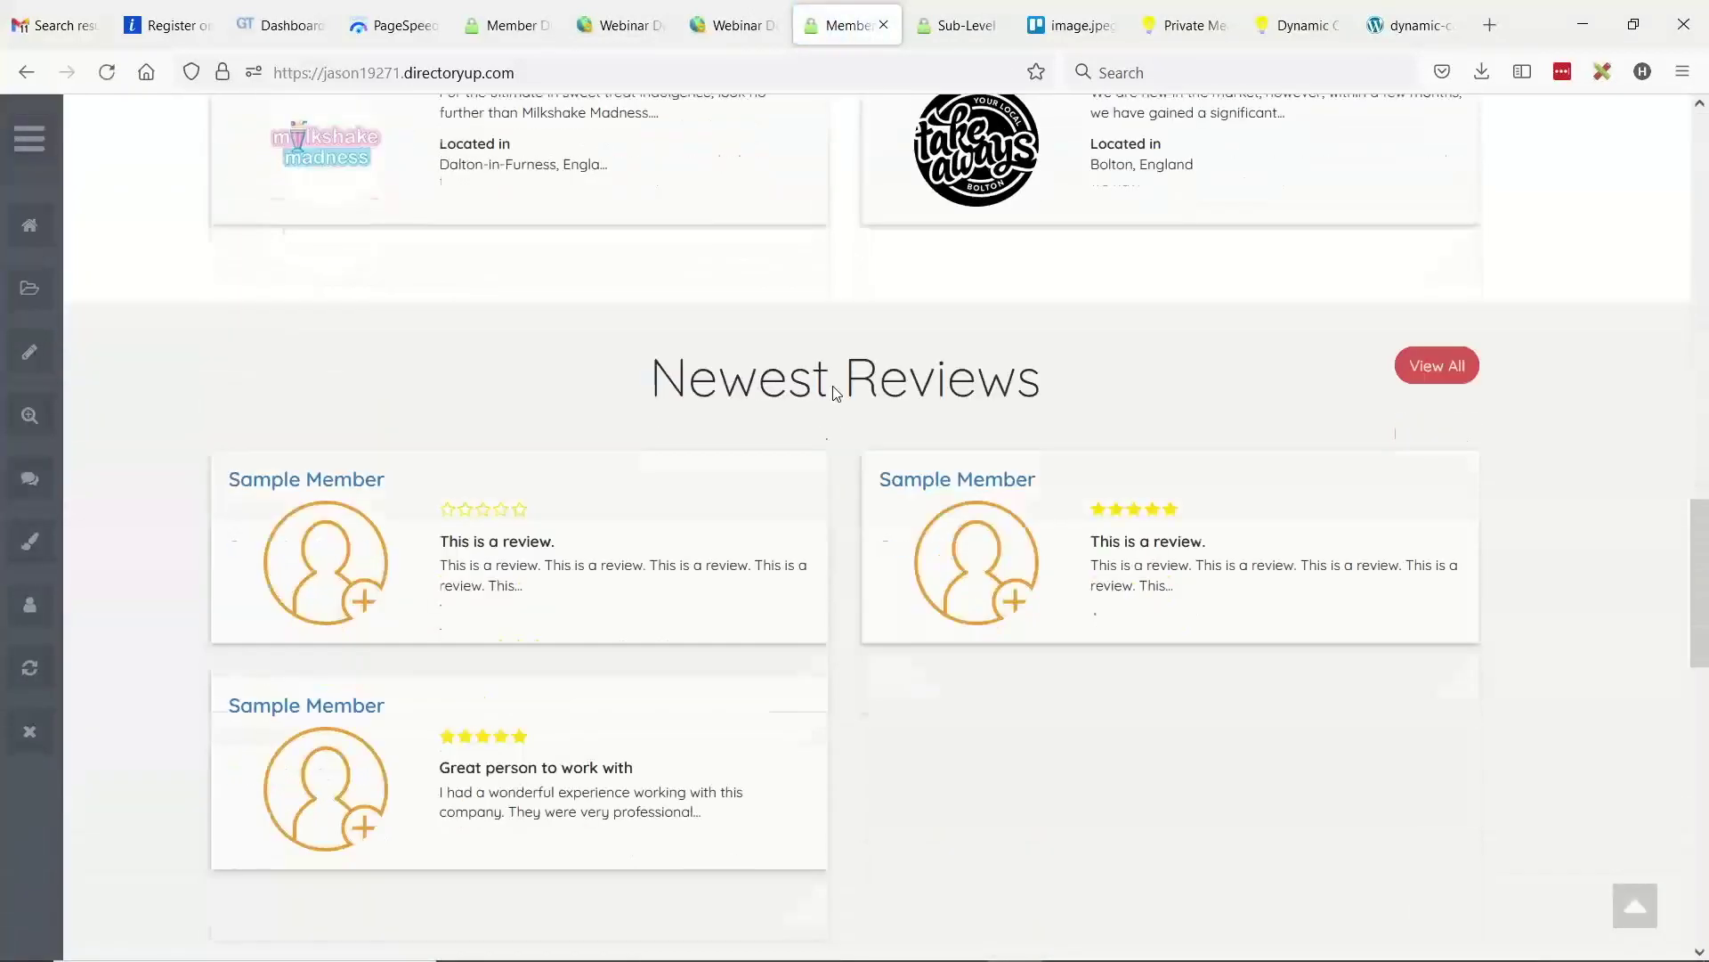
{"action": "scroll", "coordinate": [668, 410], "scroll_direction": "down", "scroll_amount": 10}
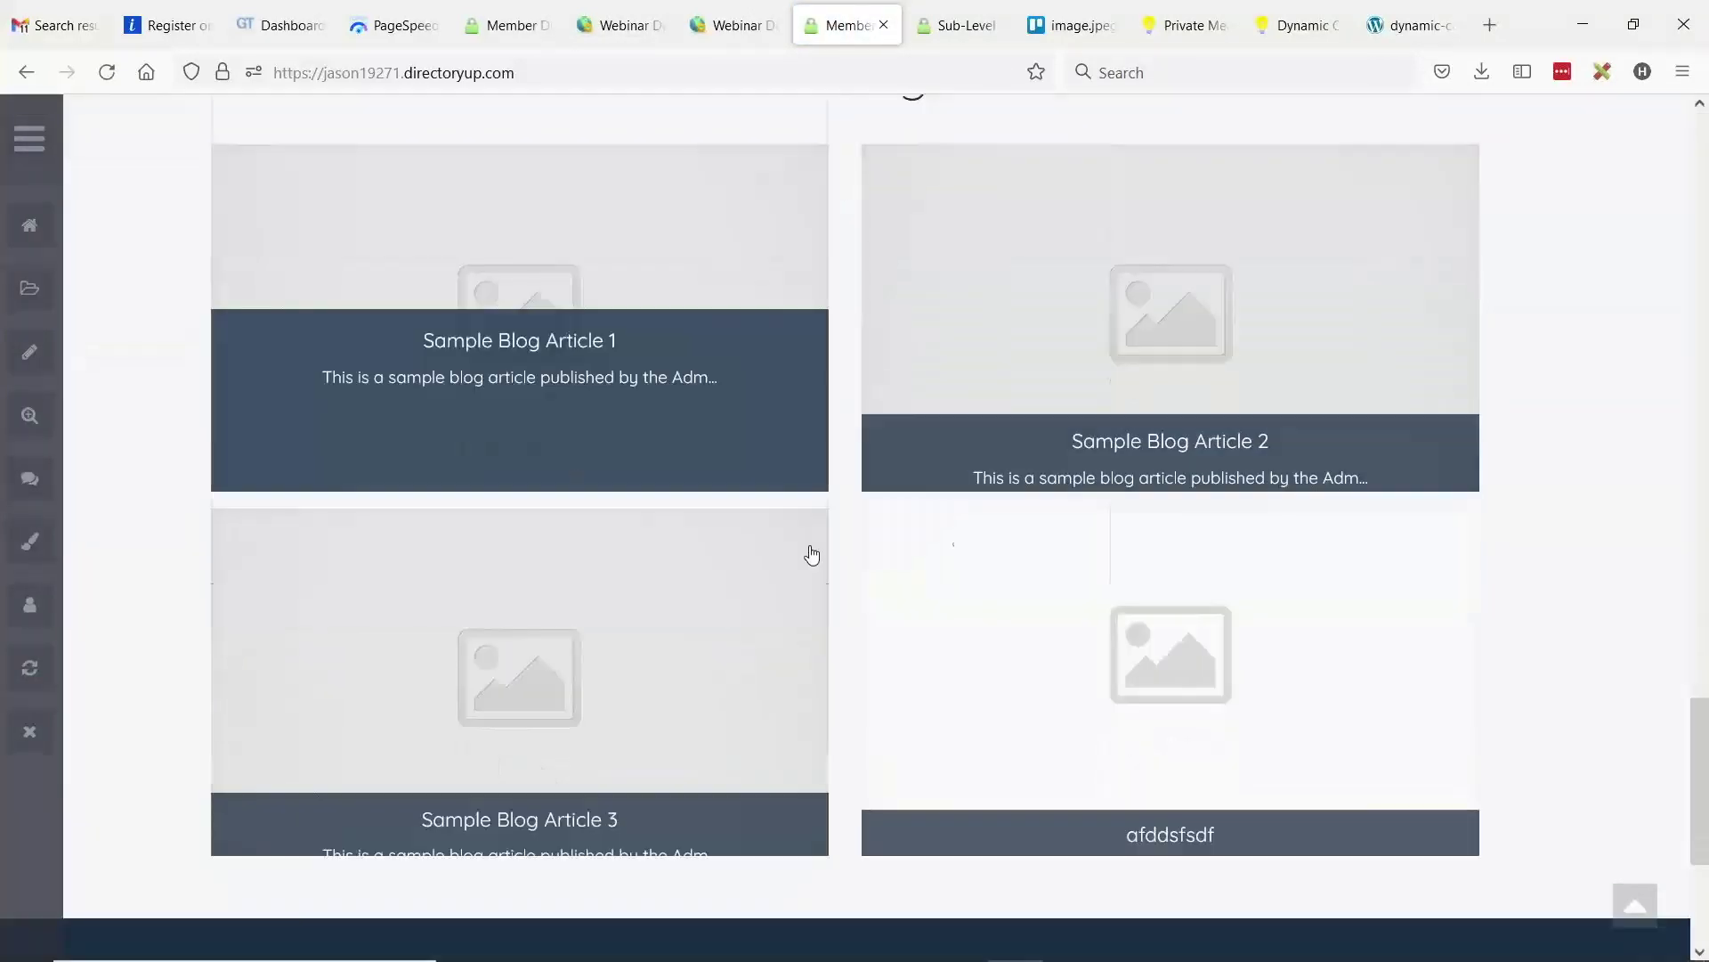
{"action": "scroll", "coordinate": [824, 404], "scroll_direction": "up", "scroll_amount": 16}
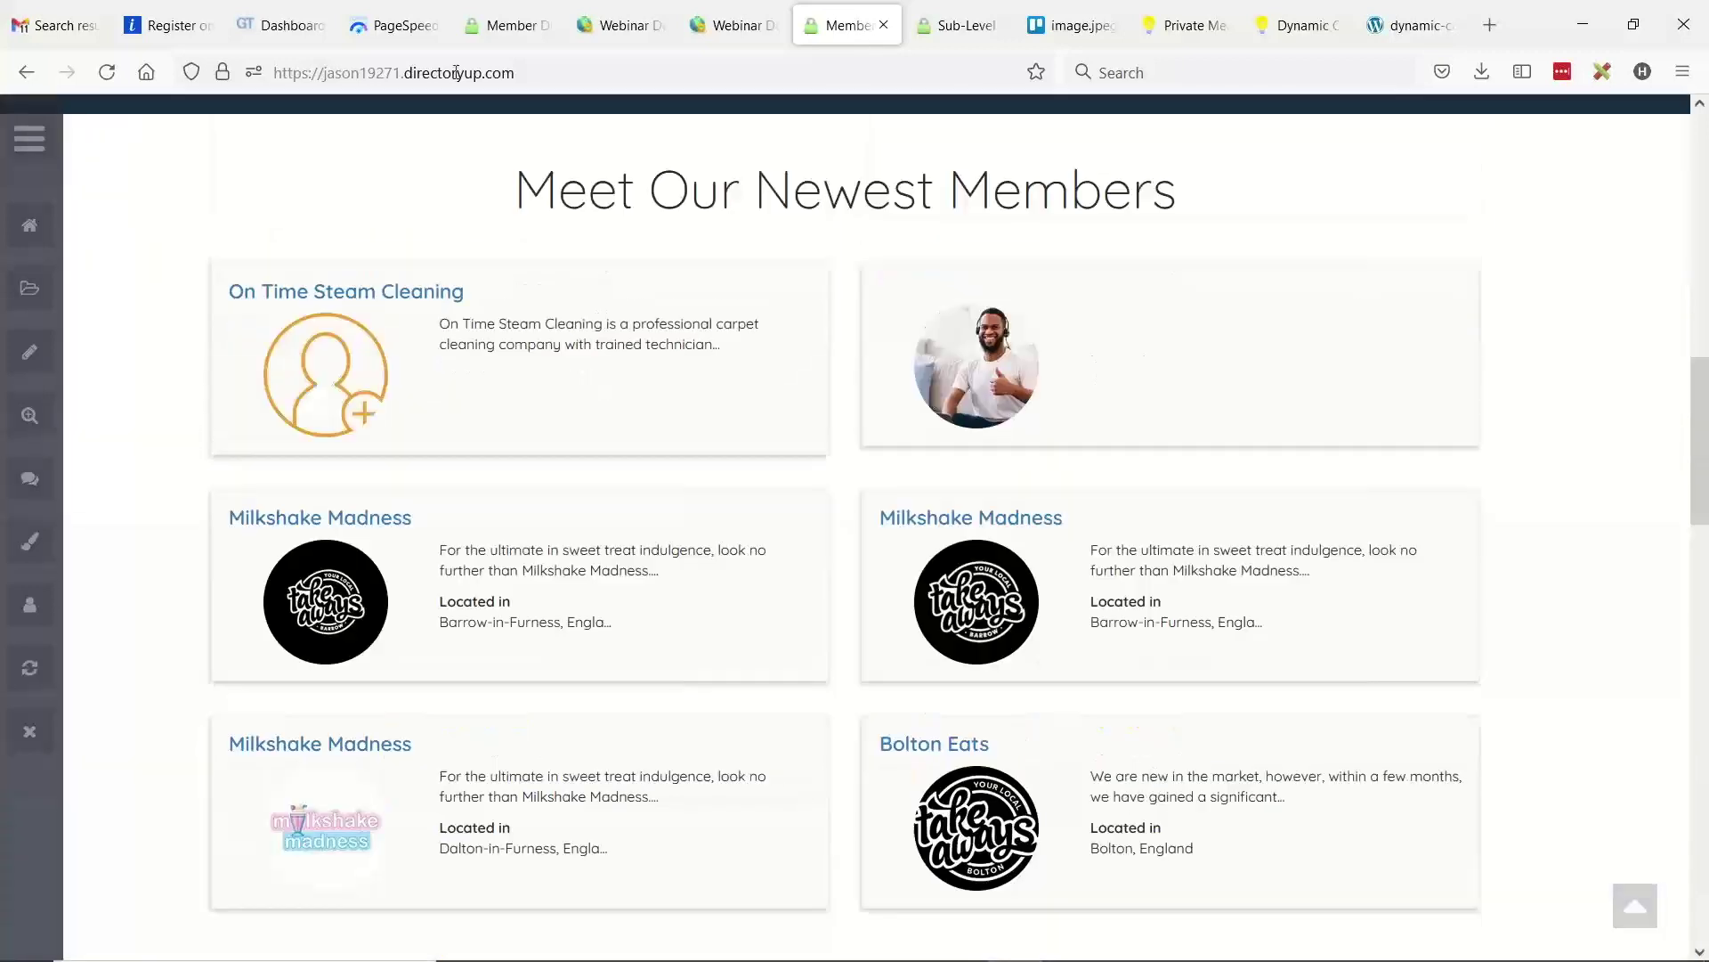
- Copy the home page's URL and run a PageSpeed Insights analysis on it
{"action": "left_click", "coordinate": [431, 72]}
{"action": "key", "text": "ctrl+c"}
{"action": "left_click", "coordinate": [401, 20]}
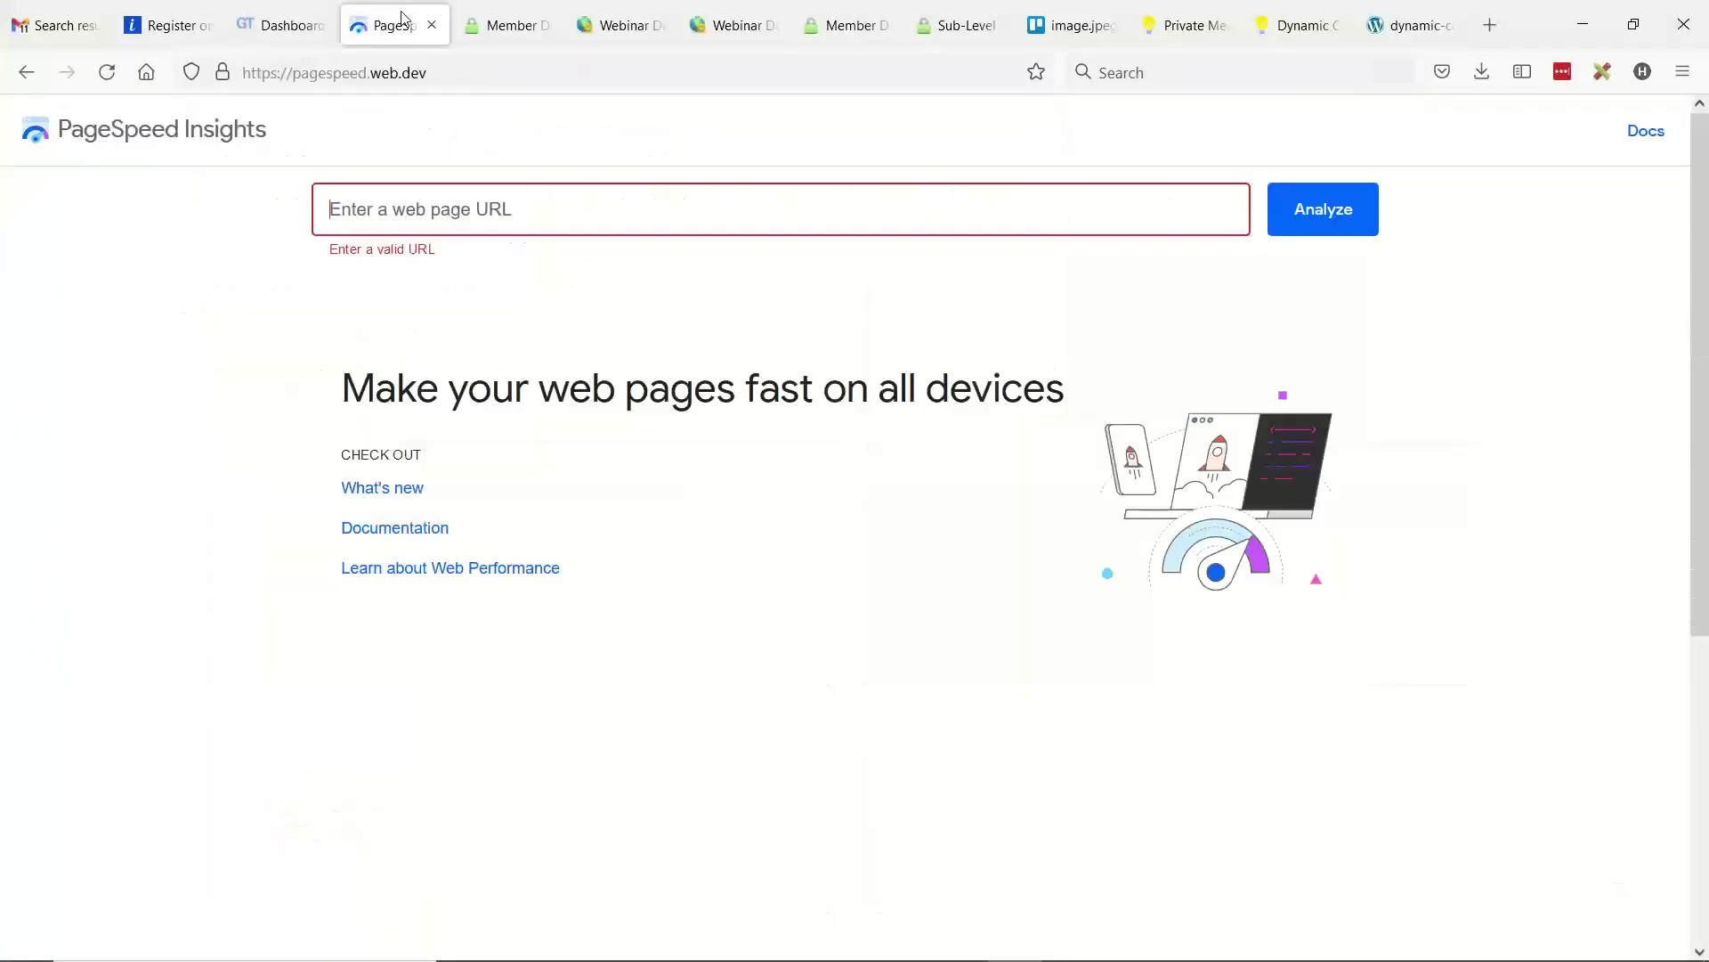
{"action": "left_click", "coordinate": [482, 210]}
{"action": "key", "text": "ctrl+v"}
{"action": "left_click", "coordinate": [1305, 219]}
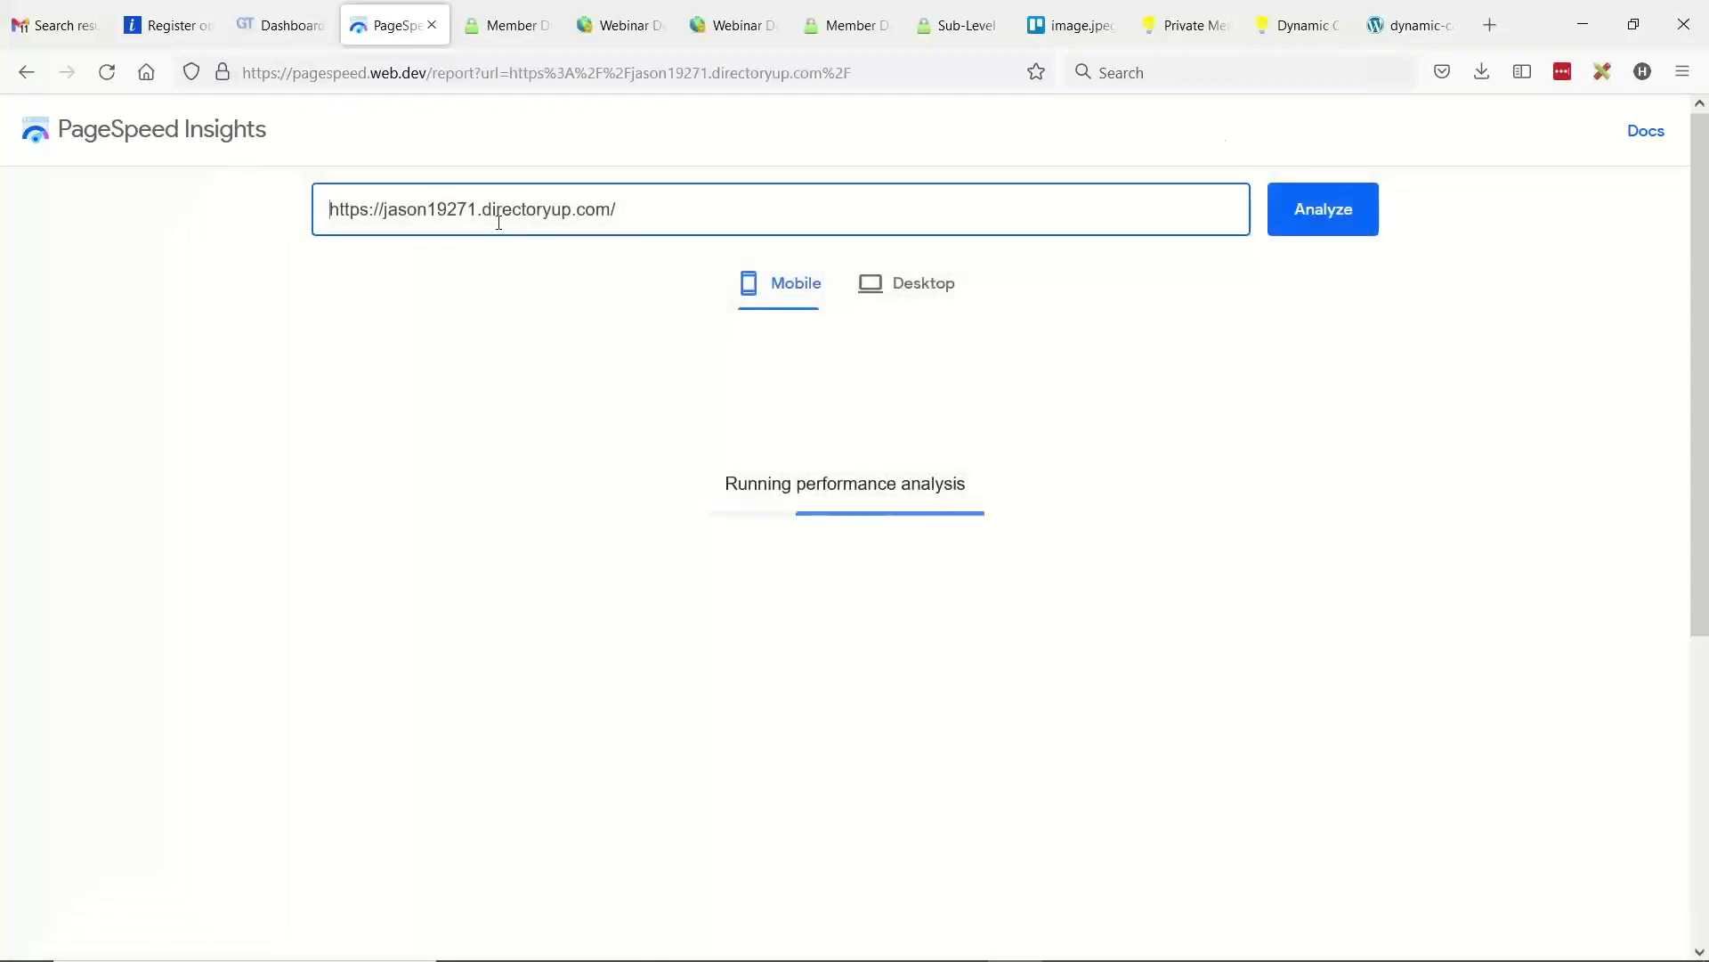
- Check the GTmetrix dashboard, and examine the home page's mobile performance score and metrics in the PageSpeed Insights report
{"action": "key", "text": "ctrl+shift+Tab"}
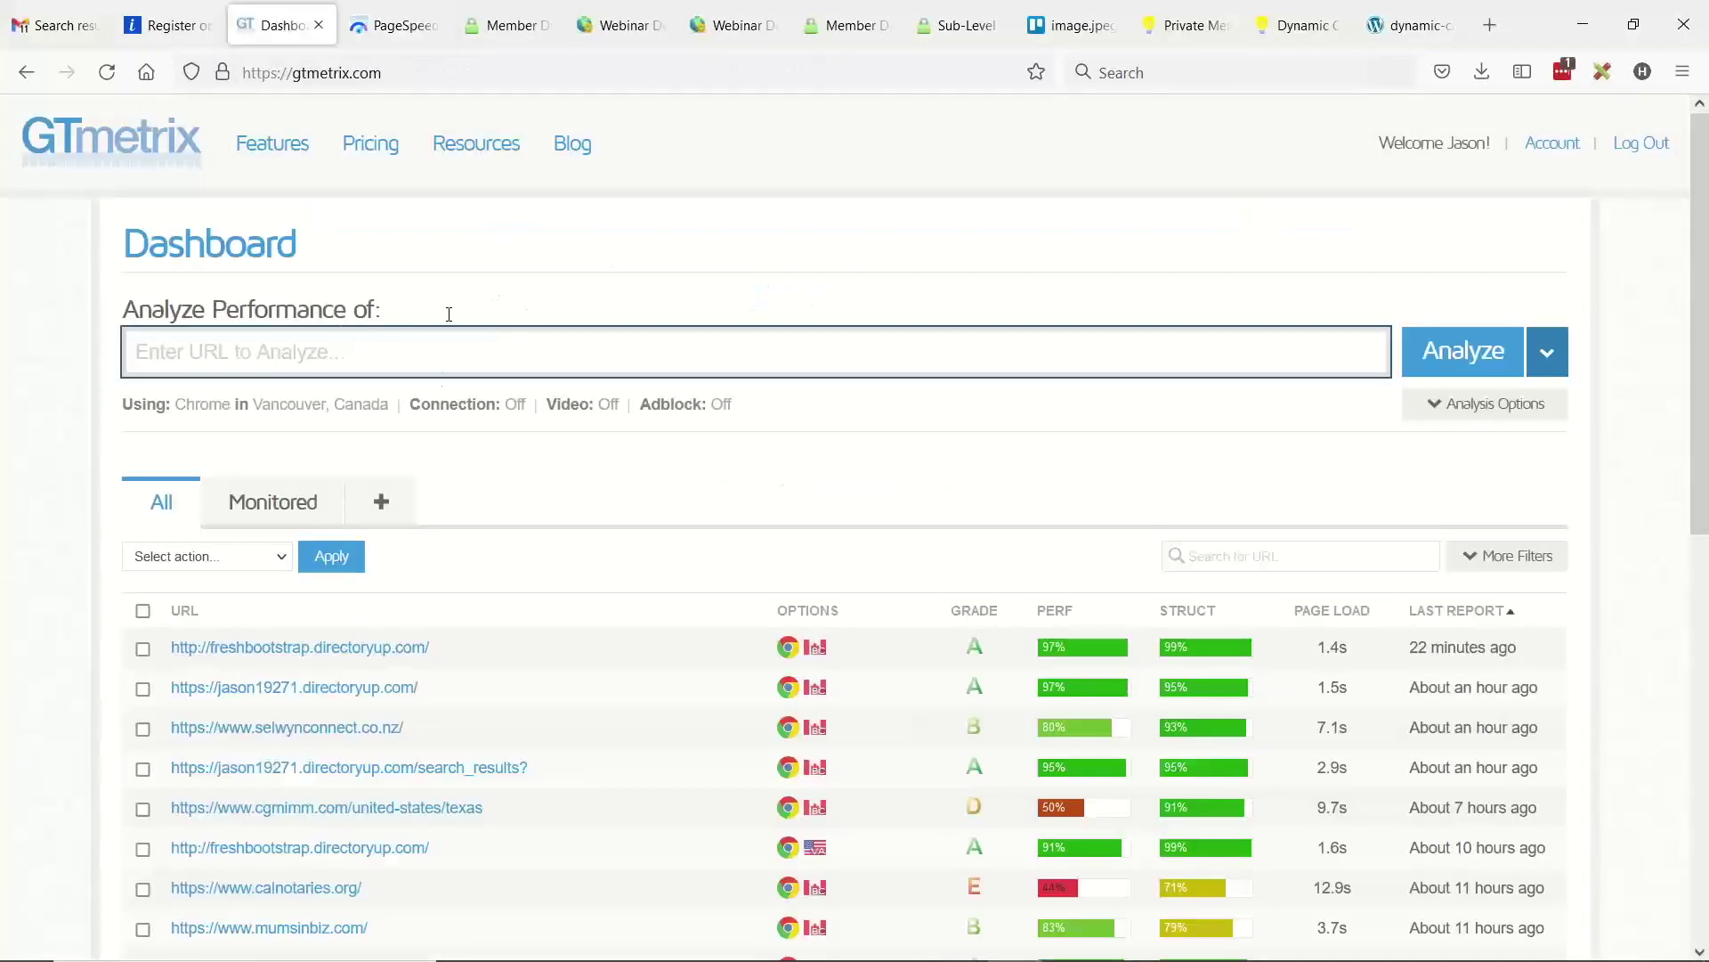
{"action": "left_click", "coordinate": [448, 352]}
{"action": "key", "text": "ctrl+Tab"}
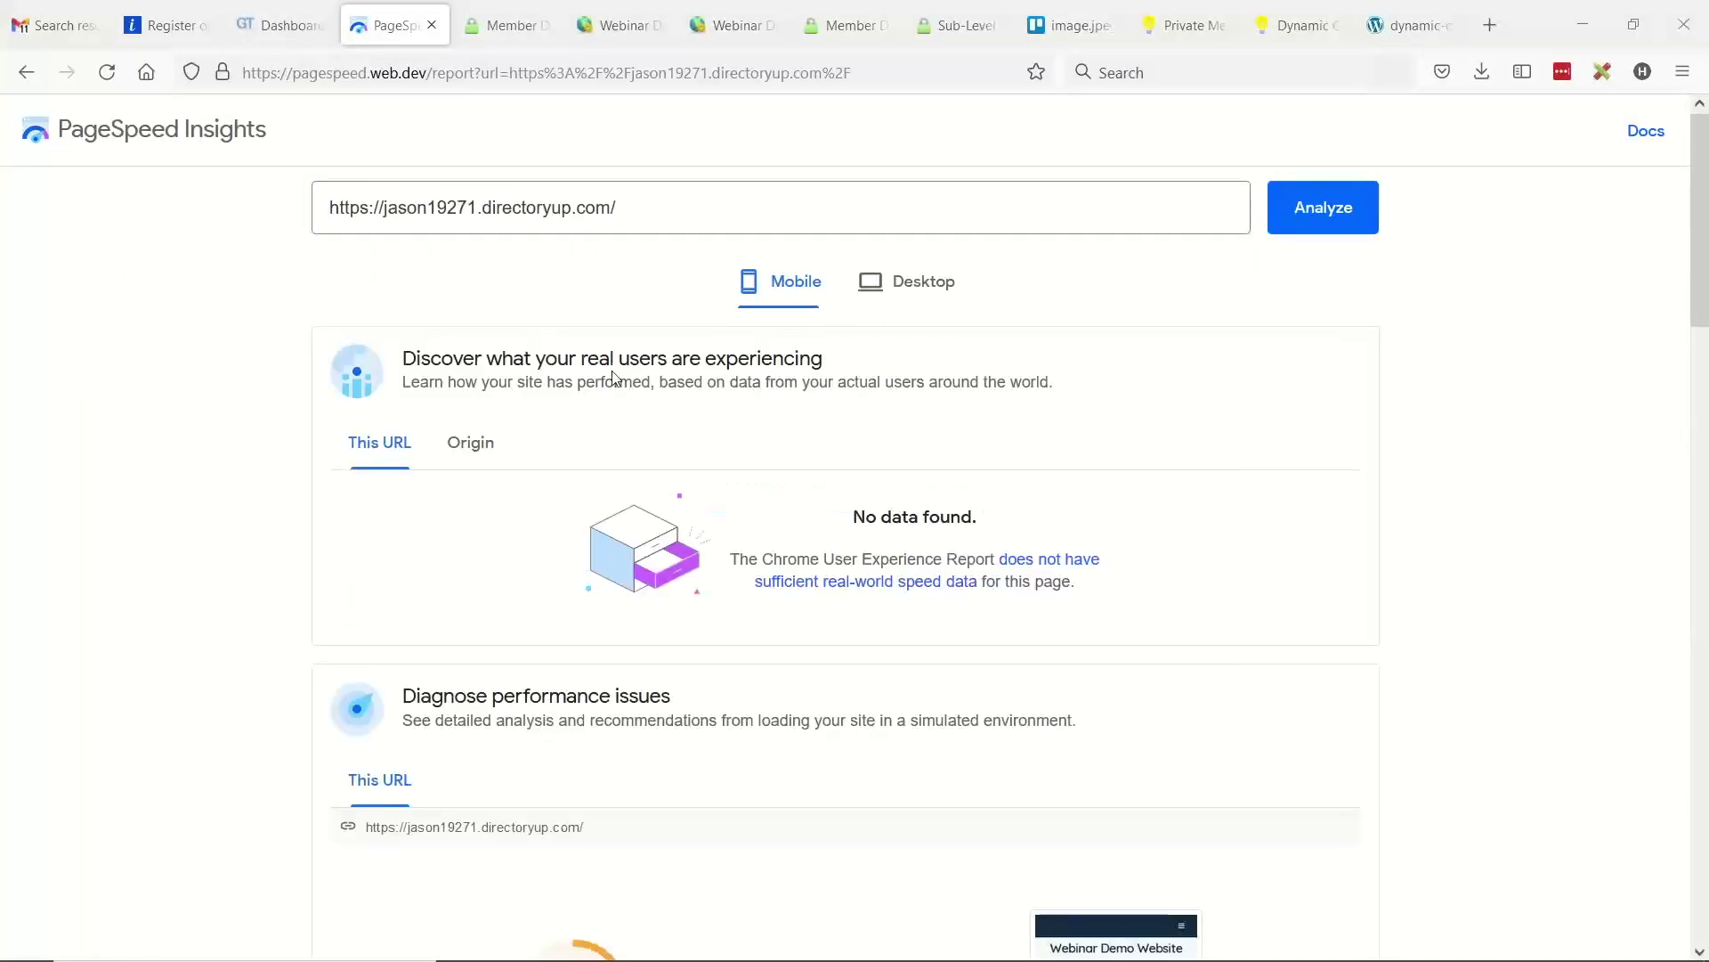
{"action": "scroll", "coordinate": [579, 380], "scroll_direction": "down", "scroll_amount": 2}
{"action": "scroll", "coordinate": [739, 374], "scroll_direction": "down", "scroll_amount": 1}
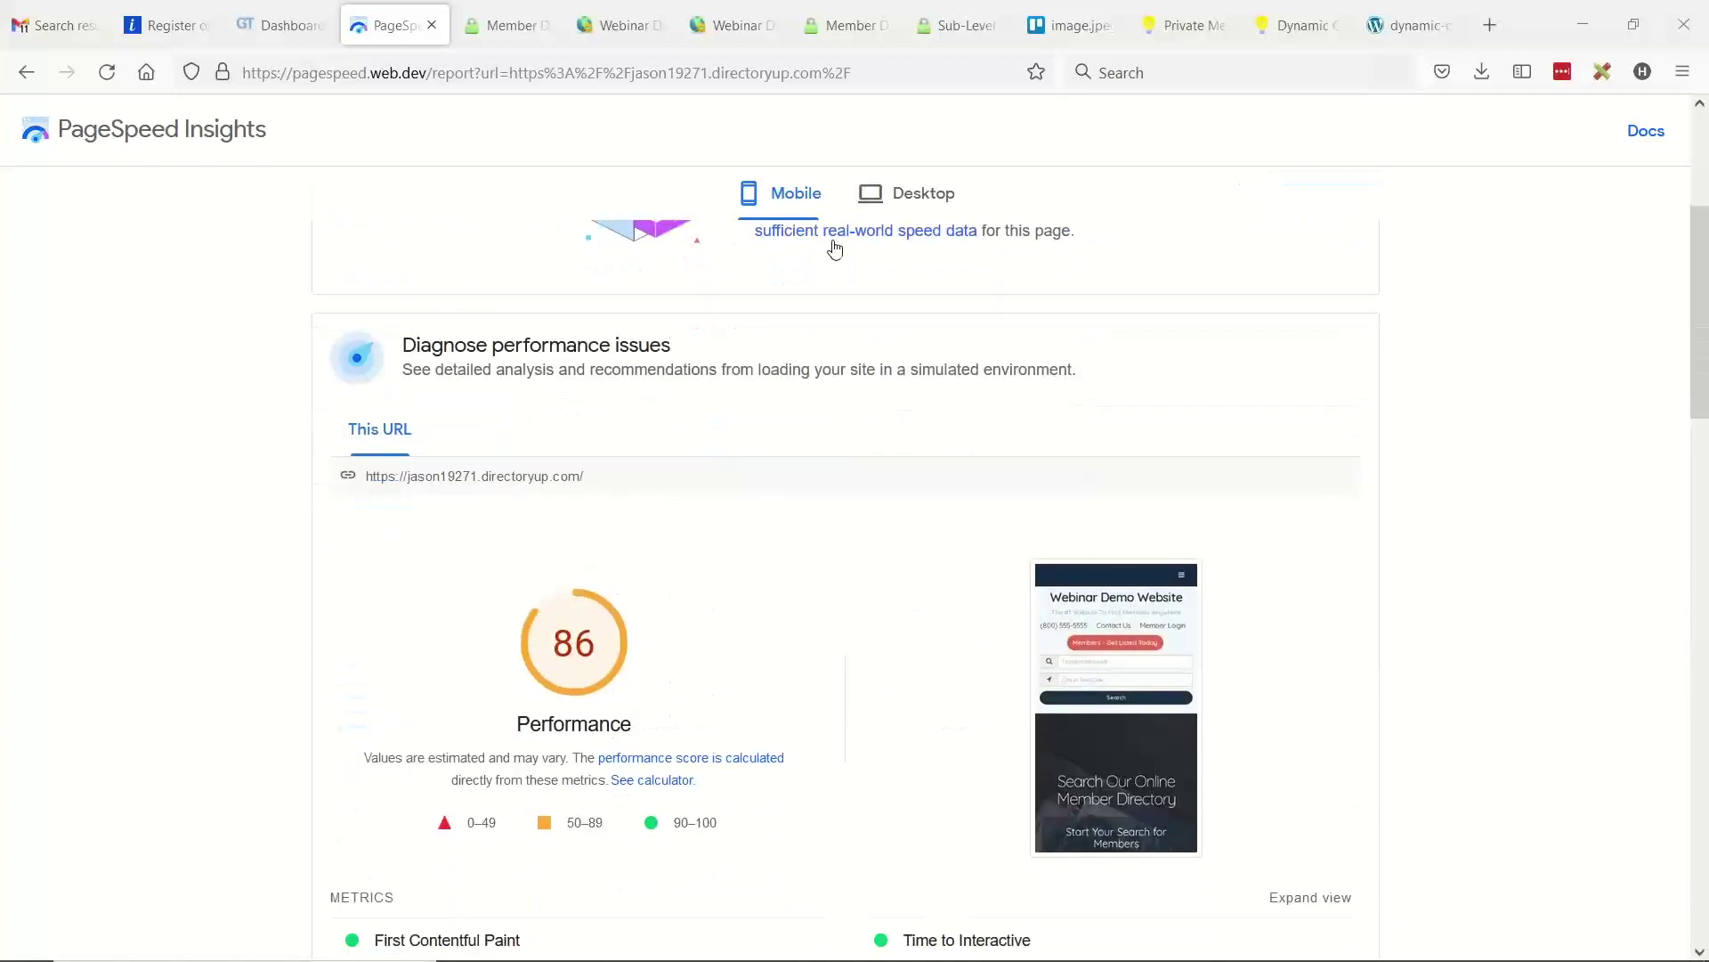
{"action": "scroll", "coordinate": [815, 421], "scroll_direction": "down", "scroll_amount": 5}
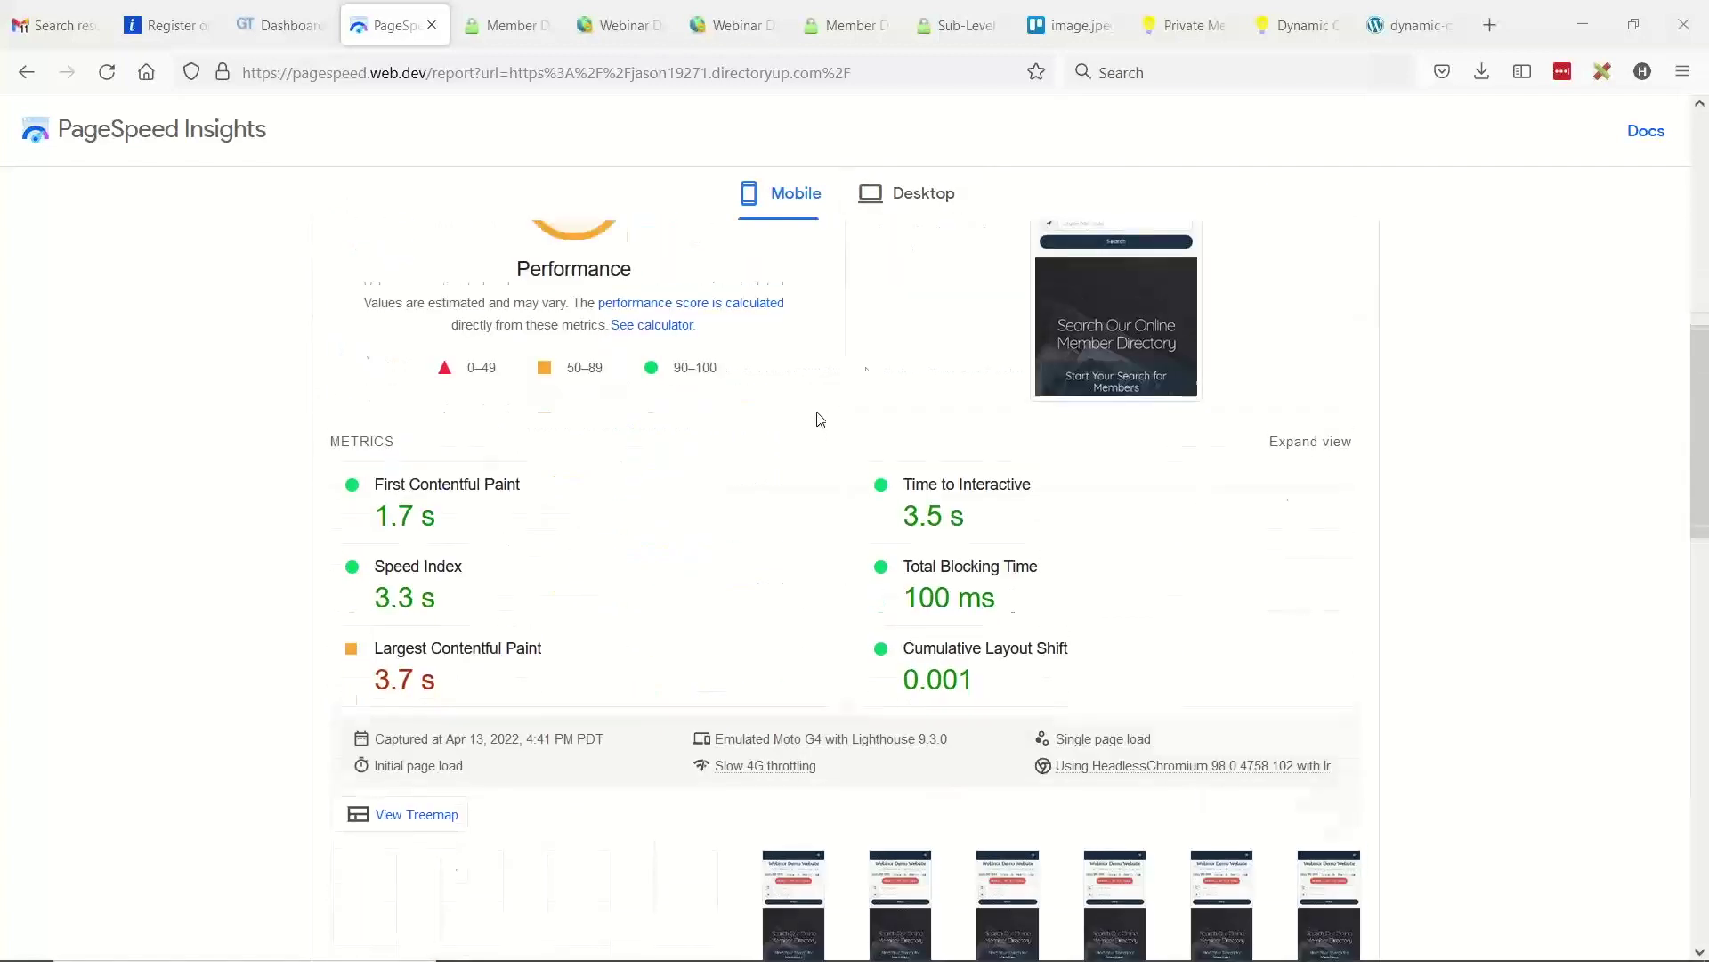
{"action": "scroll", "coordinate": [818, 423], "scroll_direction": "up", "scroll_amount": 3}
- Show the desktop results in the PageSpeed Insights report and examine the performance score
{"action": "left_click", "coordinate": [924, 192]}
{"action": "scroll", "coordinate": [500, 314], "scroll_direction": "up", "scroll_amount": 5}
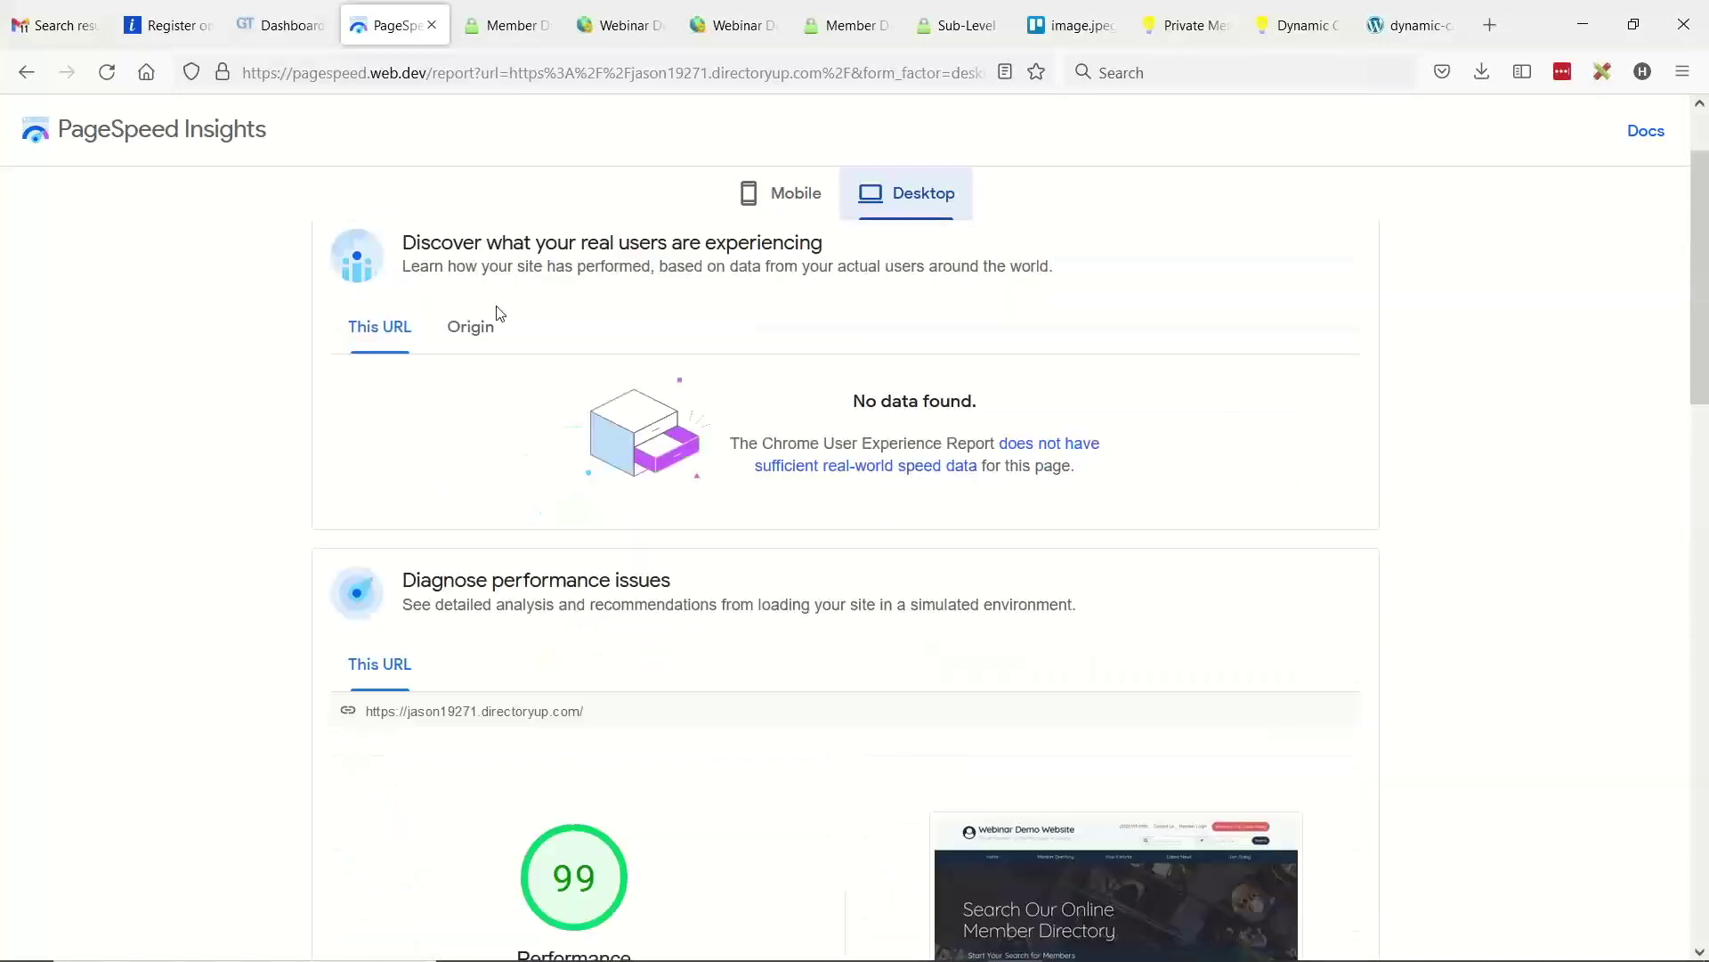
{"action": "scroll", "coordinate": [816, 336], "scroll_direction": "up", "scroll_amount": 2}
{"action": "scroll", "coordinate": [878, 248], "scroll_direction": "down", "scroll_amount": 4}
{"action": "scroll", "coordinate": [801, 267], "scroll_direction": "down", "scroll_amount": 1}
{"action": "scroll", "coordinate": [771, 279], "scroll_direction": "up", "scroll_amount": 1}
{"action": "scroll", "coordinate": [775, 267], "scroll_direction": "up", "scroll_amount": 4}
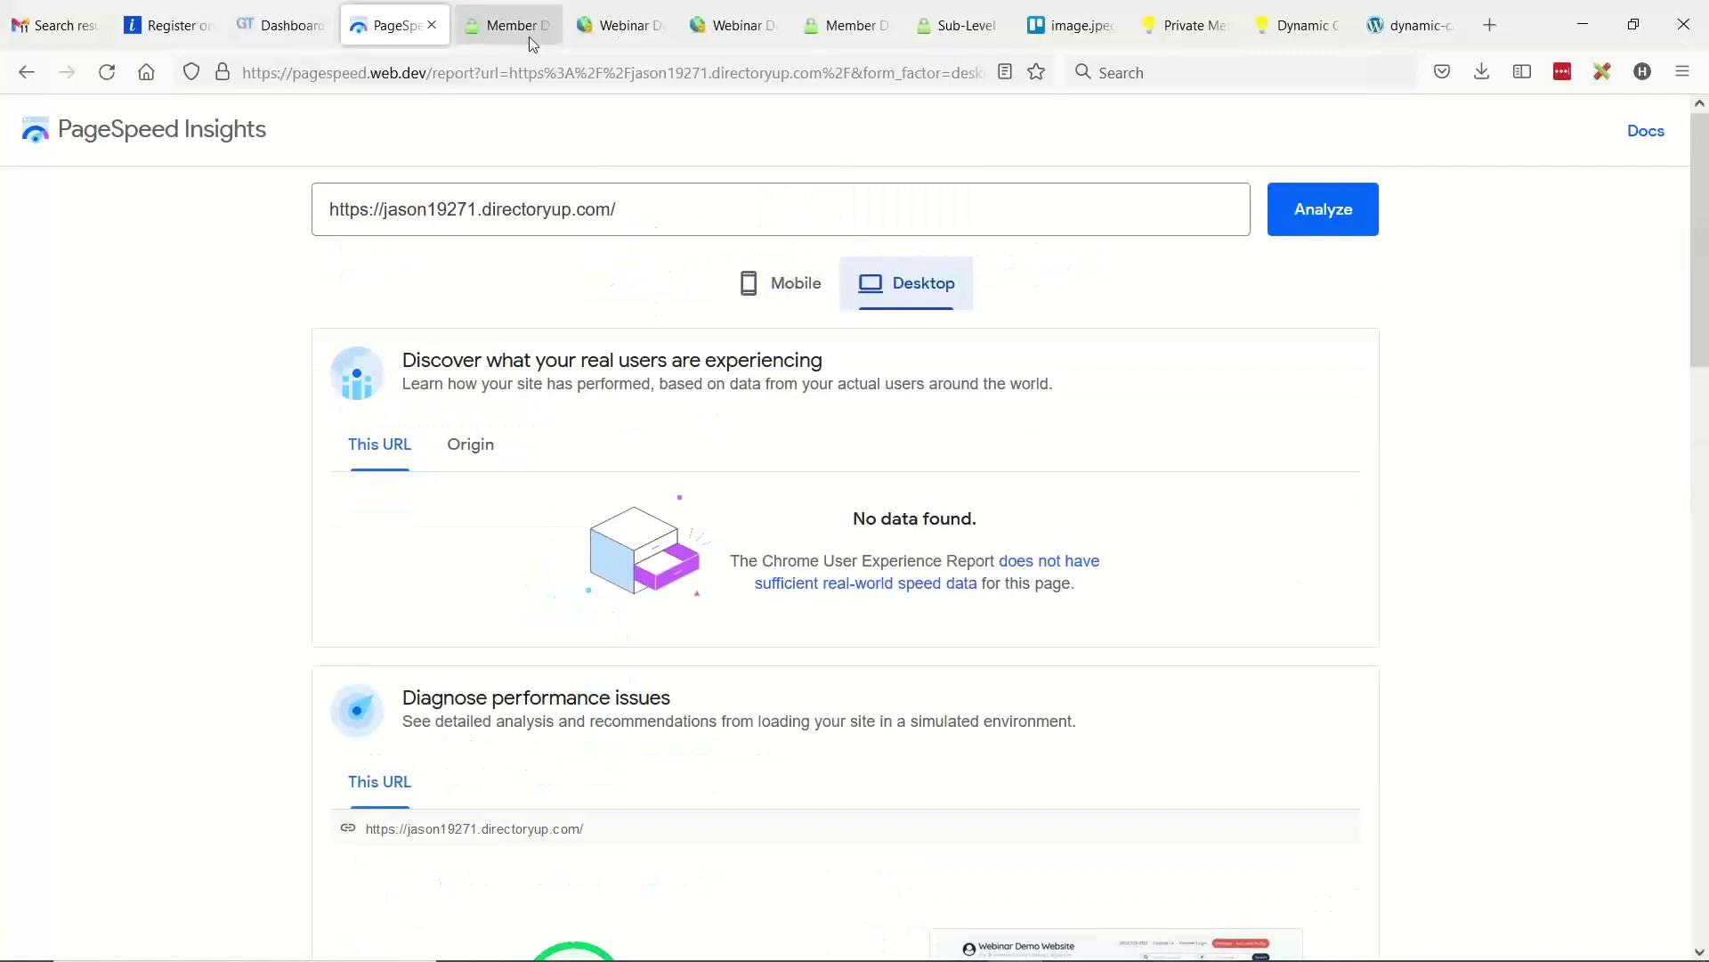
- Close the Post Types admin page and return to the directory's public home page
{"action": "left_click", "coordinate": [613, 34]}
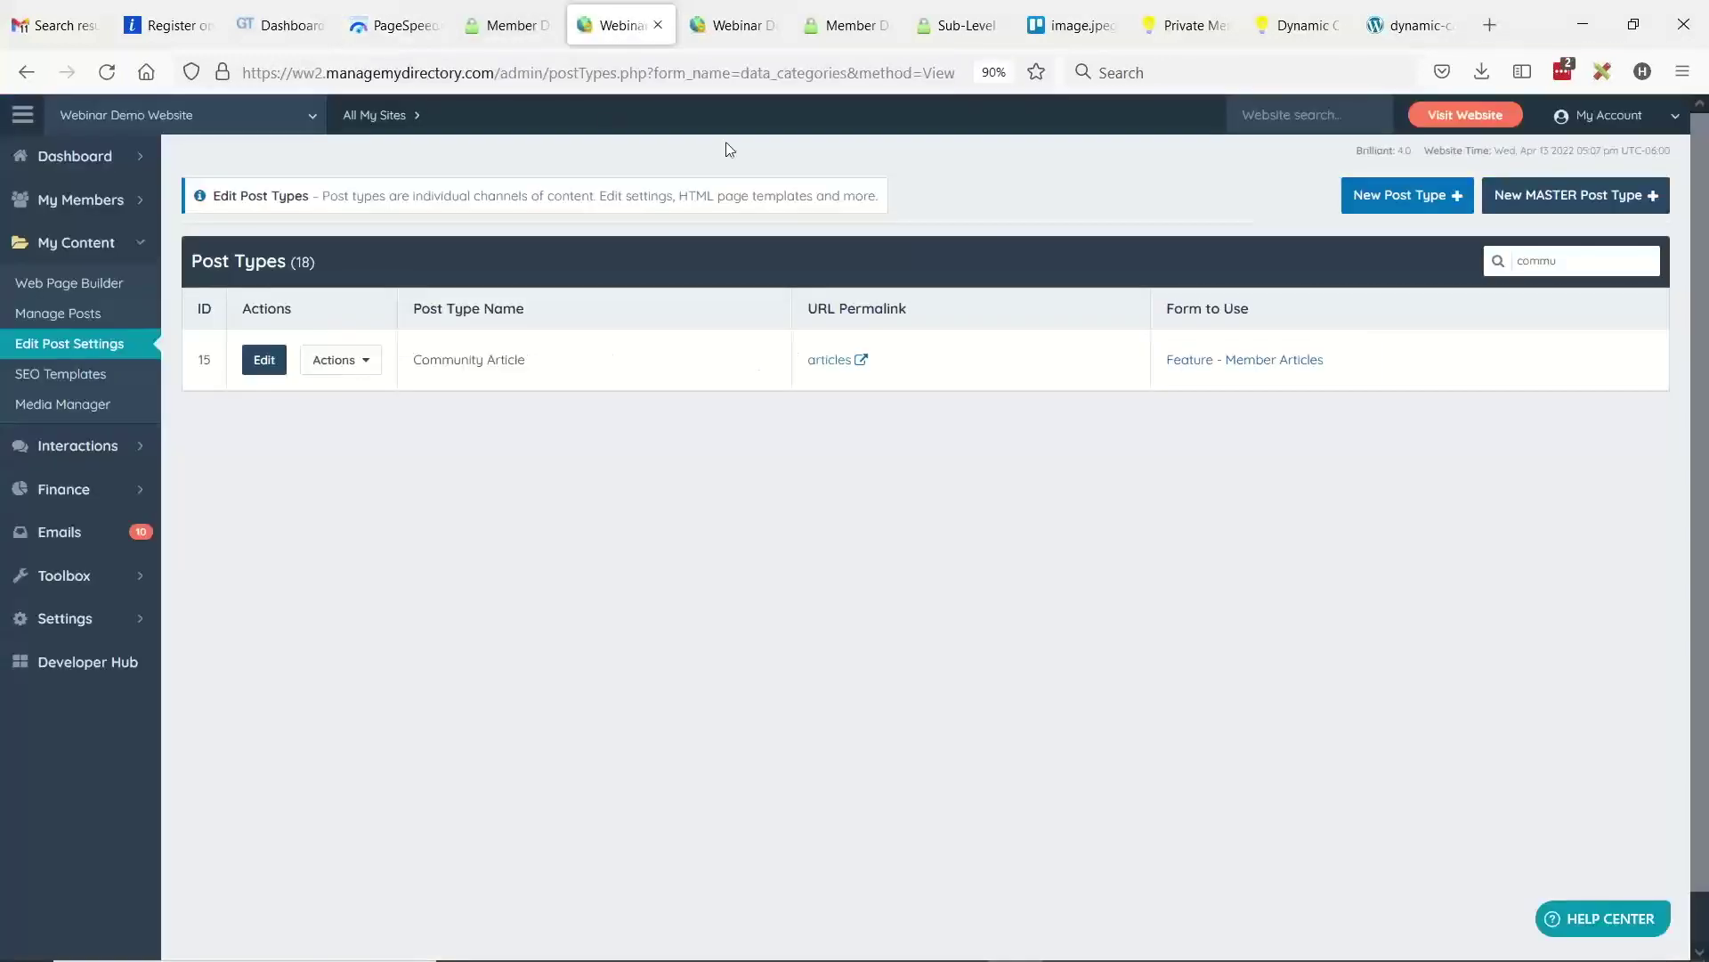
{"action": "middle_click", "coordinate": [614, 33]}
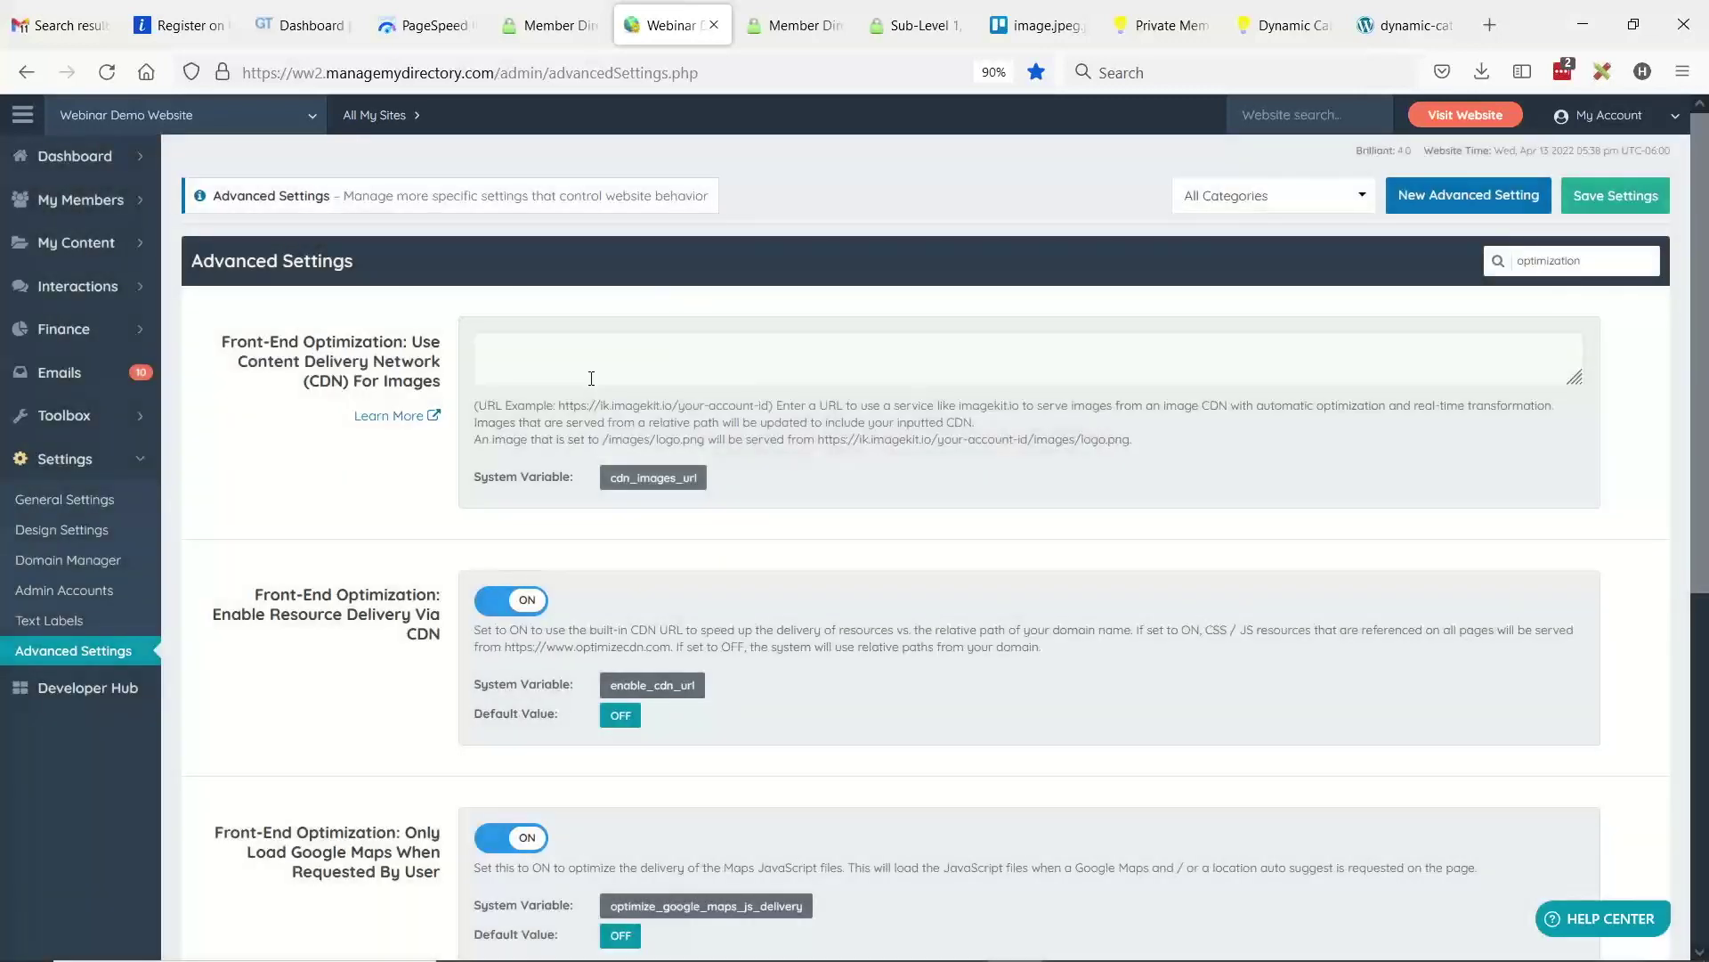
{"action": "left_click", "coordinate": [548, 25]}
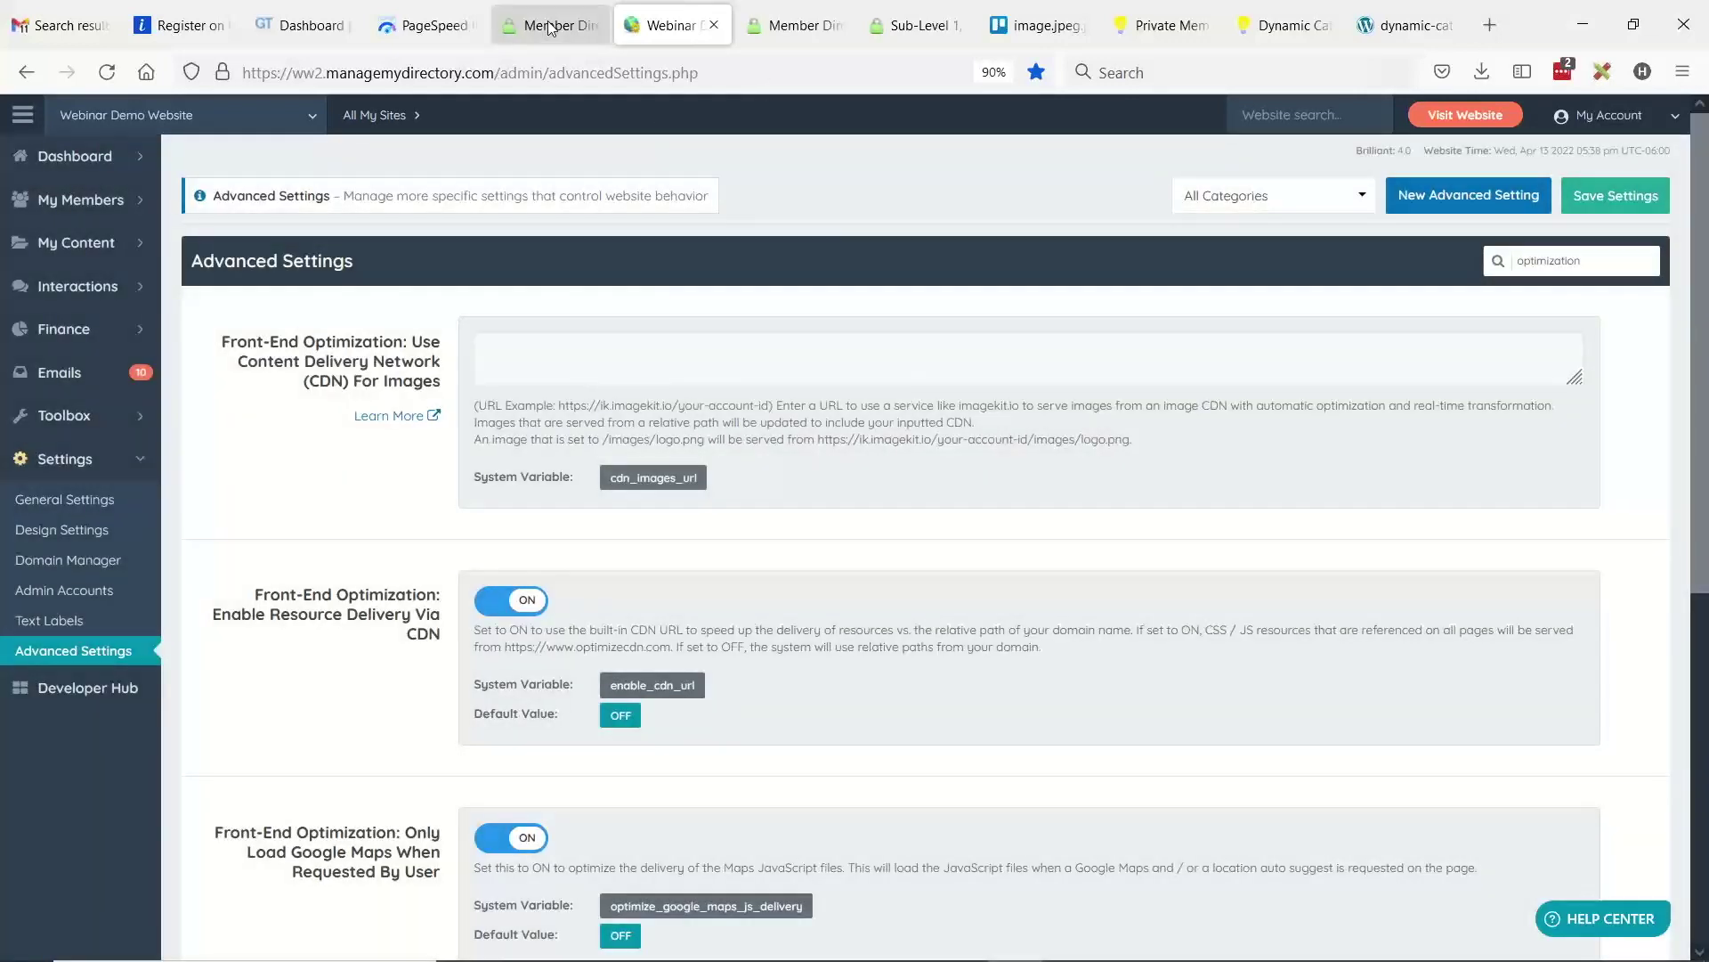
- Inspect the HTML of the second member's photo under Meet Our Newest Members and preview its image source
{"action": "scroll", "coordinate": [771, 404], "scroll_direction": "down", "scroll_amount": 15}
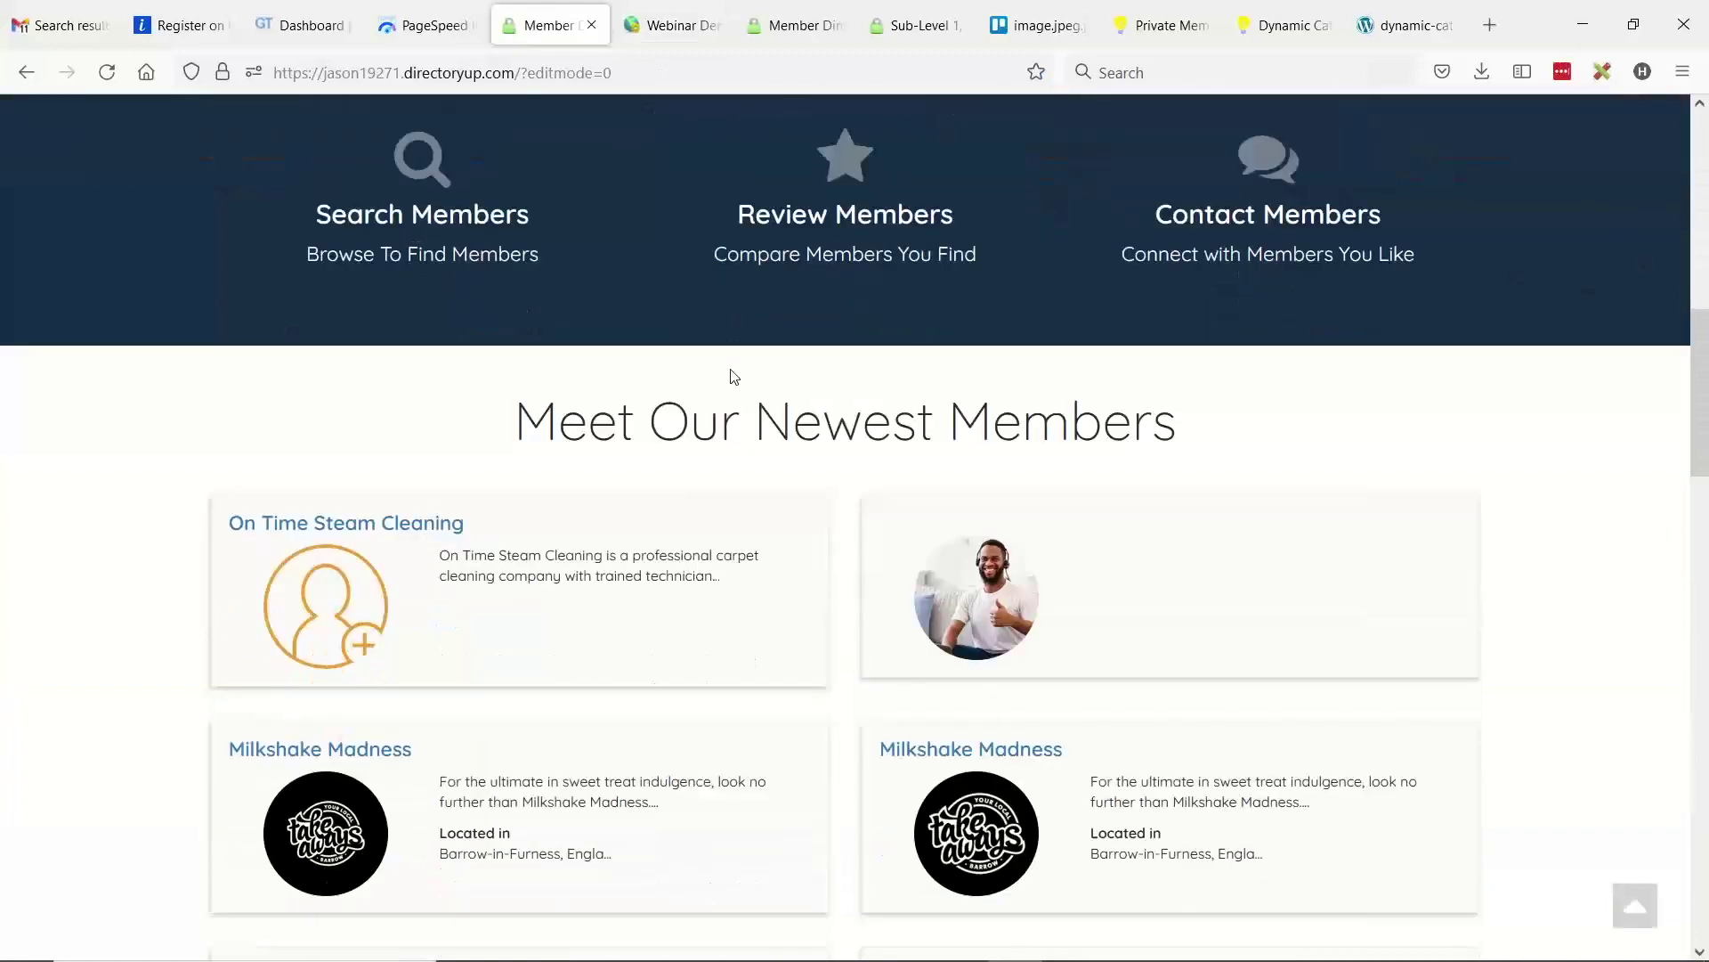
{"action": "right_click", "coordinate": [976, 212]}
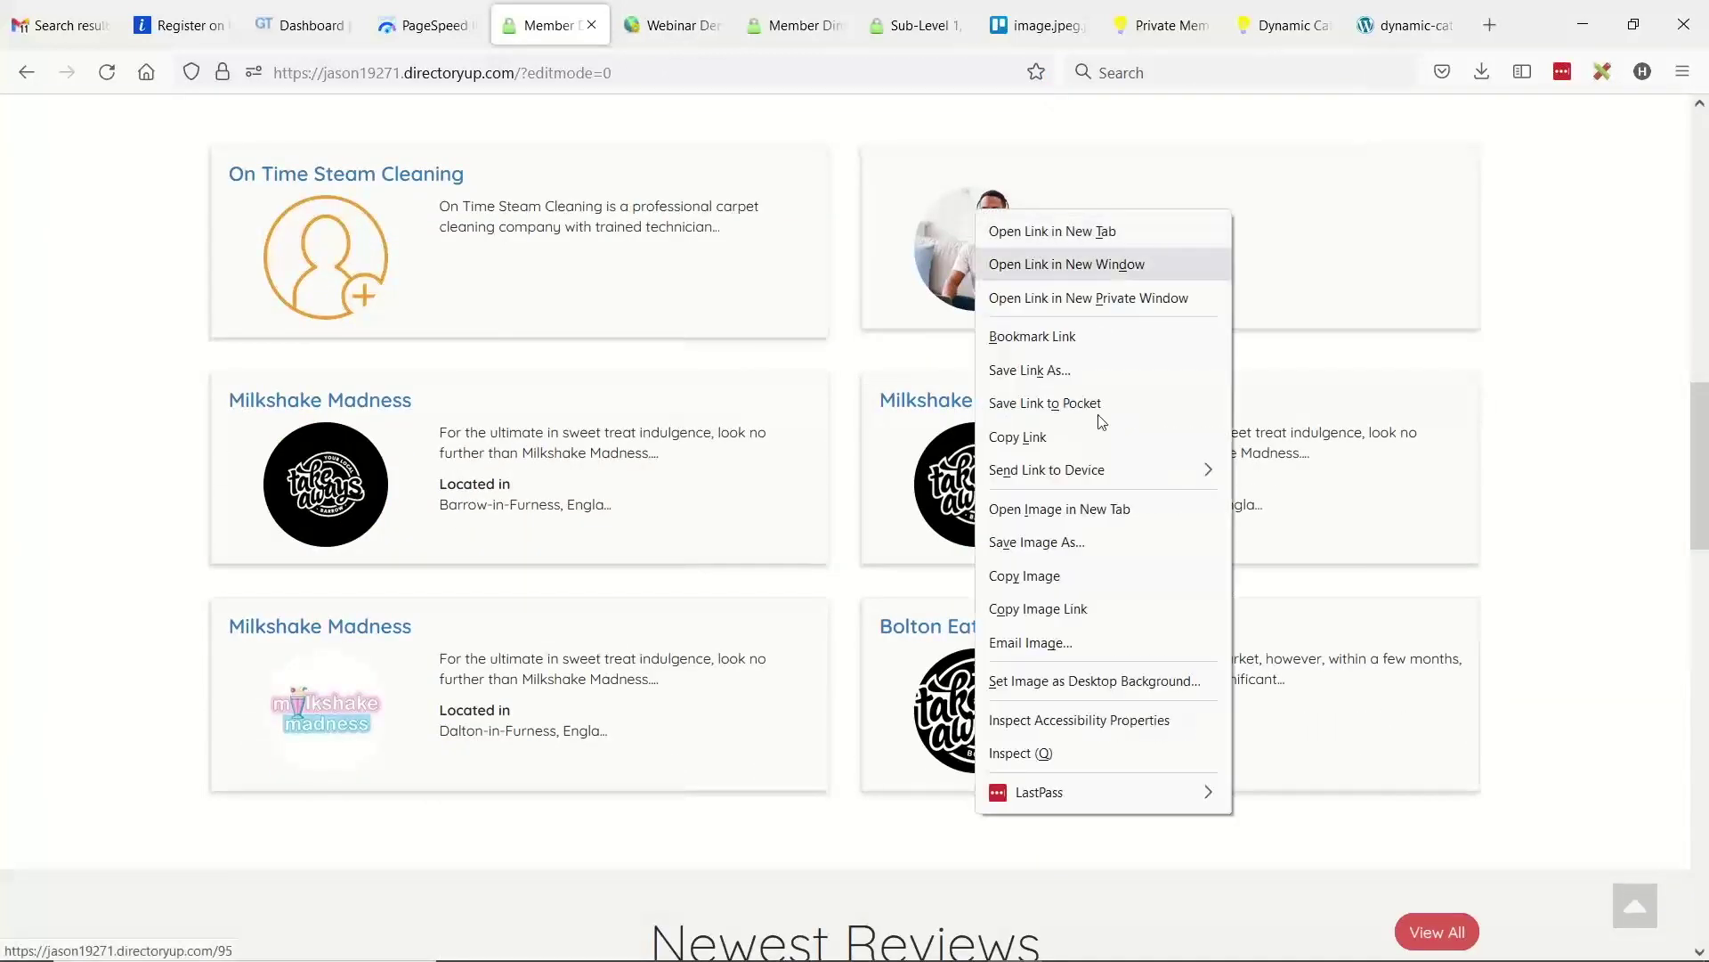
{"action": "left_click", "coordinate": [1021, 754]}
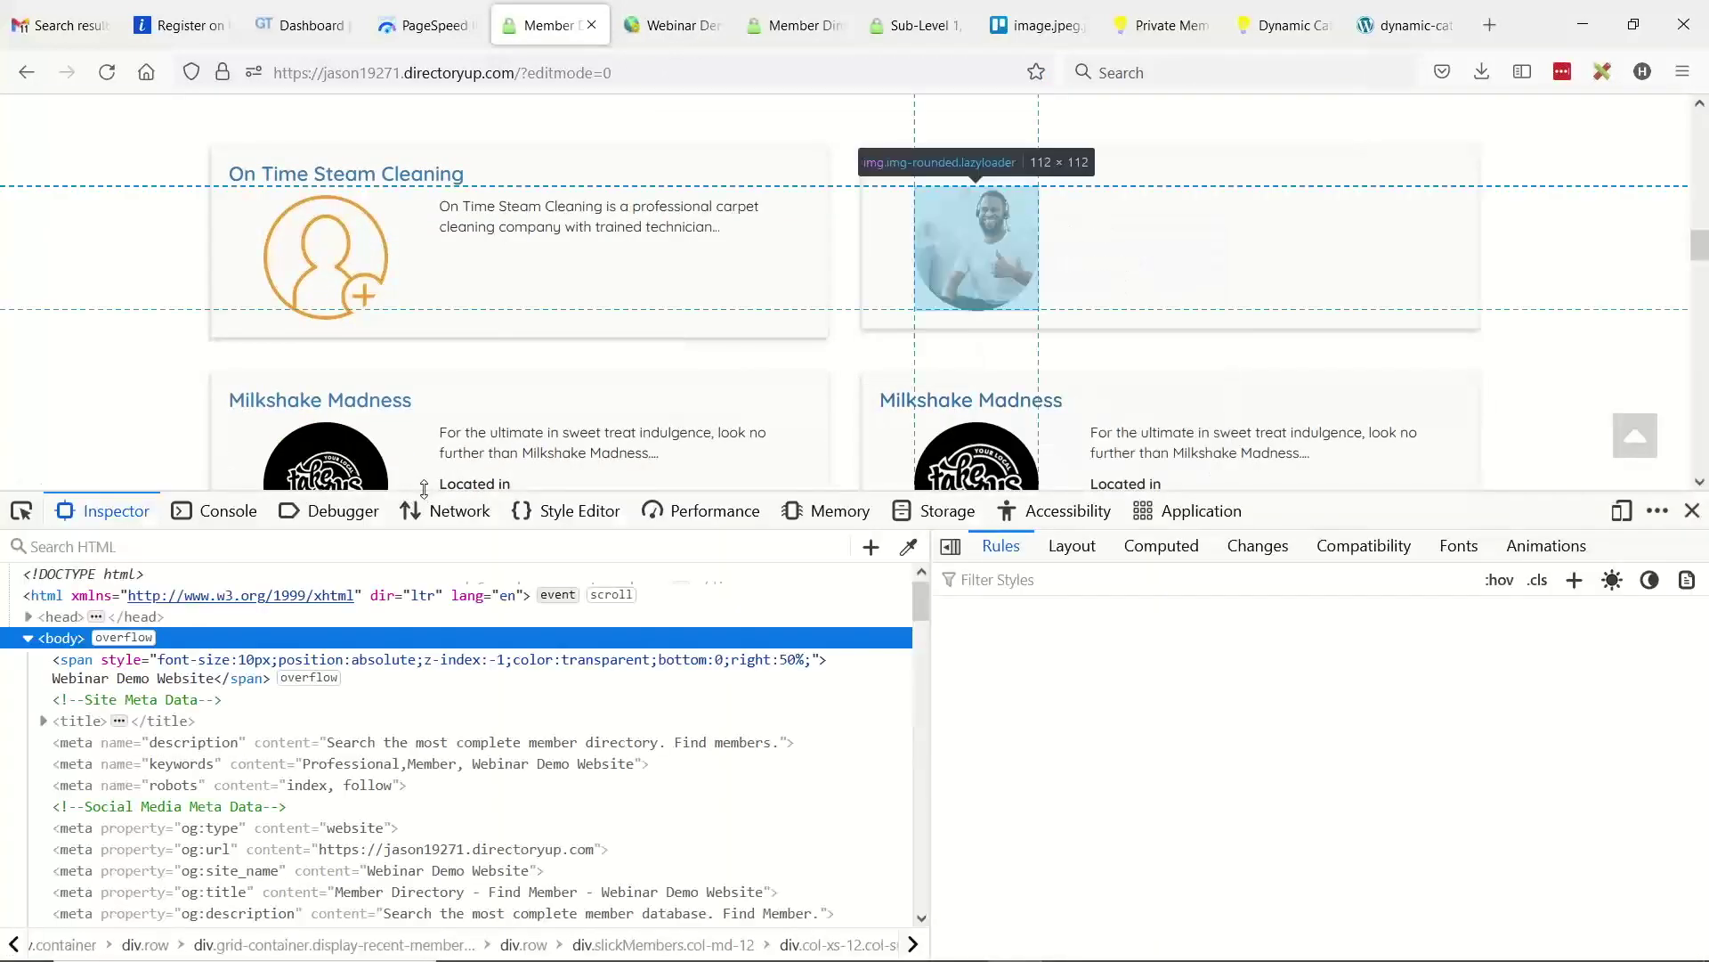
{"action": "left_click_drag", "start_coordinate": [427, 383], "coordinate": [427, 345]}
{"action": "mouse_move", "coordinate": [786, 599]}
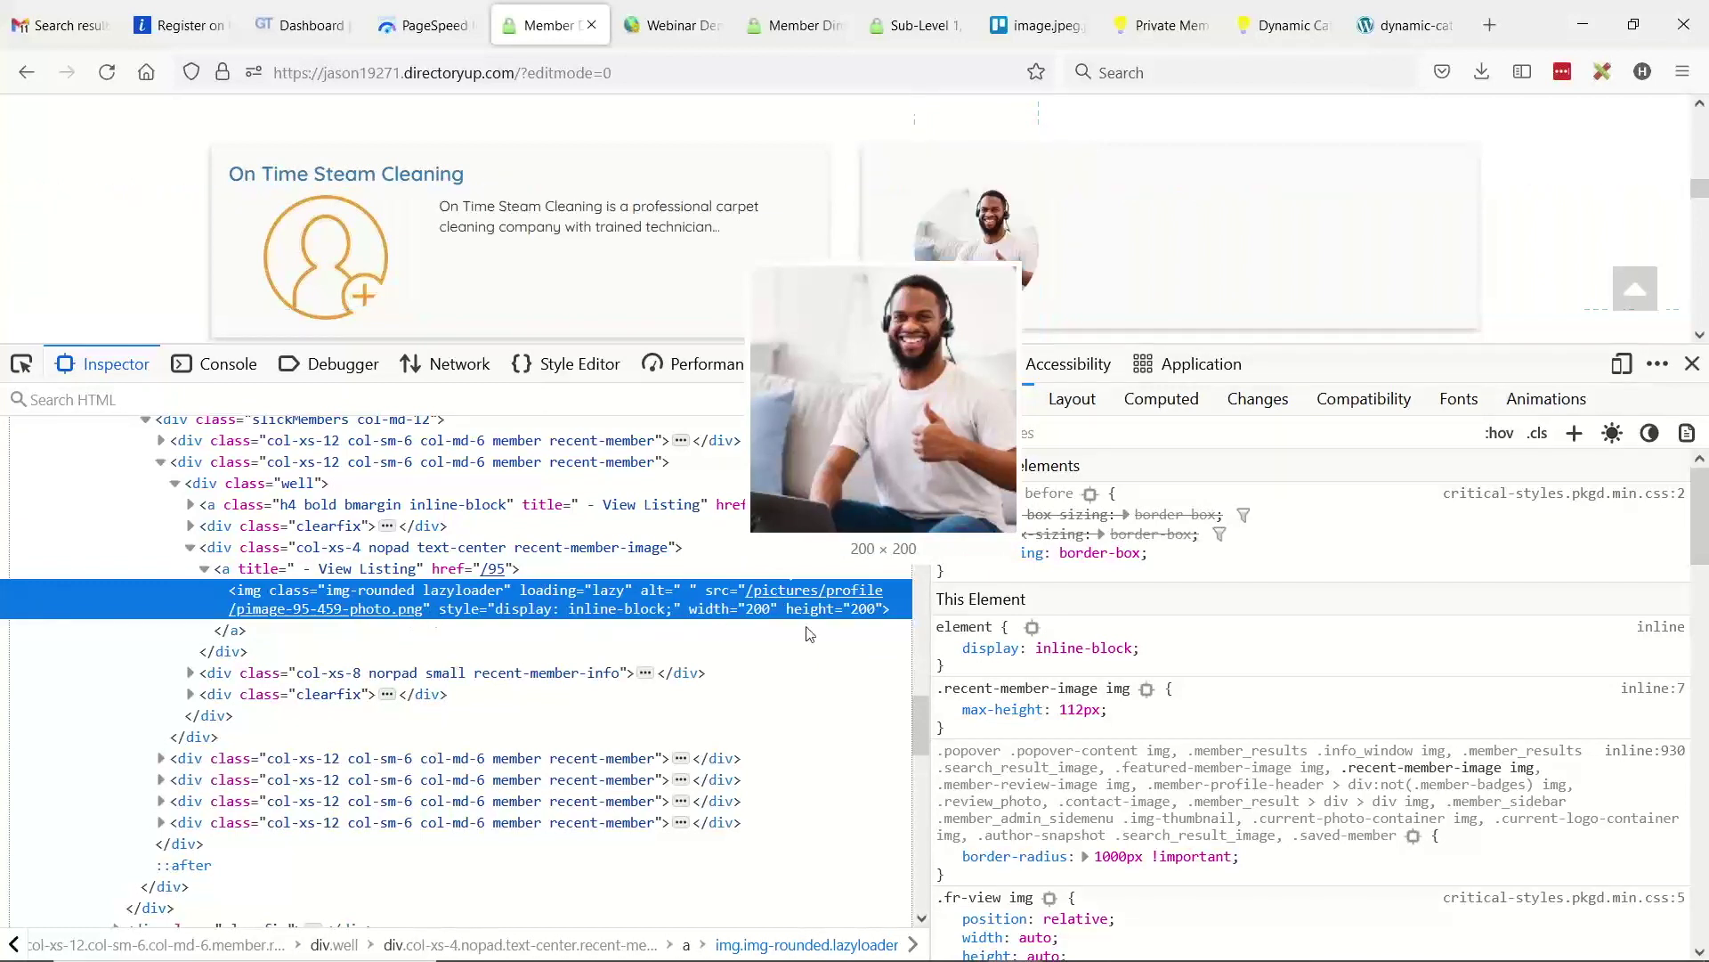
- Save the second newest member's photo as pimage-95-459-photo.png and close the page inspector
{"action": "right_click", "coordinate": [989, 235]}
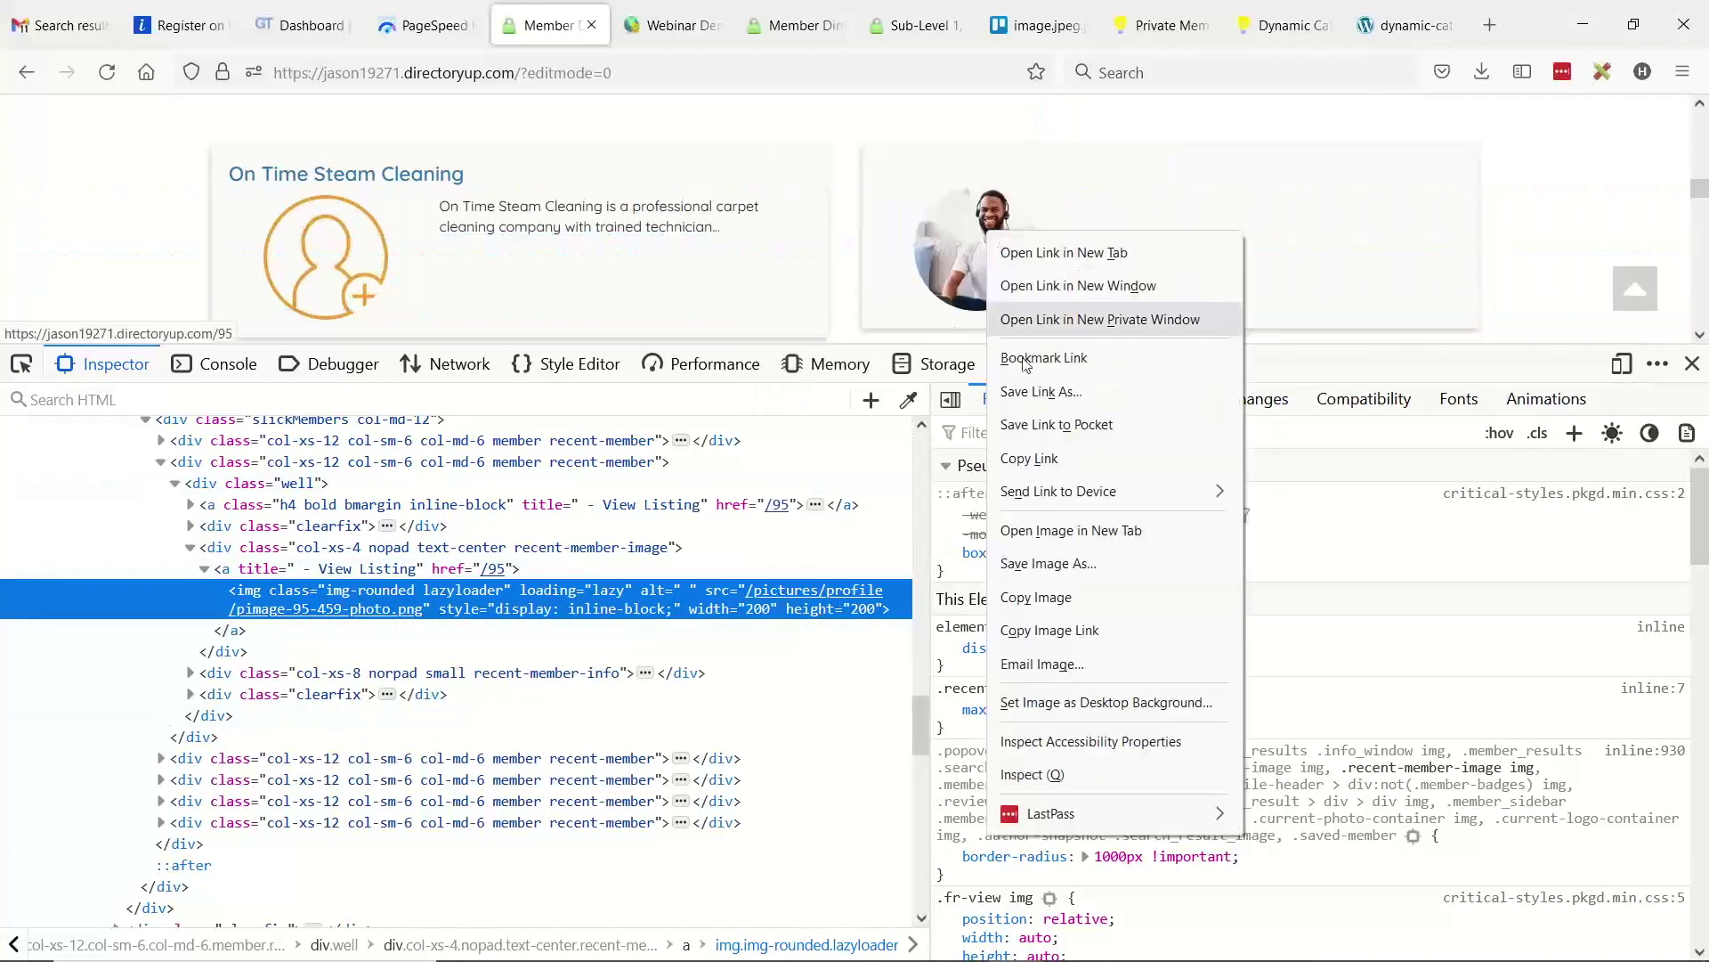
{"action": "left_click", "coordinate": [1068, 568]}
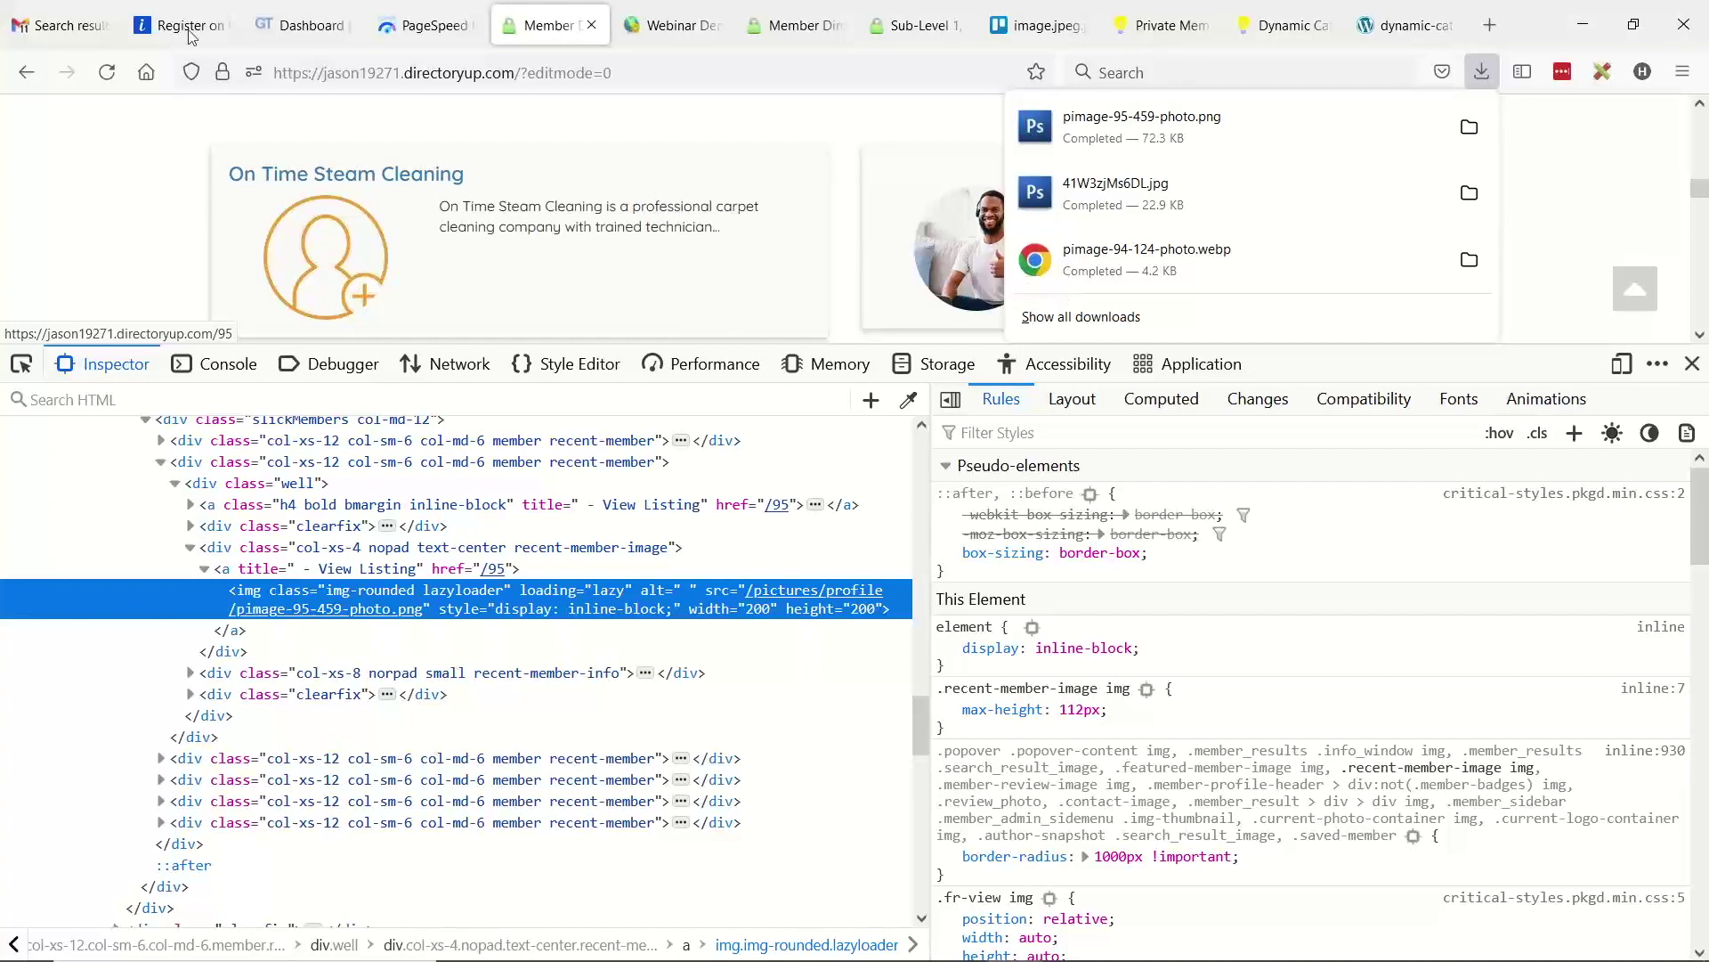
{"action": "left_click", "coordinate": [233, 221]}
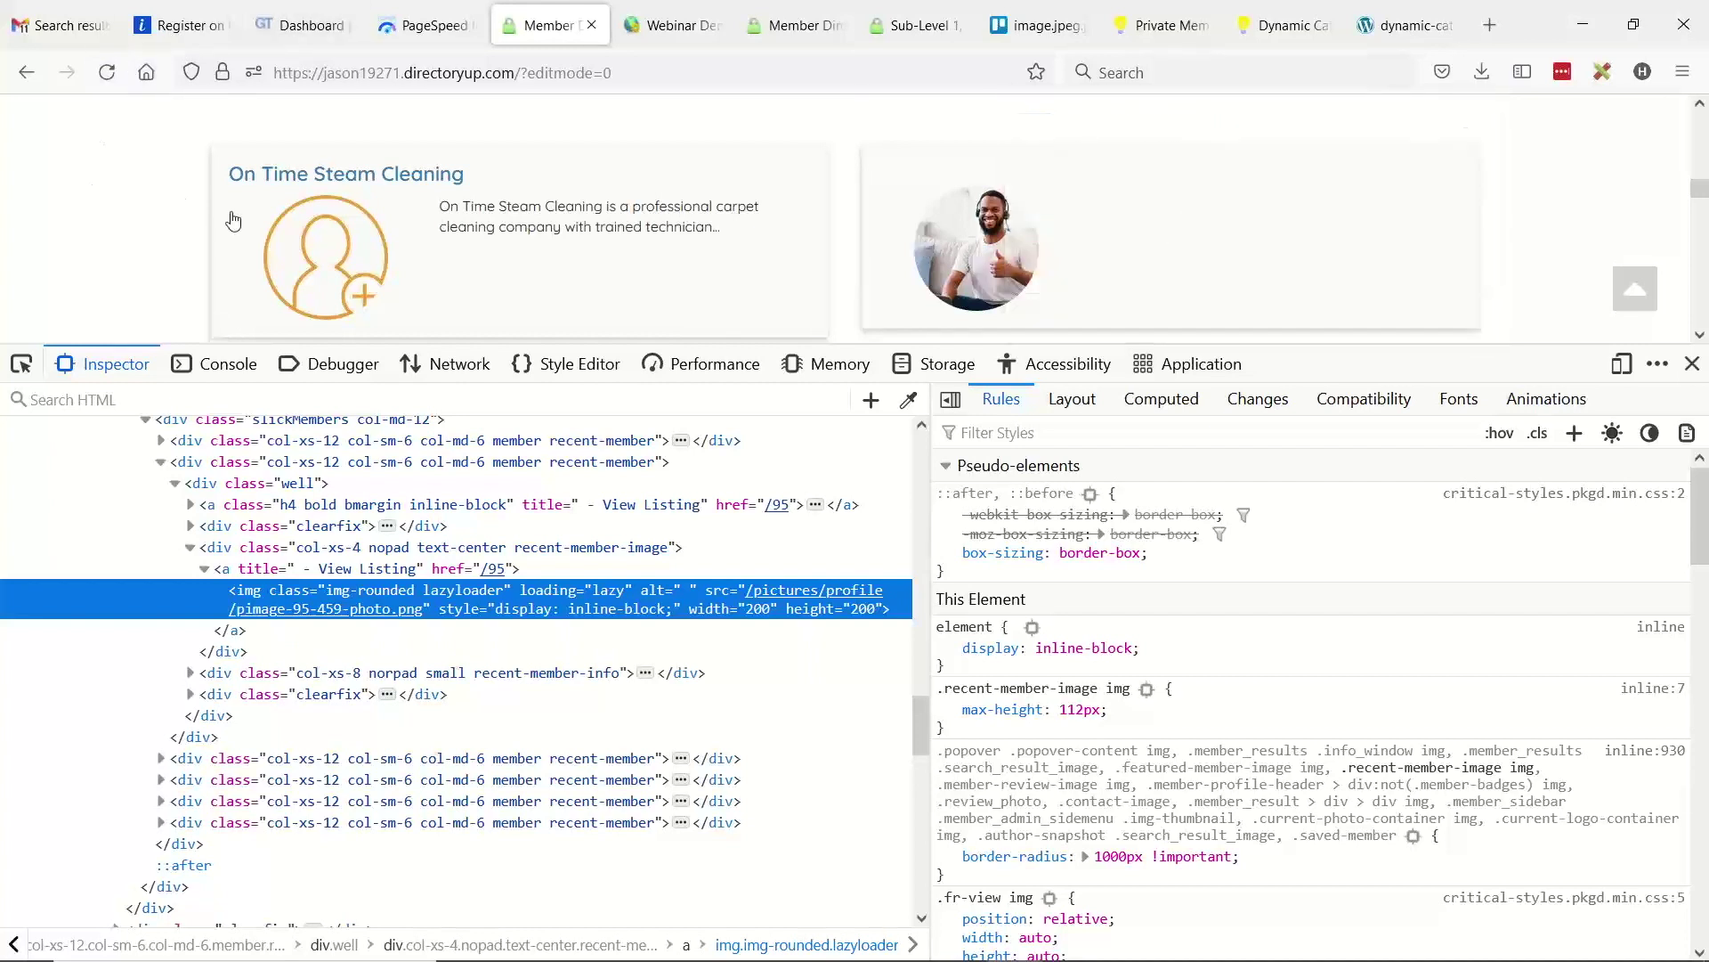
{"action": "left_click", "coordinate": [1693, 363]}
- Review the ImageKit registration form and select the page's web address
{"action": "left_click", "coordinate": [187, 25]}
{"action": "scroll", "coordinate": [297, 582], "scroll_direction": "down", "scroll_amount": 2}
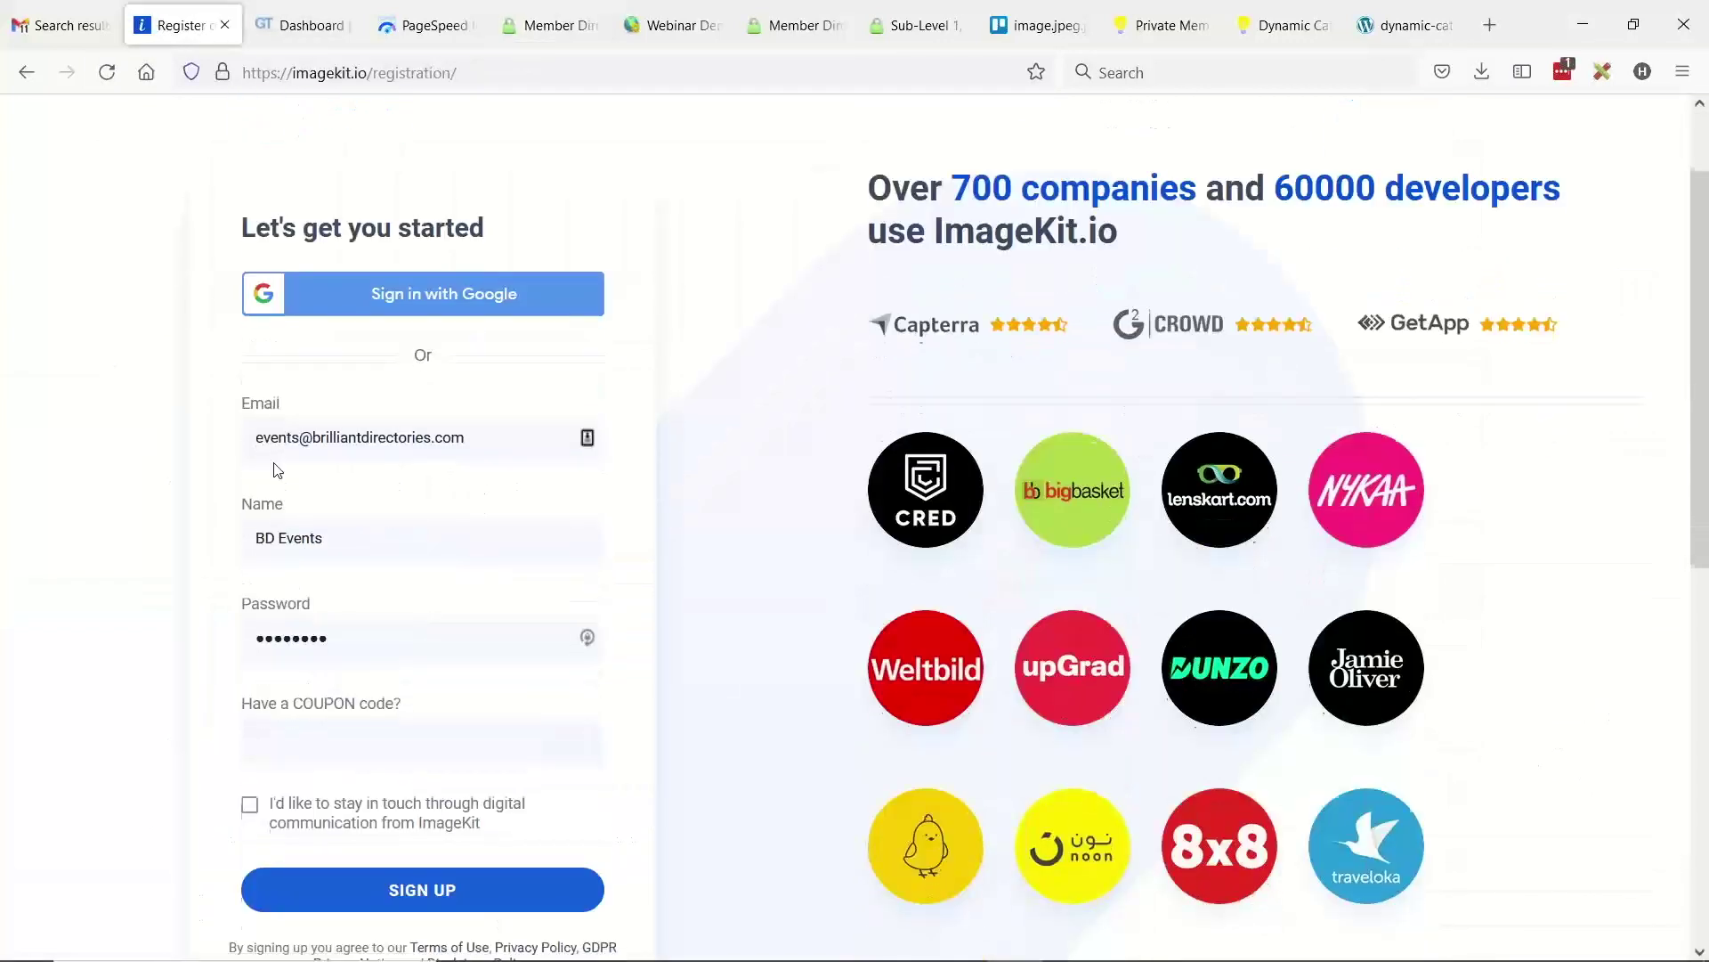
{"action": "scroll", "coordinate": [404, 136], "scroll_direction": "up", "scroll_amount": 2}
{"action": "key", "text": "ctrl+l"}
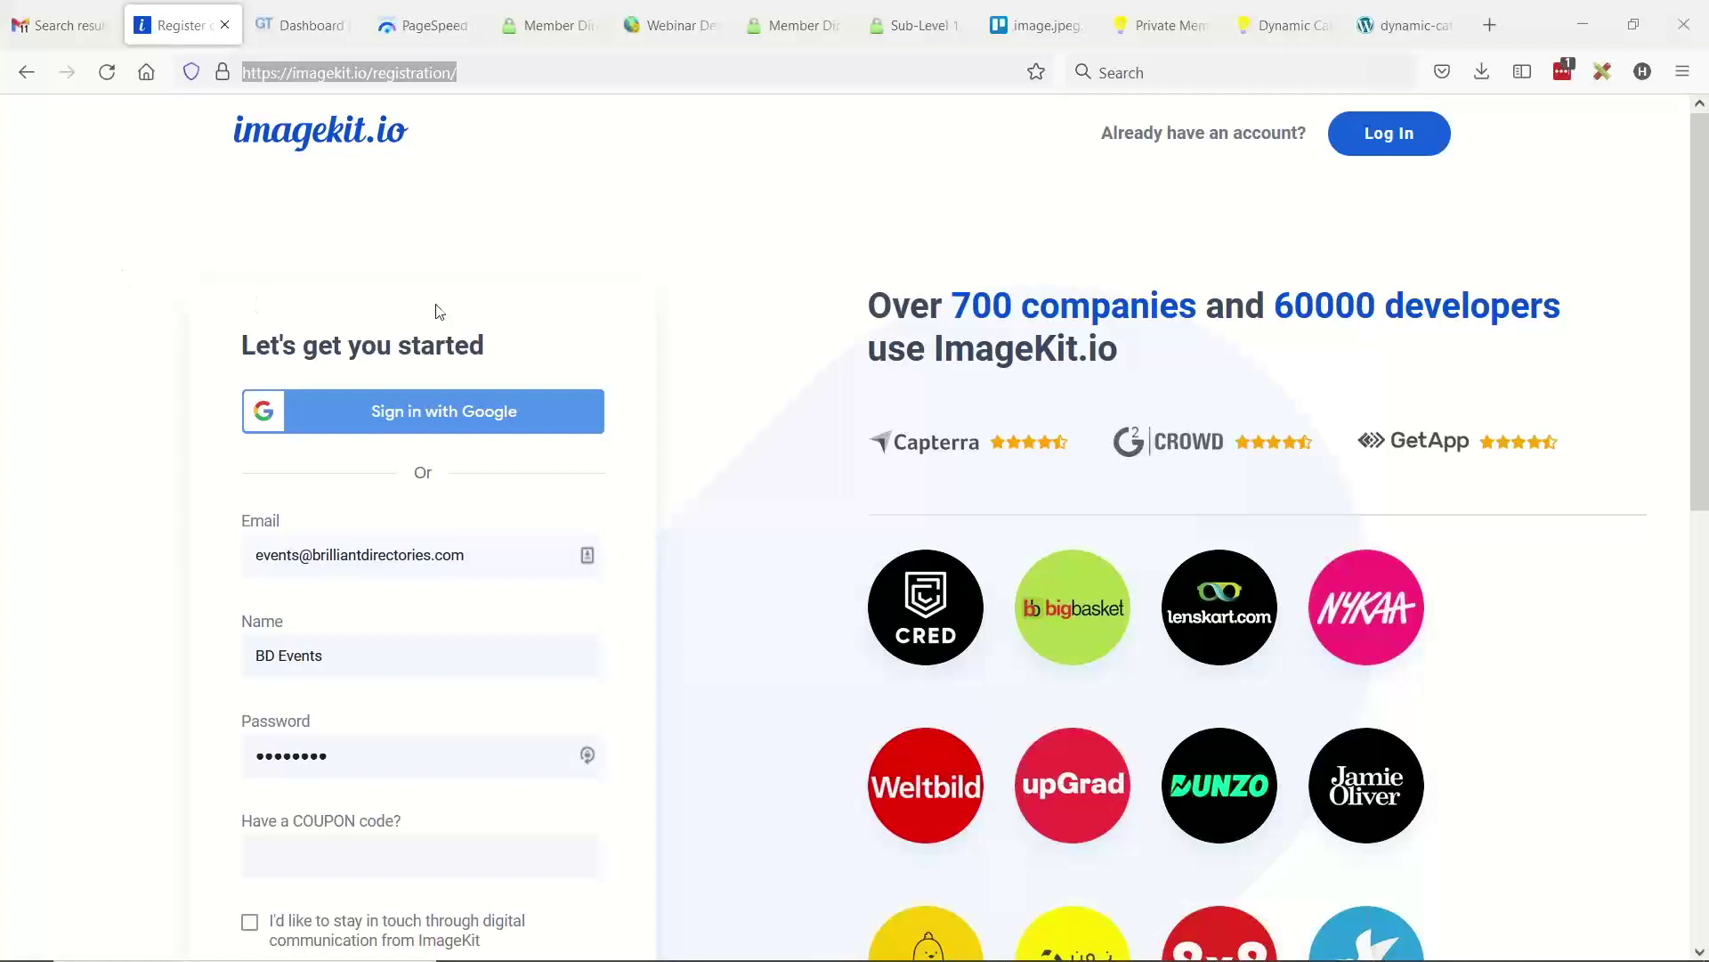
- Submit the ImageKit registration with the digital communication opt-in enabled, and switch to the mailbox for the verification email
{"action": "scroll", "coordinate": [508, 454], "scroll_direction": "down", "scroll_amount": 2}
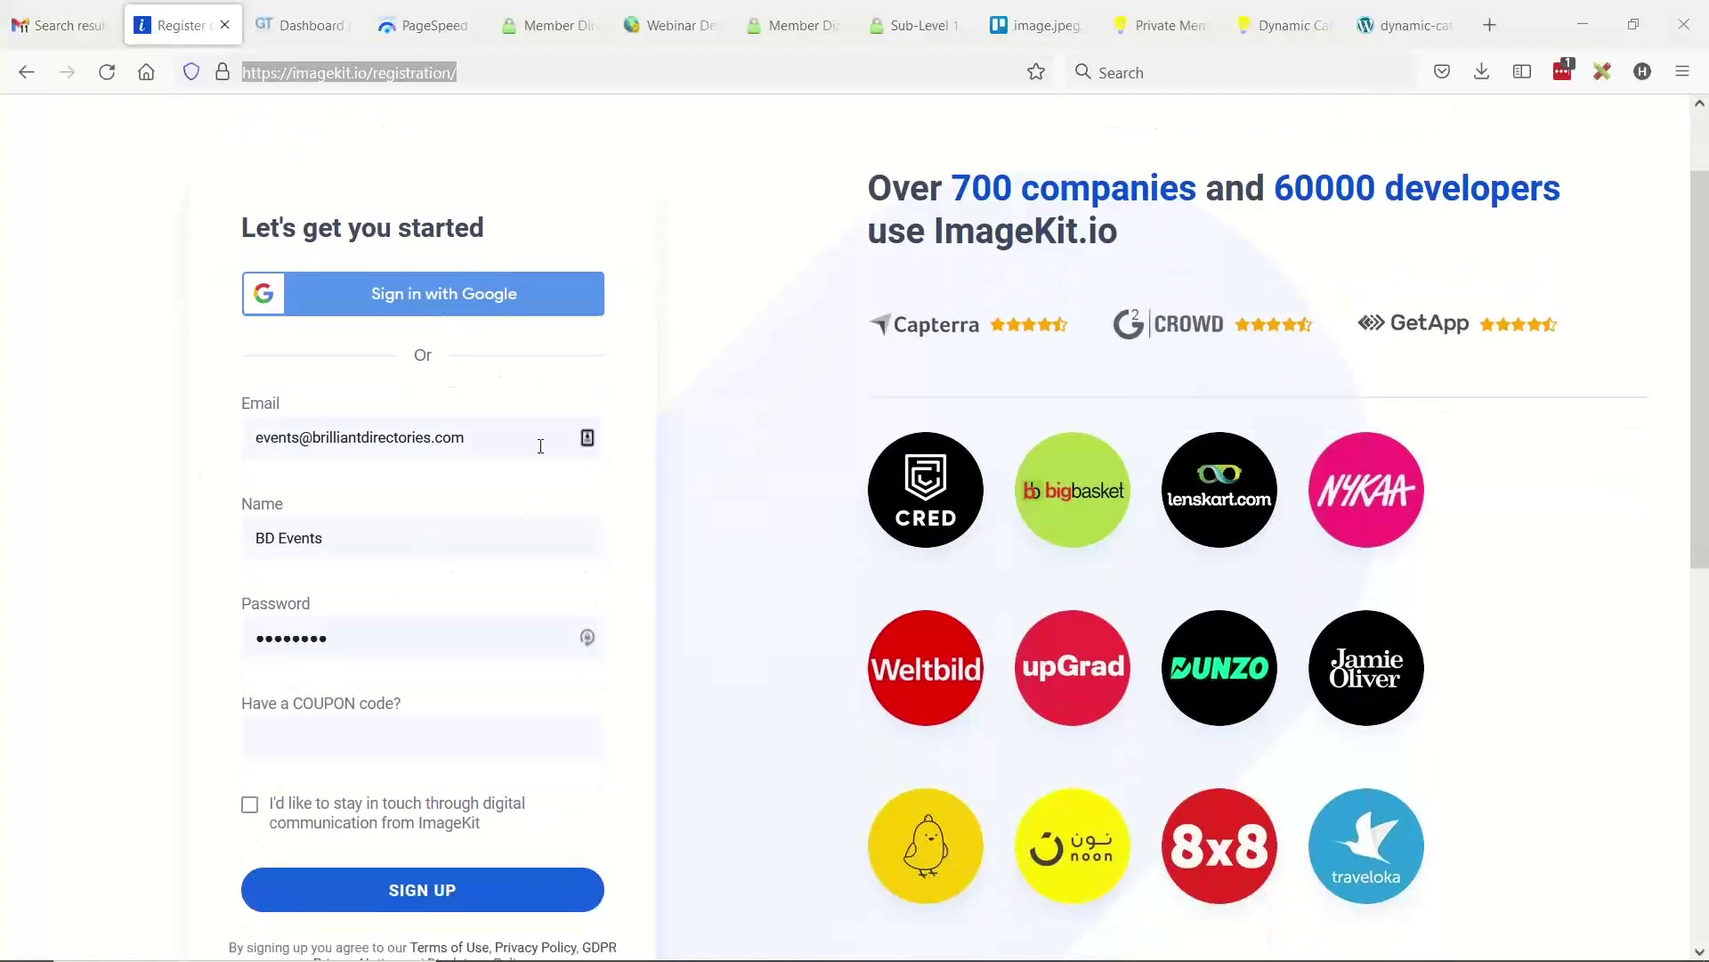
{"action": "left_click", "coordinate": [434, 895]}
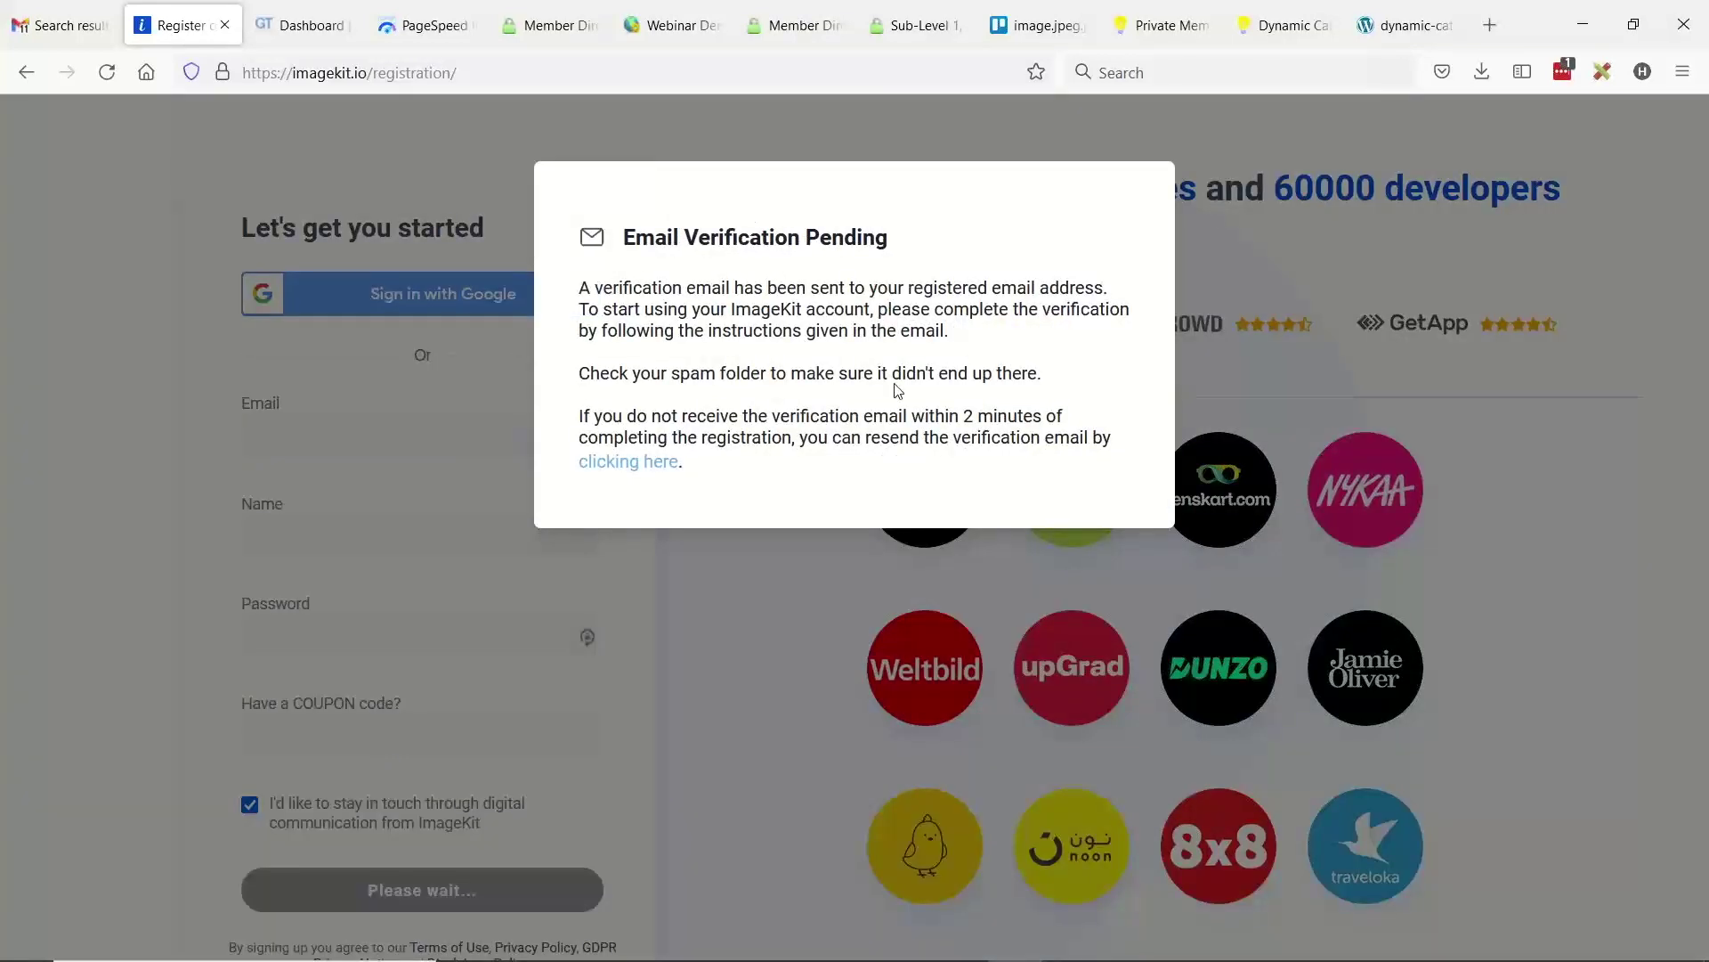
{"action": "left_click", "coordinate": [99, 36]}
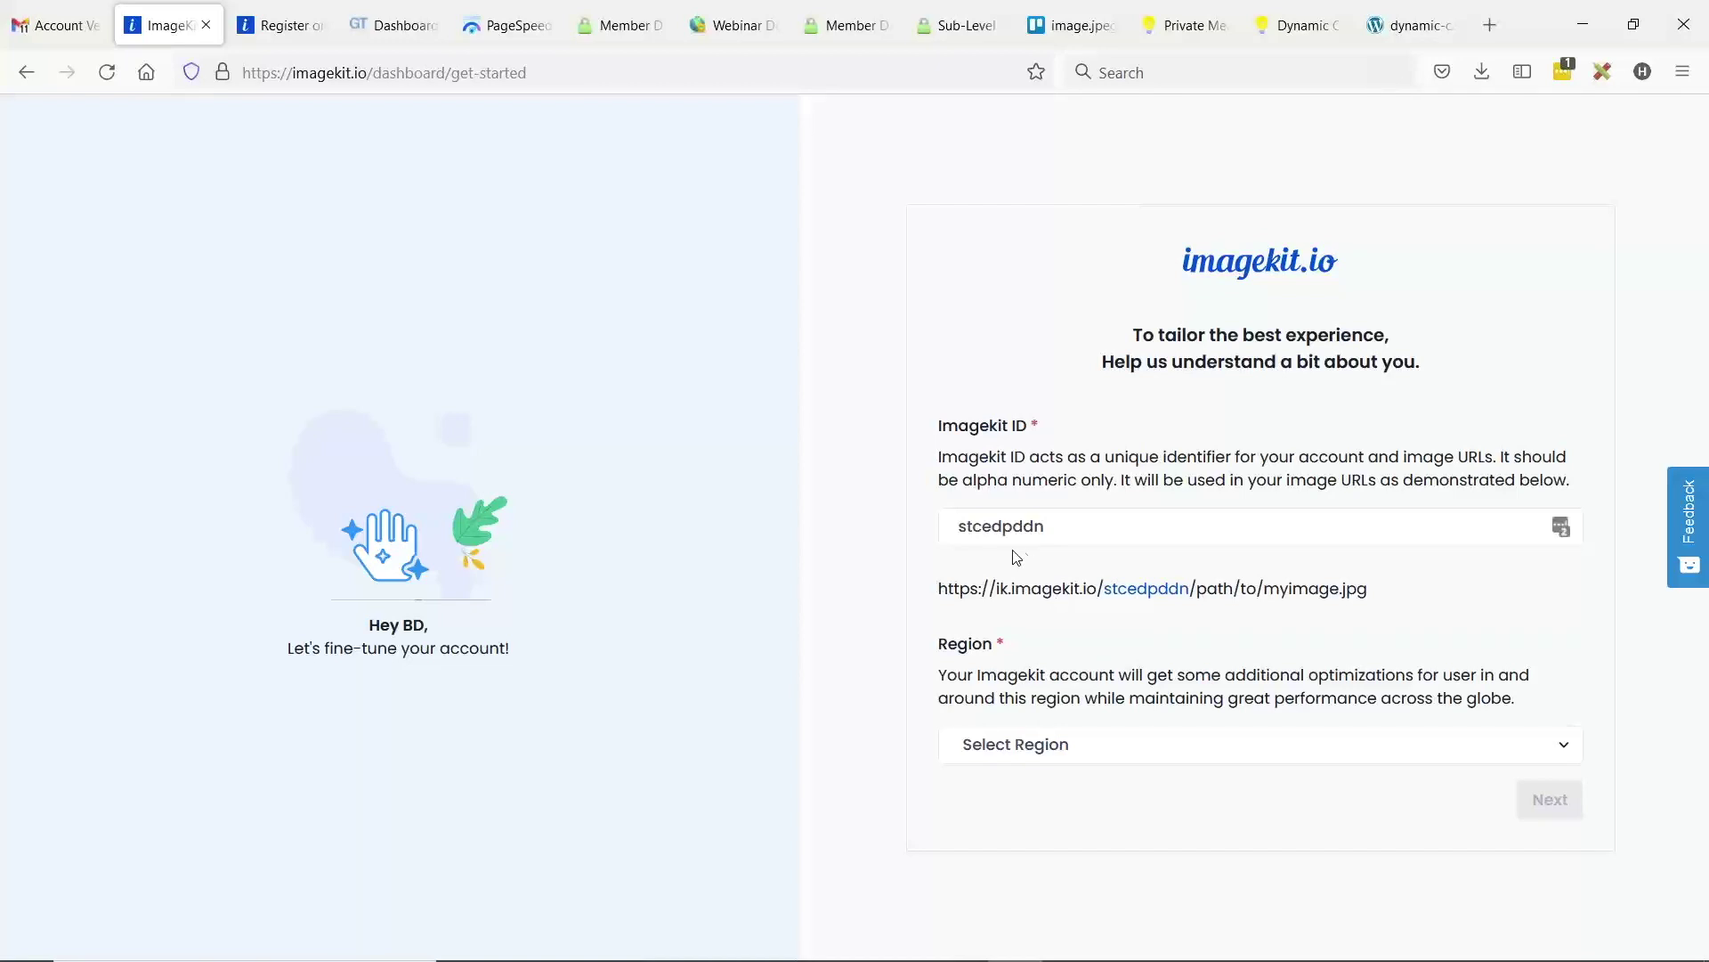
- Set the ImageKit ID to webinardemo and the region to North California (United States), and continue to the dashboard
{"action": "double_click", "coordinate": [991, 528]}
{"action": "type", "text": "web"}
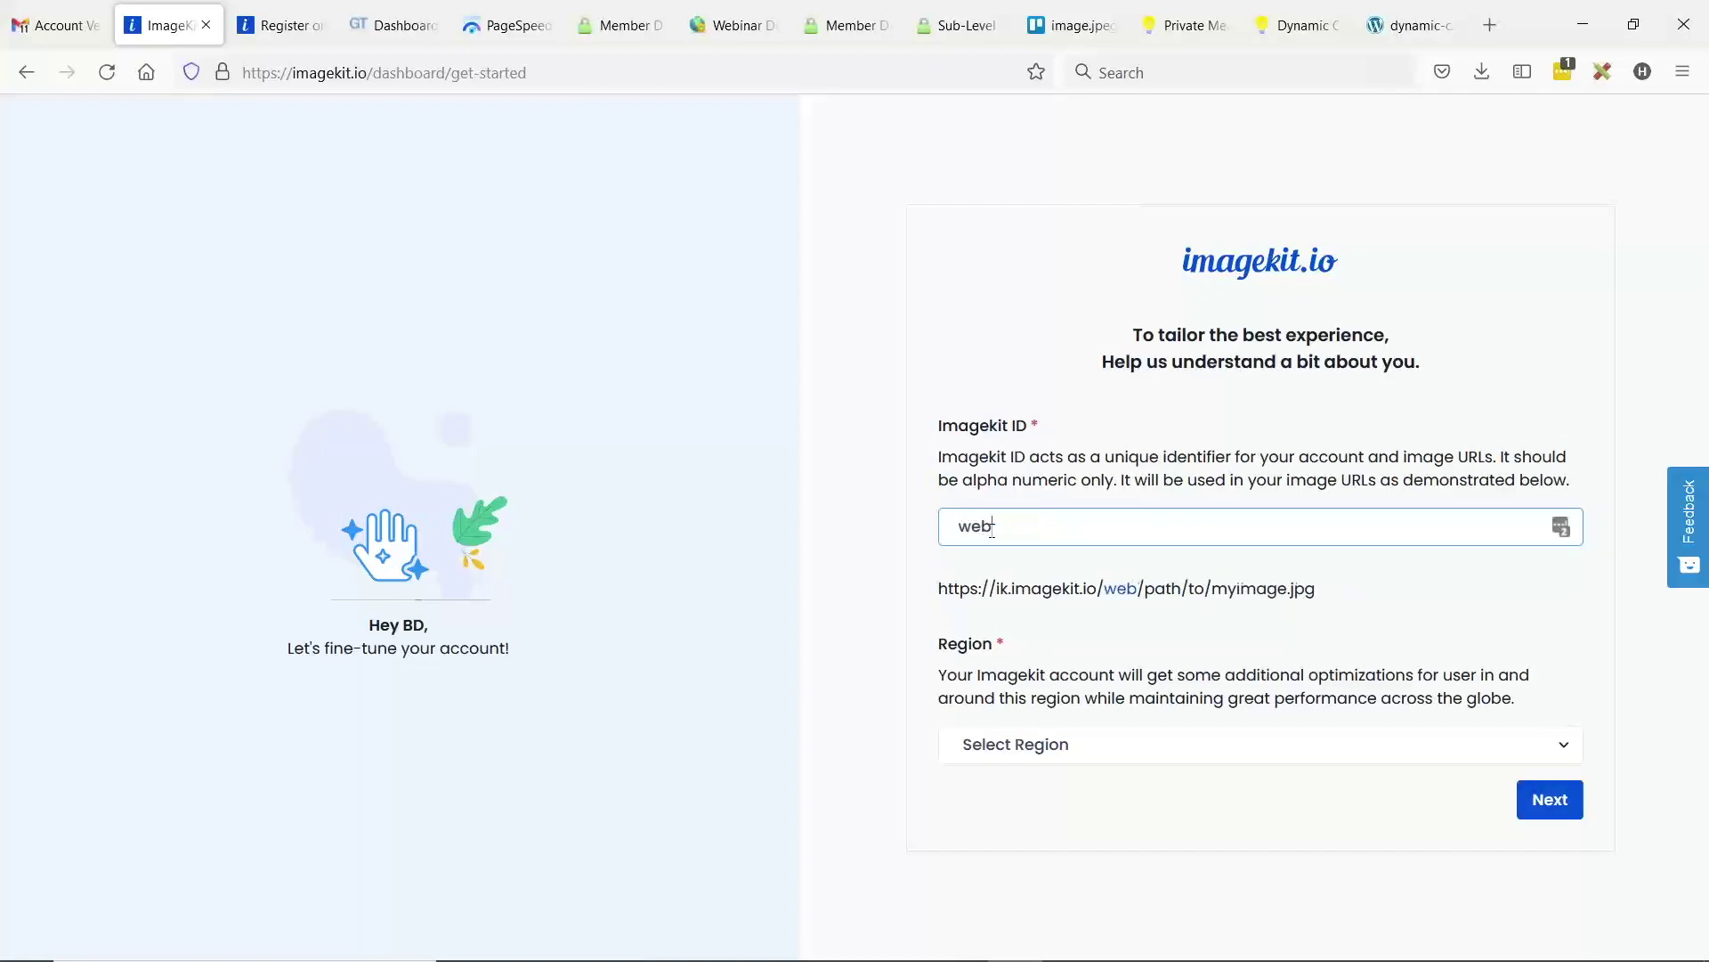
{"action": "type", "text": "inardemo"}
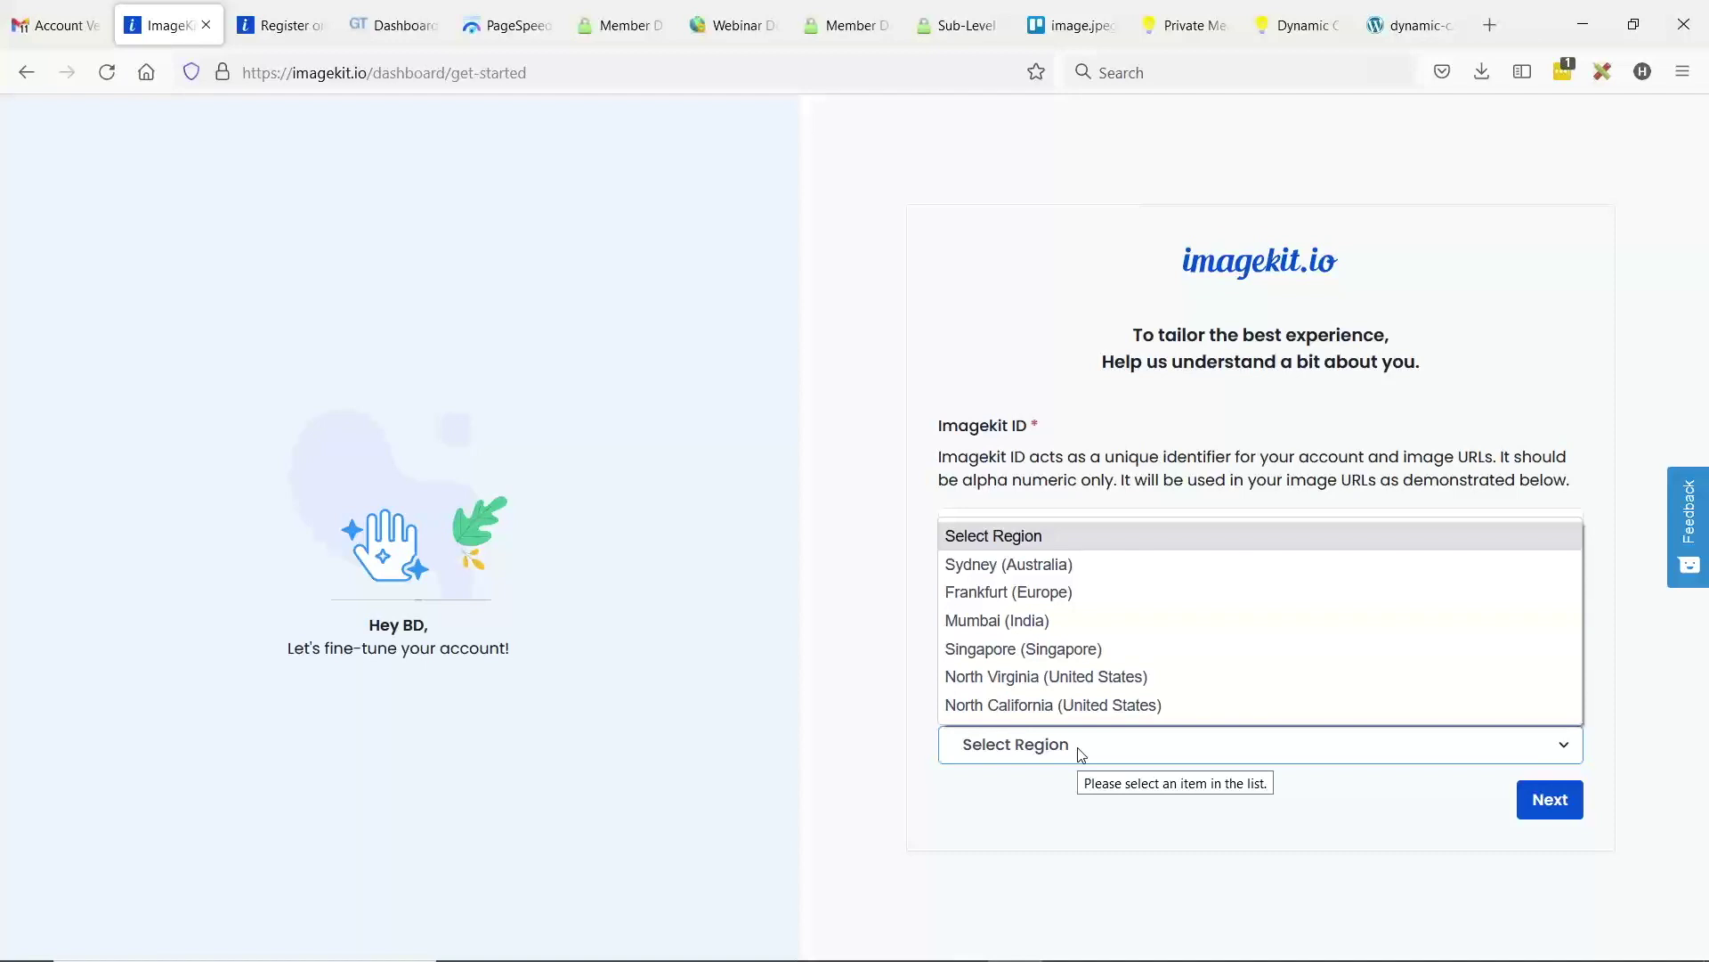
{"action": "left_click", "coordinate": [1014, 706]}
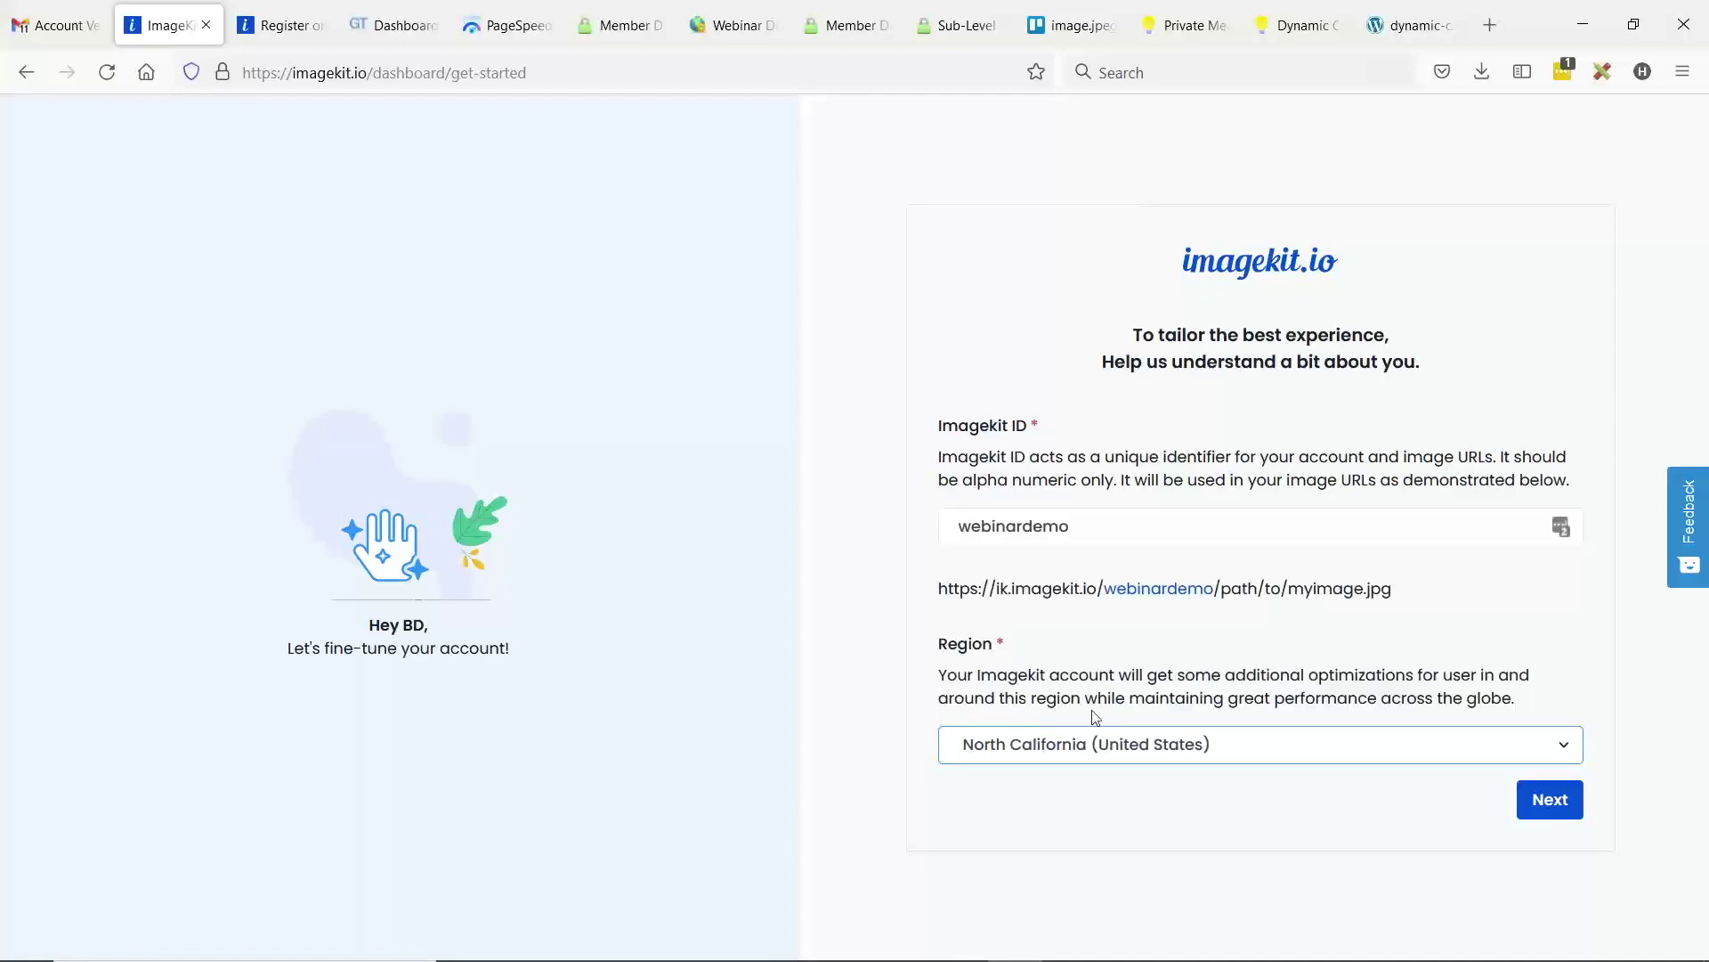
{"action": "left_click", "coordinate": [1550, 801]}
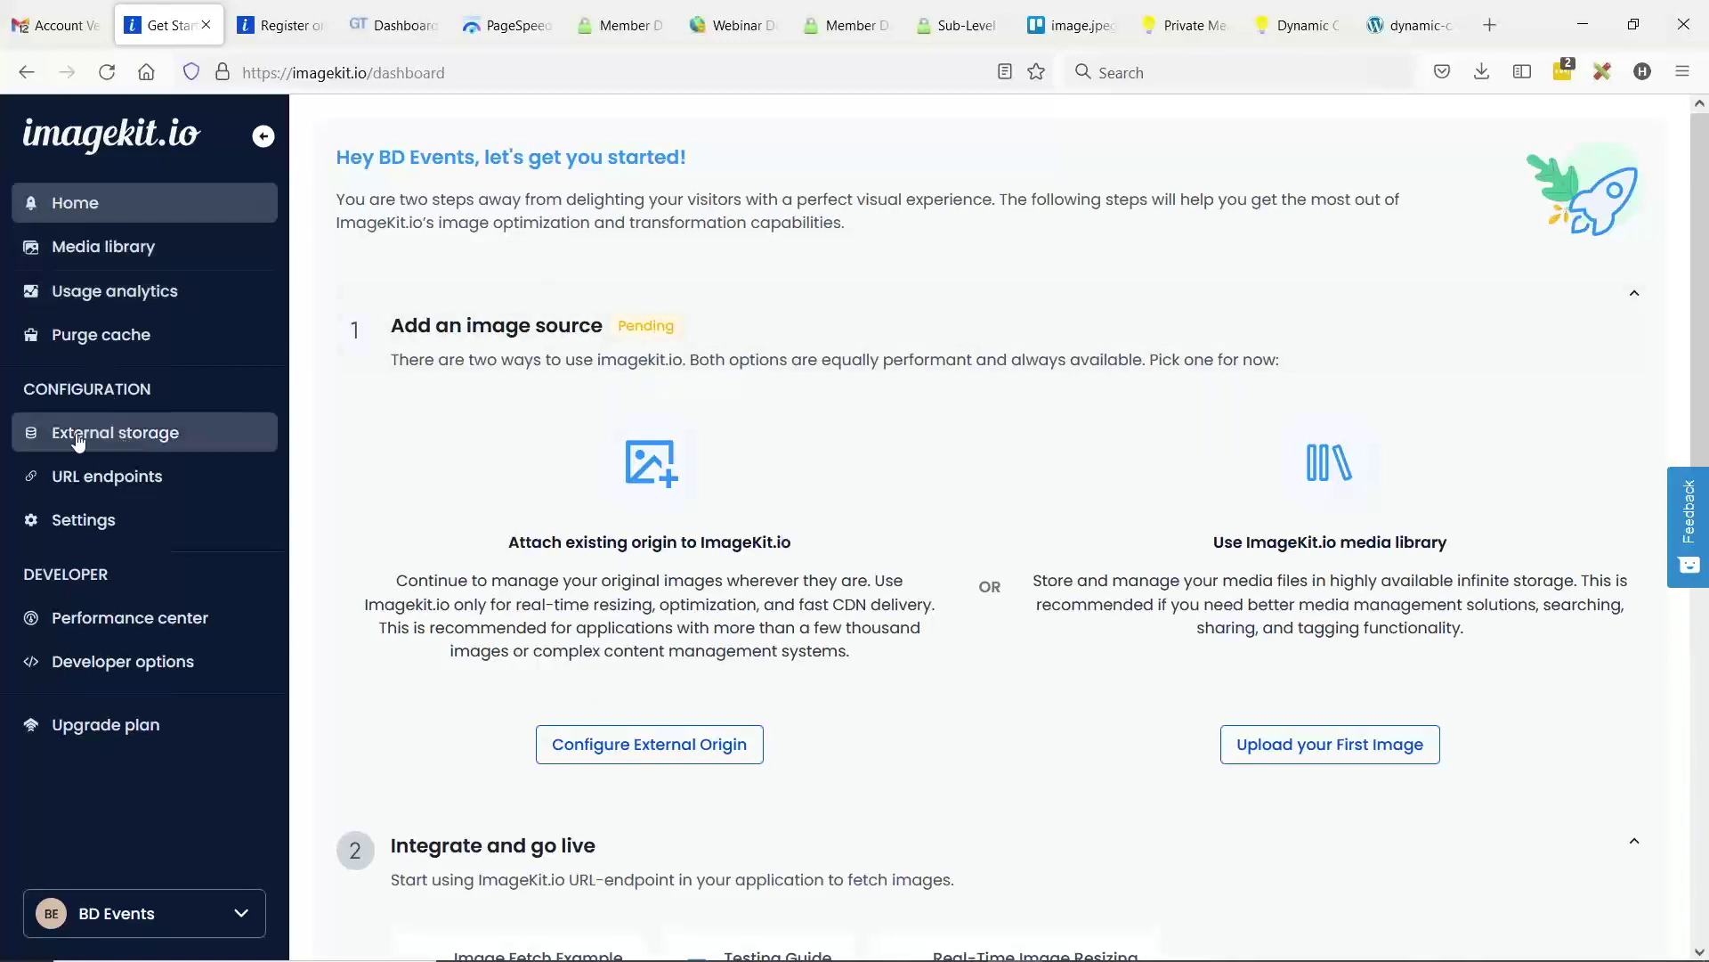
- Start a new external storage origin and name it jason19271, copied from the directory site's web address
{"action": "left_click", "coordinate": [141, 437]}
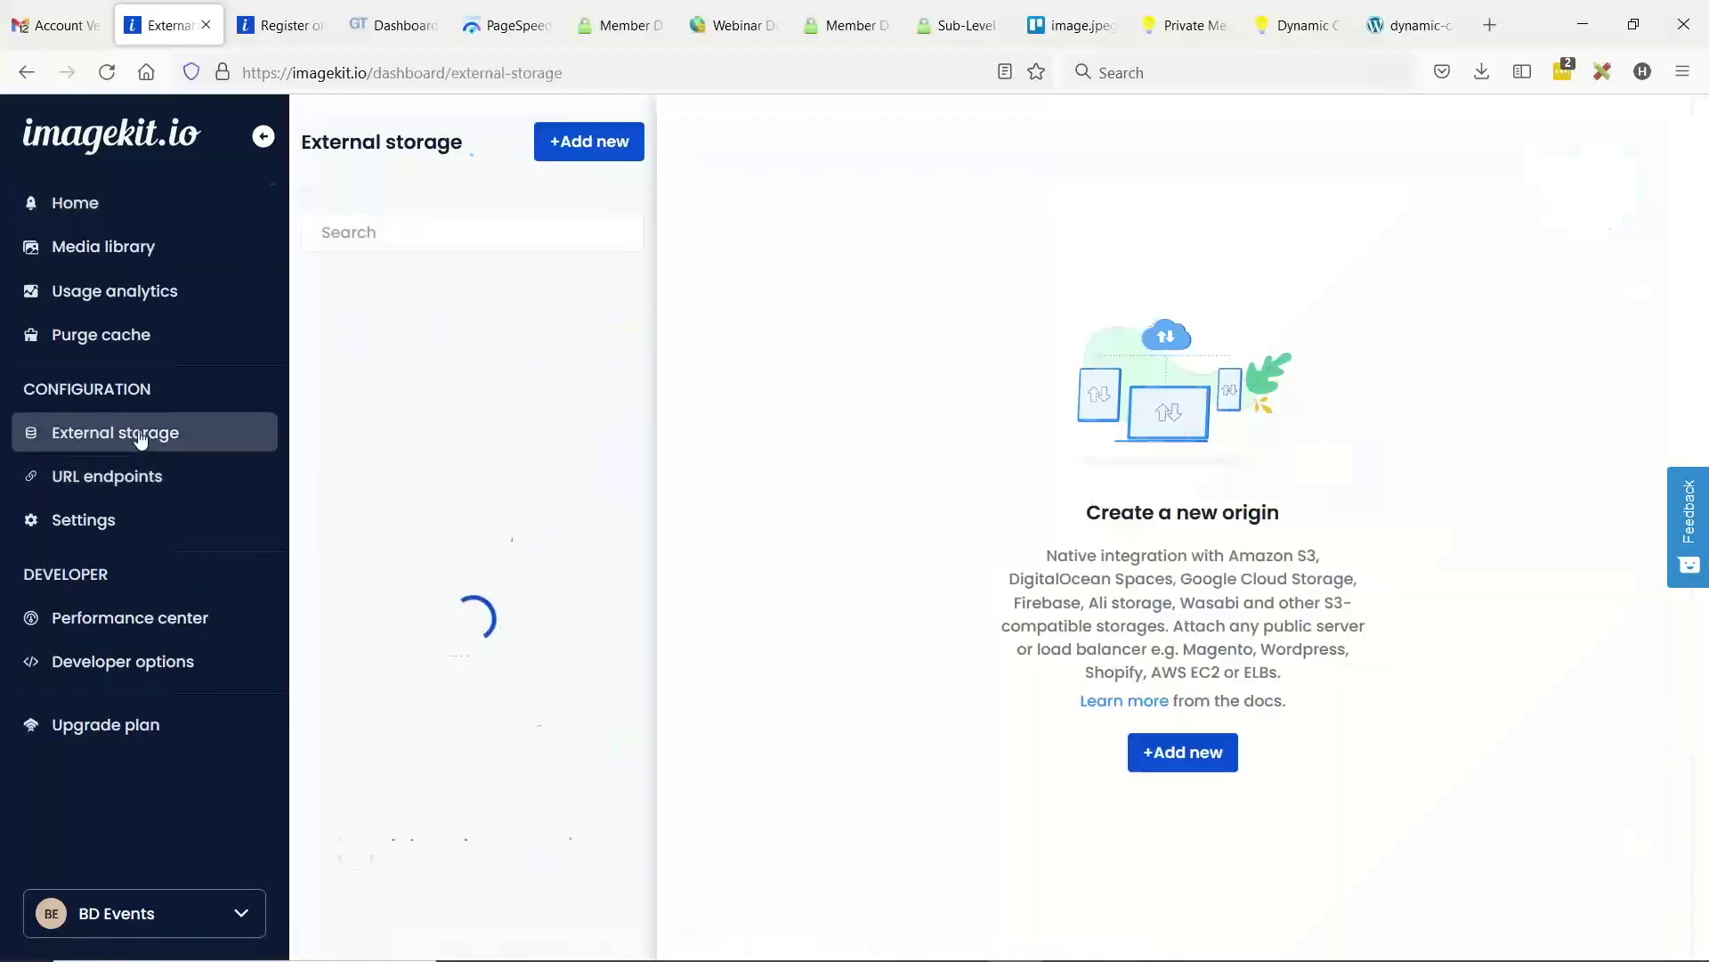
{"action": "left_click", "coordinate": [1200, 764]}
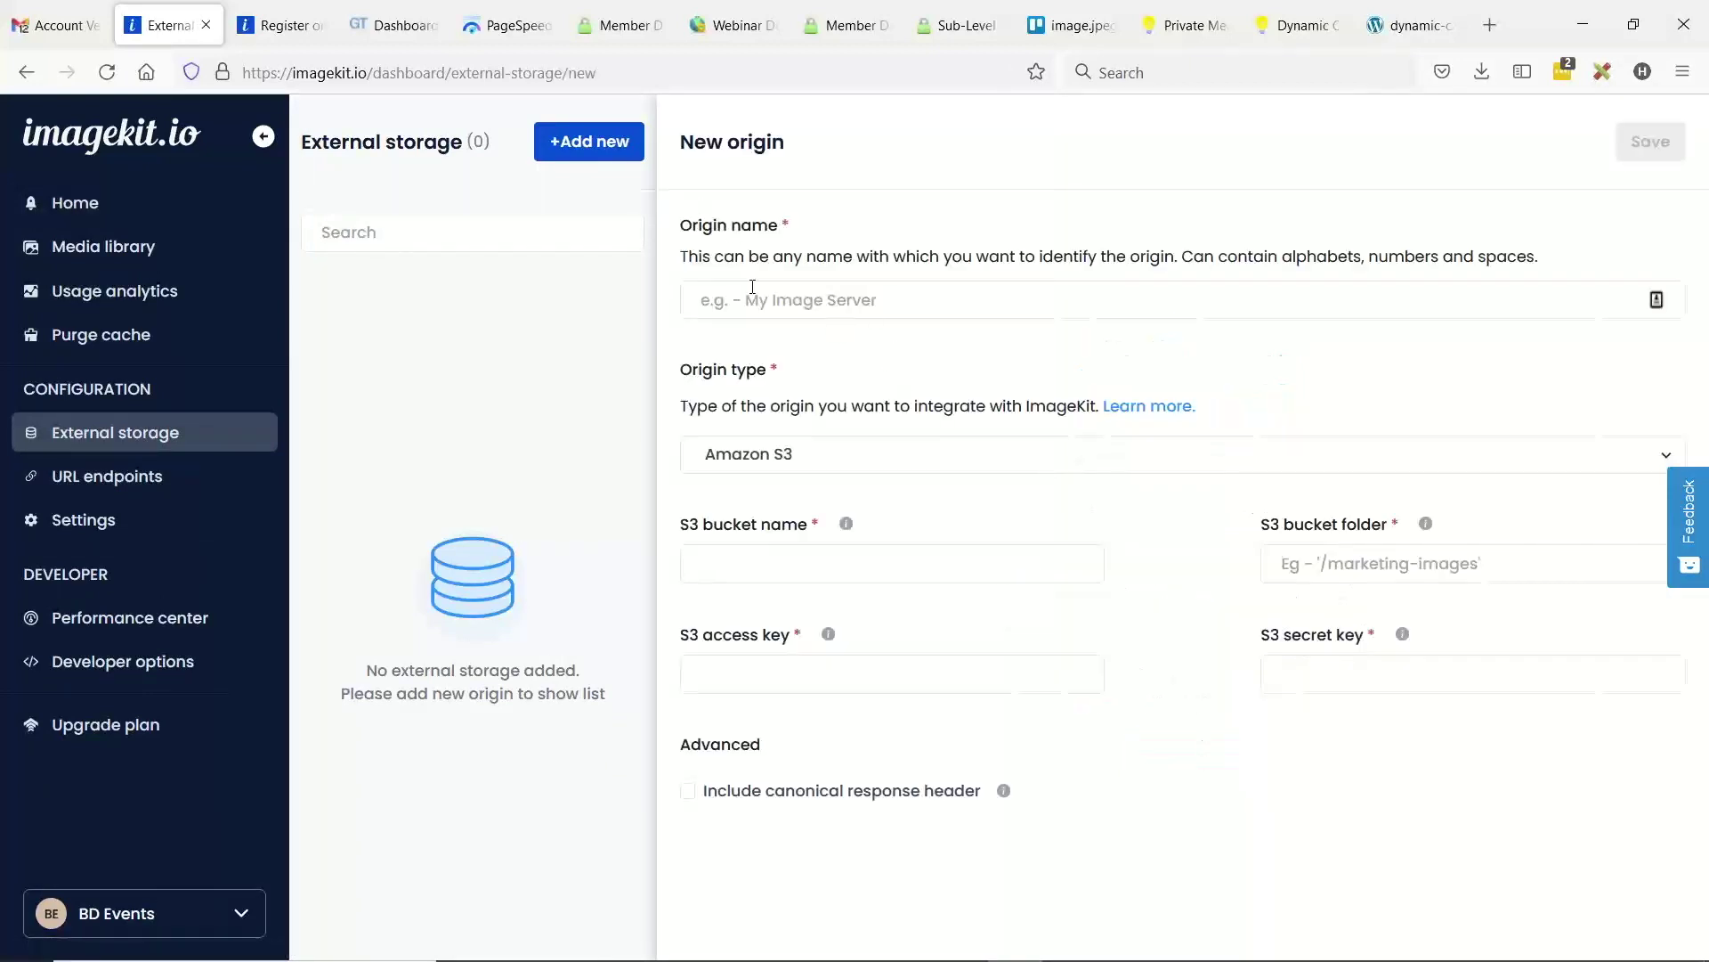
{"action": "left_click", "coordinate": [841, 25]}
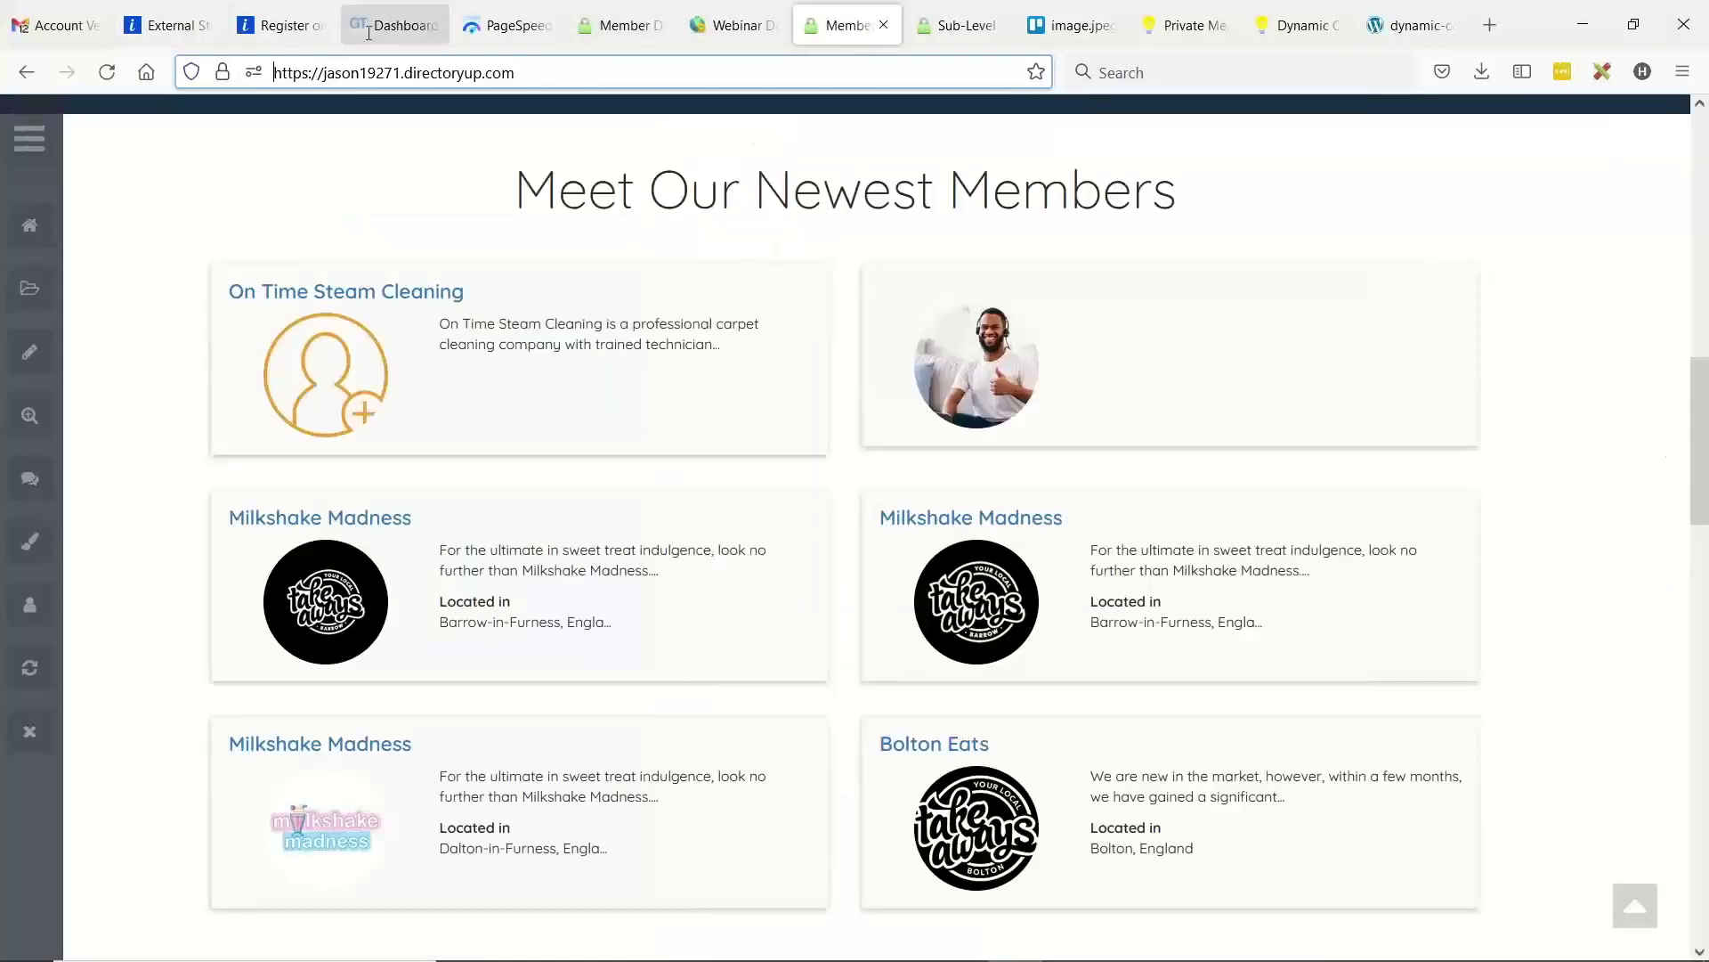
{"action": "left_click_drag", "start_coordinate": [572, 80], "coordinate": [250, 55]}
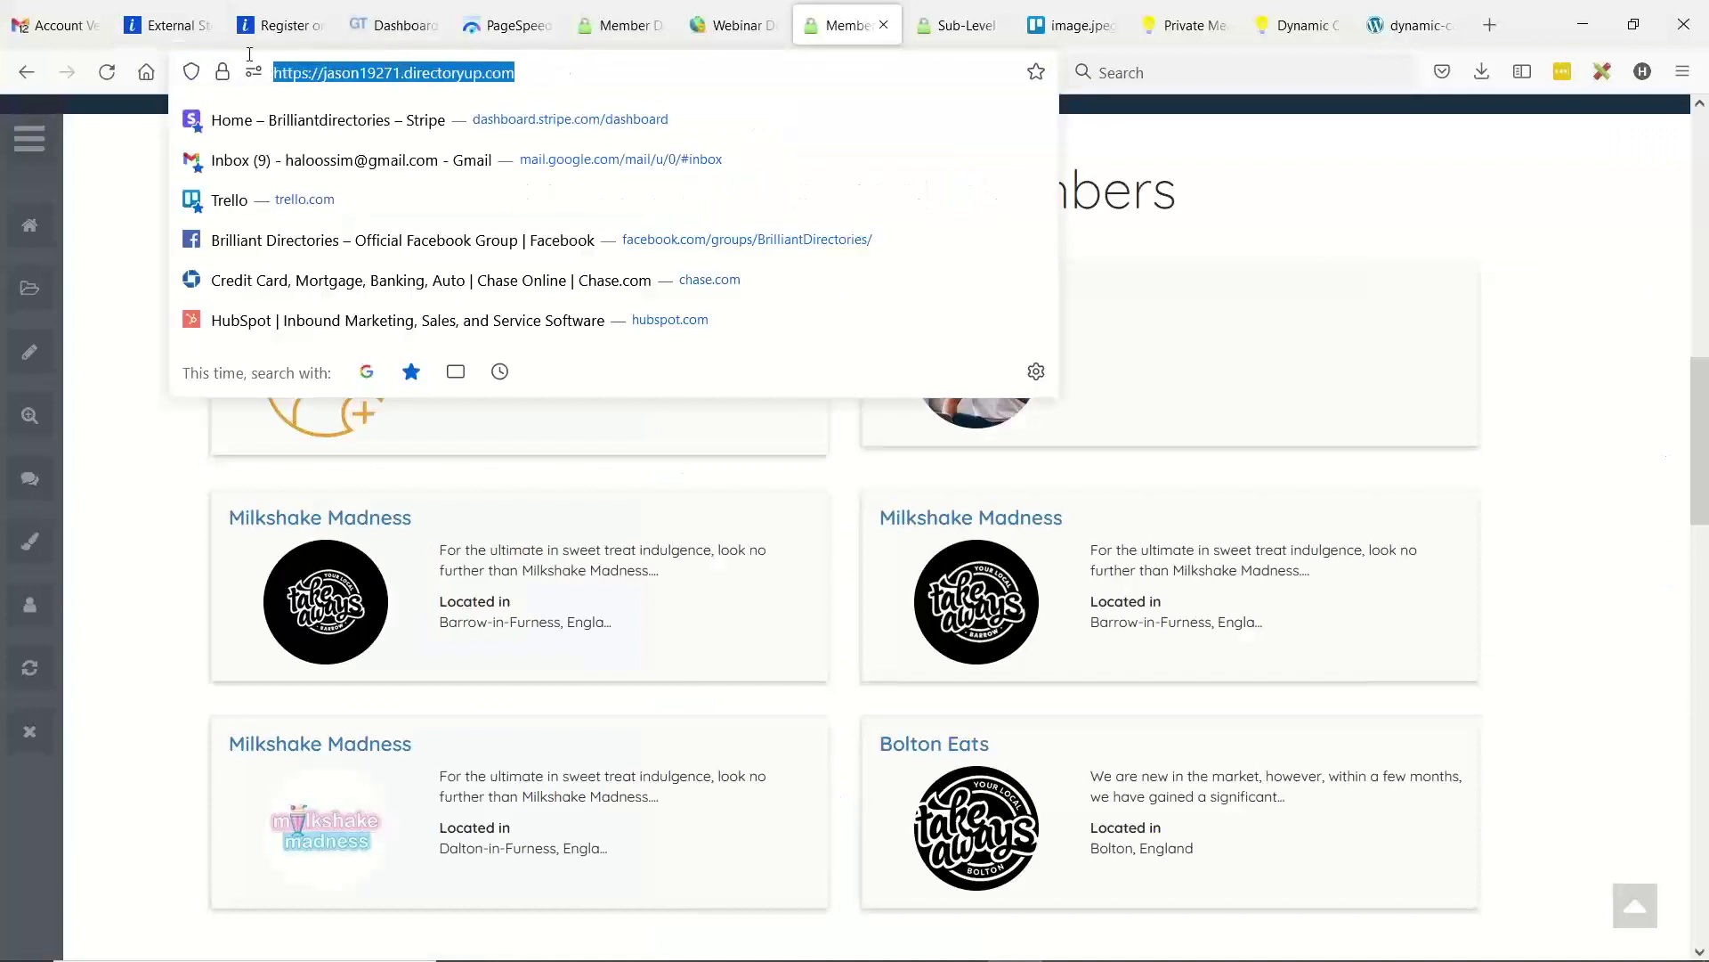
{"action": "double_click", "coordinate": [366, 75]}
{"action": "key", "text": "ctrl+c"}
{"action": "left_click_drag", "start_coordinate": [810, 27], "coordinate": [276, 31]}
{"action": "left_click", "coordinate": [169, 25]}
{"action": "left_click", "coordinate": [751, 289]}
{"action": "key", "text": "ctrl+v"}
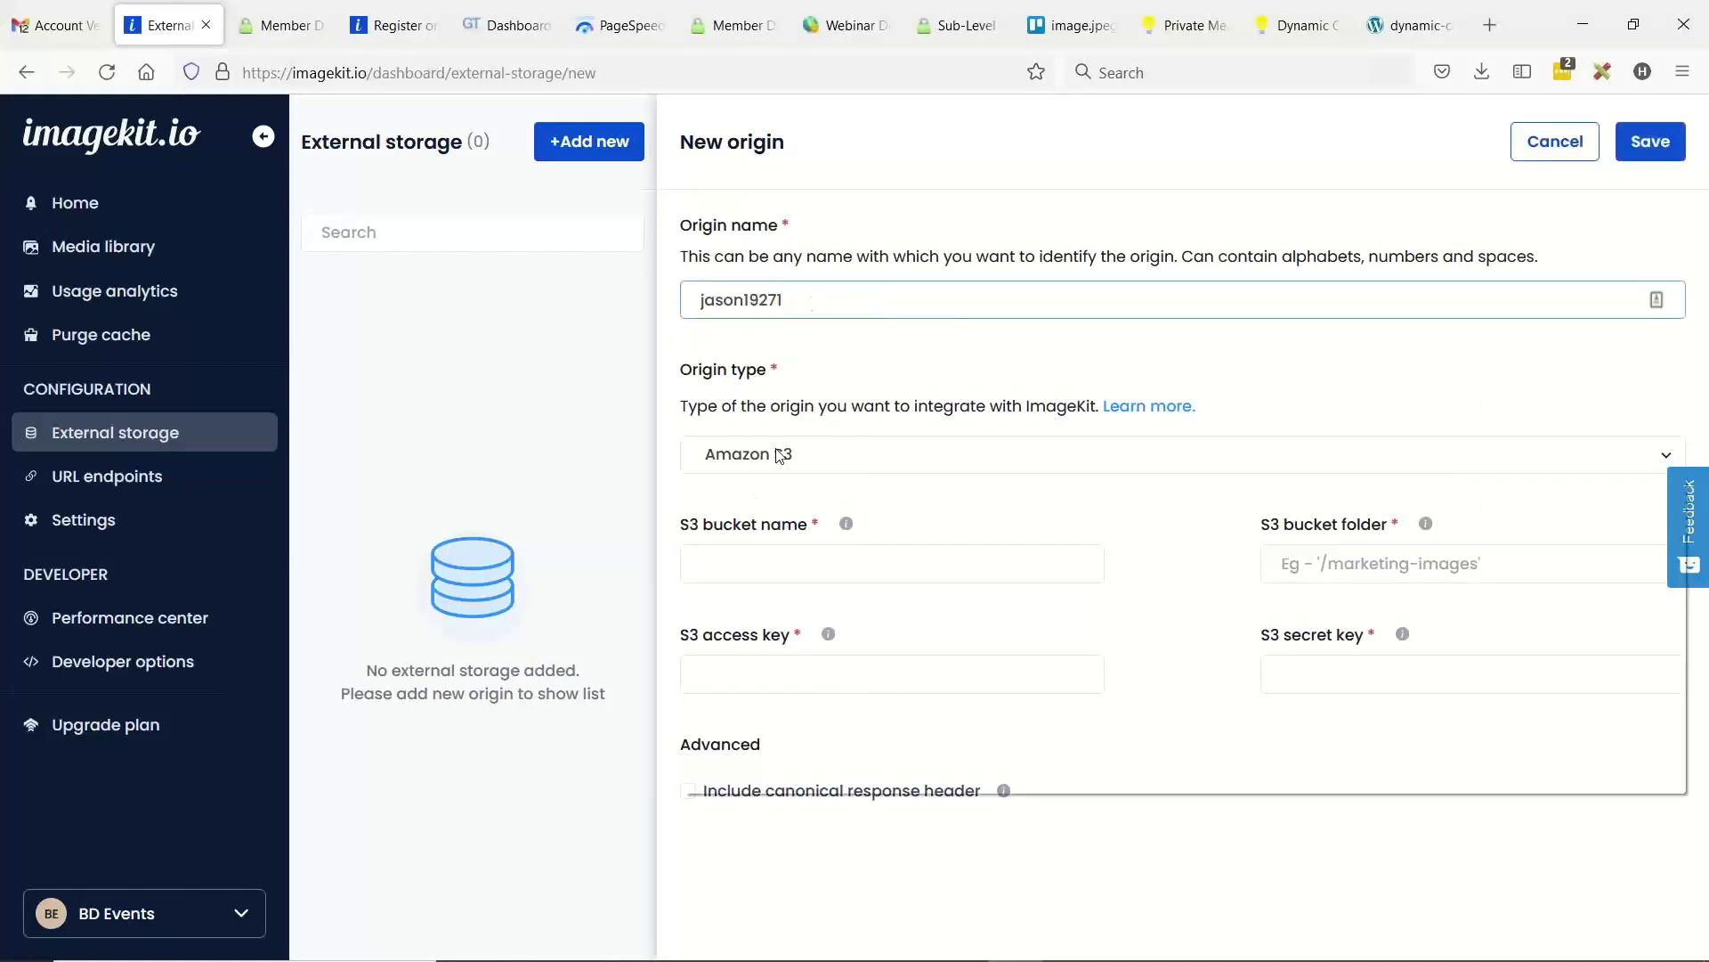
{"action": "left_click", "coordinate": [779, 456]}
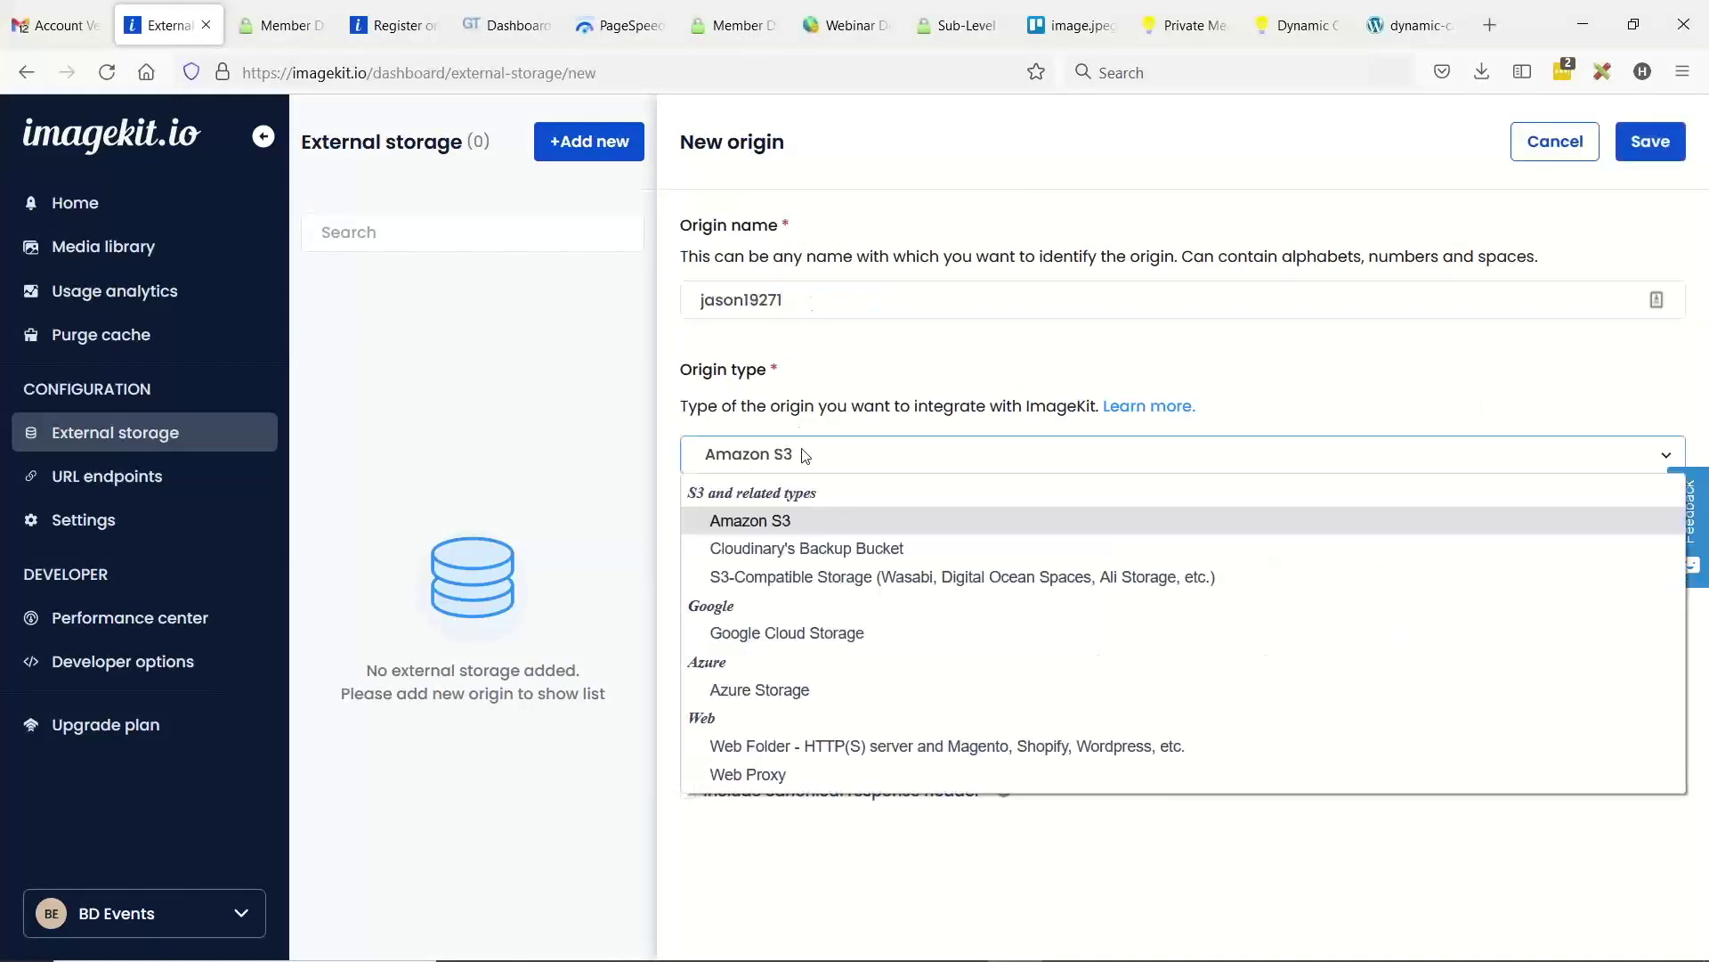
{"action": "left_click", "coordinate": [858, 753]}
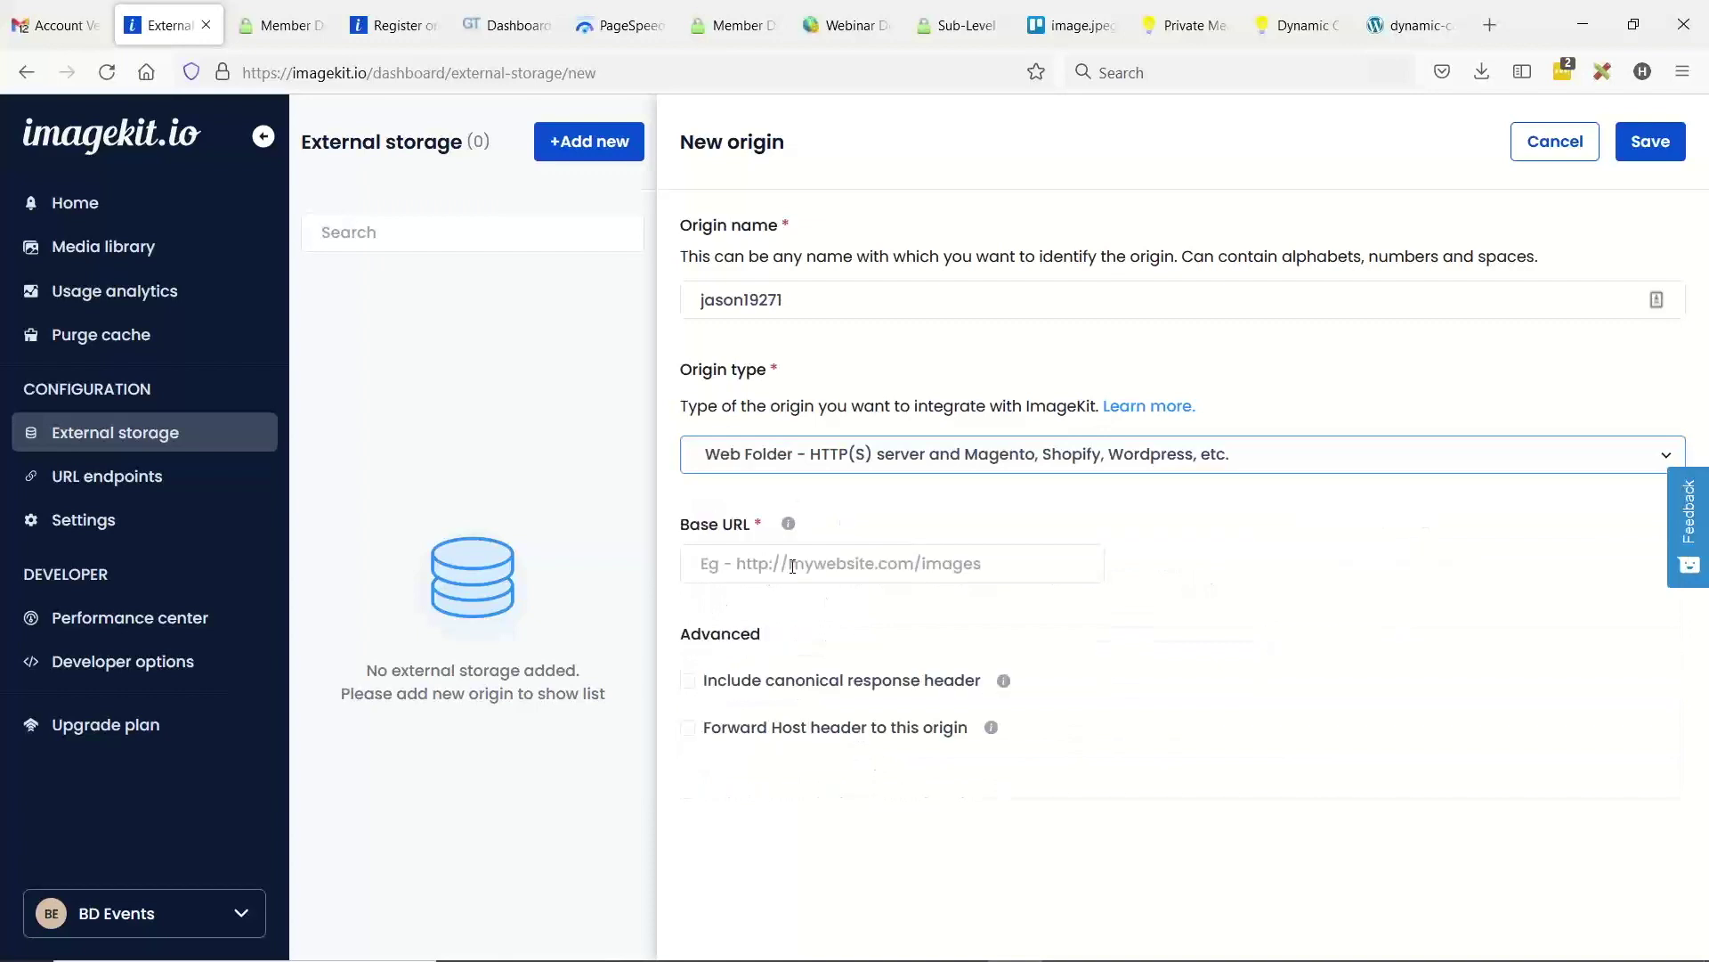
{"action": "left_click", "coordinate": [276, 12]}
{"action": "left_click_drag", "start_coordinate": [534, 72], "coordinate": [272, 72]}
{"action": "left_click", "coordinate": [352, 72]}
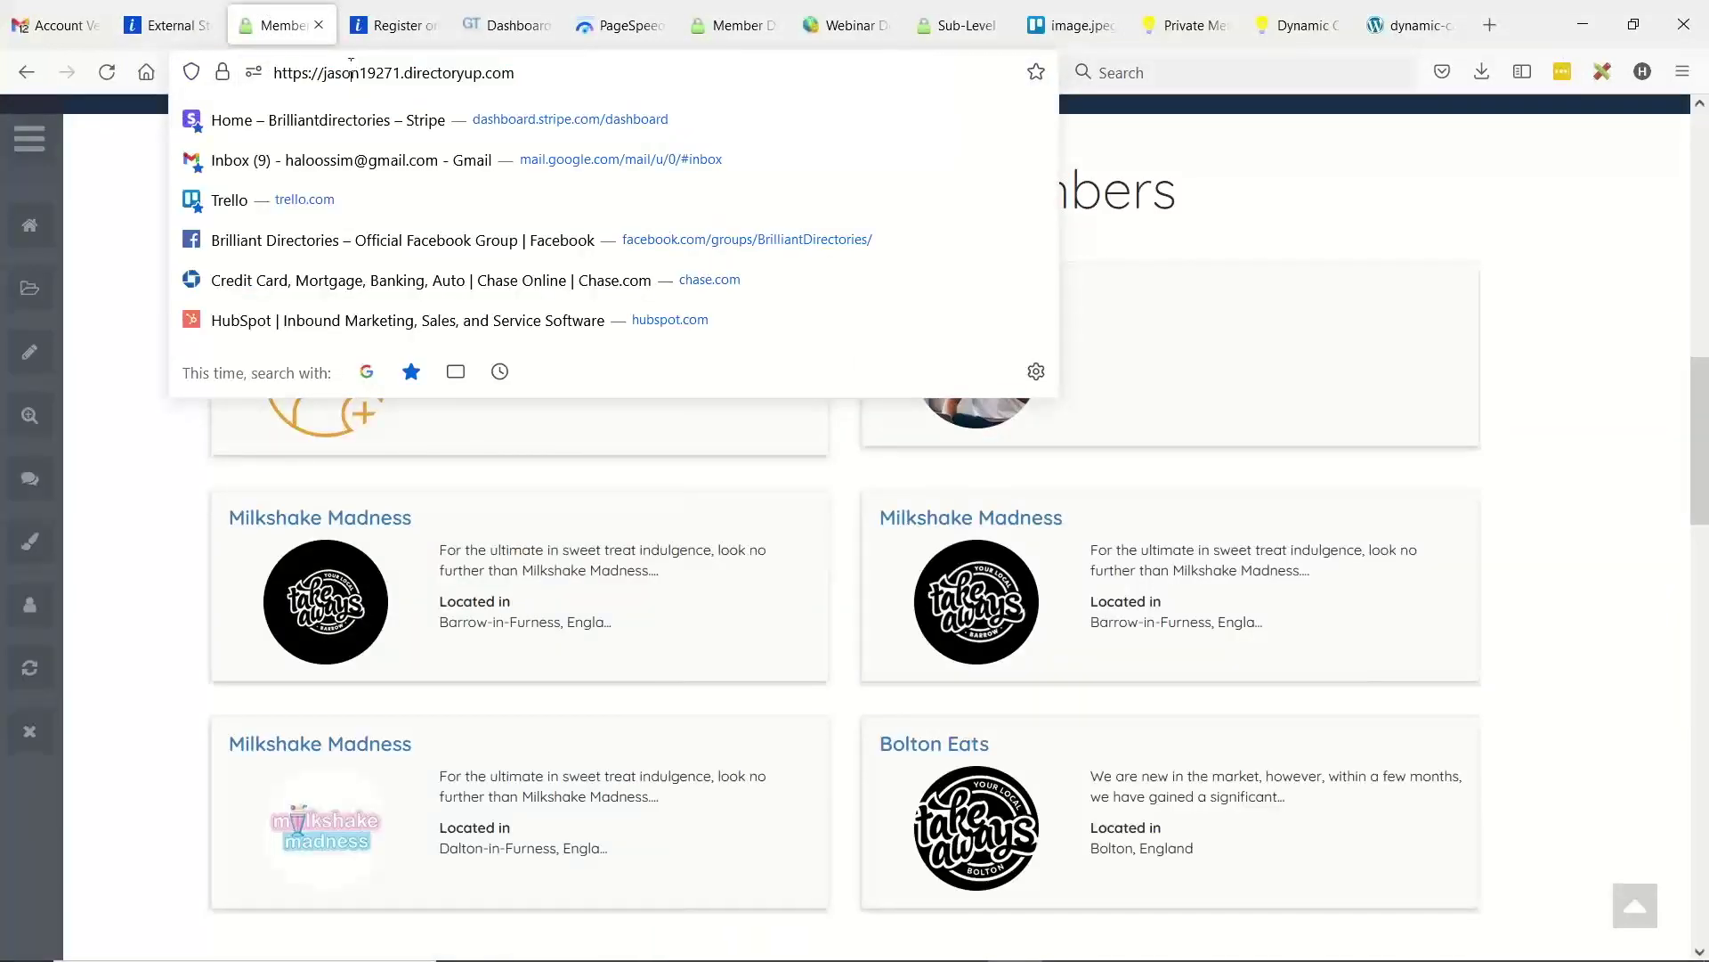
{"action": "triple_click", "coordinate": [351, 72]}
{"action": "key", "text": "ctrl+c"}
{"action": "left_click", "coordinate": [169, 25]}
{"action": "left_click", "coordinate": [808, 562]}
{"action": "key", "text": "ctrl+v"}
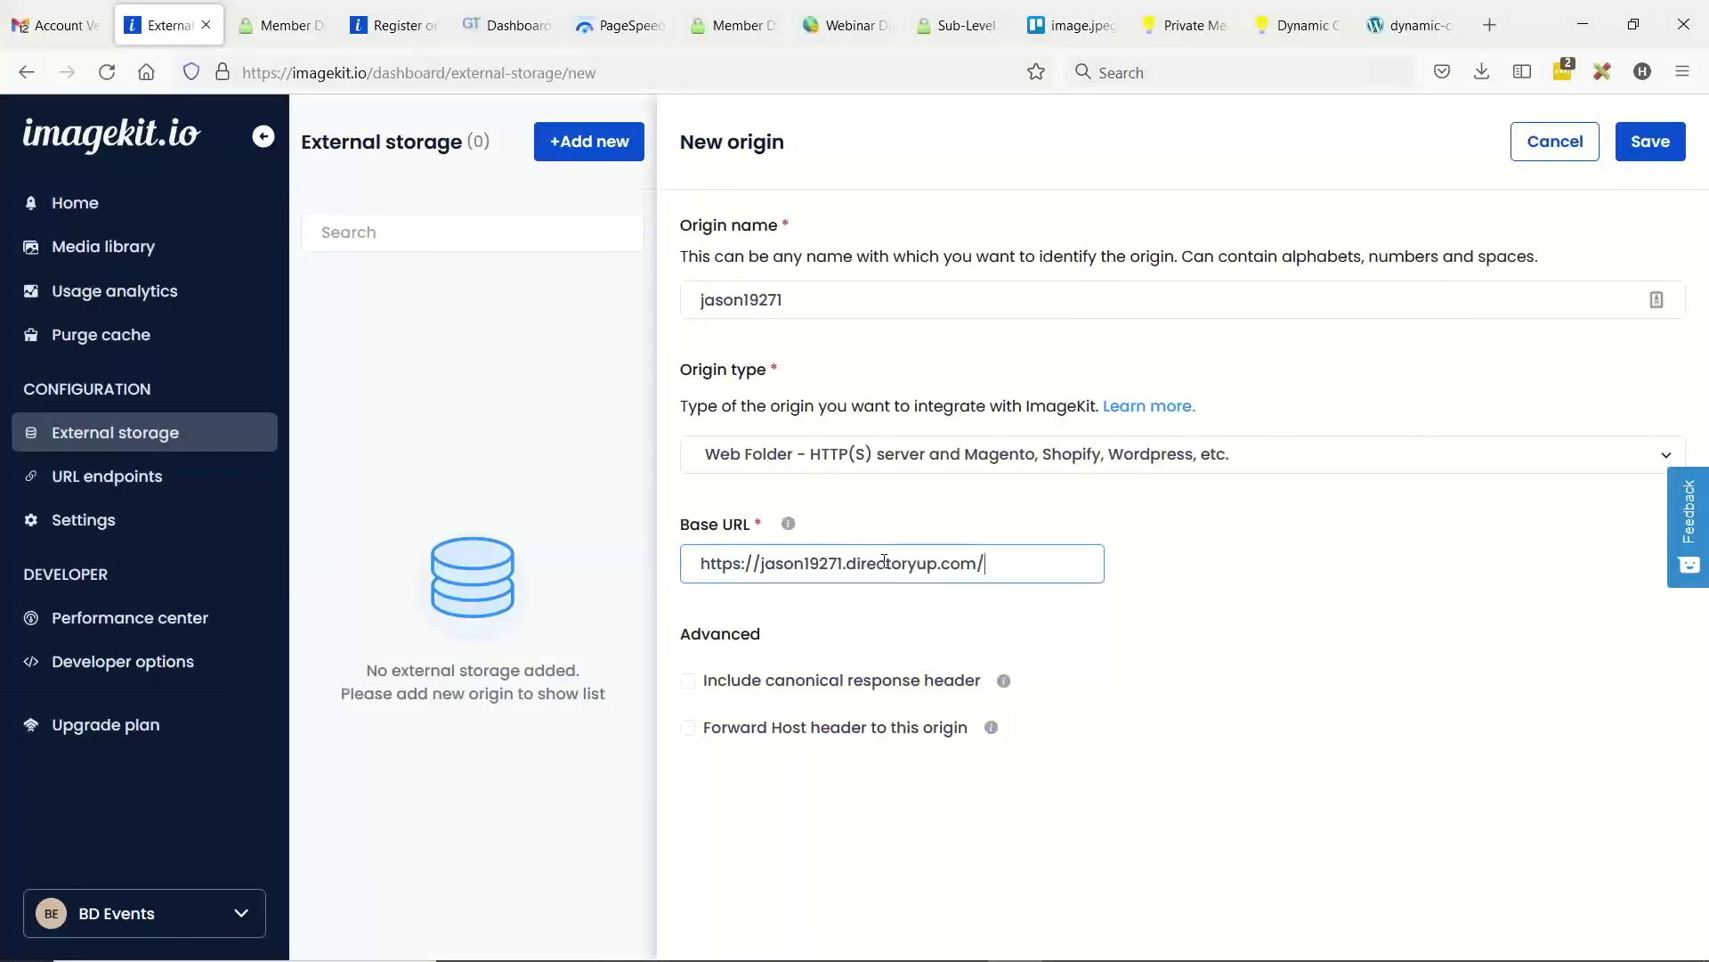
{"action": "double_click", "coordinate": [717, 298]}
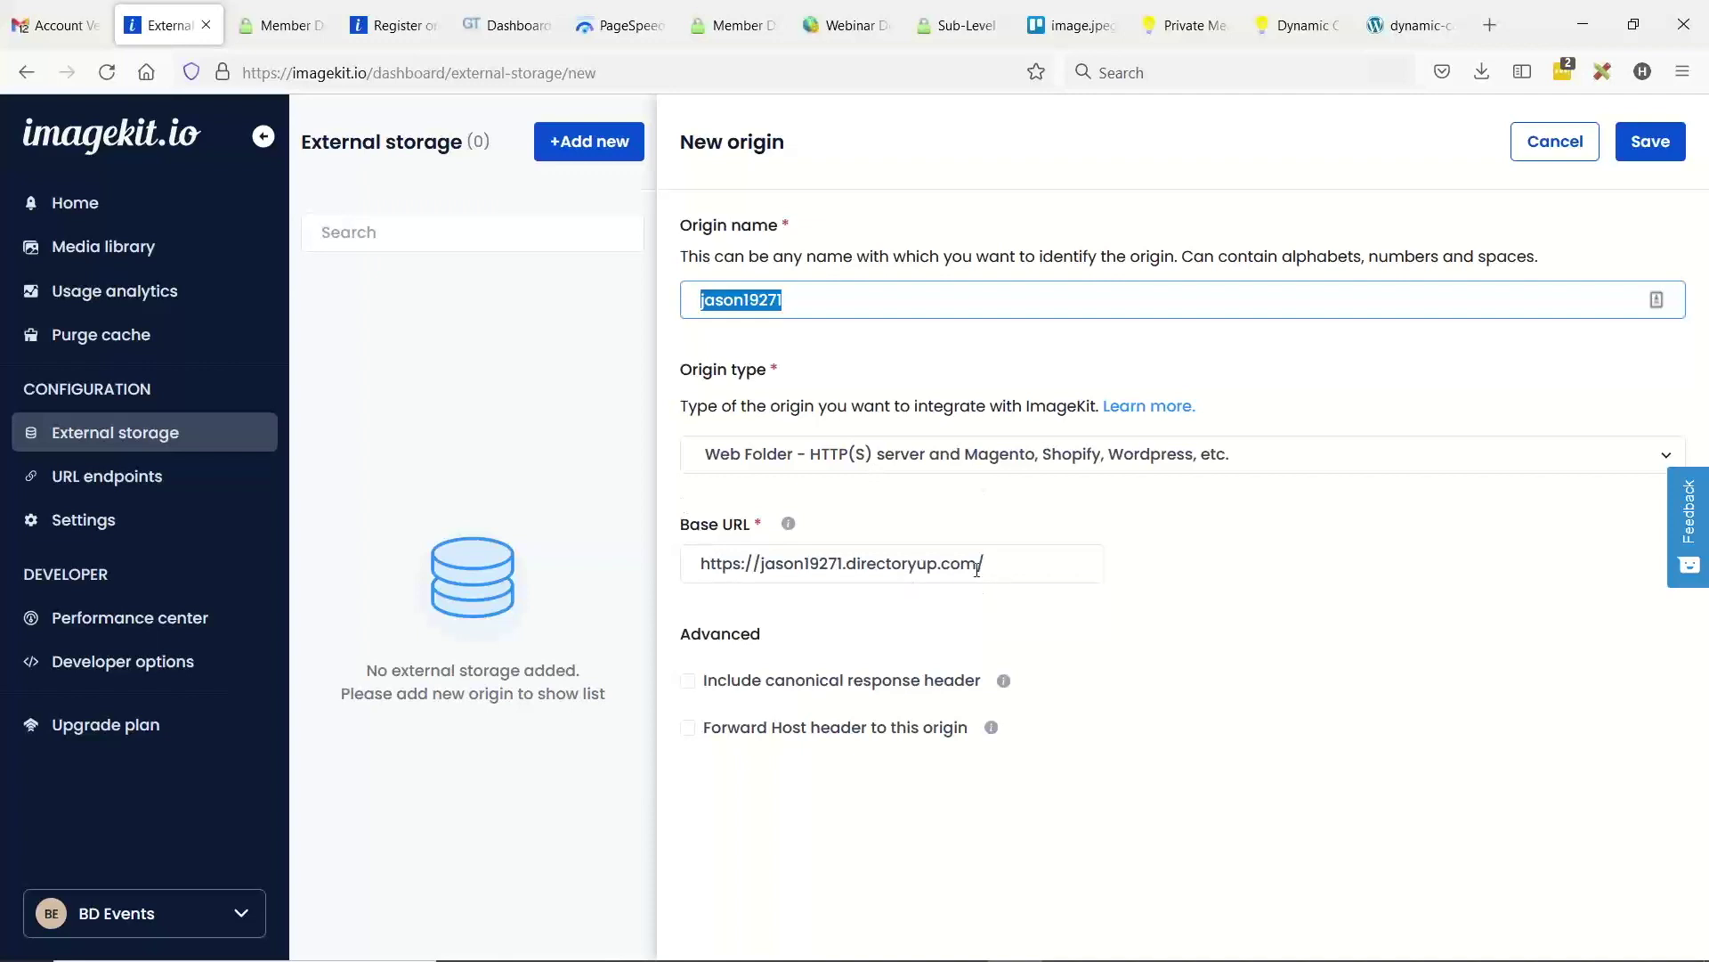
{"action": "left_click", "coordinate": [1649, 142]}
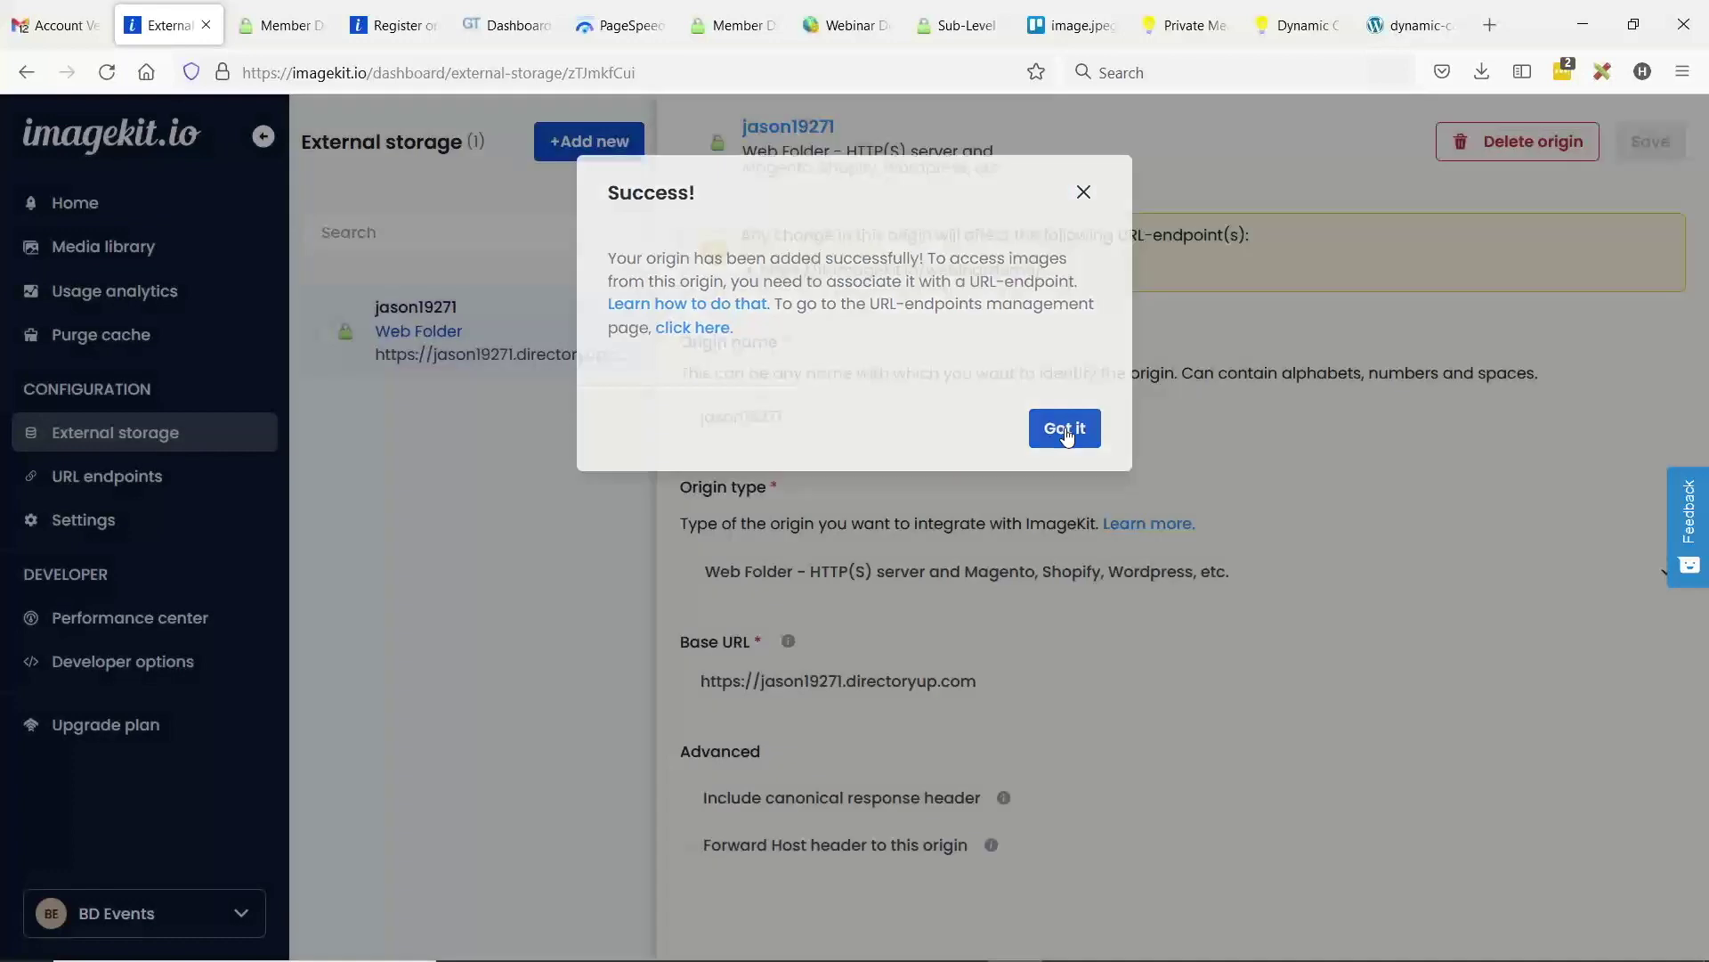
{"action": "left_click", "coordinate": [1066, 430]}
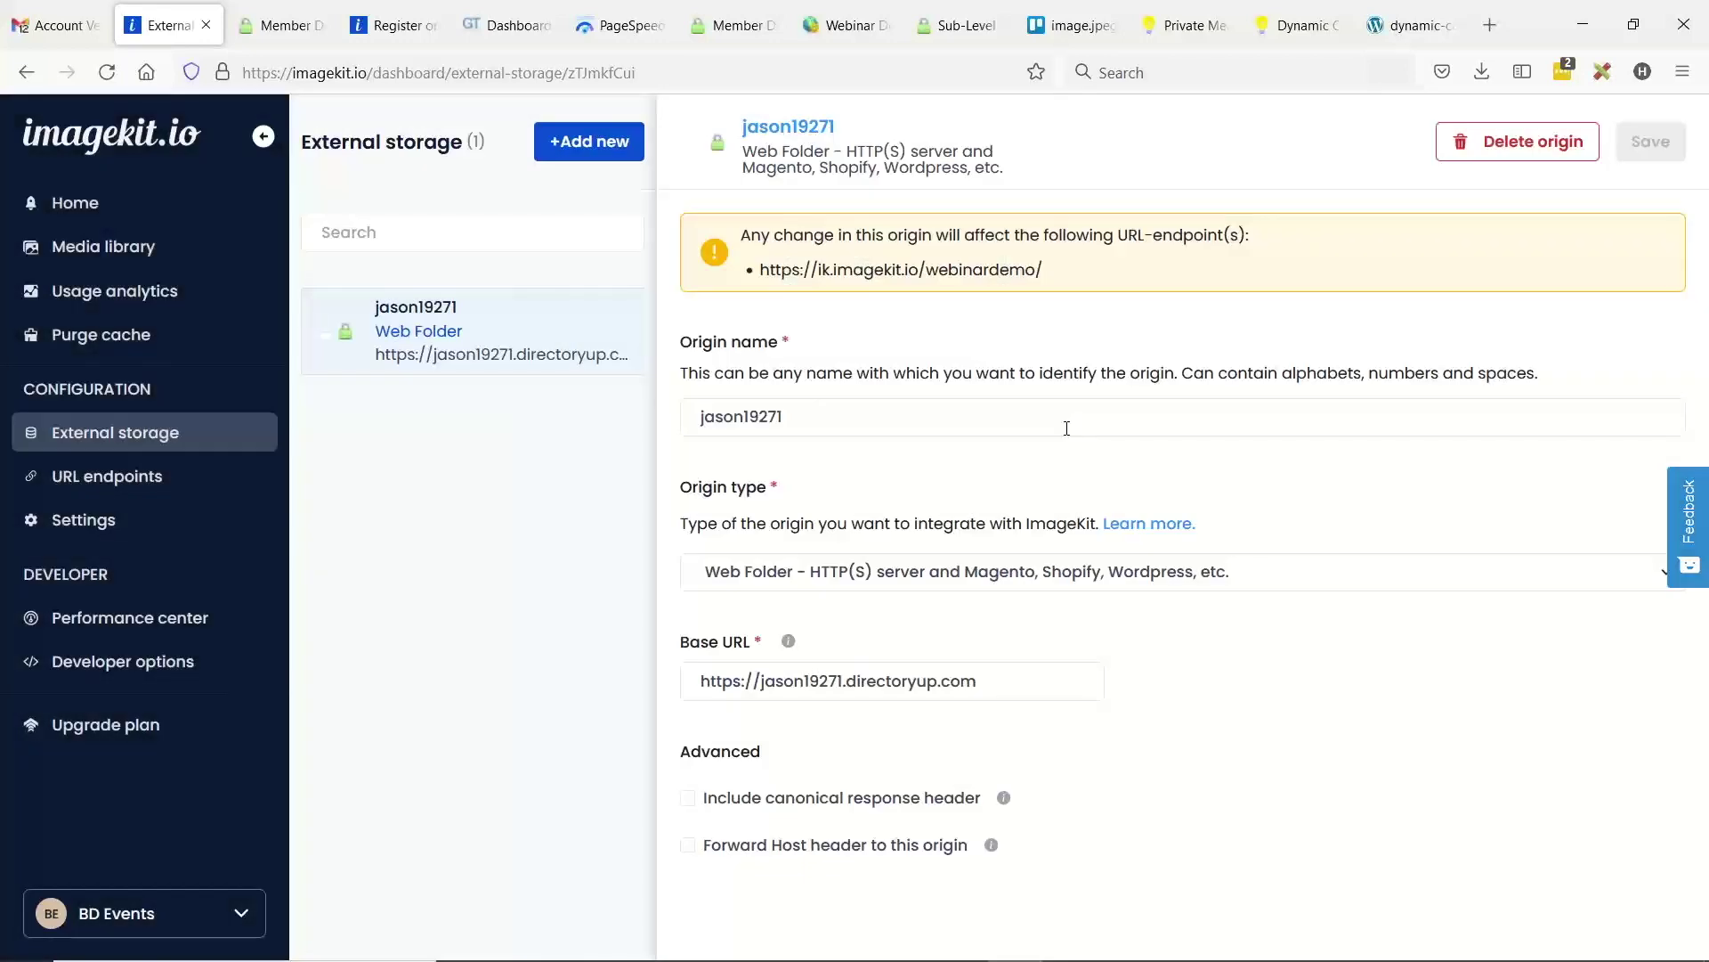
{"action": "left_click", "coordinate": [124, 487]}
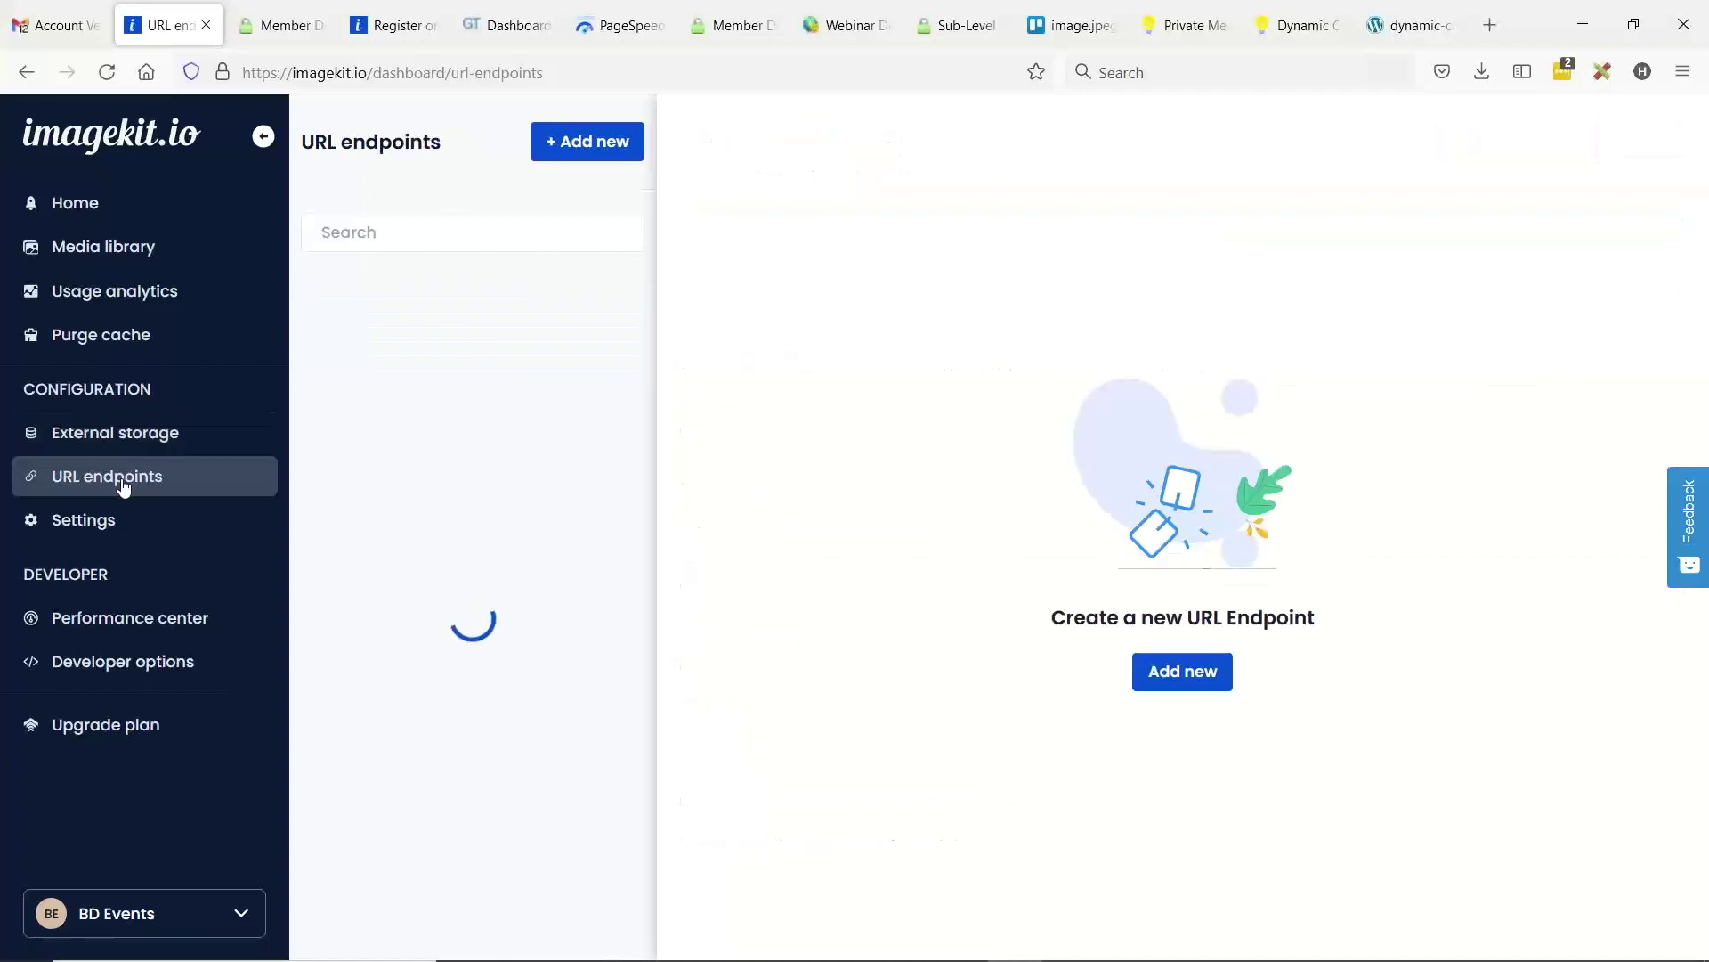
{"action": "left_click", "coordinate": [1201, 680]}
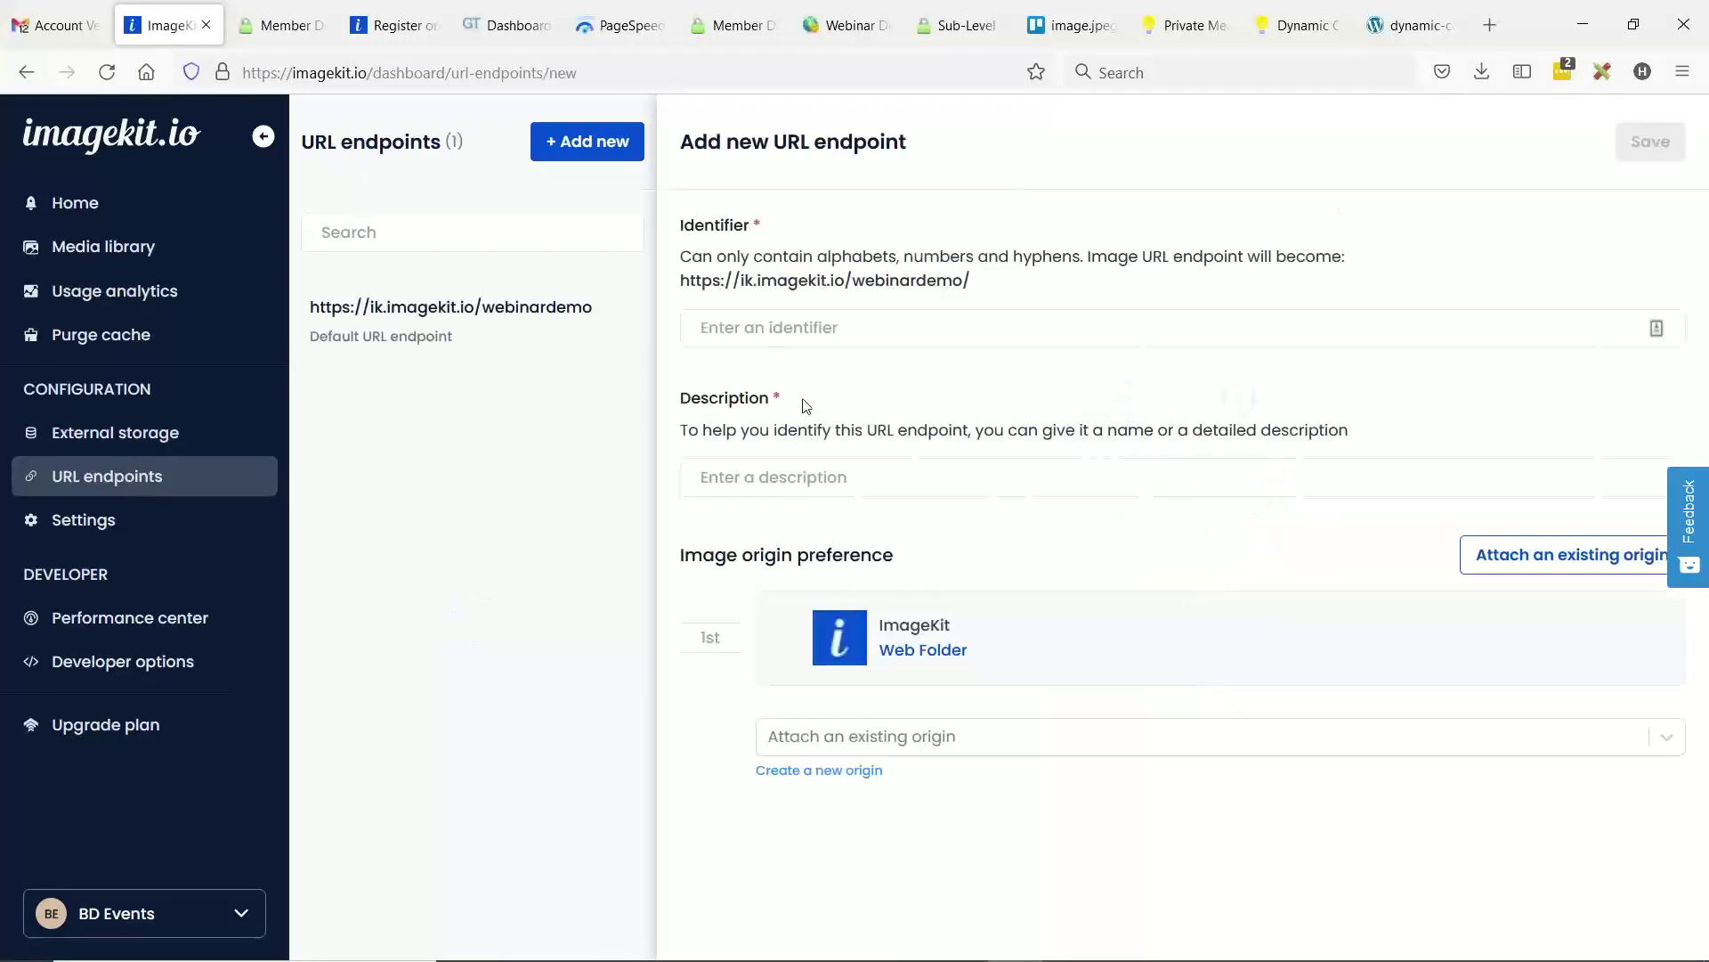
{"action": "left_click", "coordinate": [1075, 312]}
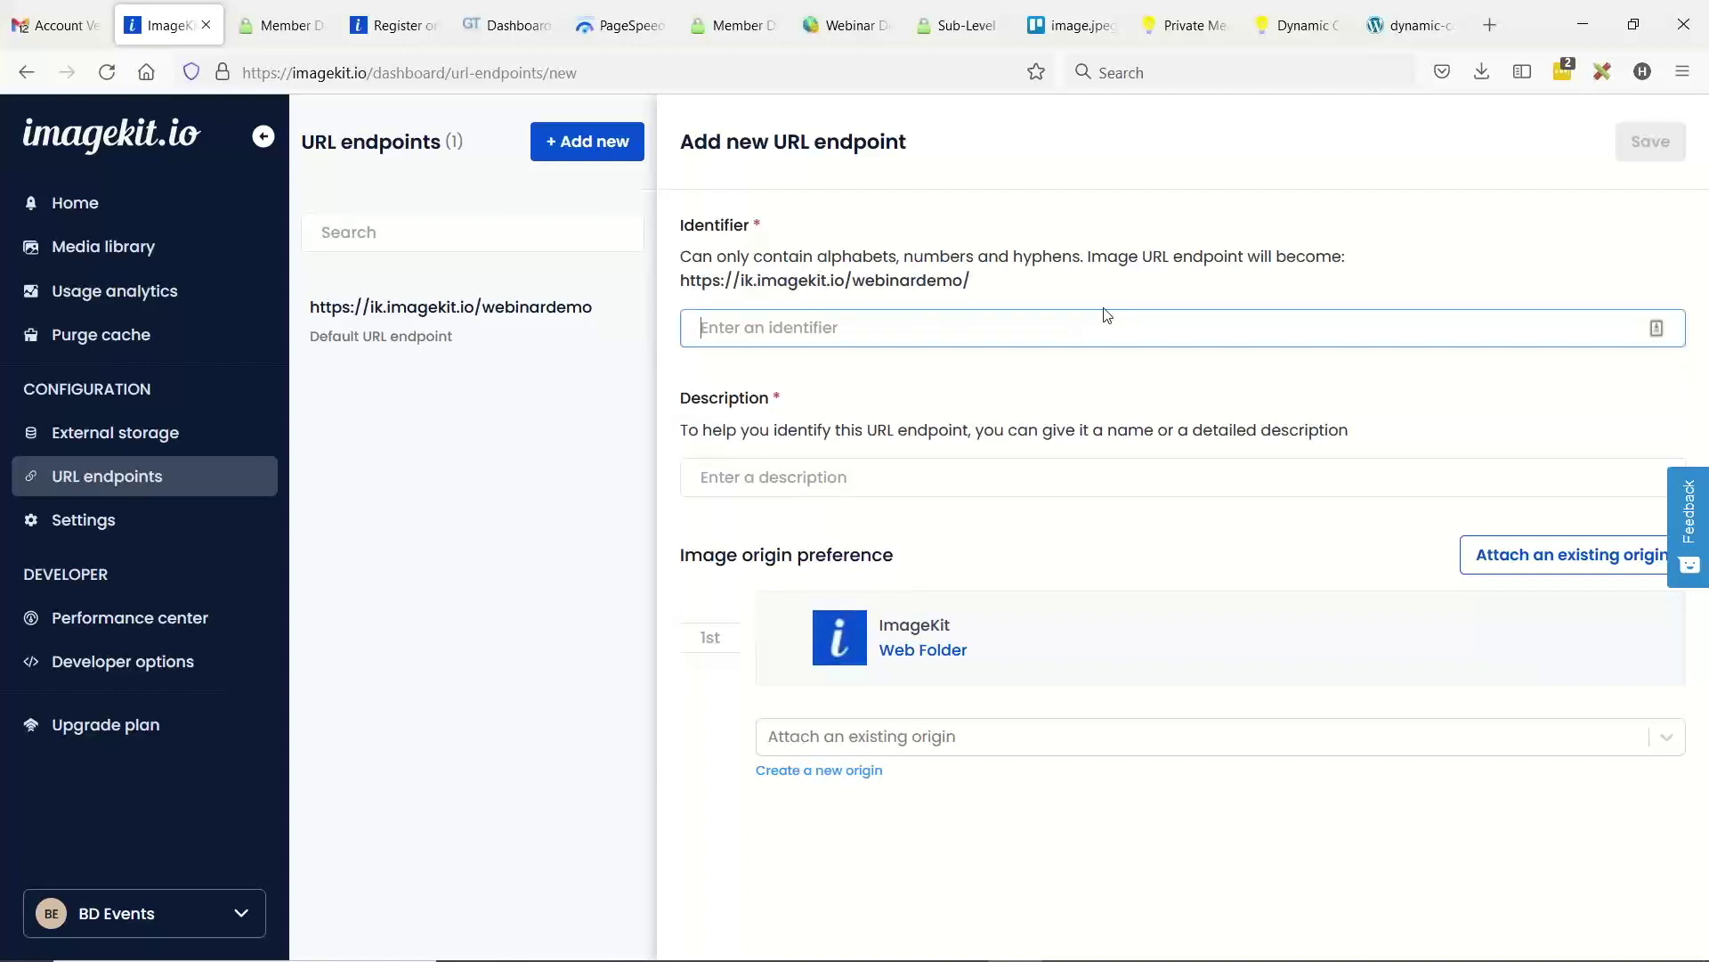
{"action": "type", "text": "wesbite-1"}
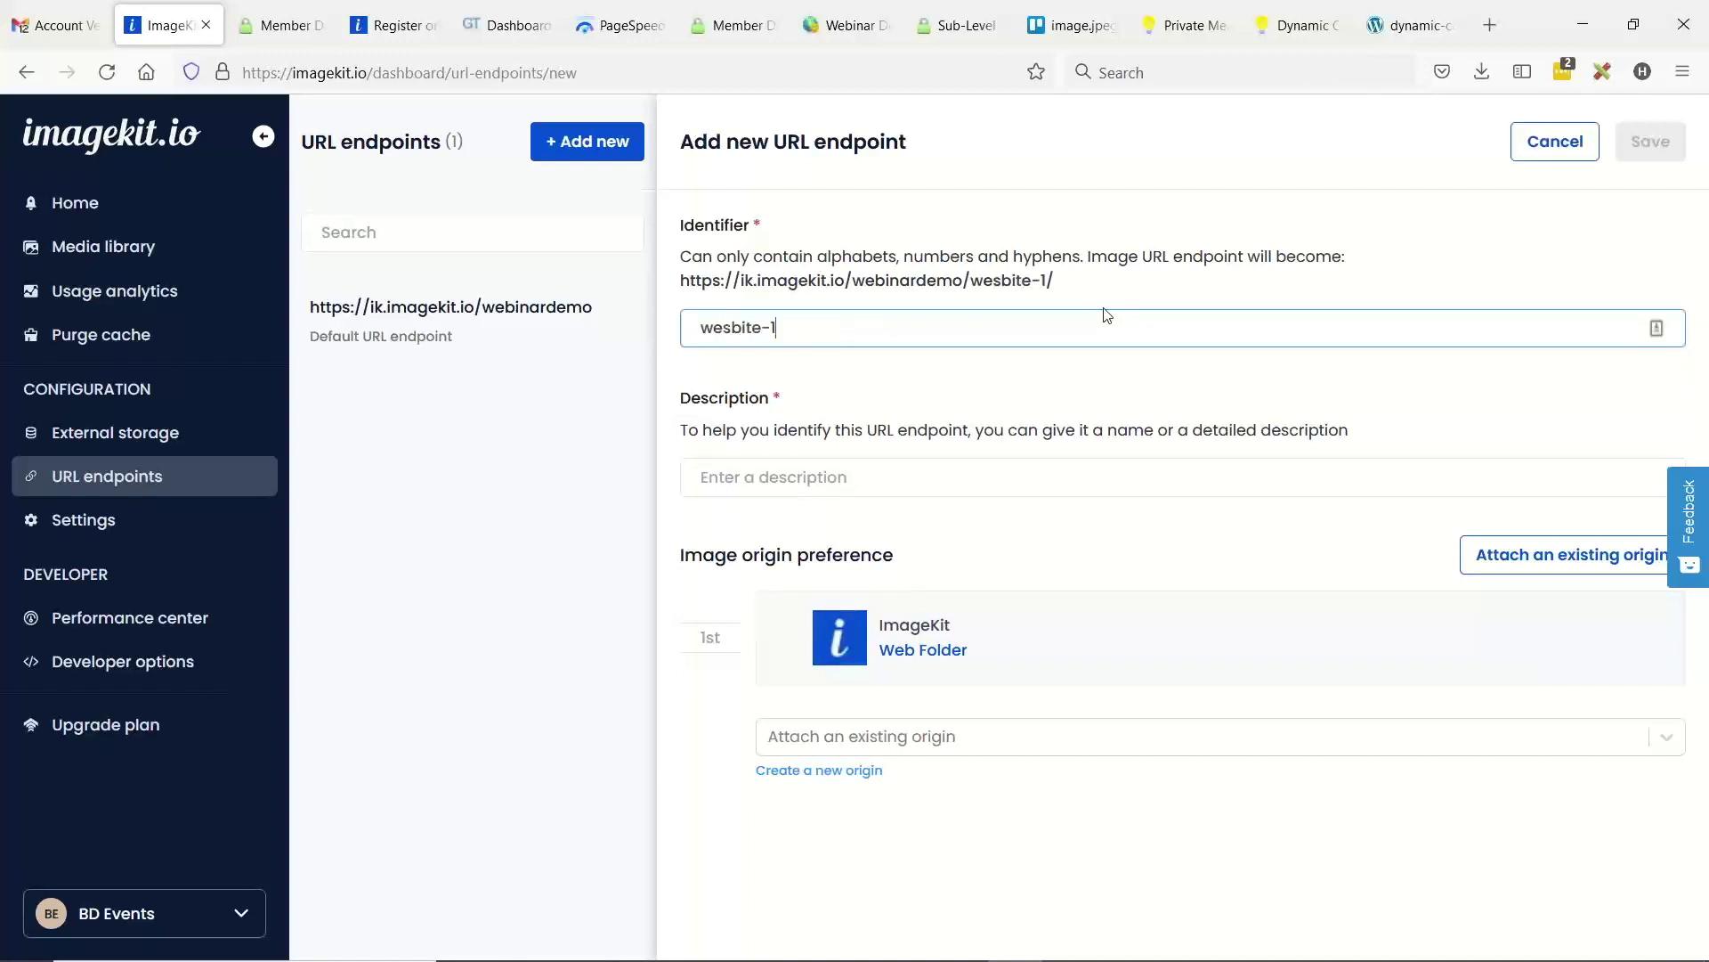
{"action": "left_click", "coordinate": [284, 25]}
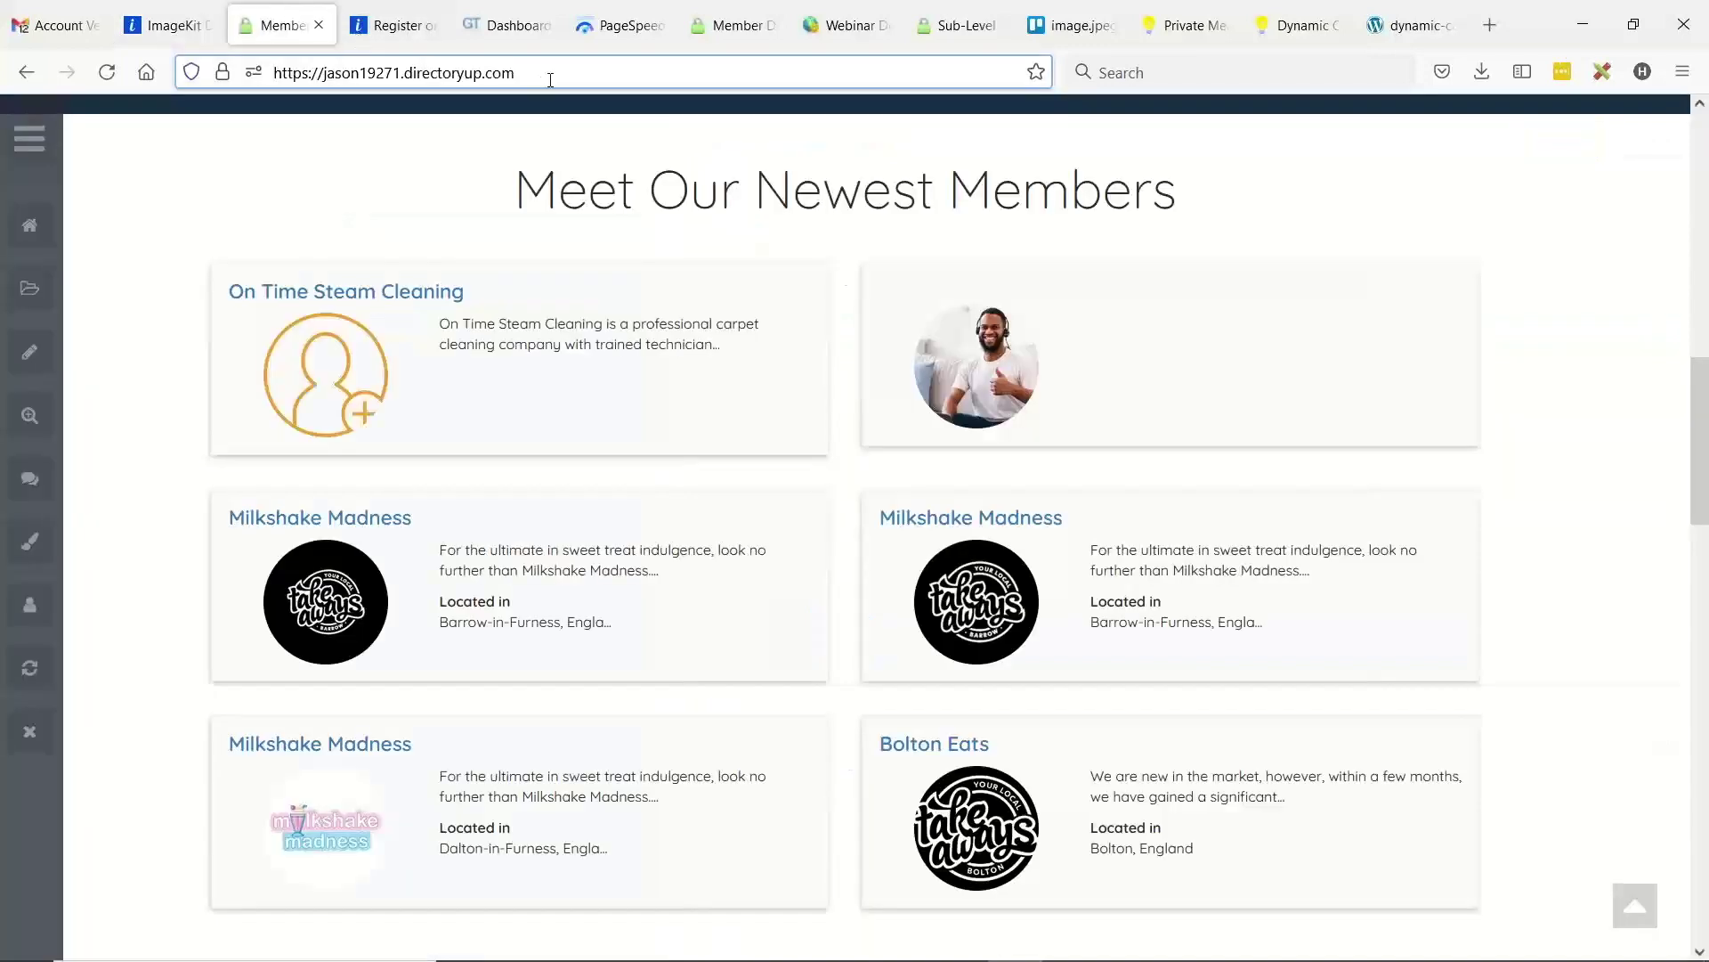
{"action": "left_click", "coordinate": [392, 72]}
{"action": "key", "text": "ctrl+c"}
{"action": "left_click", "coordinate": [164, 25]}
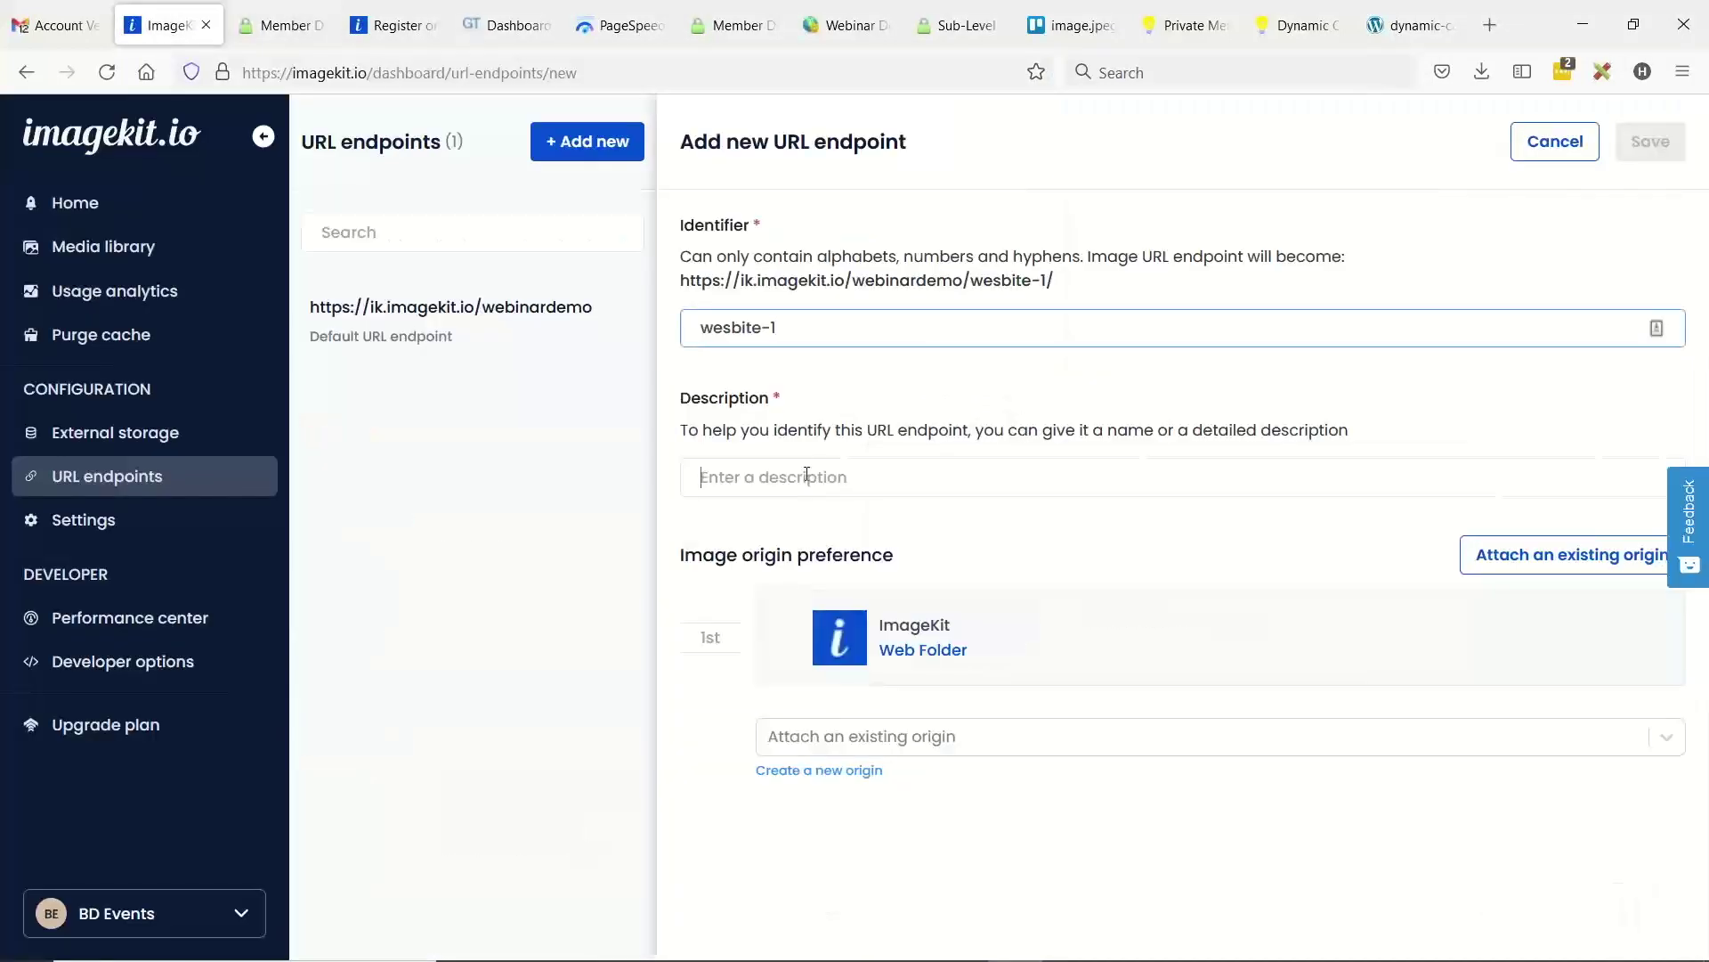
{"action": "left_click", "coordinate": [968, 475]}
{"action": "key", "text": "ctrl+v"}
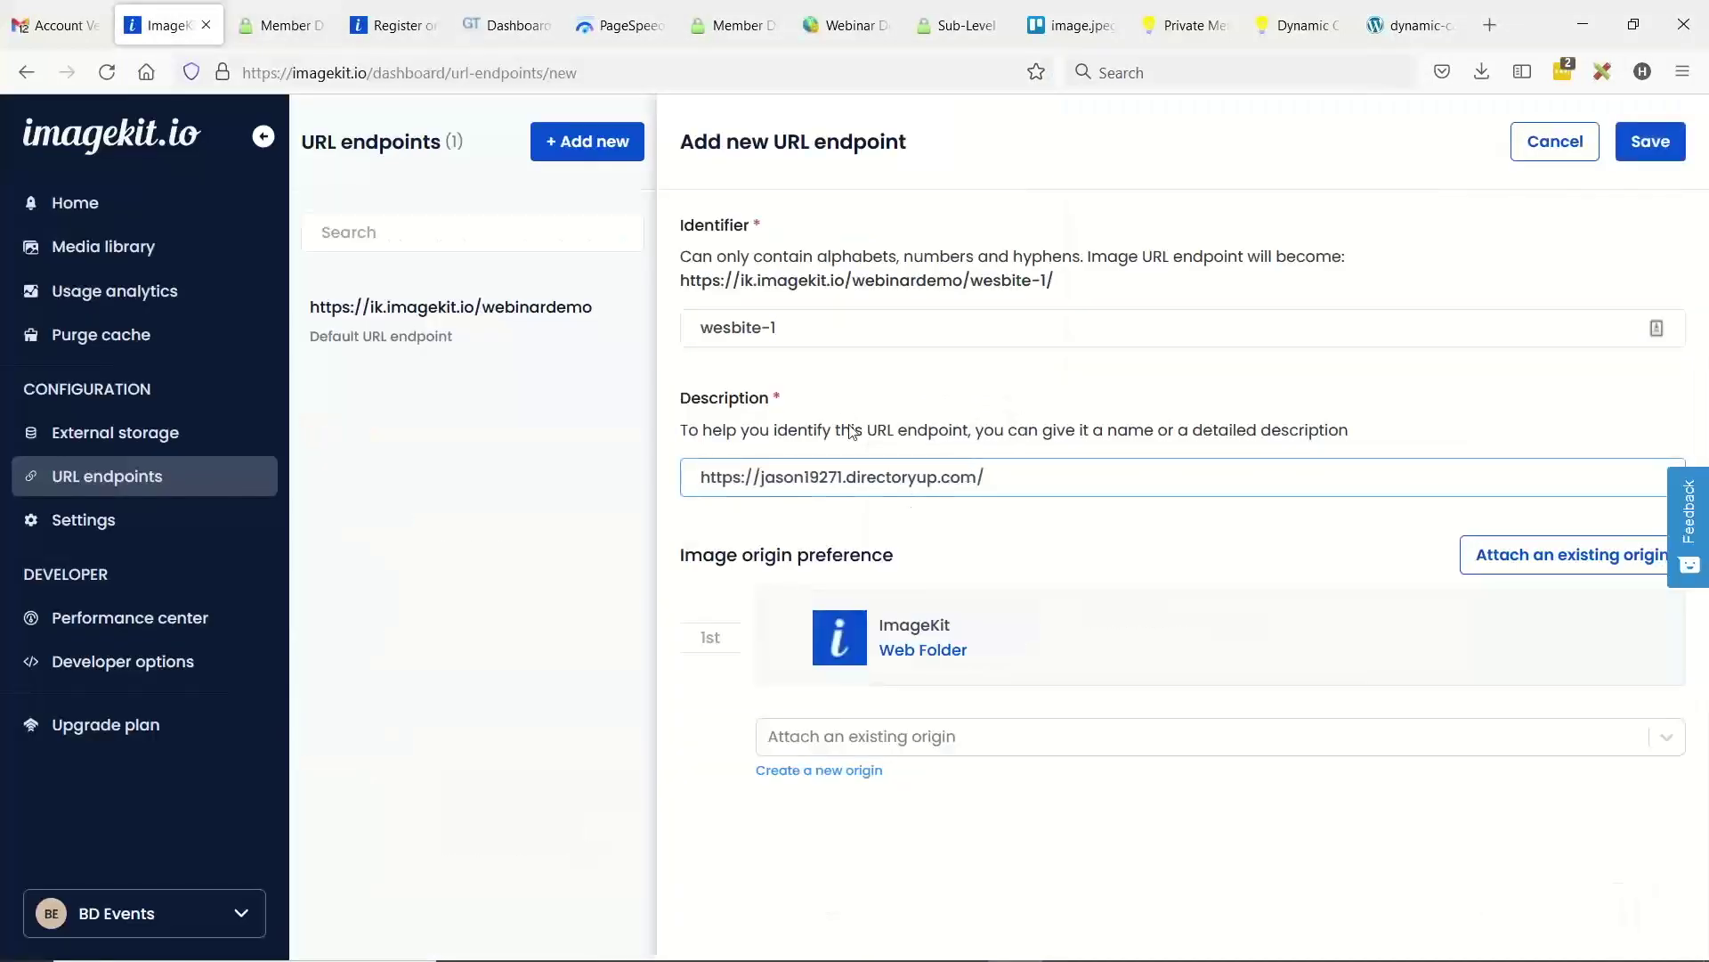
- Attach the existing jason19271 origin to the new URL endpoint and save the endpoint
{"action": "left_click", "coordinate": [1545, 561]}
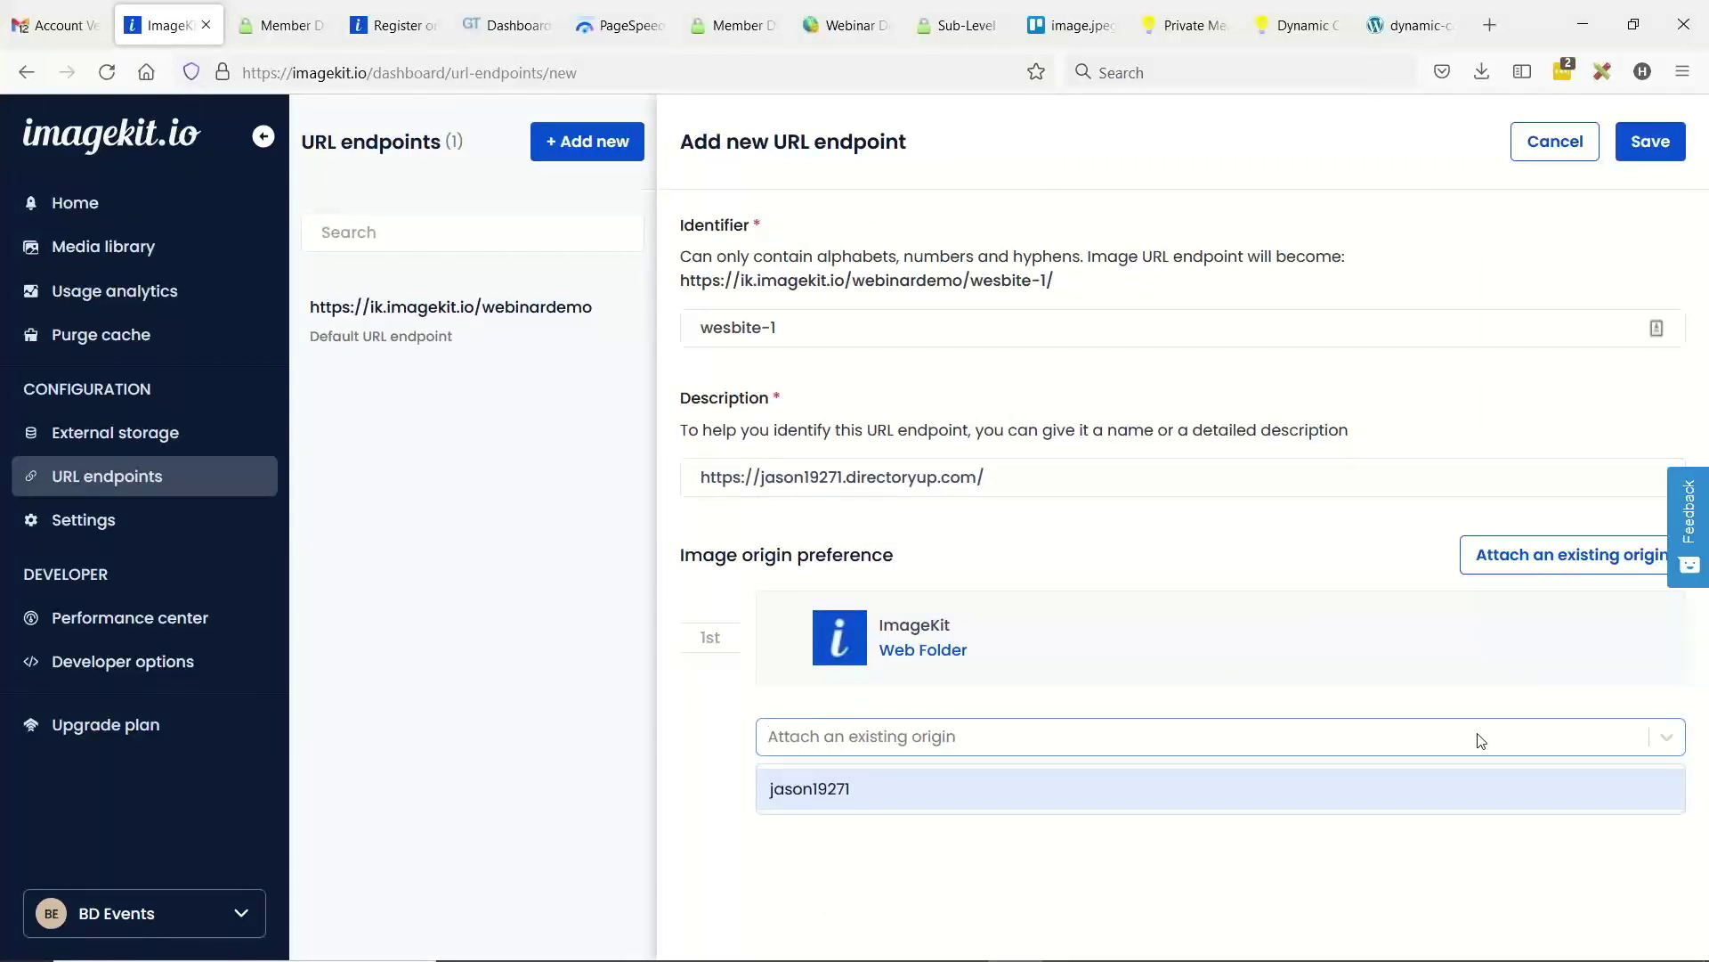
{"action": "left_click", "coordinate": [813, 797]}
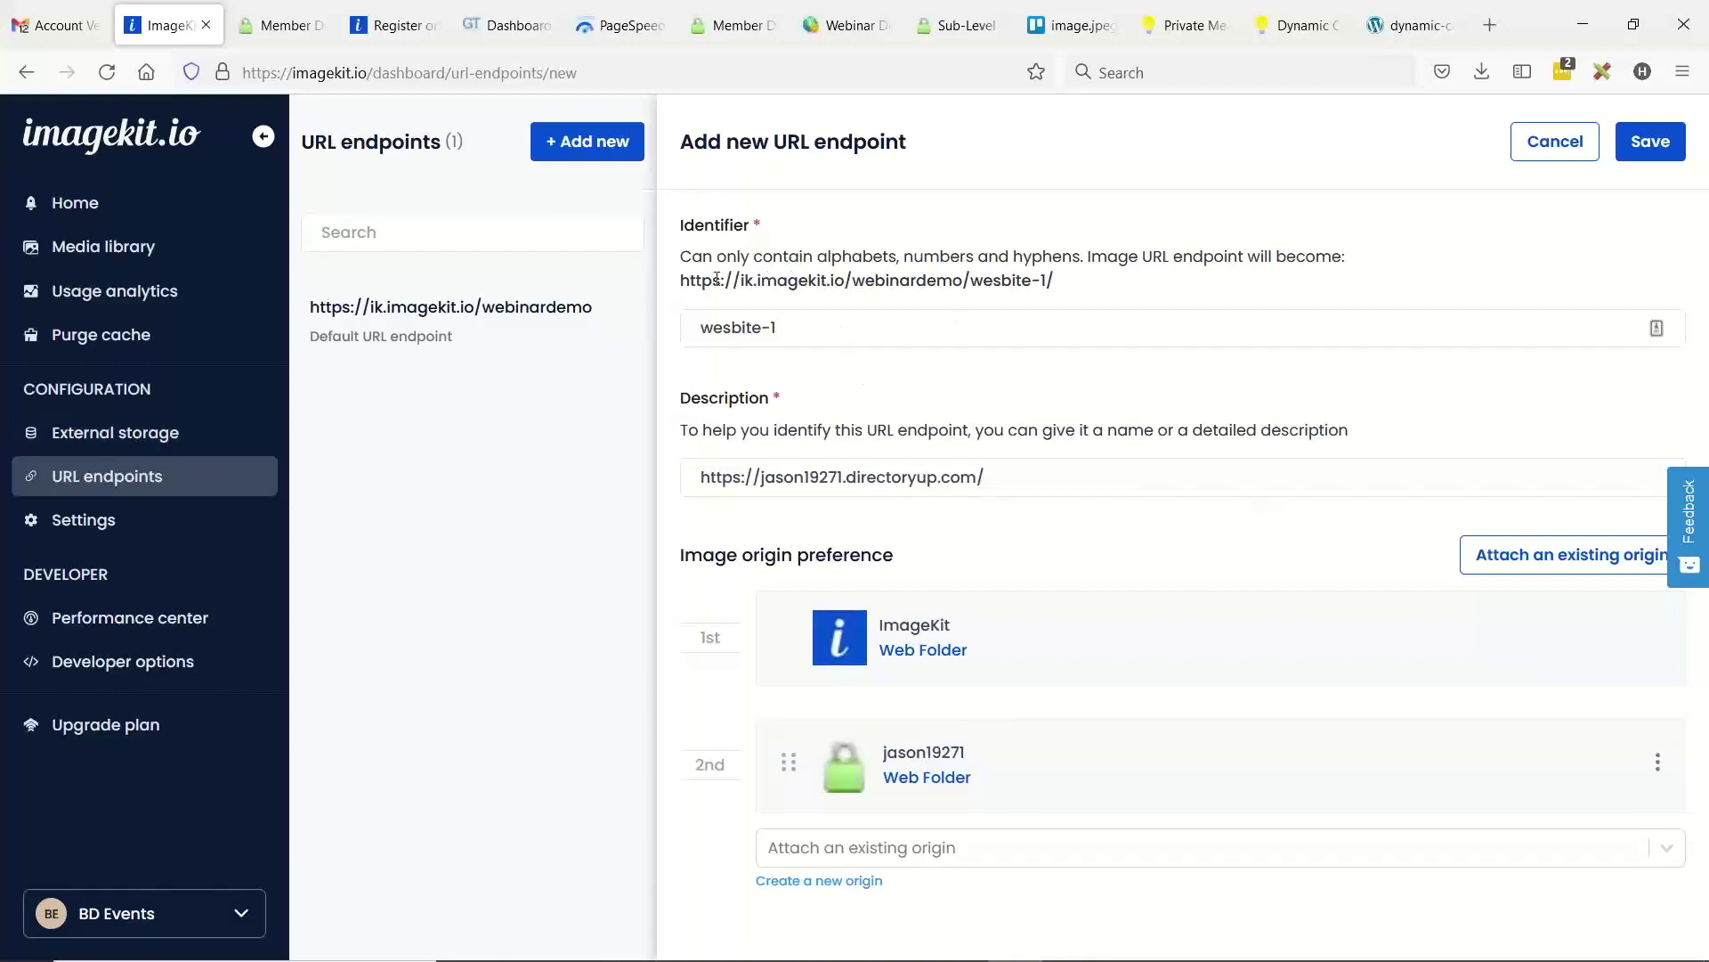
{"action": "left_click_drag", "start_coordinate": [683, 281], "coordinate": [1111, 294]}
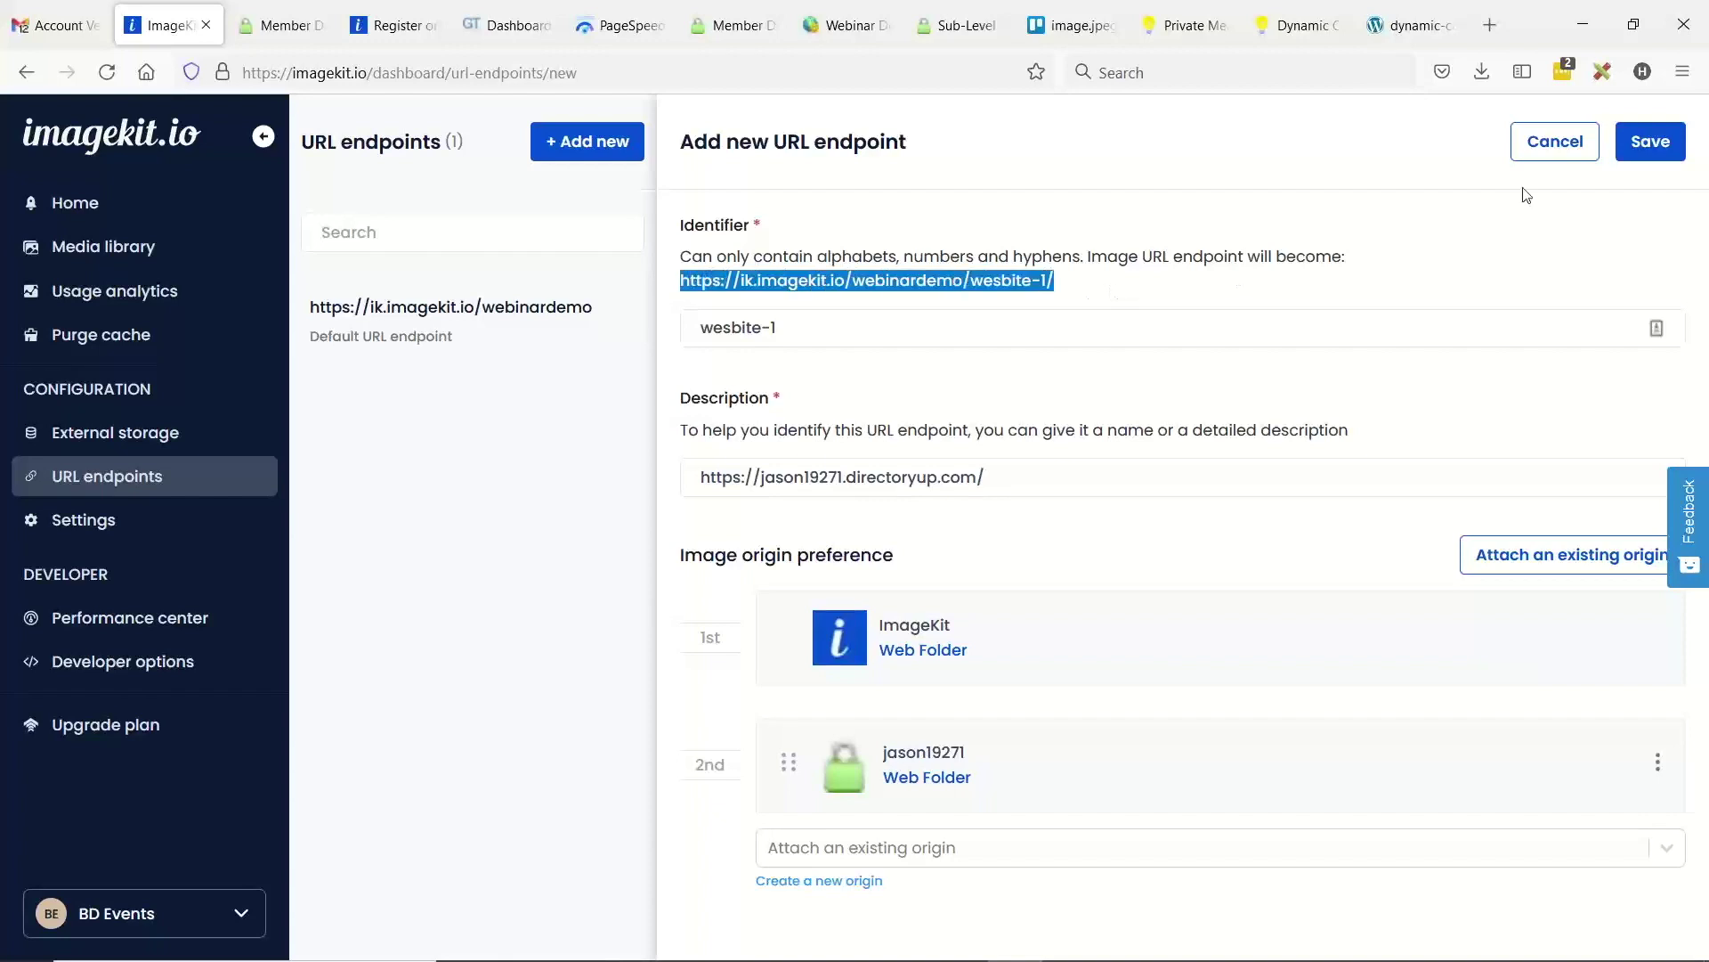
{"action": "left_click", "coordinate": [1638, 147]}
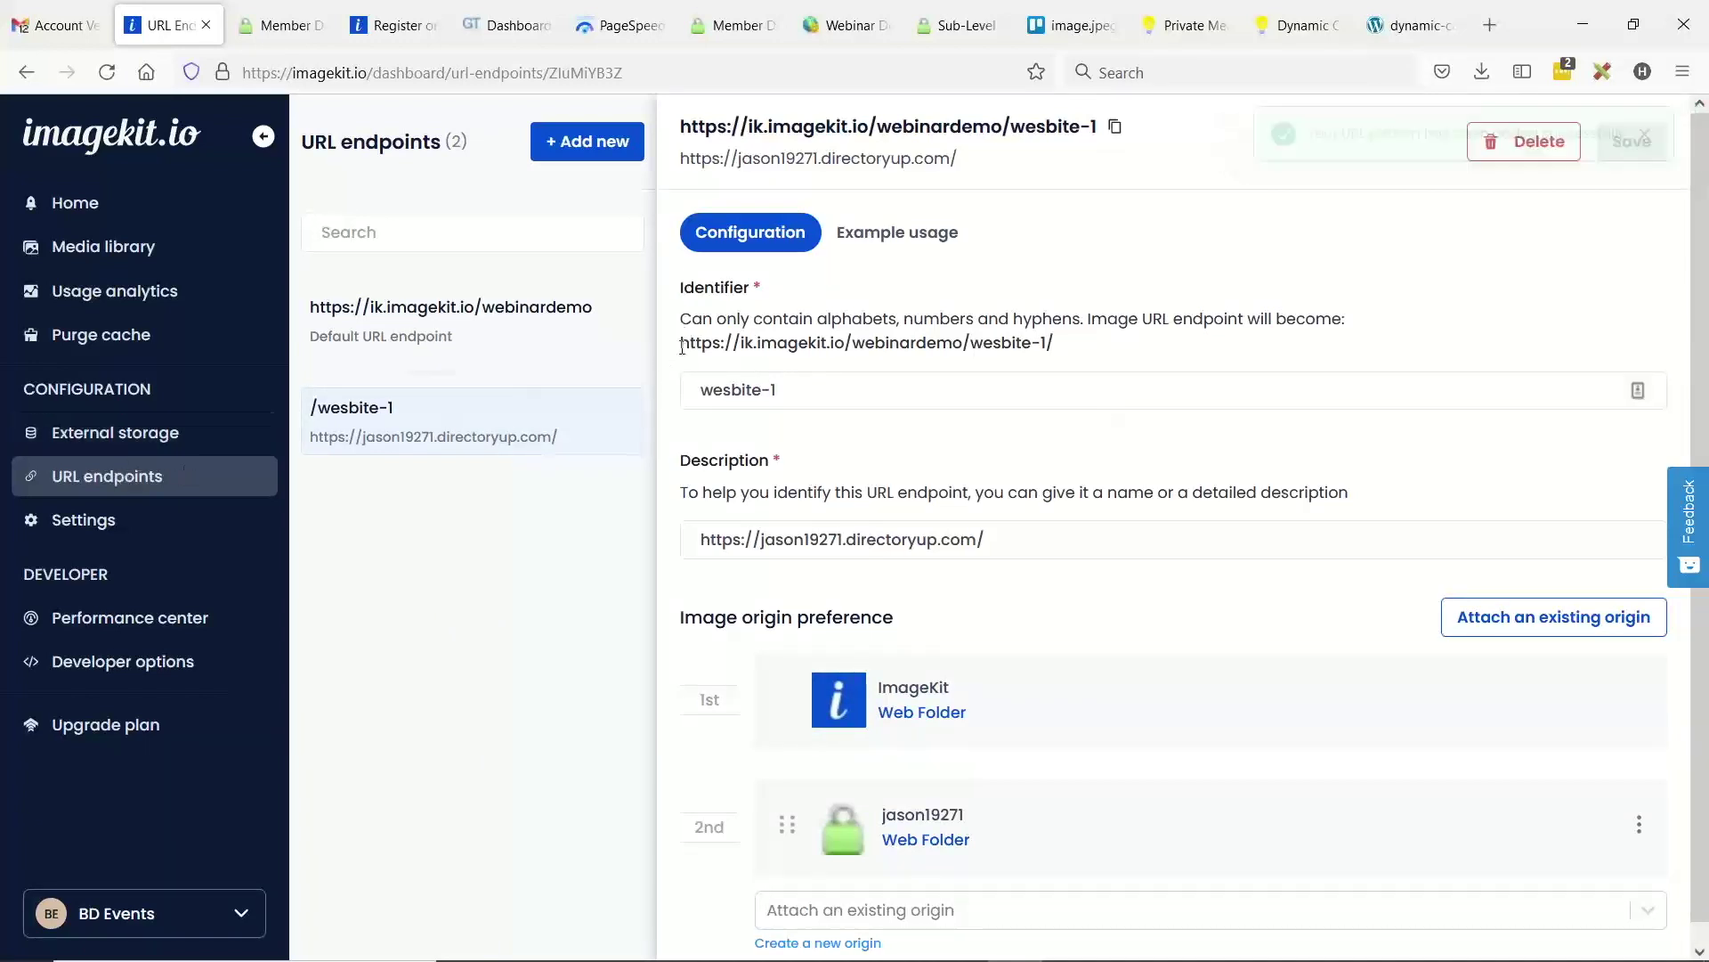
{"action": "left_click_drag", "start_coordinate": [681, 346], "coordinate": [1087, 357]}
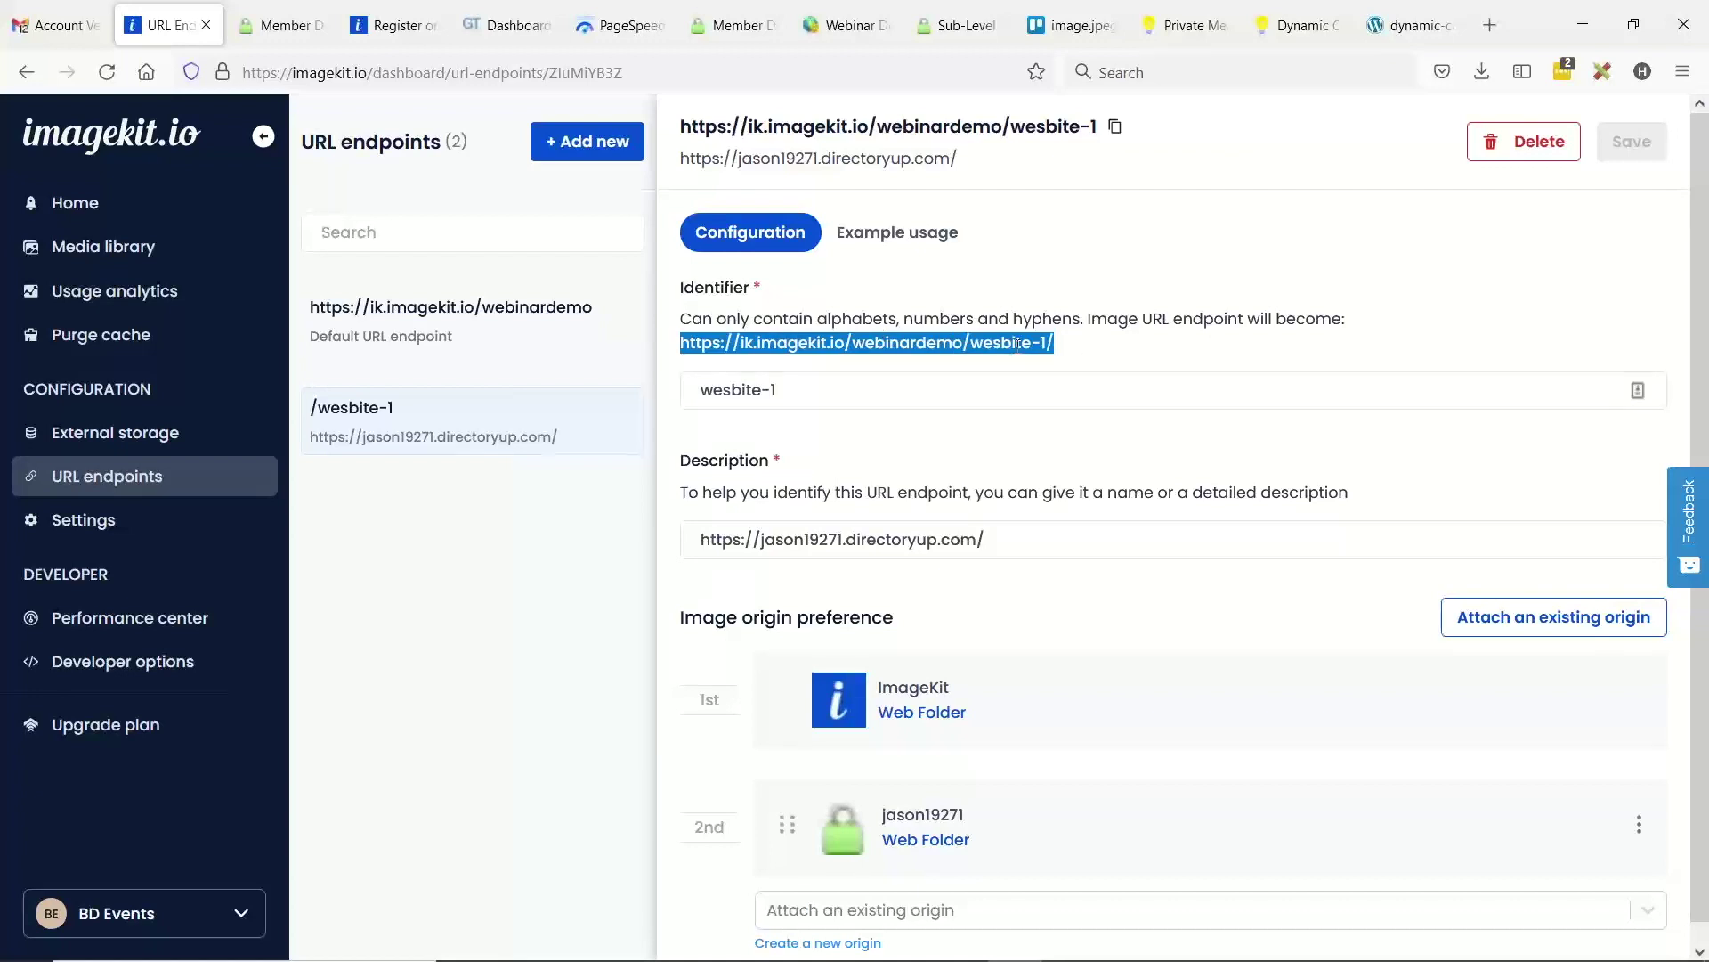
{"action": "scroll", "coordinate": [1014, 357], "scroll_direction": "down", "scroll_amount": 1}
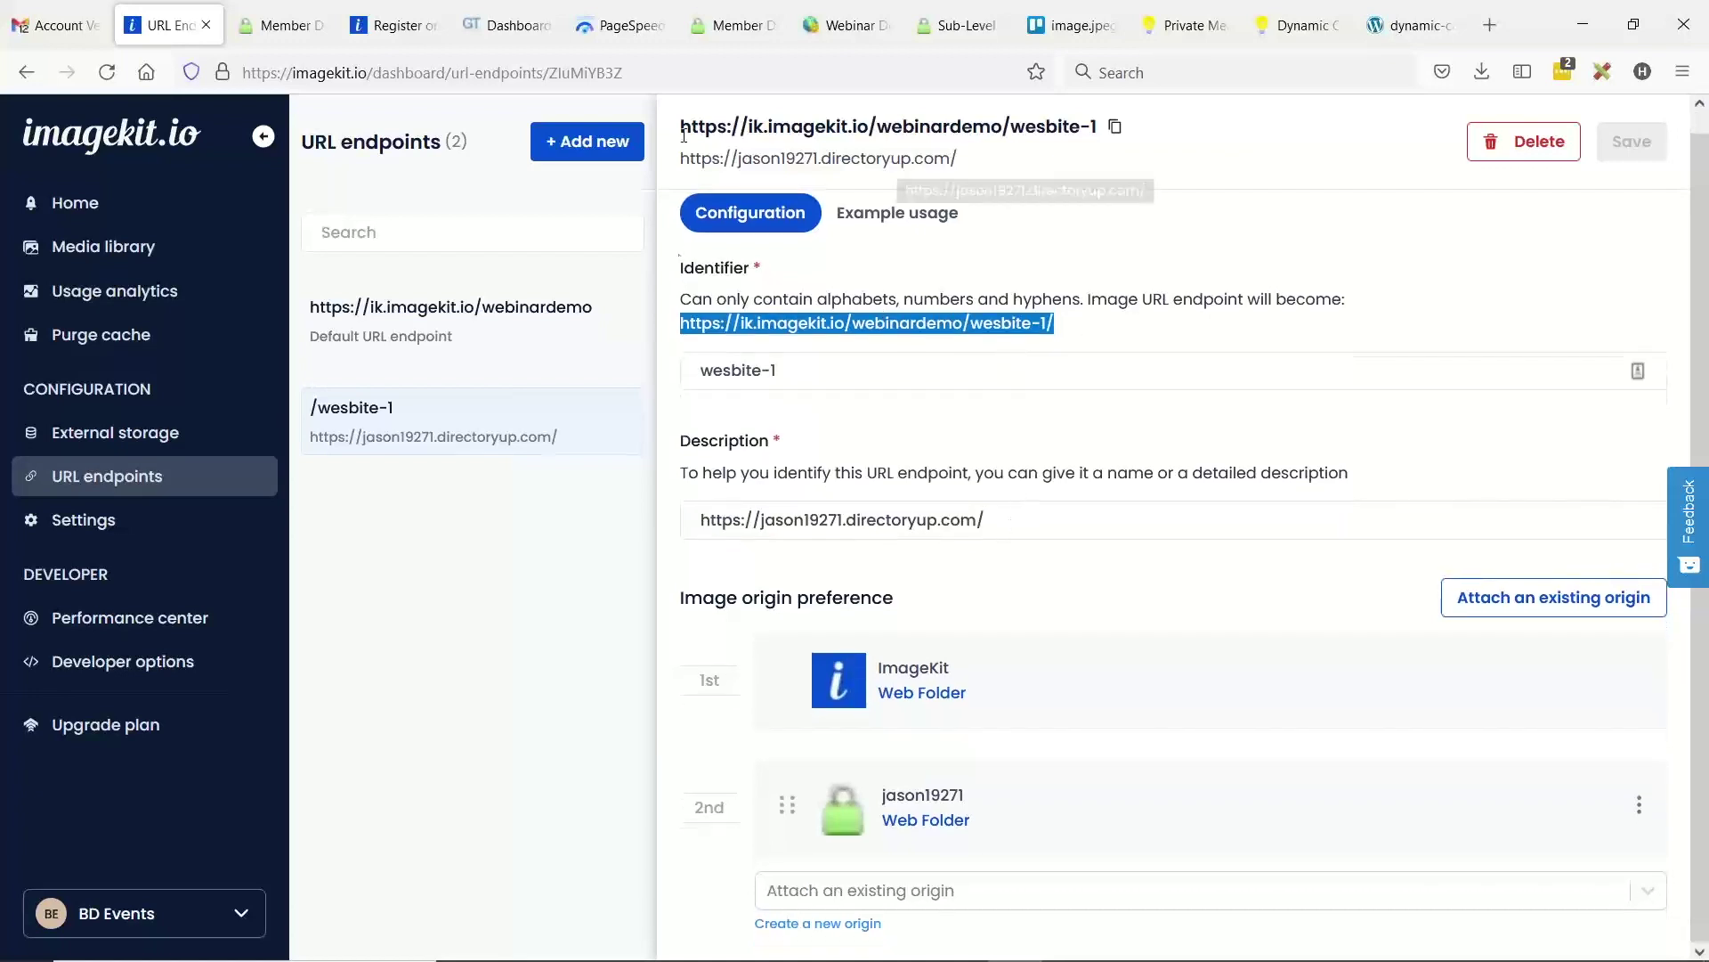
{"action": "left_click", "coordinate": [845, 25]}
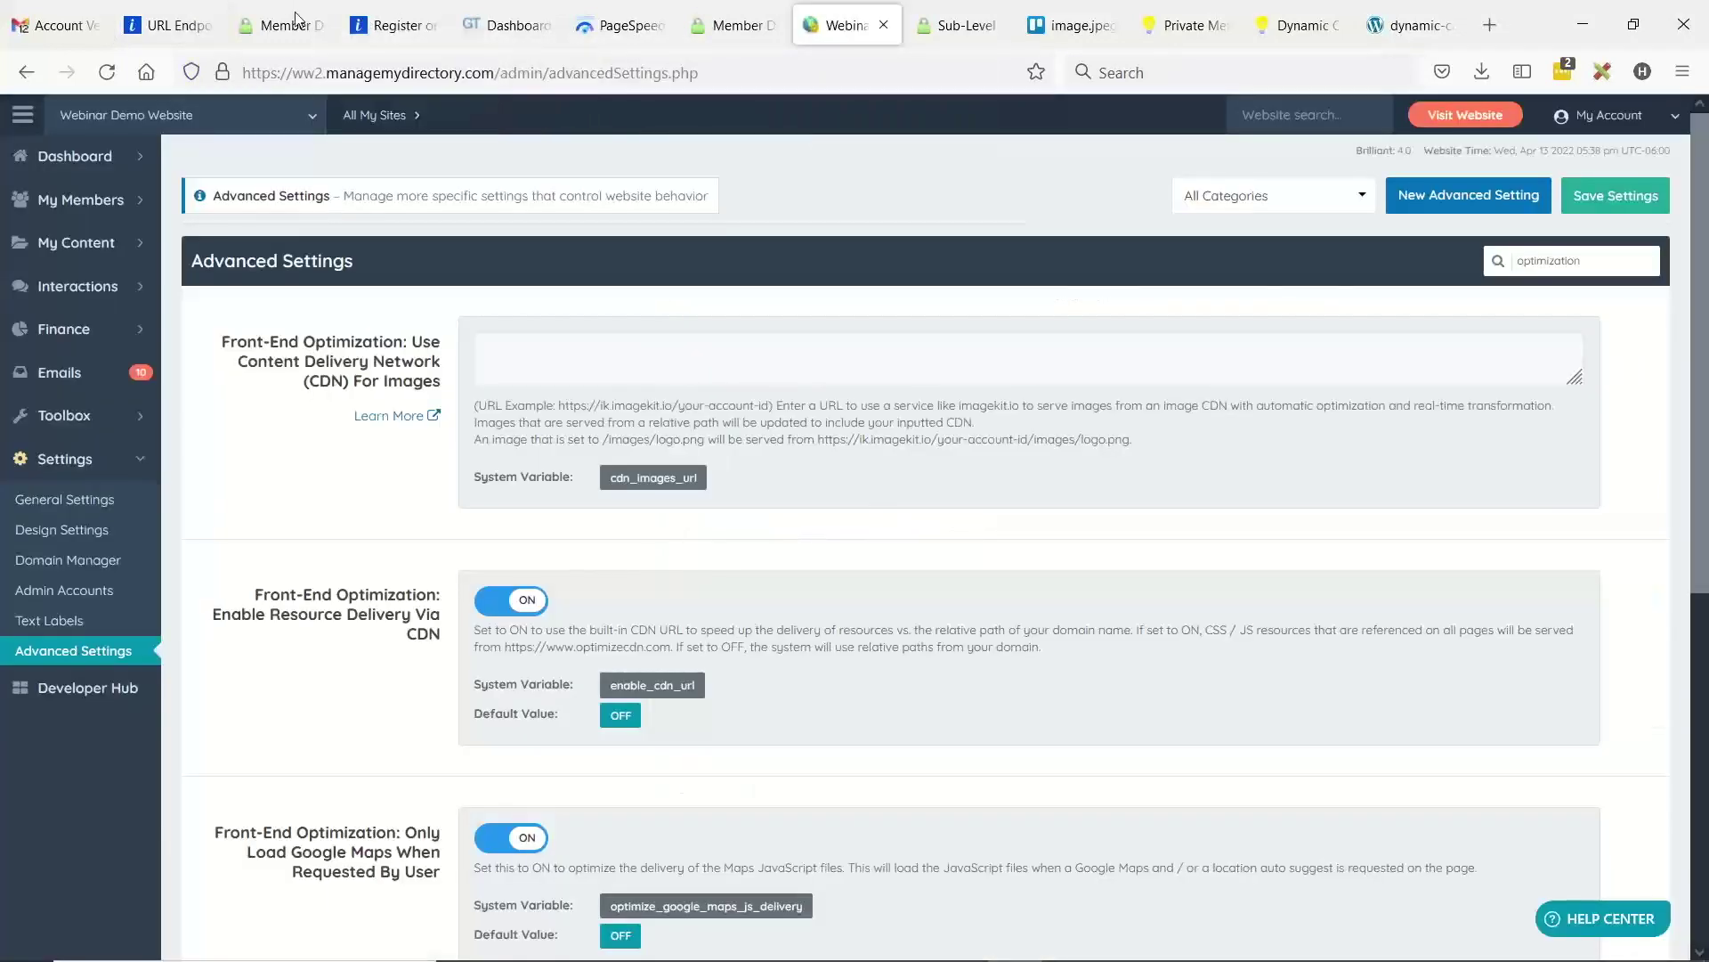
{"action": "left_click_drag", "start_coordinate": [846, 25], "coordinate": [289, 33]}
{"action": "left_click_drag", "start_coordinate": [1589, 260], "coordinate": [1469, 259]}
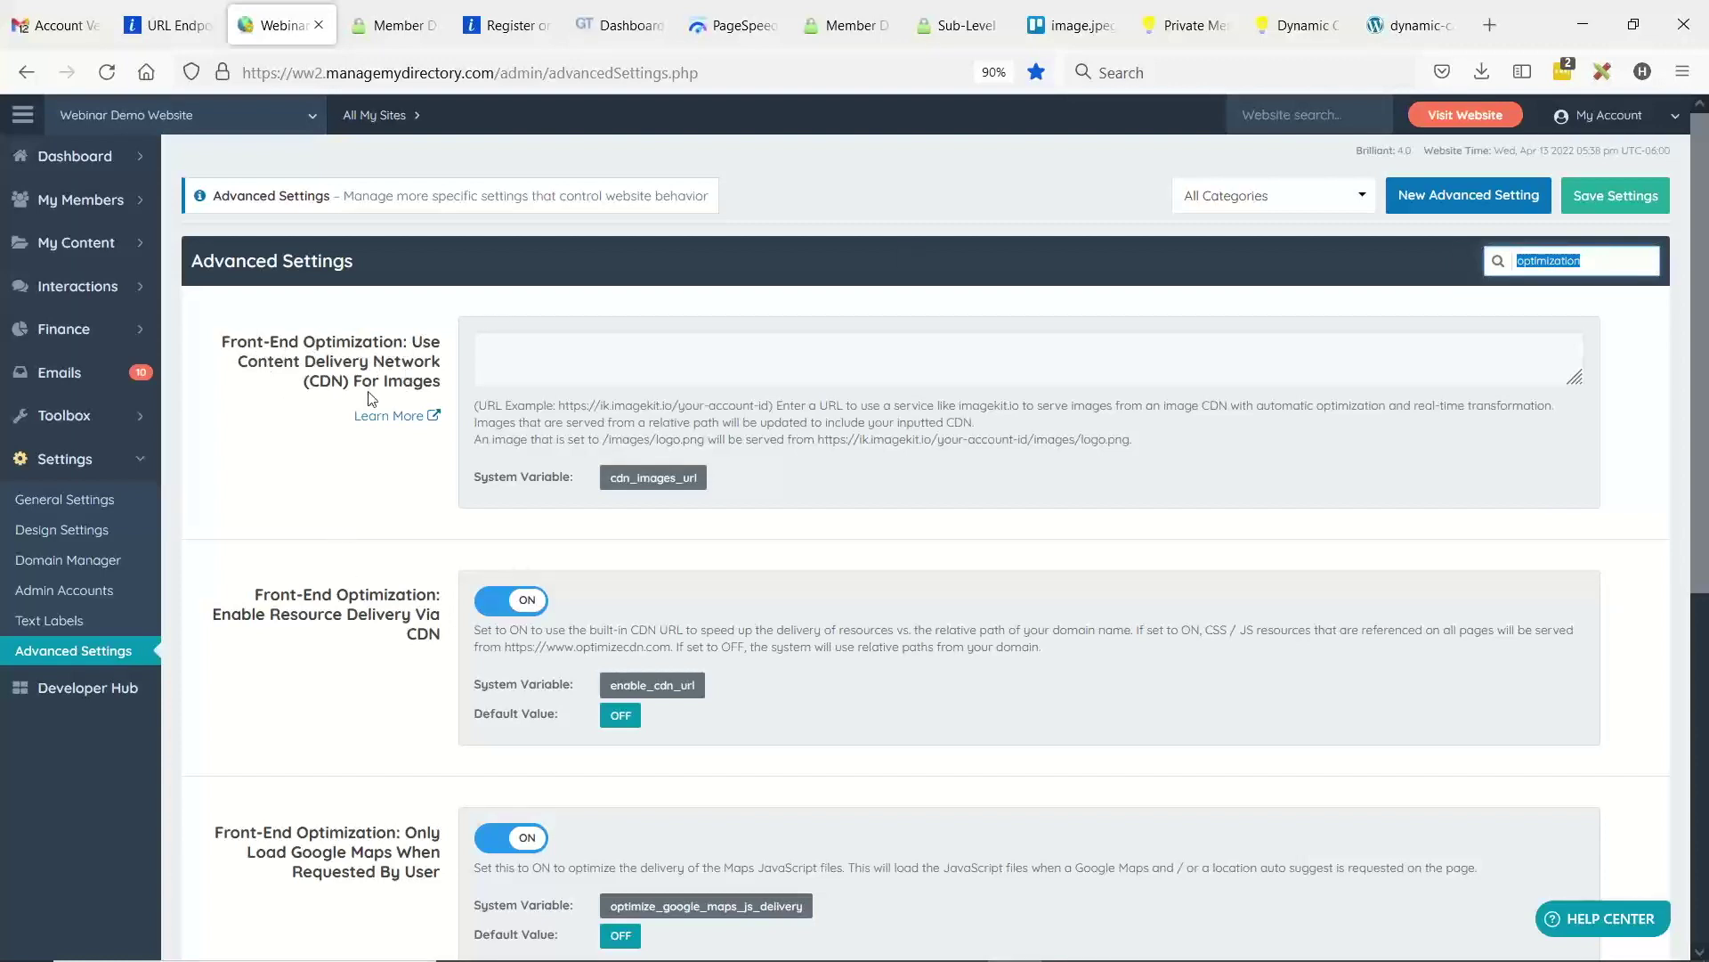
{"action": "left_click", "coordinate": [556, 361]}
{"action": "key", "text": "ctrl+v"}
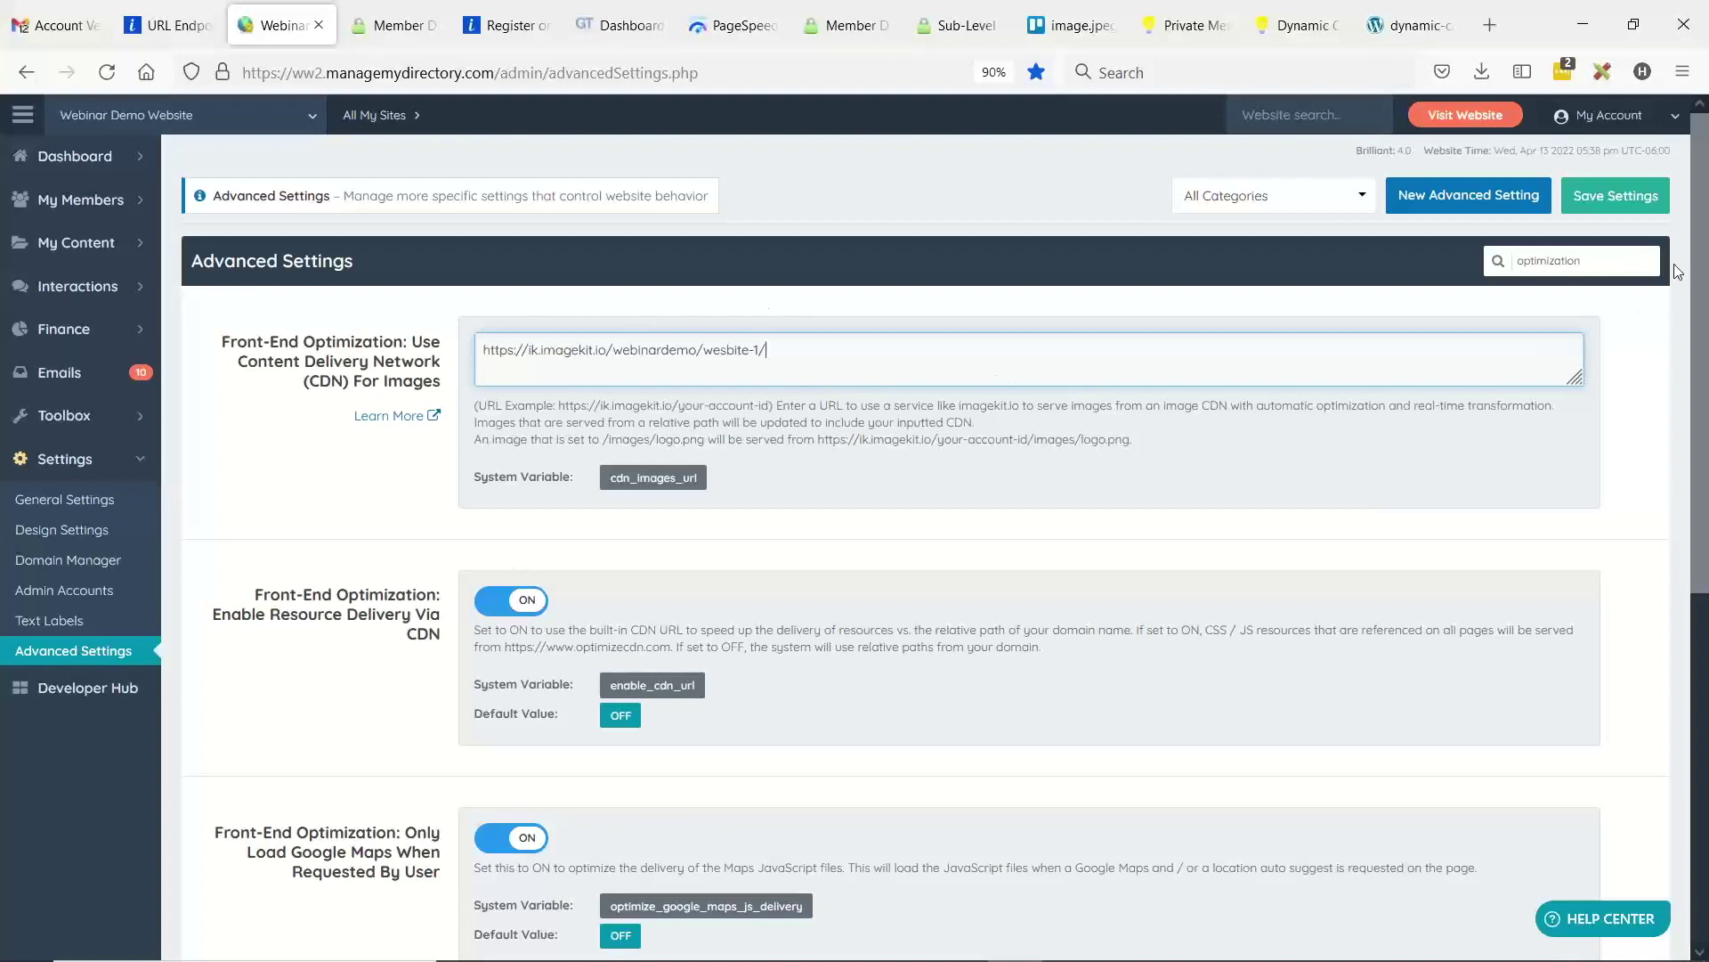
- Save the advanced settings and duplicate the tab showing the directory's home page
{"action": "left_click", "coordinate": [1600, 199]}
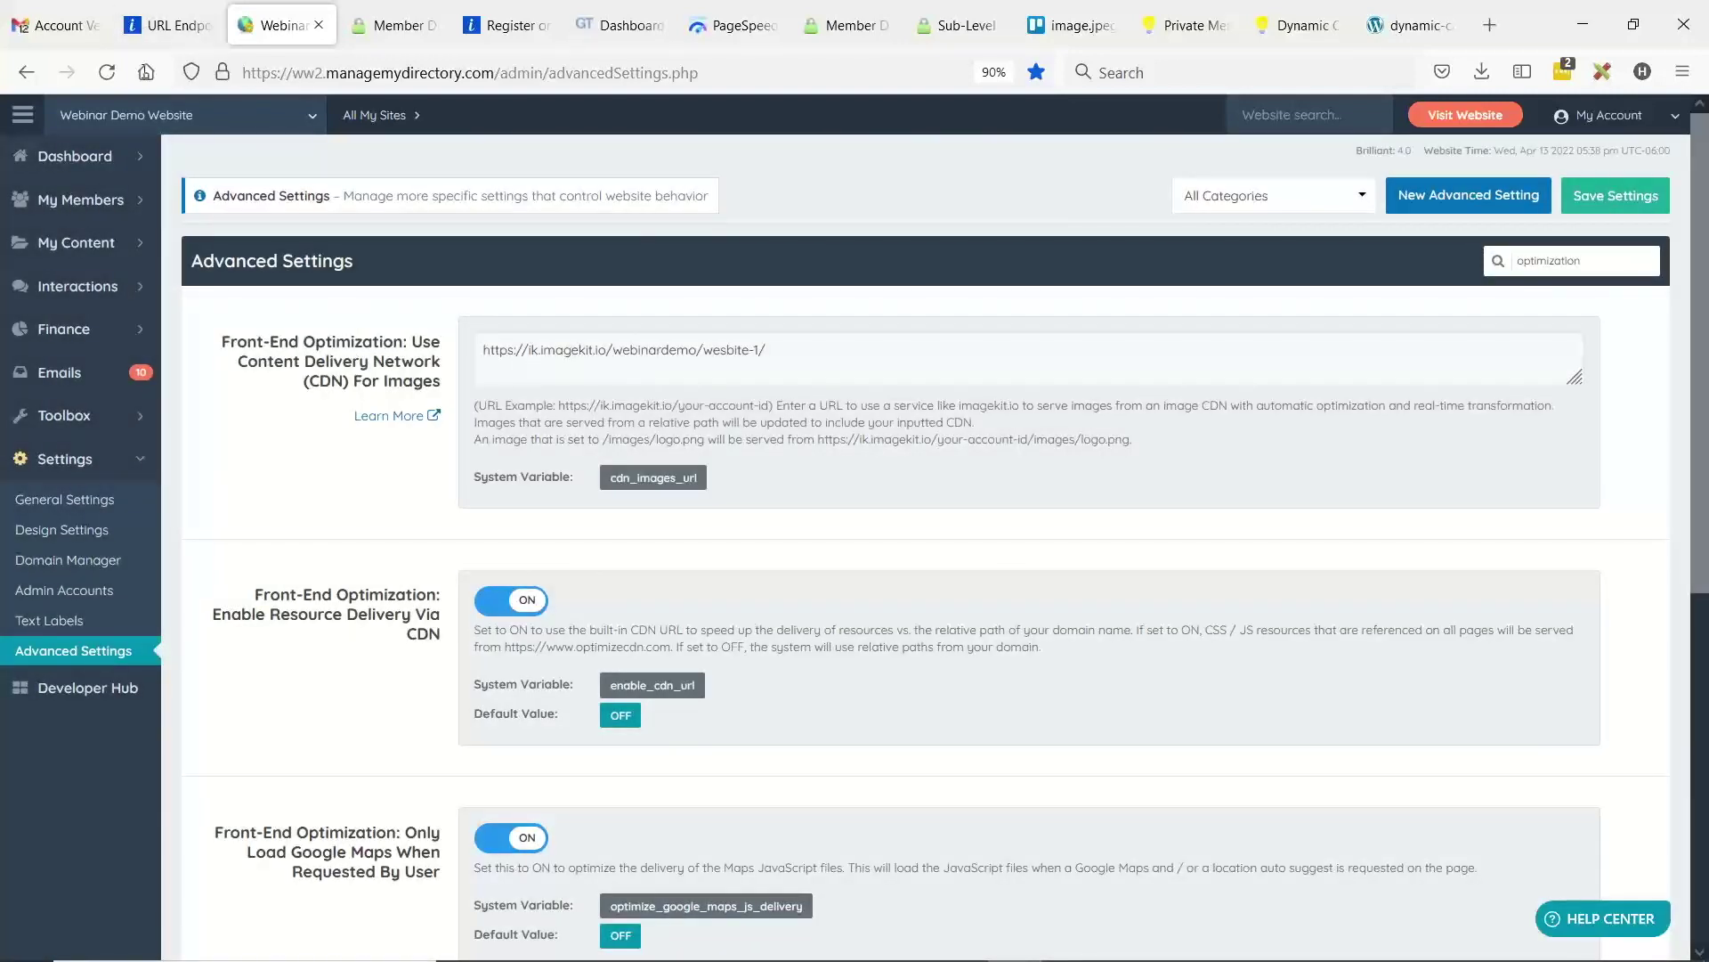
{"action": "left_click", "coordinate": [392, 27]}
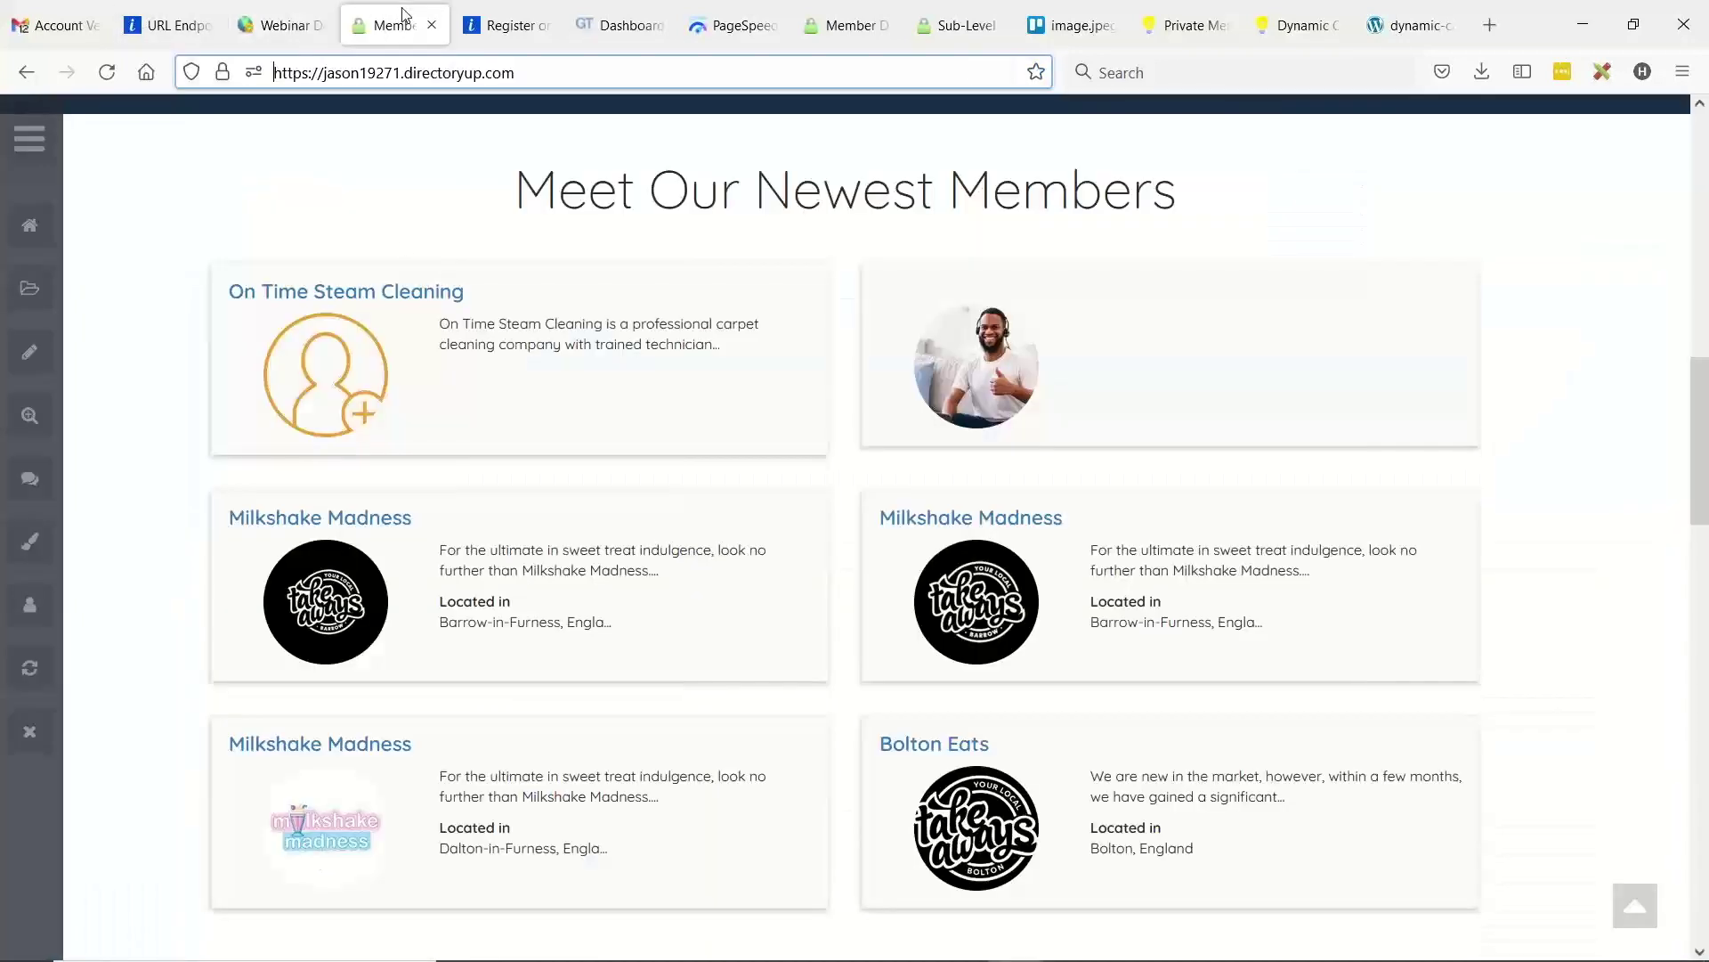
{"action": "right_click", "coordinate": [373, 26]}
{"action": "left_click", "coordinate": [427, 179]}
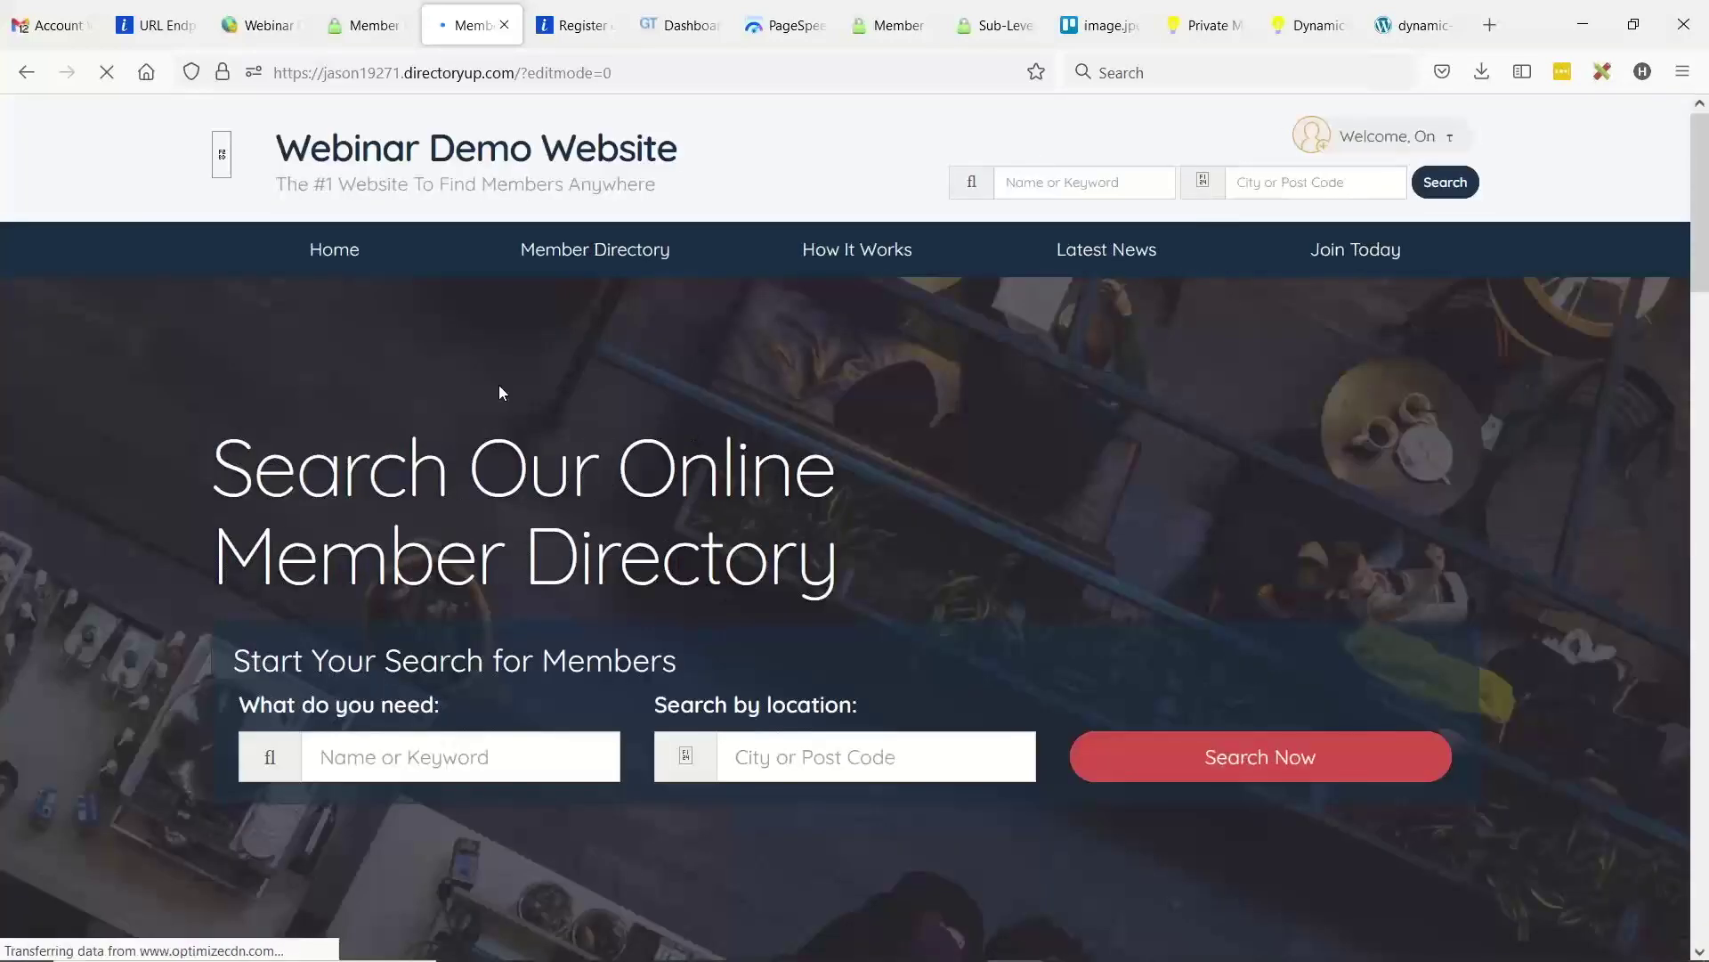
- Inspect the second newest member's photo in the page source and examine the image's source URL
{"action": "scroll", "coordinate": [801, 333], "scroll_direction": "down", "scroll_amount": 10}
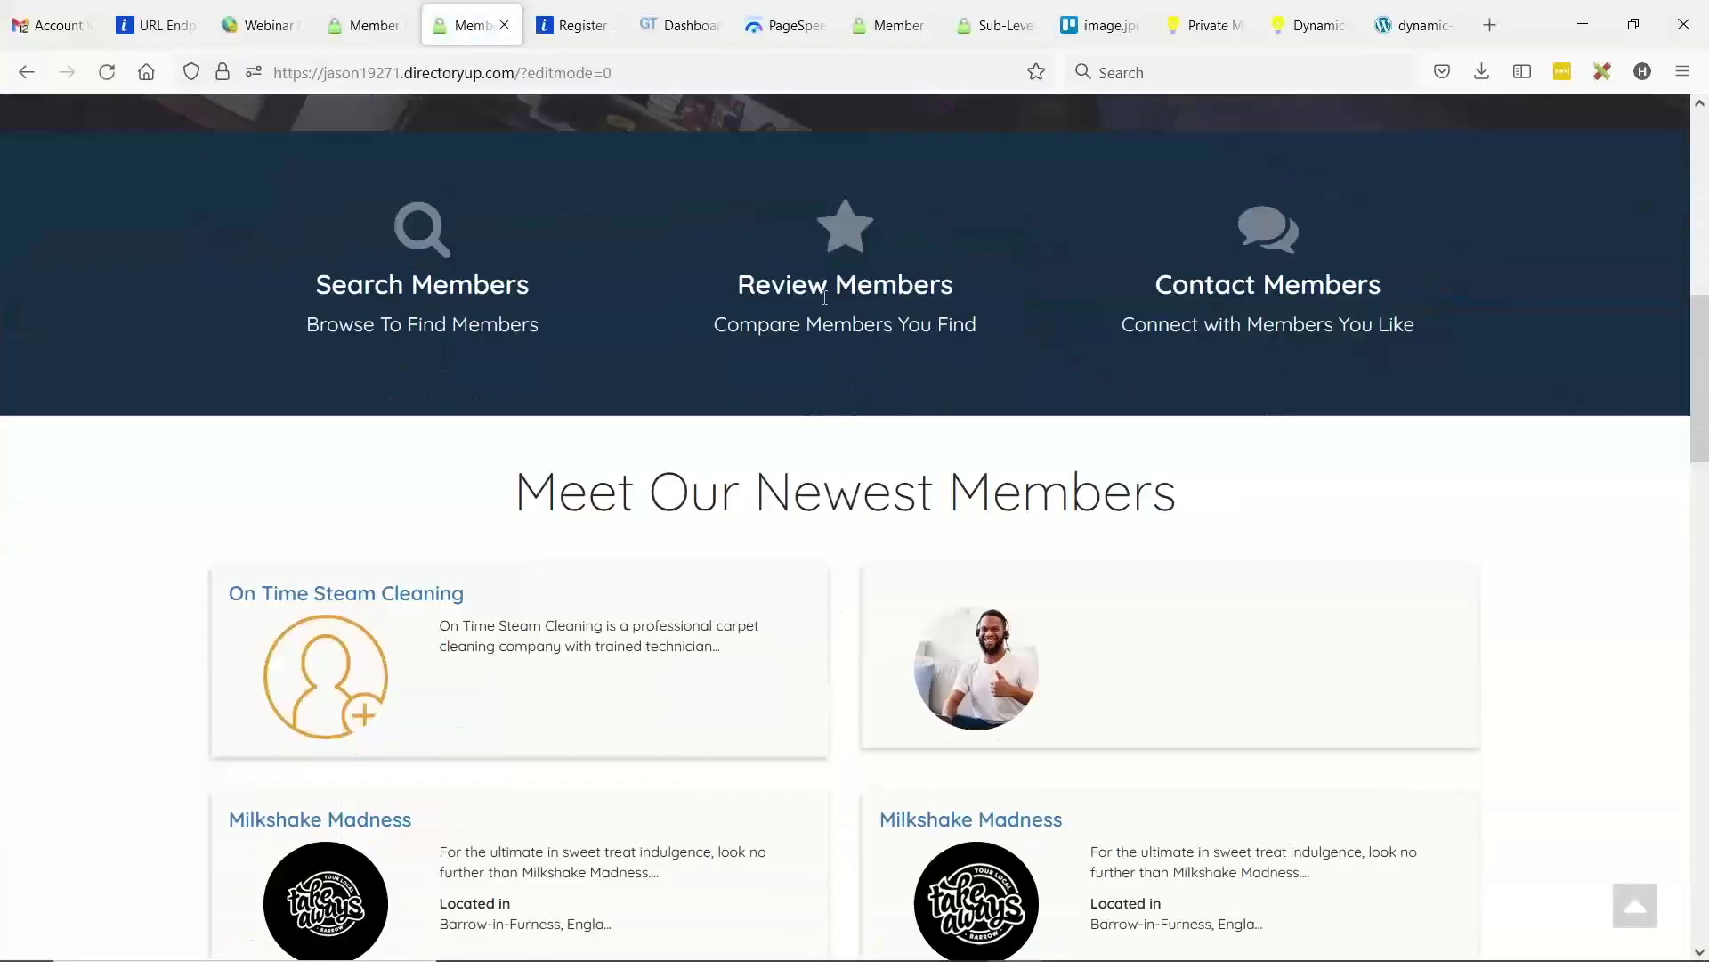
{"action": "right_click", "coordinate": [997, 467]}
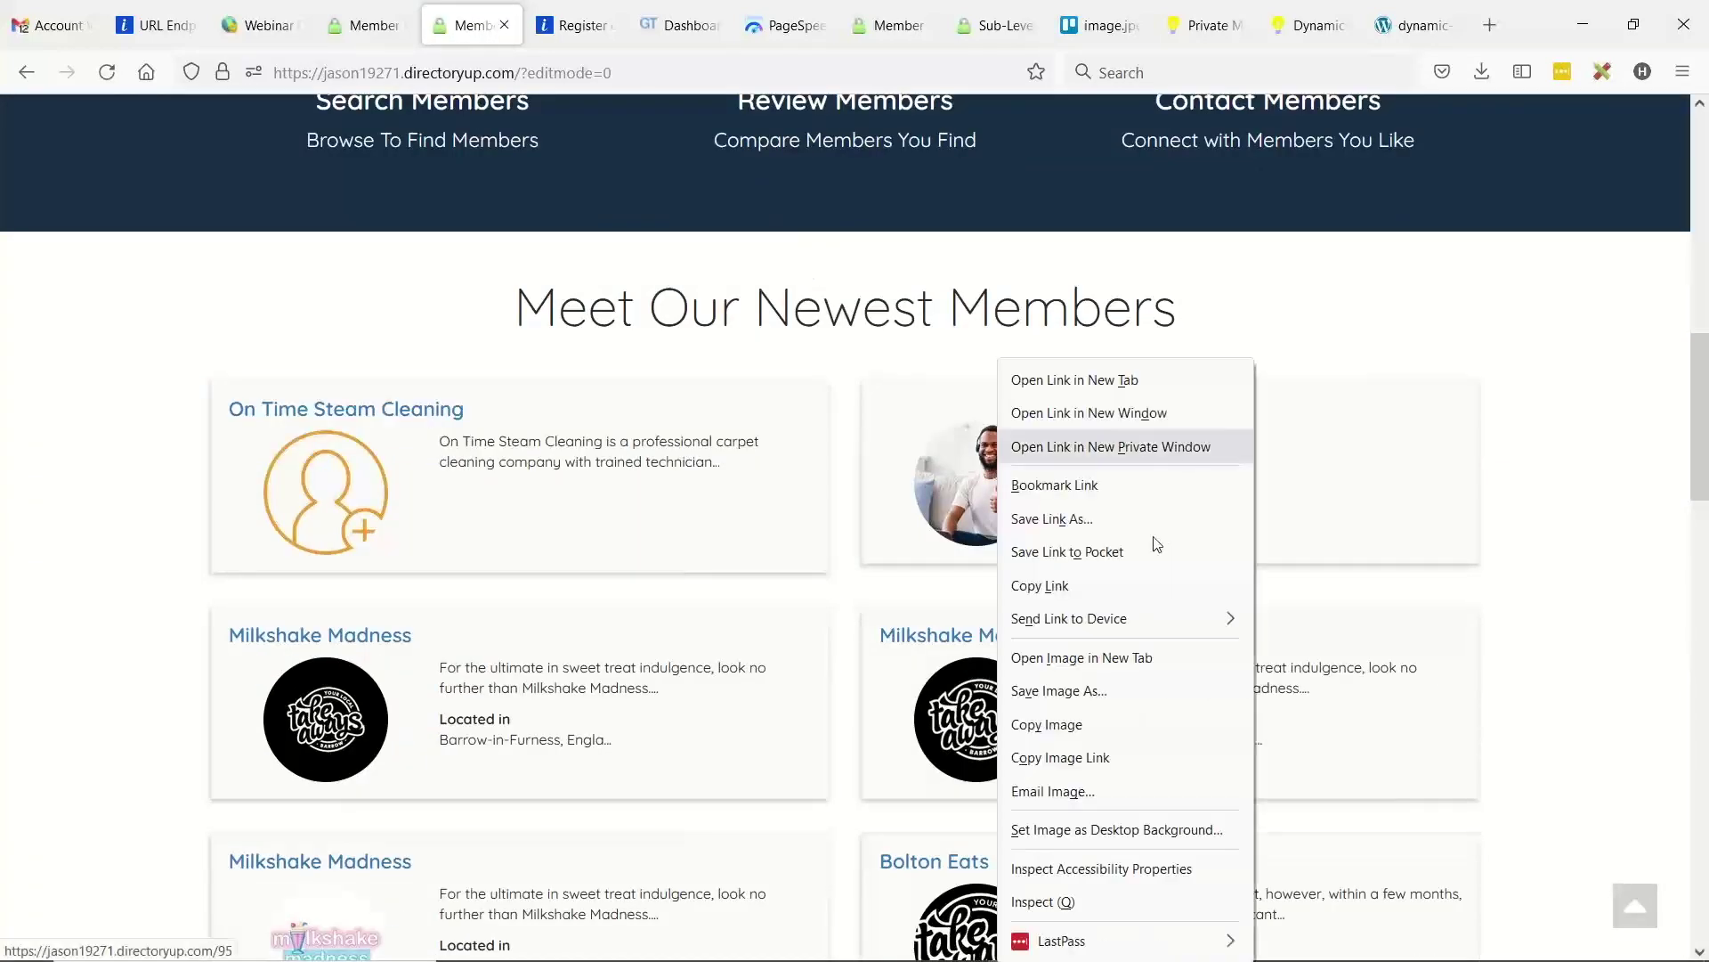
{"action": "left_click", "coordinate": [1088, 899]}
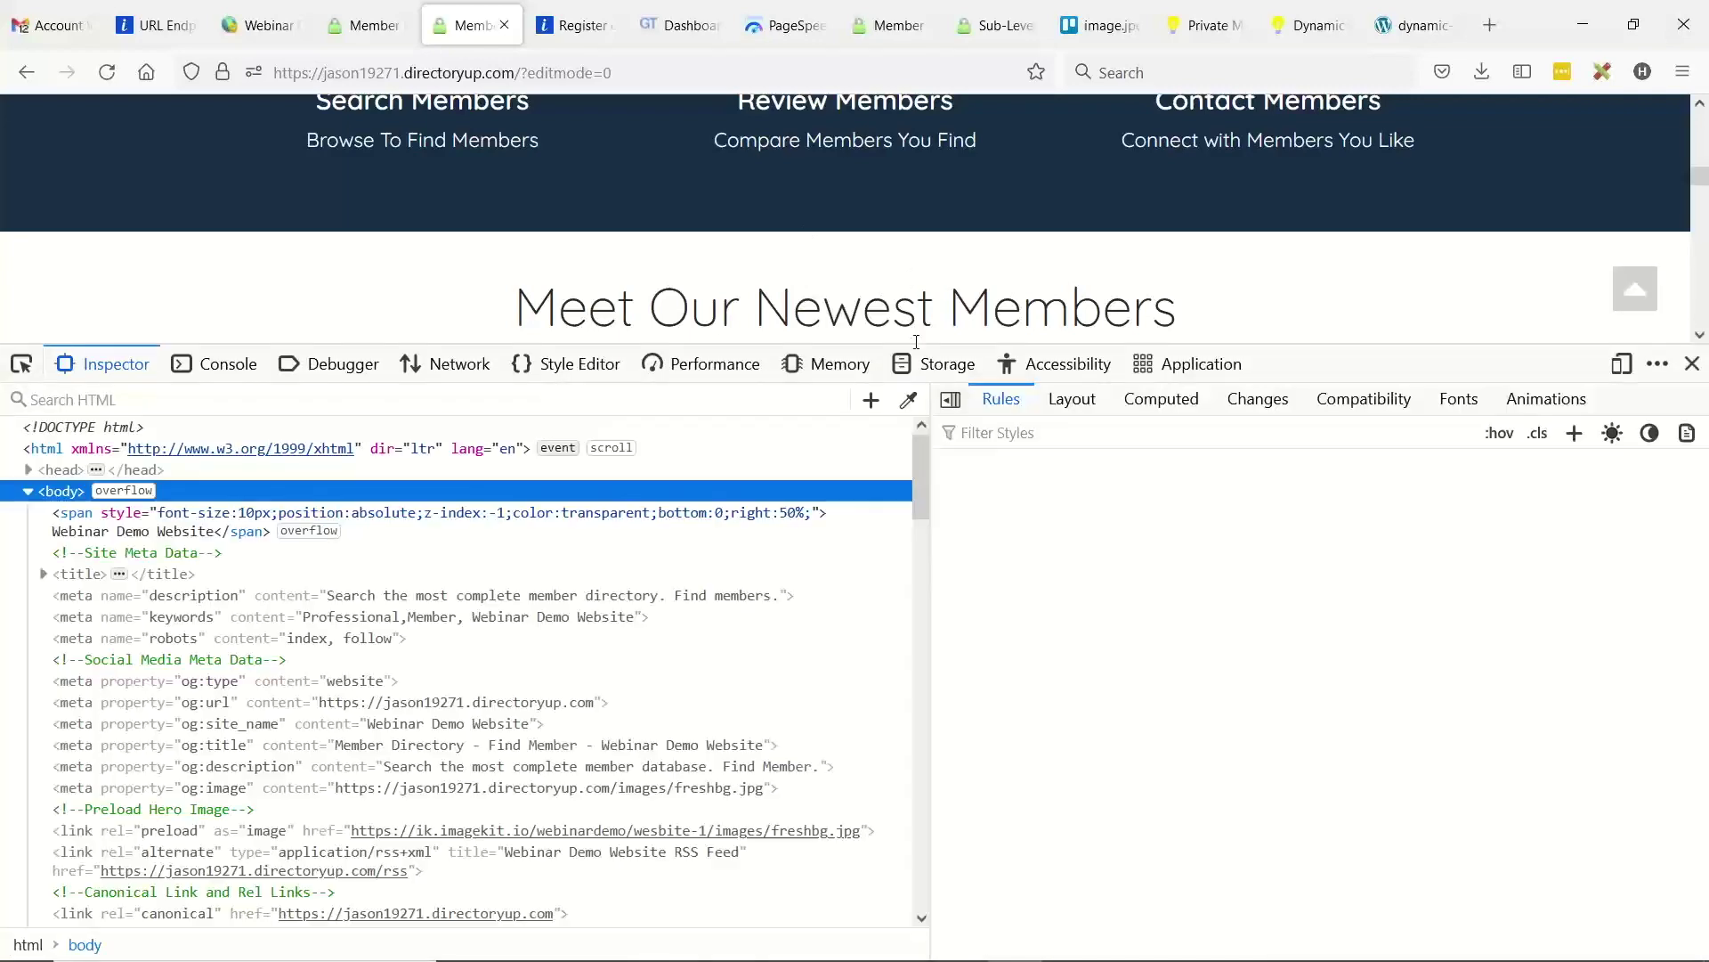
{"action": "left_click_drag", "start_coordinate": [935, 345], "coordinate": [934, 560]}
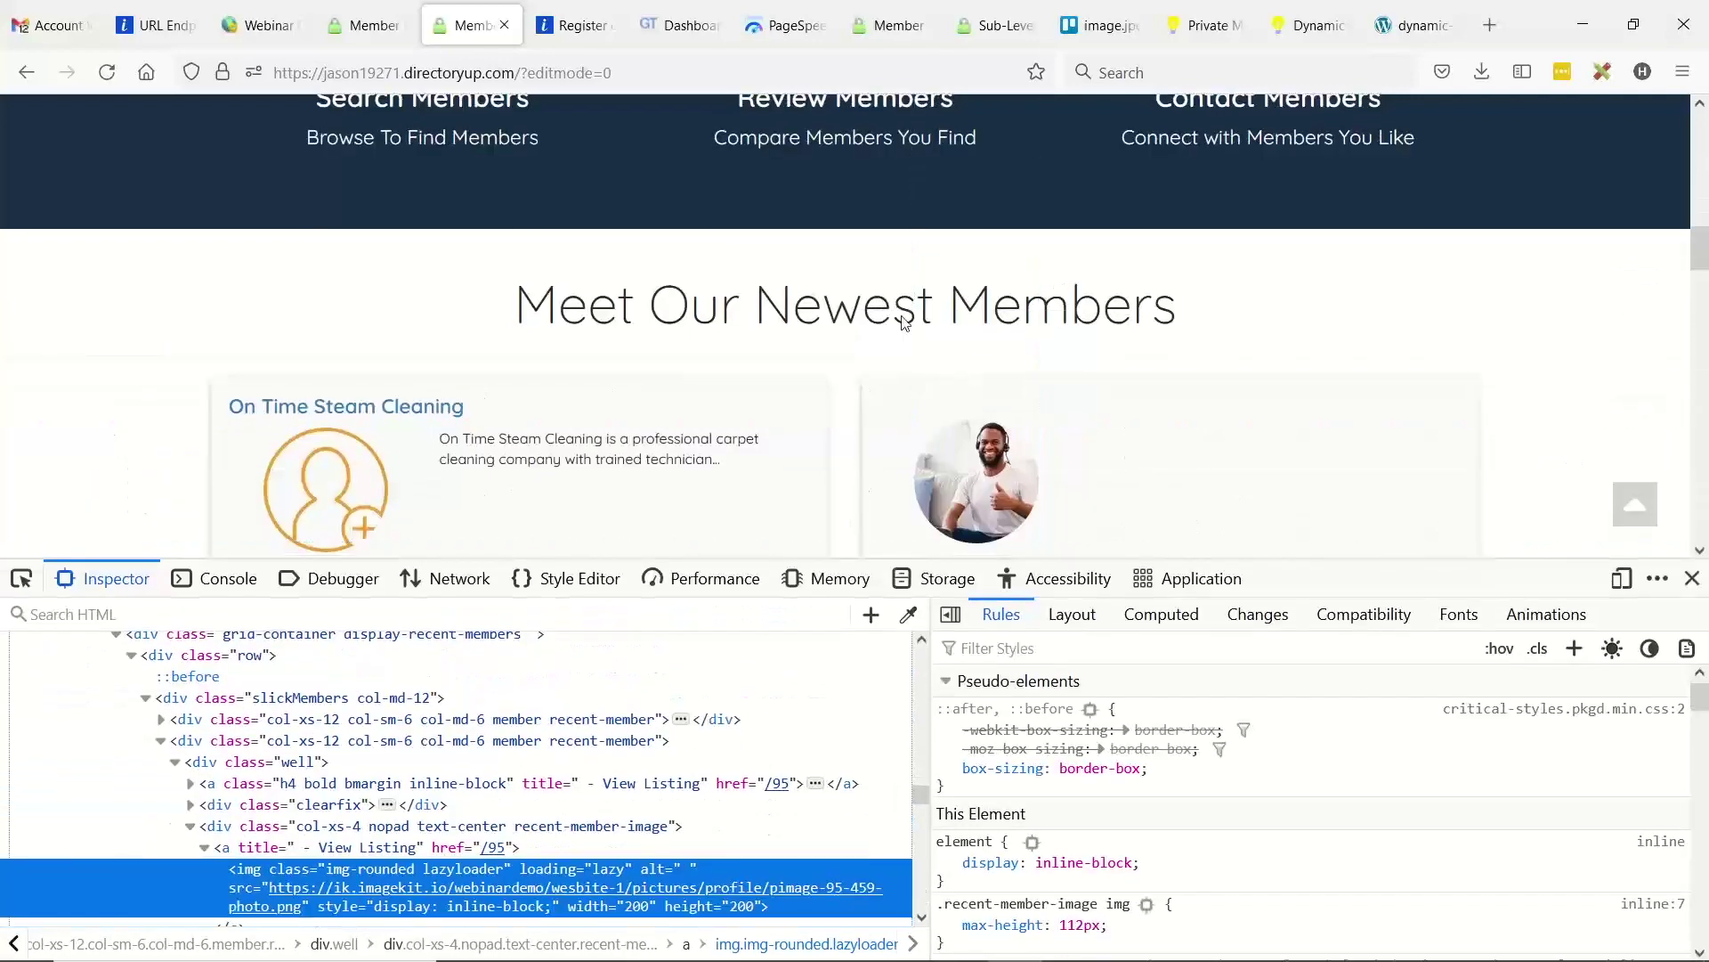
{"action": "scroll", "coordinate": [802, 400], "scroll_direction": "down", "scroll_amount": 2}
{"action": "scroll", "coordinate": [505, 721], "scroll_direction": "down", "scroll_amount": 3}
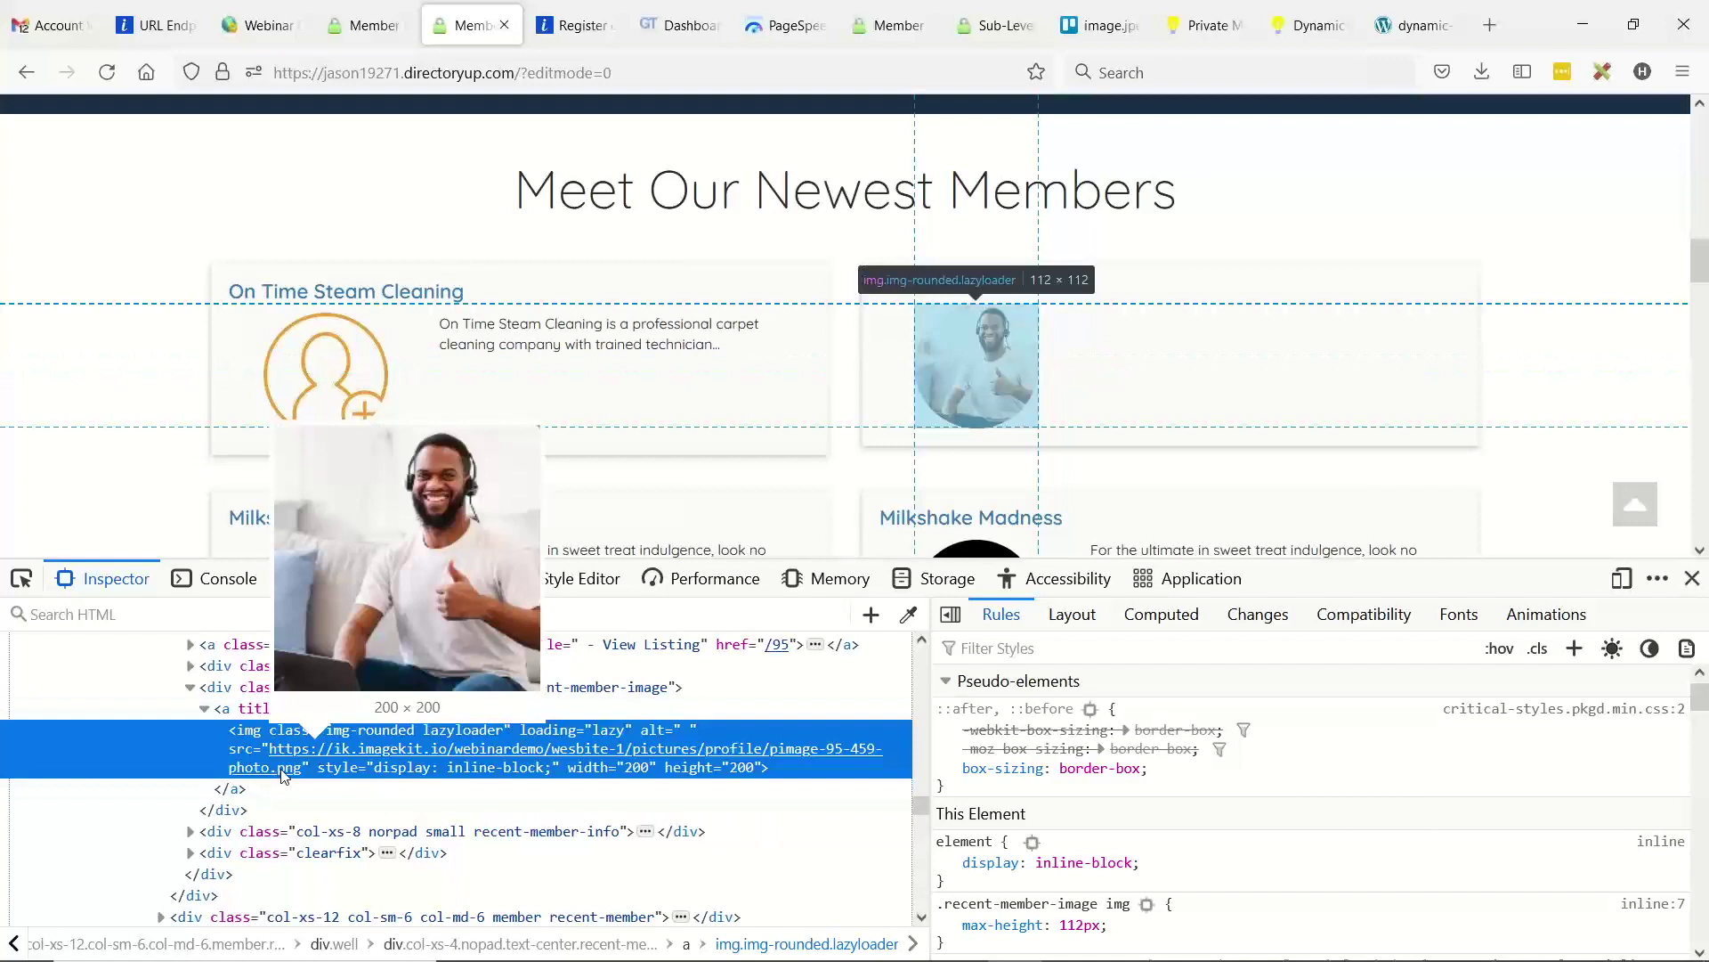
{"action": "mouse_move", "coordinate": [294, 759]}
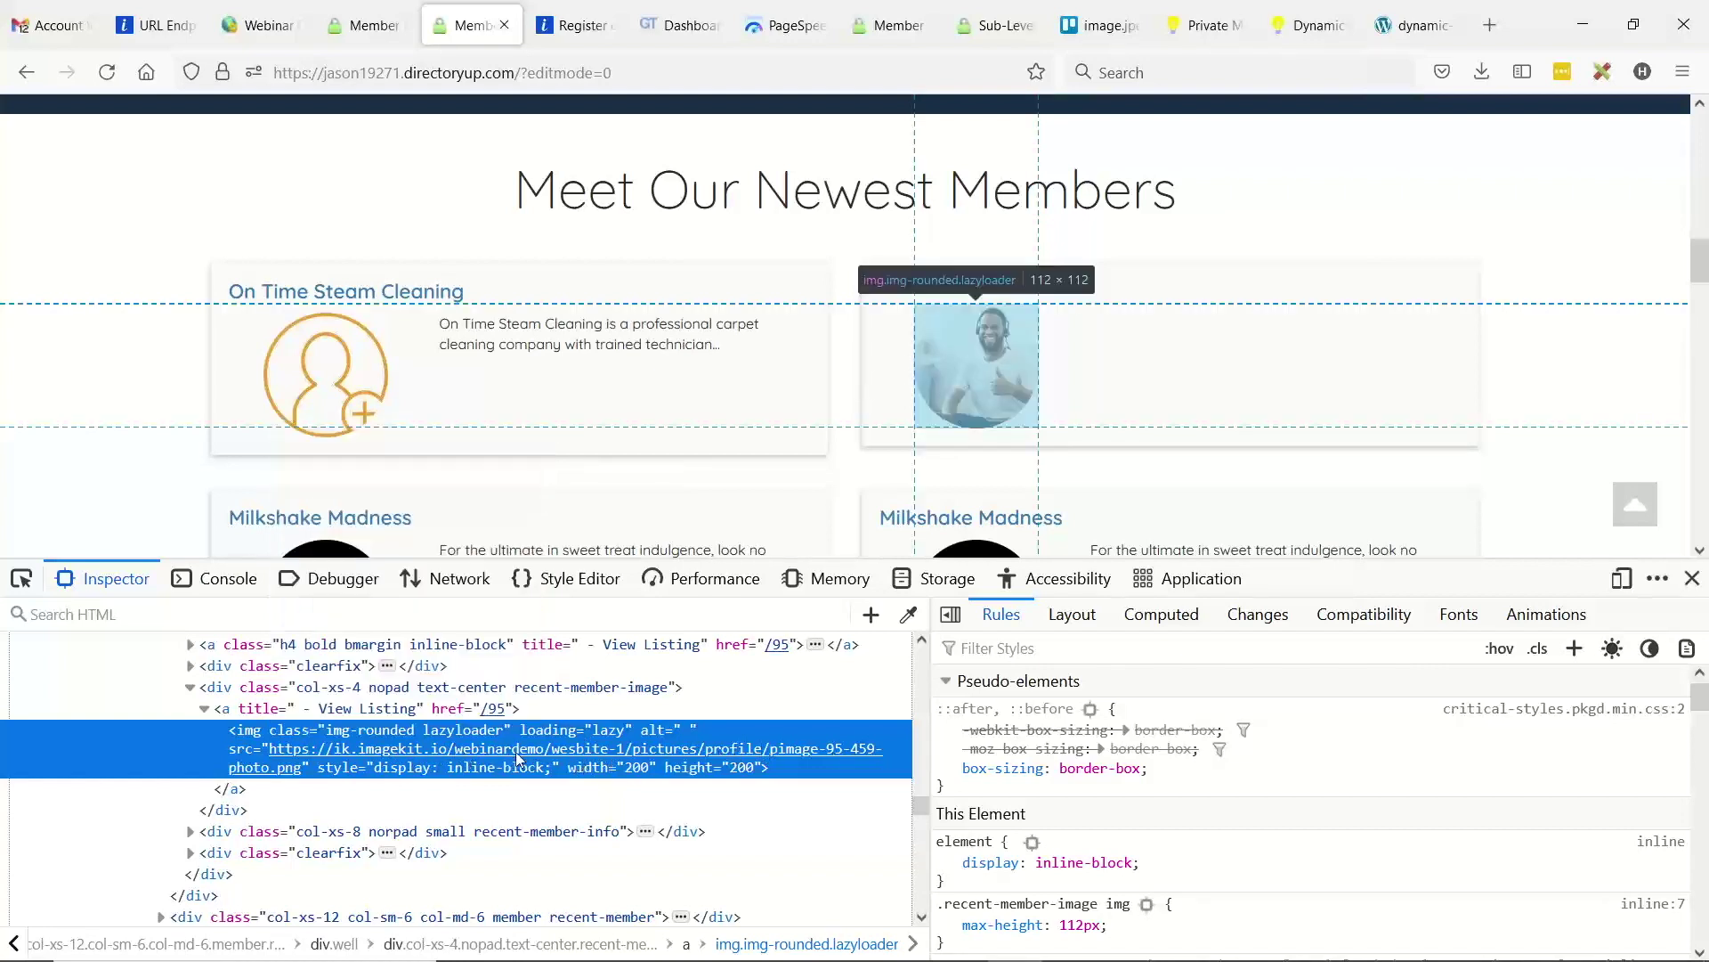
- Save the second newest member's photo to the Desktop as pimage-95-459-photo.webp and close the page inspector
{"action": "right_click", "coordinate": [1011, 327]}
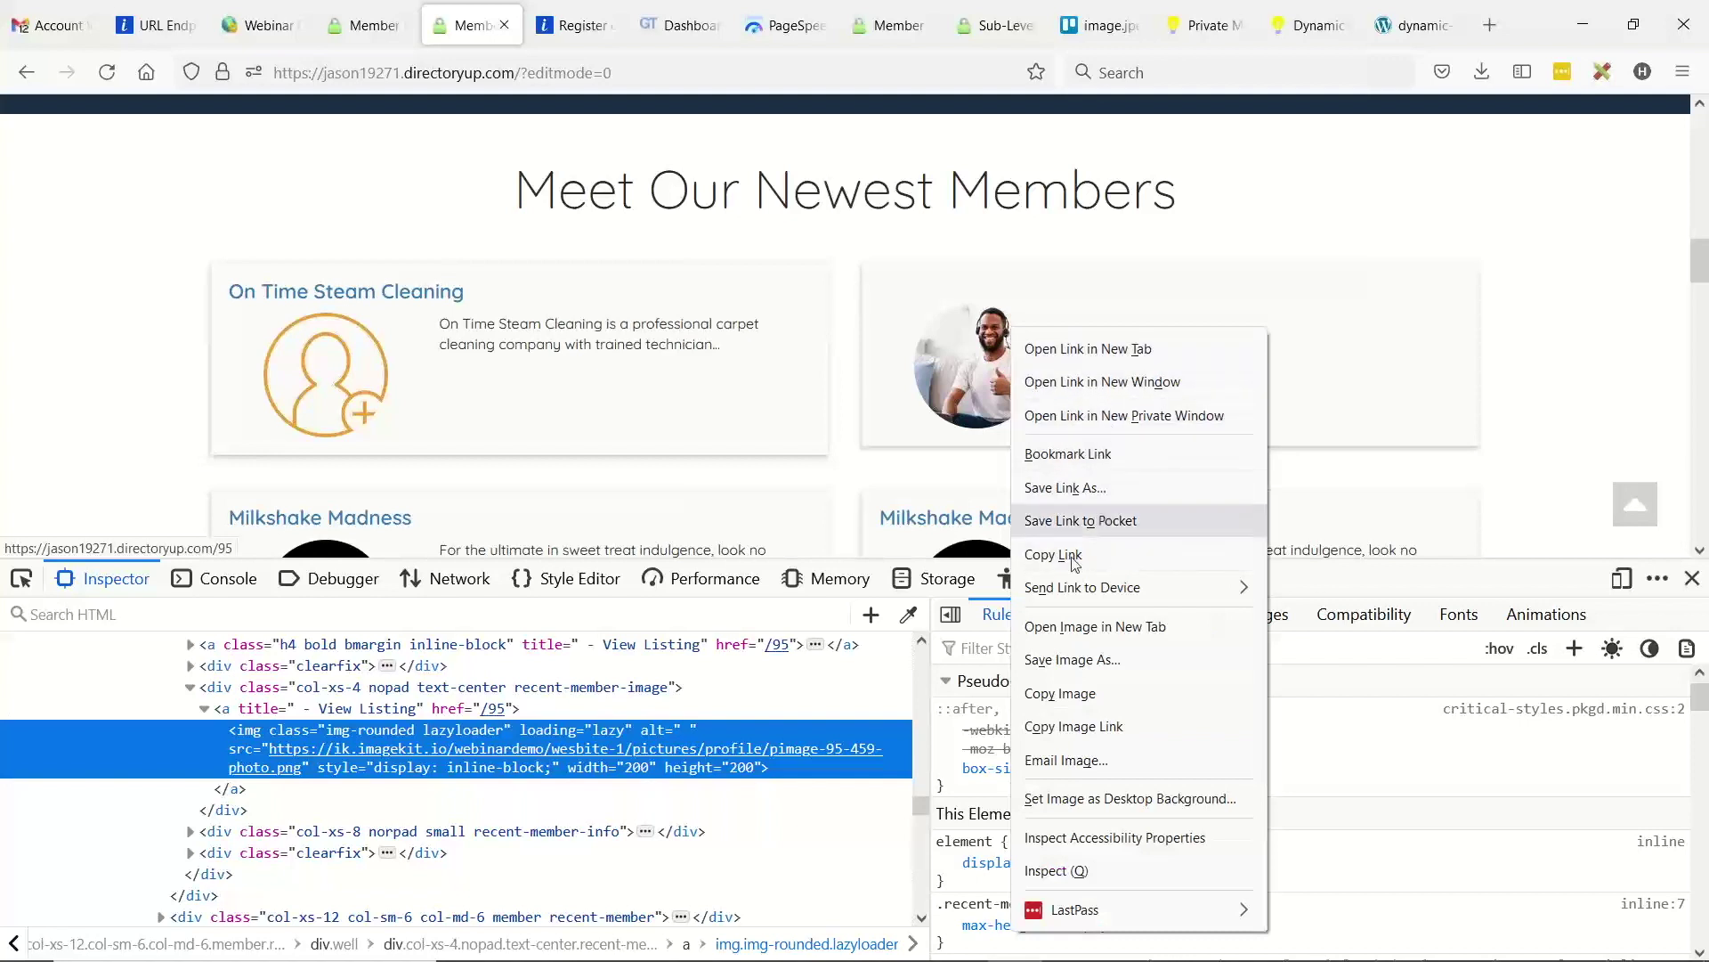
{"action": "left_click", "coordinate": [1064, 668]}
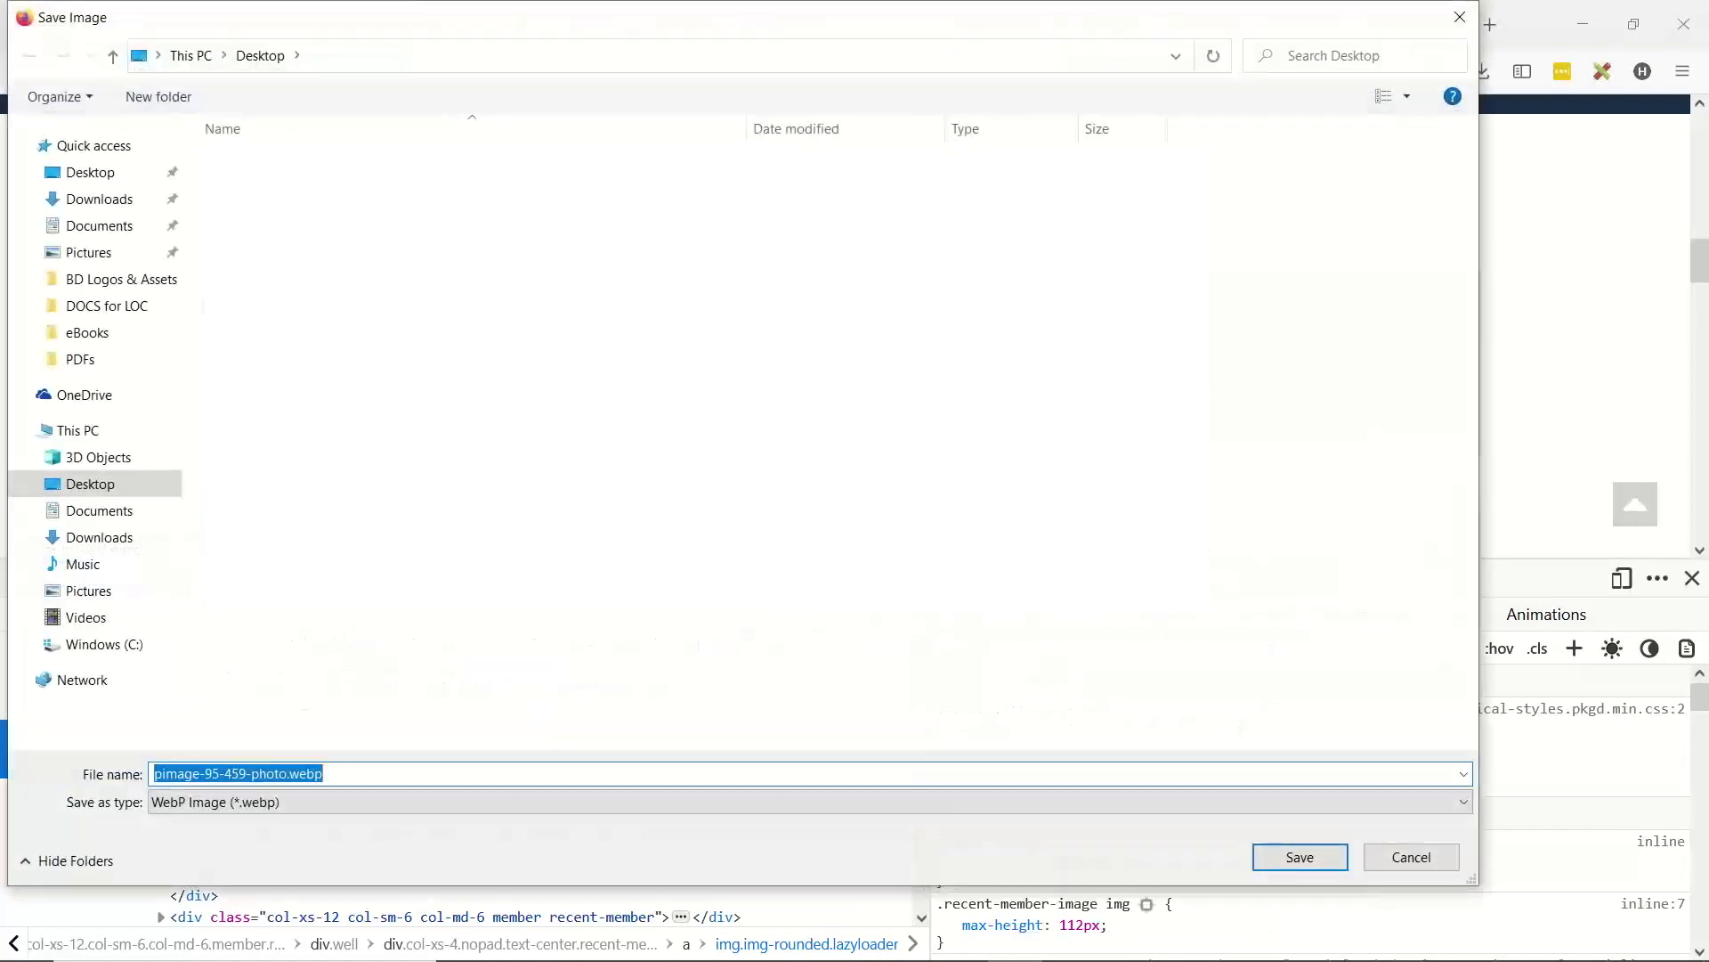
{"action": "left_click", "coordinate": [324, 774]}
{"action": "left_click_drag", "start_coordinate": [324, 774], "coordinate": [286, 773]}
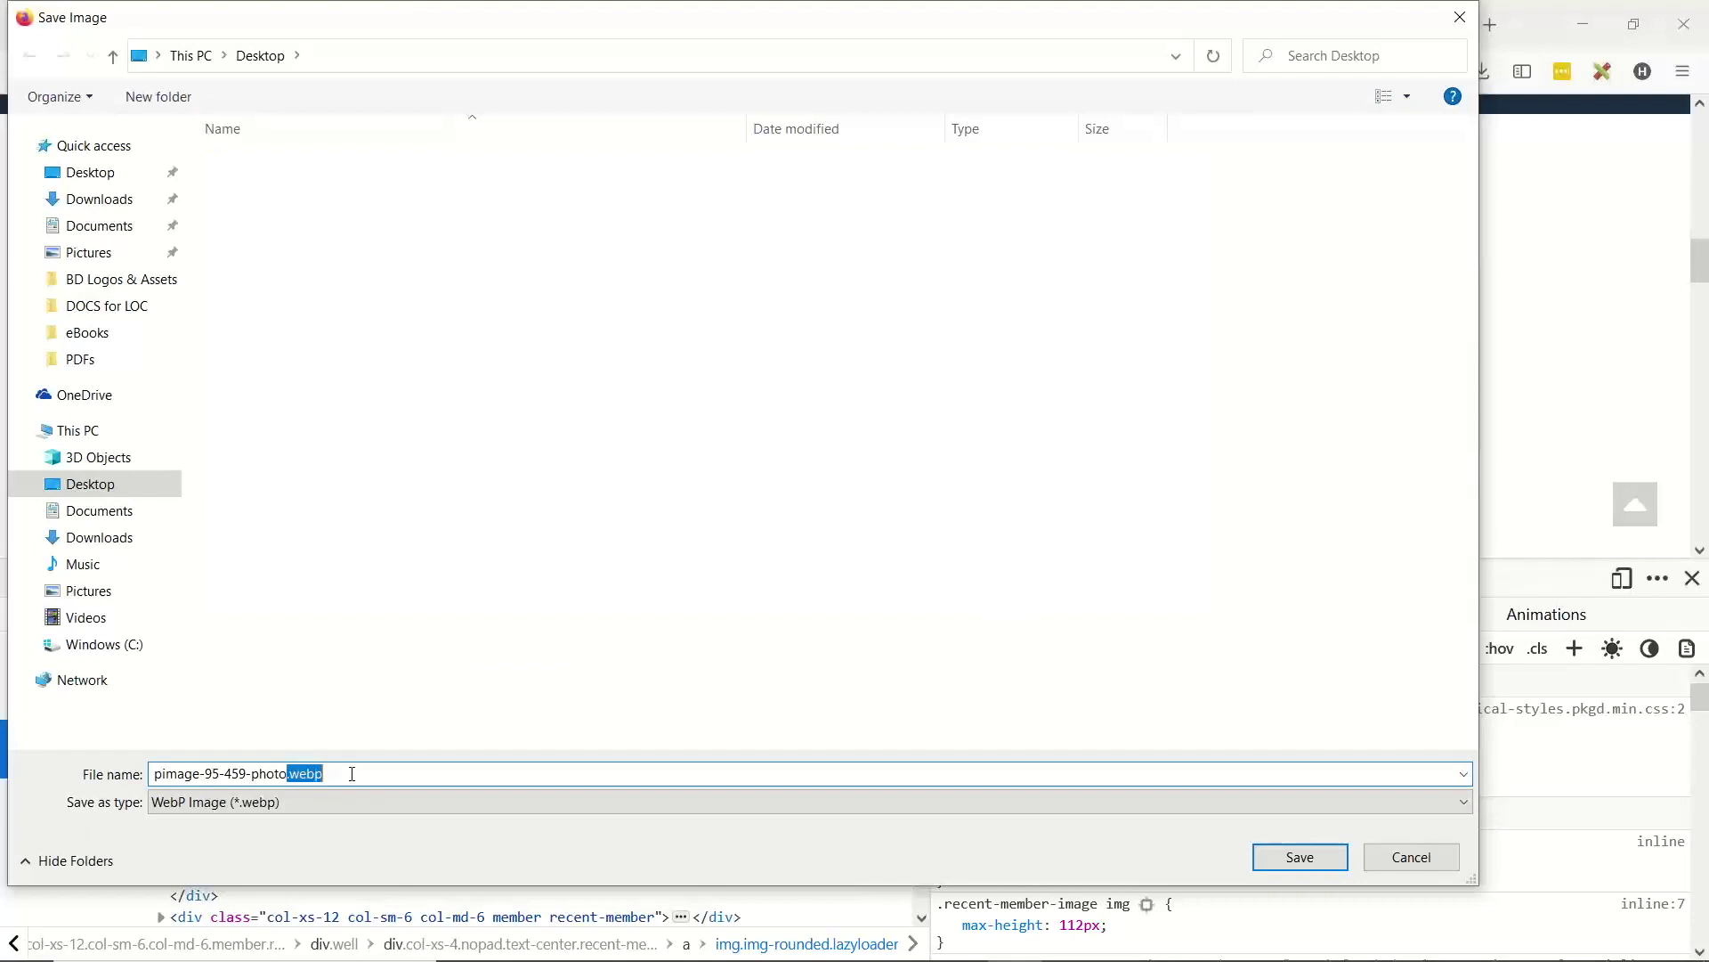
{"action": "left_click_drag", "start_coordinate": [360, 781], "coordinate": [247, 782]}
{"action": "left_click", "coordinate": [1307, 860]}
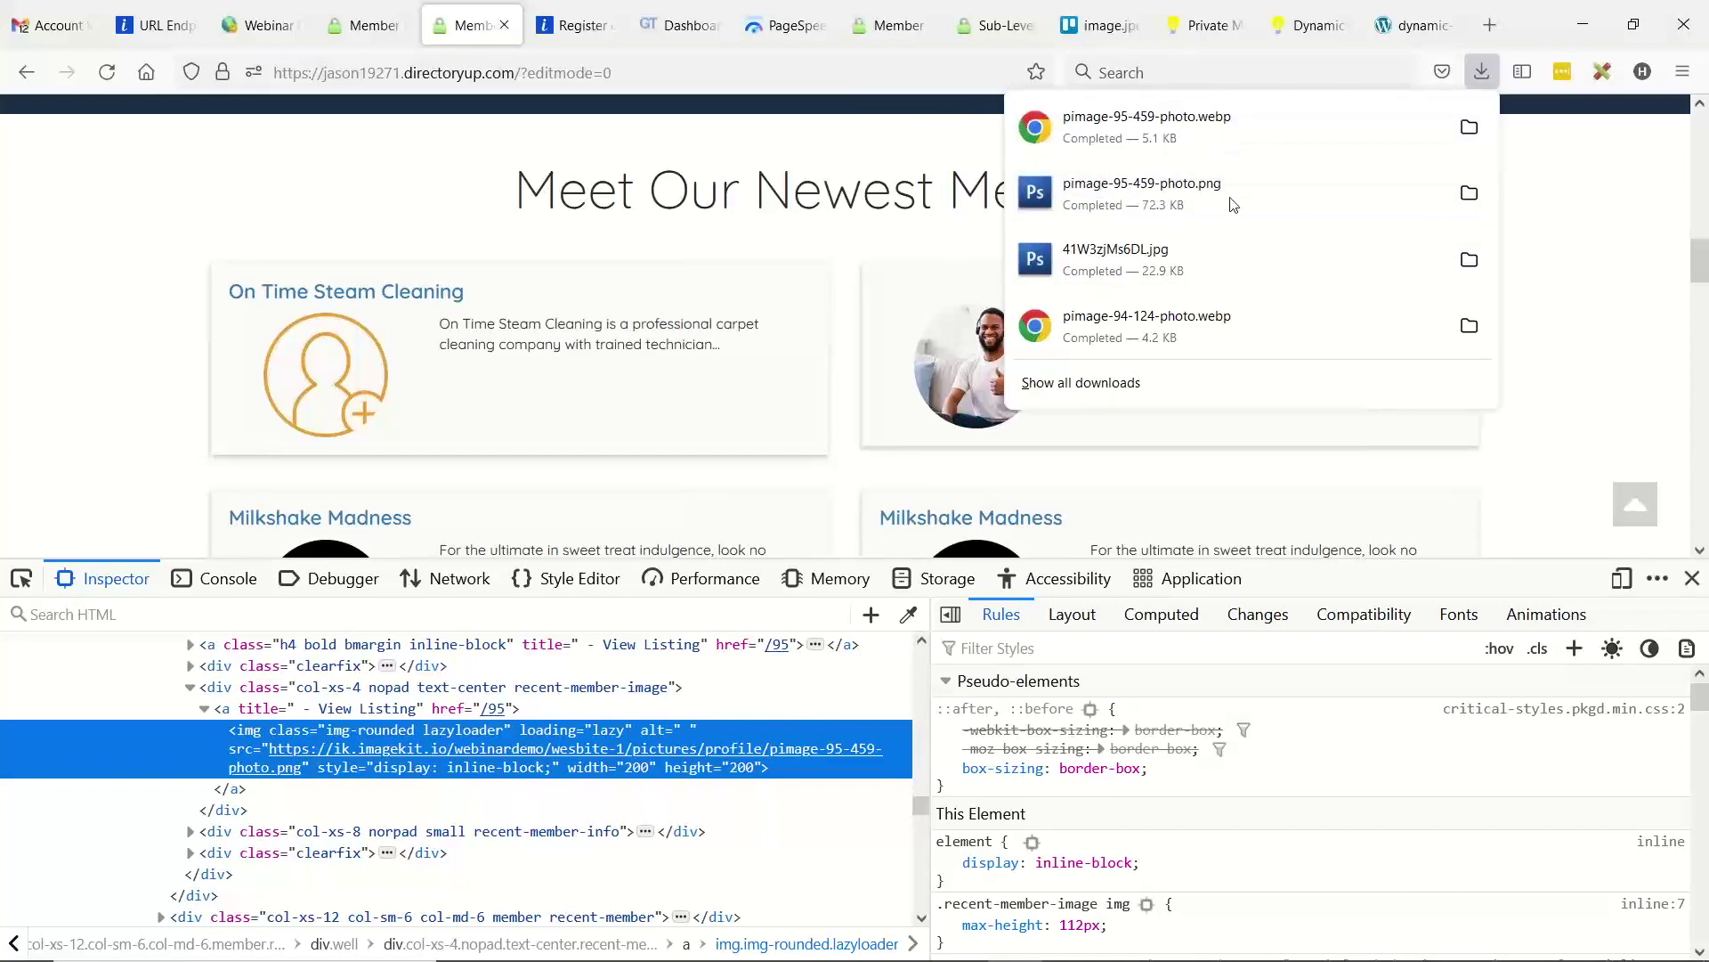
{"action": "left_click", "coordinate": [1693, 578]}
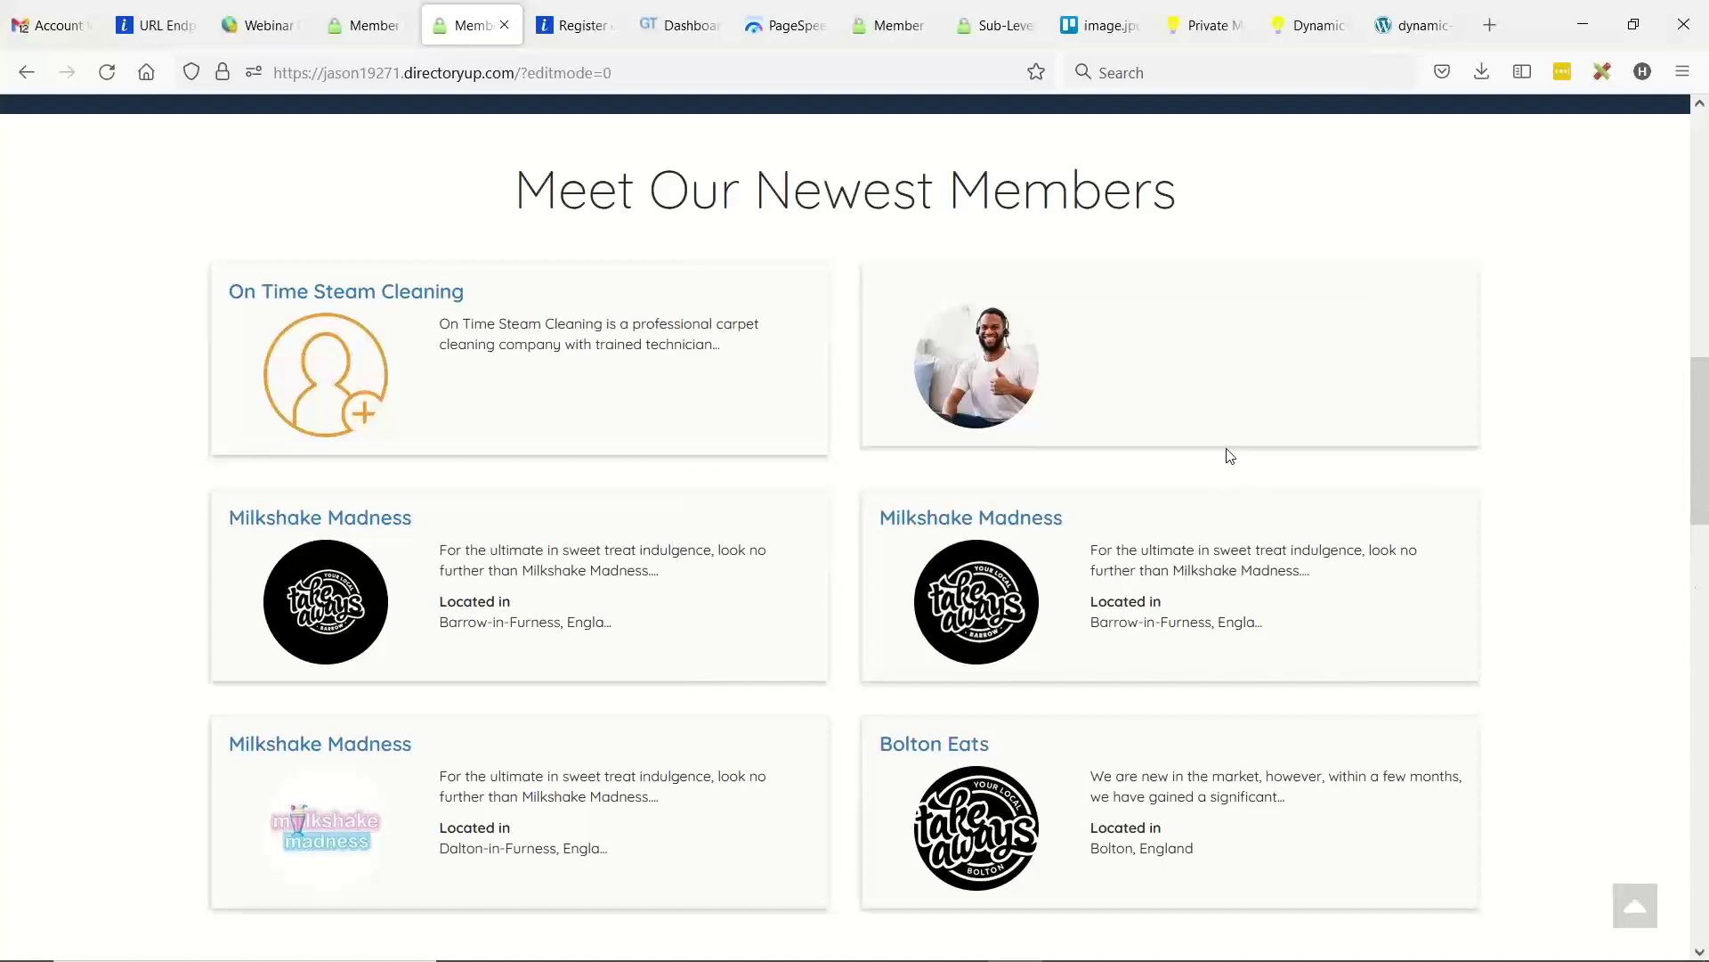
- Review the image CDN URL in the directory's advanced settings and the slide listing five ways to boost website speeds
{"action": "left_click", "coordinate": [260, 24]}
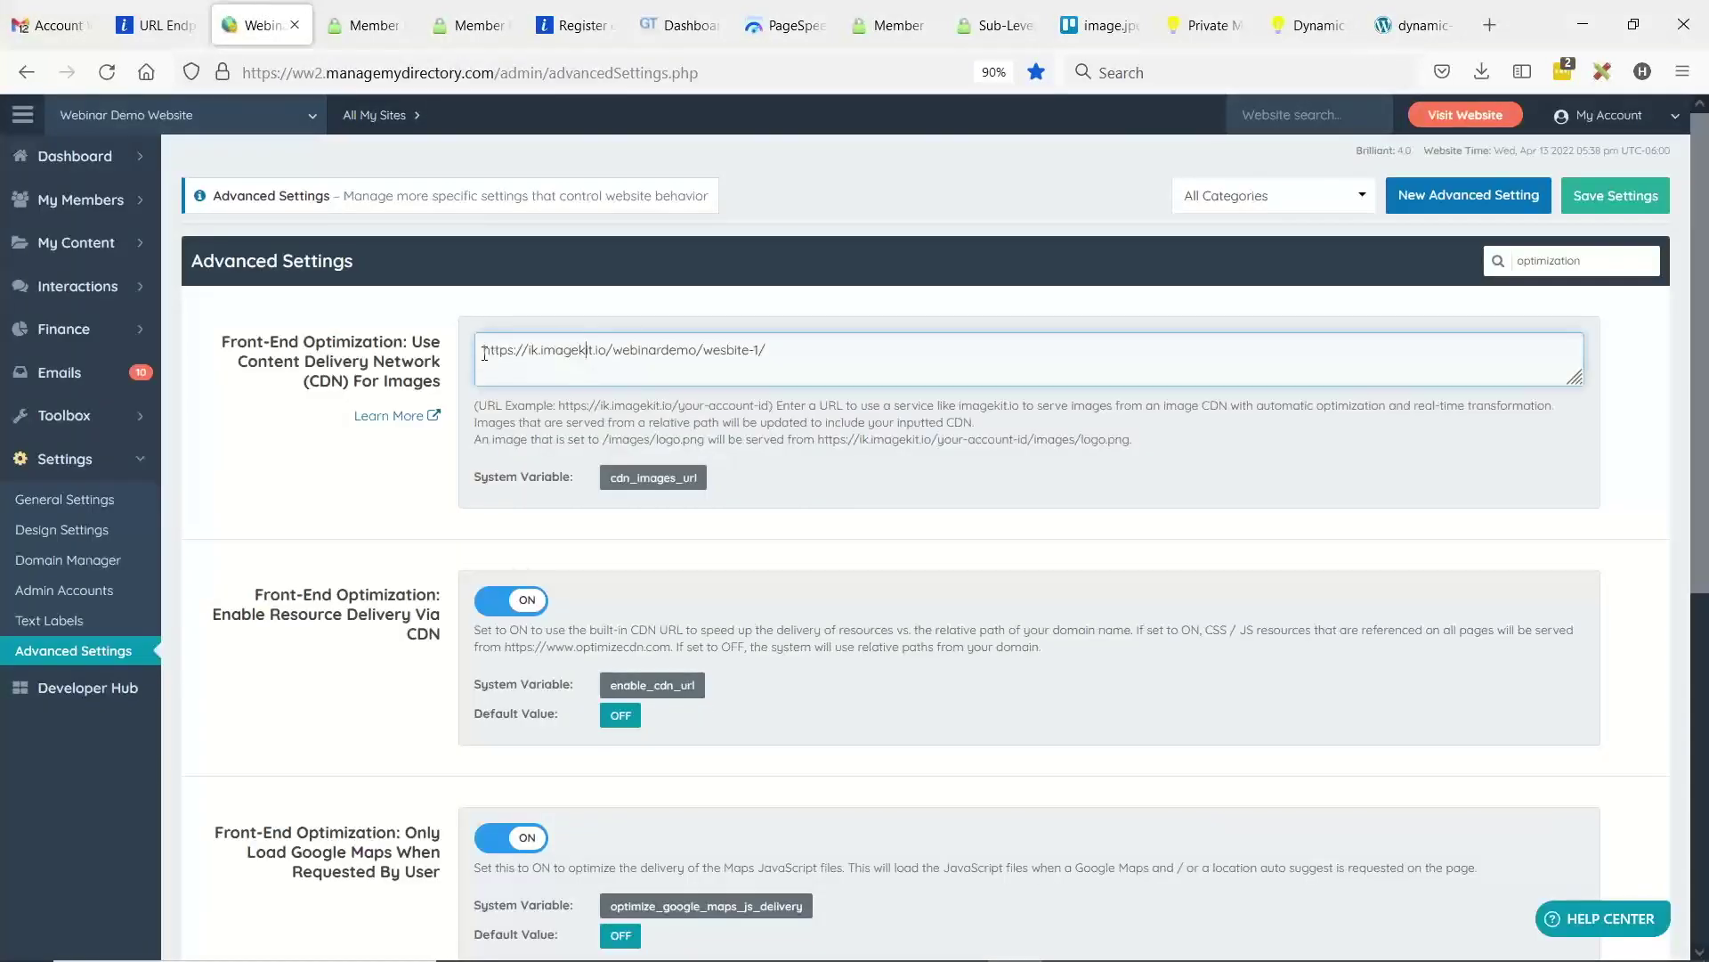
{"action": "left_click_drag", "start_coordinate": [485, 354], "coordinate": [895, 367]}
{"action": "left_click", "coordinate": [802, 360]}
{"action": "key", "text": "alt+Tab"}
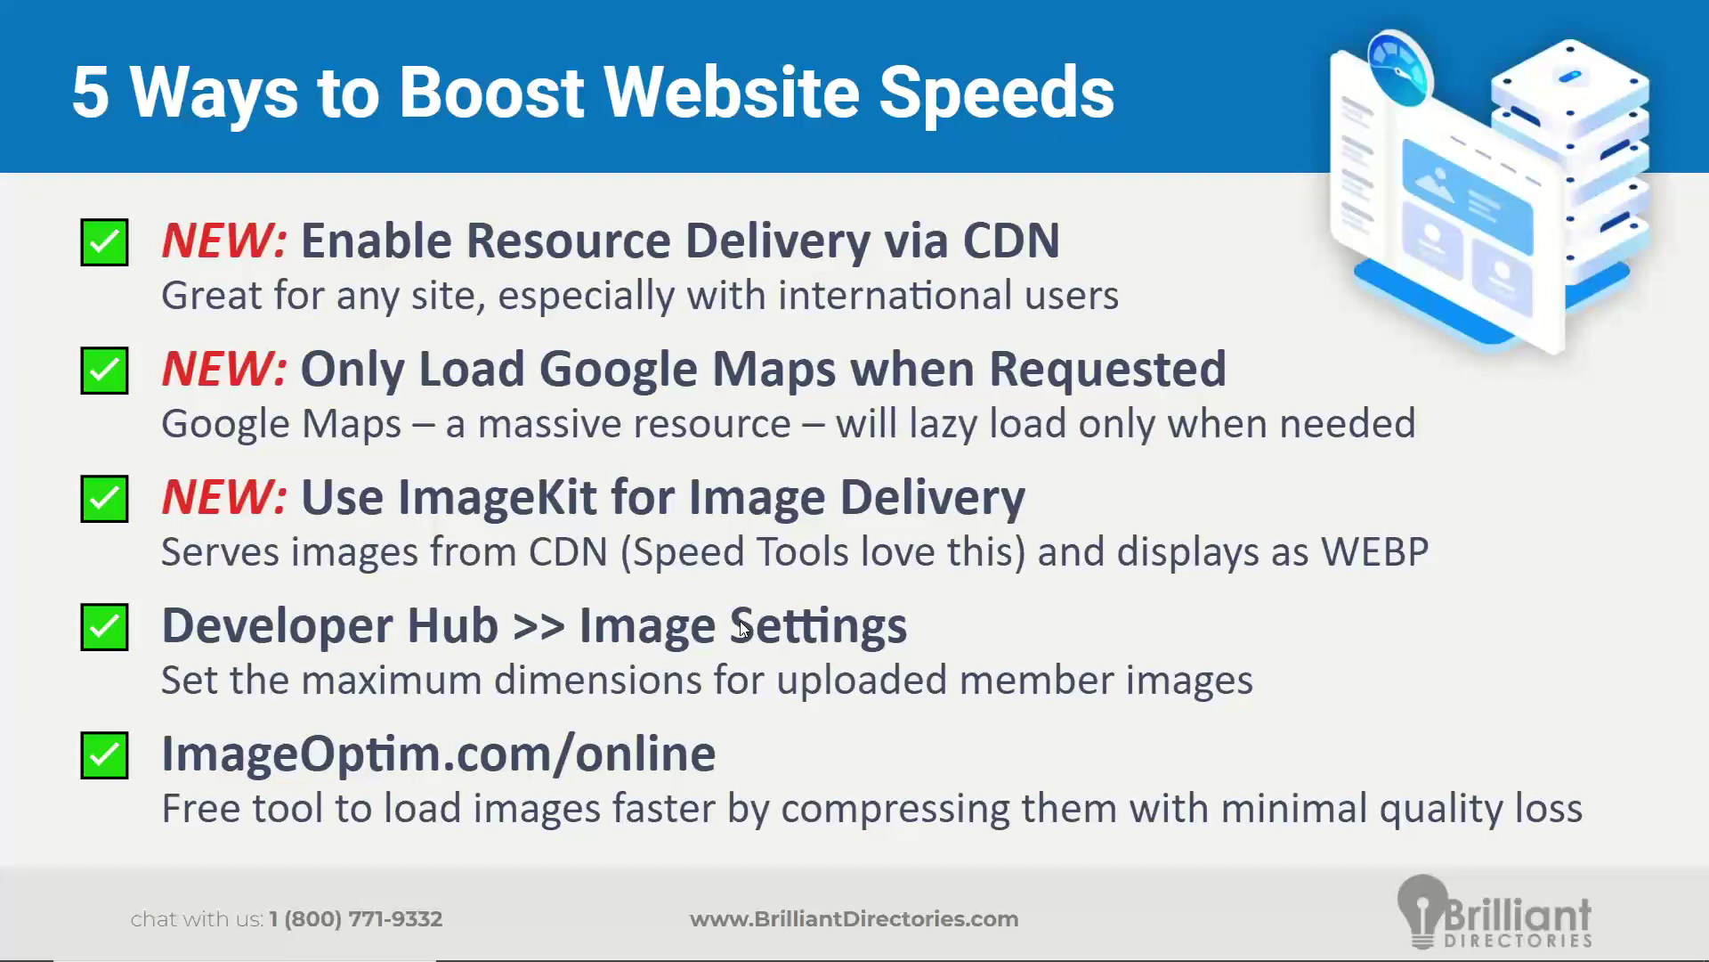
{"action": "key", "text": "alt+Tab"}
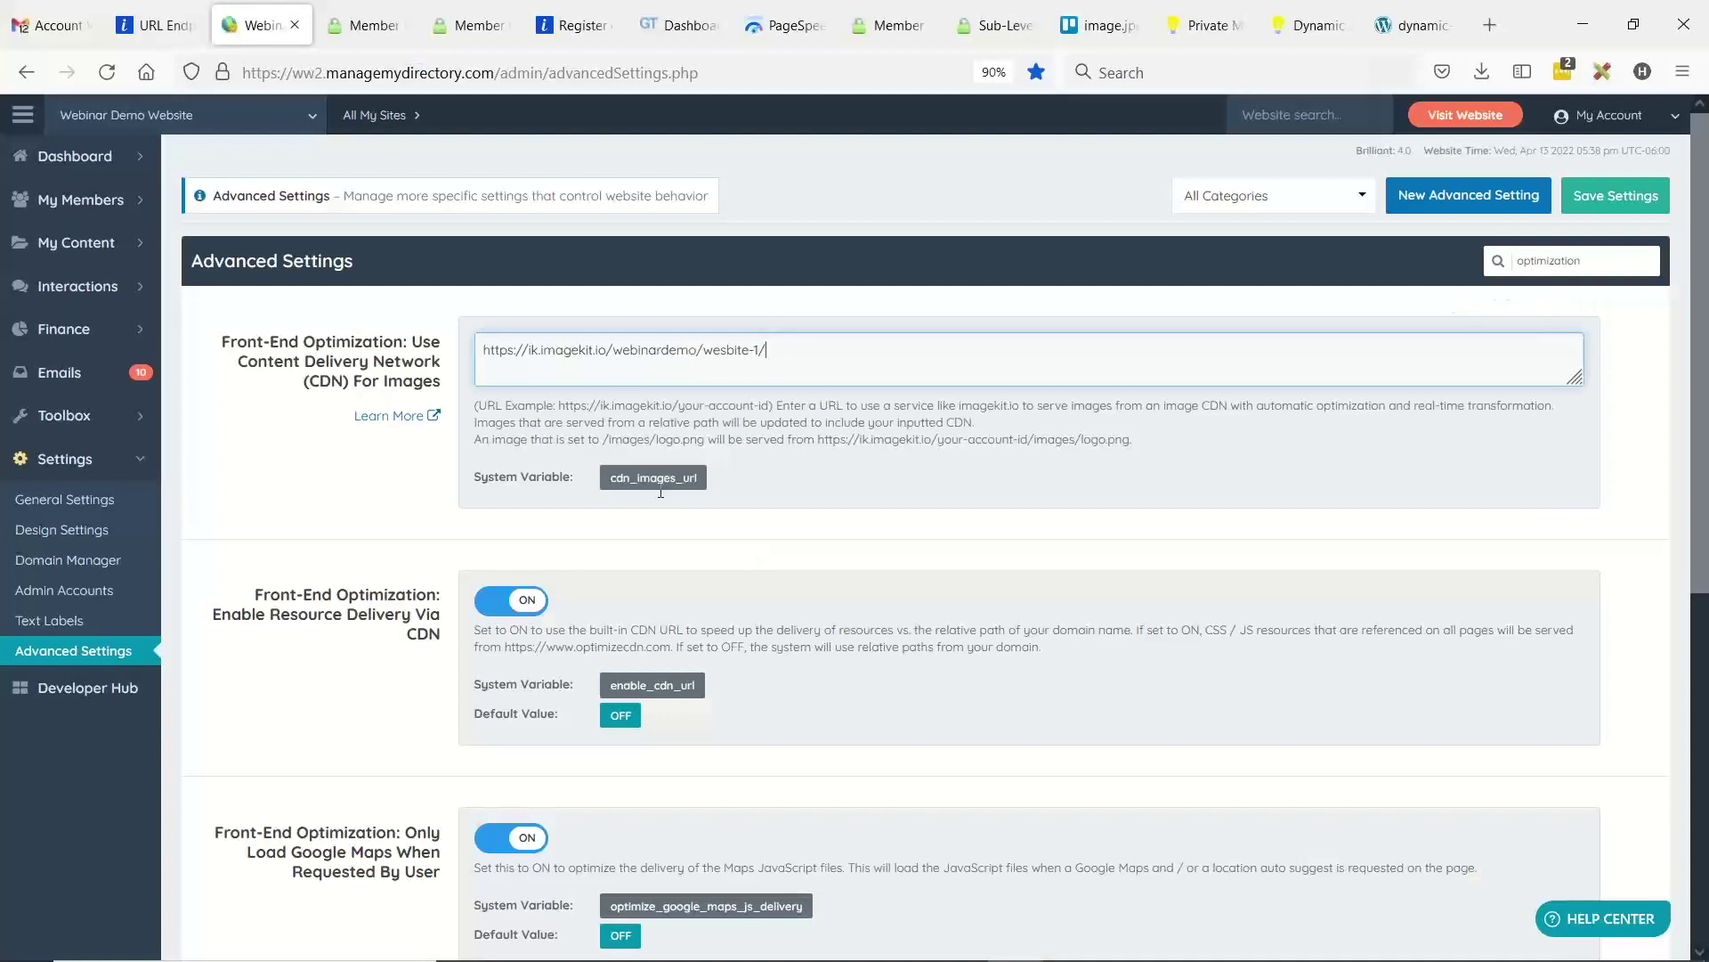
- Restore the recommended default dimensions in the Developer Hub's Image Settings
{"action": "left_click", "coordinate": [90, 699]}
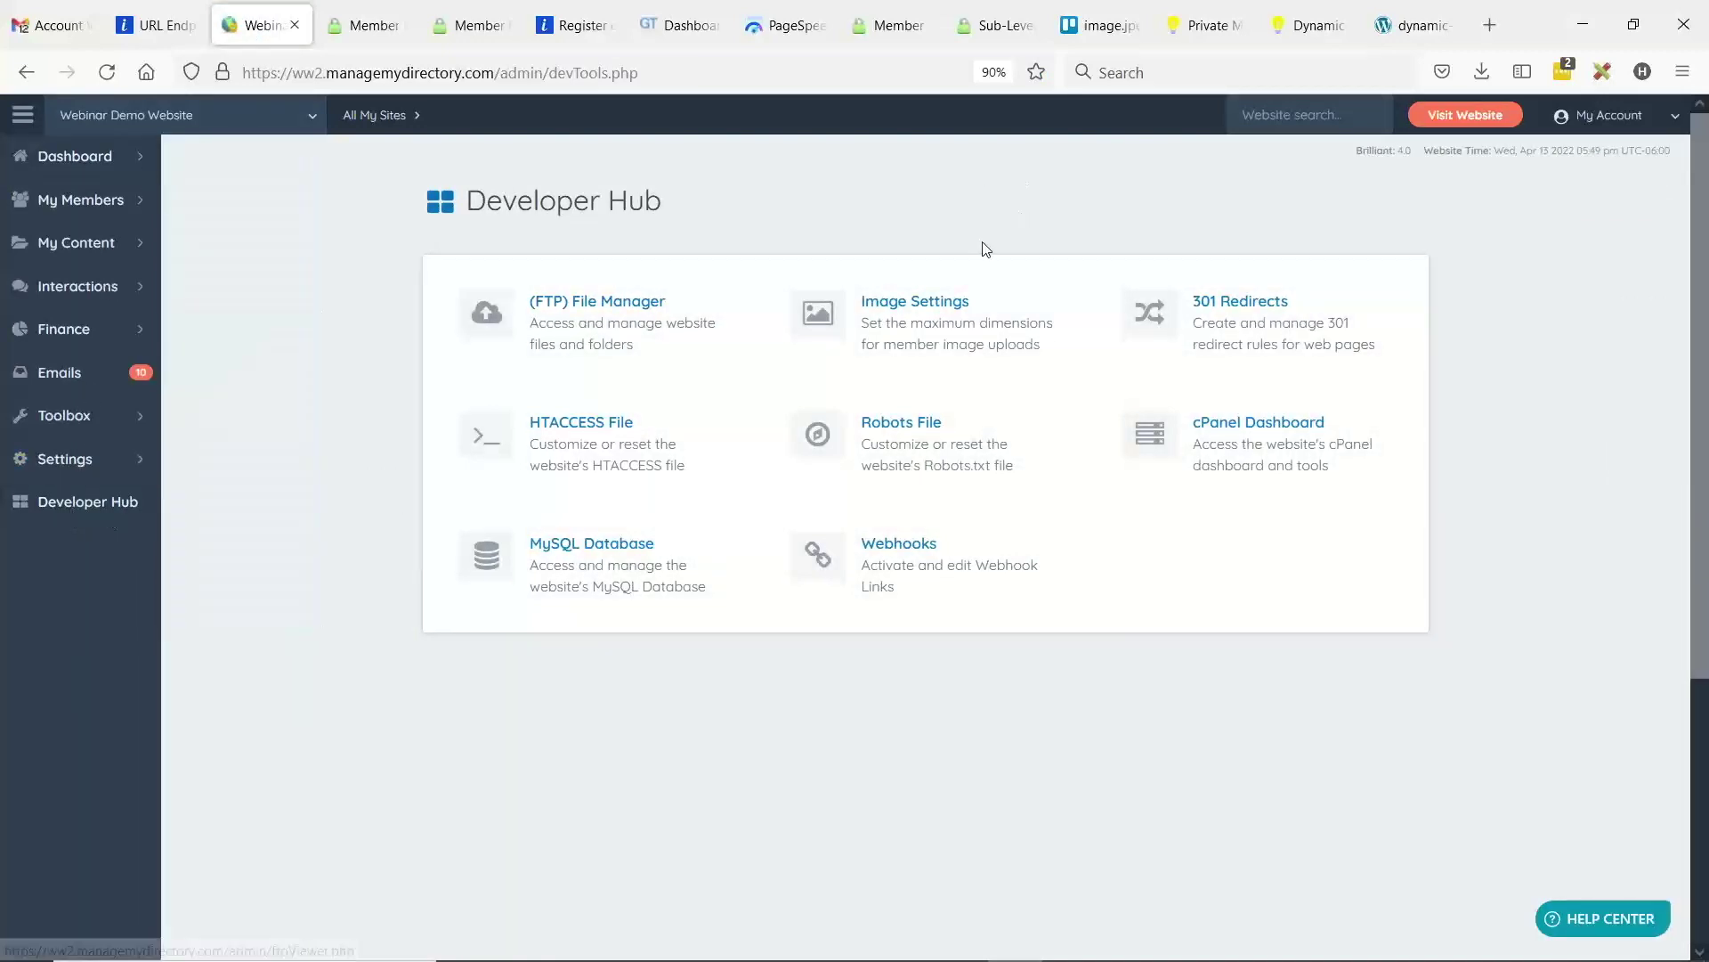
{"action": "left_click", "coordinate": [935, 332]}
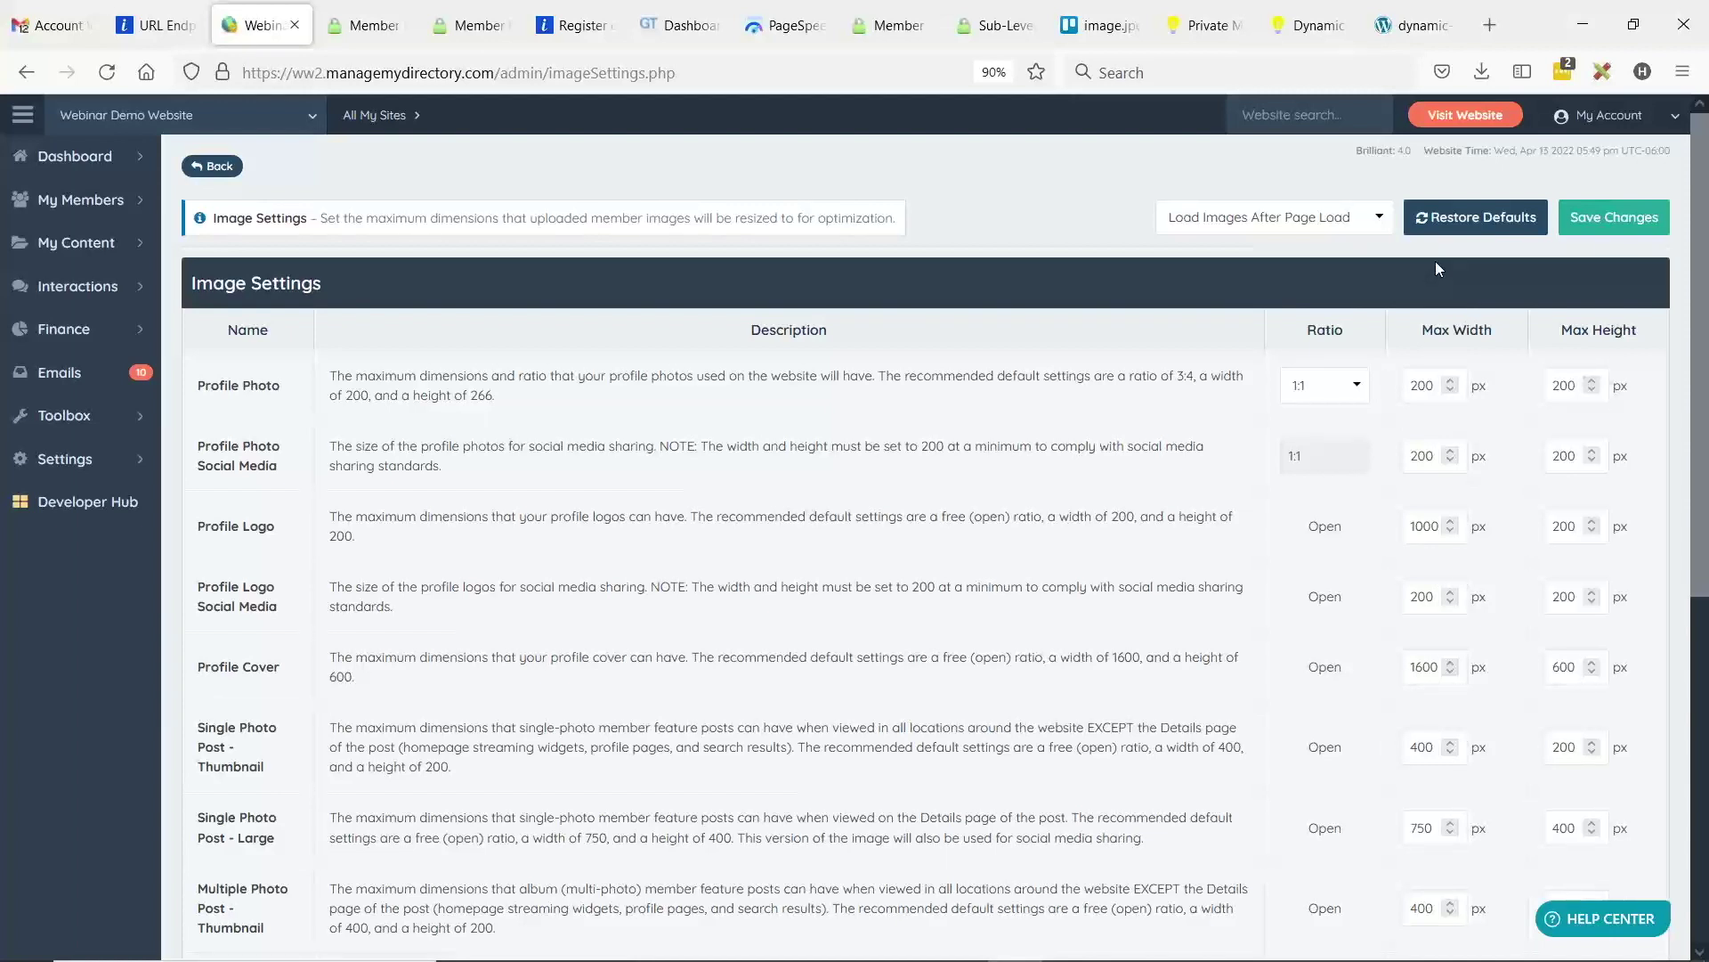
{"action": "left_click", "coordinate": [1478, 219]}
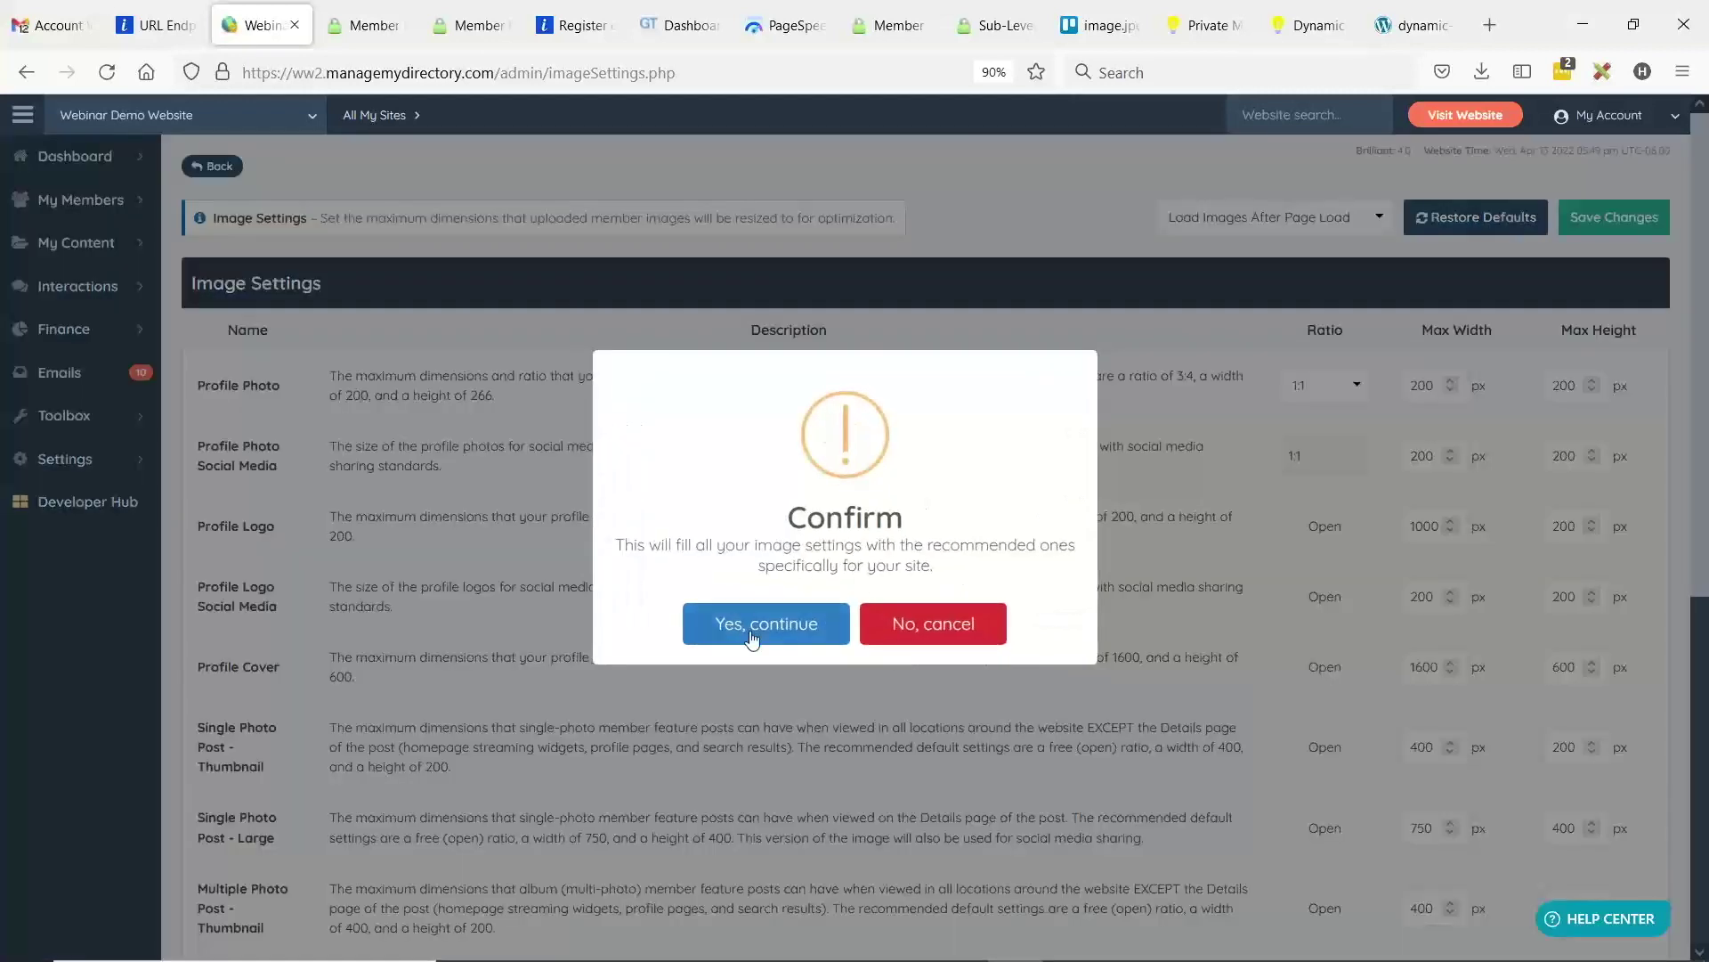
{"action": "left_click", "coordinate": [752, 634]}
{"action": "left_click", "coordinate": [841, 604]}
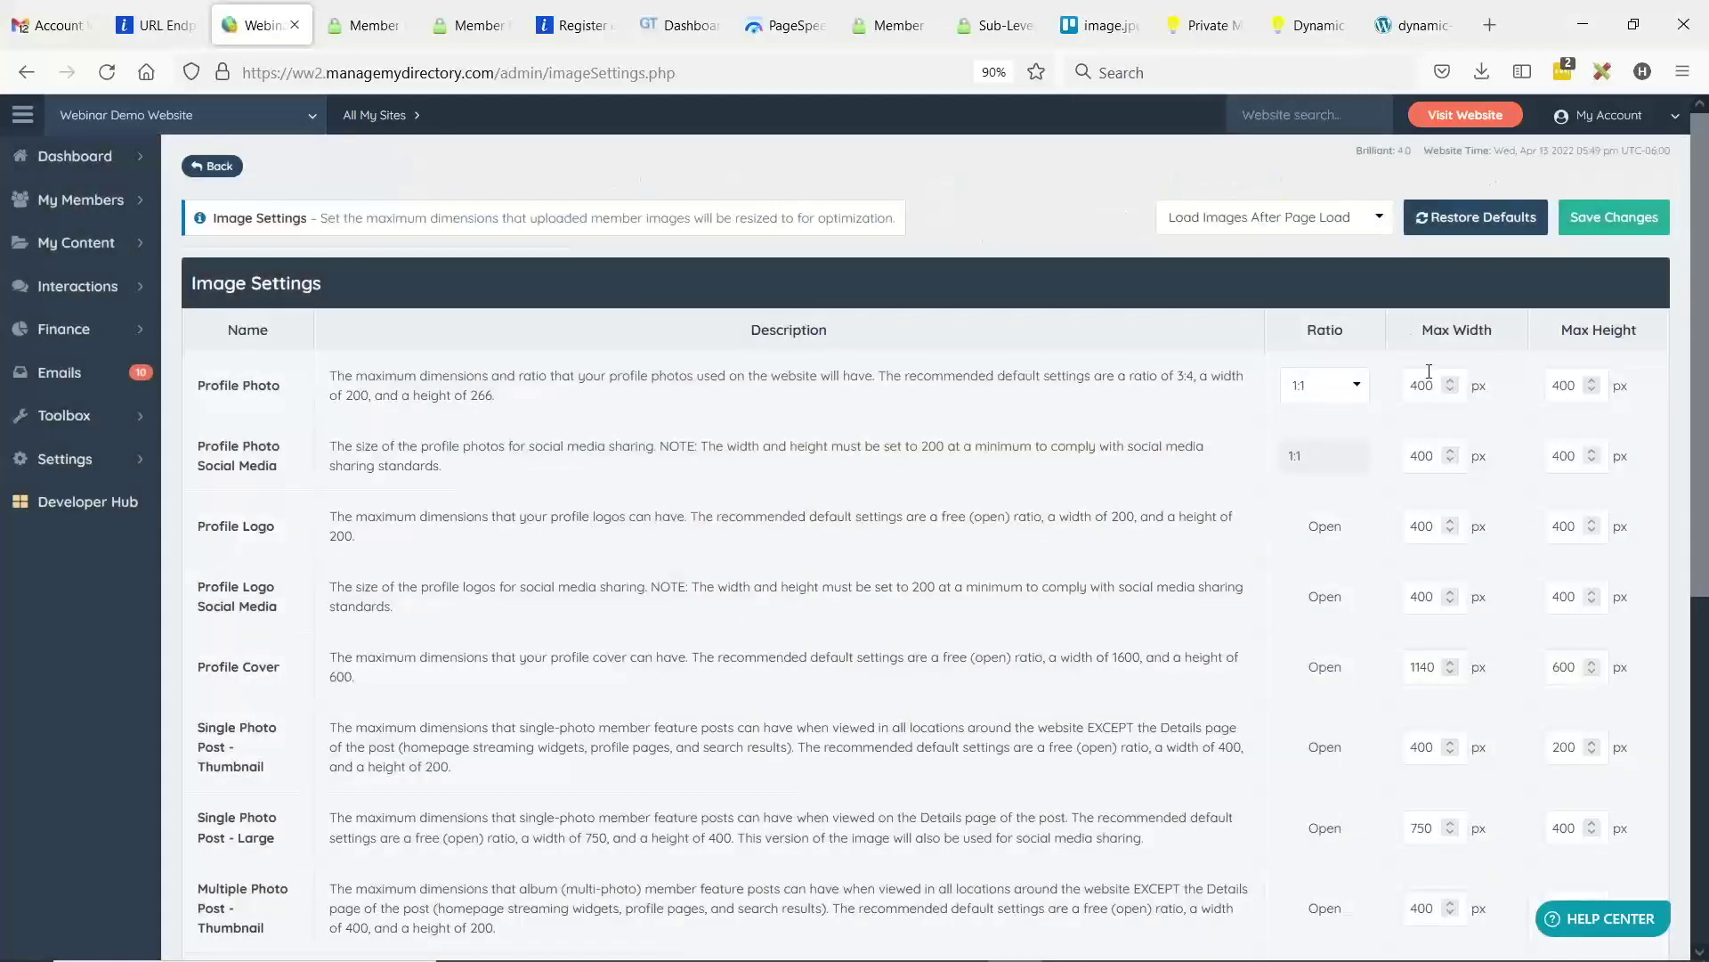
- Check the maximum widths and heights of all member image types and save the image settings
{"action": "scroll", "coordinate": [1468, 552], "scroll_direction": "down", "scroll_amount": 5}
{"action": "scroll", "coordinate": [1461, 630], "scroll_direction": "up", "scroll_amount": 5}
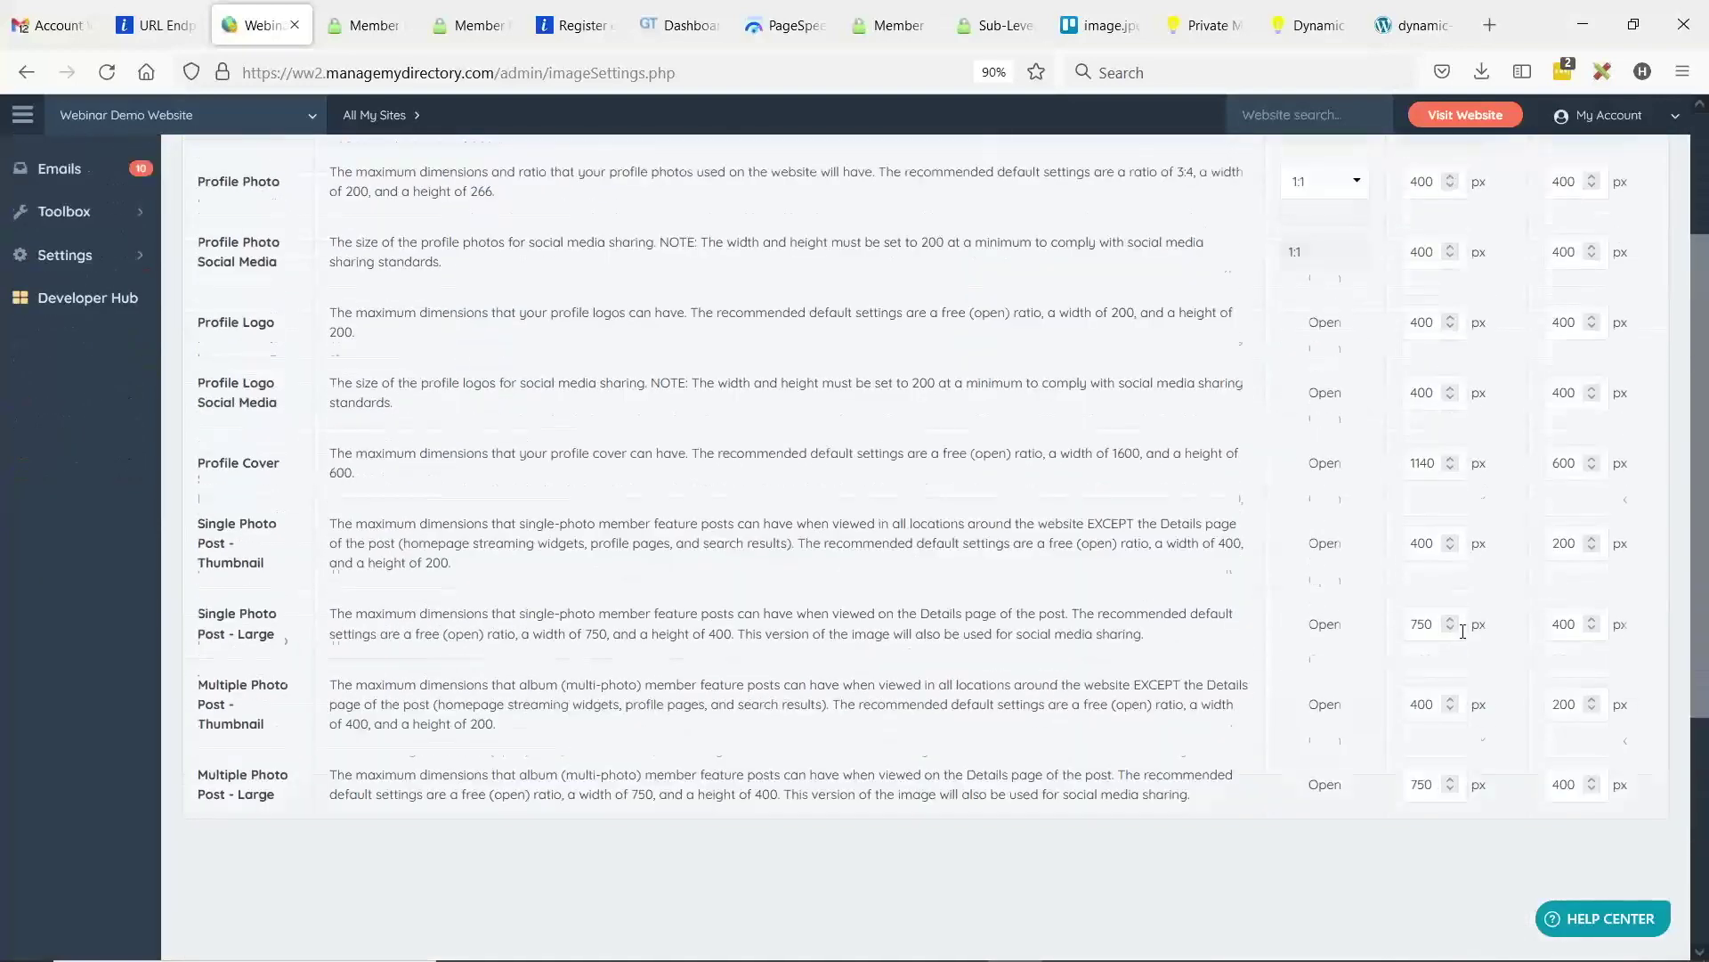
{"action": "scroll", "coordinate": [1466, 638], "scroll_direction": "down", "scroll_amount": 1}
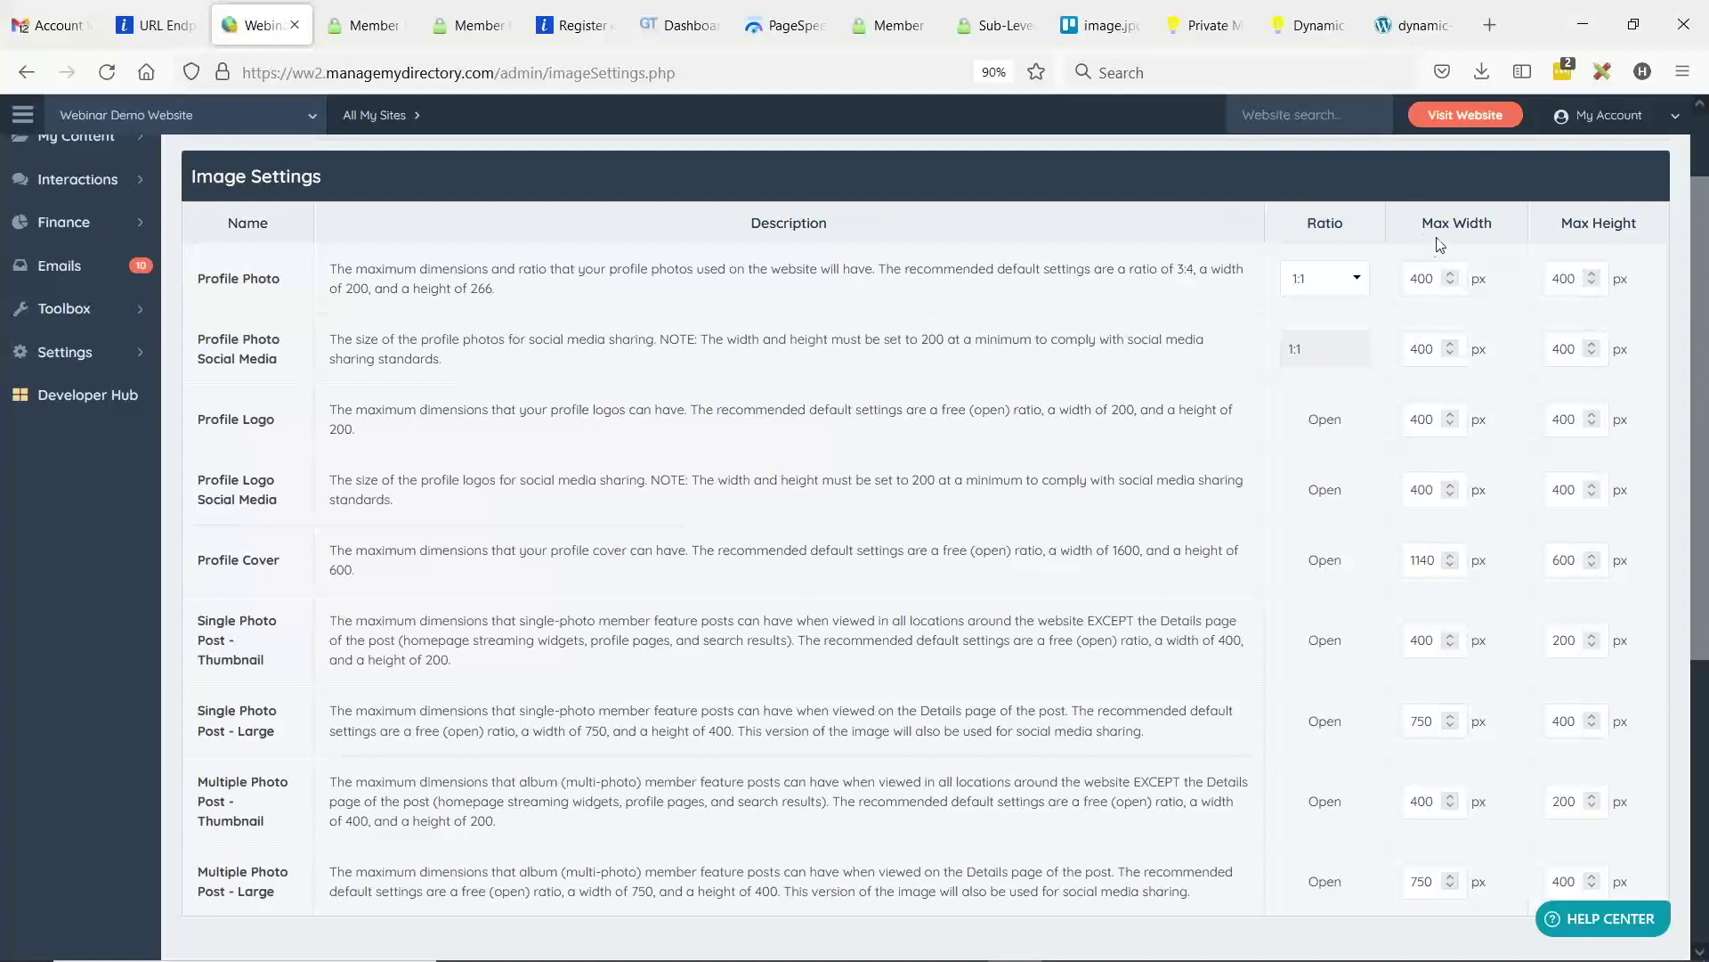
{"action": "scroll", "coordinate": [1164, 360], "scroll_direction": "up", "scroll_amount": 1}
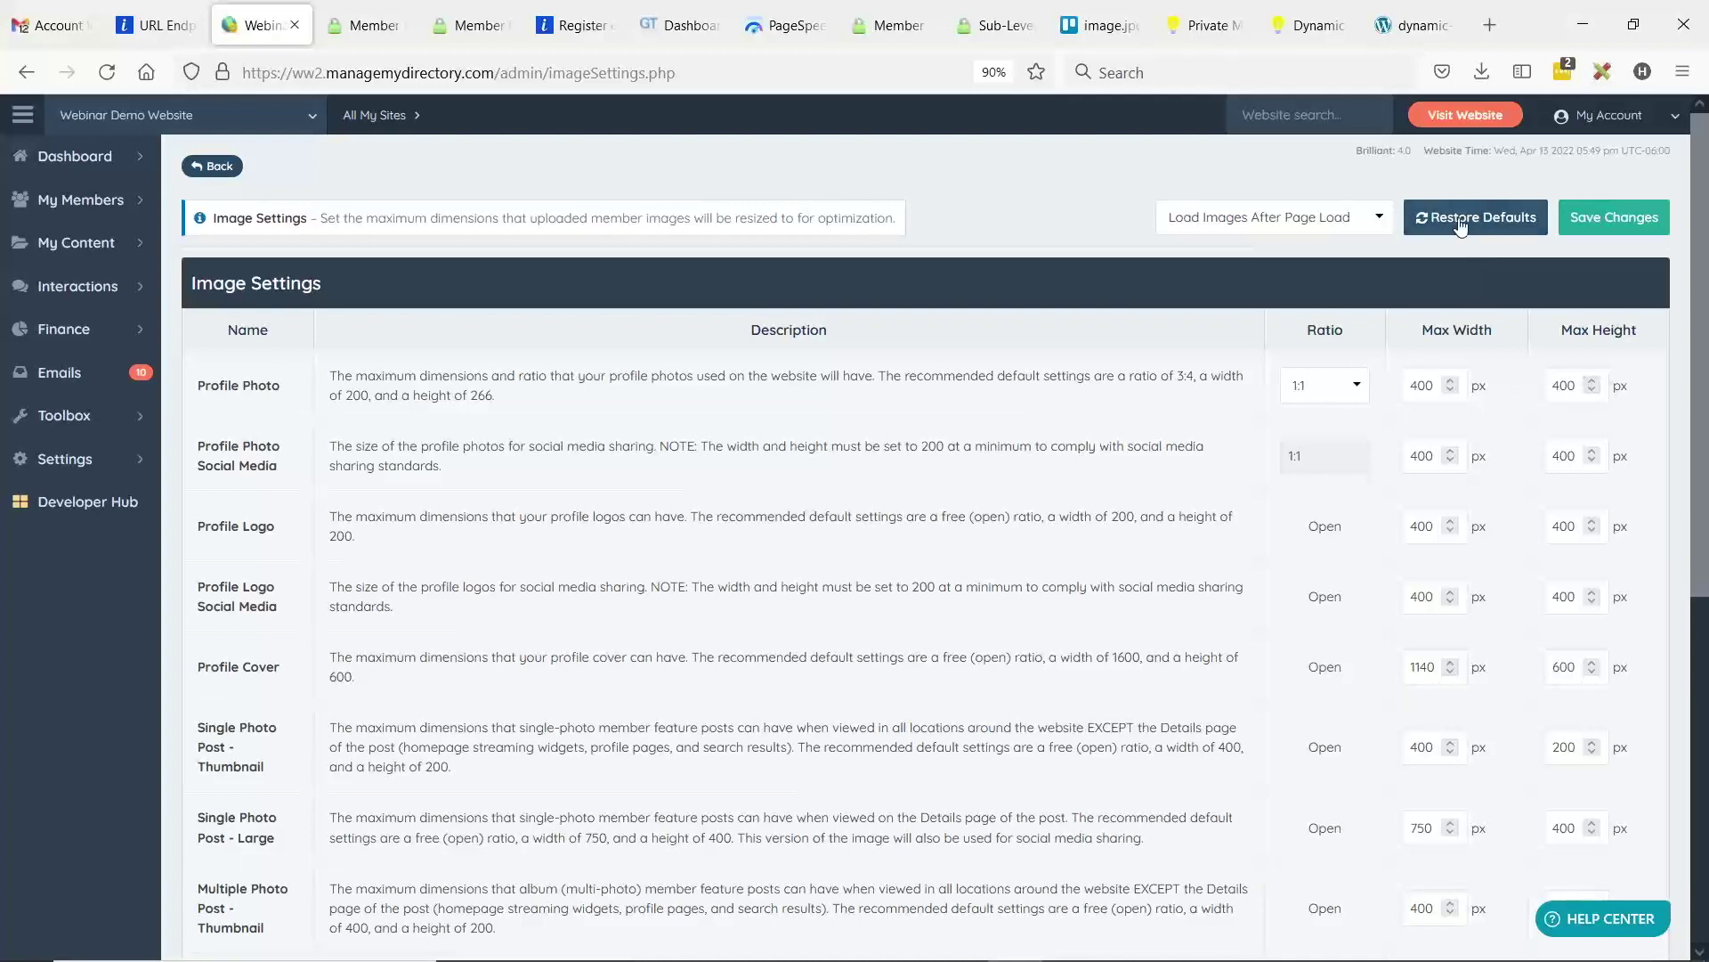
{"action": "left_click", "coordinate": [1638, 231]}
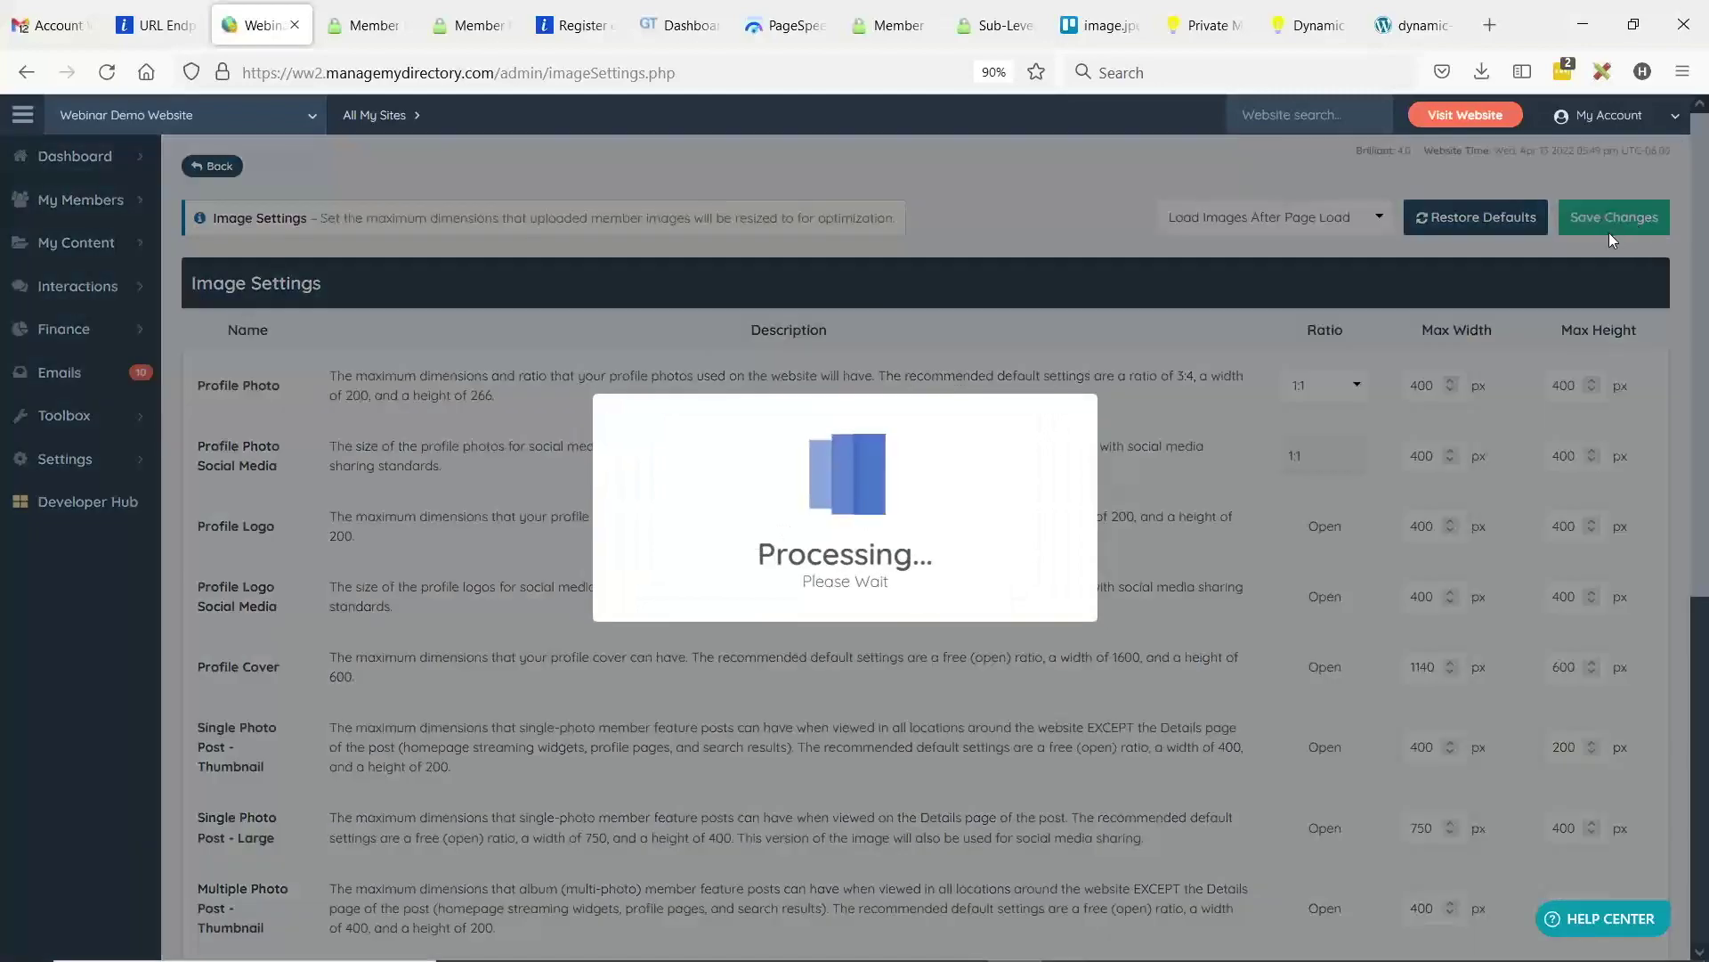
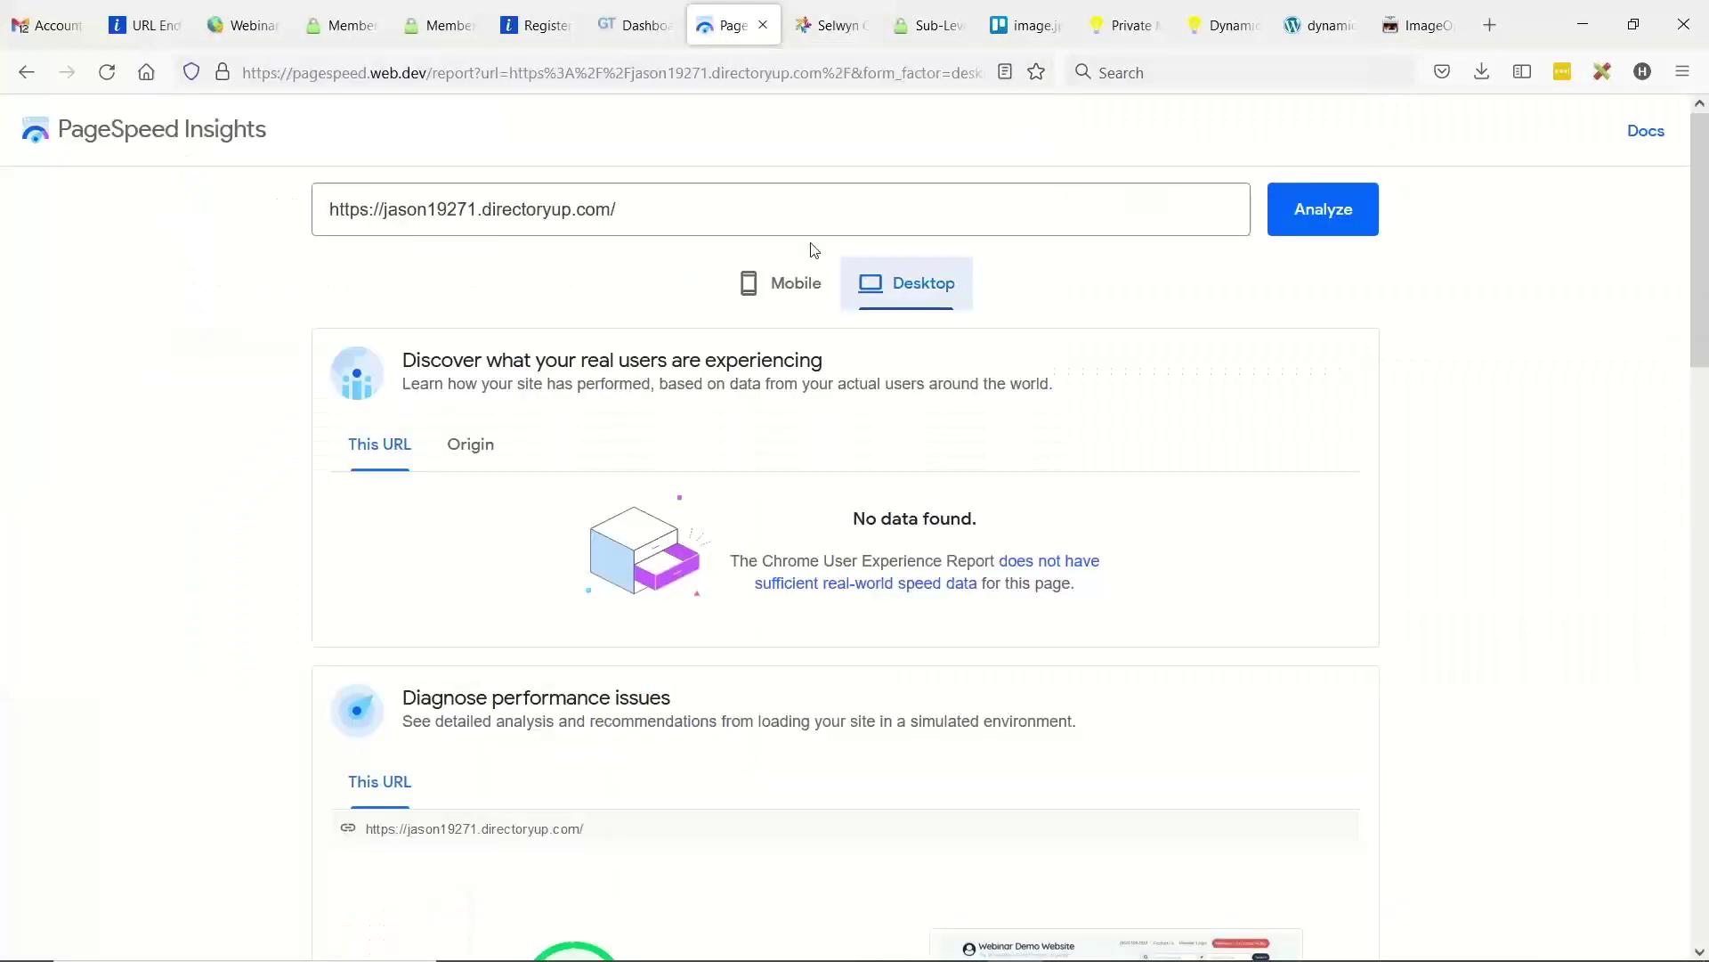
{"action": "triple_click", "coordinate": [538, 209]}
{"action": "type", "text": "https://www.selwynconnect.co.nz/"}
{"action": "left_click", "coordinate": [1317, 213]}
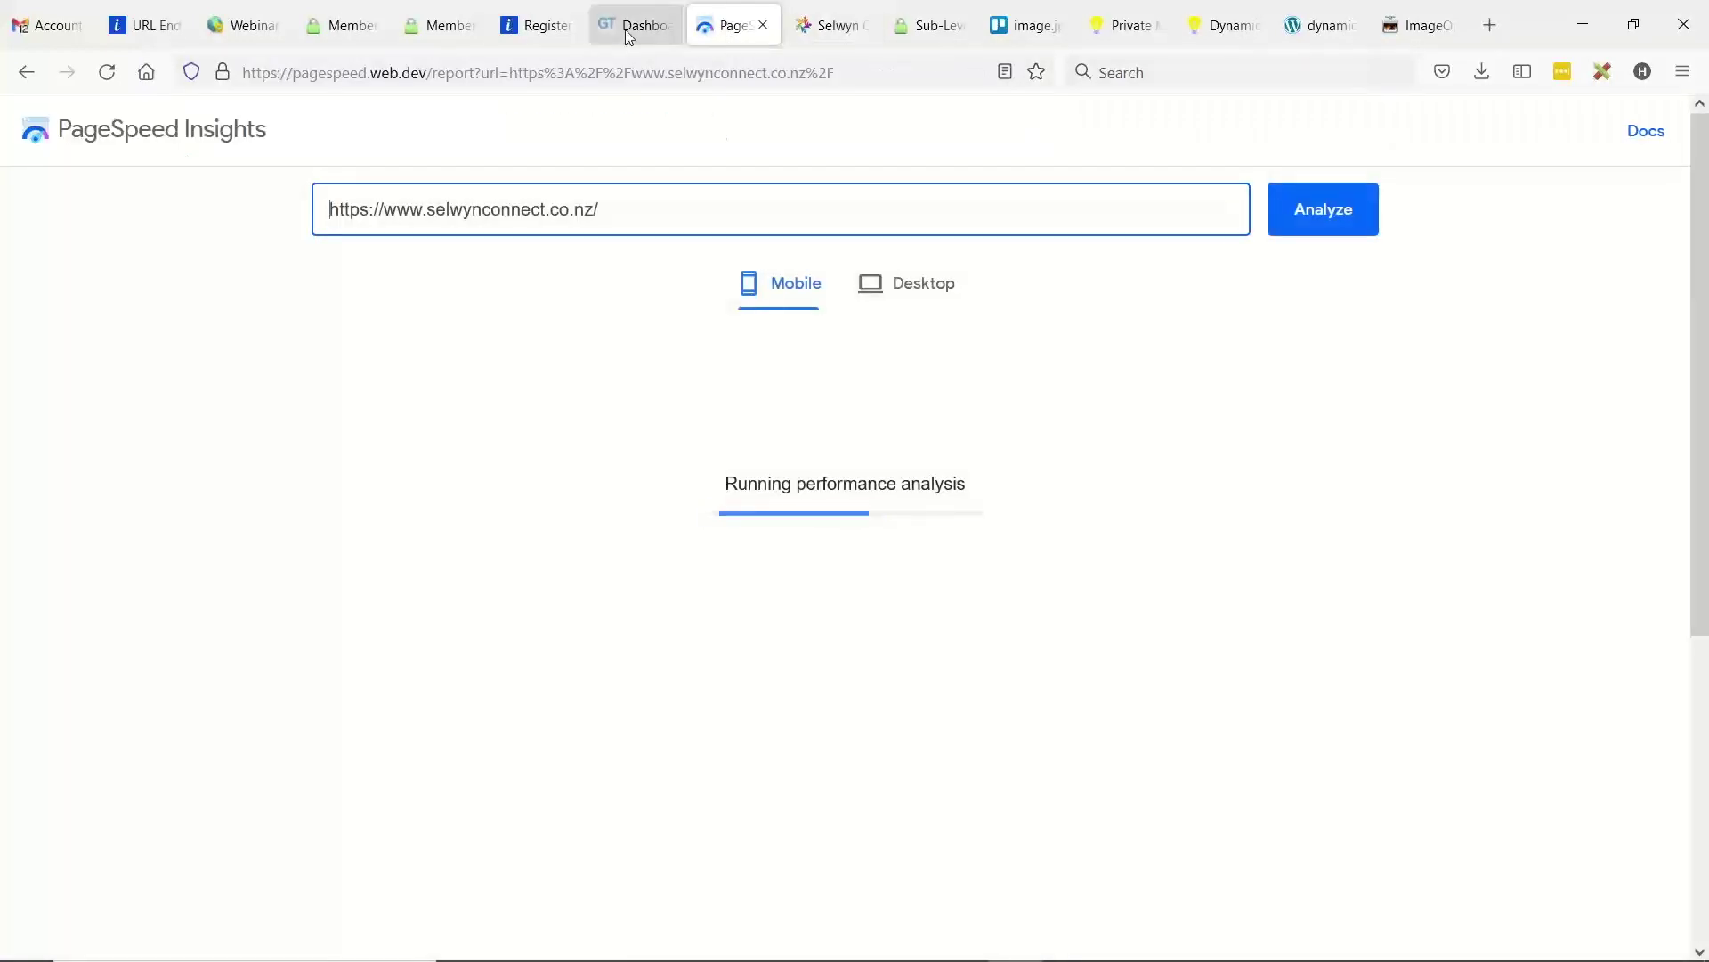
{"action": "left_click", "coordinate": [629, 25]}
{"action": "left_click", "coordinate": [393, 352]}
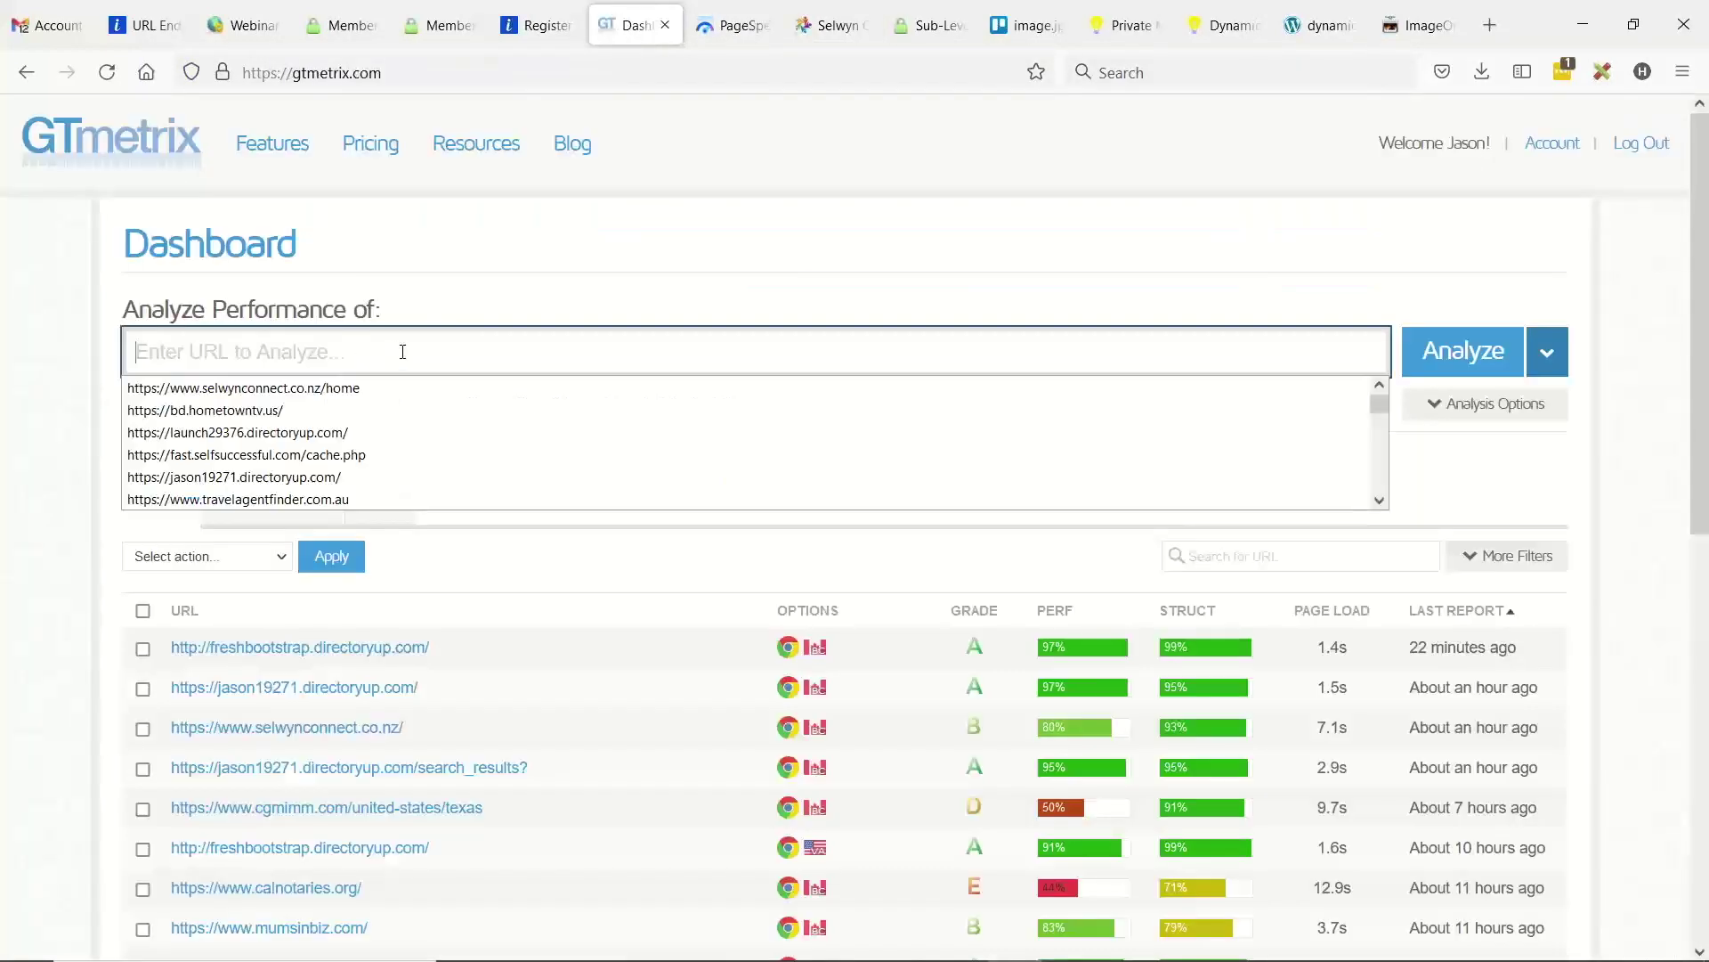
{"action": "type", "text": "https://www.selwynconnect.co.nz/"}
{"action": "left_click", "coordinate": [1463, 351]}
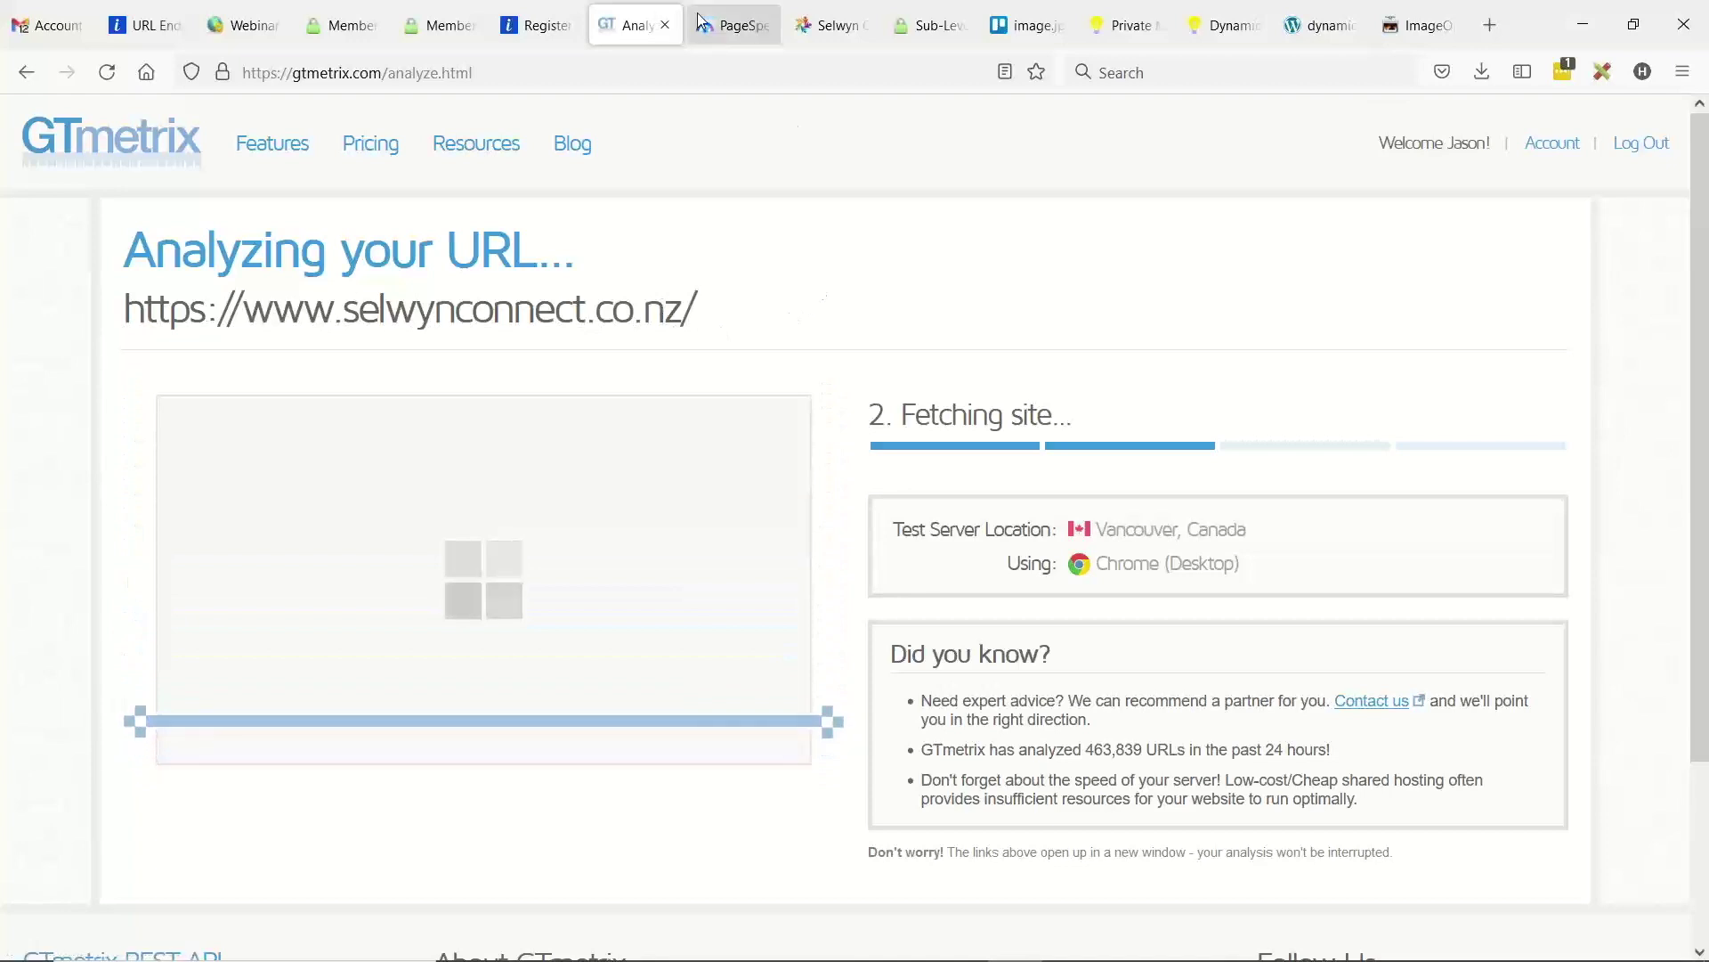
- View the Selwyn Connect home page and highlight its domain in the address
{"action": "key", "text": "ctrl+Tab"}
{"action": "key", "text": "ctrl+Tab"}
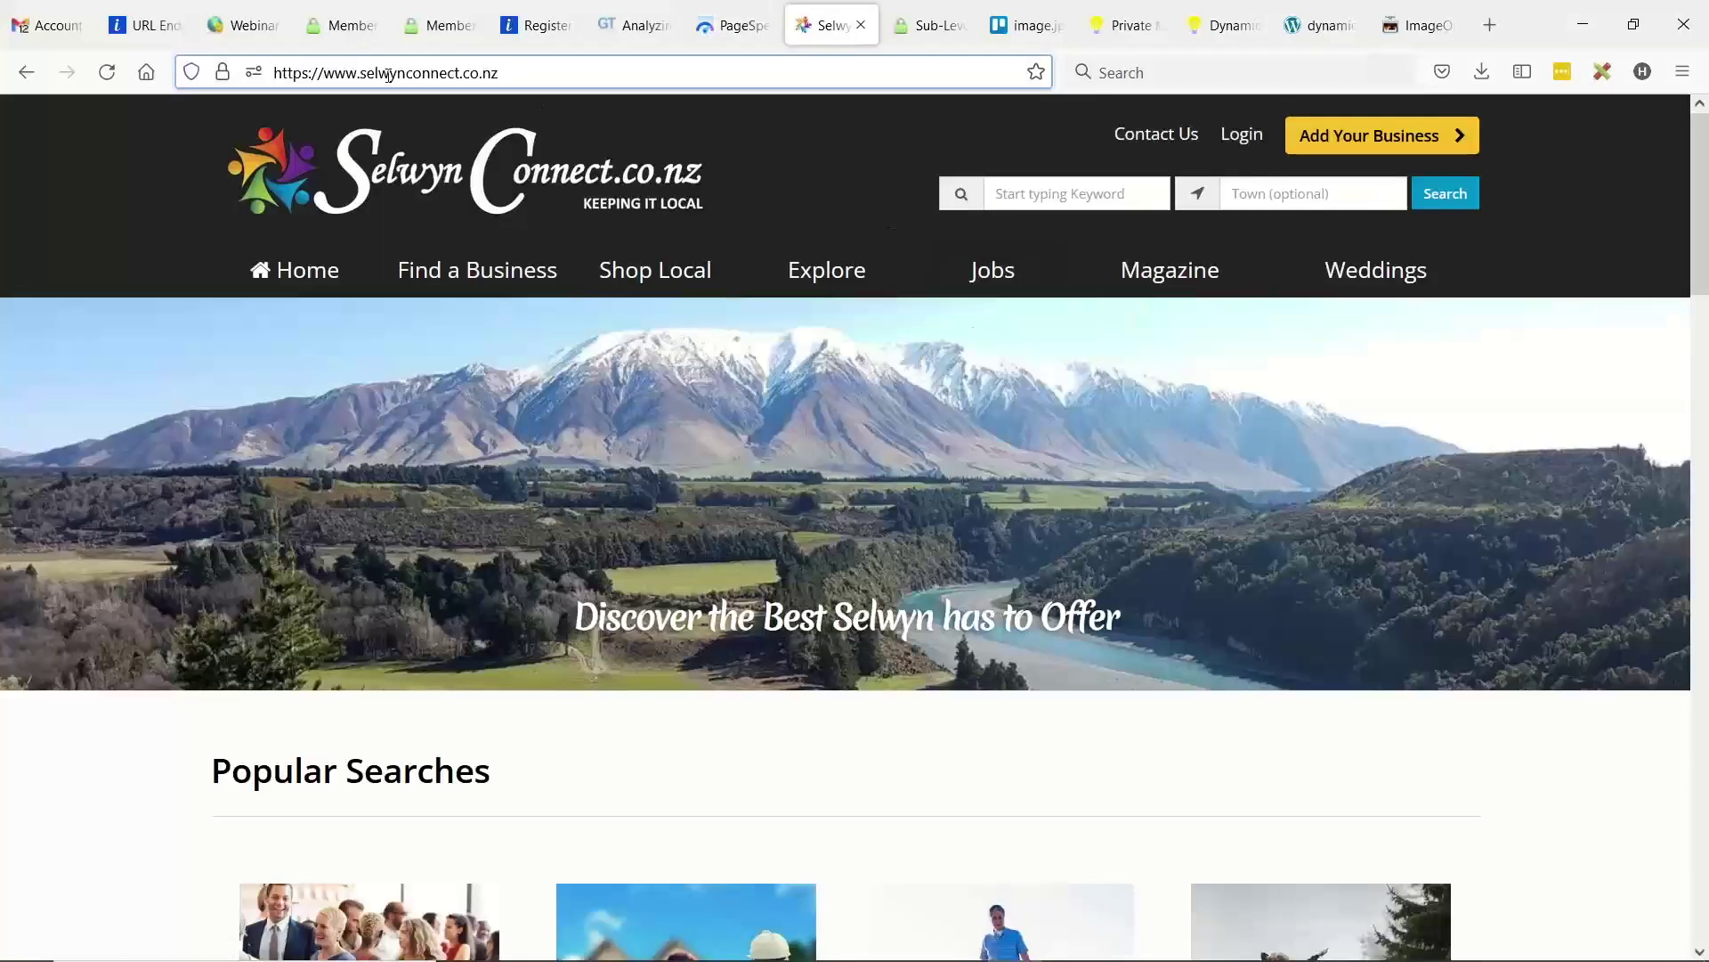
{"action": "left_click_drag", "start_coordinate": [368, 72], "coordinate": [499, 72]}
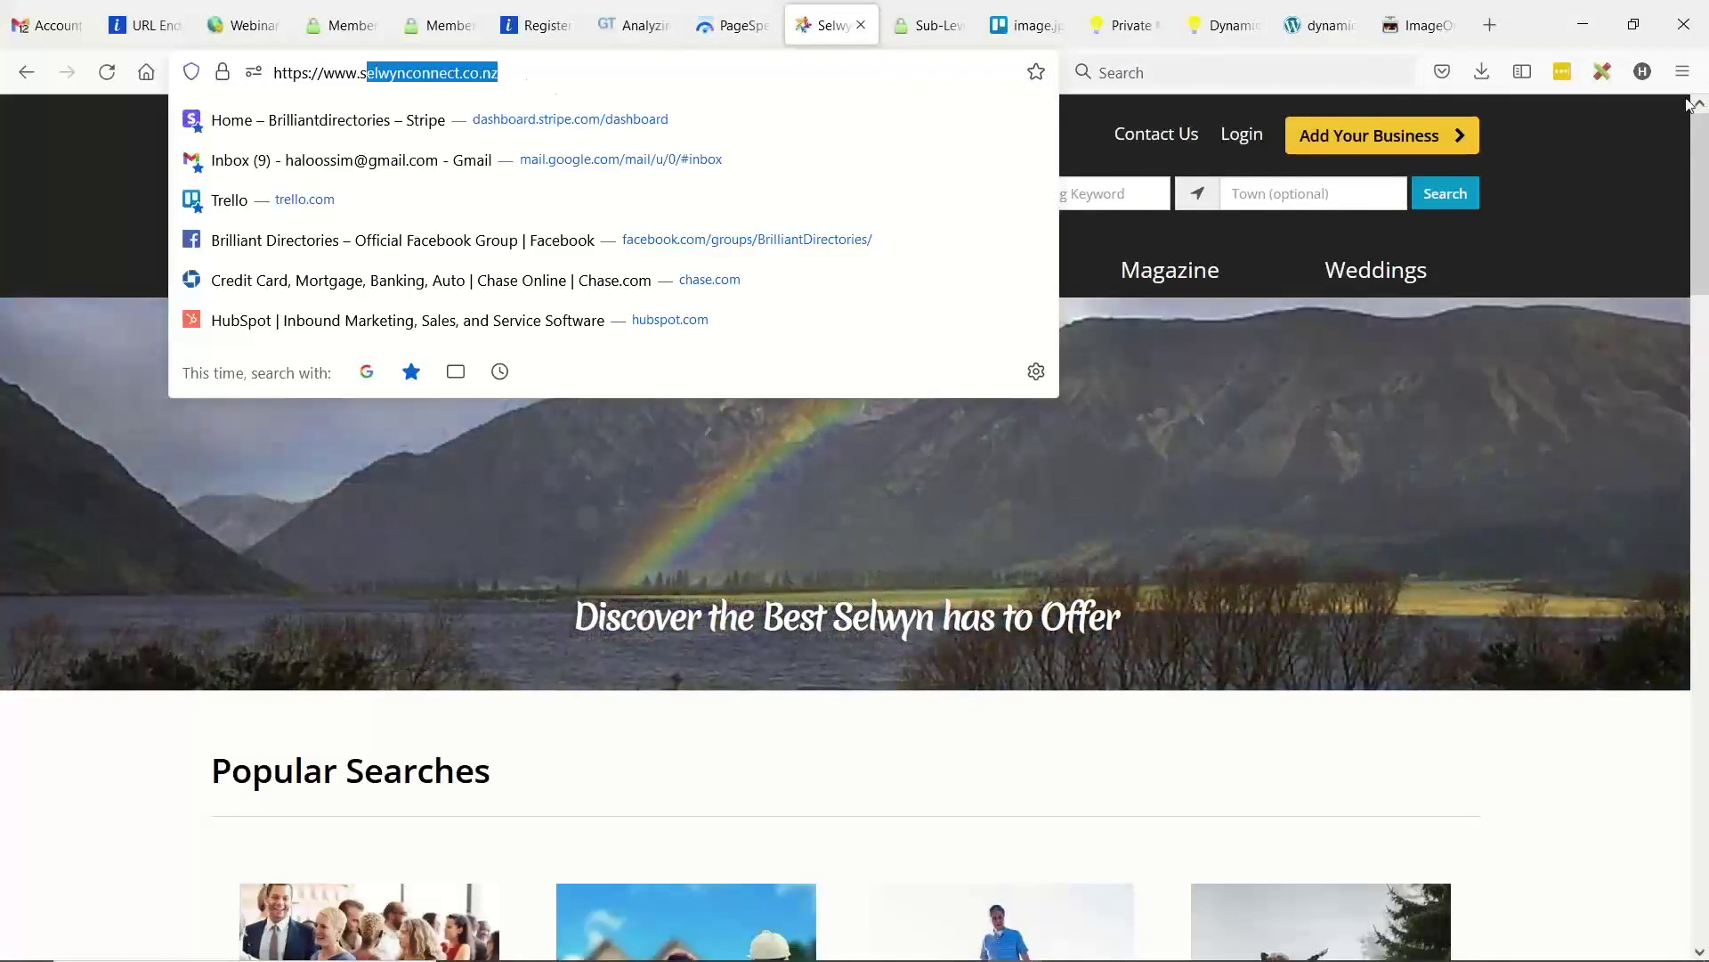
{"action": "key", "text": "alt+Tab"}
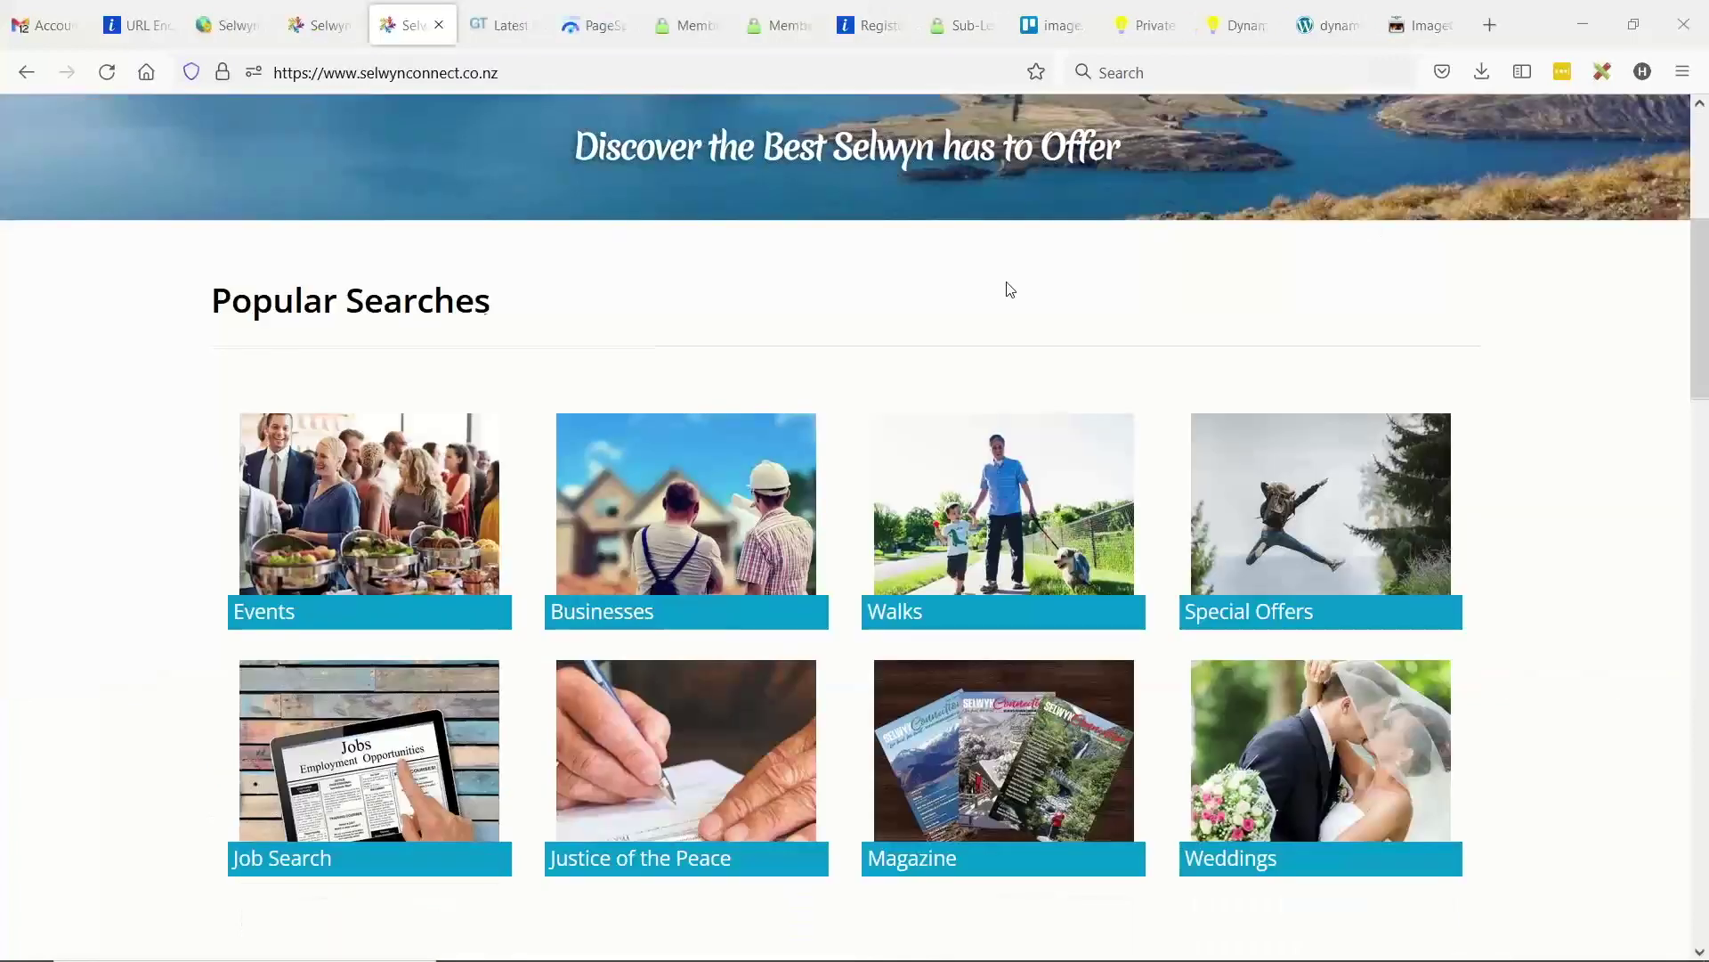
{"action": "scroll", "coordinate": [665, 288], "scroll_direction": "up", "scroll_amount": 5}
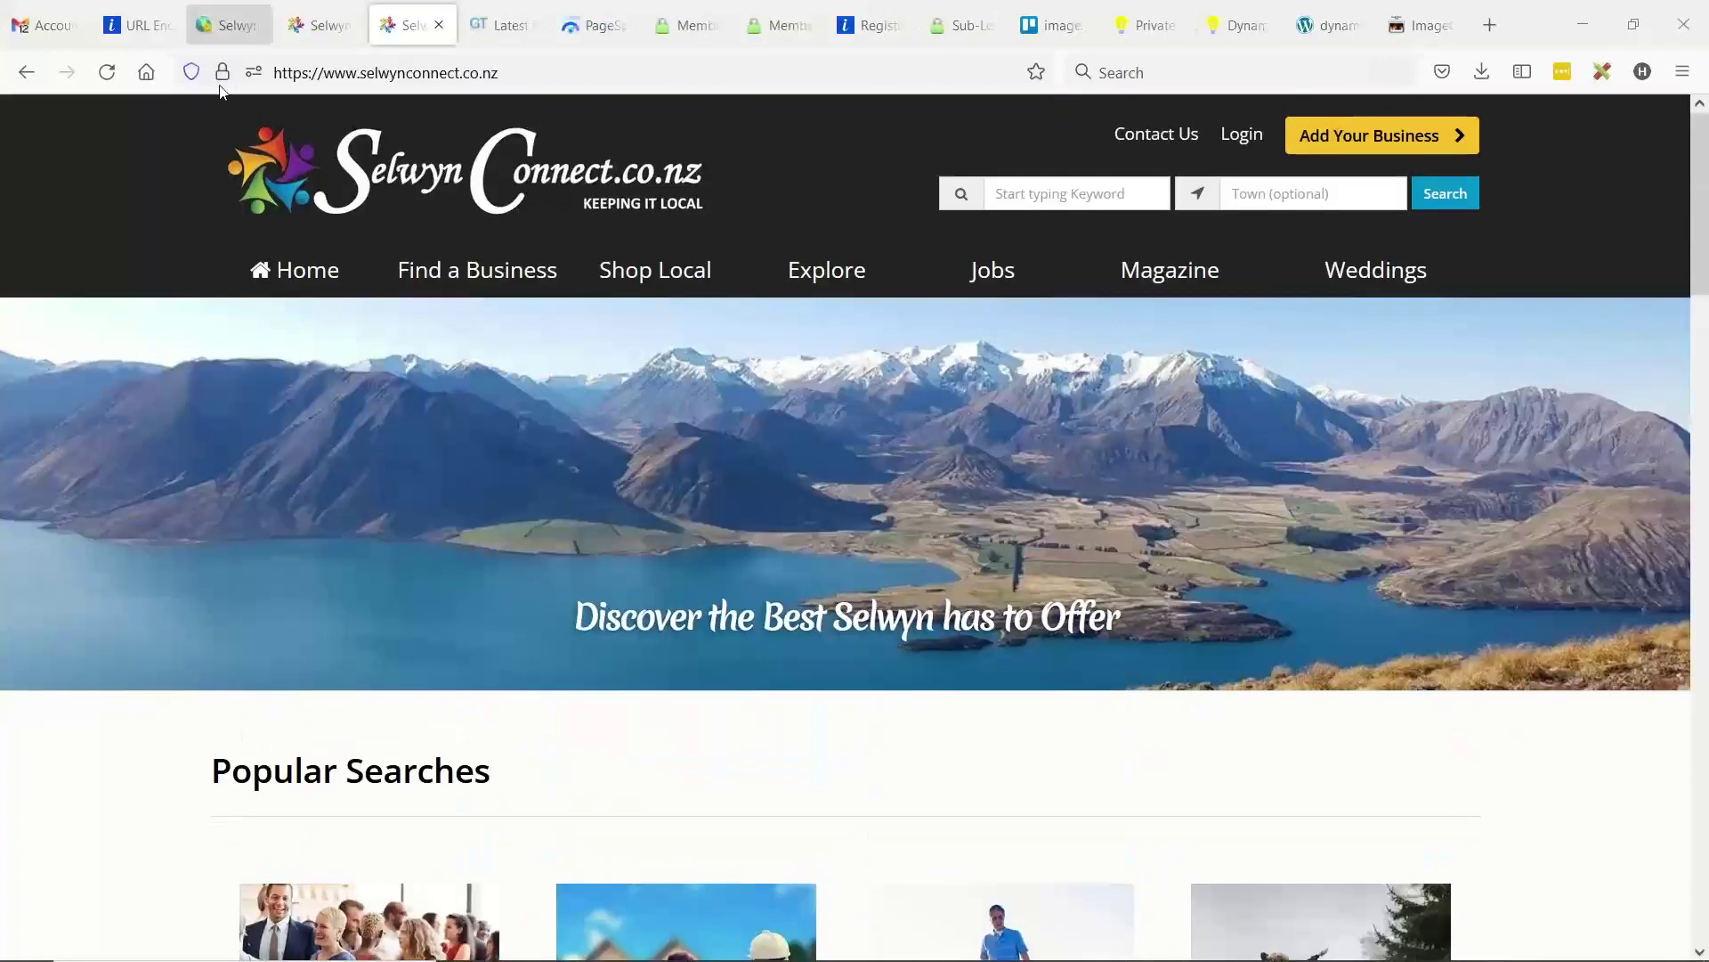
- Examine the GTmetrix grade and the PageSpeed Insights mobile performance score for the Selwyn Connect site
{"action": "left_click", "coordinate": [498, 25]}
{"action": "scroll", "coordinate": [717, 362], "scroll_direction": "up", "scroll_amount": 10}
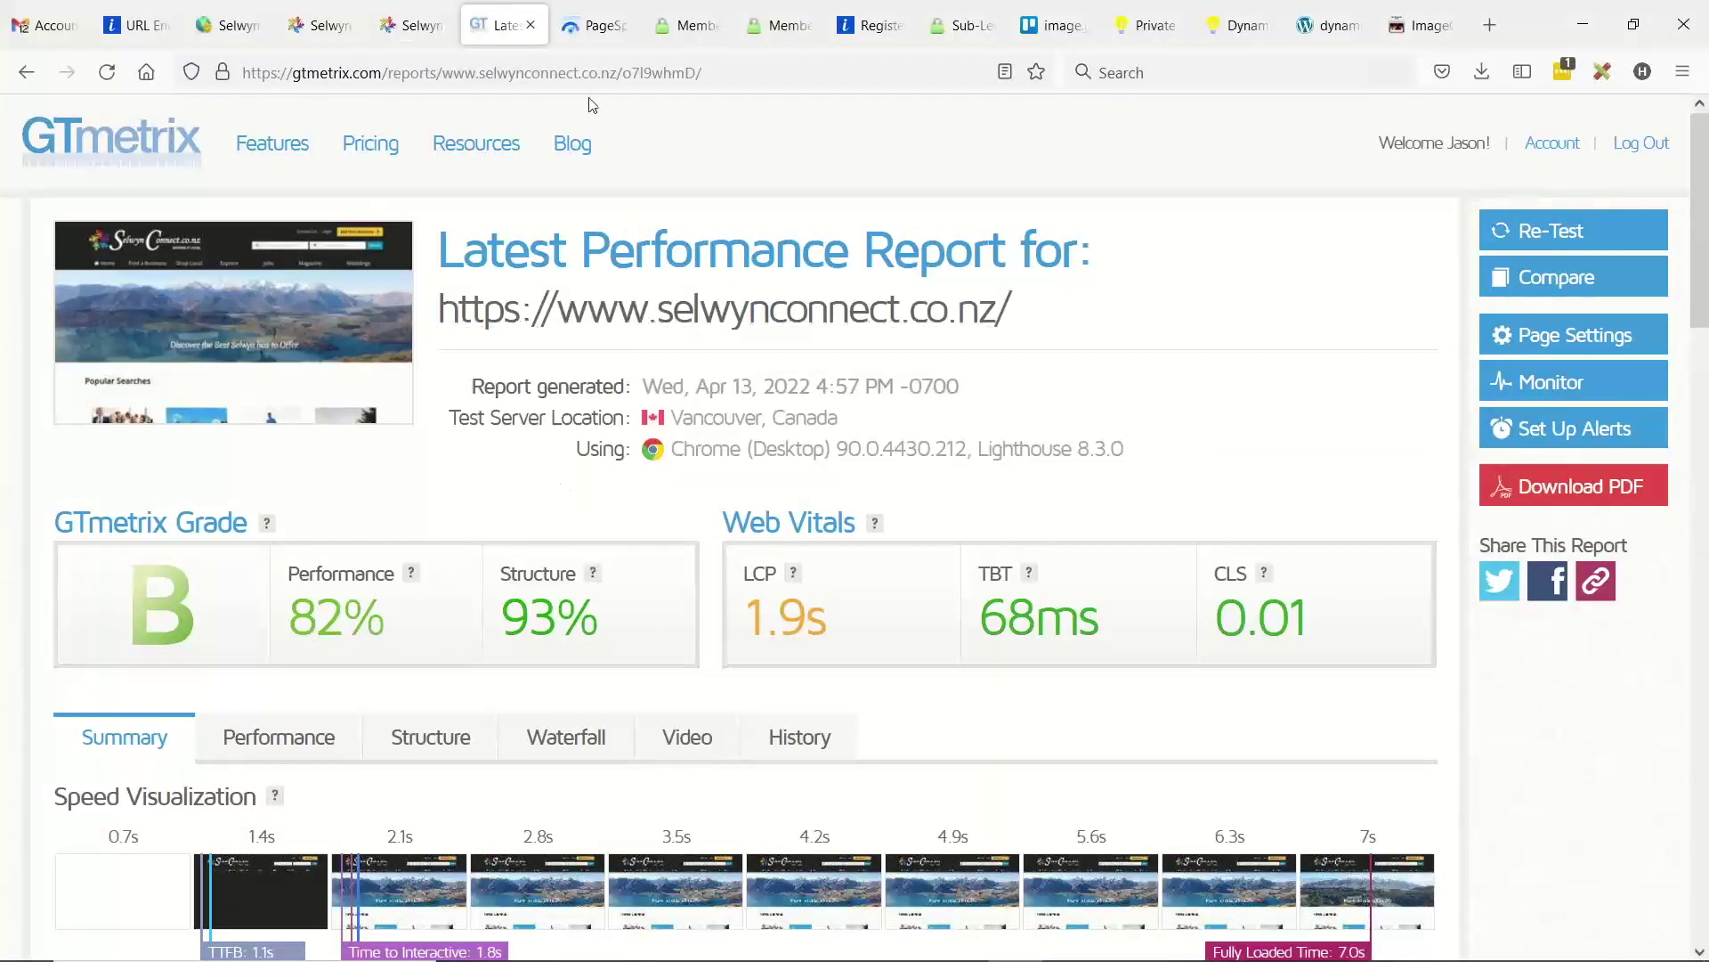
{"action": "left_click", "coordinate": [594, 27]}
{"action": "scroll", "coordinate": [710, 419], "scroll_direction": "up", "scroll_amount": 20}
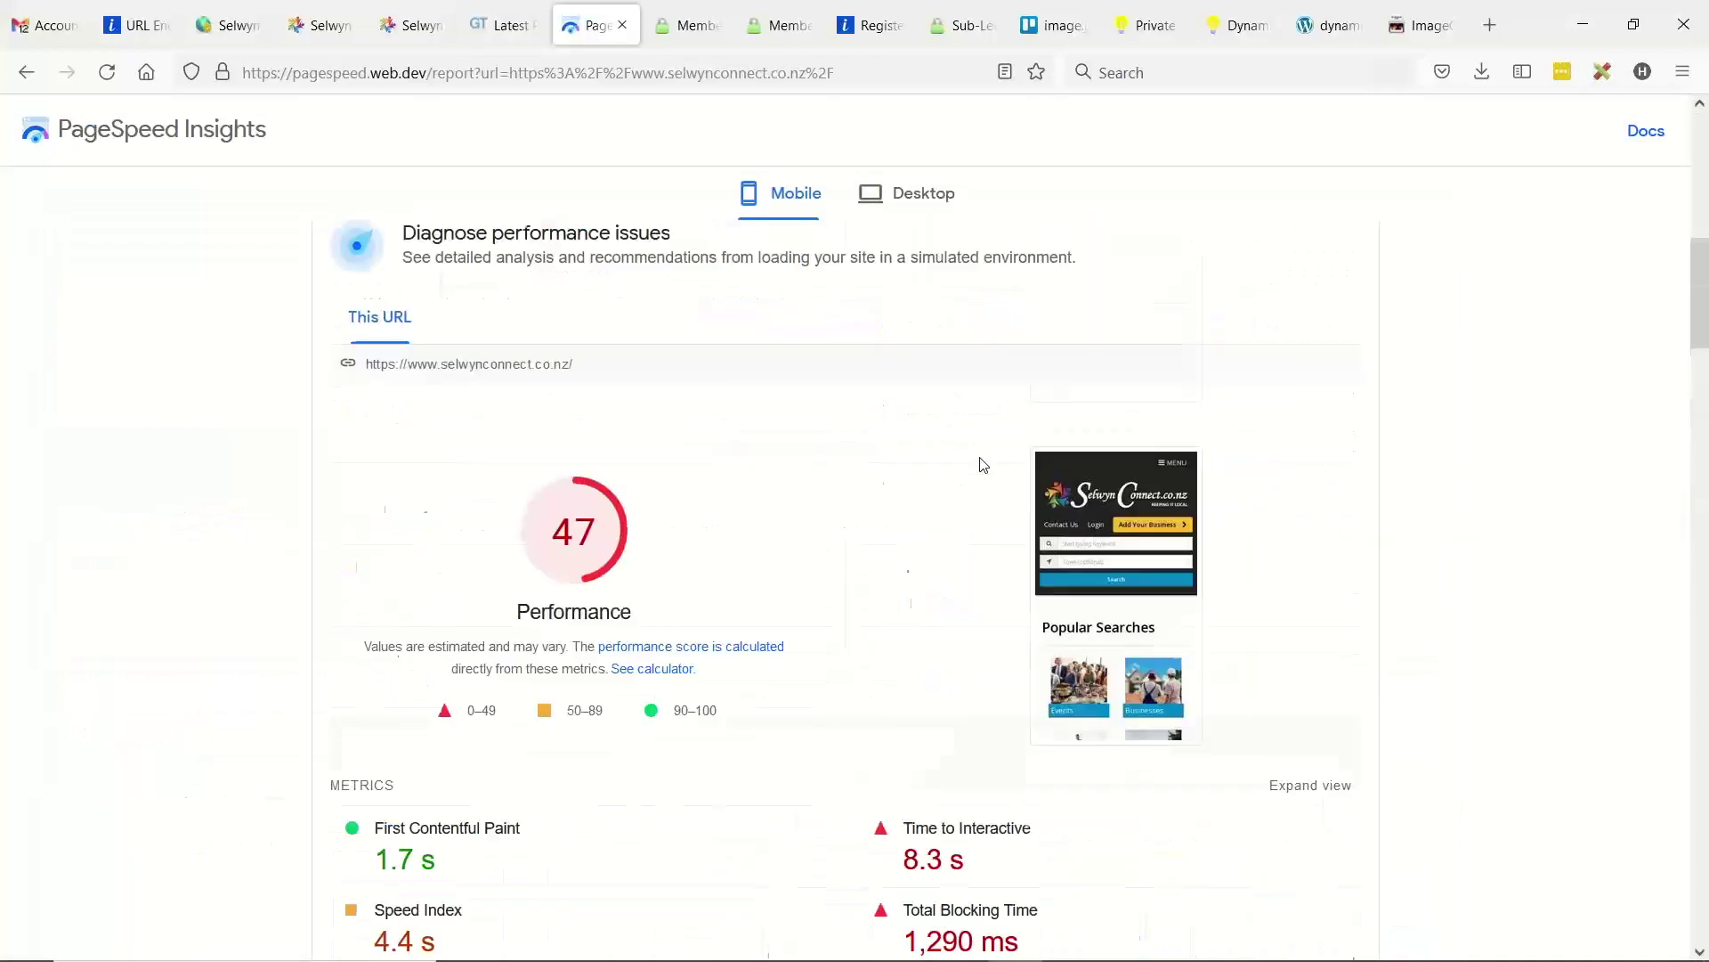
- Compare the Selwyn Connect desktop and mobile performance results, and review the mobile audits for unused JavaScript and image sizing
{"action": "left_click", "coordinate": [918, 203]}
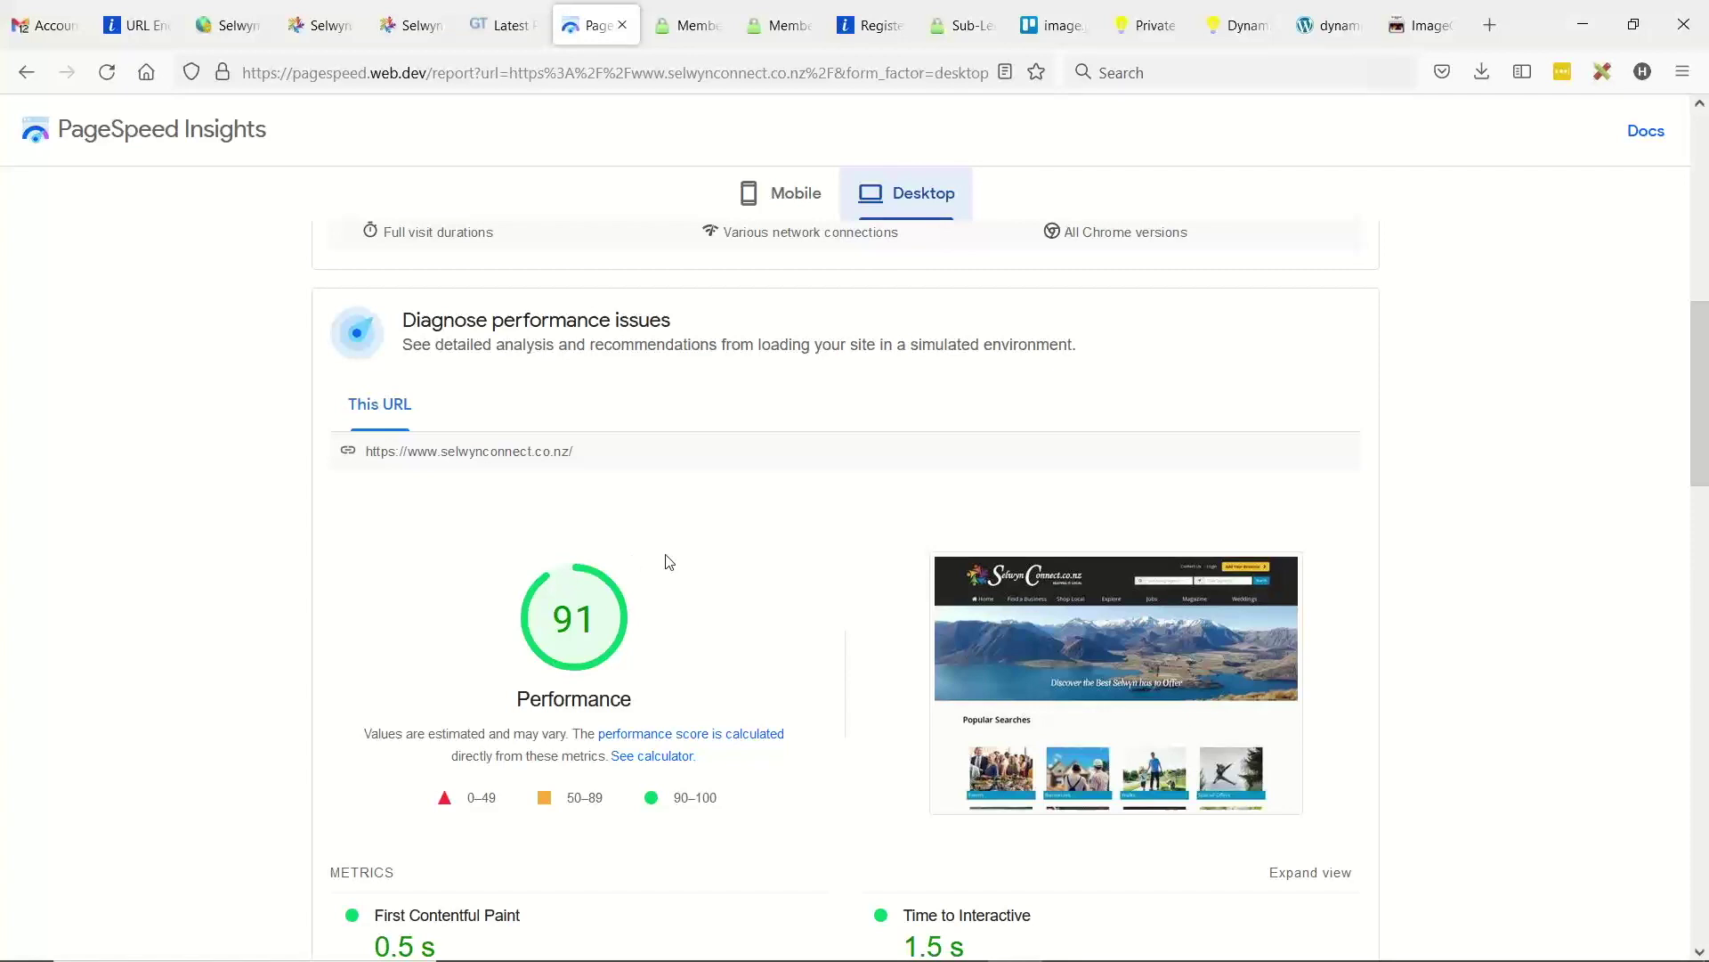
{"action": "left_click", "coordinate": [783, 195]}
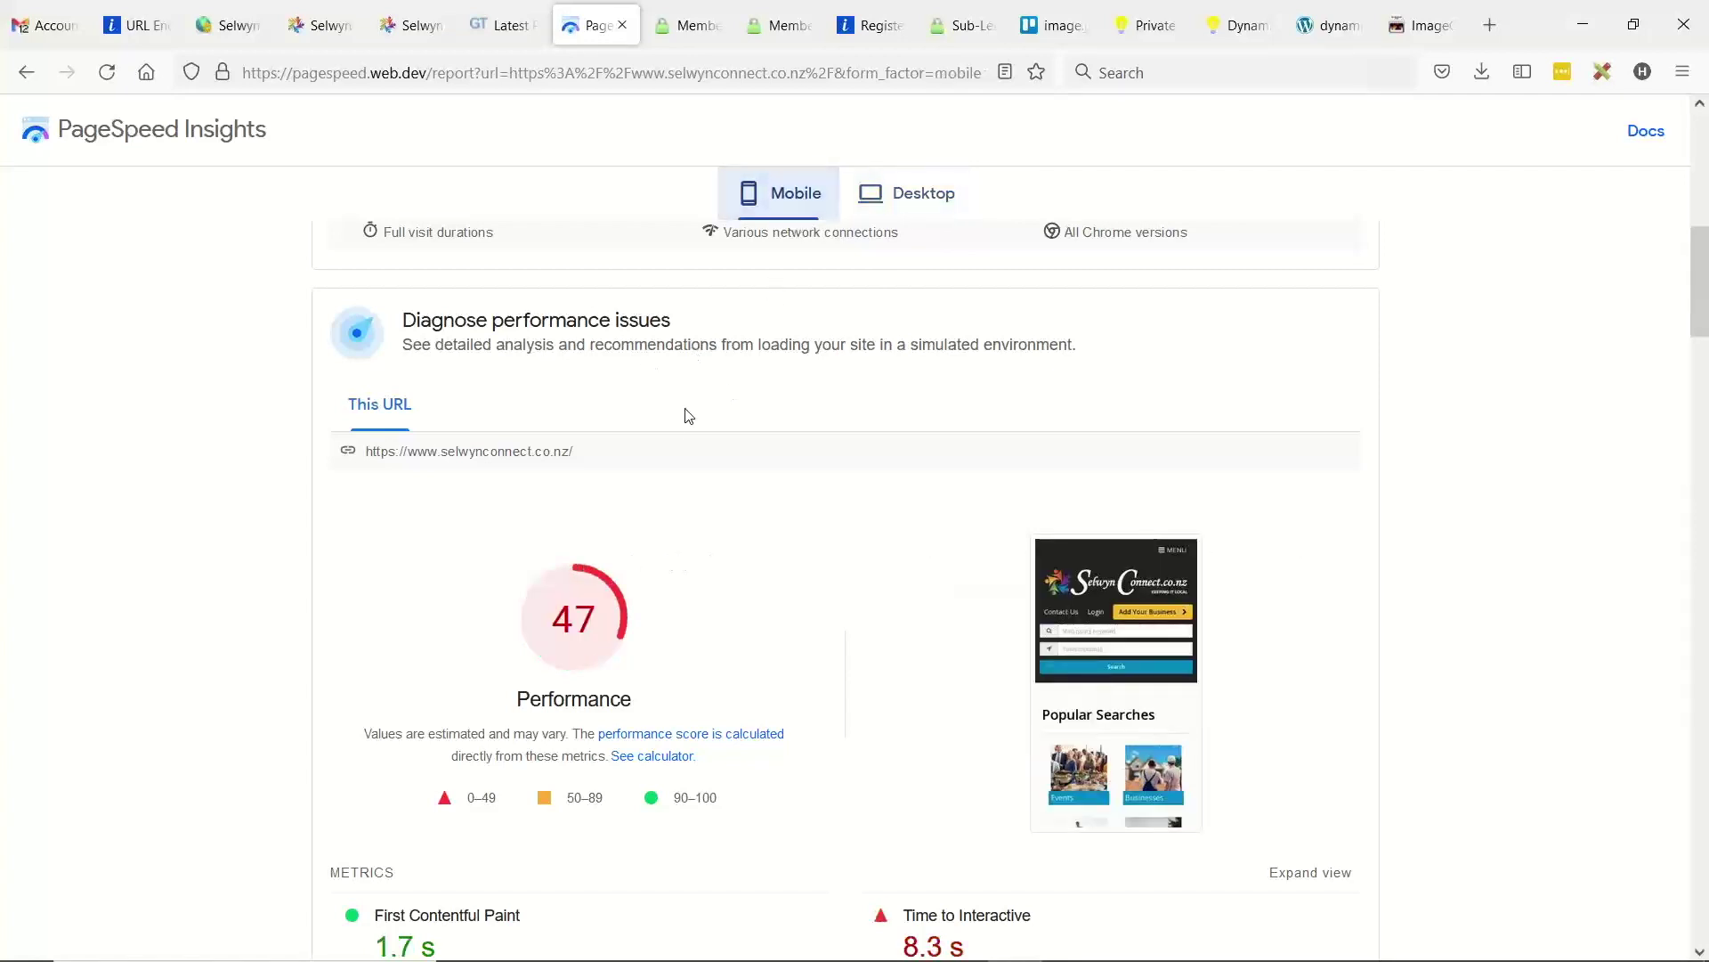
{"action": "scroll", "coordinate": [401, 418], "scroll_direction": "down", "scroll_amount": 5}
{"action": "scroll", "coordinate": [329, 452], "scroll_direction": "down", "scroll_amount": 8}
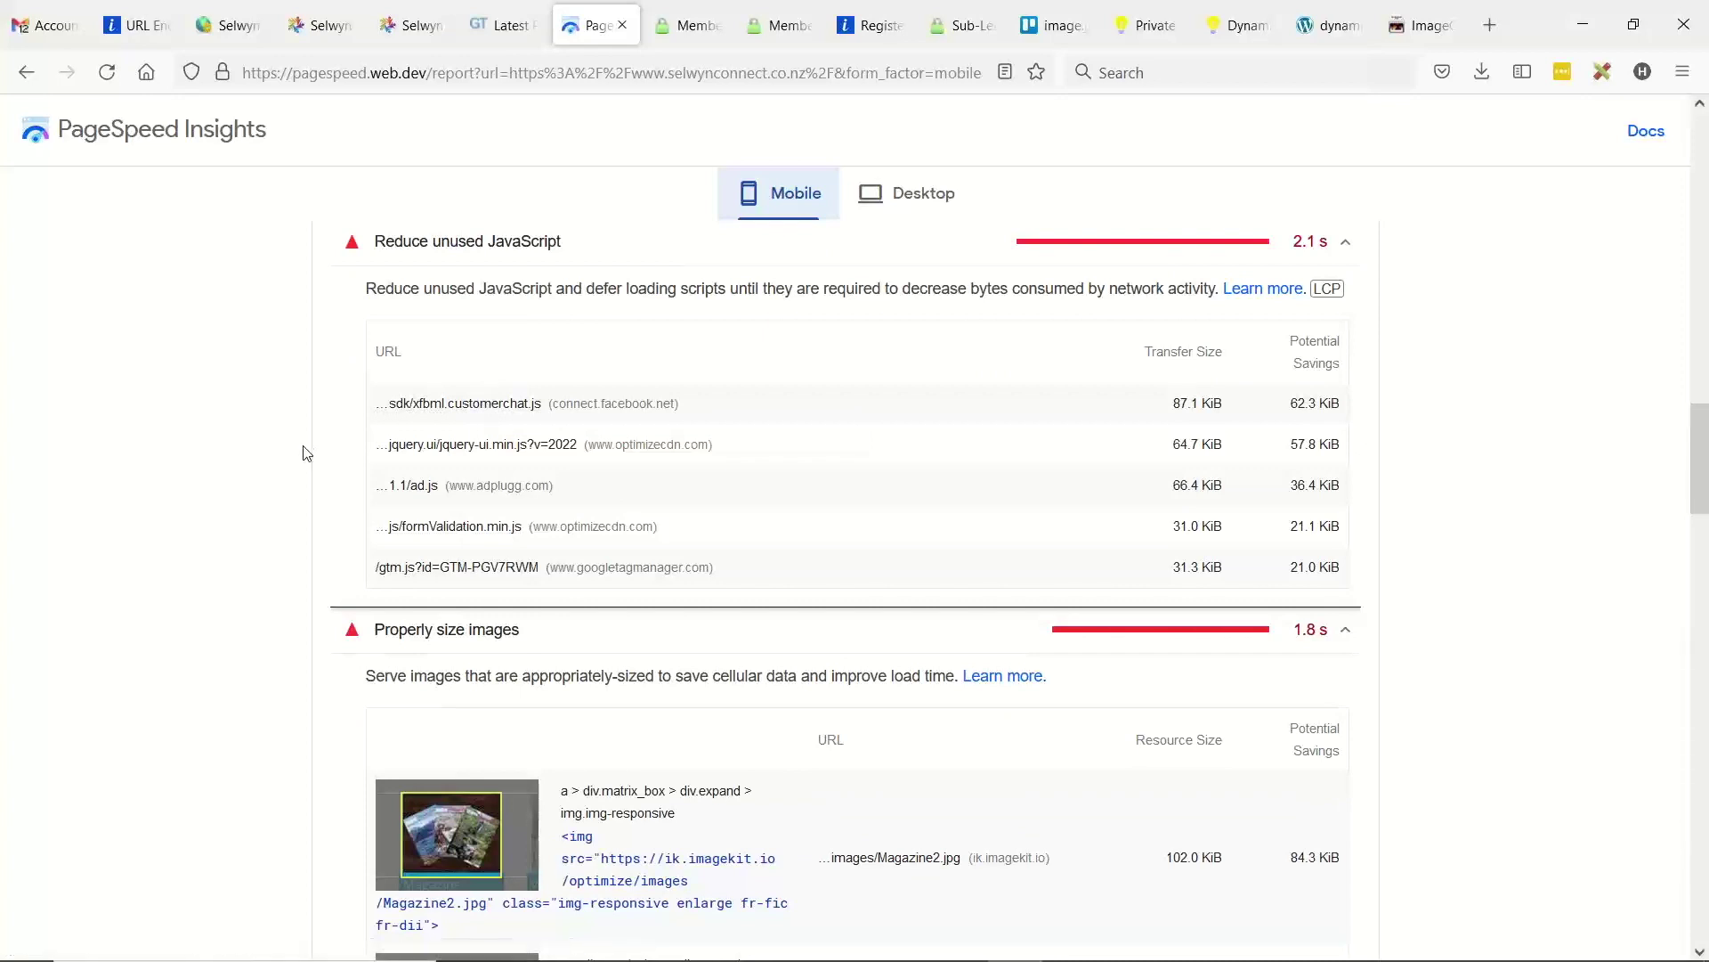
{"action": "scroll", "coordinate": [267, 445], "scroll_direction": "down", "scroll_amount": 3}
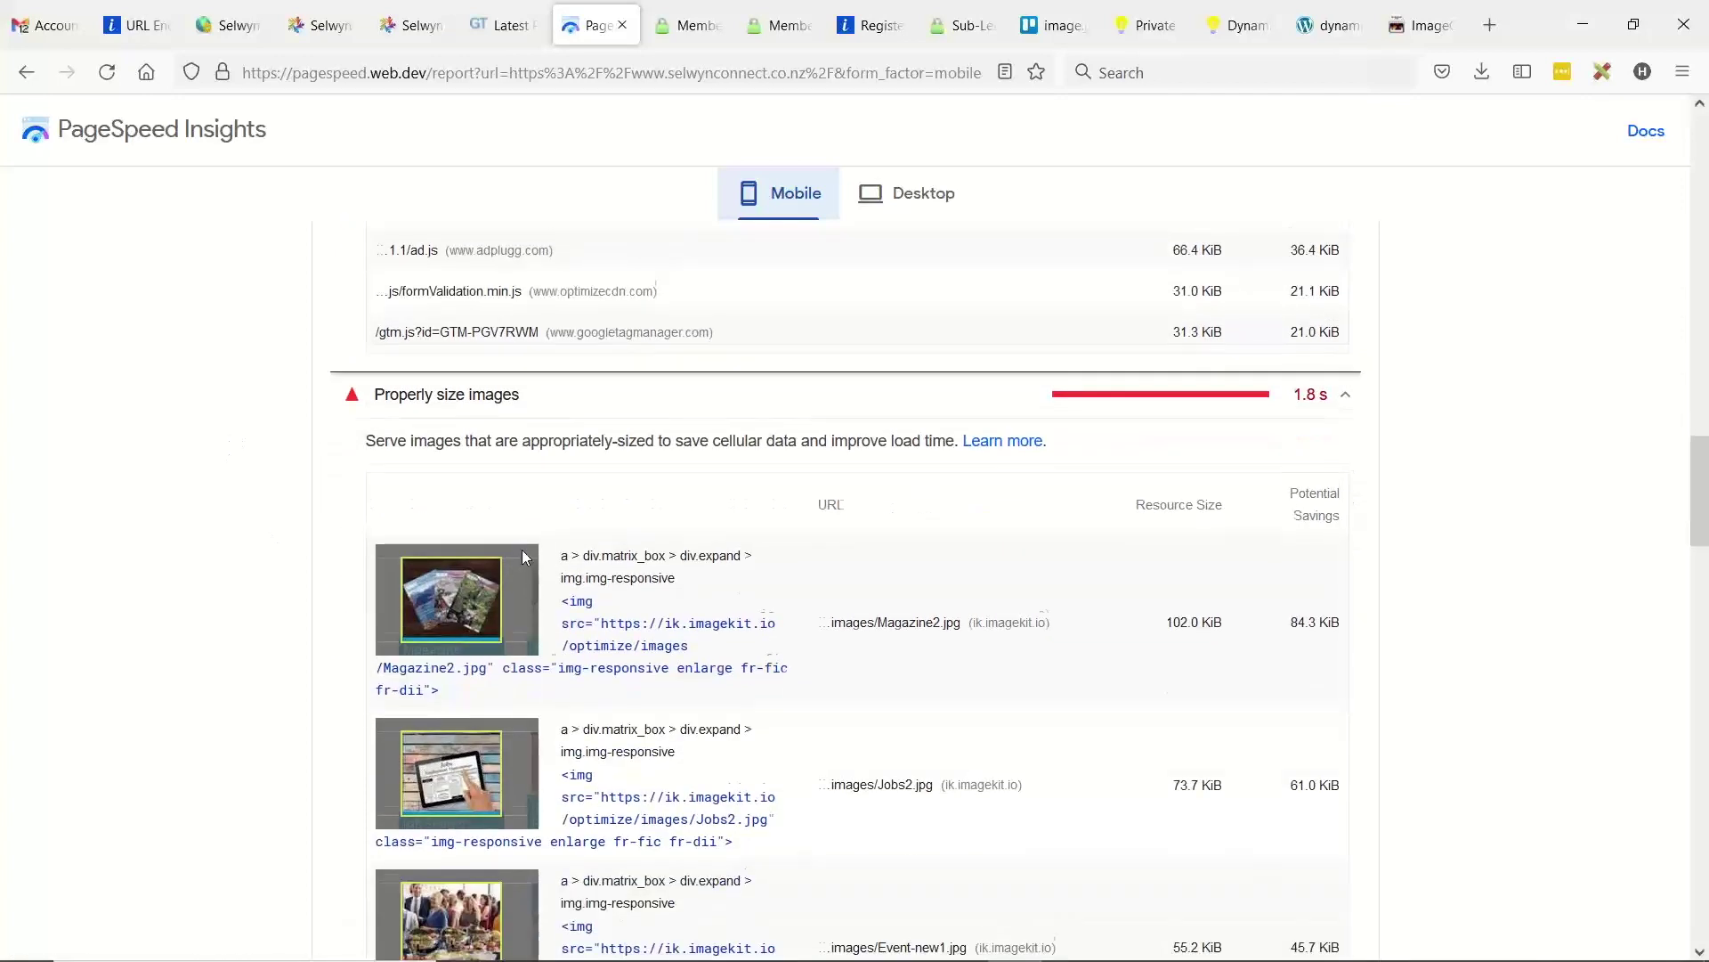
{"action": "scroll", "coordinate": [523, 558], "scroll_direction": "down", "scroll_amount": 1}
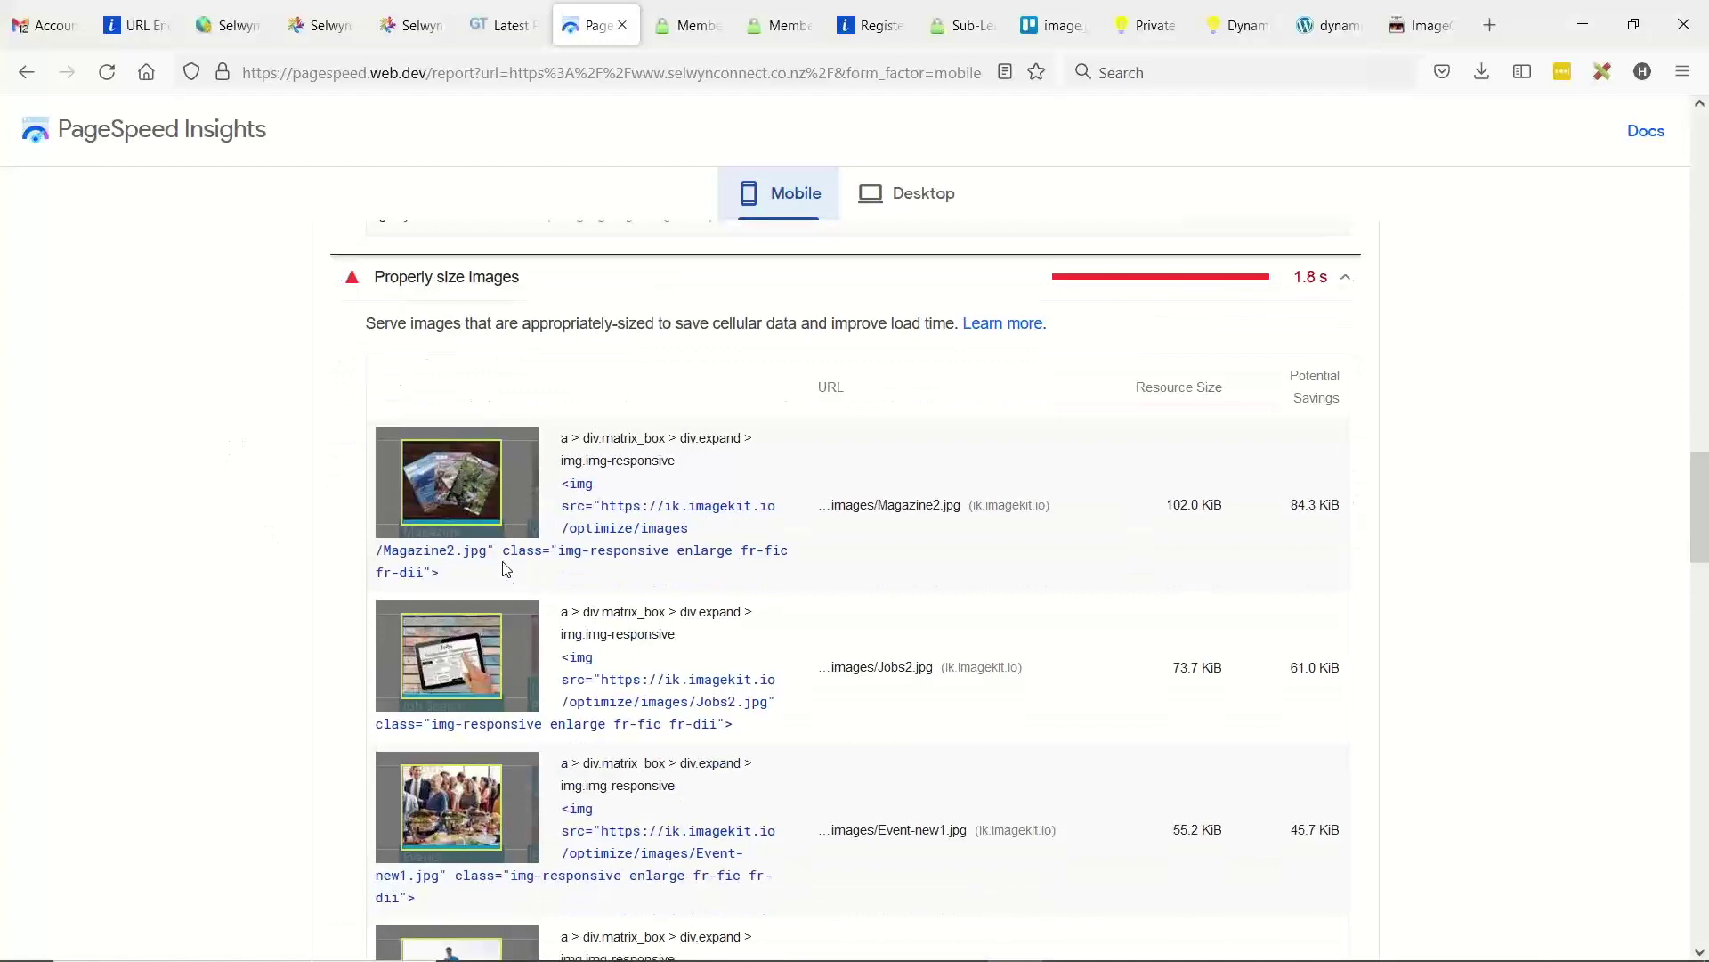
- Check the open Selwyn Connect pages, return to the PageSpeed Insights mobile report, and collapse the Reduce unused JavaScript audit
{"action": "left_click", "coordinate": [332, 27]}
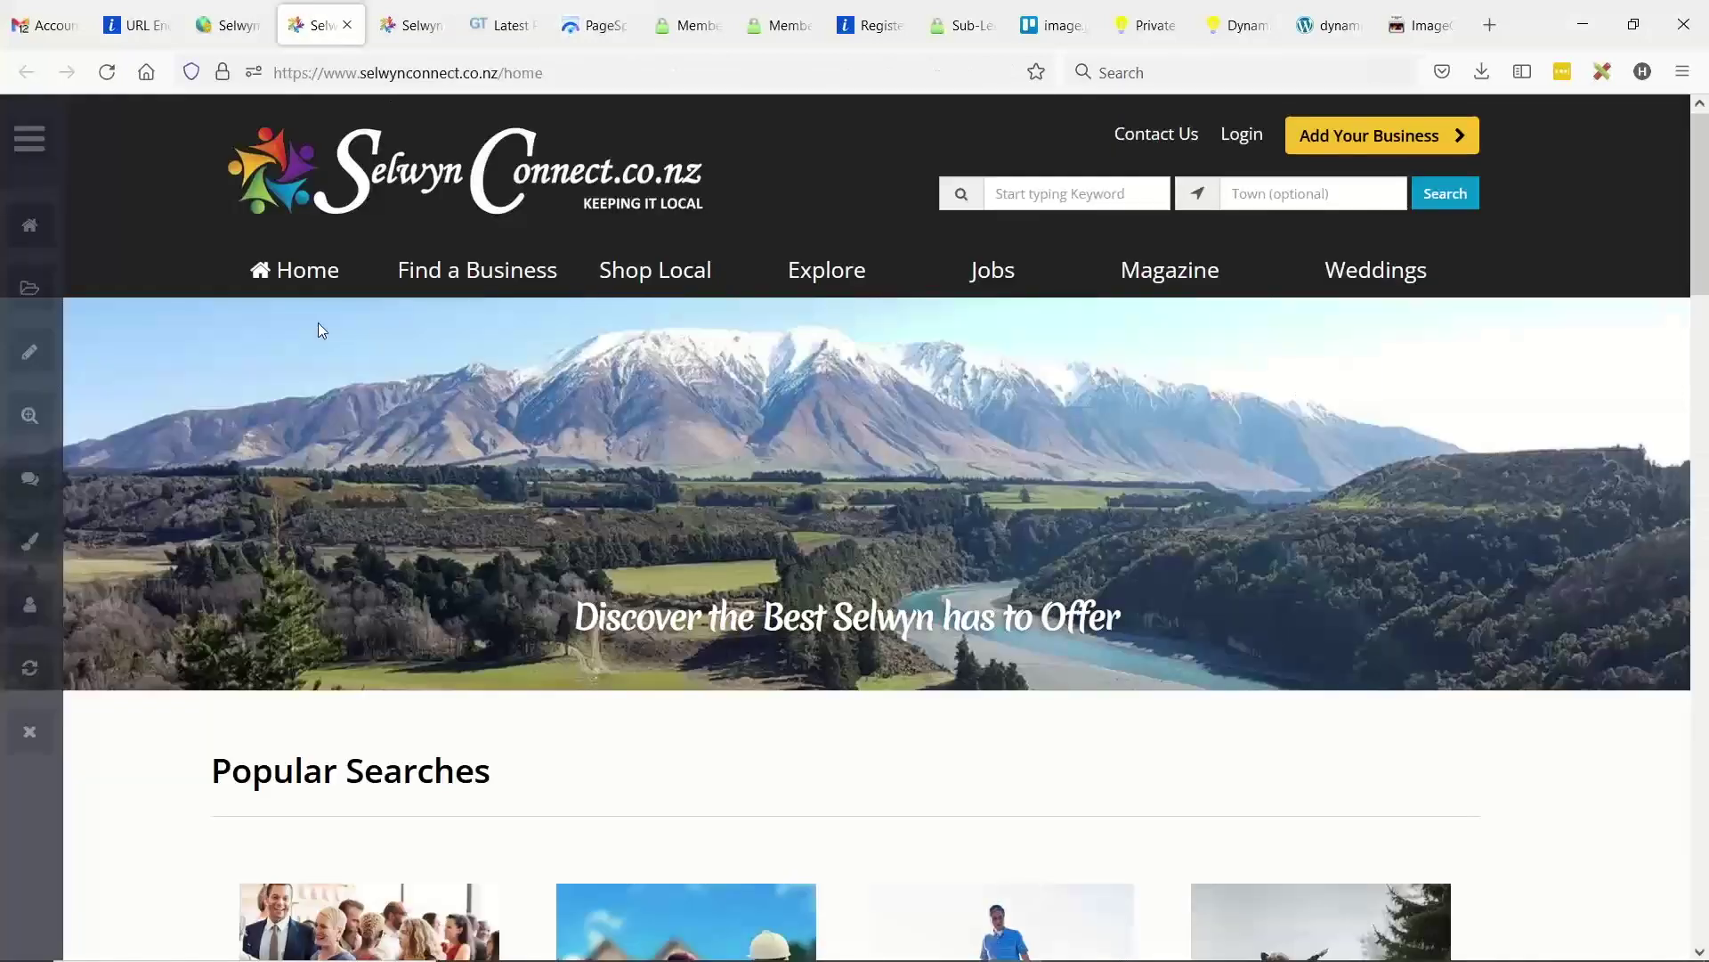
{"action": "left_click", "coordinate": [233, 25]}
{"action": "left_click", "coordinate": [594, 31]}
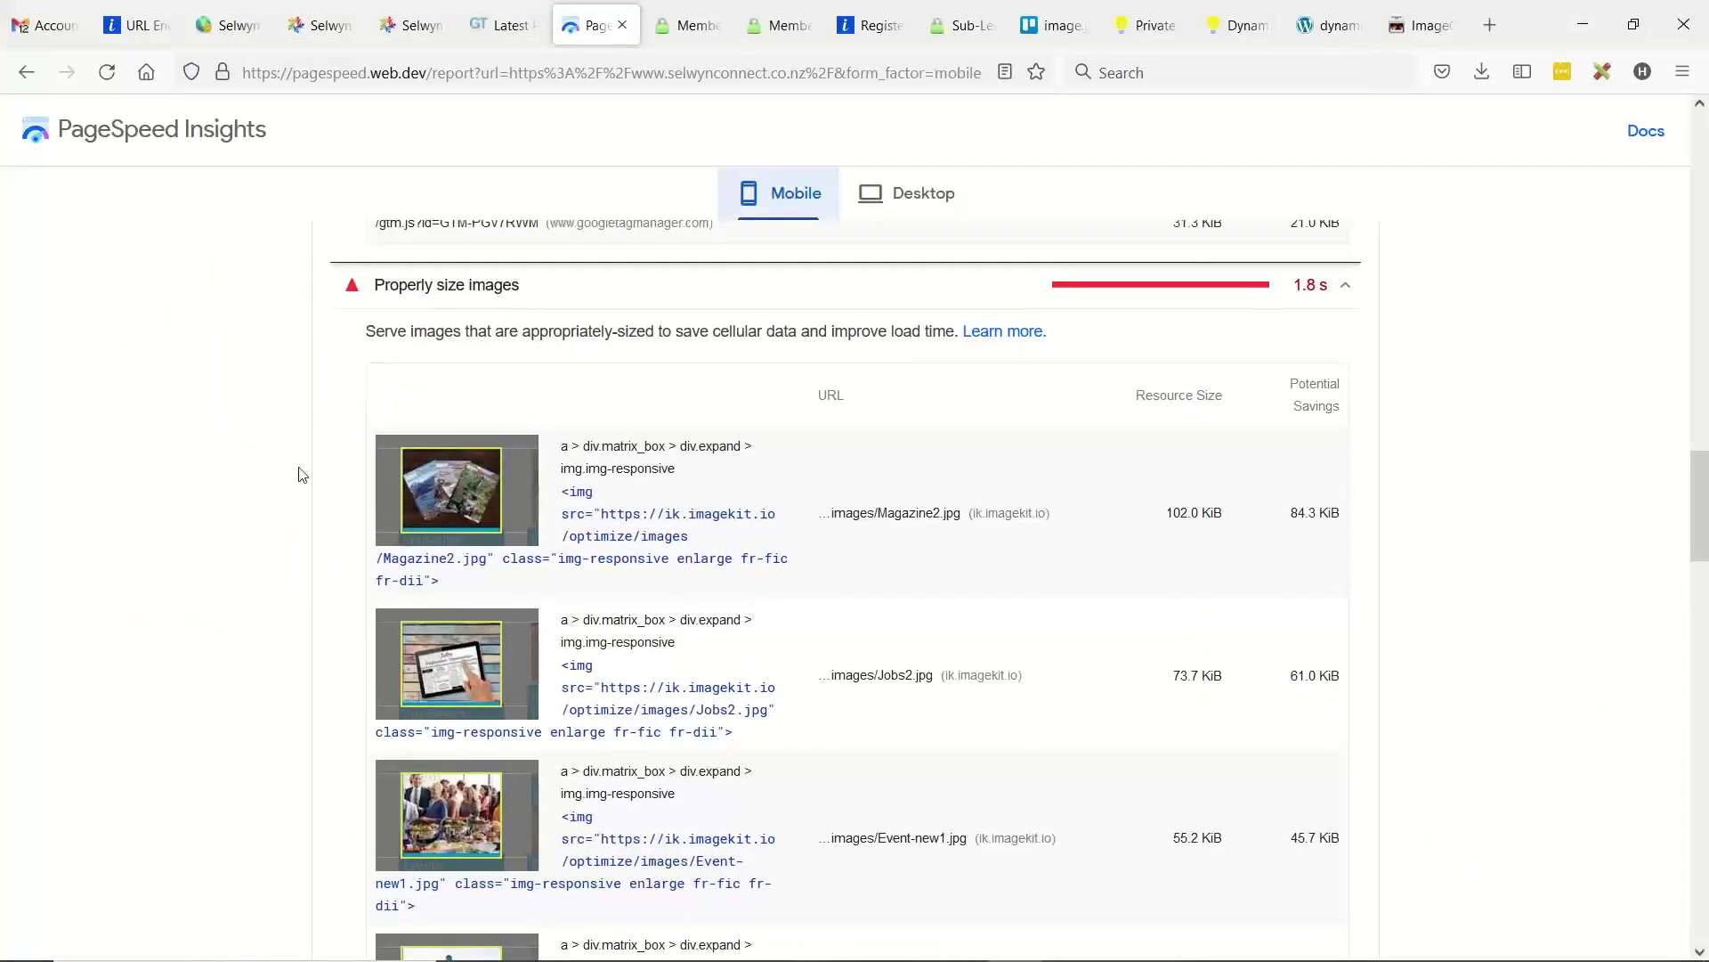
{"action": "scroll", "coordinate": [450, 419], "scroll_direction": "up", "scroll_amount": 4}
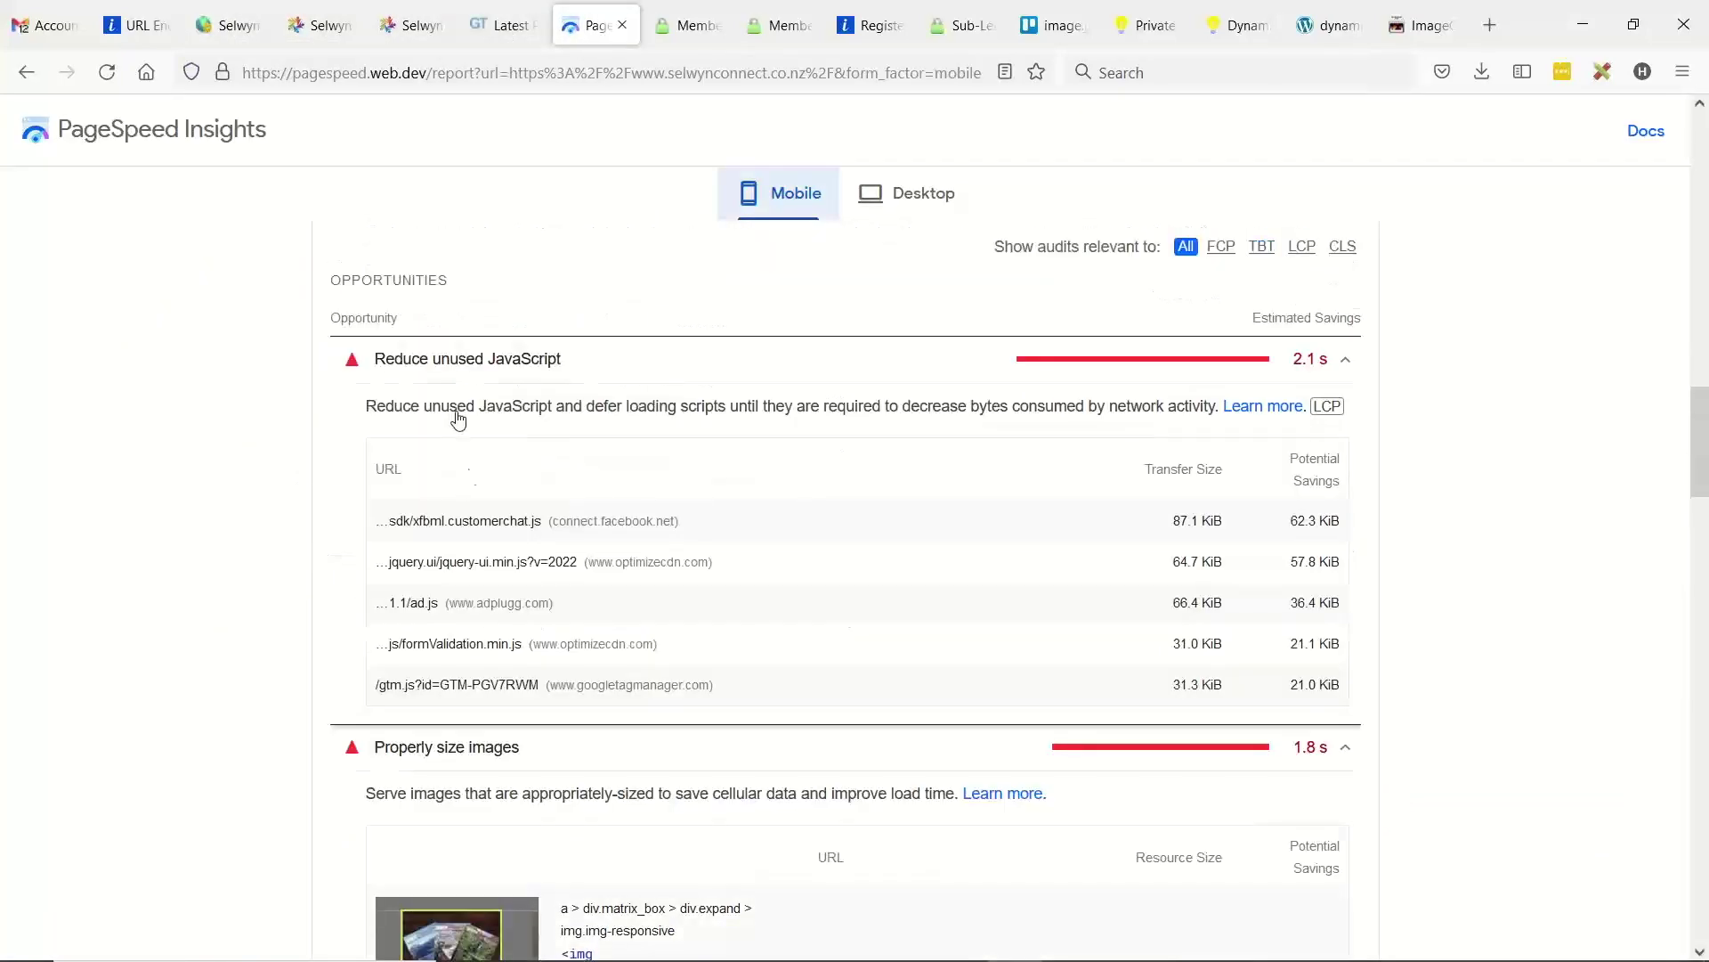
{"action": "left_click", "coordinate": [514, 365]}
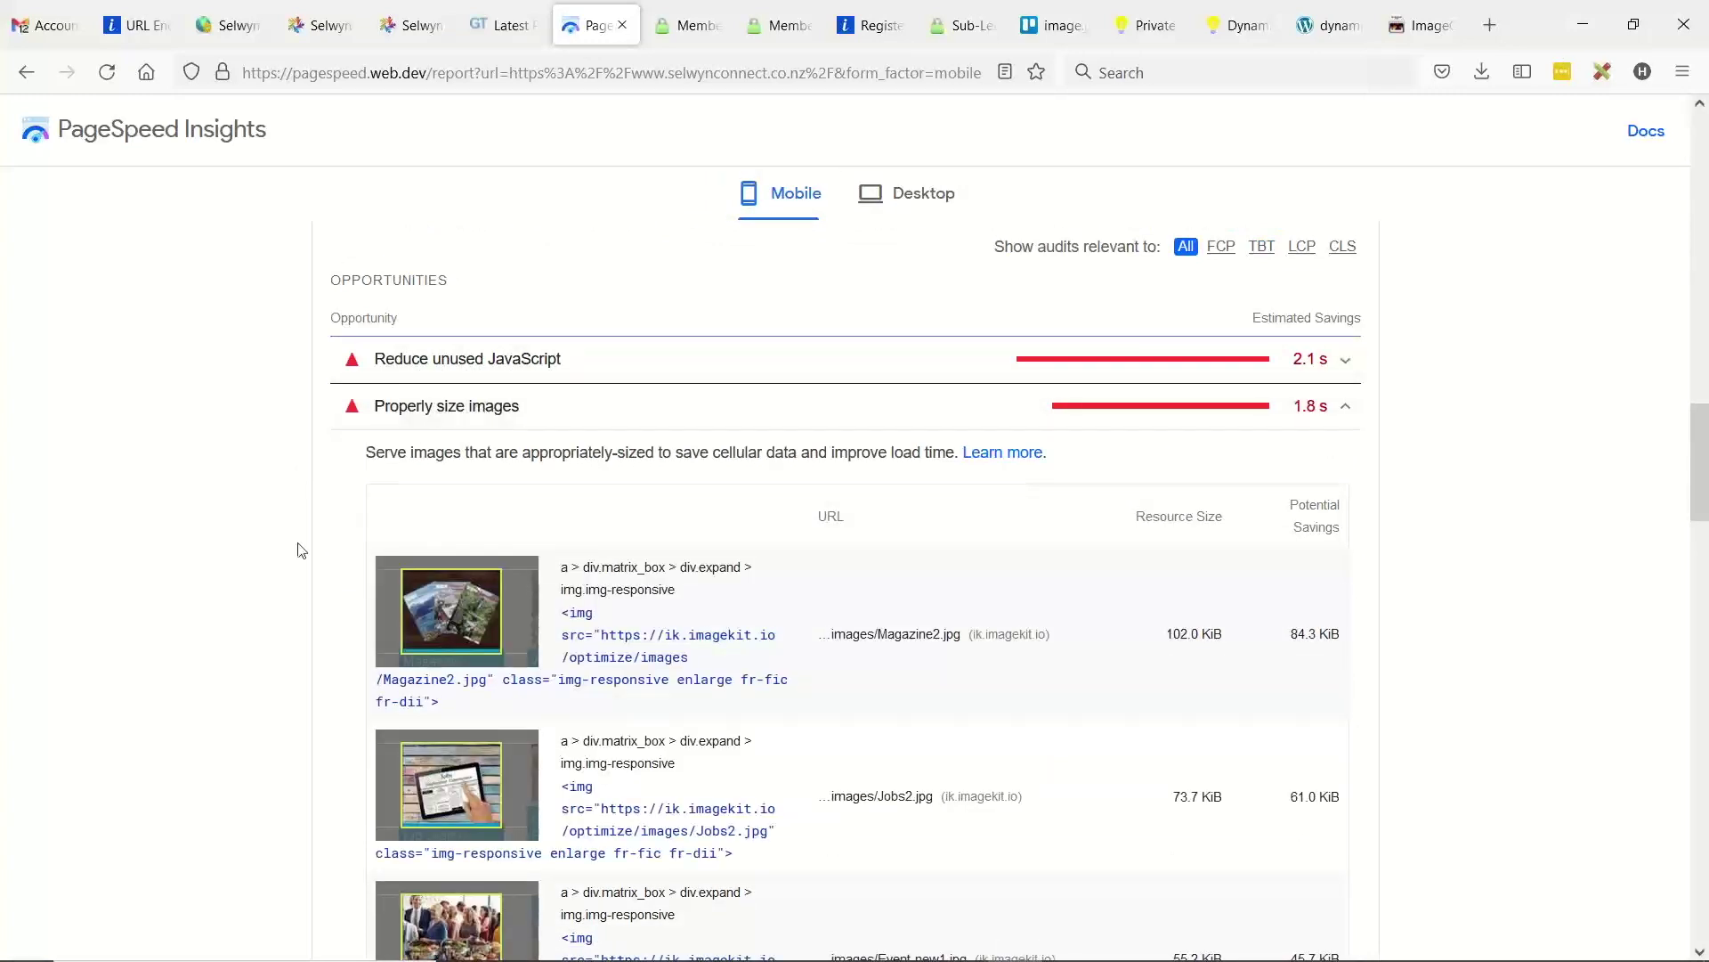
- On the live Selwyn Connect home page, open the Events image under Popular Searches in a new tab and inspect its element
{"action": "left_click", "coordinate": [430, 34]}
{"action": "scroll", "coordinate": [189, 425], "scroll_direction": "down", "scroll_amount": 6}
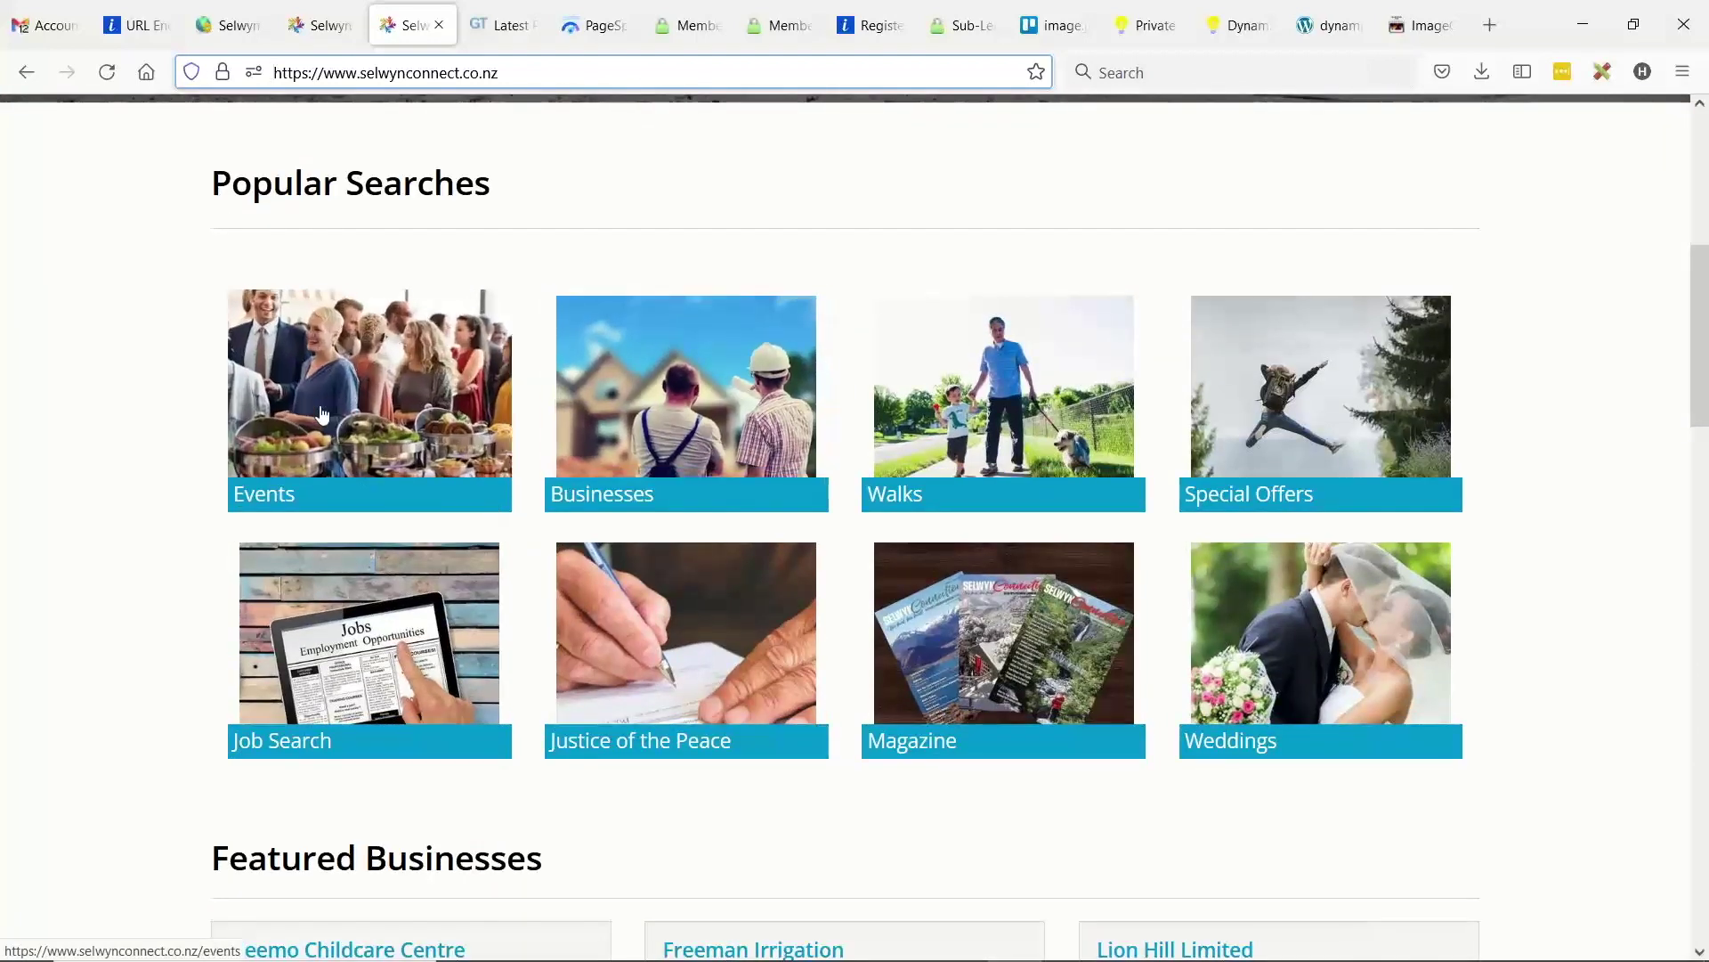
{"action": "right_click", "coordinate": [315, 326]}
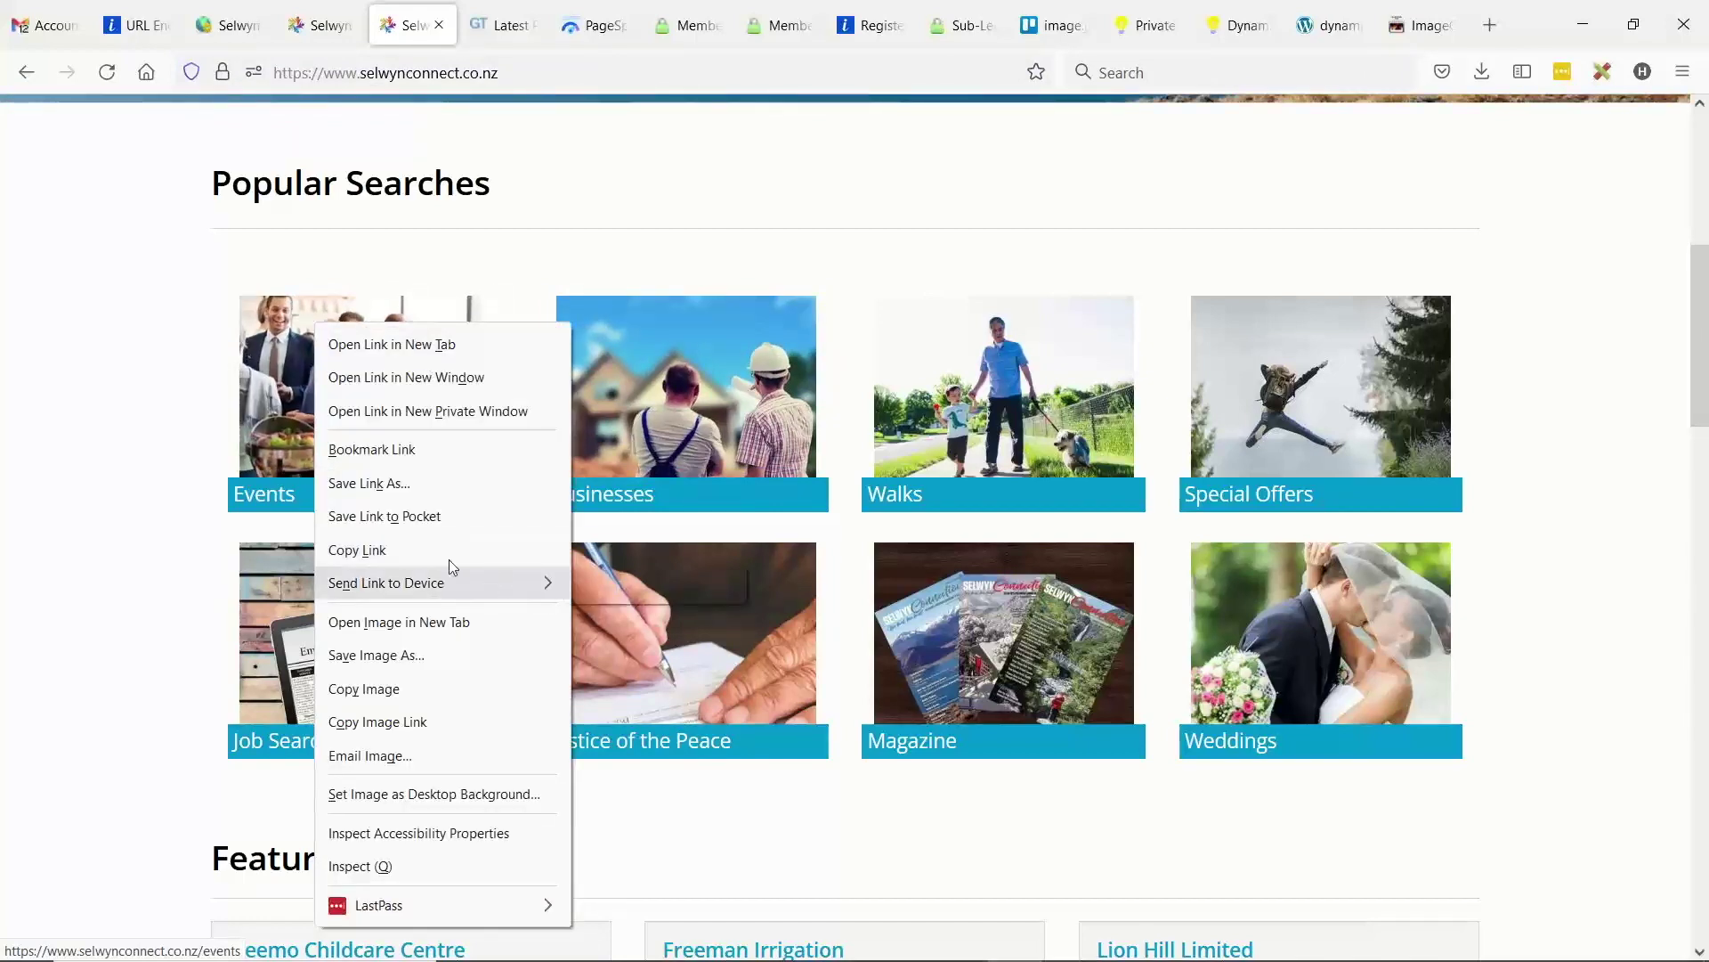
{"action": "left_click", "coordinate": [425, 621]}
{"action": "right_click", "coordinate": [282, 324]}
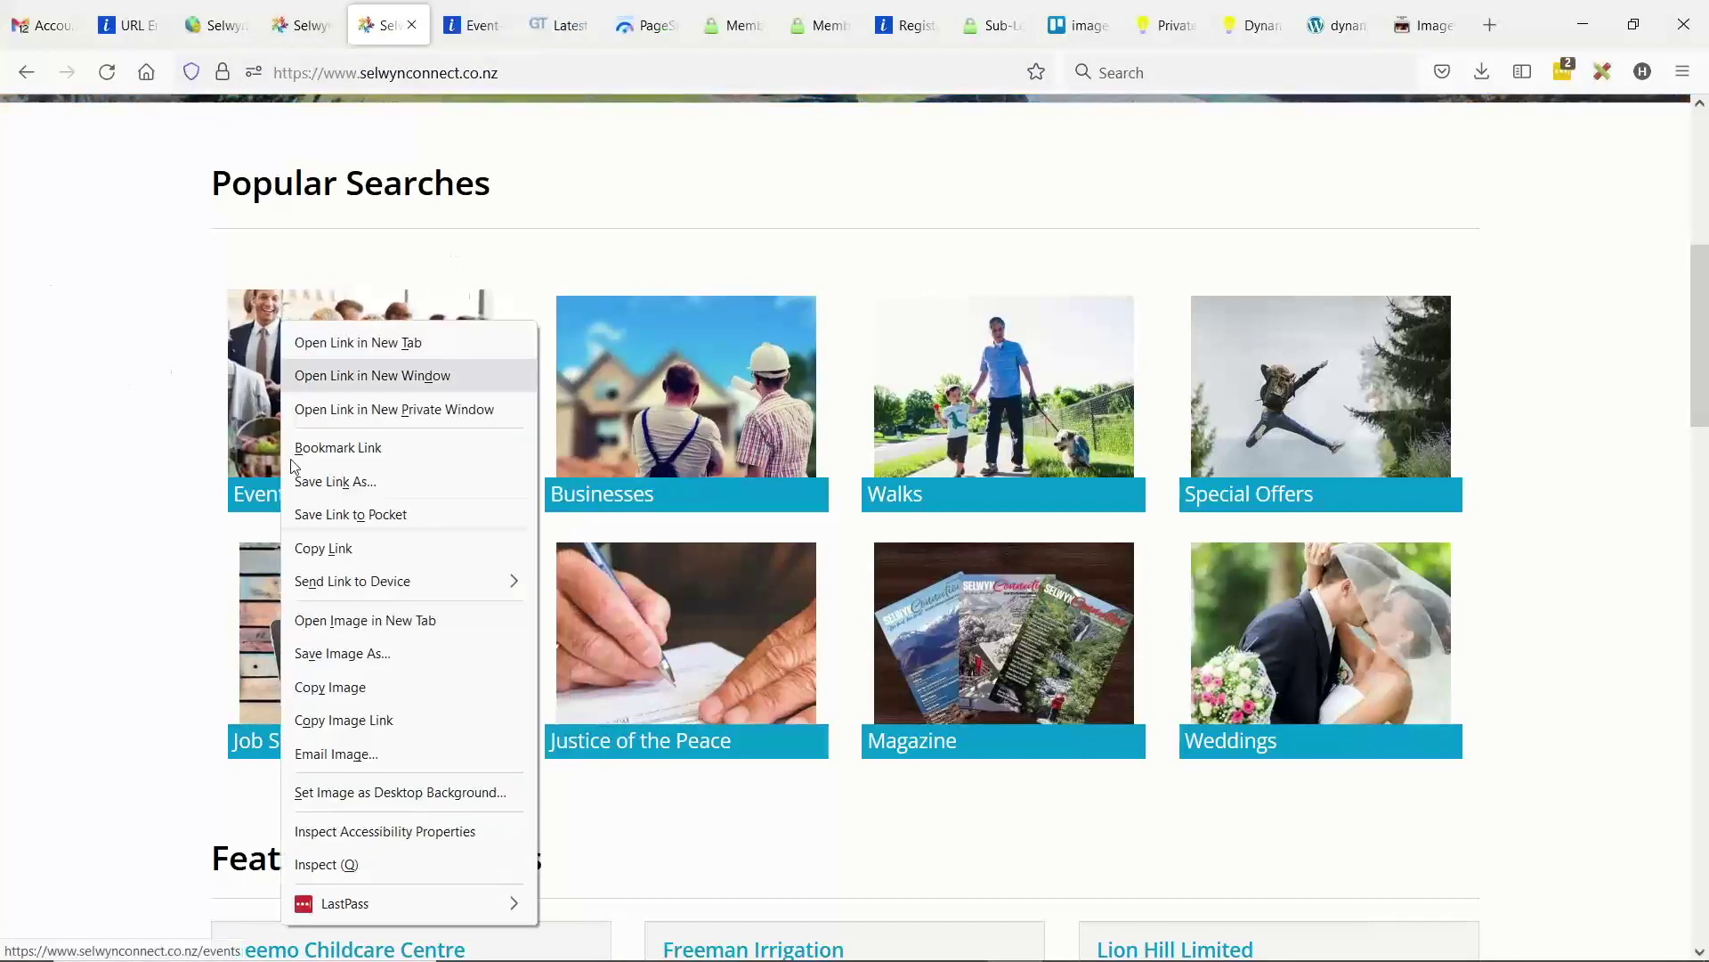
{"action": "left_click", "coordinate": [356, 863]}
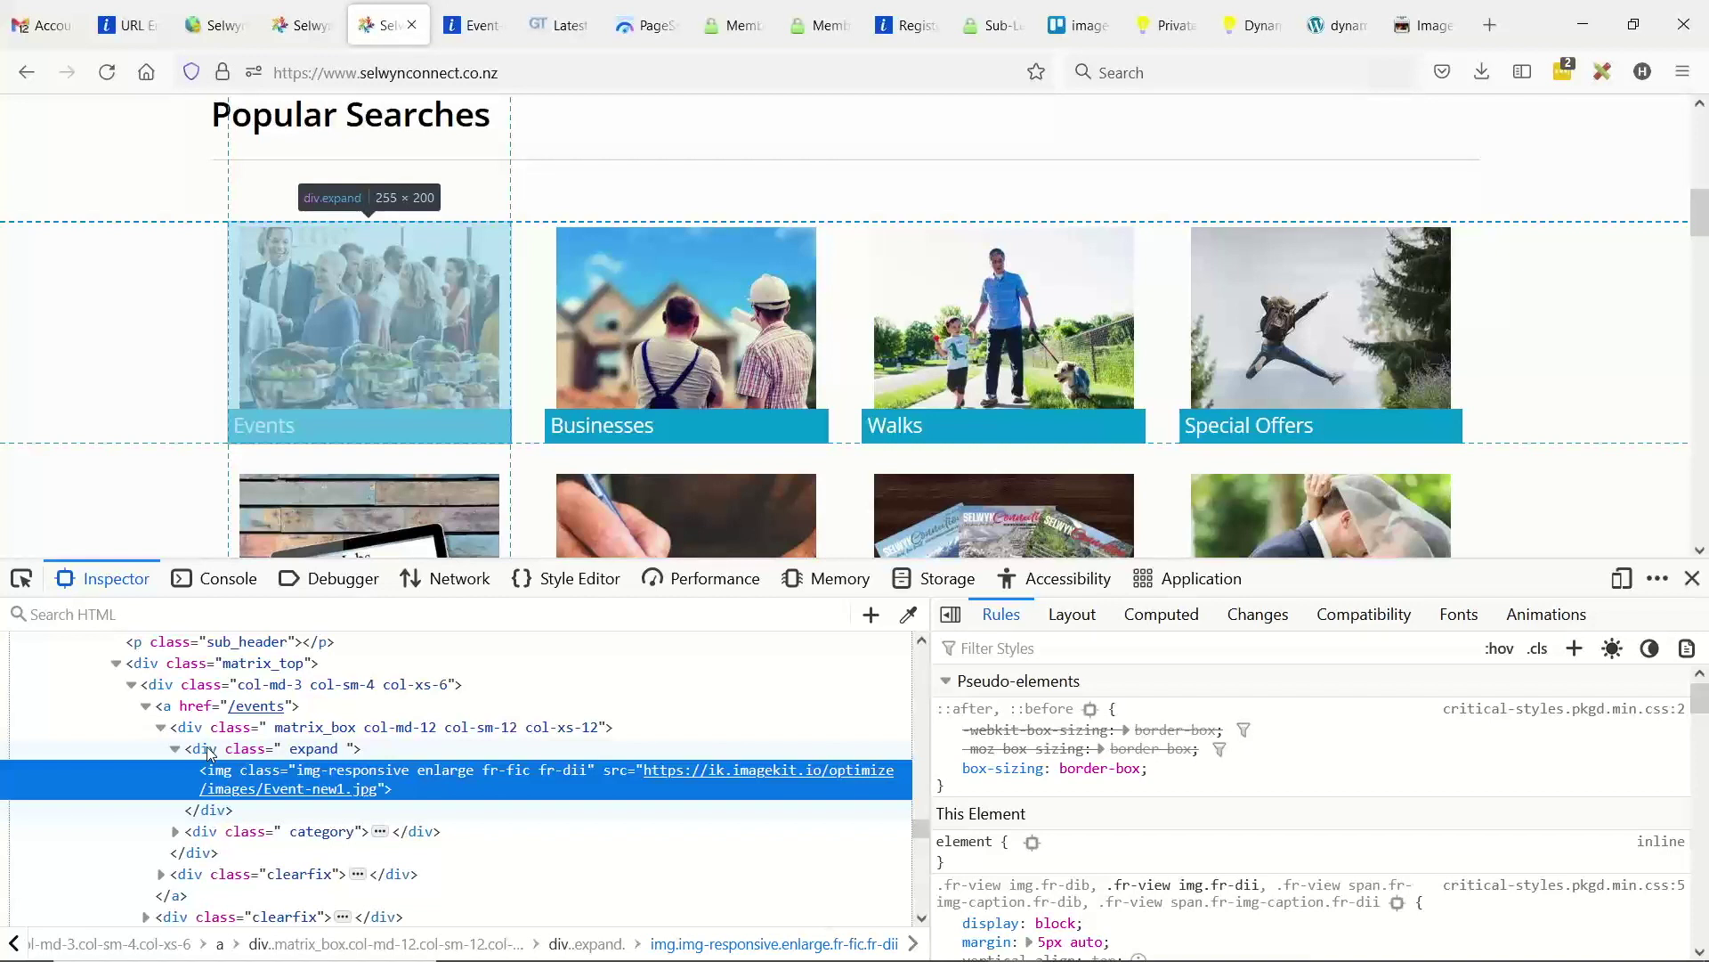
- Open the inspected Events image from its ImageKit address in its own tab and inspect its width and height
{"action": "right_click", "coordinate": [354, 254]}
{"action": "left_click", "coordinate": [446, 550]}
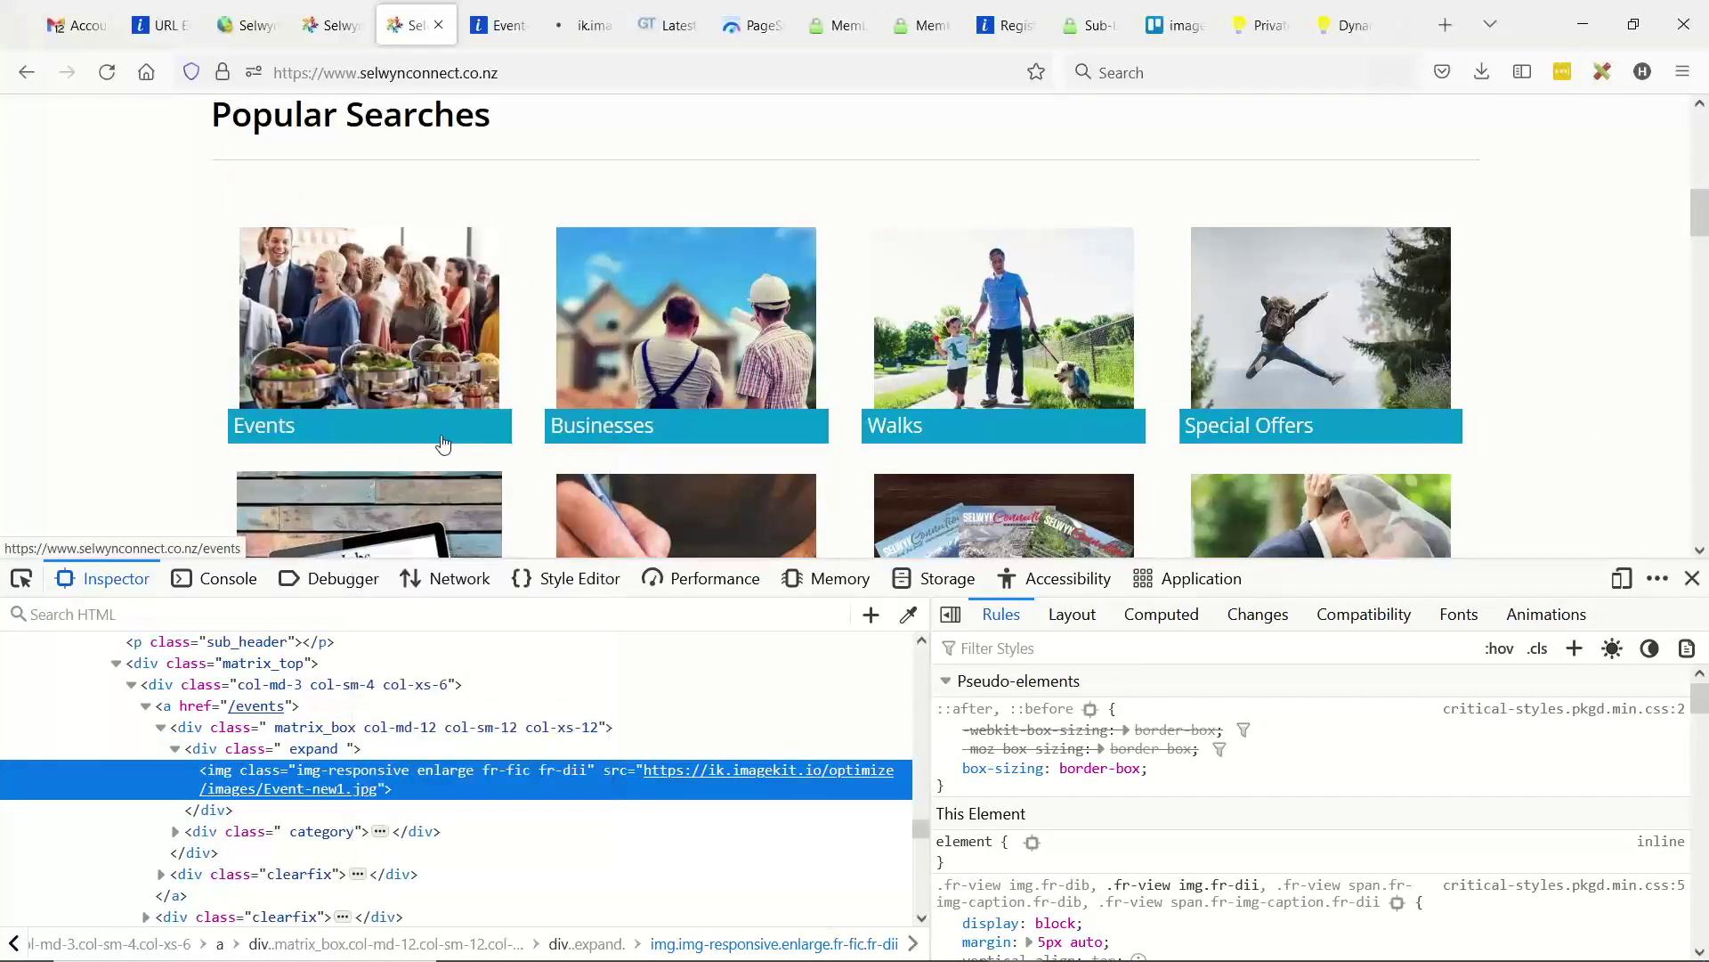
{"action": "left_click", "coordinate": [503, 25]}
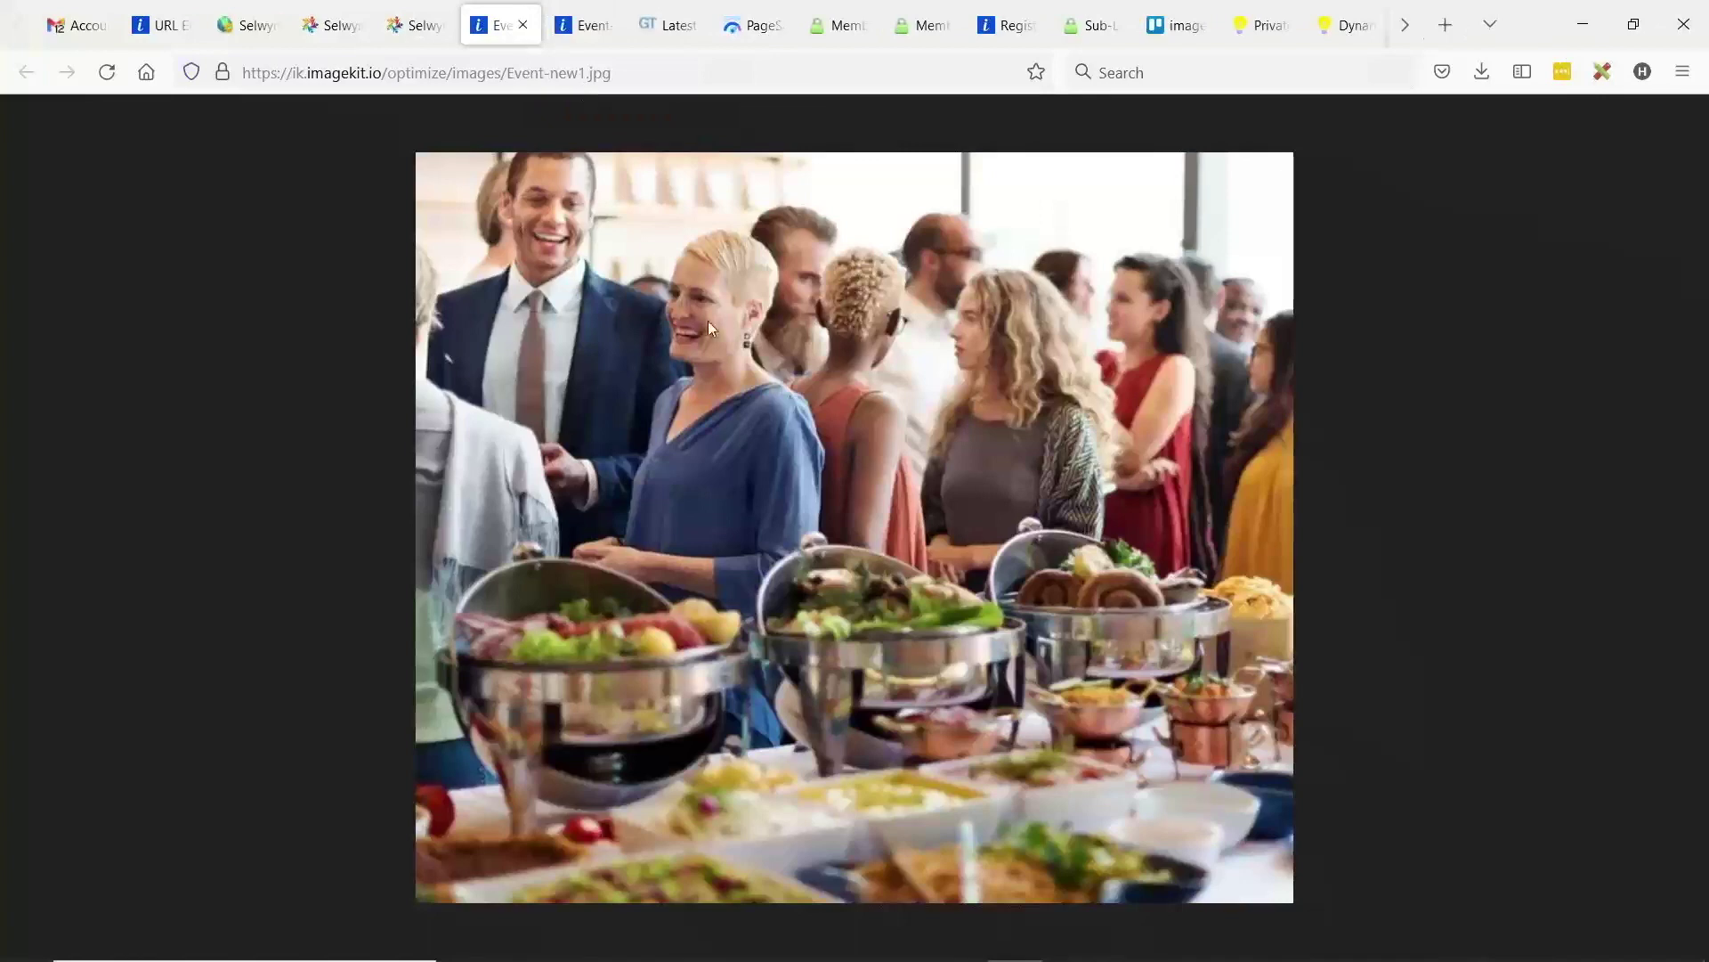
{"action": "right_click", "coordinate": [478, 259]}
{"action": "left_click", "coordinate": [533, 488]}
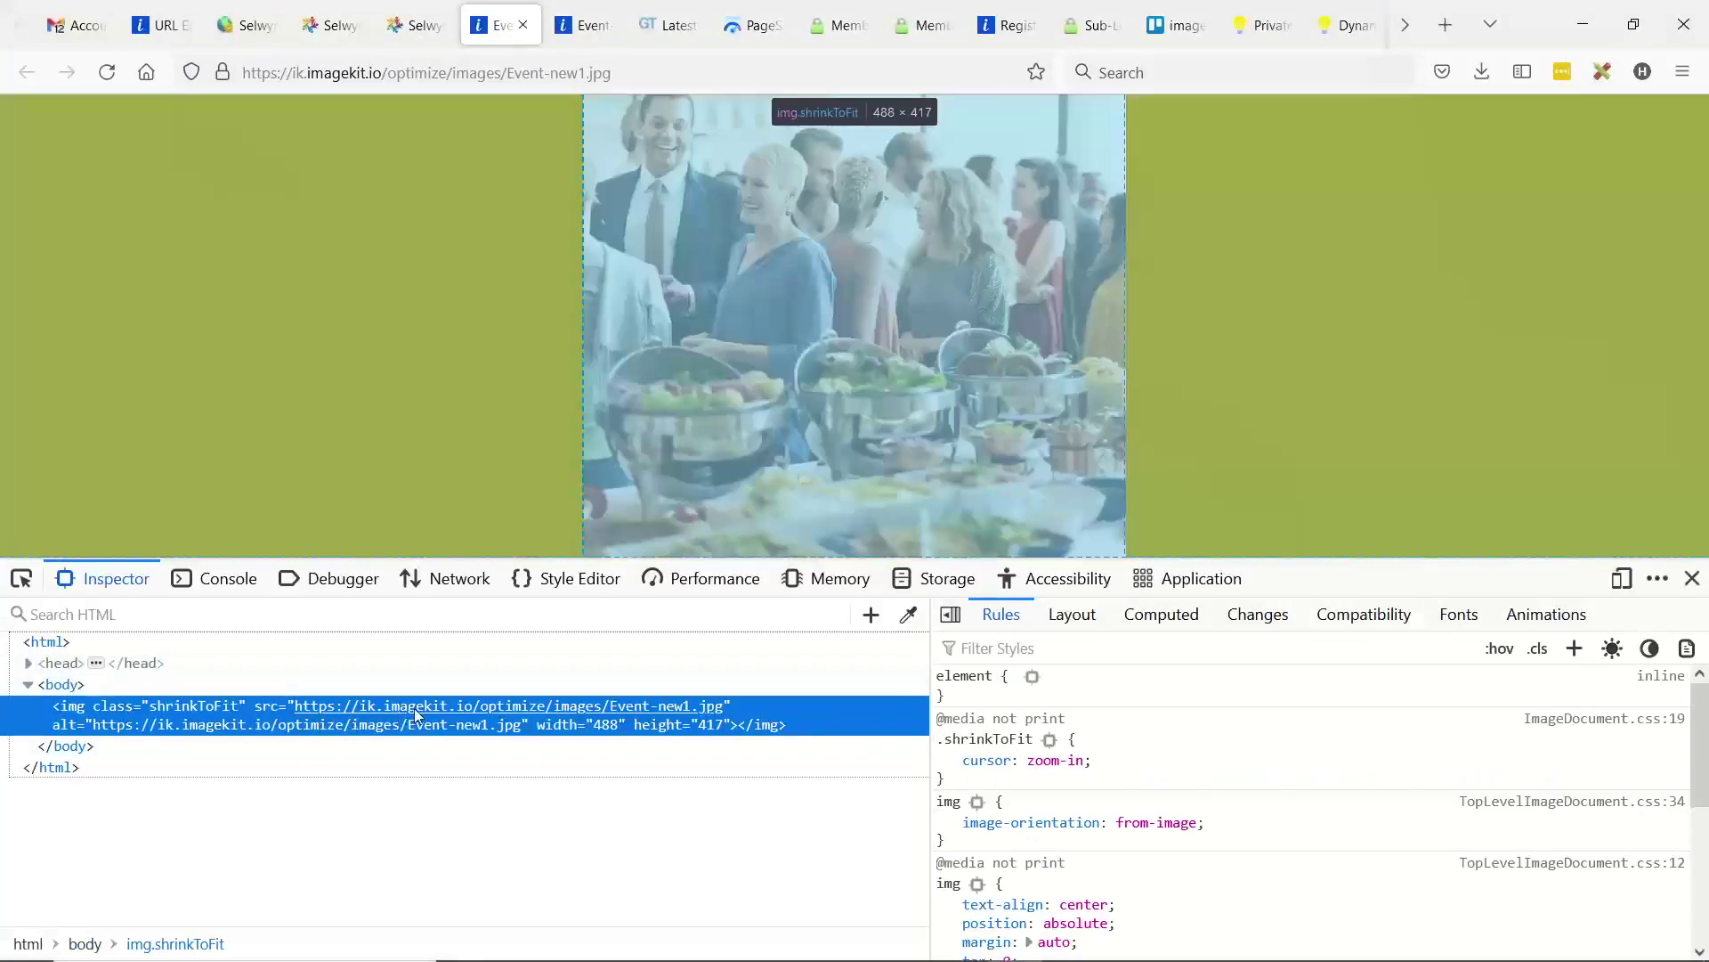
{"action": "mouse_move", "coordinate": [426, 710]}
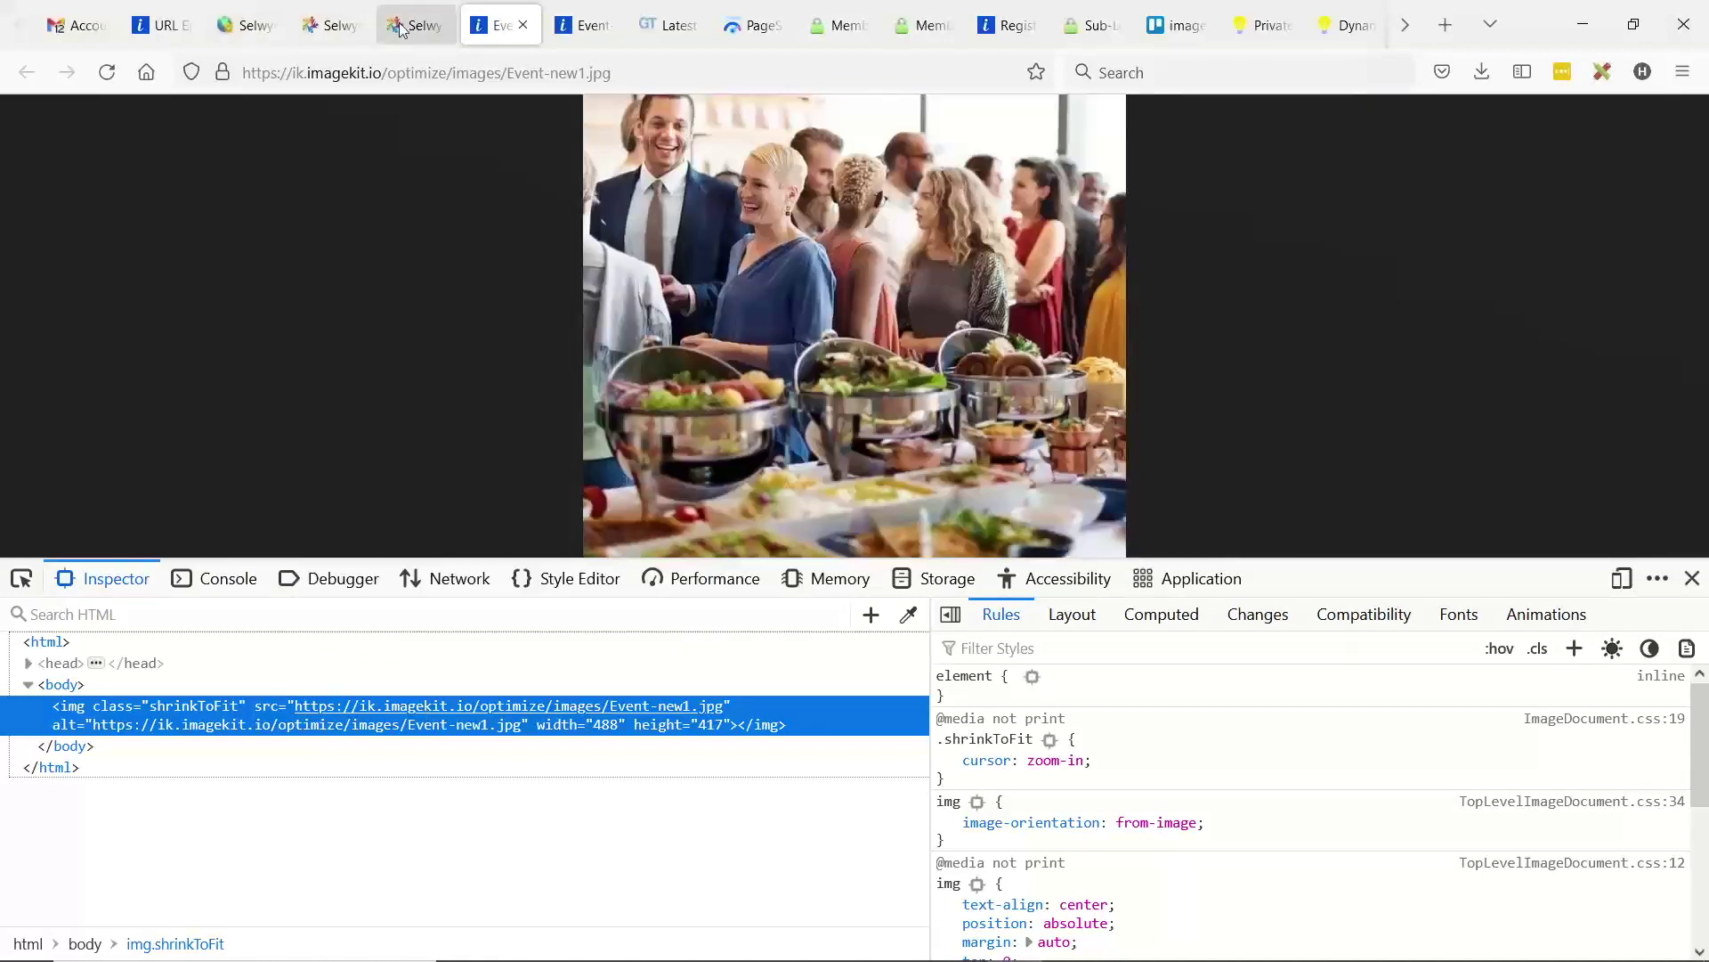
- Return to the PageSpeed Insights report, collapse the Properly size images audit, and review the remaining opportunities and diagnostics
{"action": "left_click", "coordinate": [245, 25]}
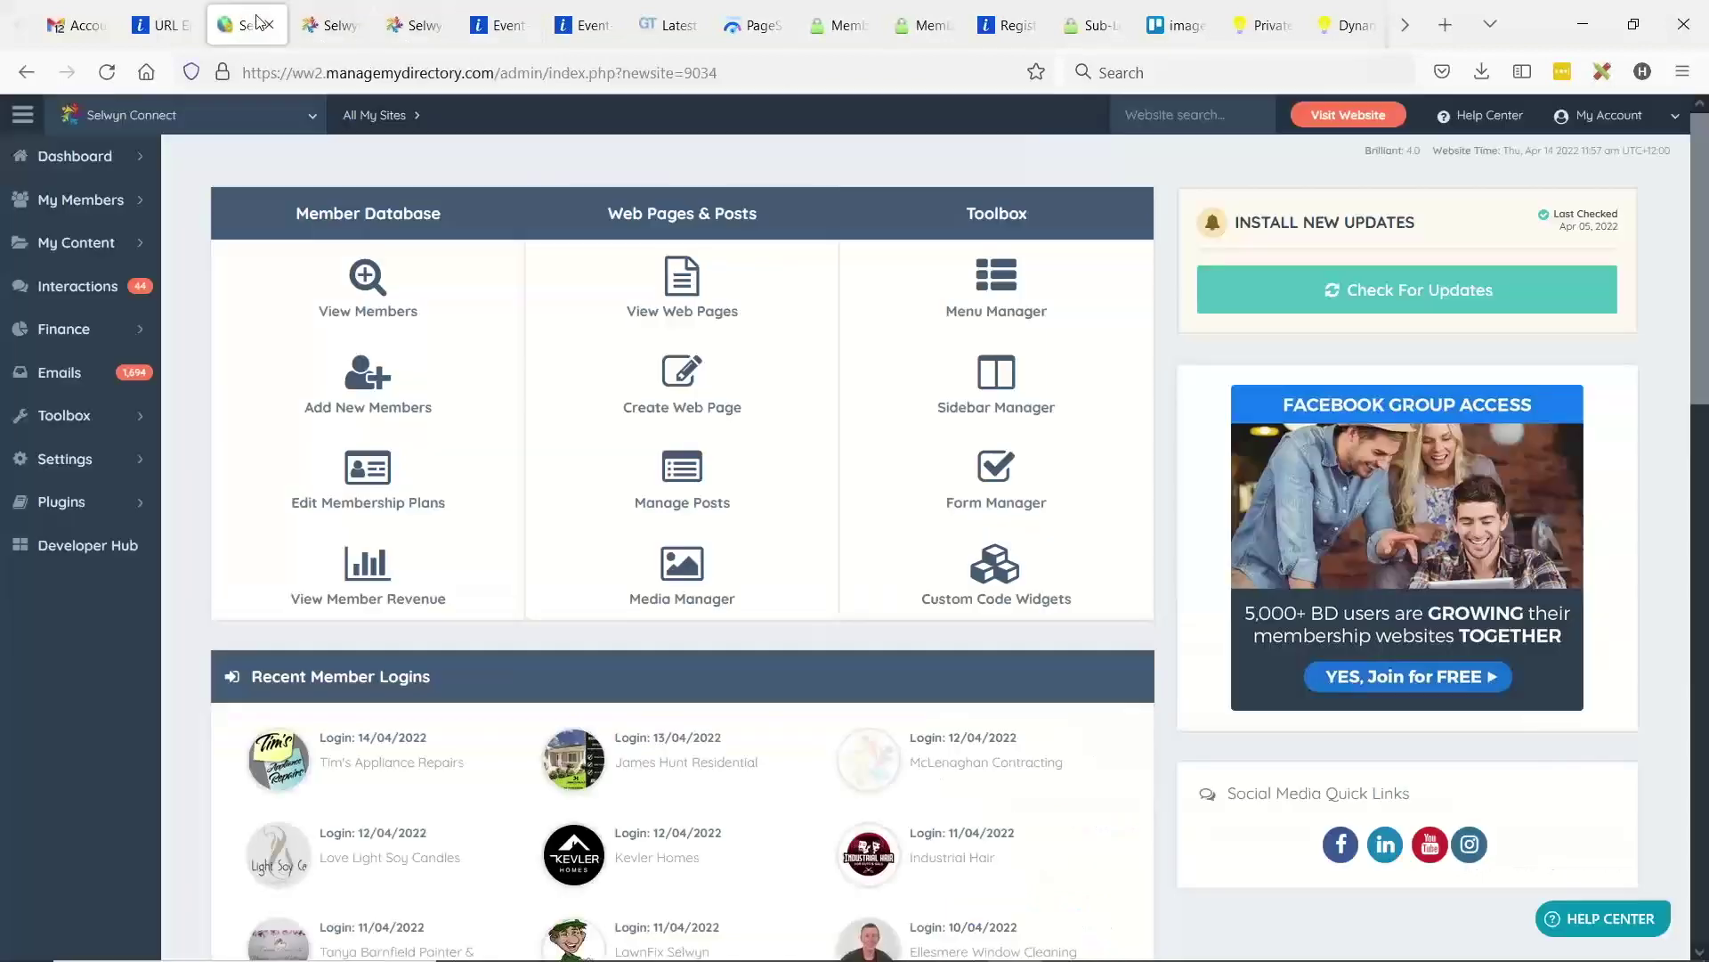
{"action": "left_click", "coordinate": [752, 25]}
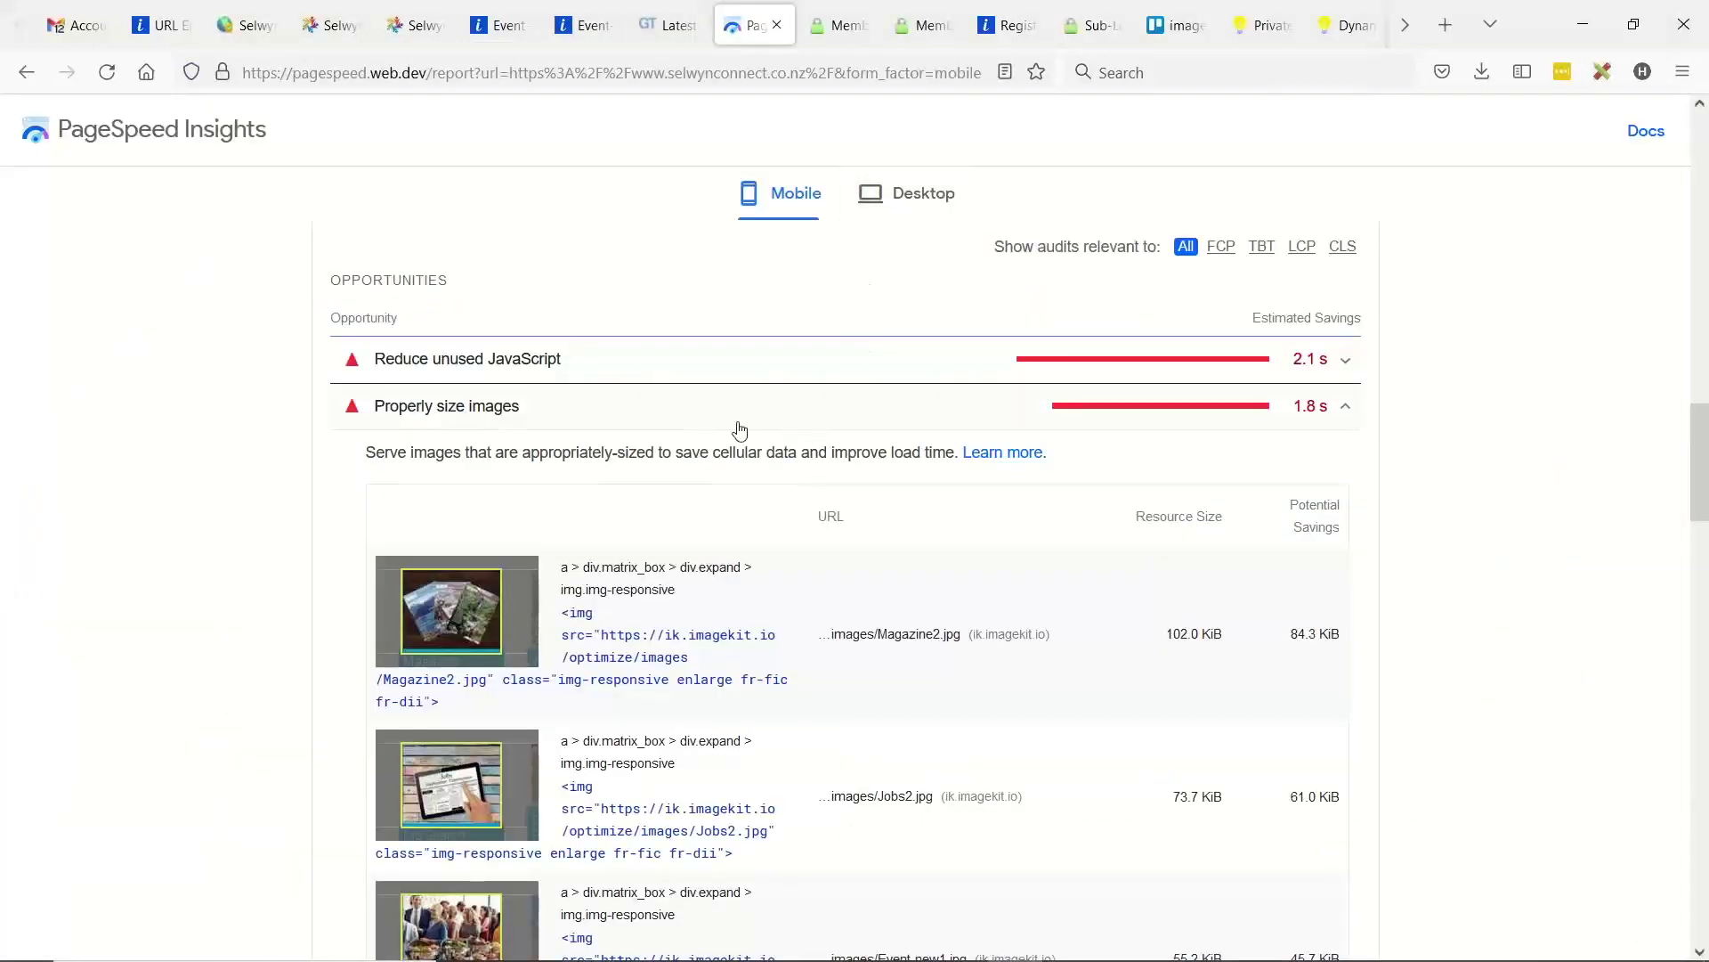
{"action": "scroll", "coordinate": [736, 427], "scroll_direction": "down", "scroll_amount": 2}
{"action": "left_click", "coordinate": [331, 25]}
{"action": "scroll", "coordinate": [500, 378], "scroll_direction": "down", "scroll_amount": 4}
{"action": "scroll", "coordinate": [569, 626], "scroll_direction": "down", "scroll_amount": 3}
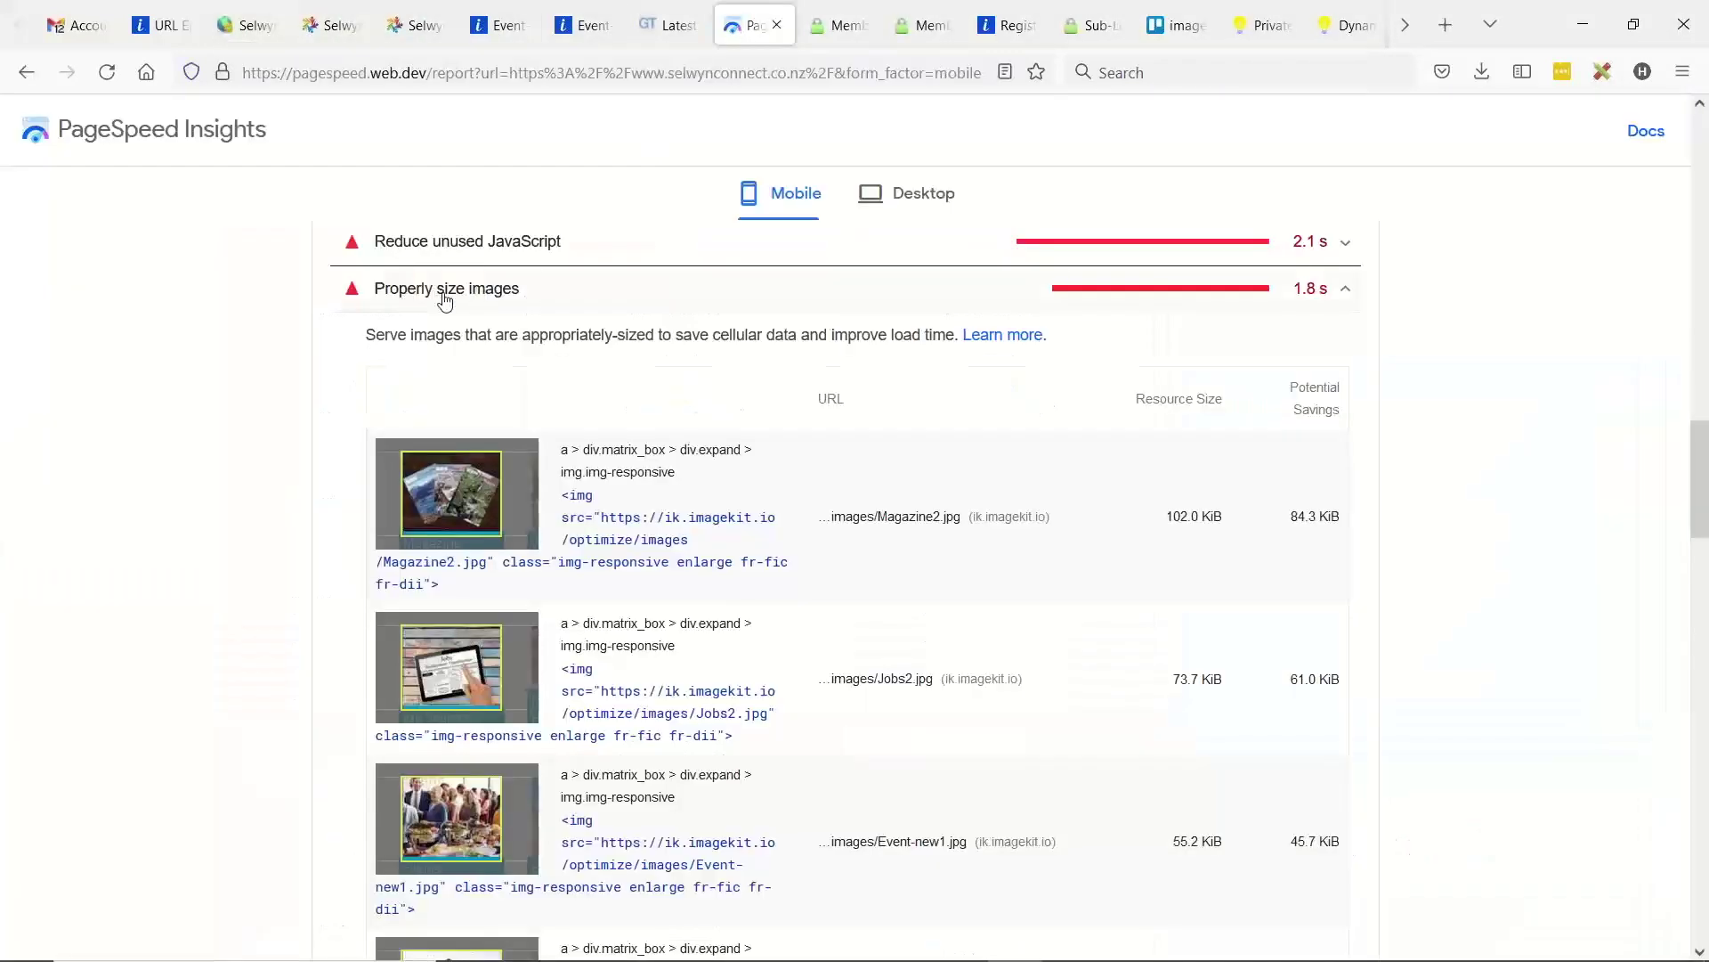
{"action": "left_click", "coordinate": [443, 302]}
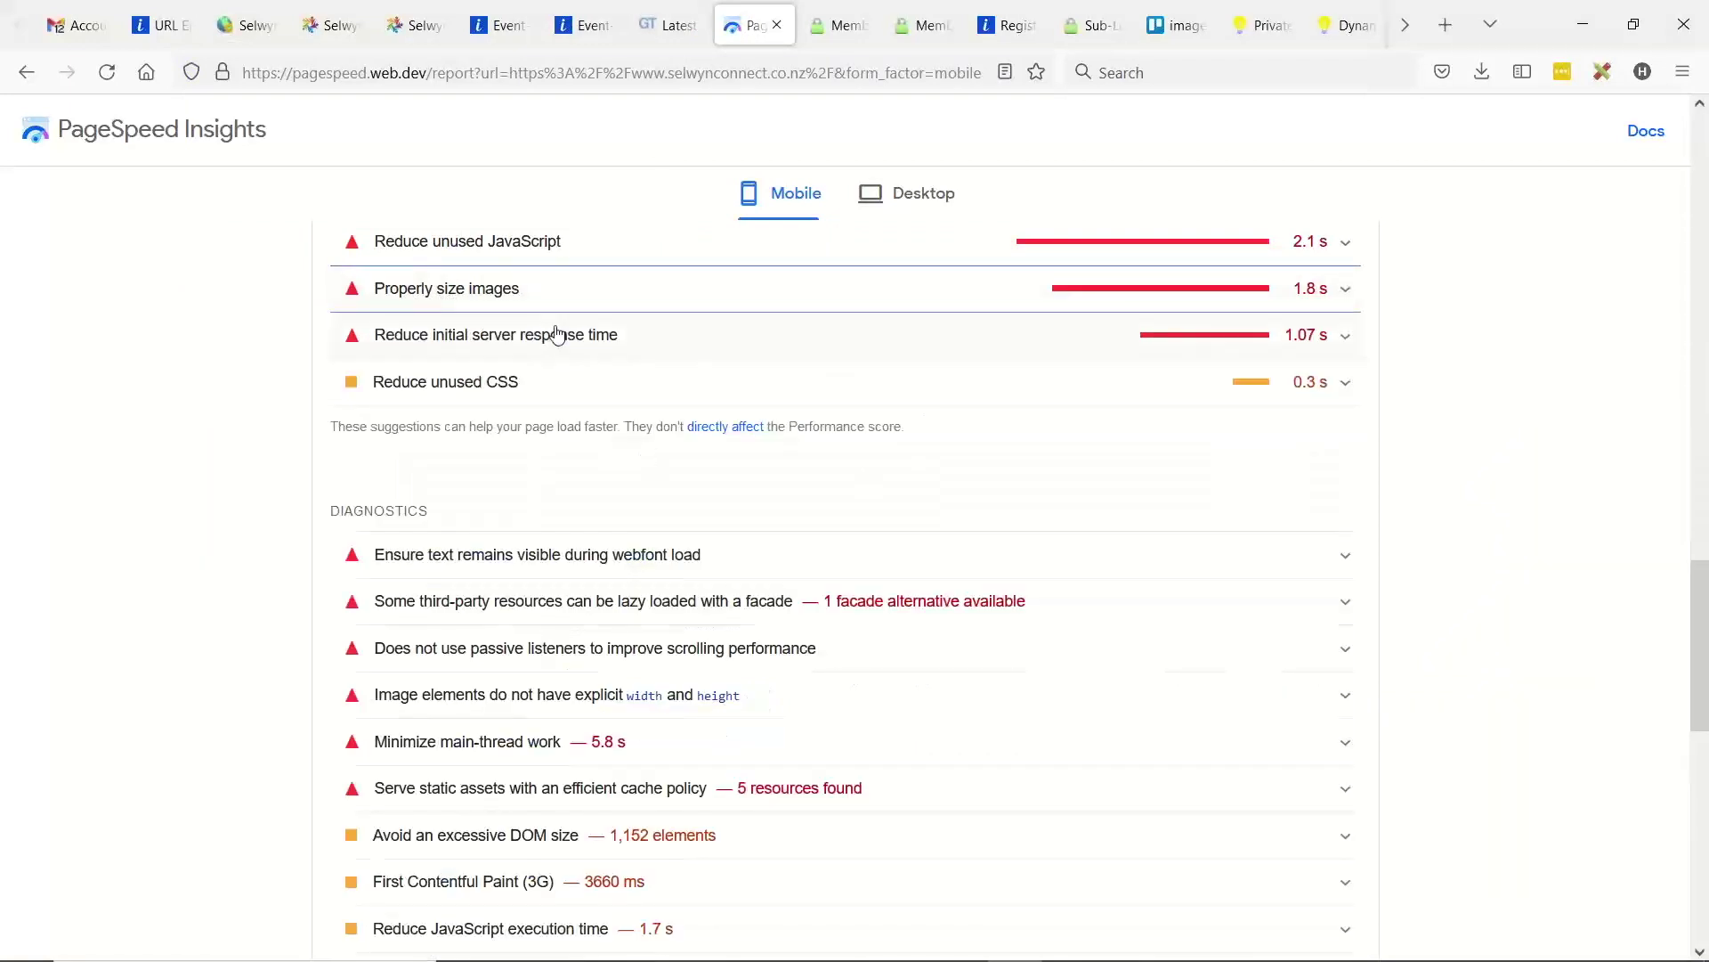
{"action": "scroll", "coordinate": [775, 436], "scroll_direction": "up", "scroll_amount": 2}
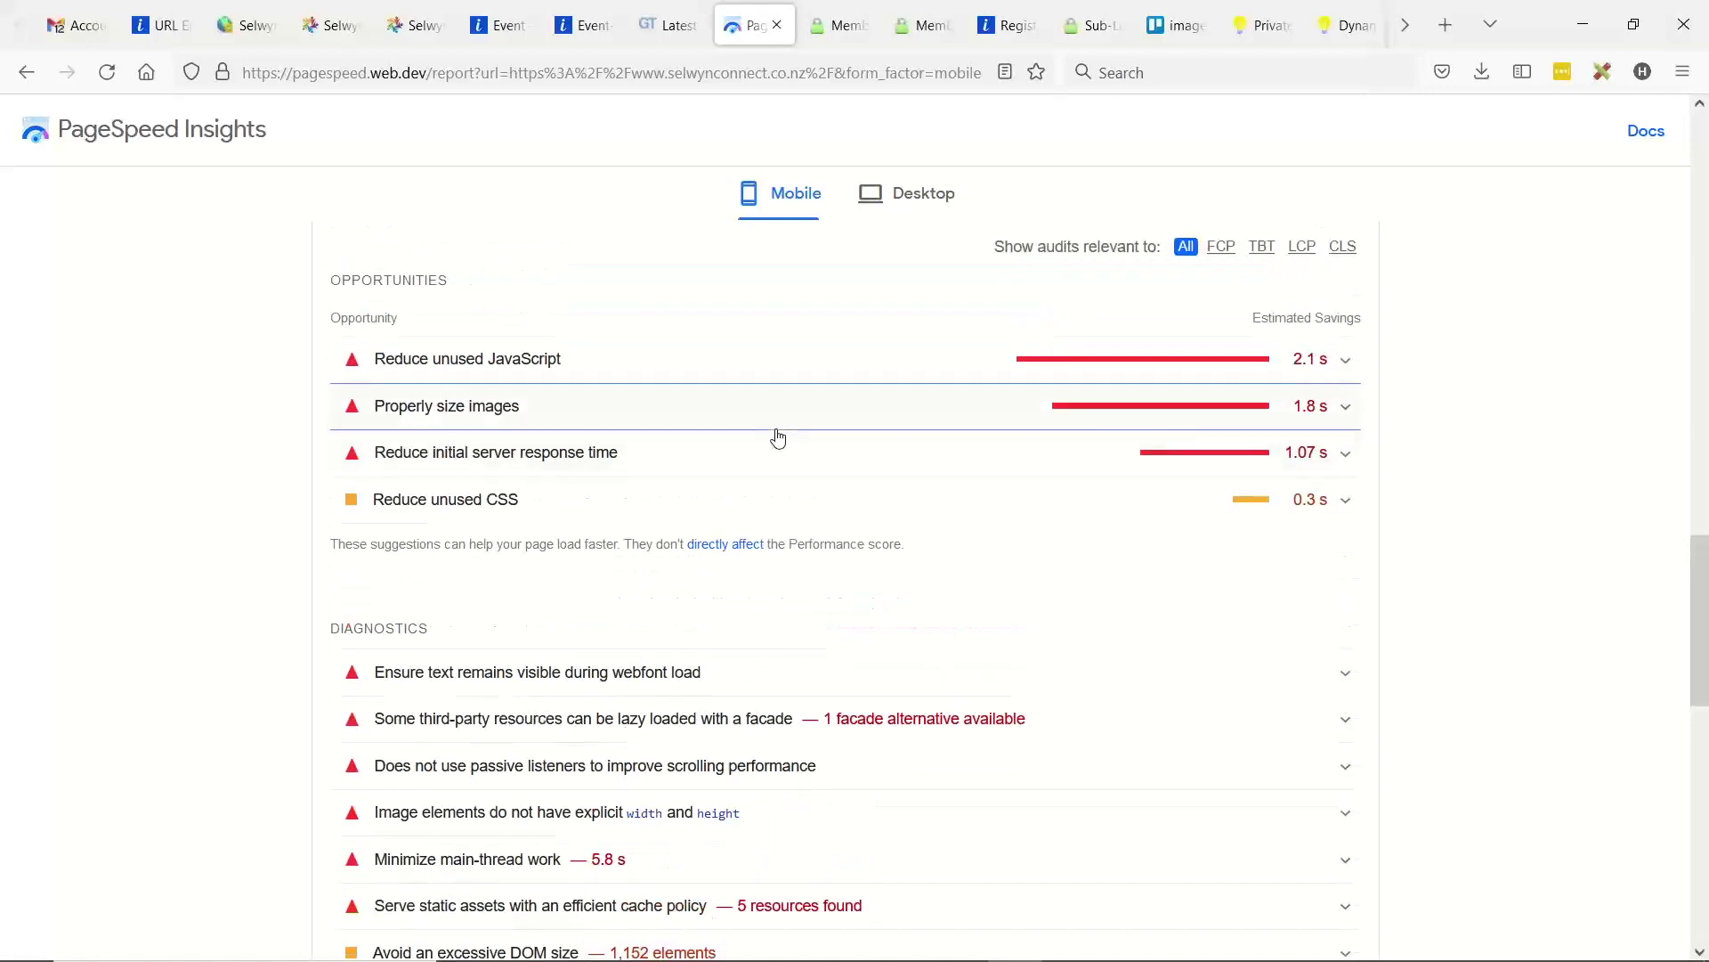
- Save the Events image from the Selwyn Connect home page to disk and check its file size in the downloads list
{"action": "left_click", "coordinate": [341, 18]}
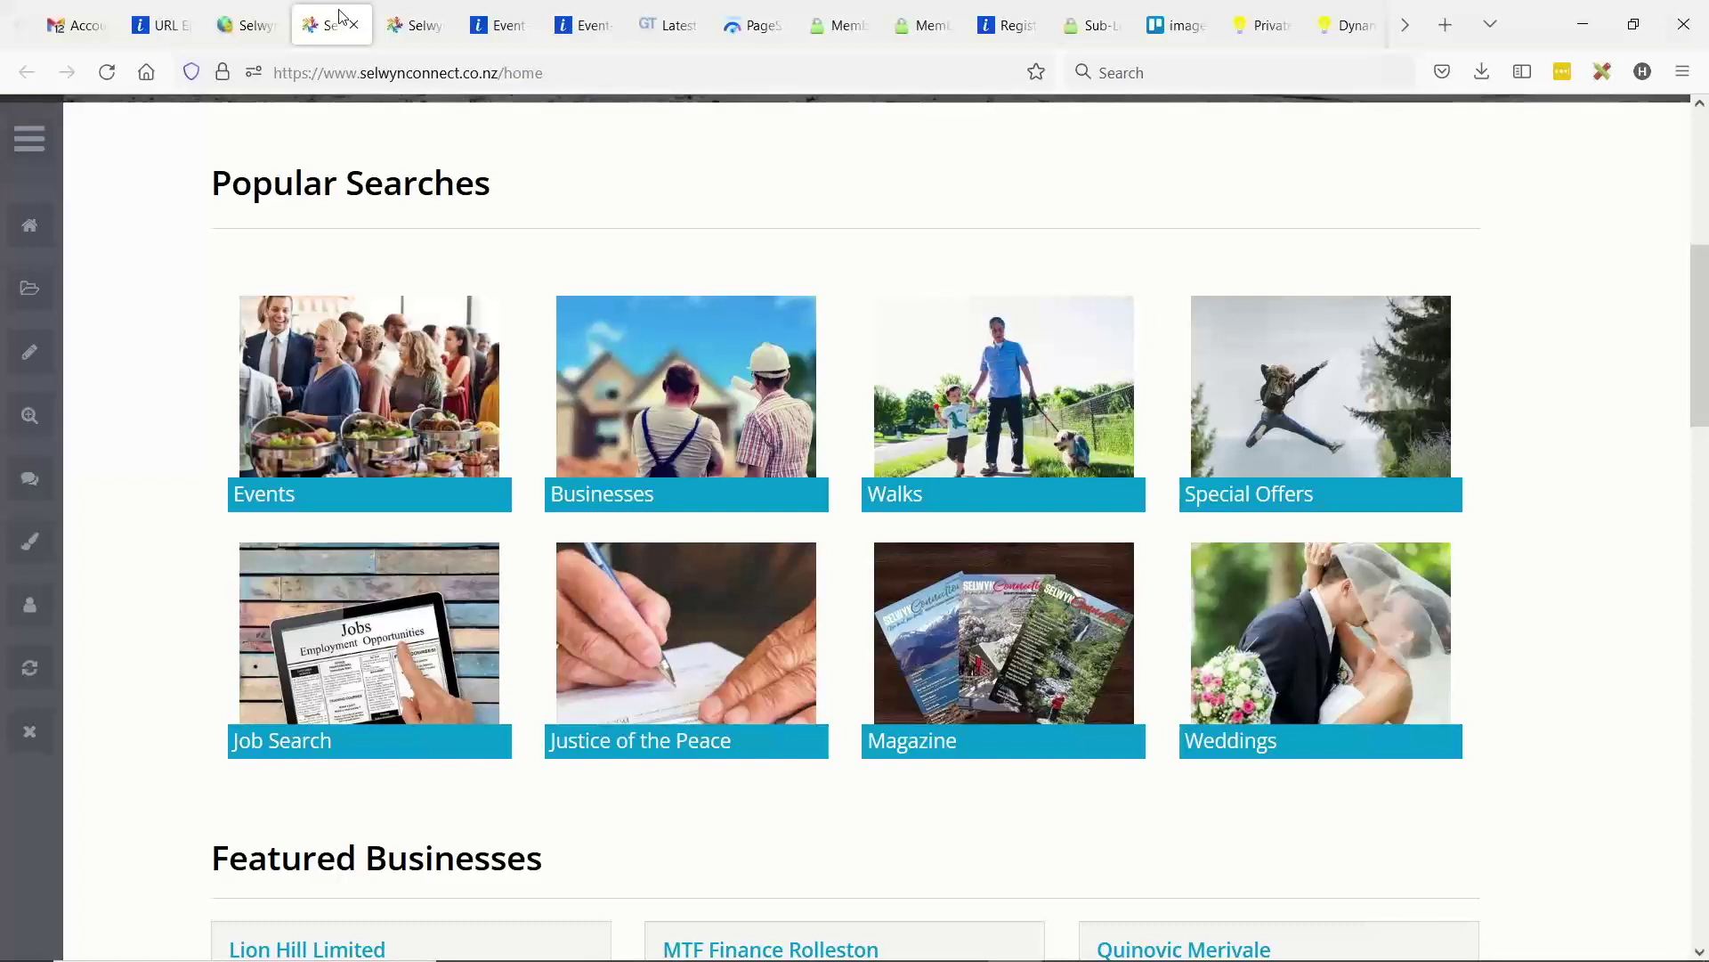
{"action": "right_click", "coordinate": [248, 305]}
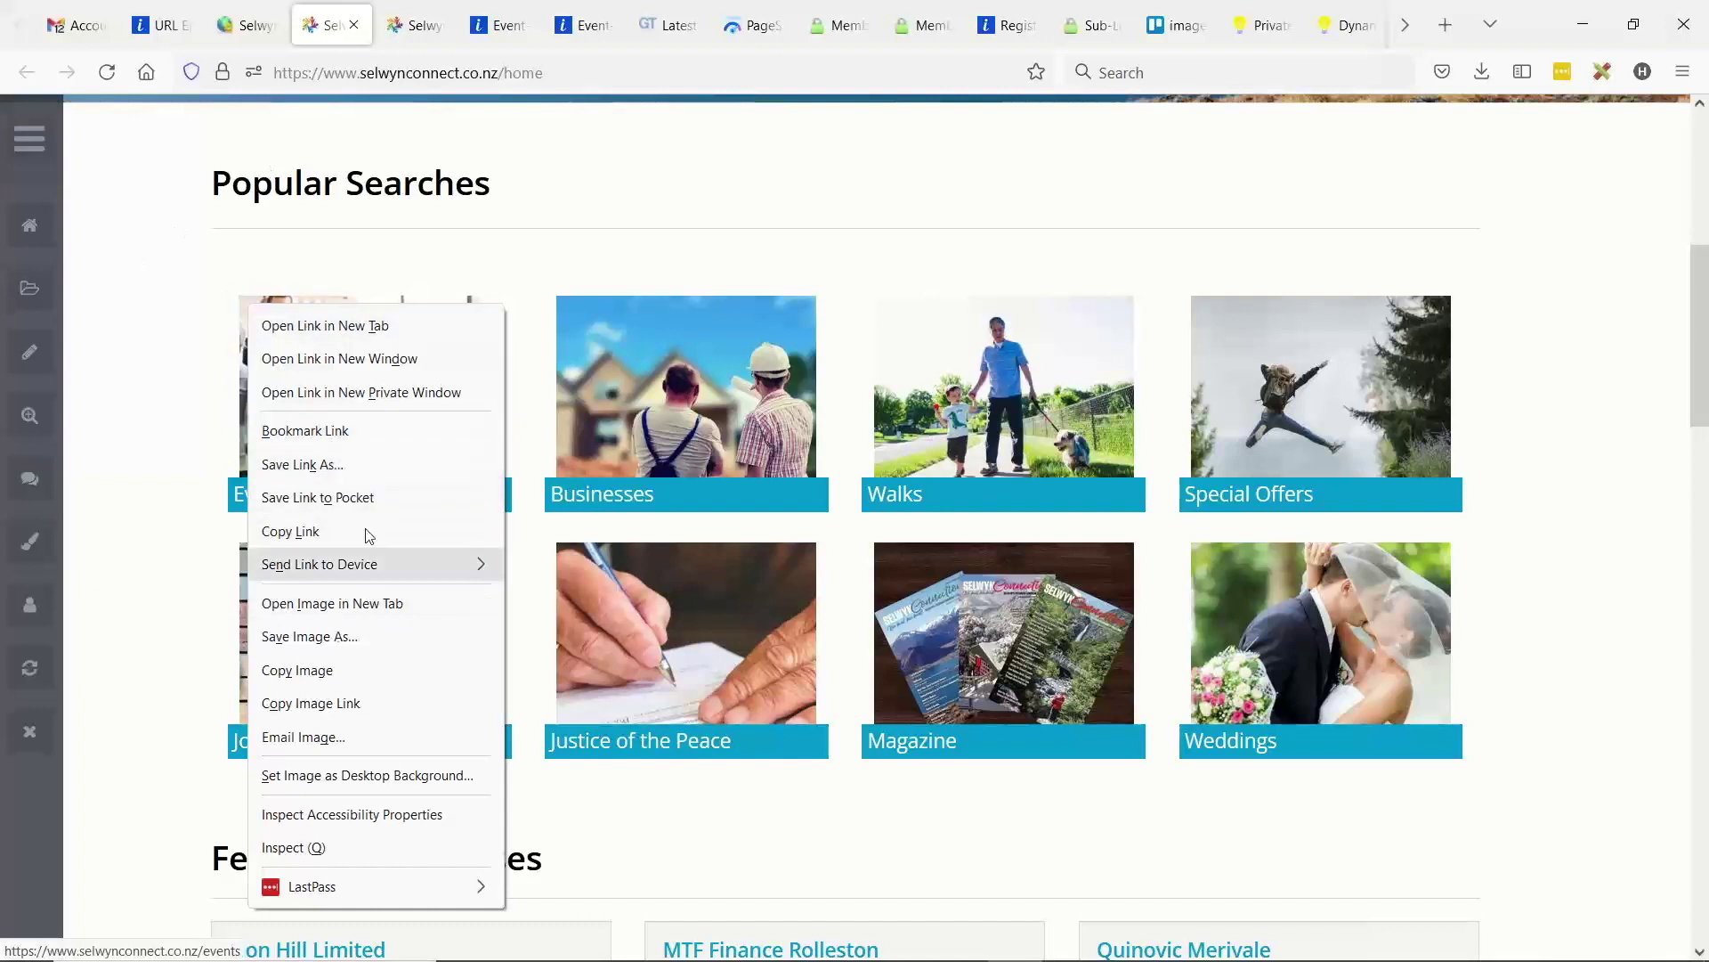
{"action": "left_click", "coordinate": [339, 637]}
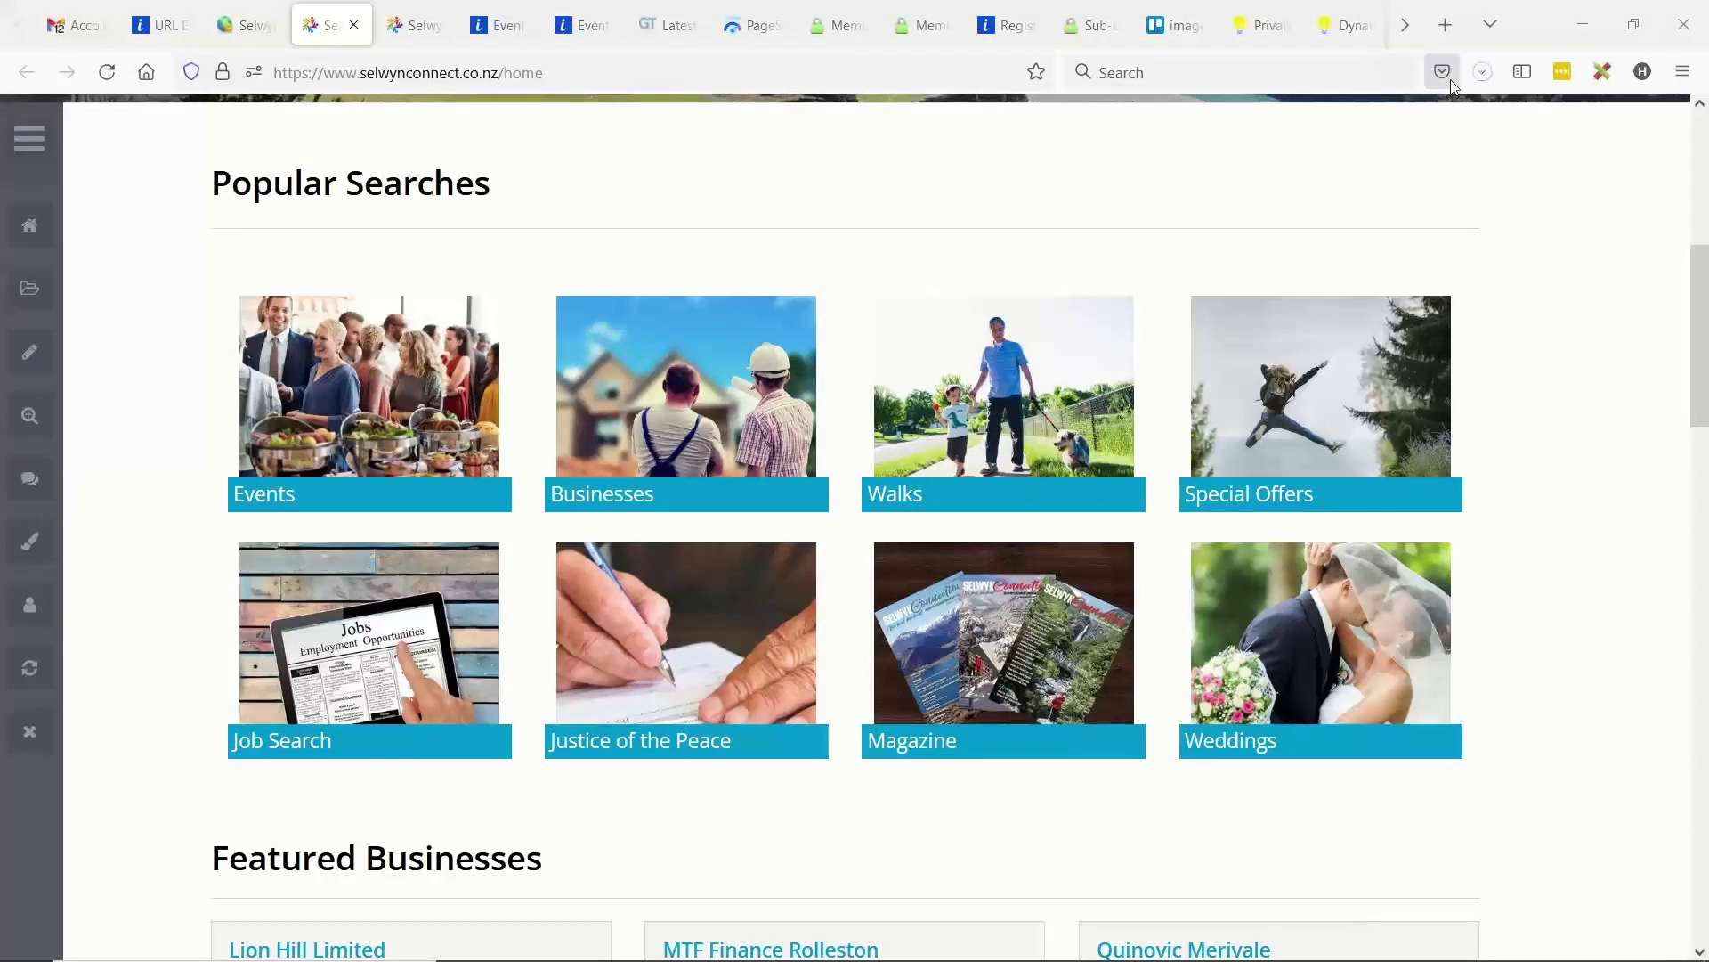
{"action": "left_click", "coordinate": [1482, 75]}
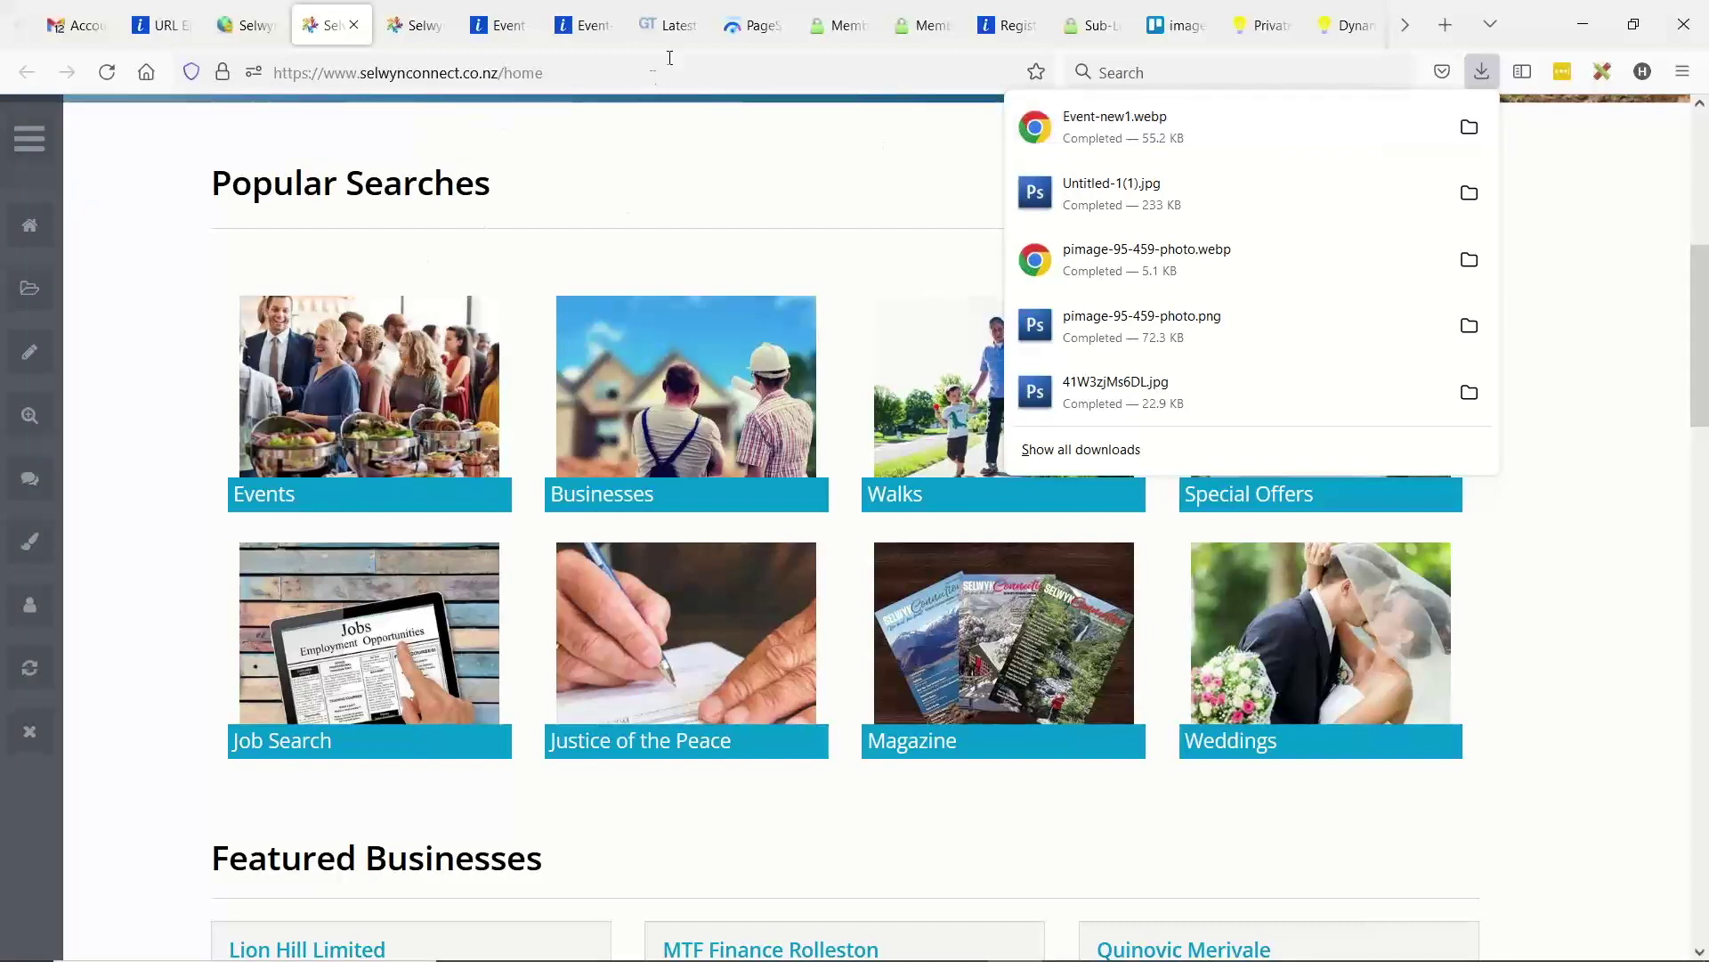
- Expand the Properly size images and Reduce unused JavaScript audits in the PageSpeed Insights report
{"action": "left_click", "coordinate": [730, 36]}
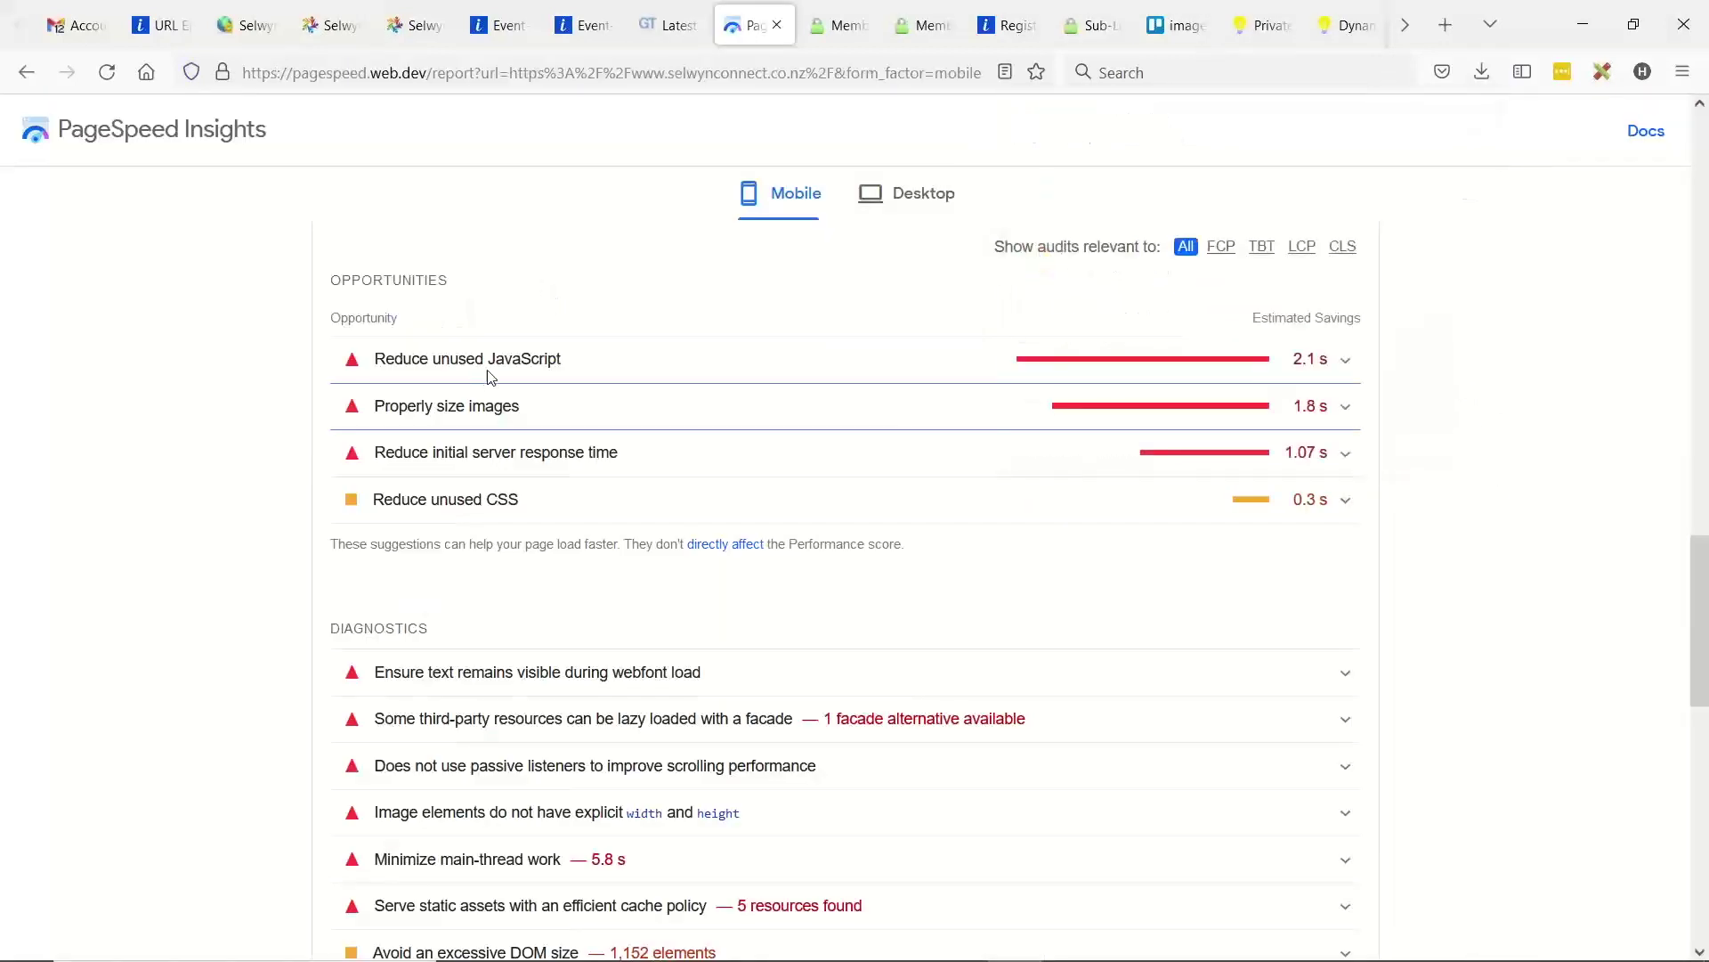
{"action": "left_click", "coordinate": [414, 410]}
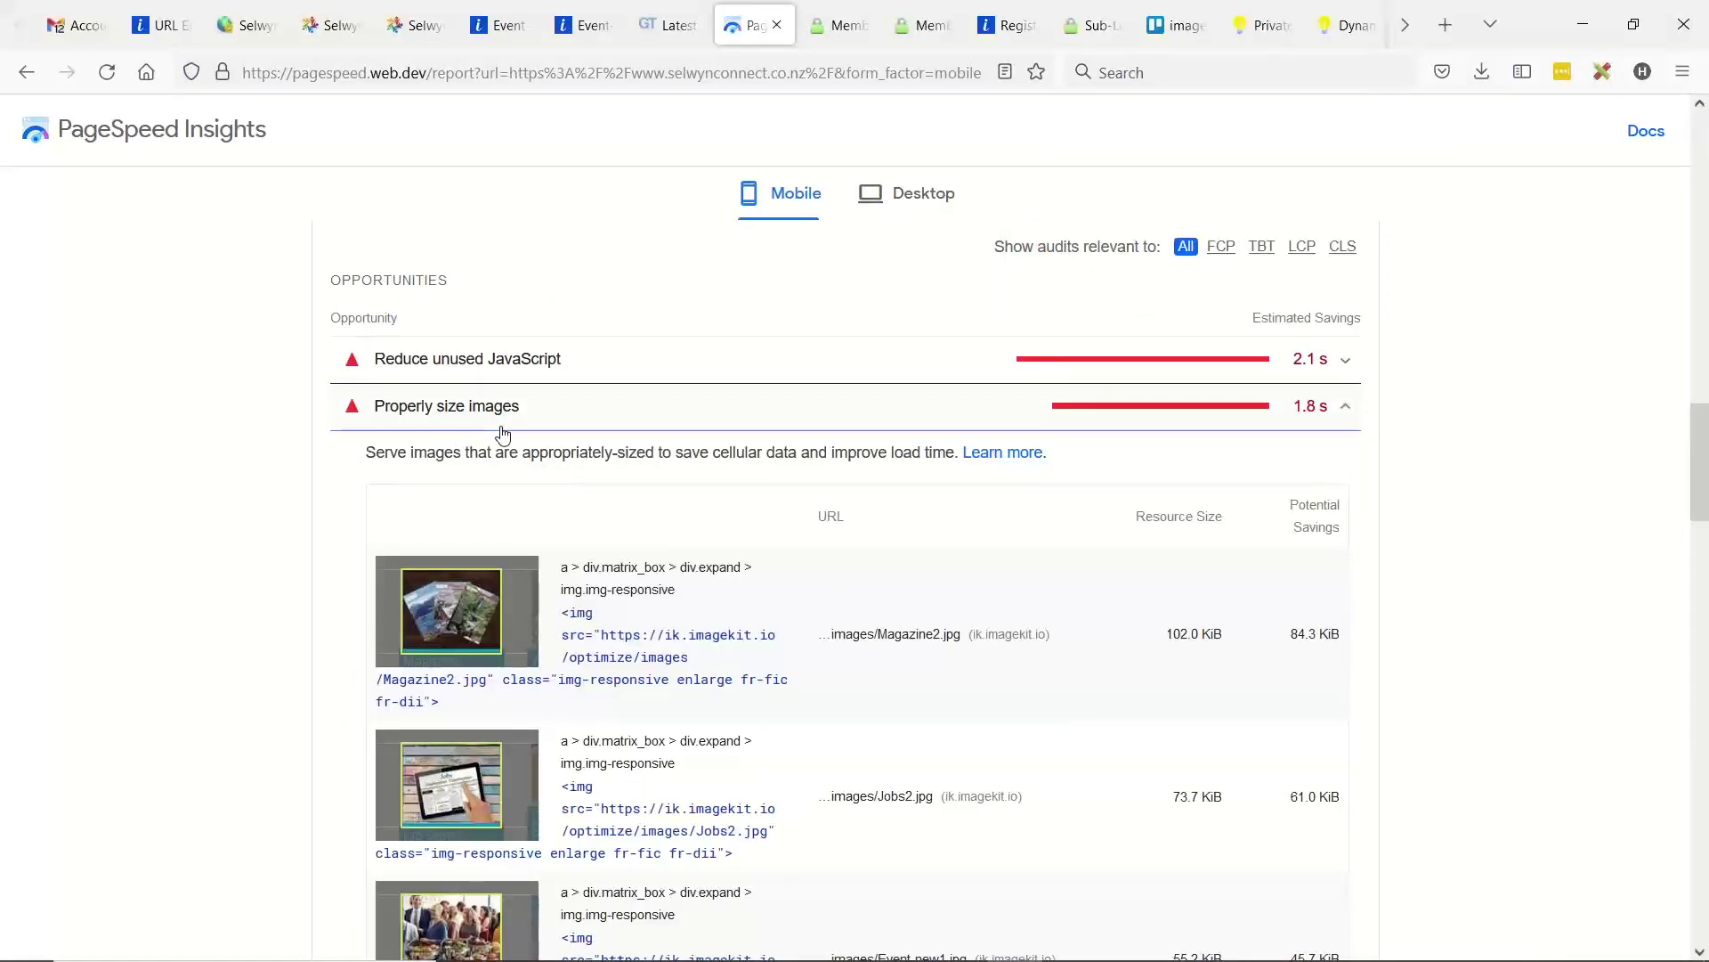
{"action": "left_click", "coordinate": [526, 361]}
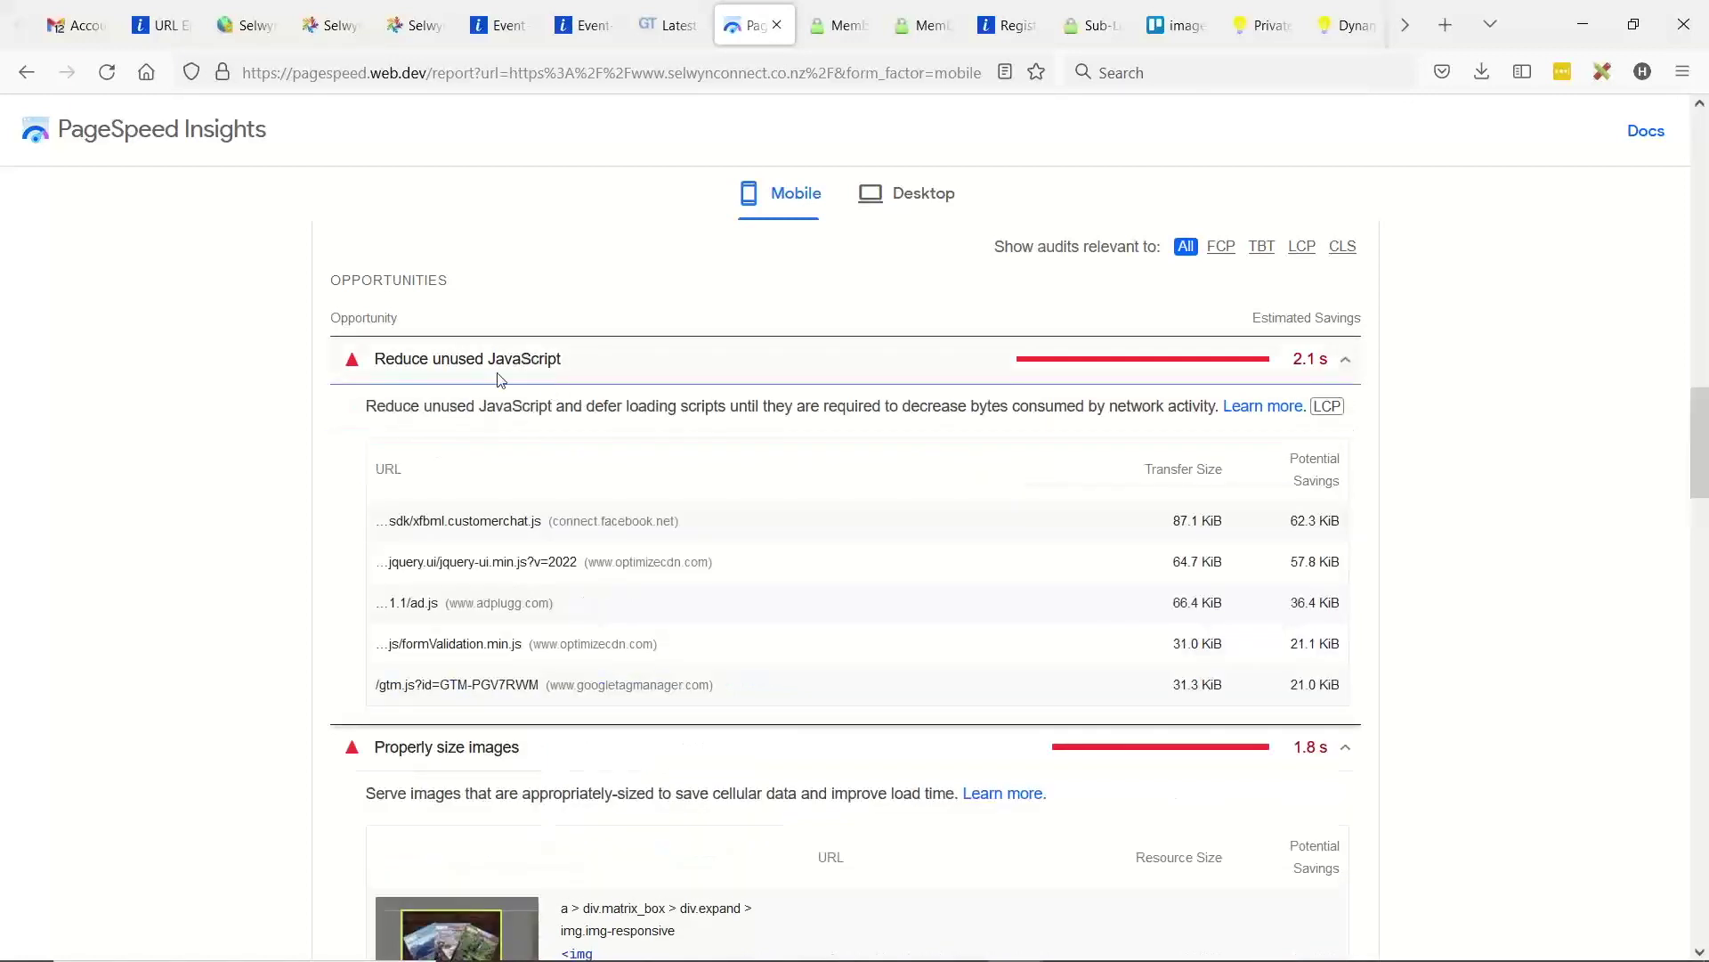
{"action": "scroll", "coordinate": [511, 374], "scroll_direction": "down", "scroll_amount": 2}
- From the Selwyn Connect admin dashboard, open Design Settings and General Settings in separate new tabs
{"action": "left_click", "coordinate": [241, 30]}
{"action": "mouse_move", "coordinate": [151, 462]}
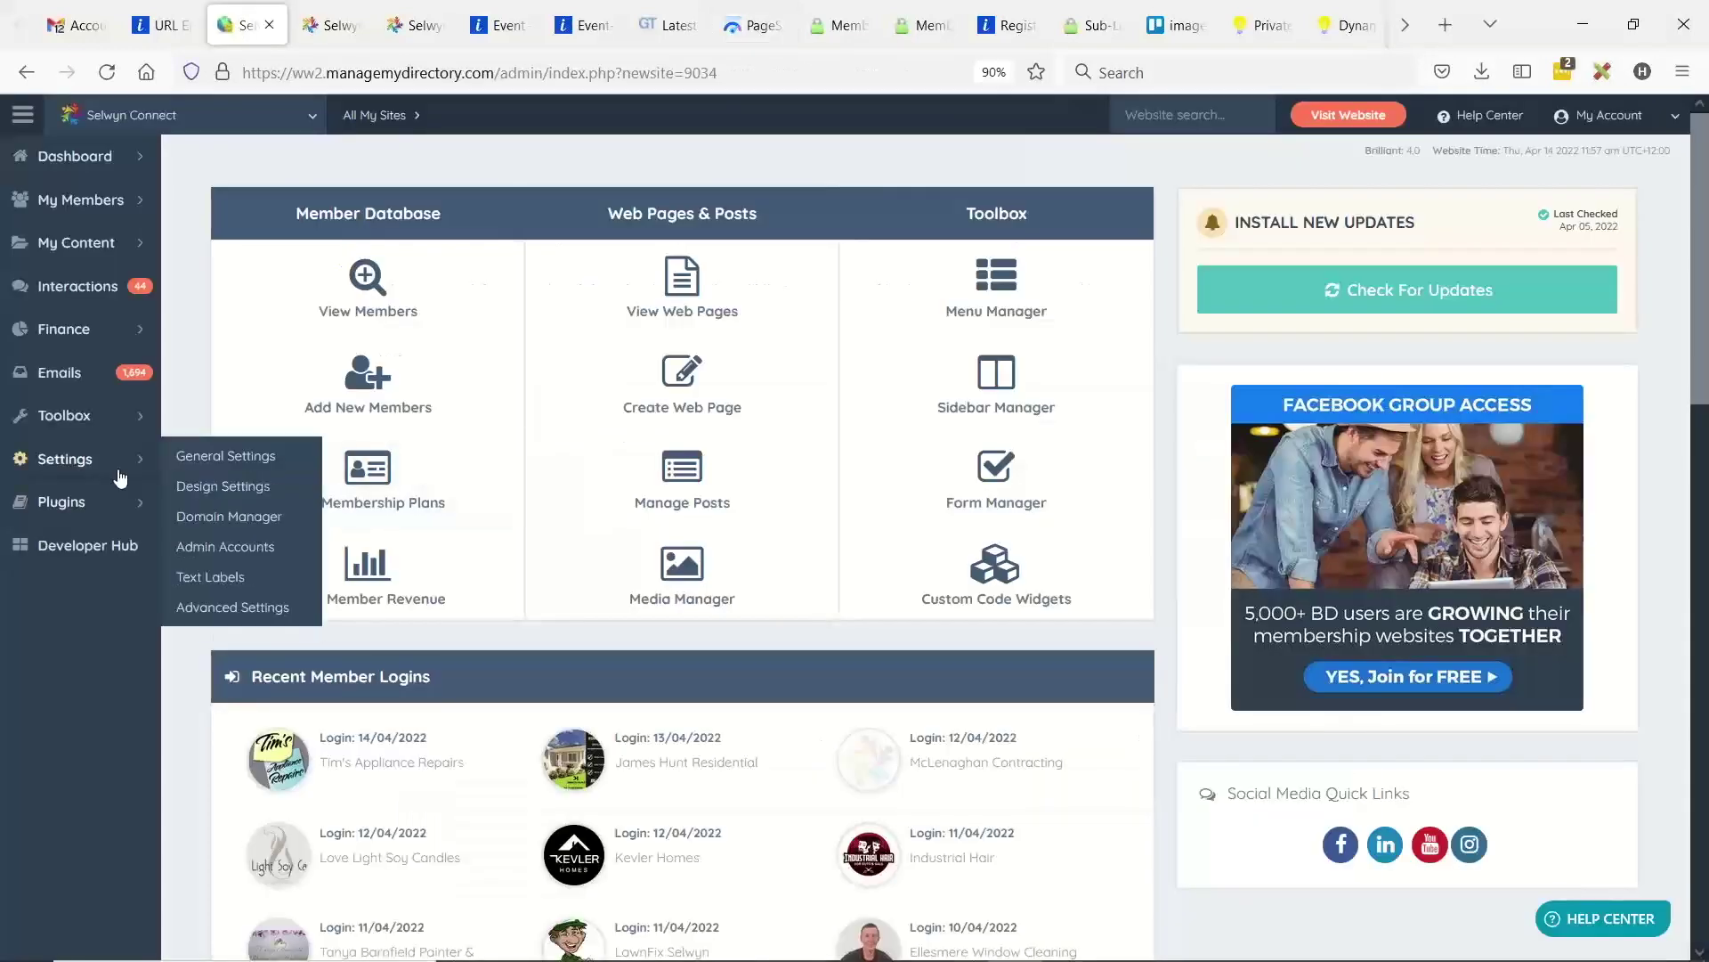
{"action": "middle_click", "coordinate": [228, 490]}
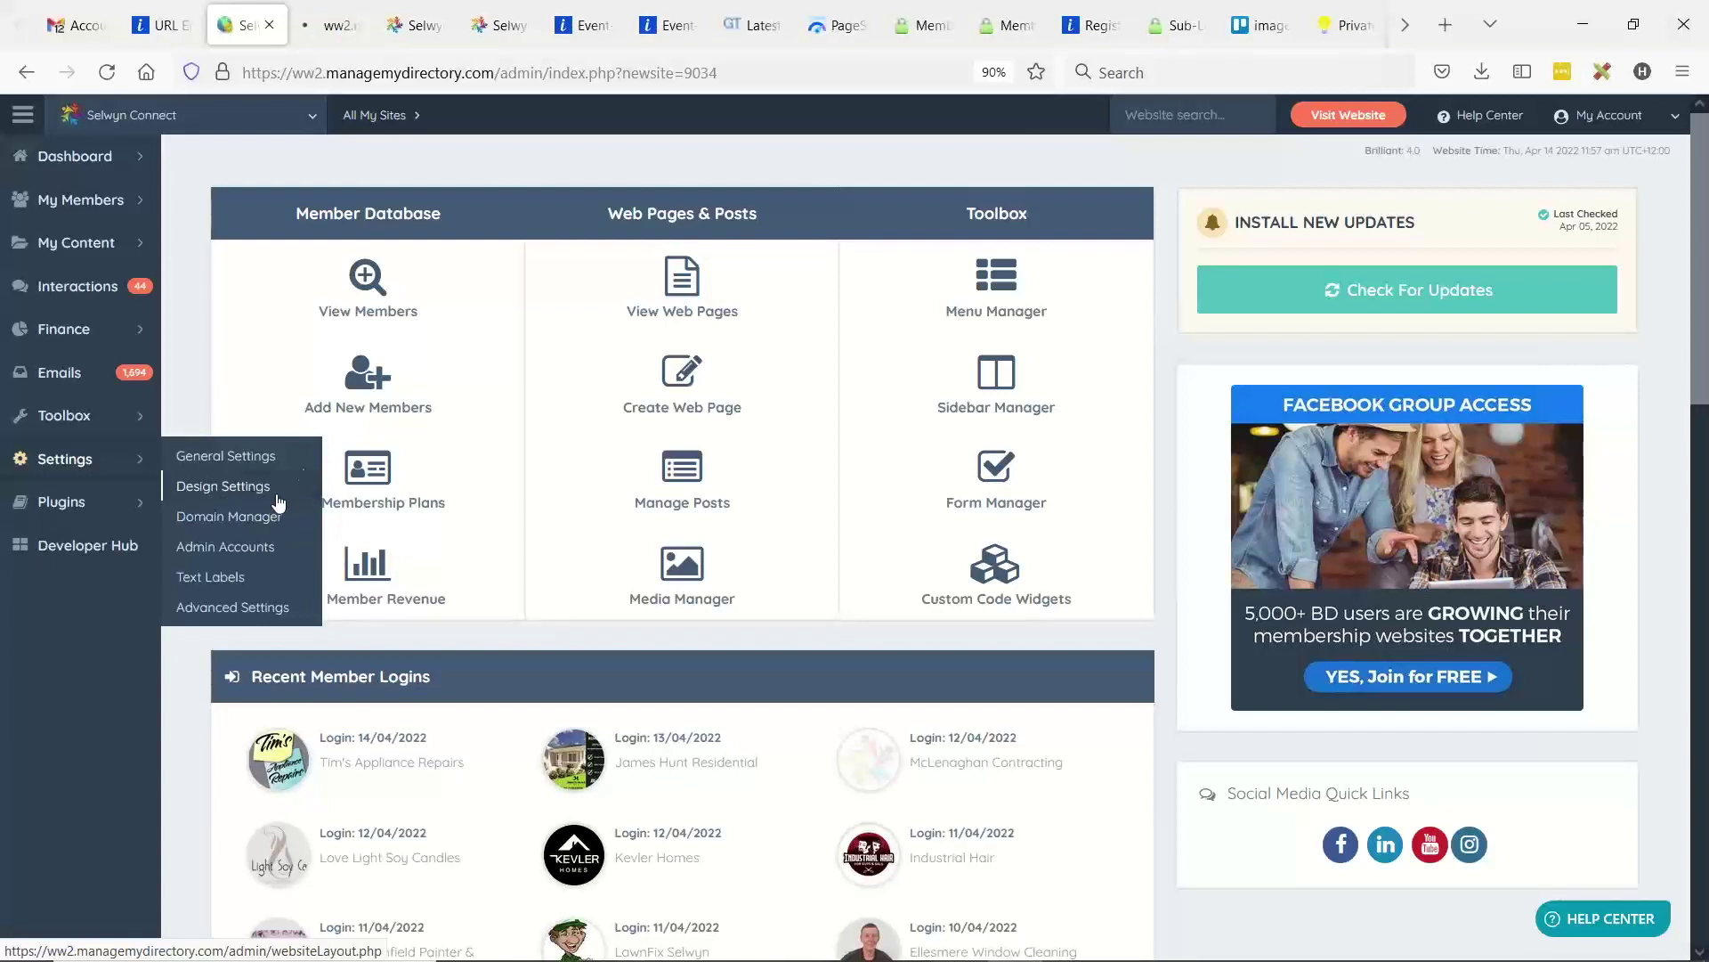
{"action": "mouse_move", "coordinate": [85, 430]}
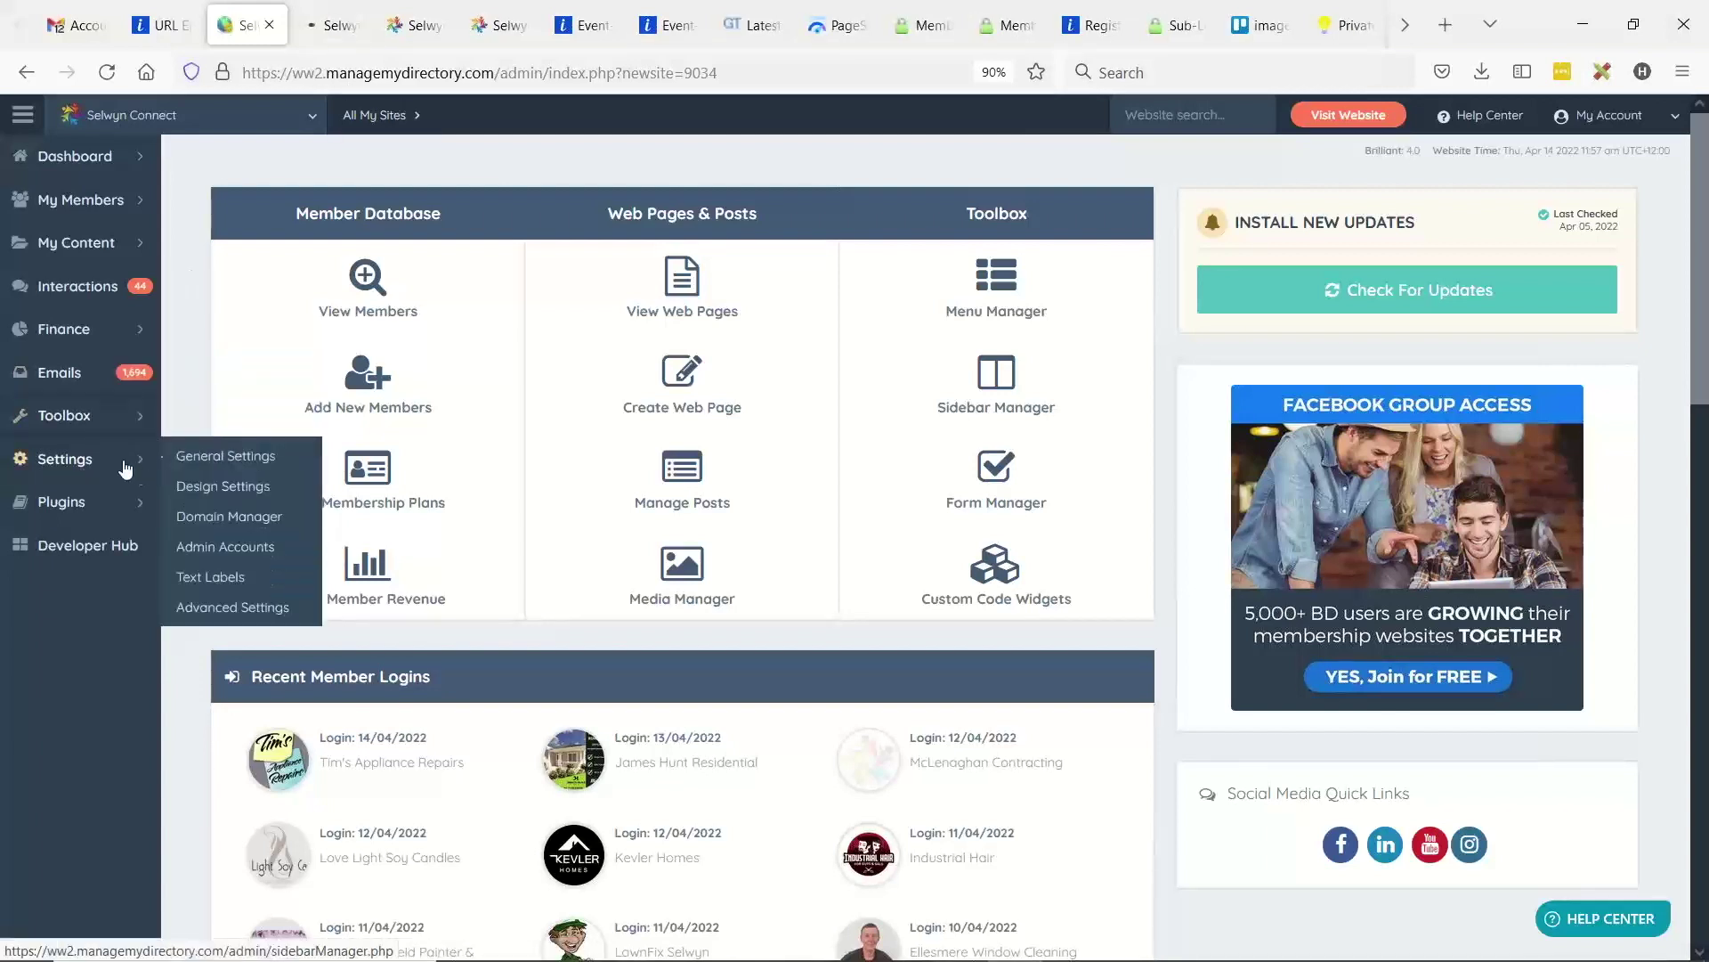
{"action": "mouse_move", "coordinate": [107, 481]}
{"action": "middle_click", "coordinate": [229, 455]}
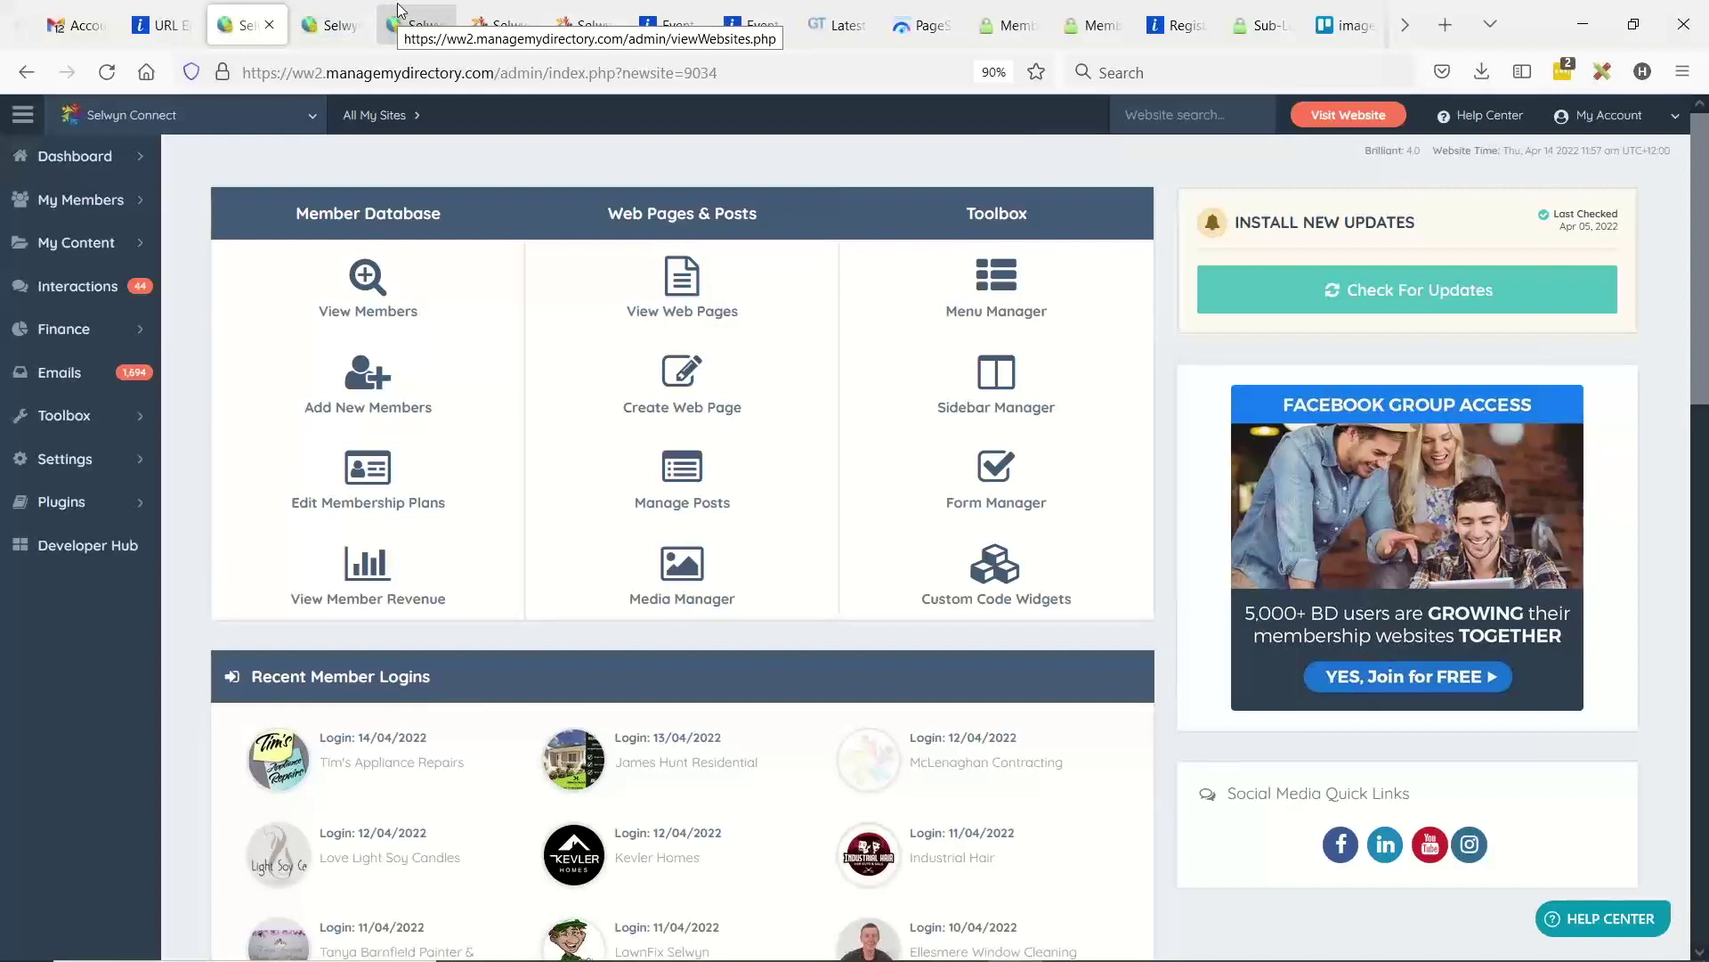
- In the Integrations section of General Settings, set Enable Google Login to No under Google Developers
{"action": "left_click", "coordinate": [404, 25]}
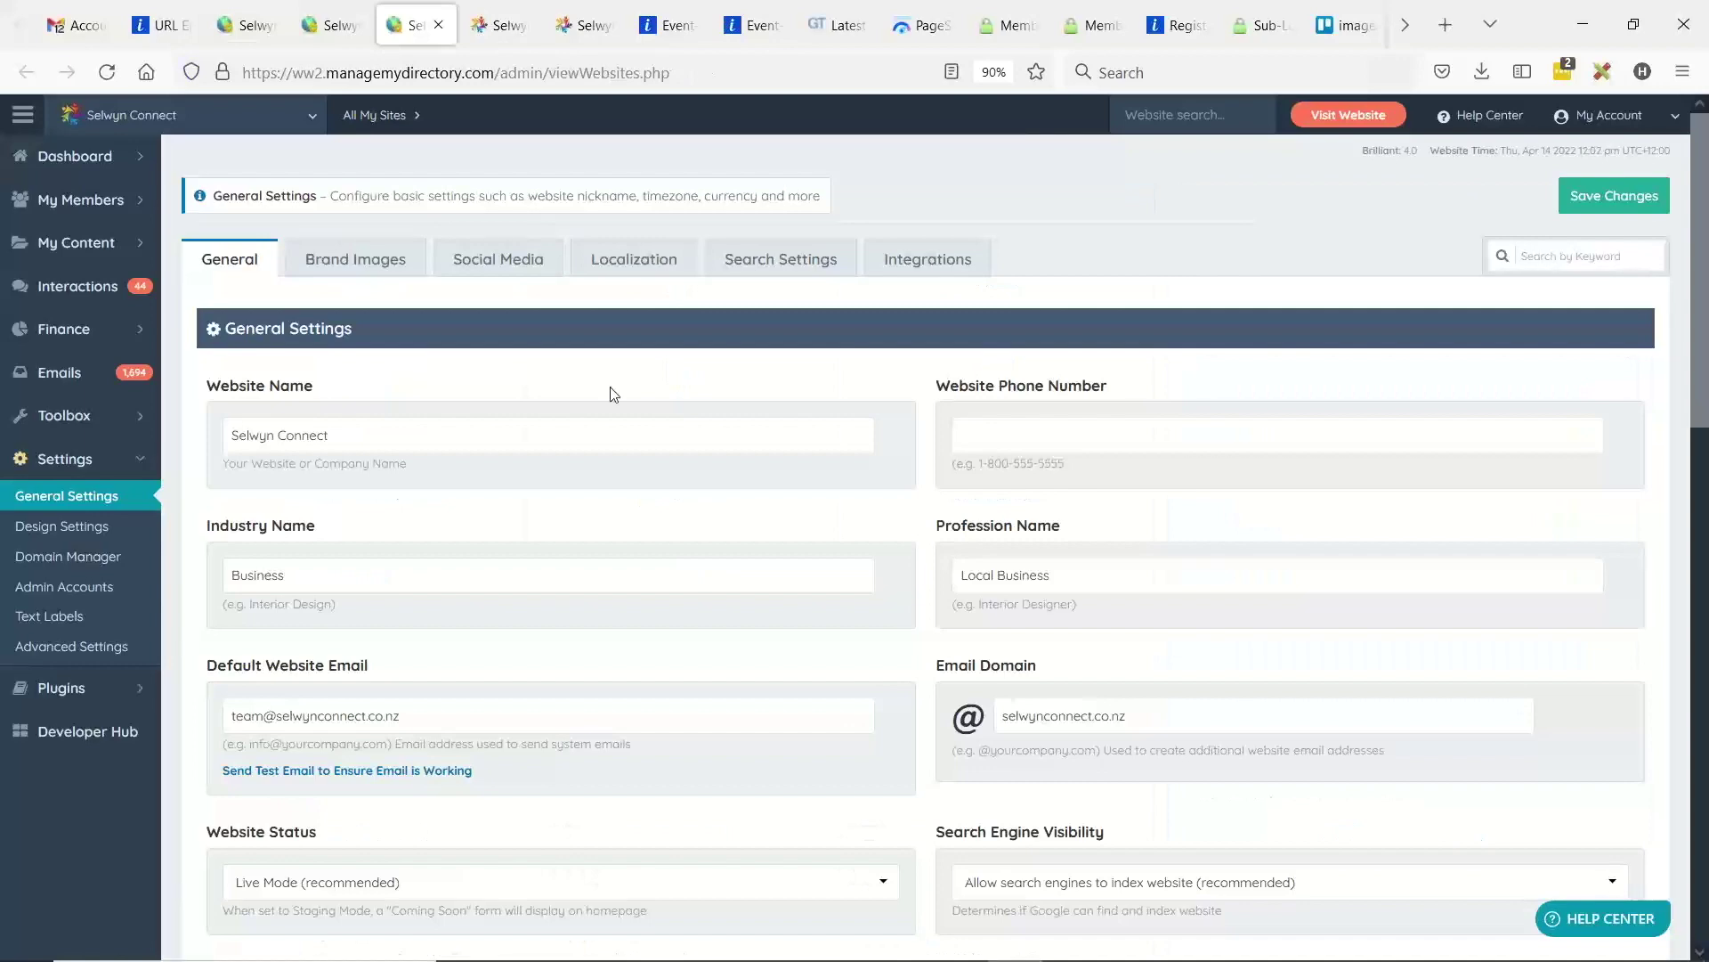
{"action": "left_click", "coordinate": [926, 259]}
{"action": "scroll", "coordinate": [656, 679], "scroll_direction": "down", "scroll_amount": 4}
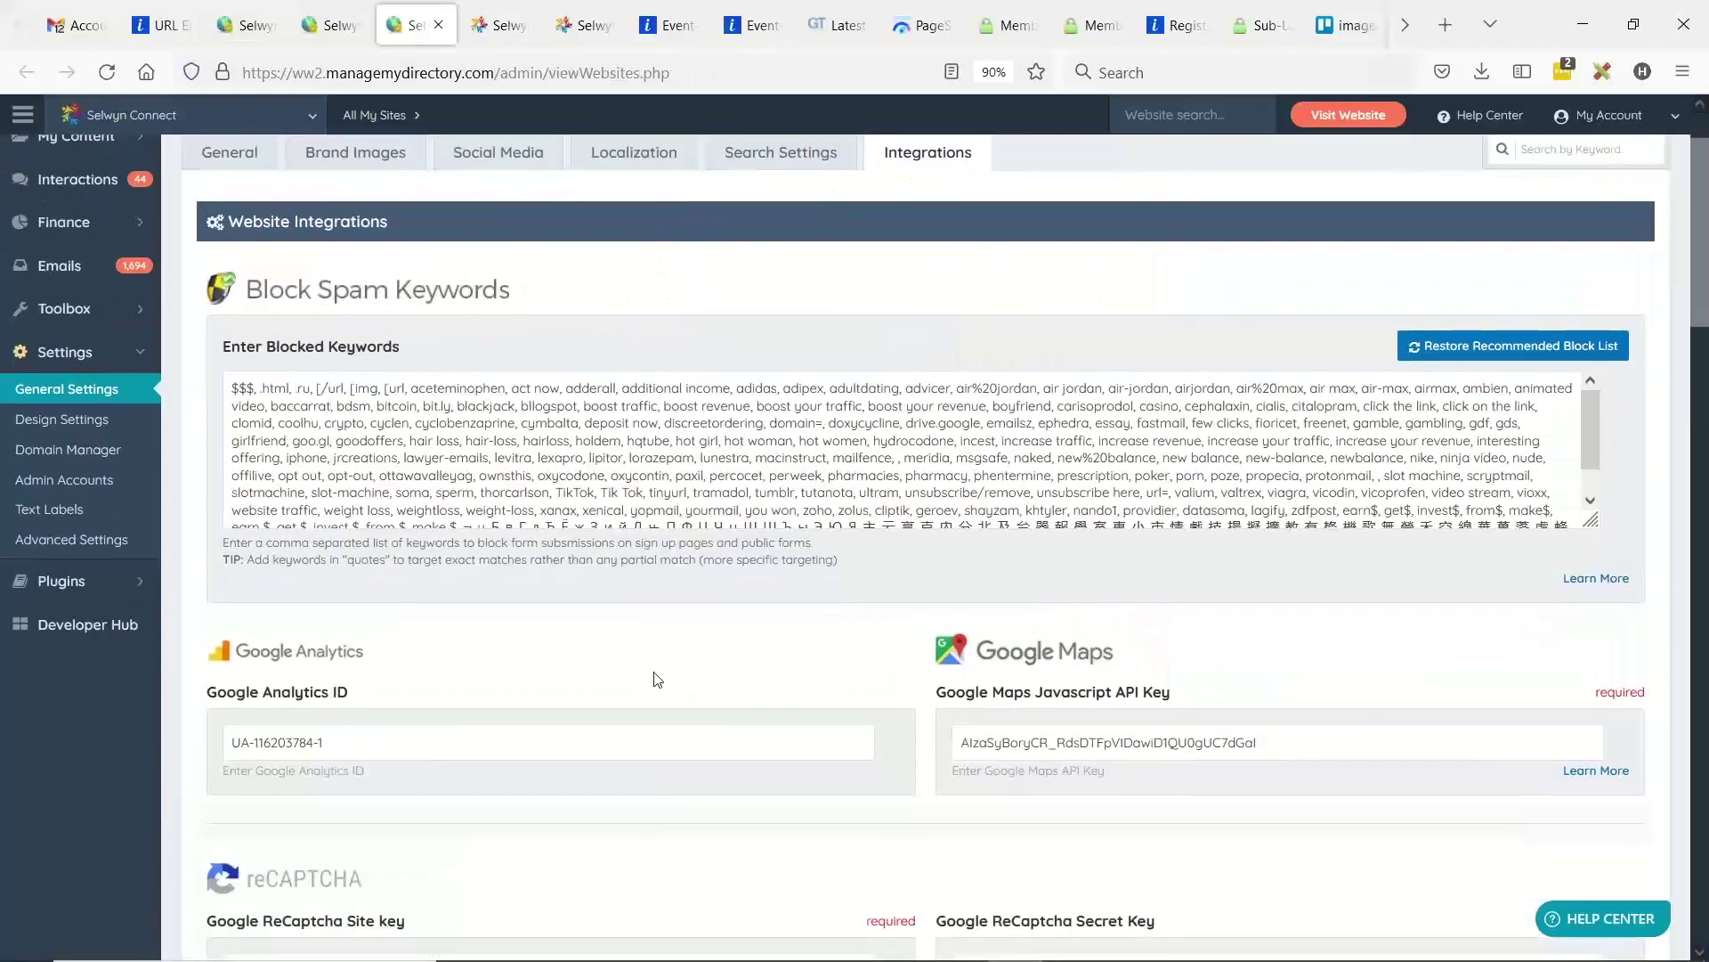
{"action": "scroll", "coordinate": [641, 481], "scroll_direction": "down", "scroll_amount": 10}
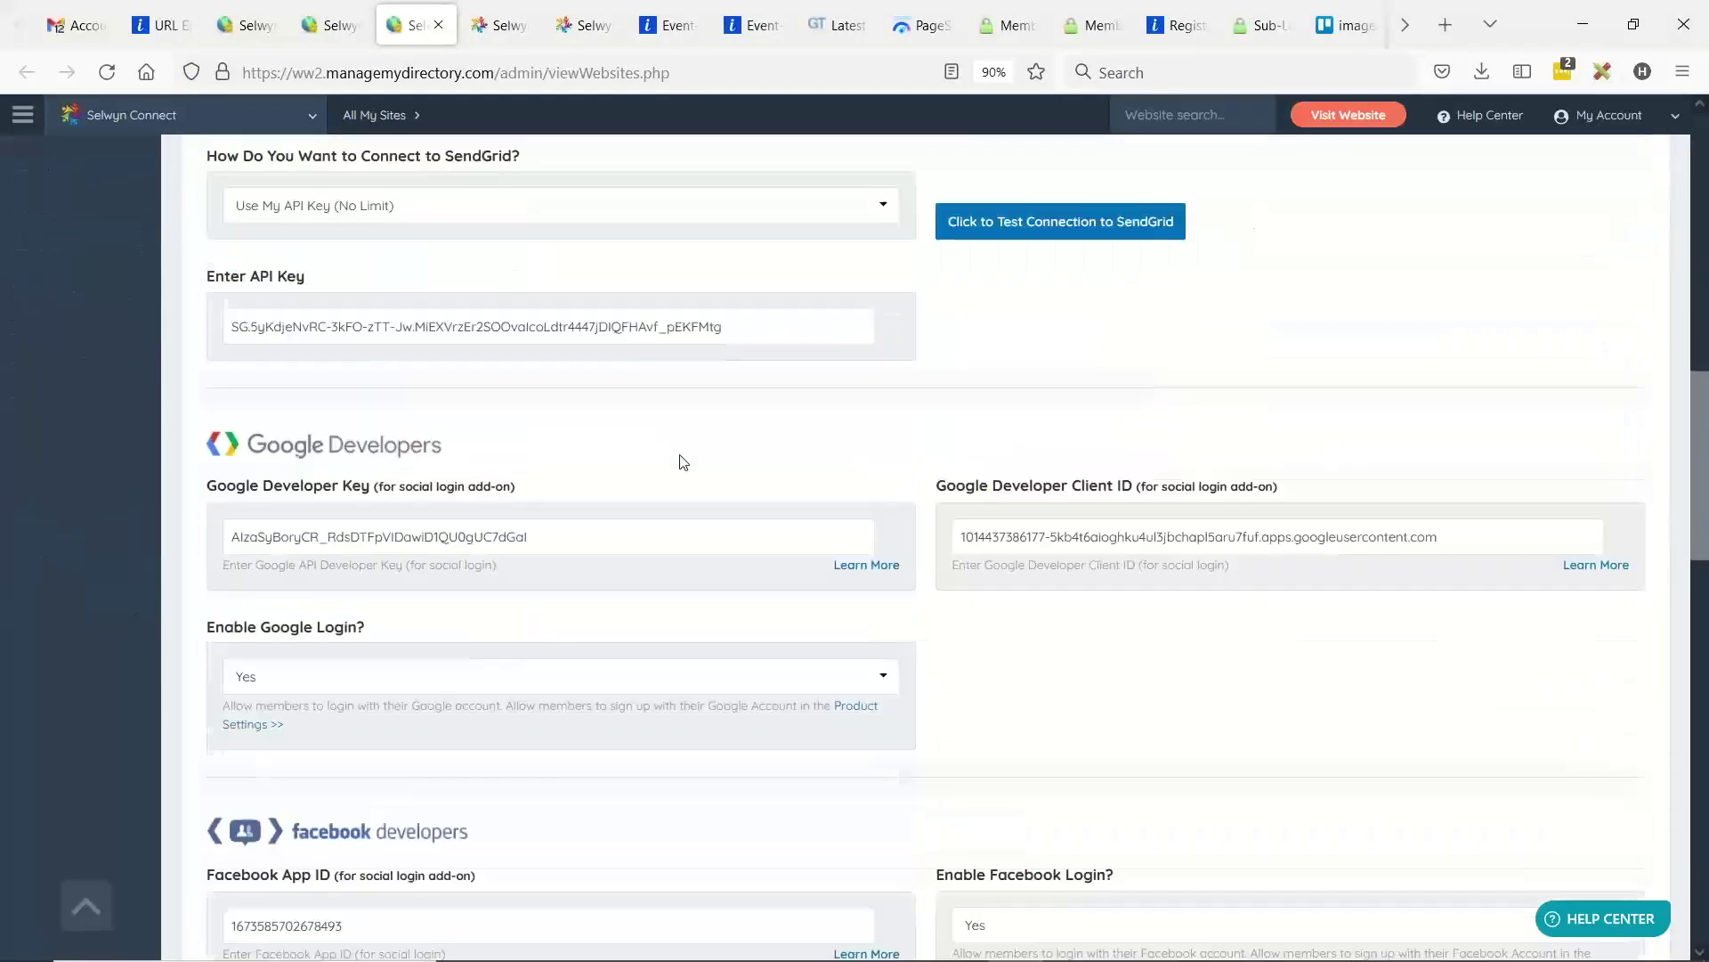
{"action": "scroll", "coordinate": [650, 344], "scroll_direction": "down", "scroll_amount": 1}
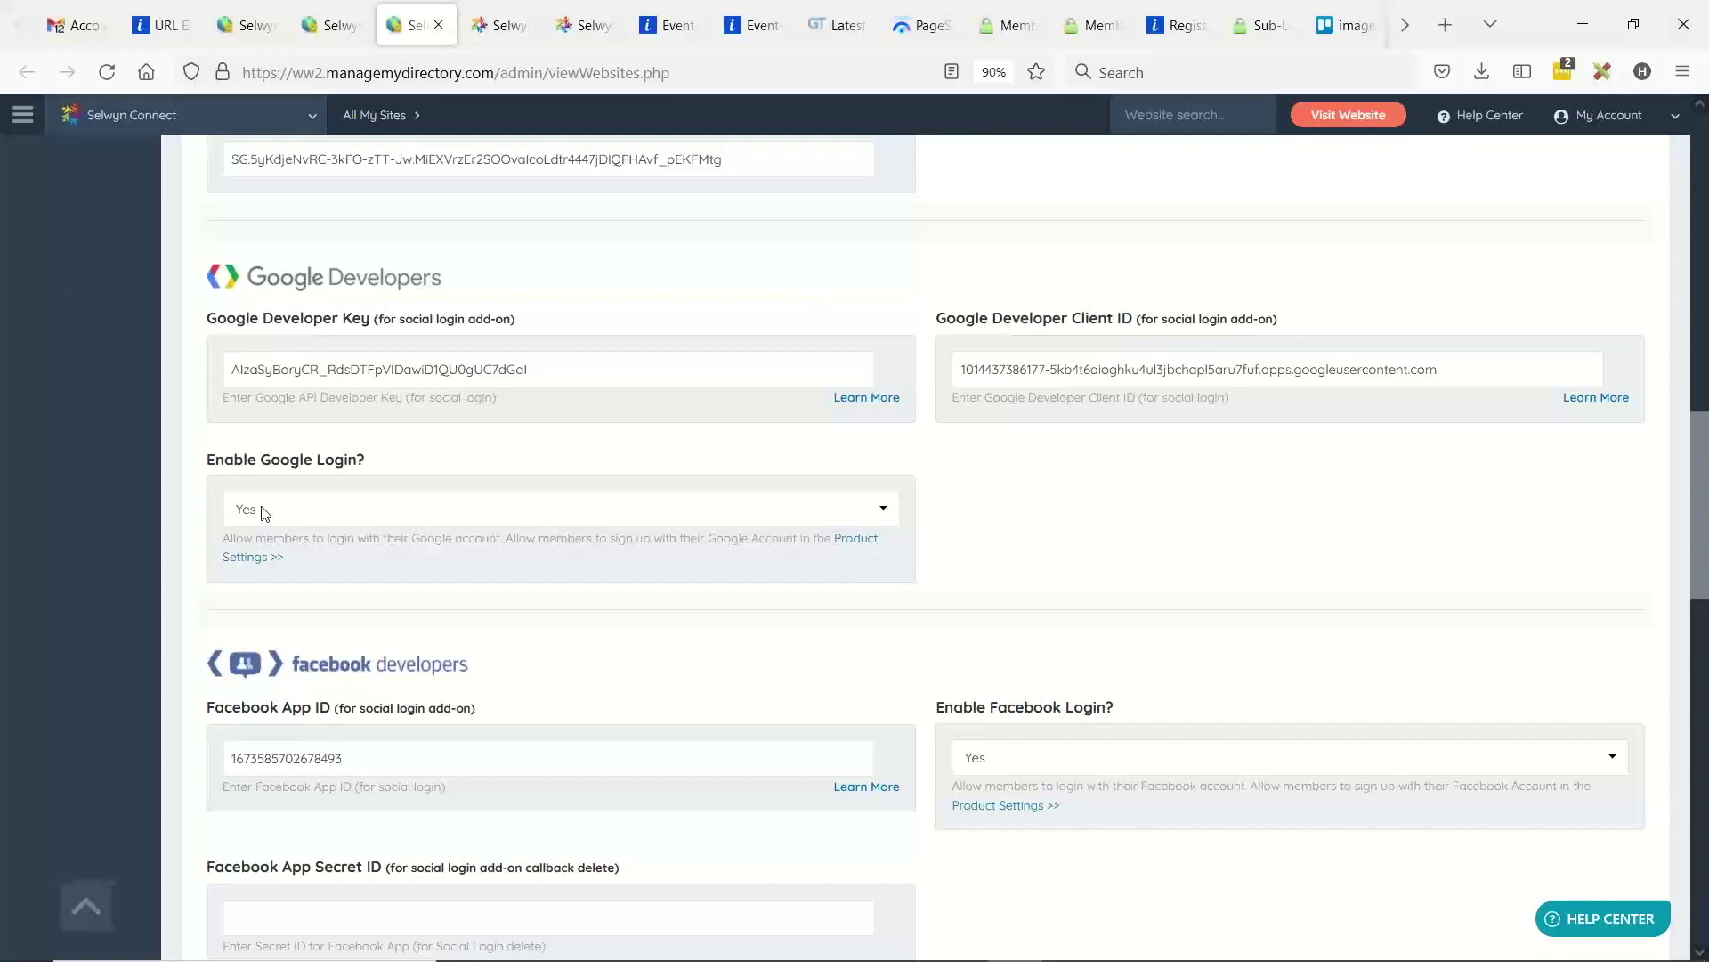
{"action": "left_click", "coordinate": [331, 512]}
{"action": "left_click", "coordinate": [286, 568]}
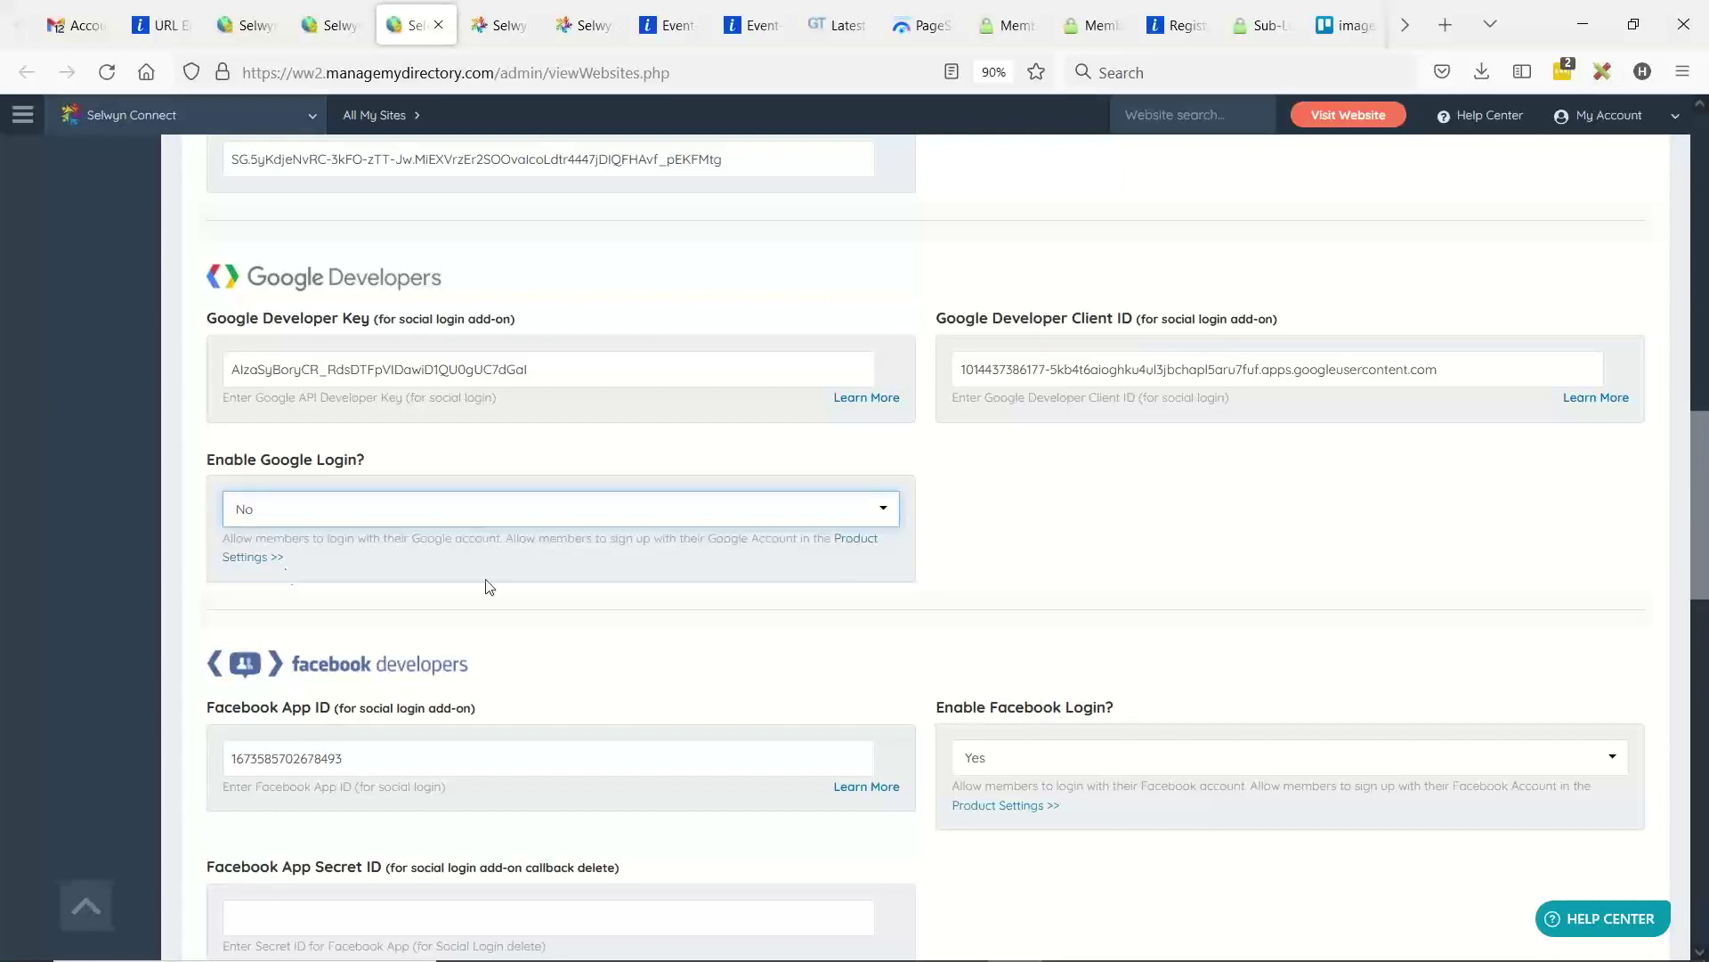
- Set Enable Facebook Login to No under Facebook Developers
{"action": "scroll", "coordinate": [943, 560], "scroll_direction": "down", "scroll_amount": 1}
{"action": "scroll", "coordinate": [943, 560], "scroll_direction": "down", "scroll_amount": 2}
{"action": "left_click", "coordinate": [1073, 534]}
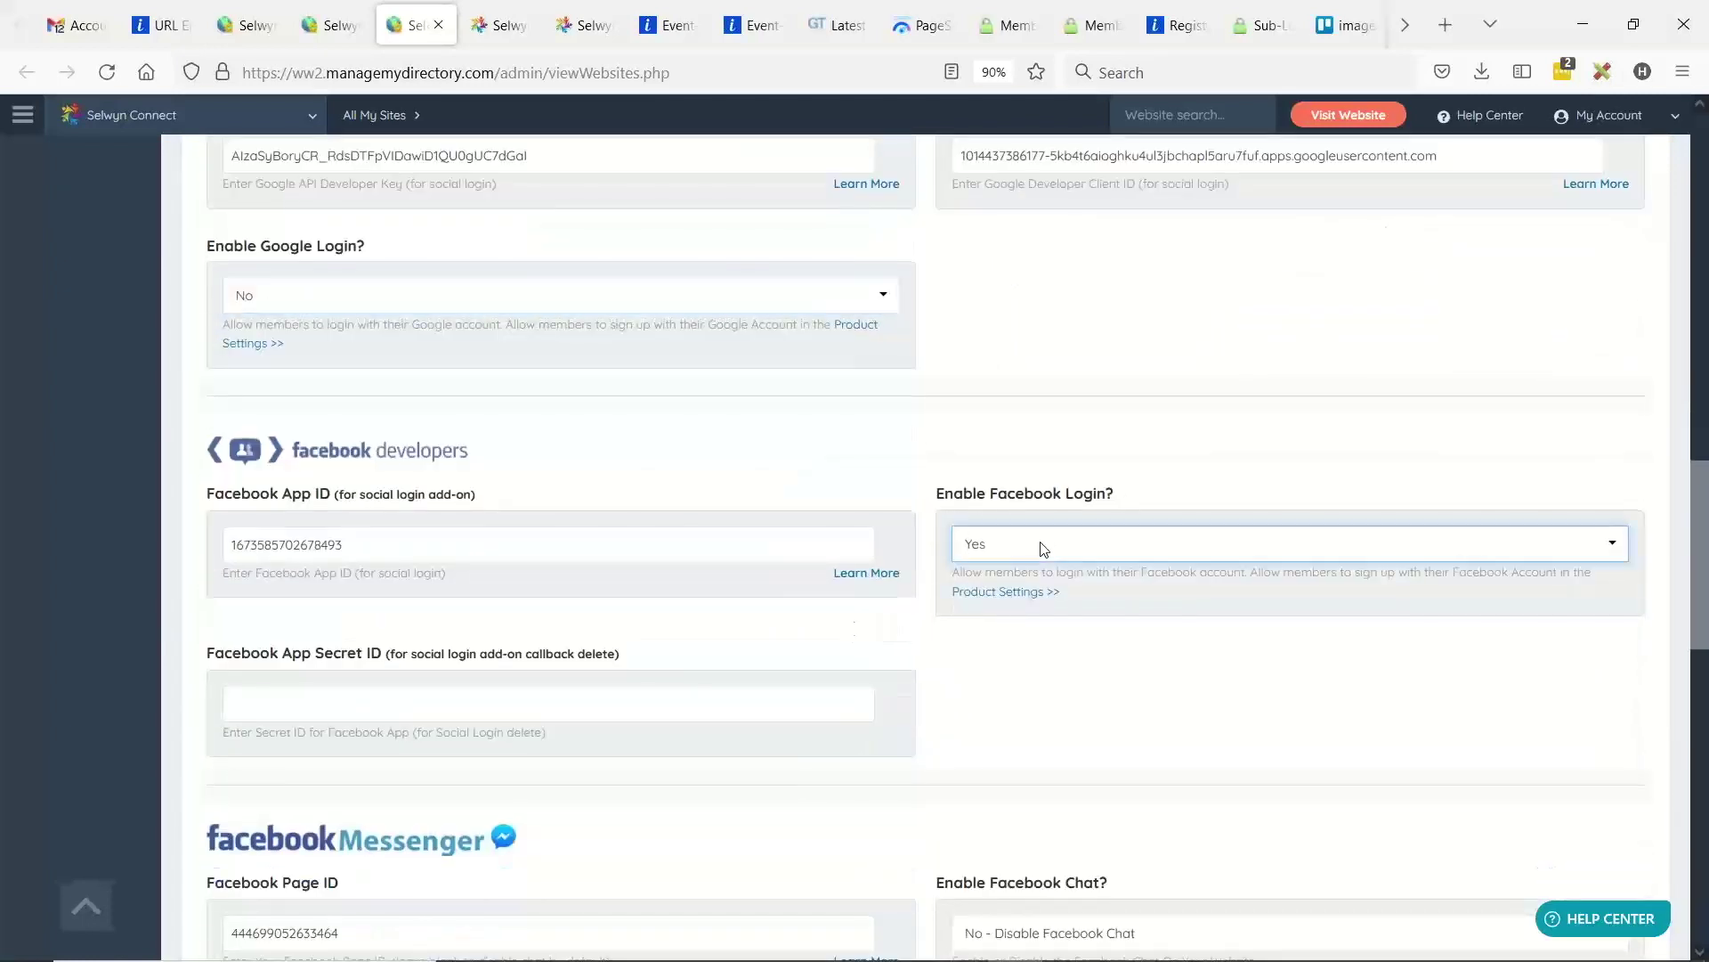
{"action": "left_click", "coordinate": [1005, 599]}
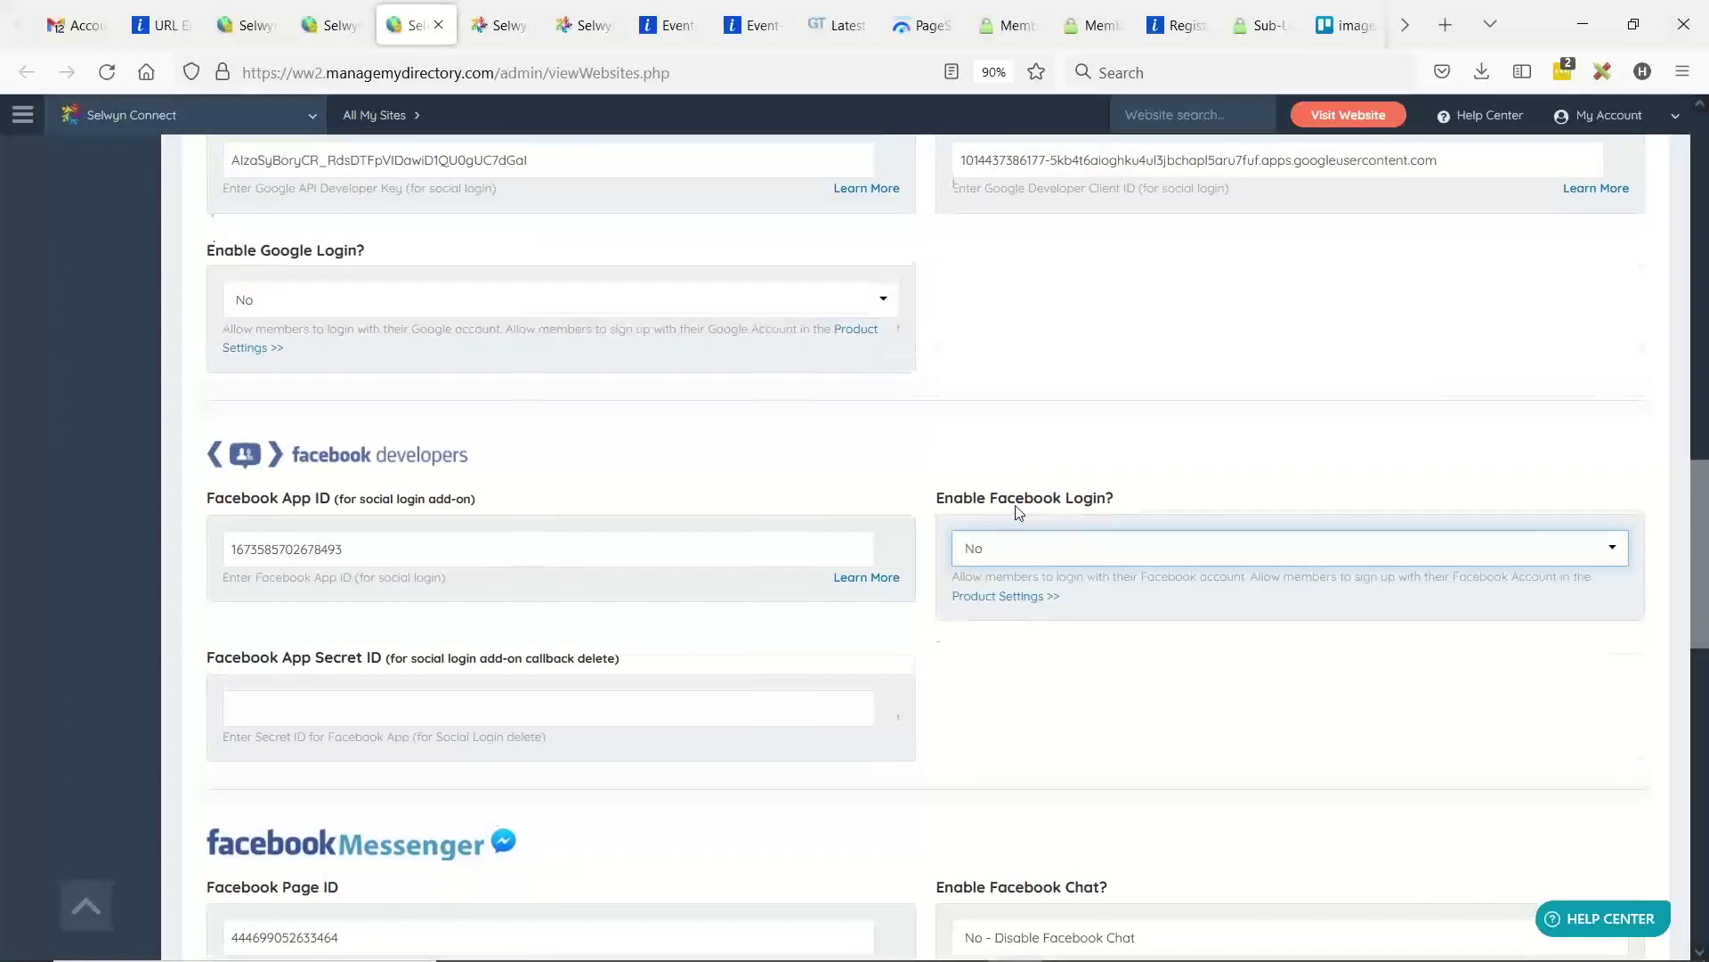
{"action": "scroll", "coordinate": [1048, 500], "scroll_direction": "up", "scroll_amount": 3}
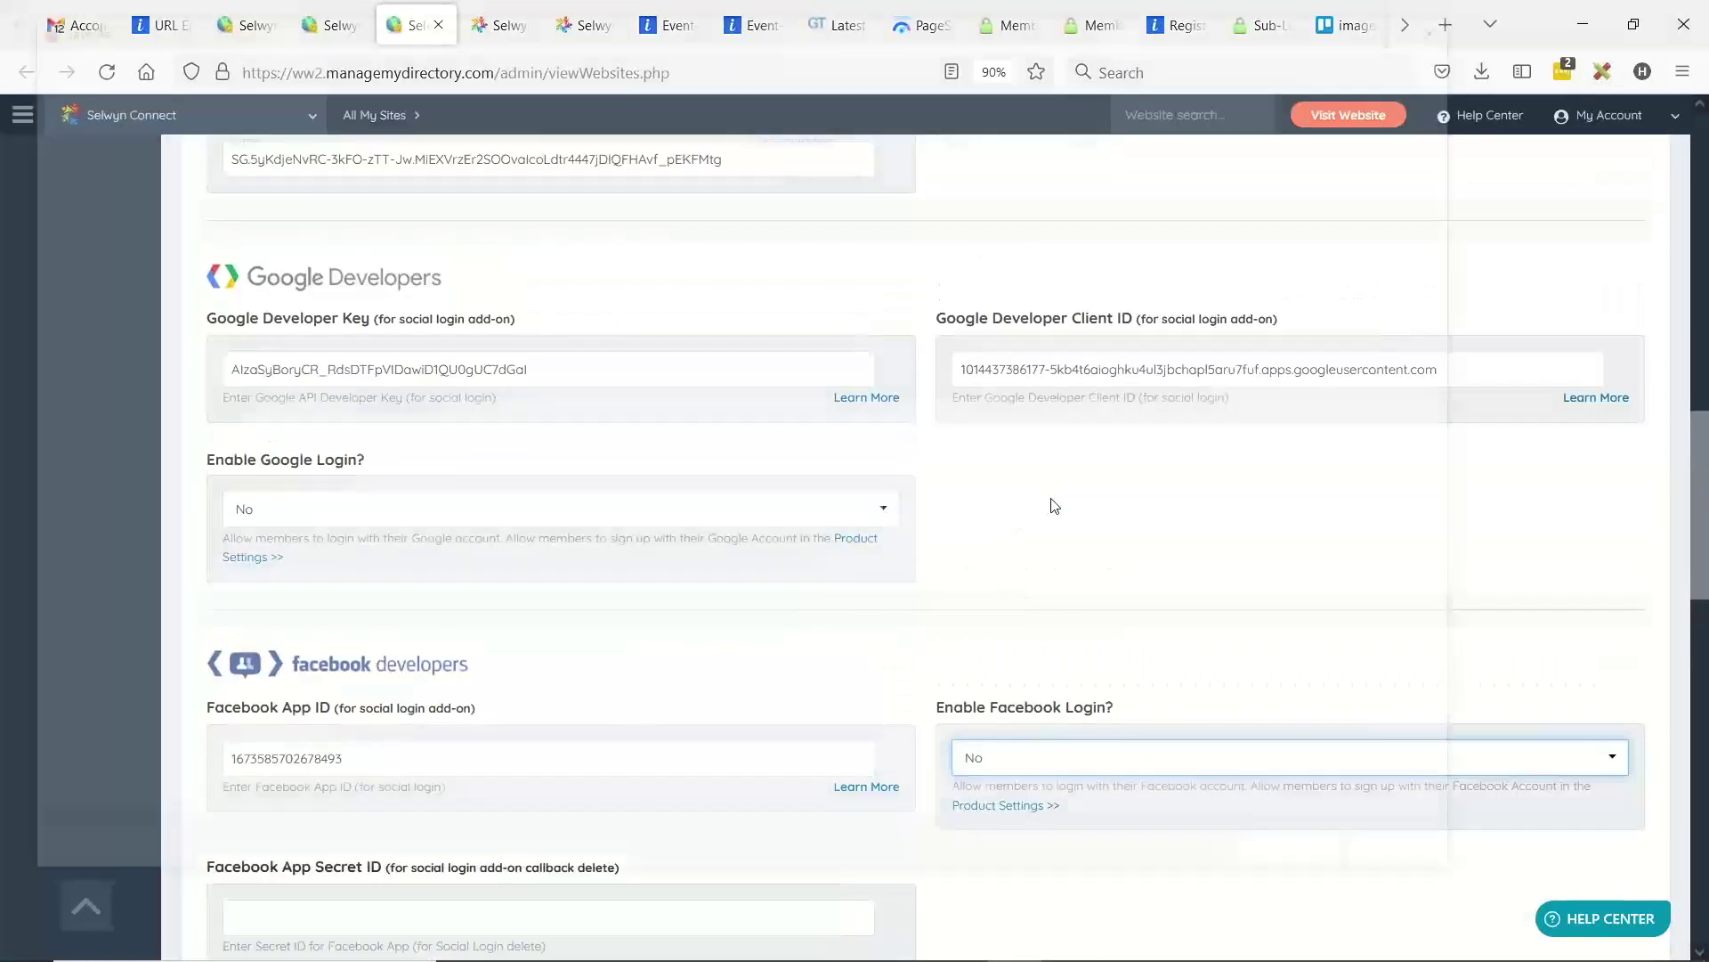
- Copy the Google Tag Manager script from the Additional HEAD Code in Design Settings into a blank Notepad document as a backup
{"action": "left_click", "coordinate": [320, 19]}
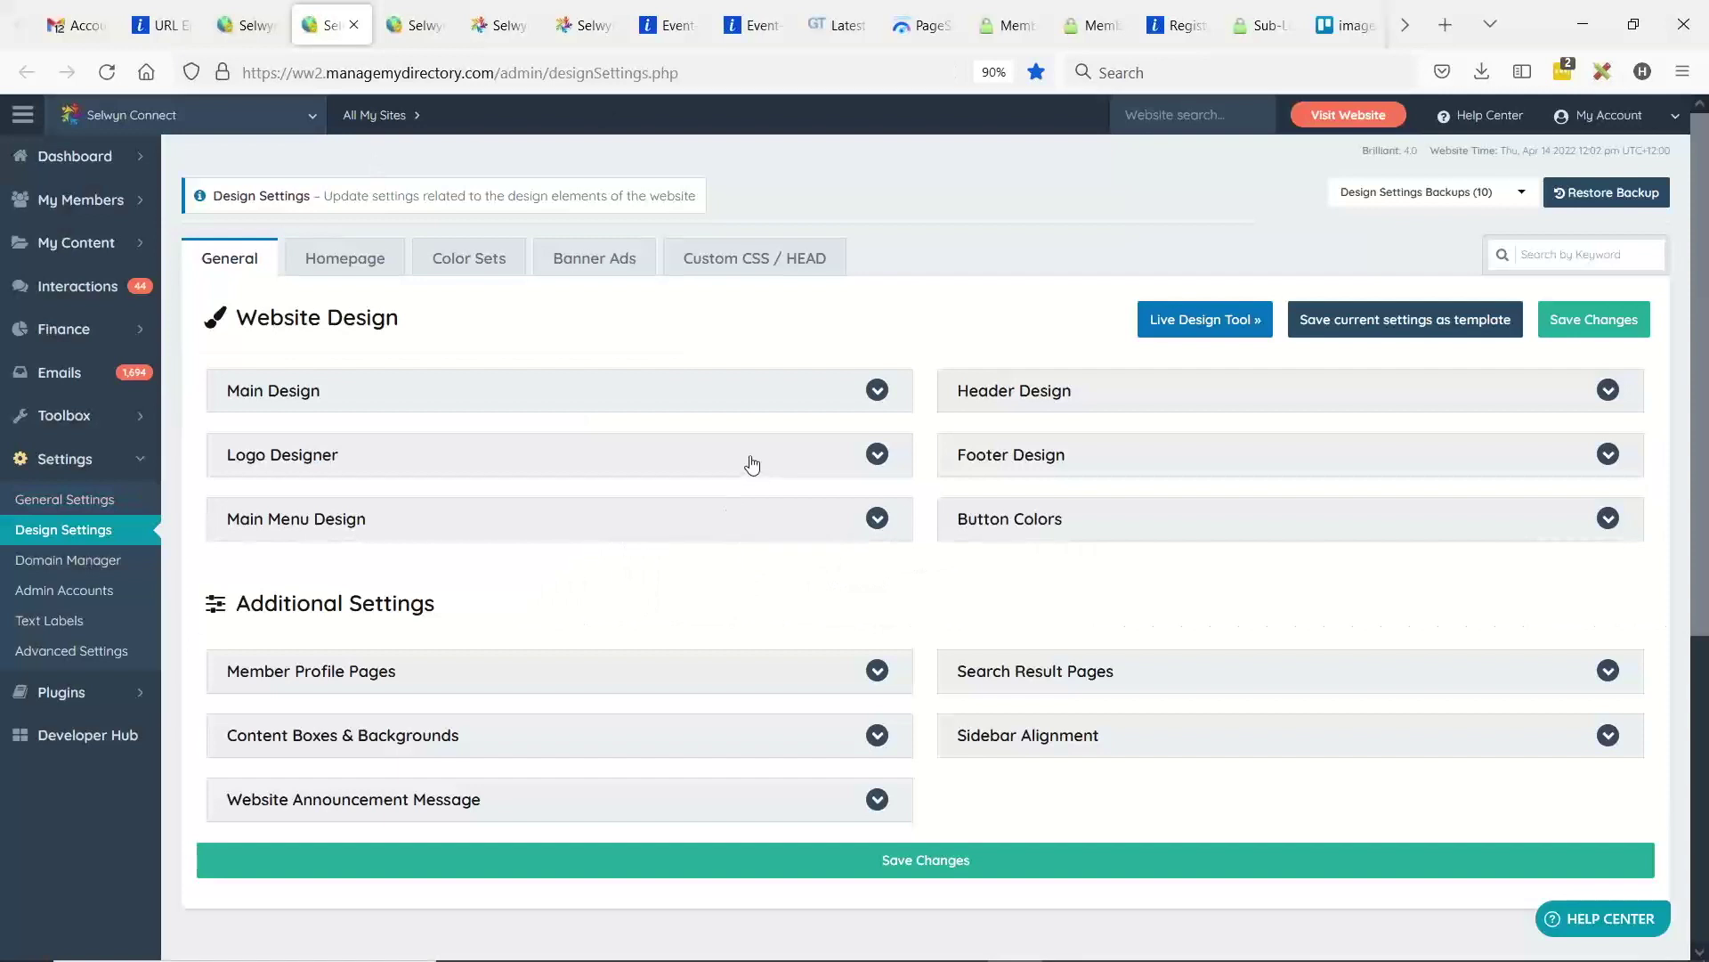
{"action": "left_click", "coordinate": [703, 242]}
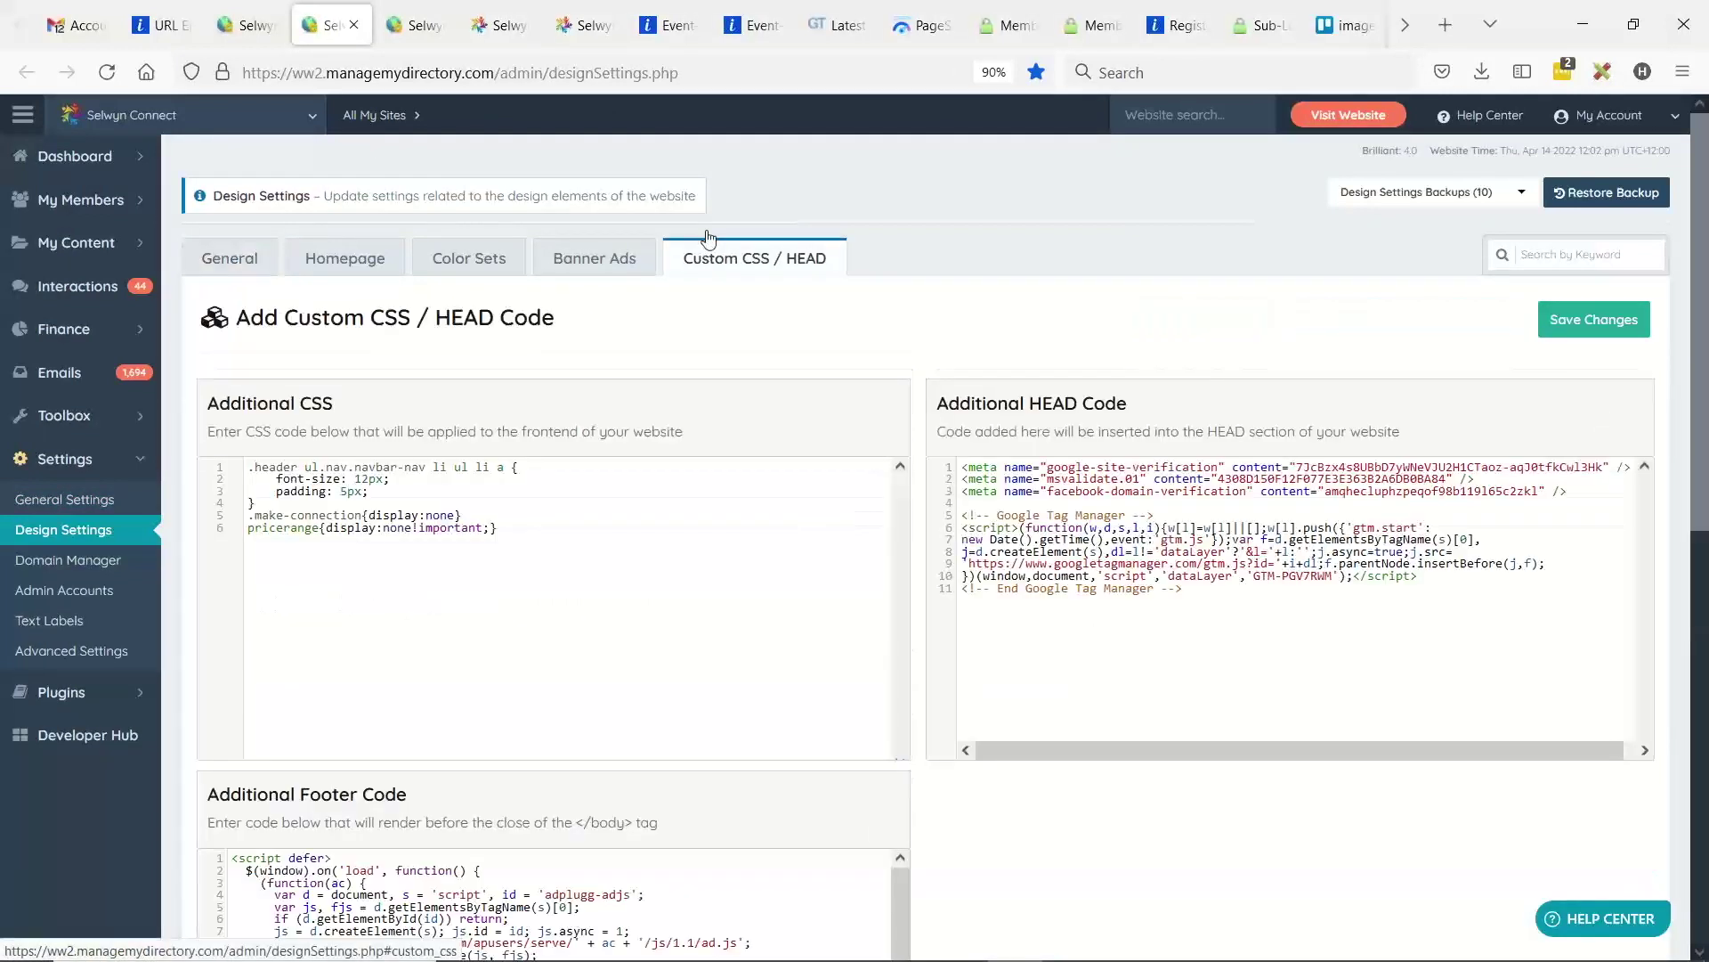
{"action": "scroll", "coordinate": [801, 293], "scroll_direction": "down", "scroll_amount": 2}
{"action": "left_click_drag", "start_coordinate": [977, 404], "coordinate": [1329, 478]}
{"action": "key", "text": "ctrl+c"}
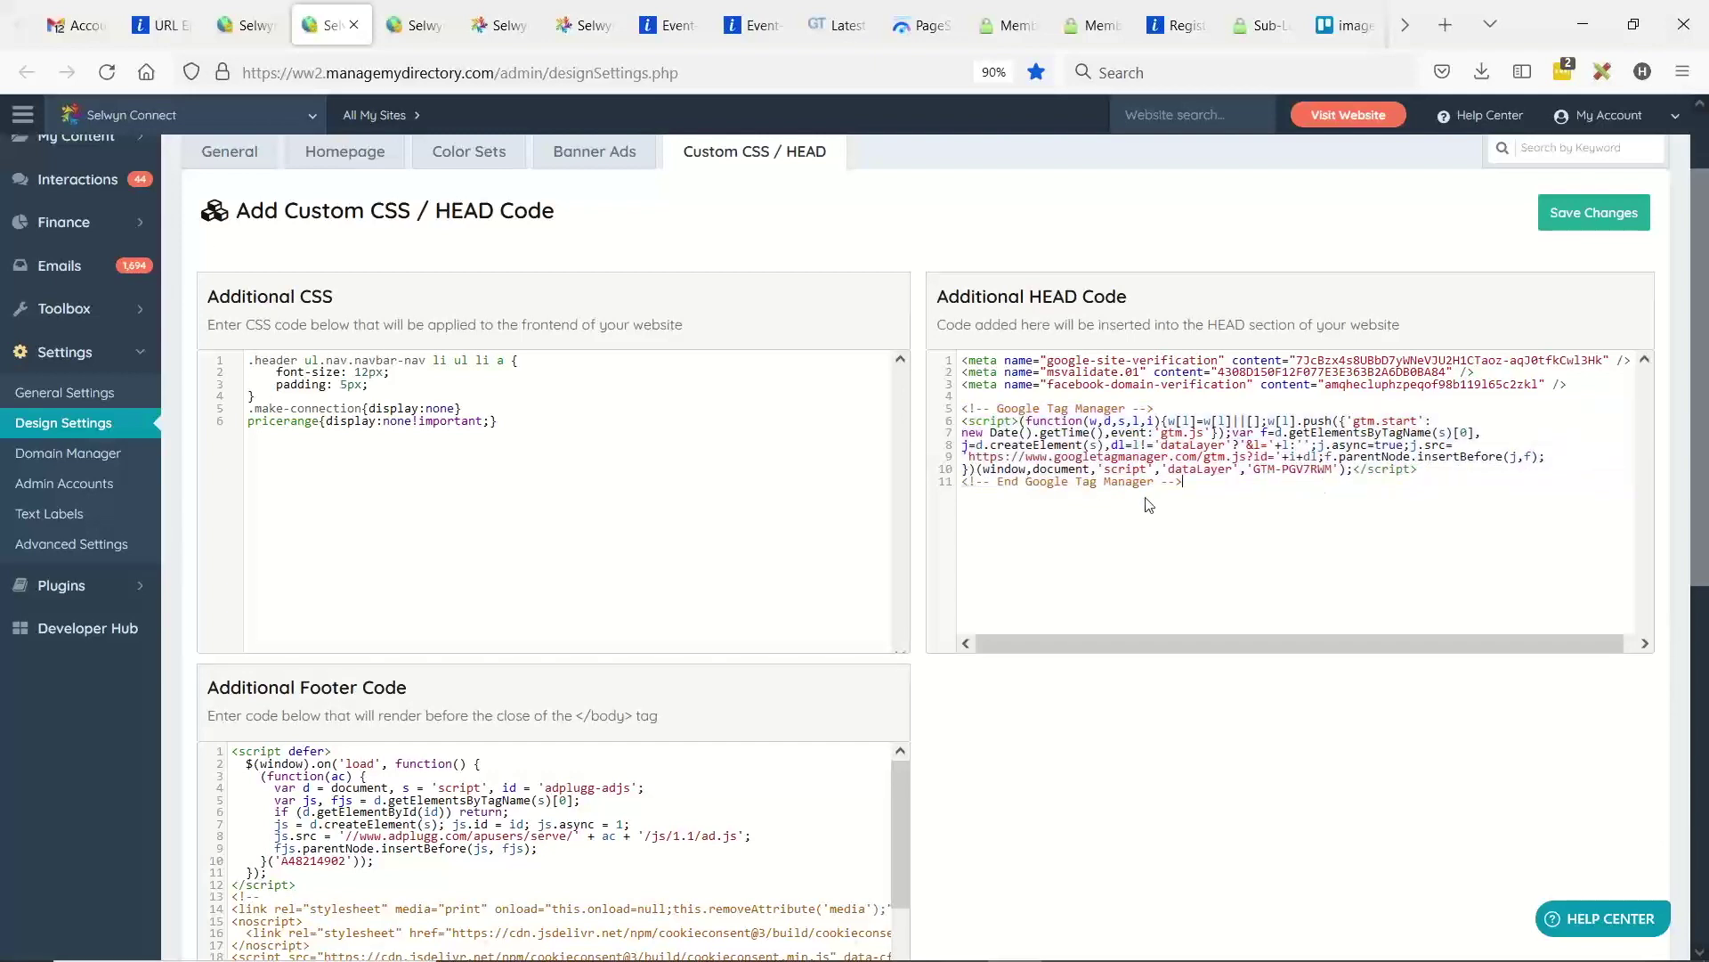
{"action": "mouse_move", "coordinate": [796, 958]}
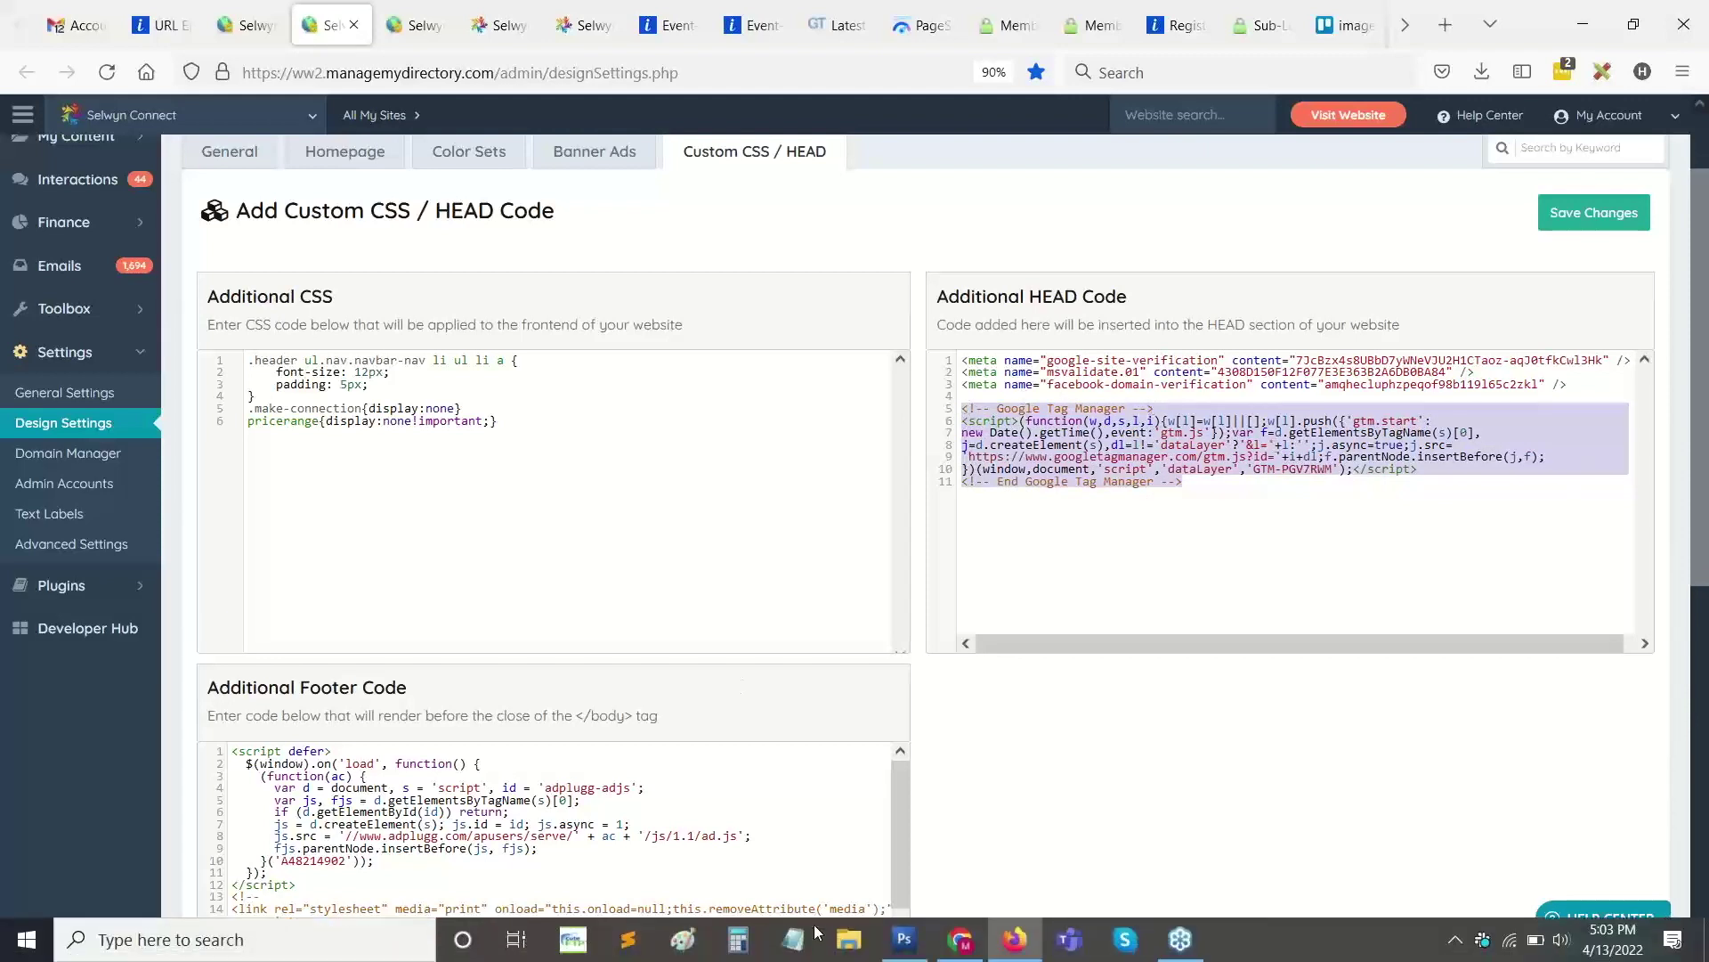
{"action": "left_click", "coordinate": [798, 950]}
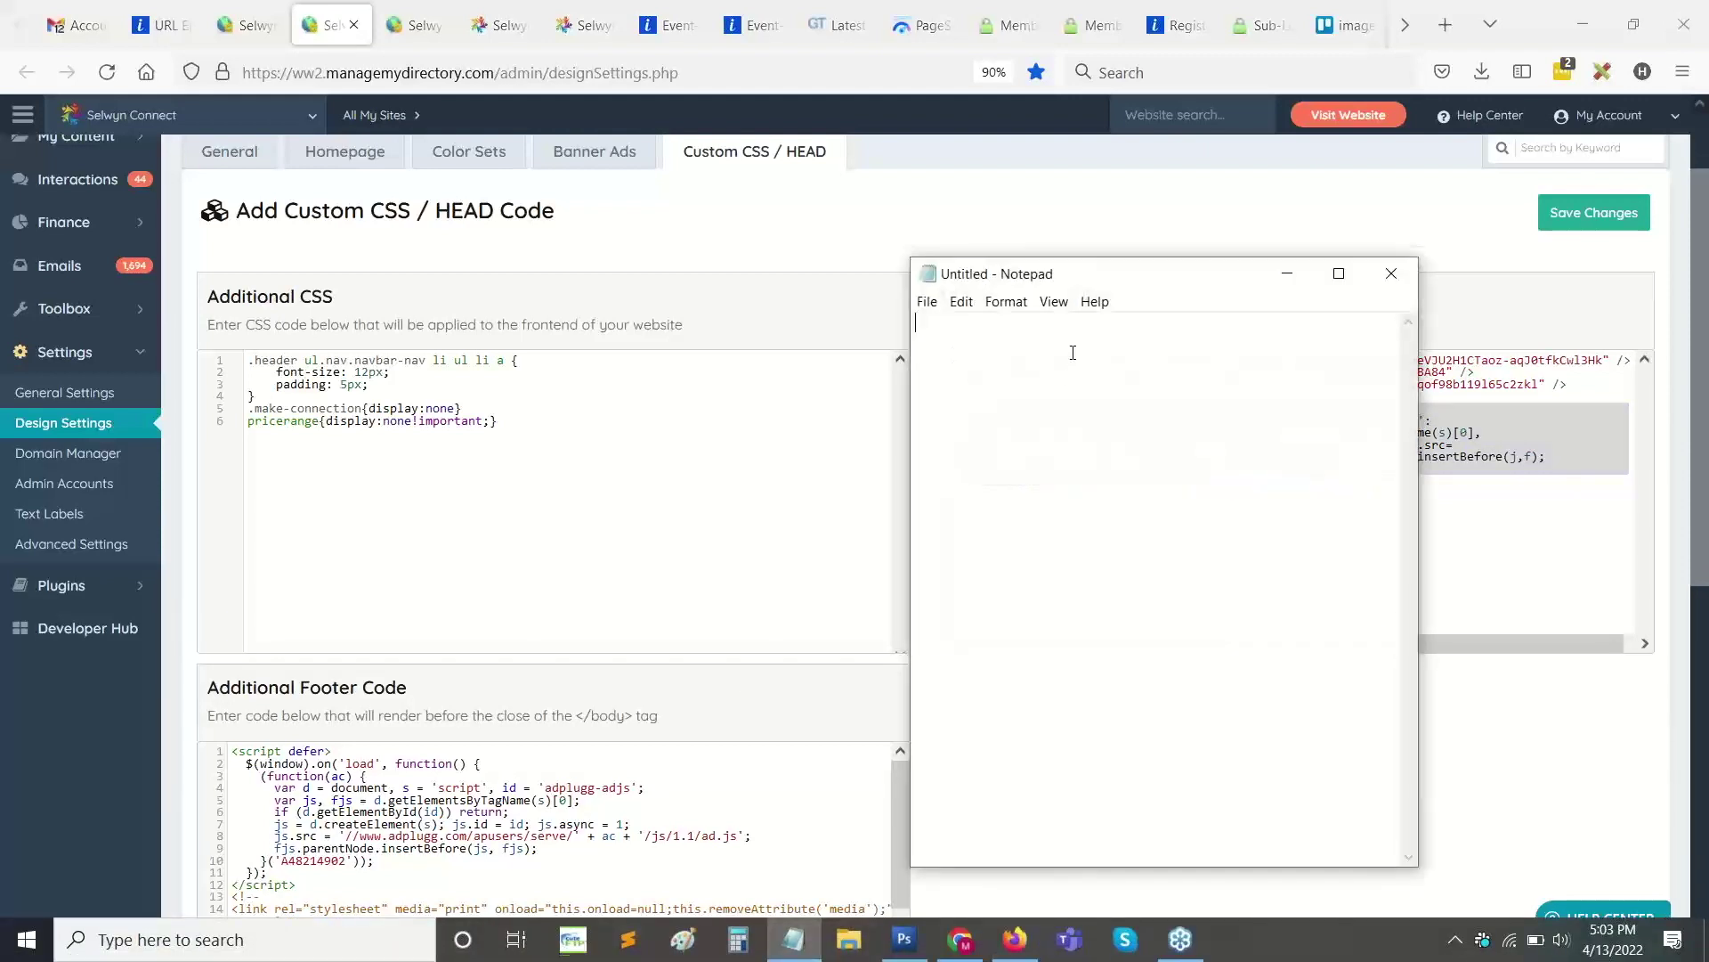
{"action": "key", "text": "ctrl+v"}
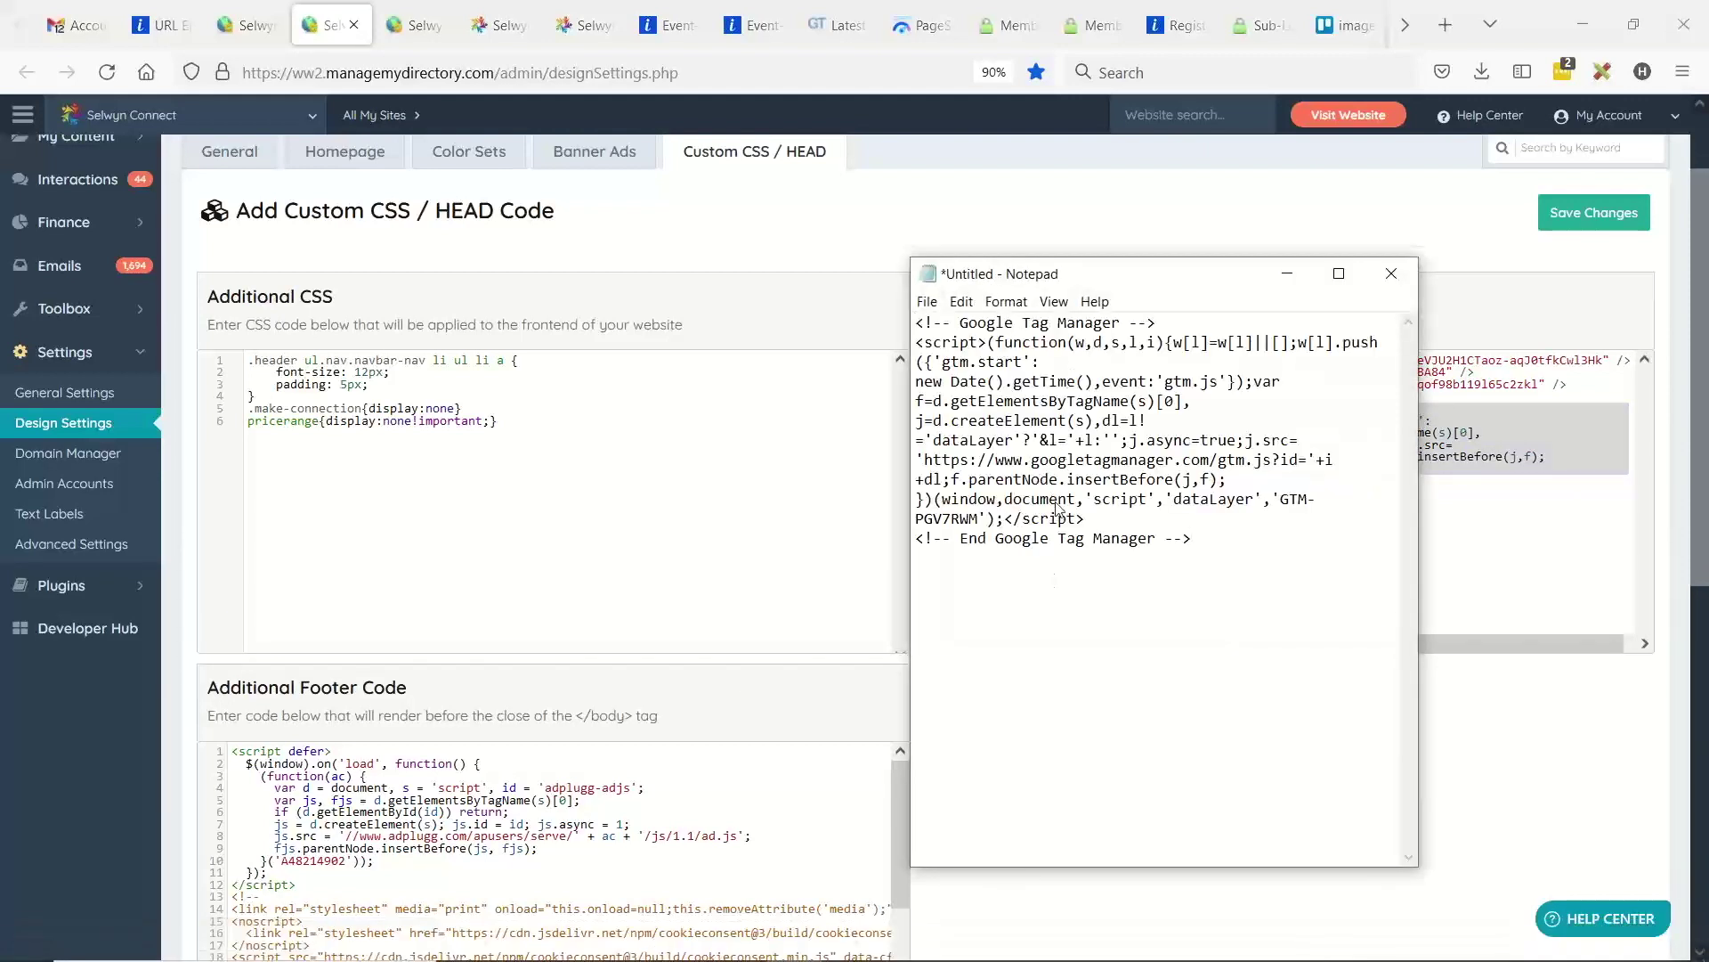
- Move all of the Additional Footer Code out of Design Settings into the Notepad backup, leaving the footer code field empty
{"action": "left_click", "coordinate": [763, 229]}
{"action": "scroll", "coordinate": [816, 579], "scroll_direction": "down", "scroll_amount": 1}
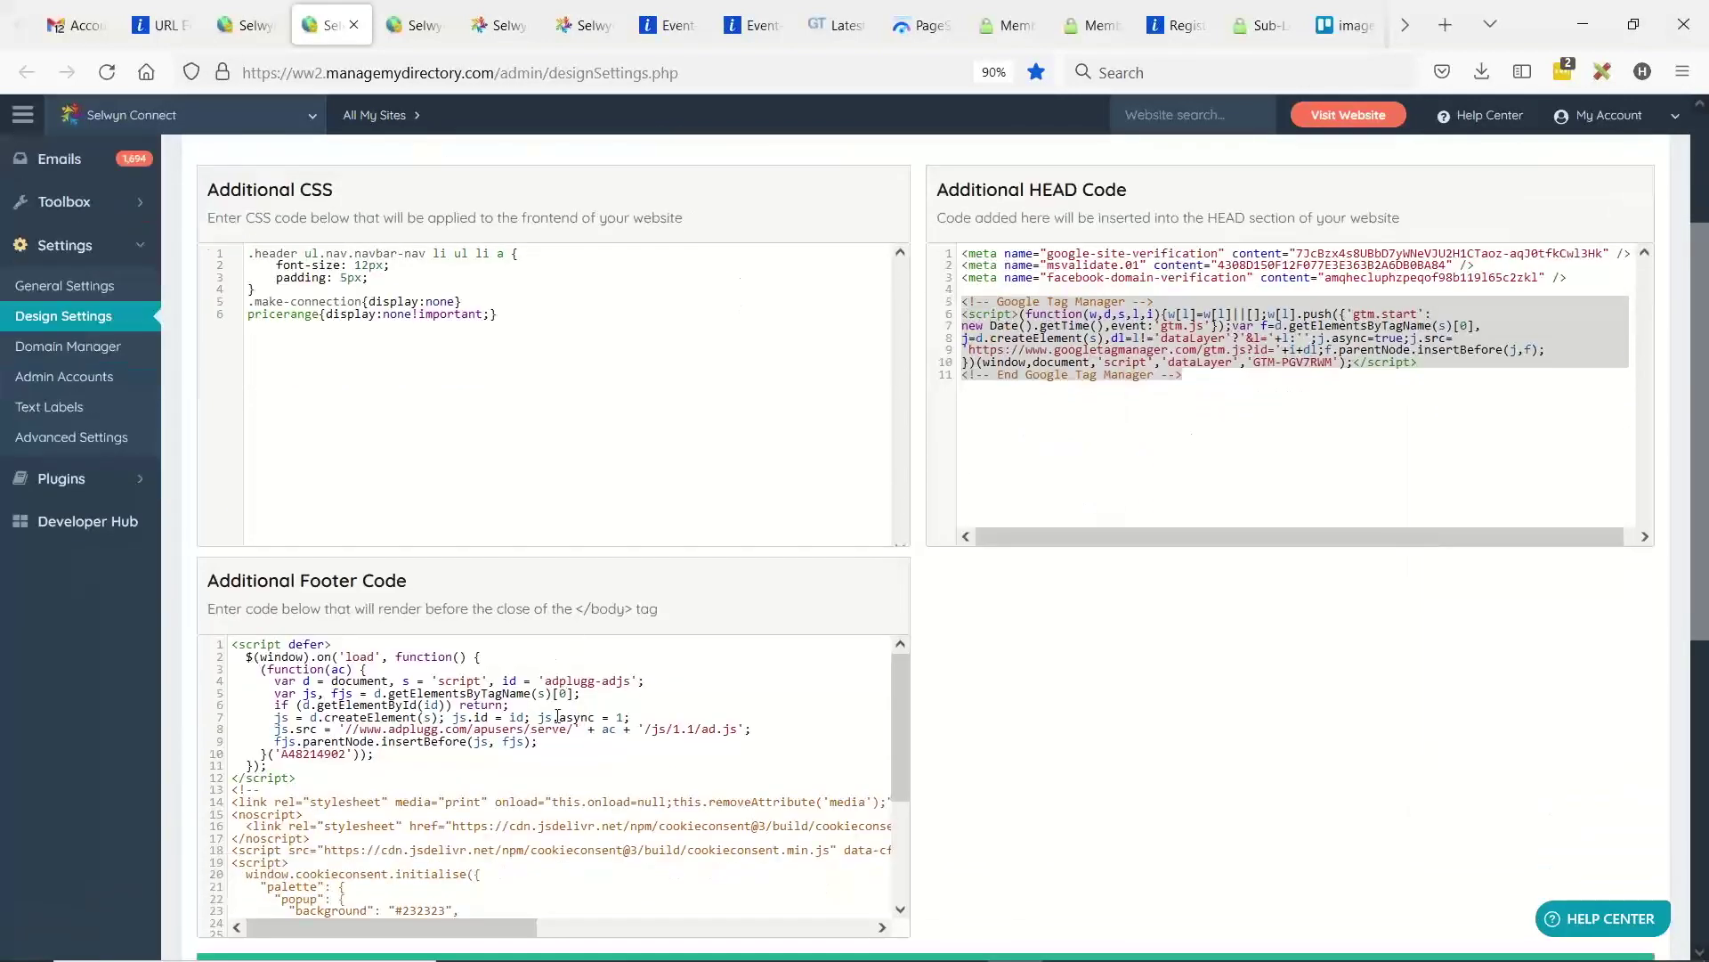
{"action": "left_click_drag", "start_coordinate": [645, 684], "coordinate": [488, 673]}
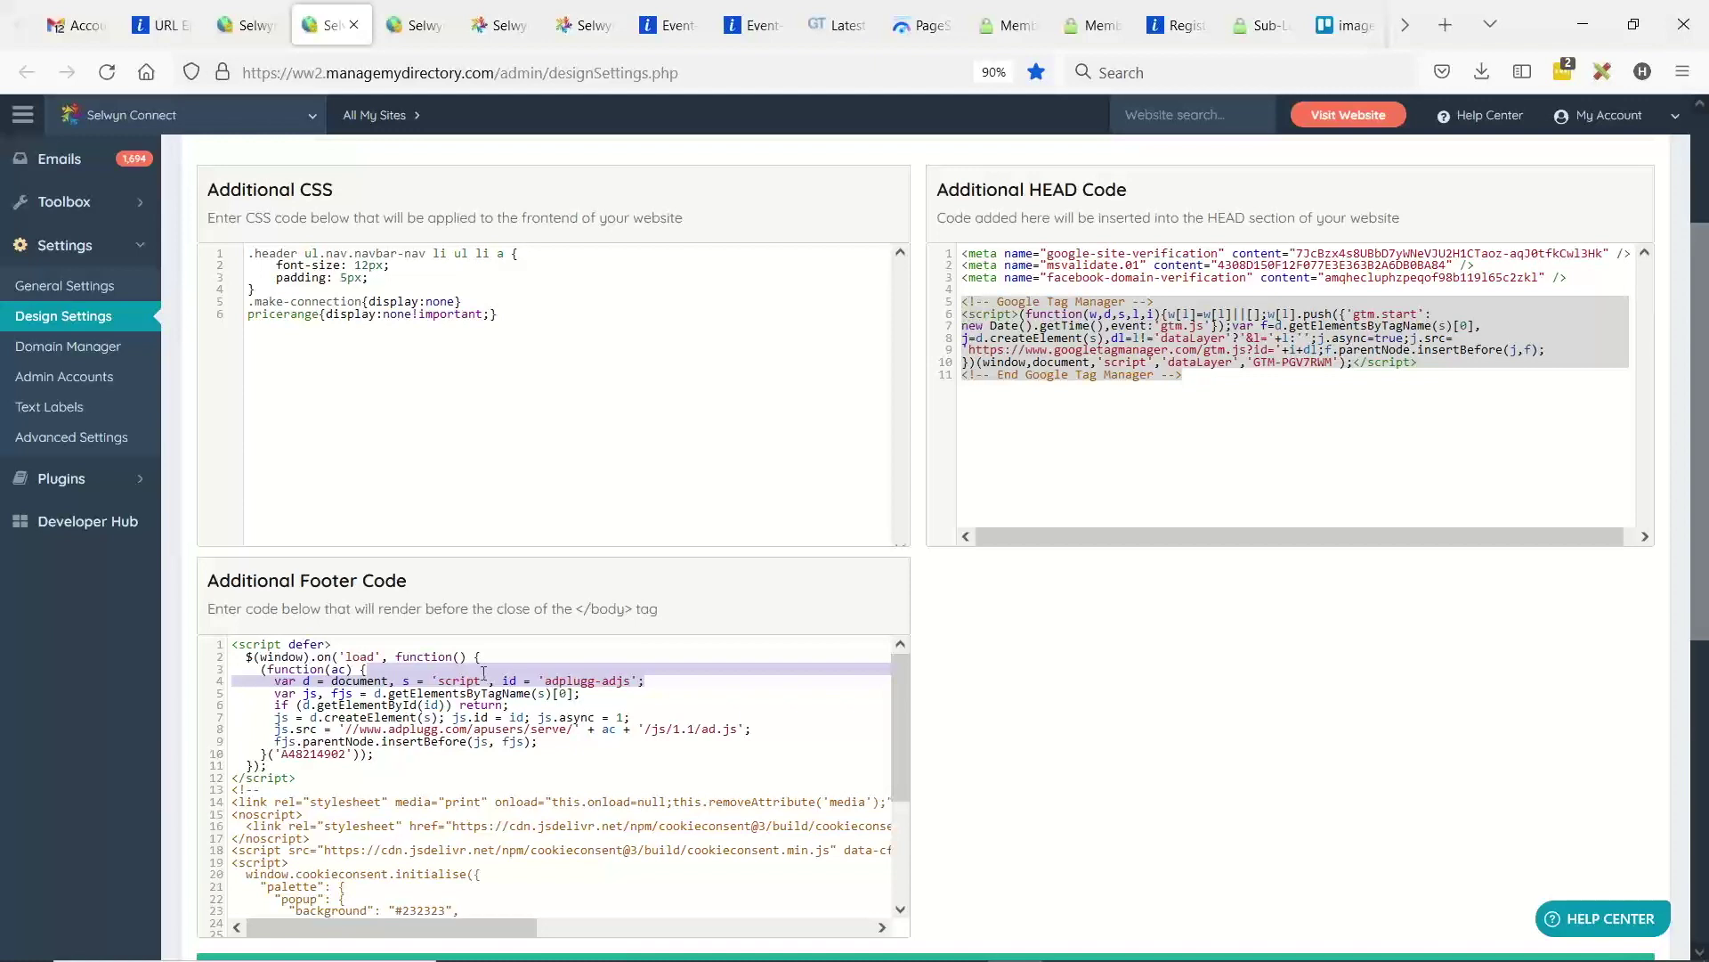
{"action": "key", "text": "ctrl+a"}
{"action": "key", "text": "Delete"}
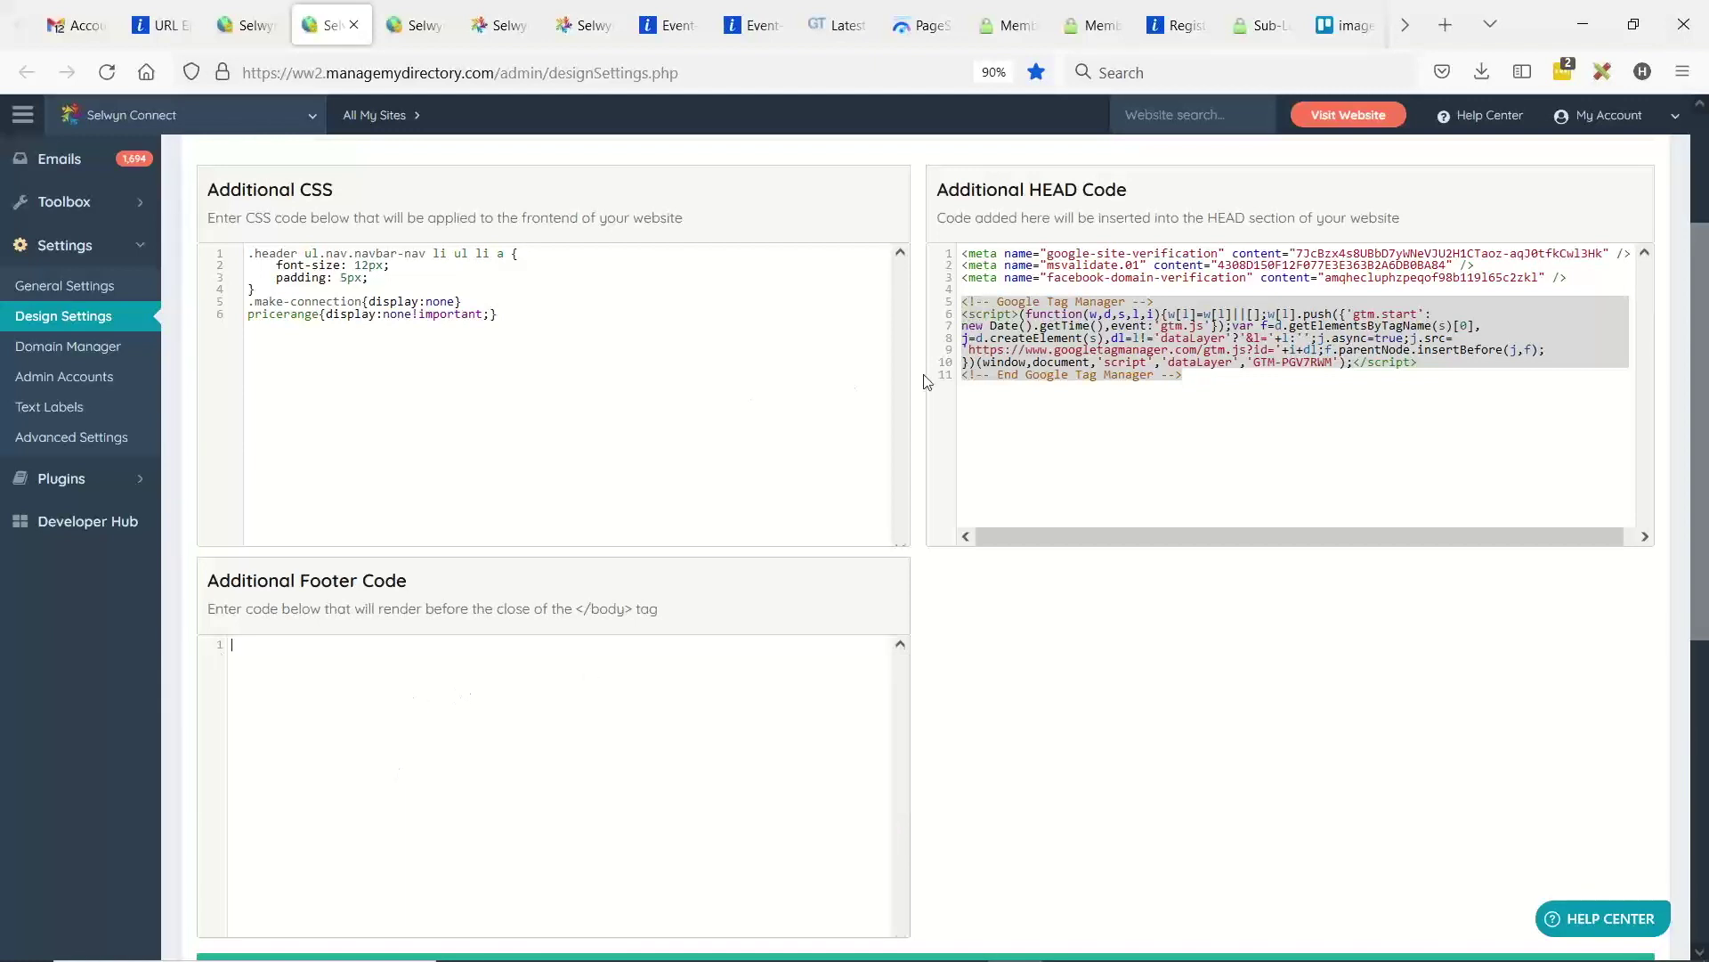
{"action": "key", "text": "alt+Tab"}
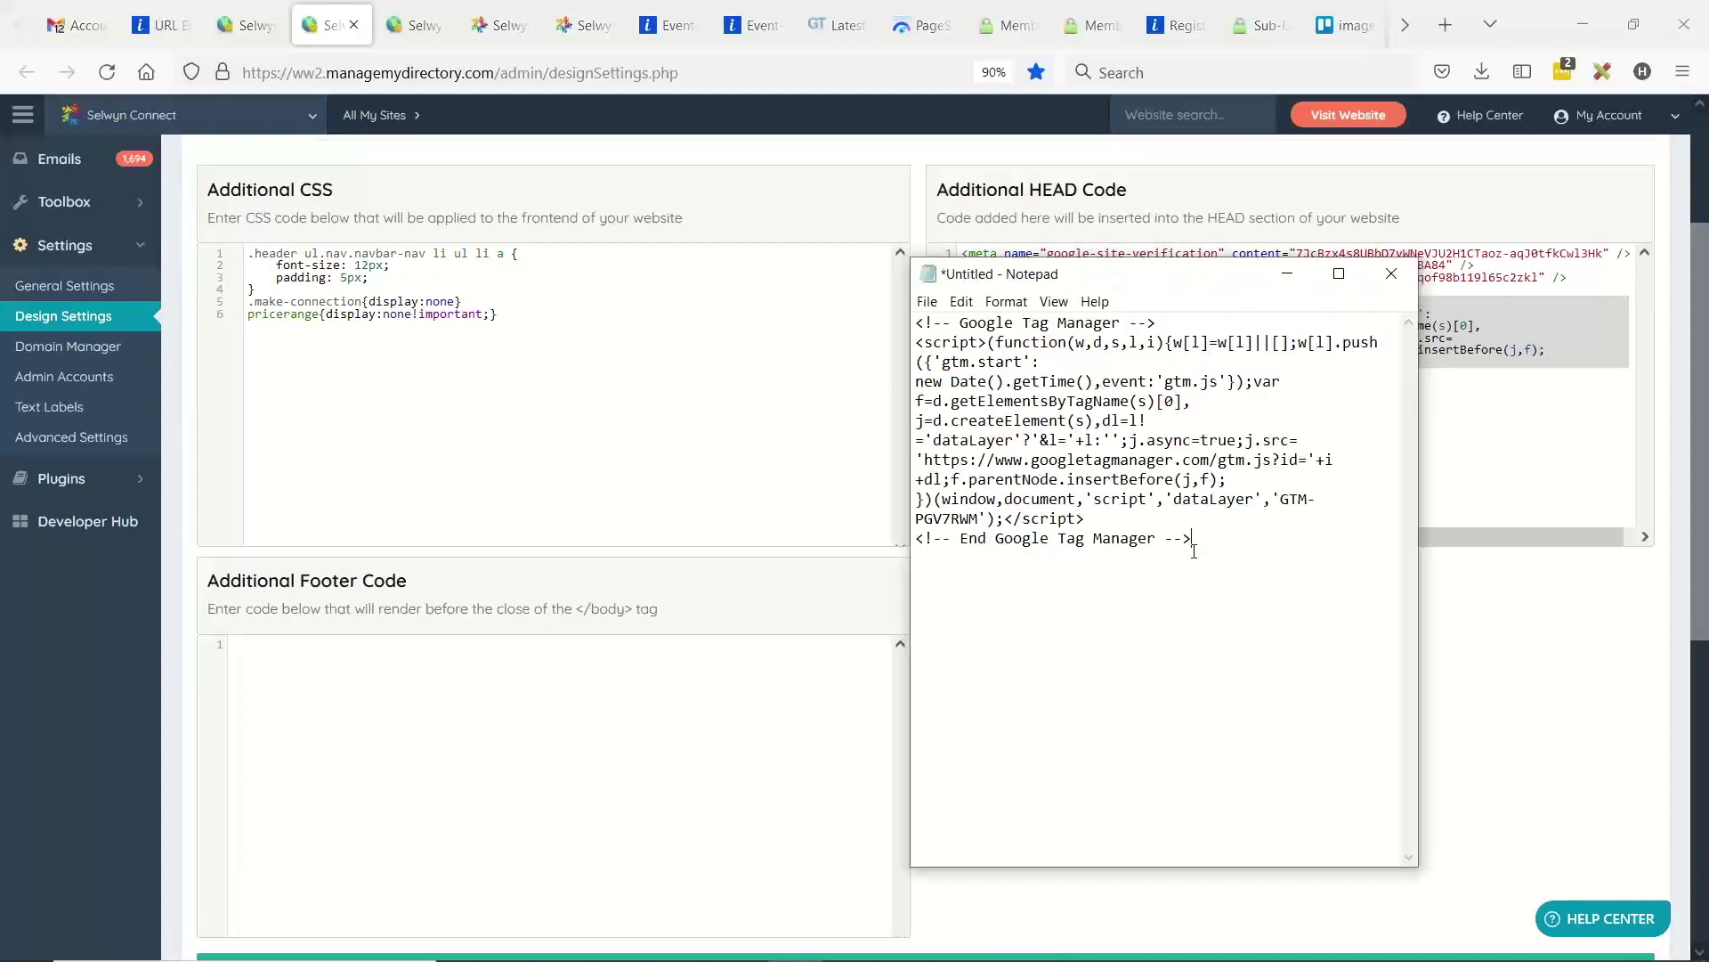
{"action": "key", "text": "ctrl+v"}
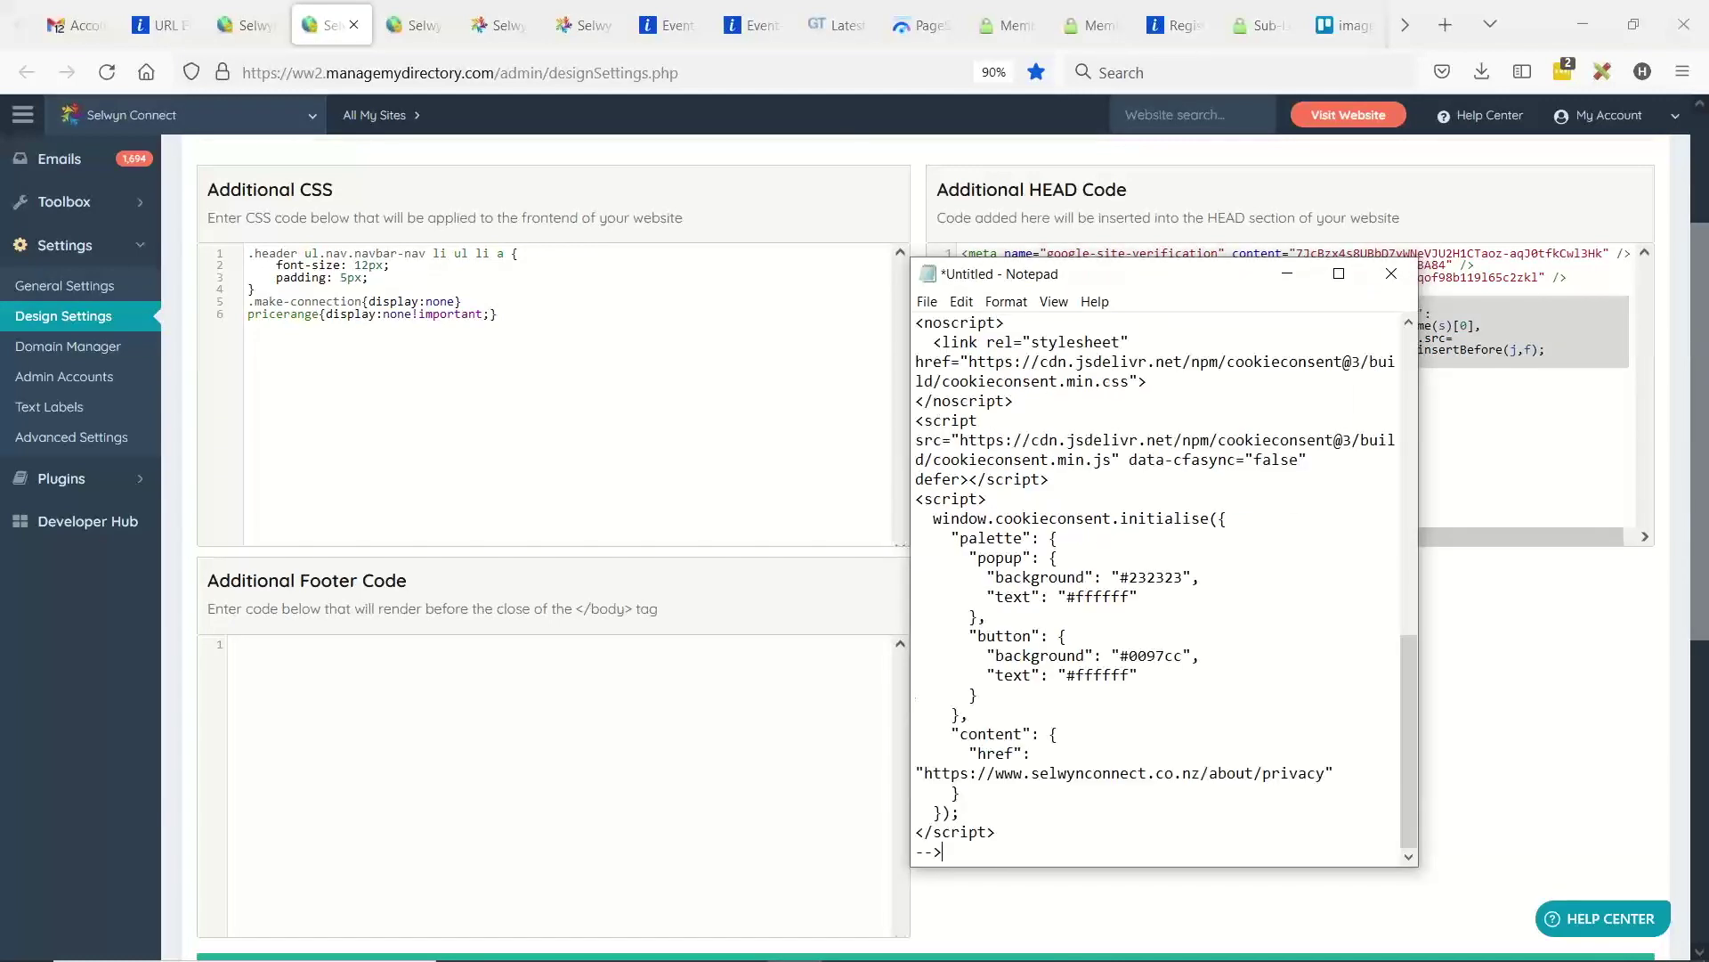
{"action": "left_click", "coordinate": [1568, 633]}
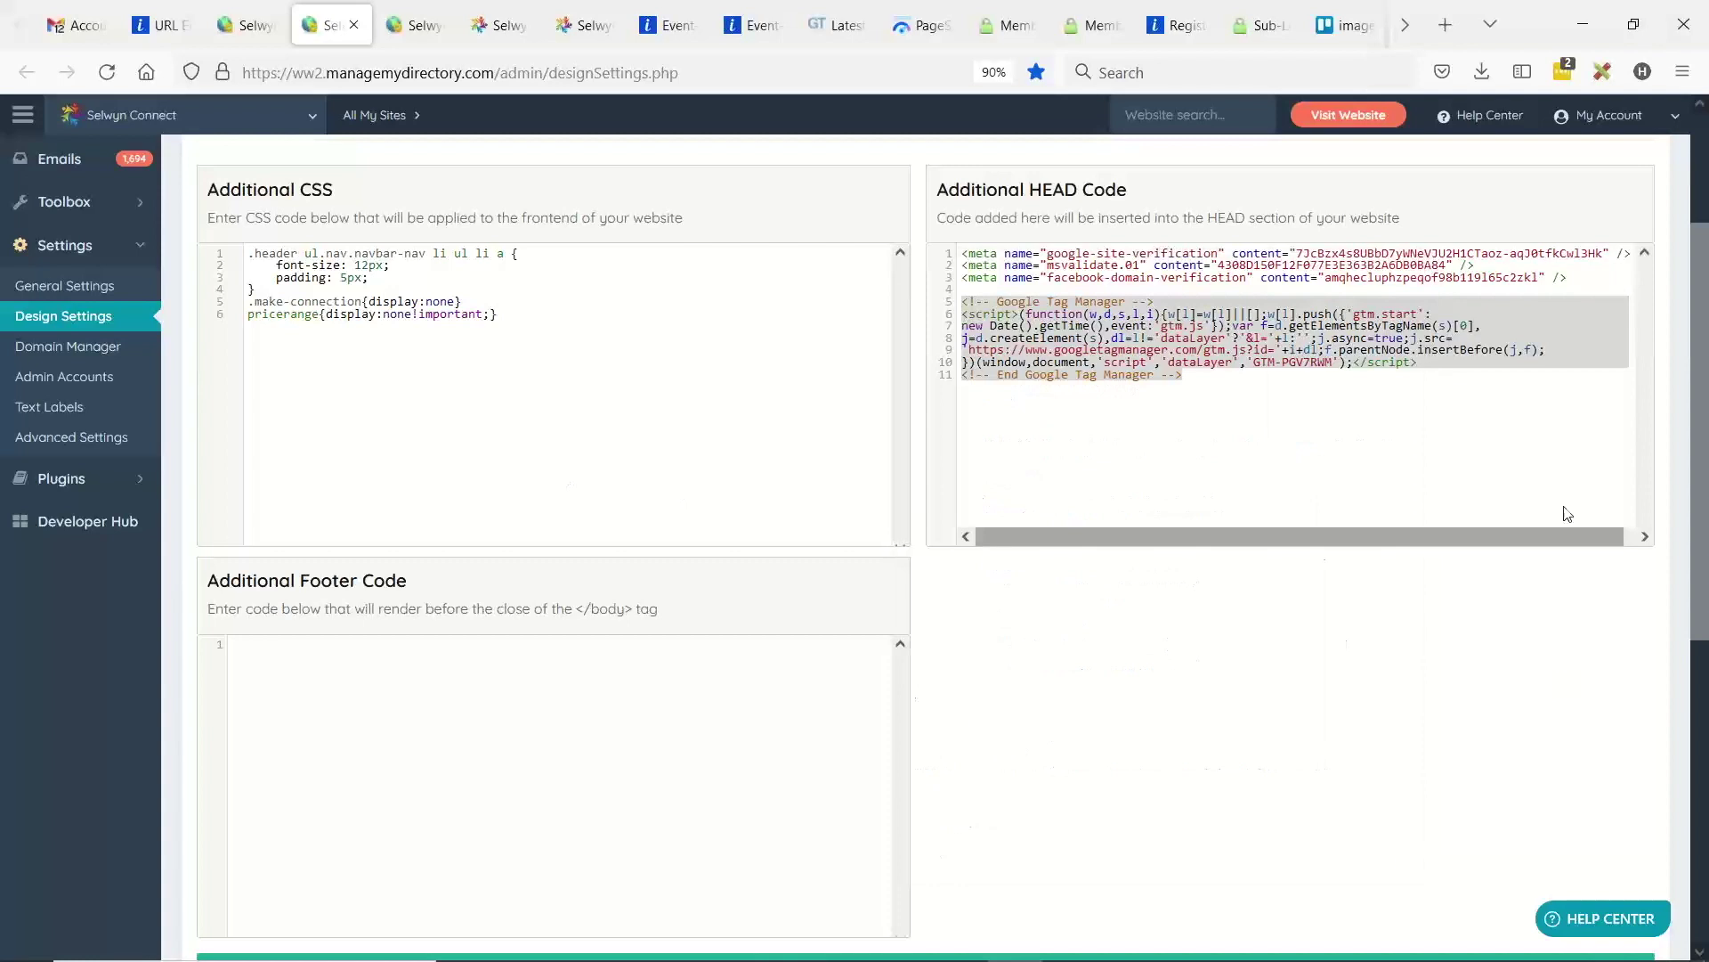
- Delete the Google Tag Manager block from the Additional HEAD Code, keeping the three meta tags, and save the design changes
{"action": "scroll", "coordinate": [1561, 633], "scroll_direction": "up", "scroll_amount": 3}
{"action": "left_click", "coordinate": [1204, 575]}
{"action": "left_click_drag", "start_coordinate": [1184, 589], "coordinate": [927, 515]}
{"action": "key", "text": "Delete"}
{"action": "key", "text": "BackSpace"}
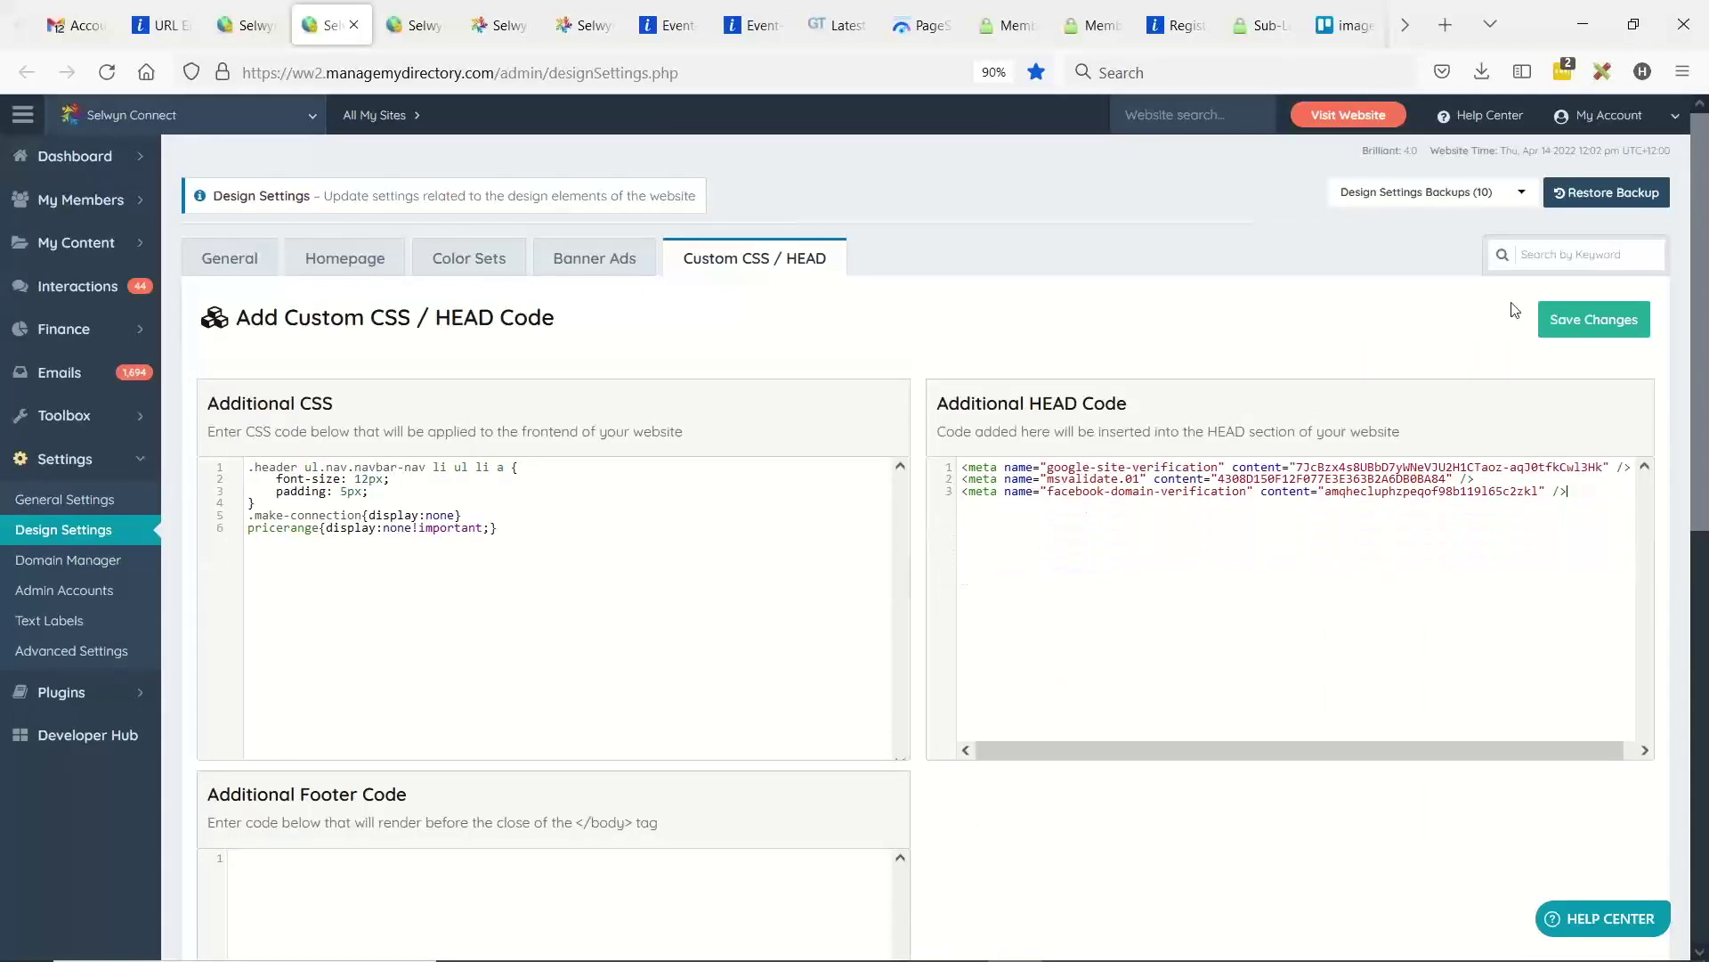
{"action": "left_click", "coordinate": [1590, 320]}
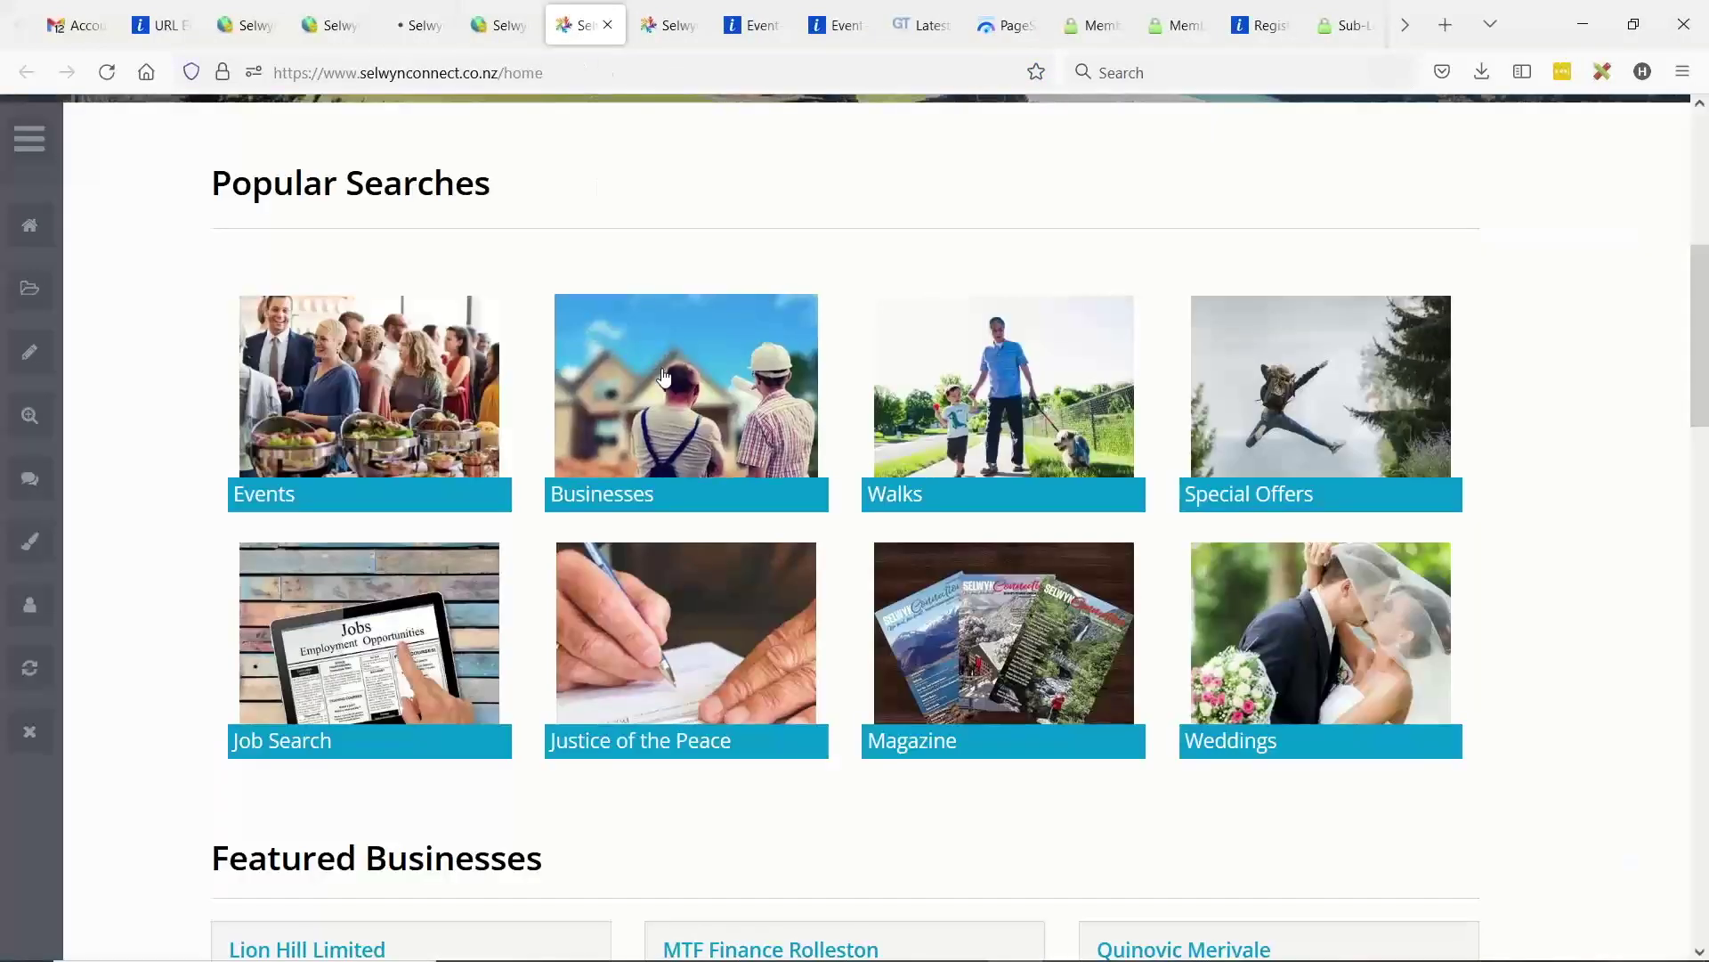
- Reload the Selwyn Connect home page and re-test the site in GTmetrix, keeping the previous report open in a separate tab
{"action": "scroll", "coordinate": [663, 376], "scroll_direction": "up", "scroll_amount": 5}
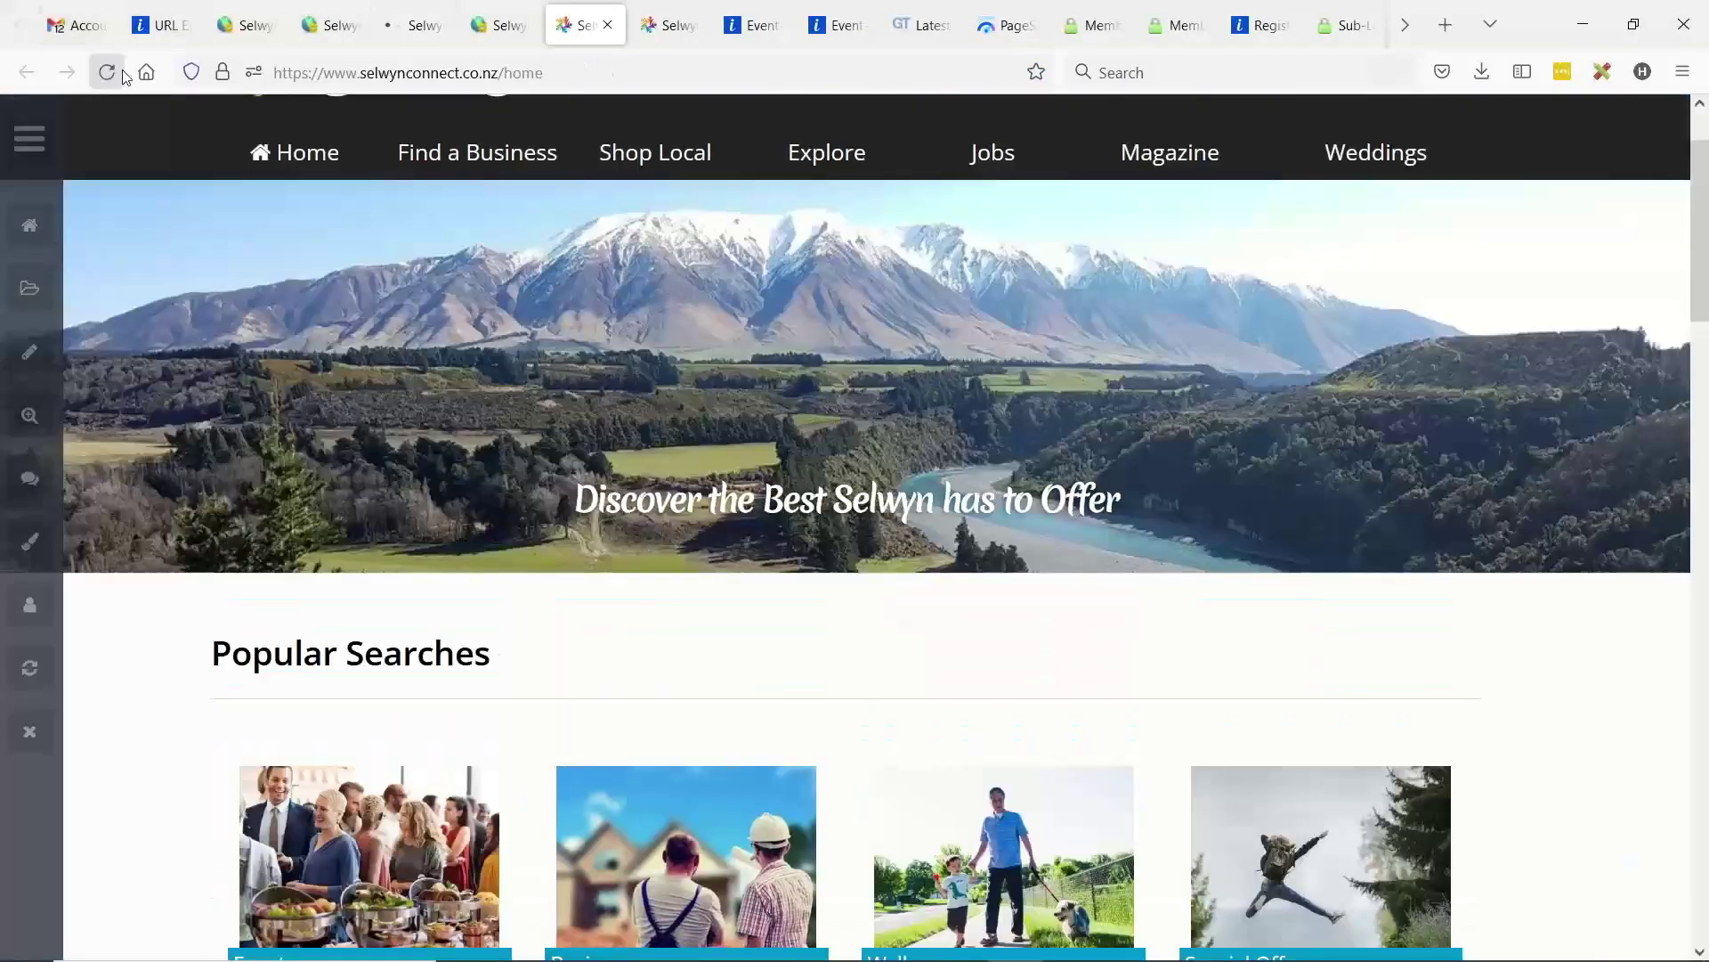
{"action": "left_click", "coordinate": [106, 73]}
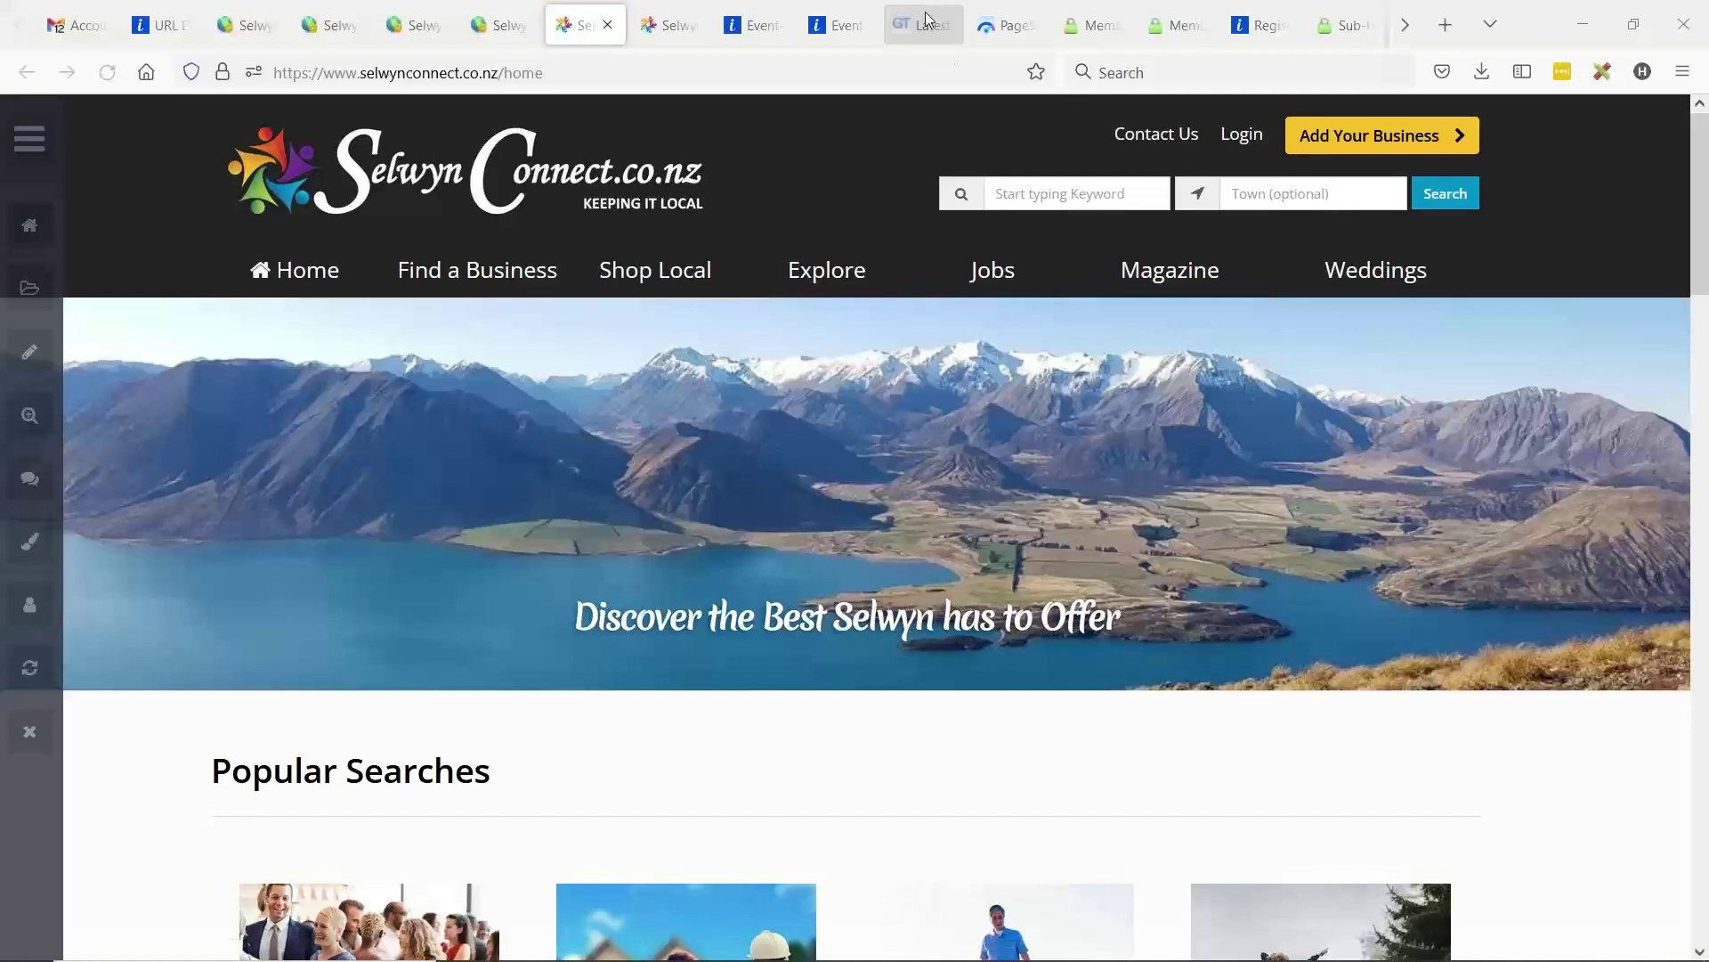
{"action": "left_click", "coordinate": [926, 12]}
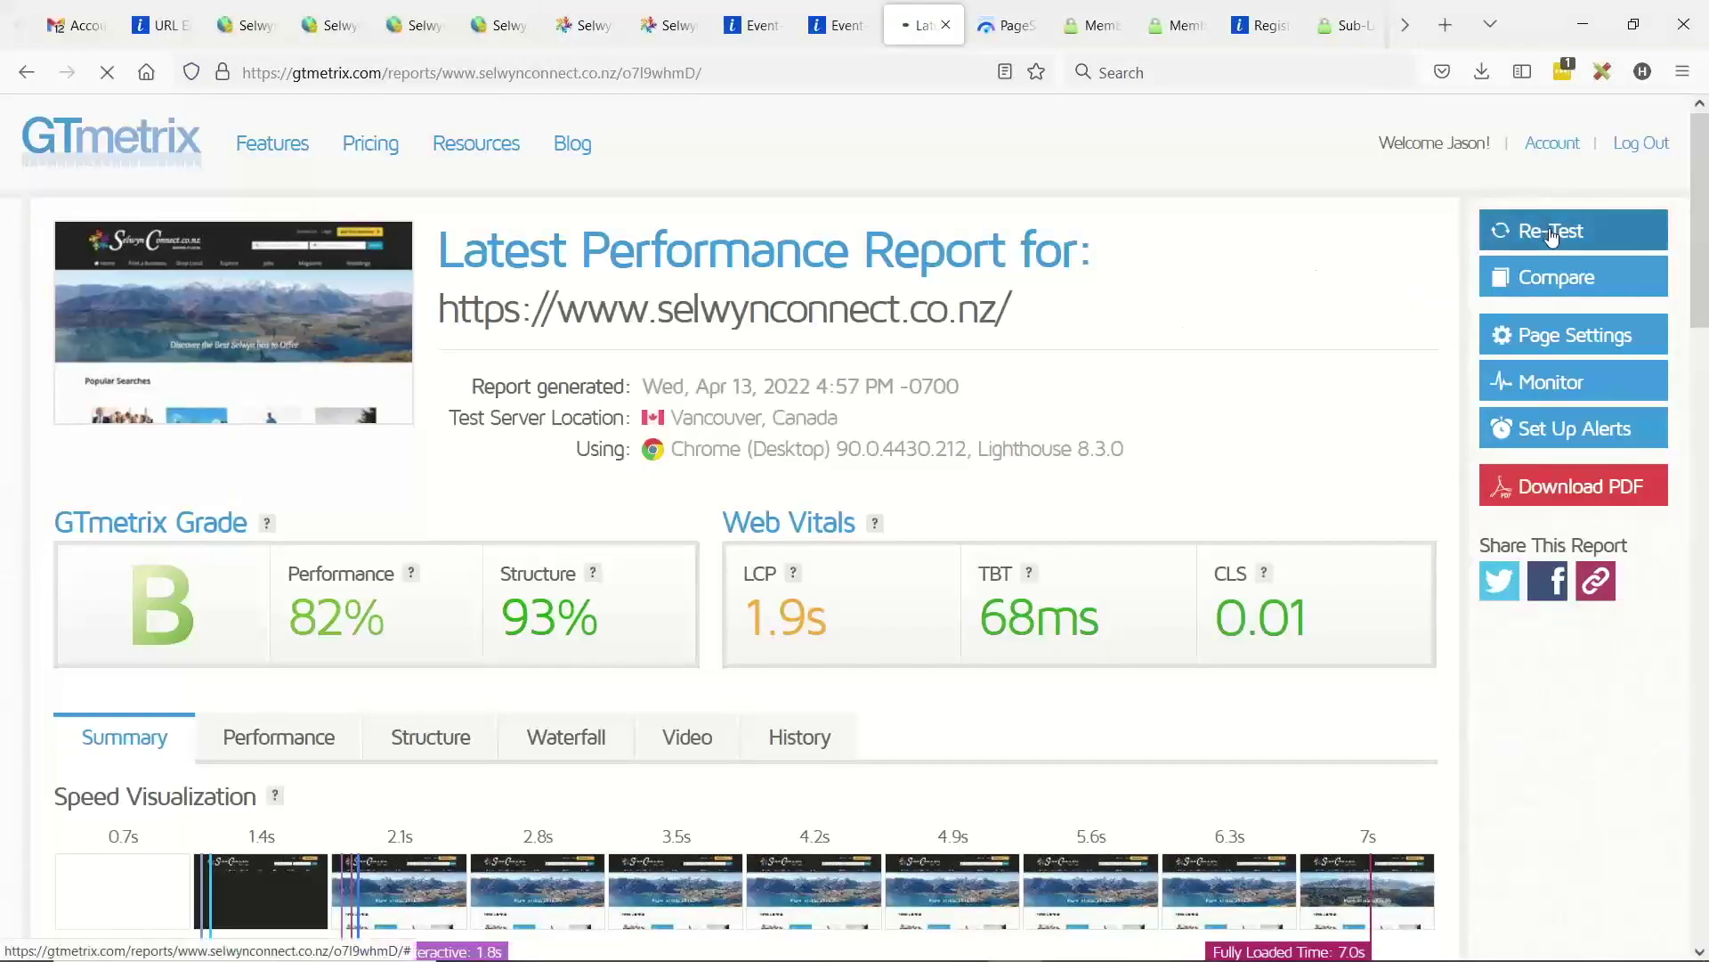
{"action": "left_click", "coordinate": [1551, 231]}
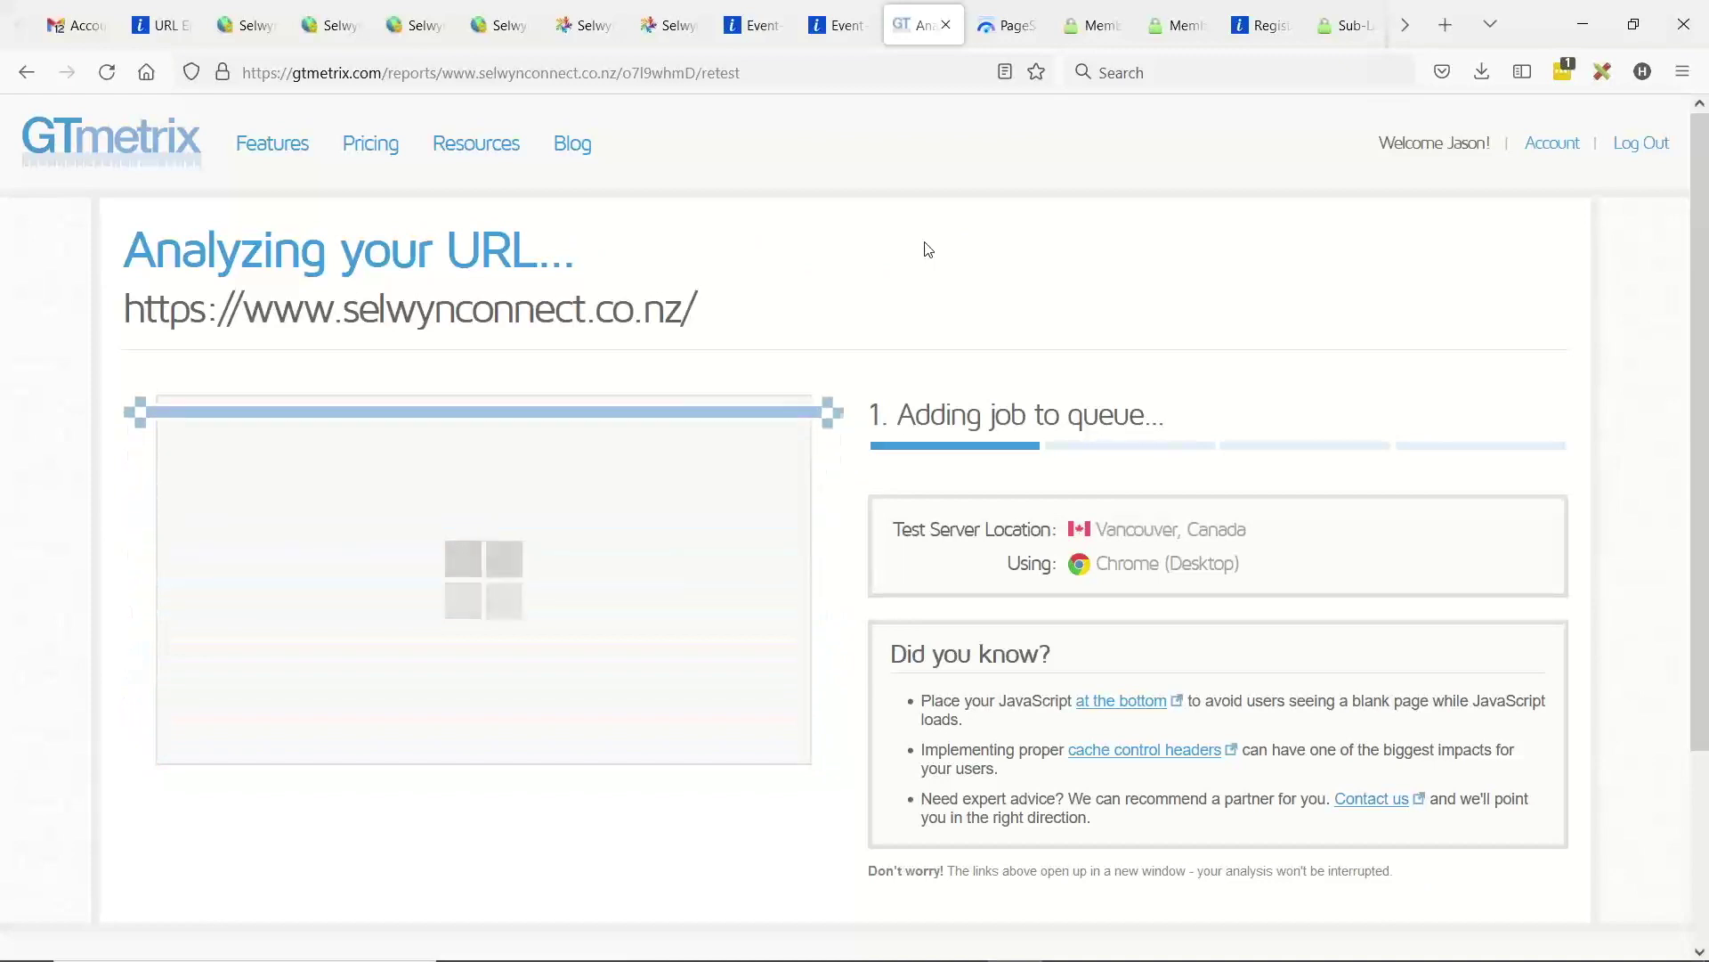
{"action": "left_click", "coordinate": [30, 79]}
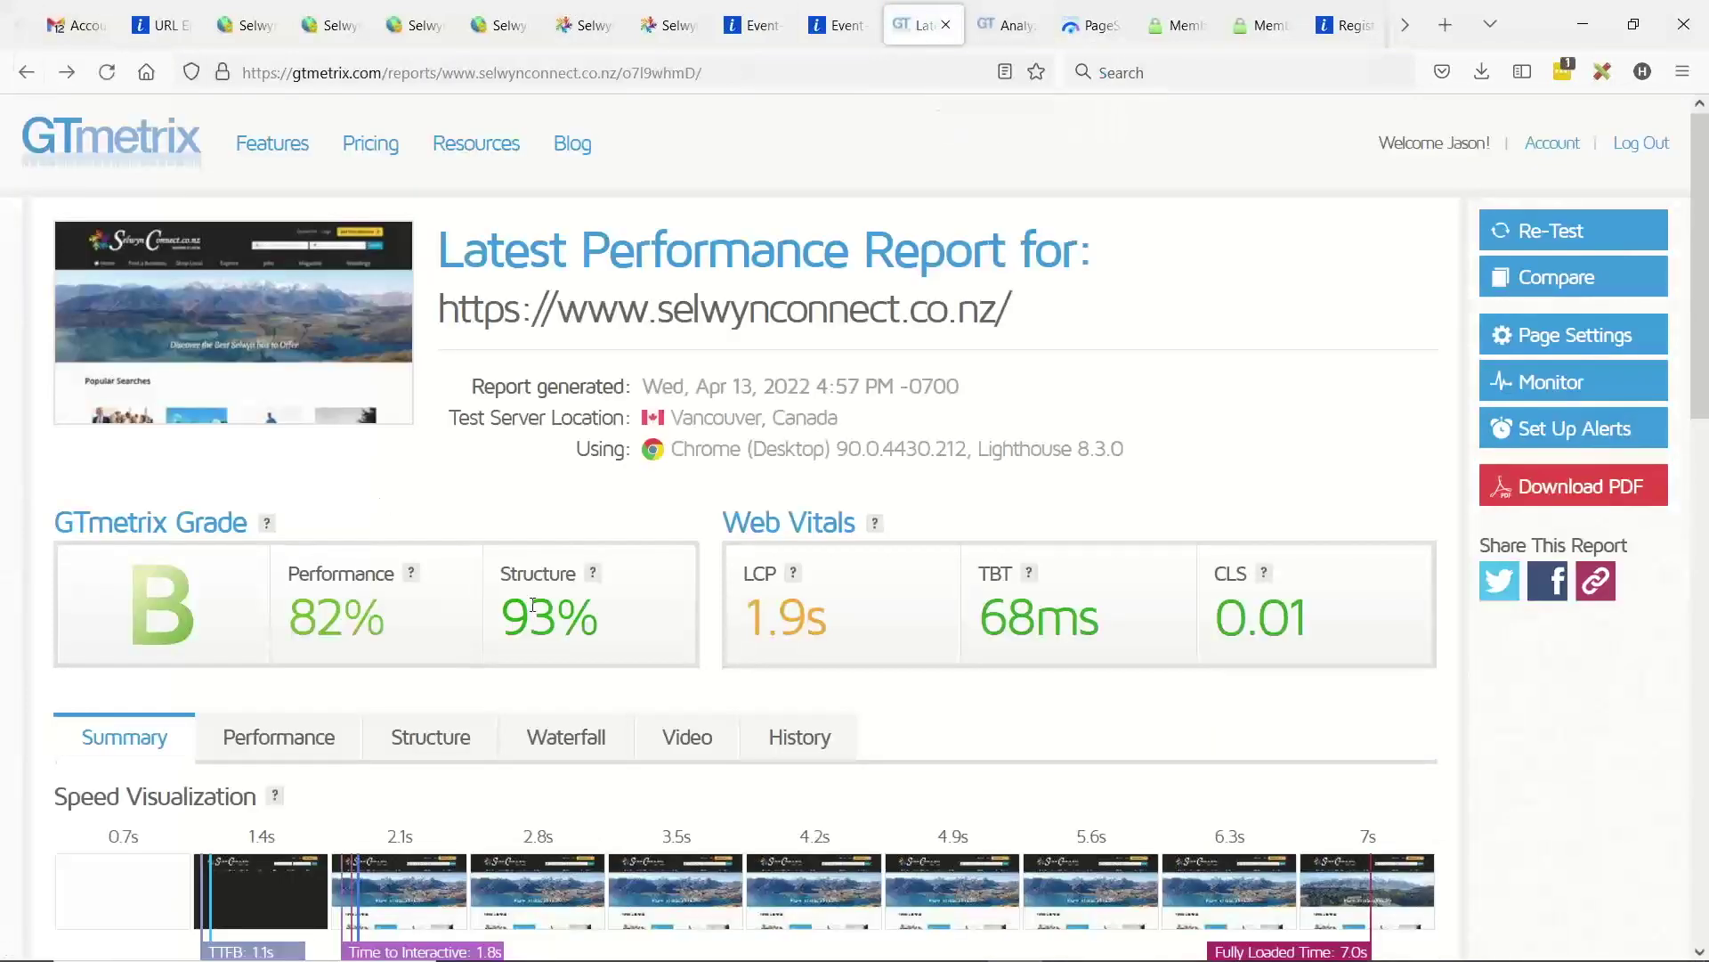
{"action": "left_click", "coordinate": [997, 24]}
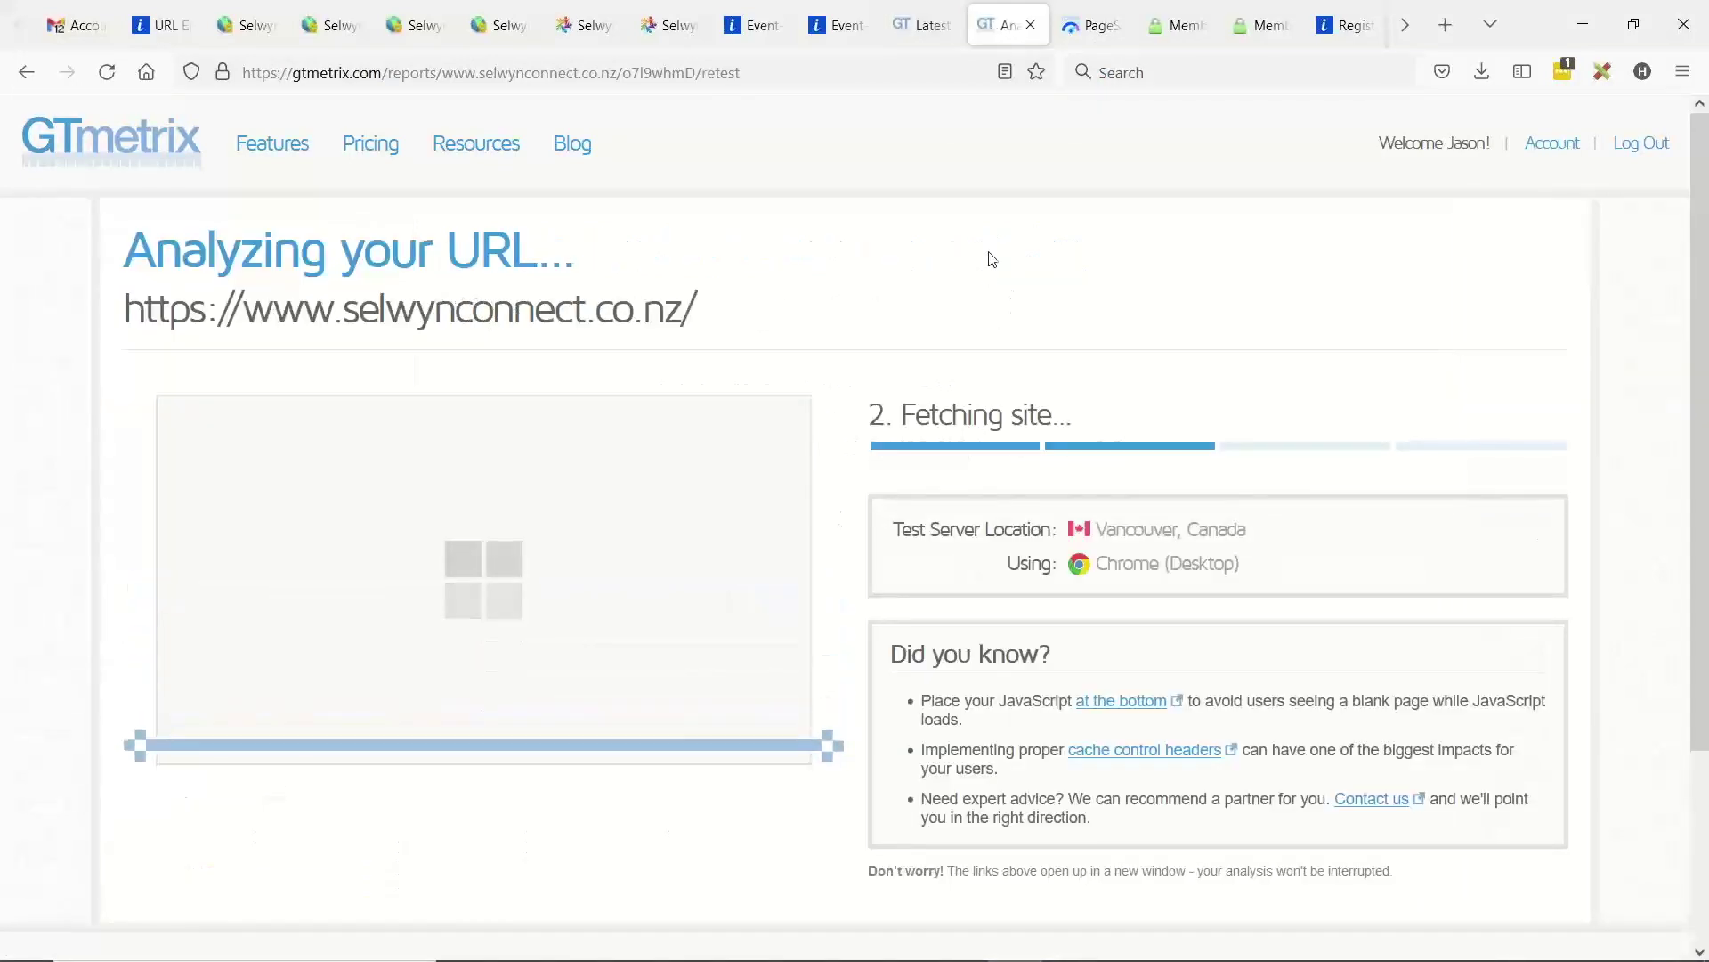
{"action": "left_click", "coordinate": [604, 15]}
{"action": "key", "text": "F5"}
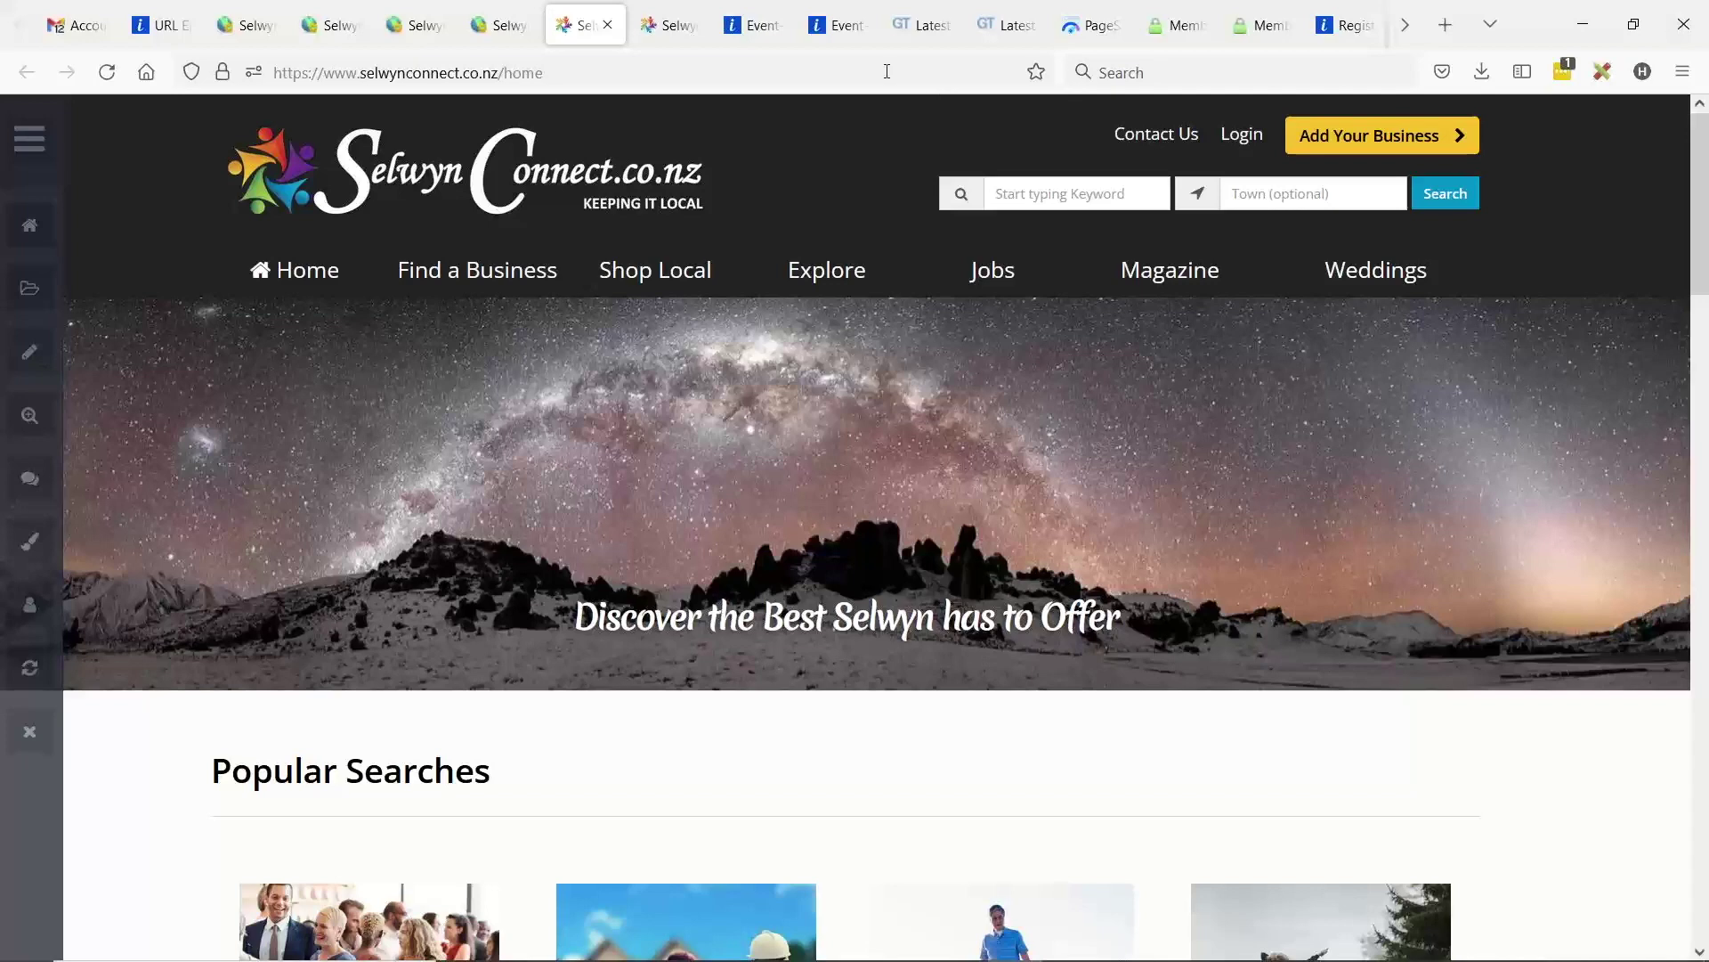
{"action": "left_click", "coordinate": [924, 25]}
{"action": "left_click", "coordinate": [1090, 25]}
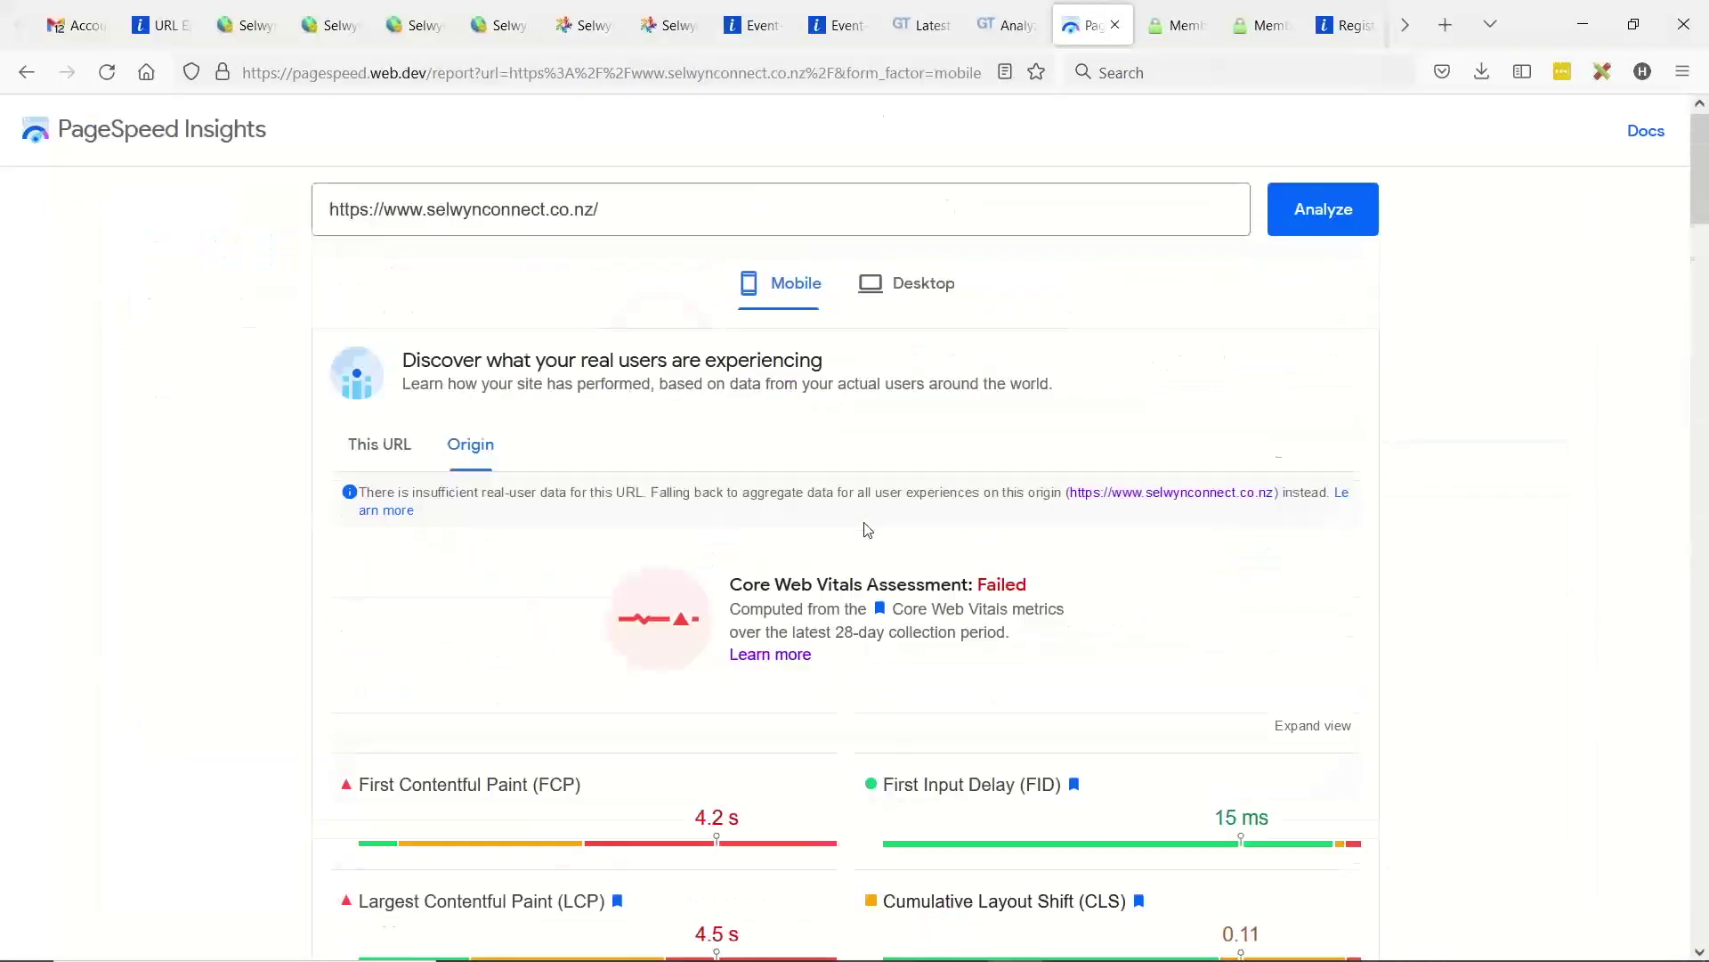
{"action": "left_click", "coordinate": [1331, 211]}
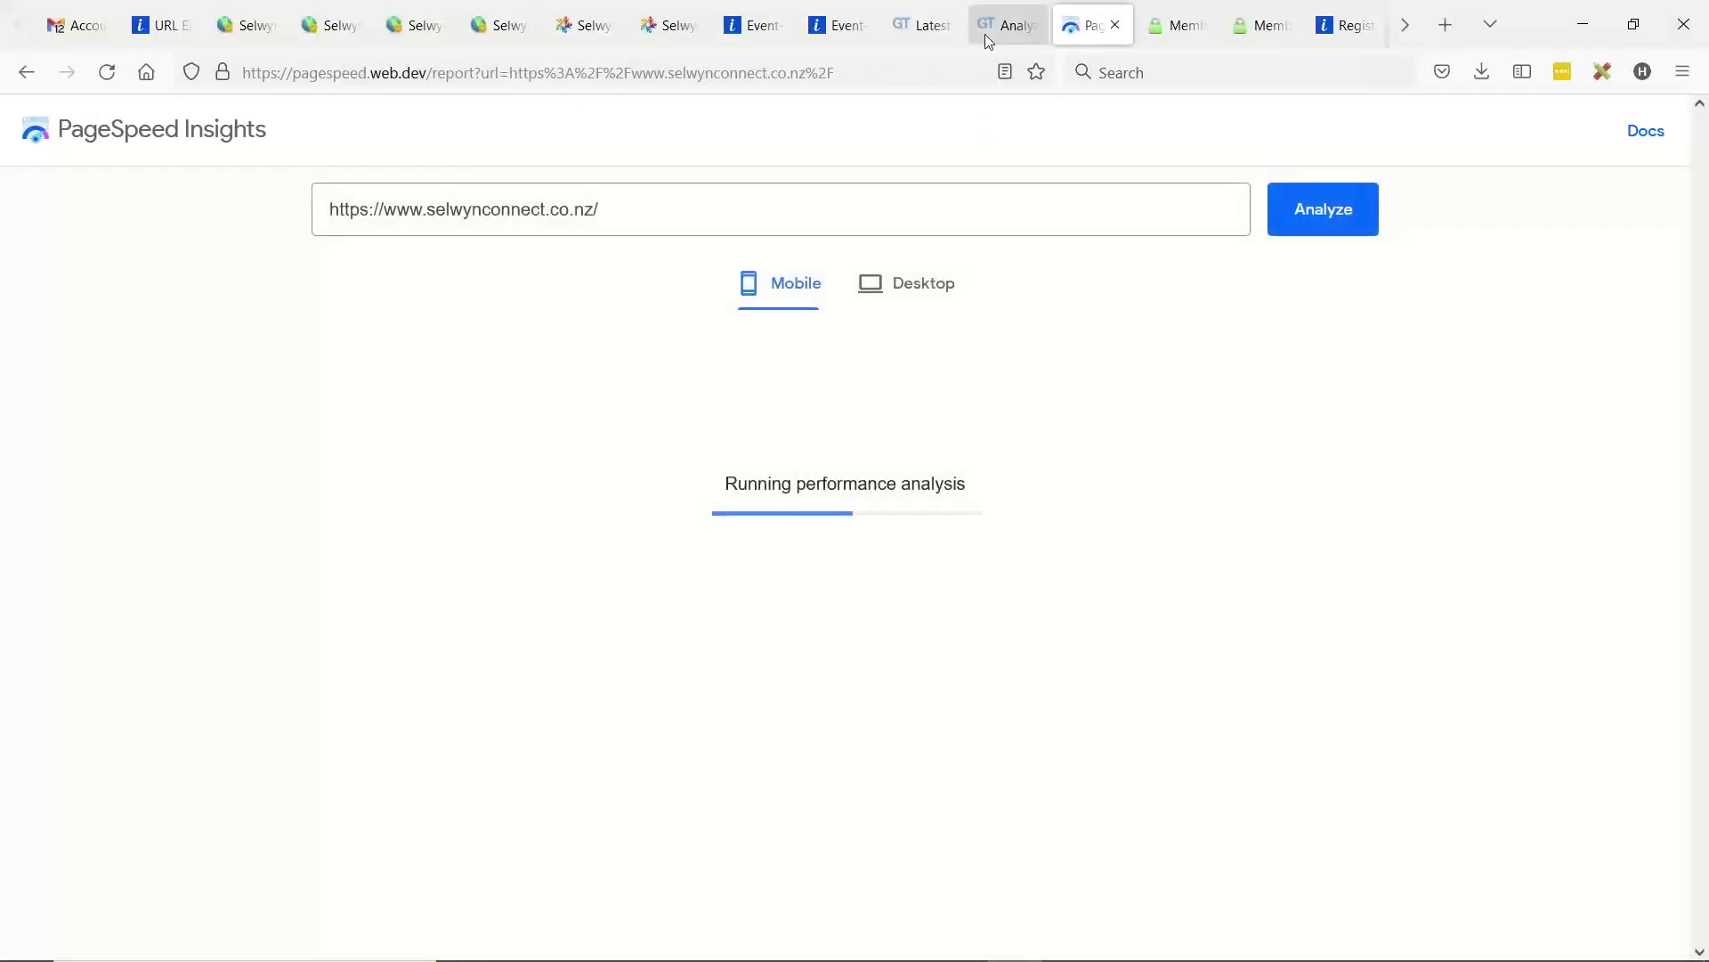
- Review the new GTmetrix report's scores and top issues, expanding the Reduce initial server response time audit
{"action": "left_click", "coordinate": [984, 34]}
{"action": "scroll", "coordinate": [543, 505], "scroll_direction": "up", "scroll_amount": 2}
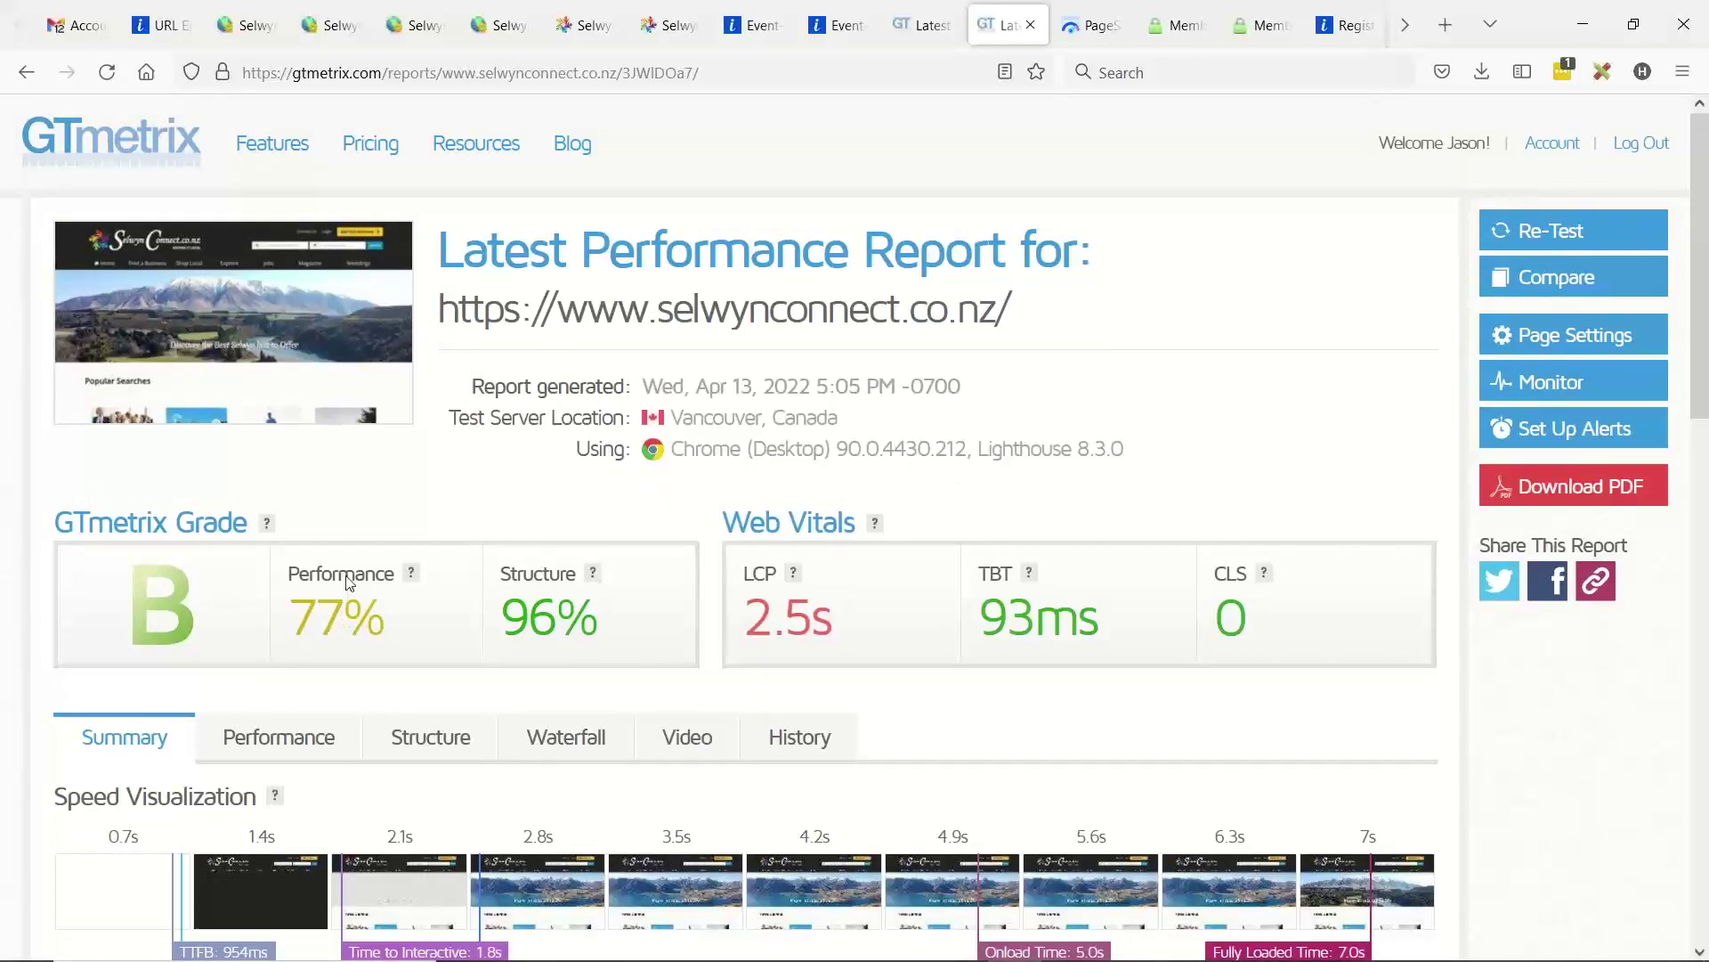
{"action": "scroll", "coordinate": [557, 387], "scroll_direction": "down", "scroll_amount": 9}
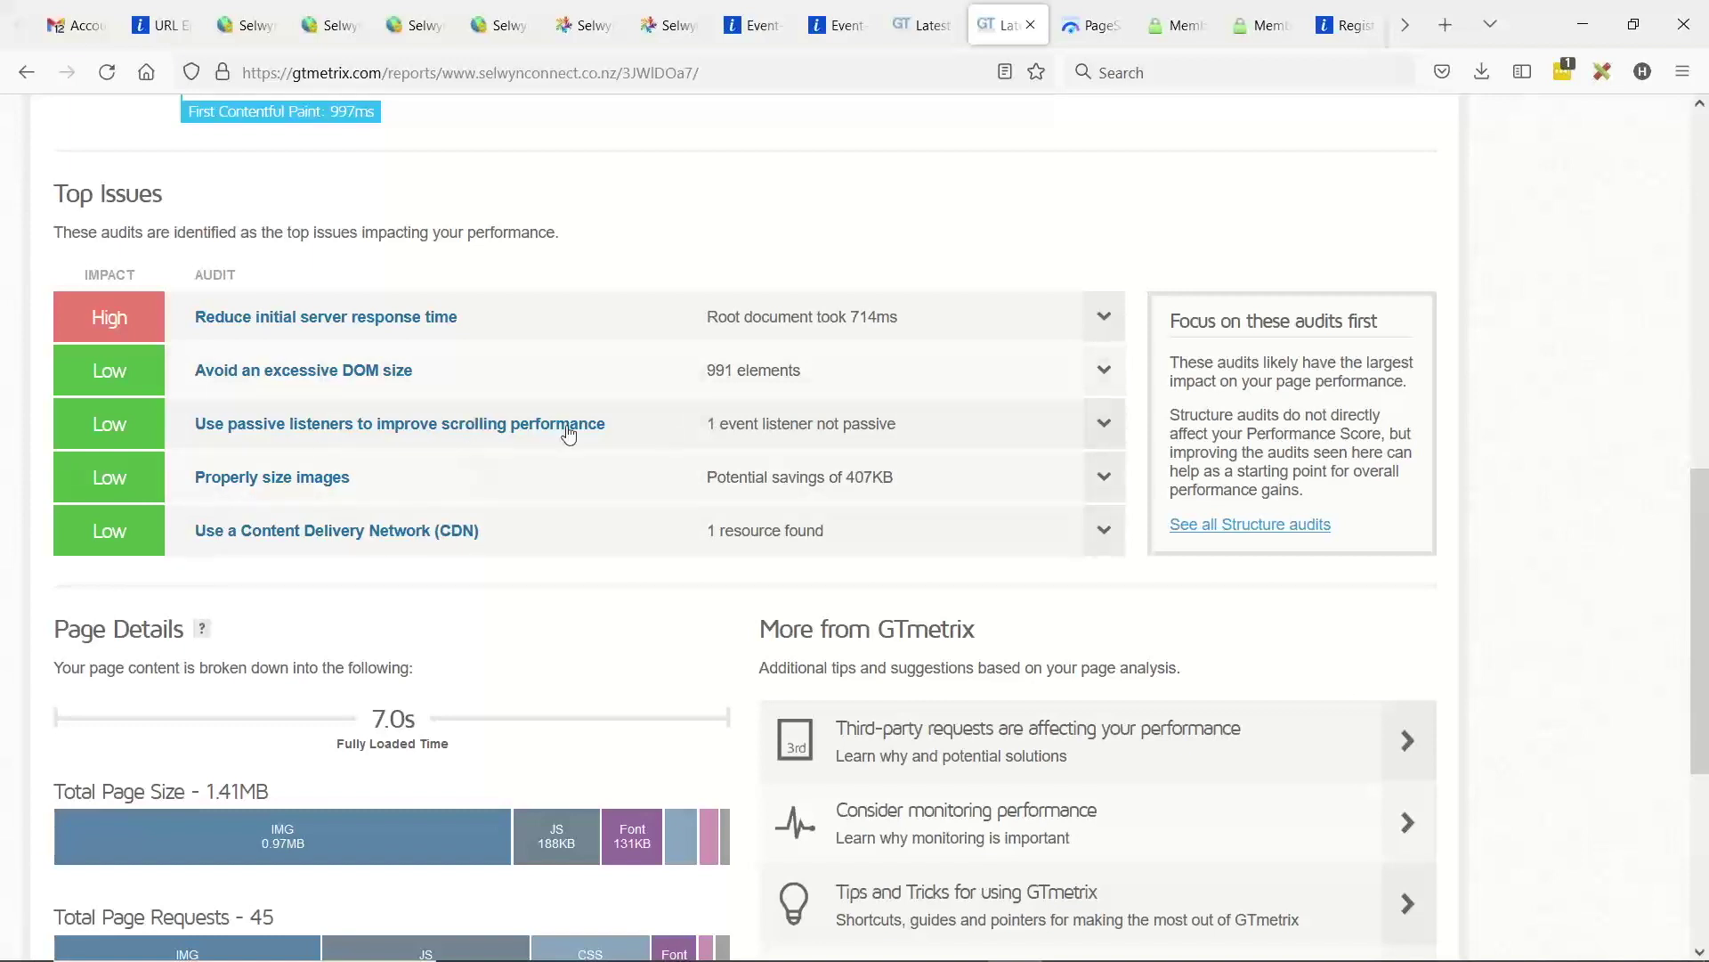
{"action": "left_click", "coordinate": [304, 318]}
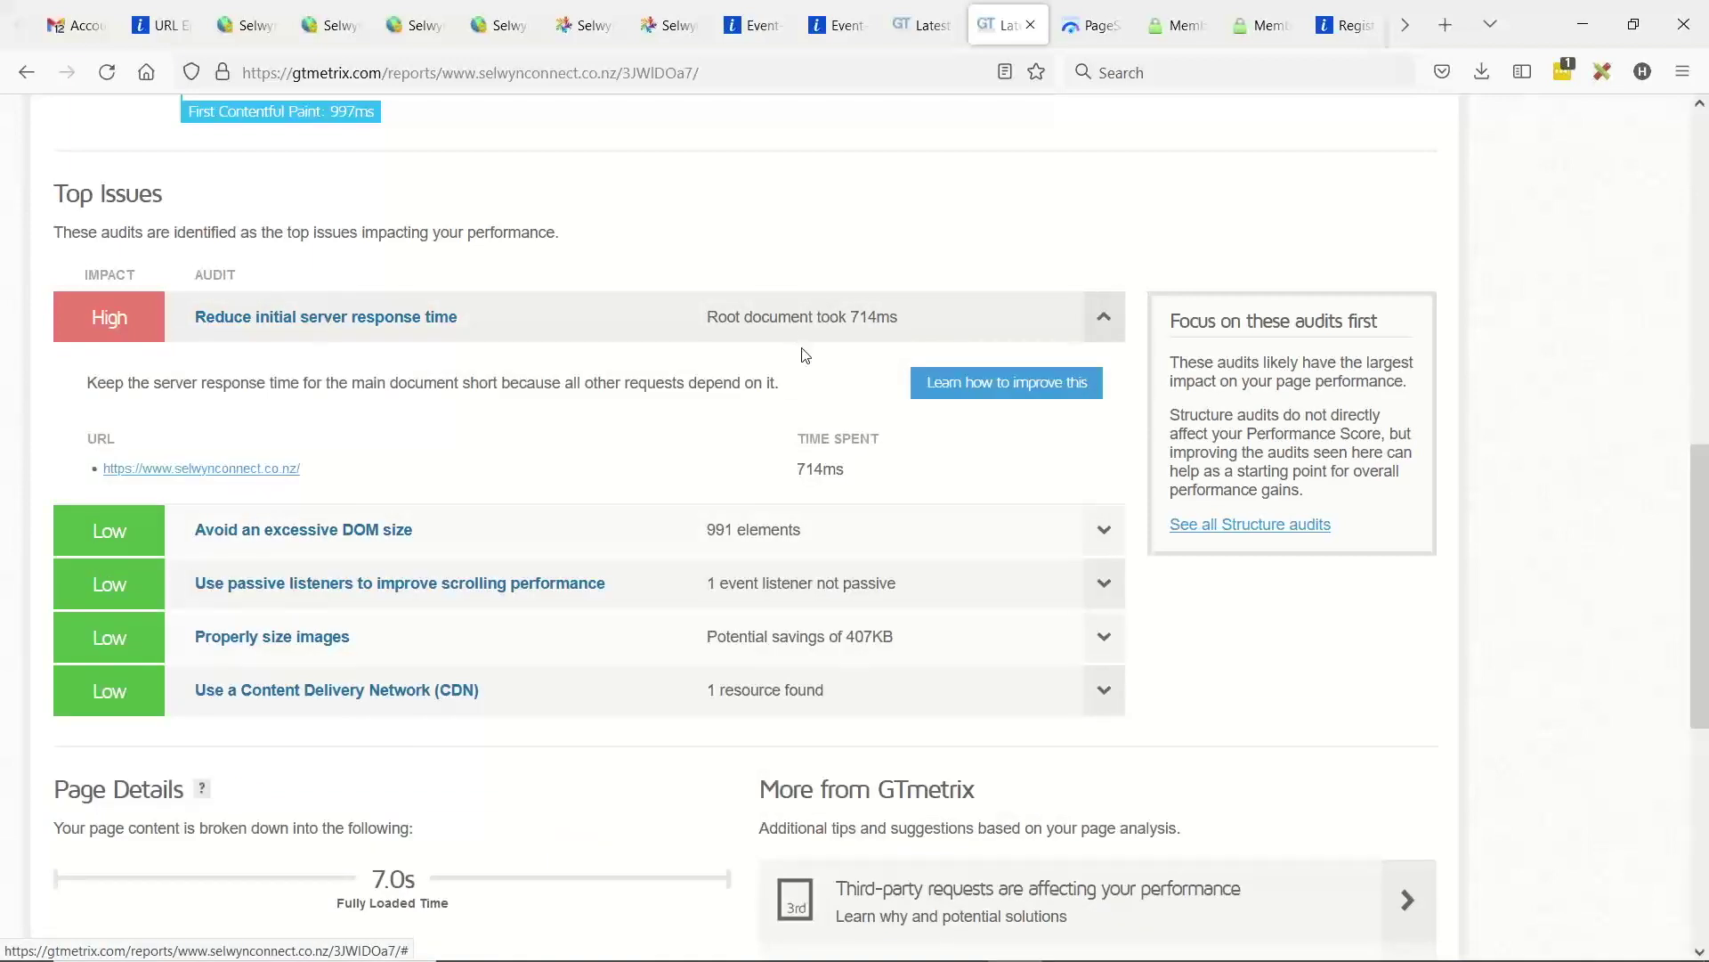
{"action": "scroll", "coordinate": [576, 379], "scroll_direction": "down", "scroll_amount": 3}
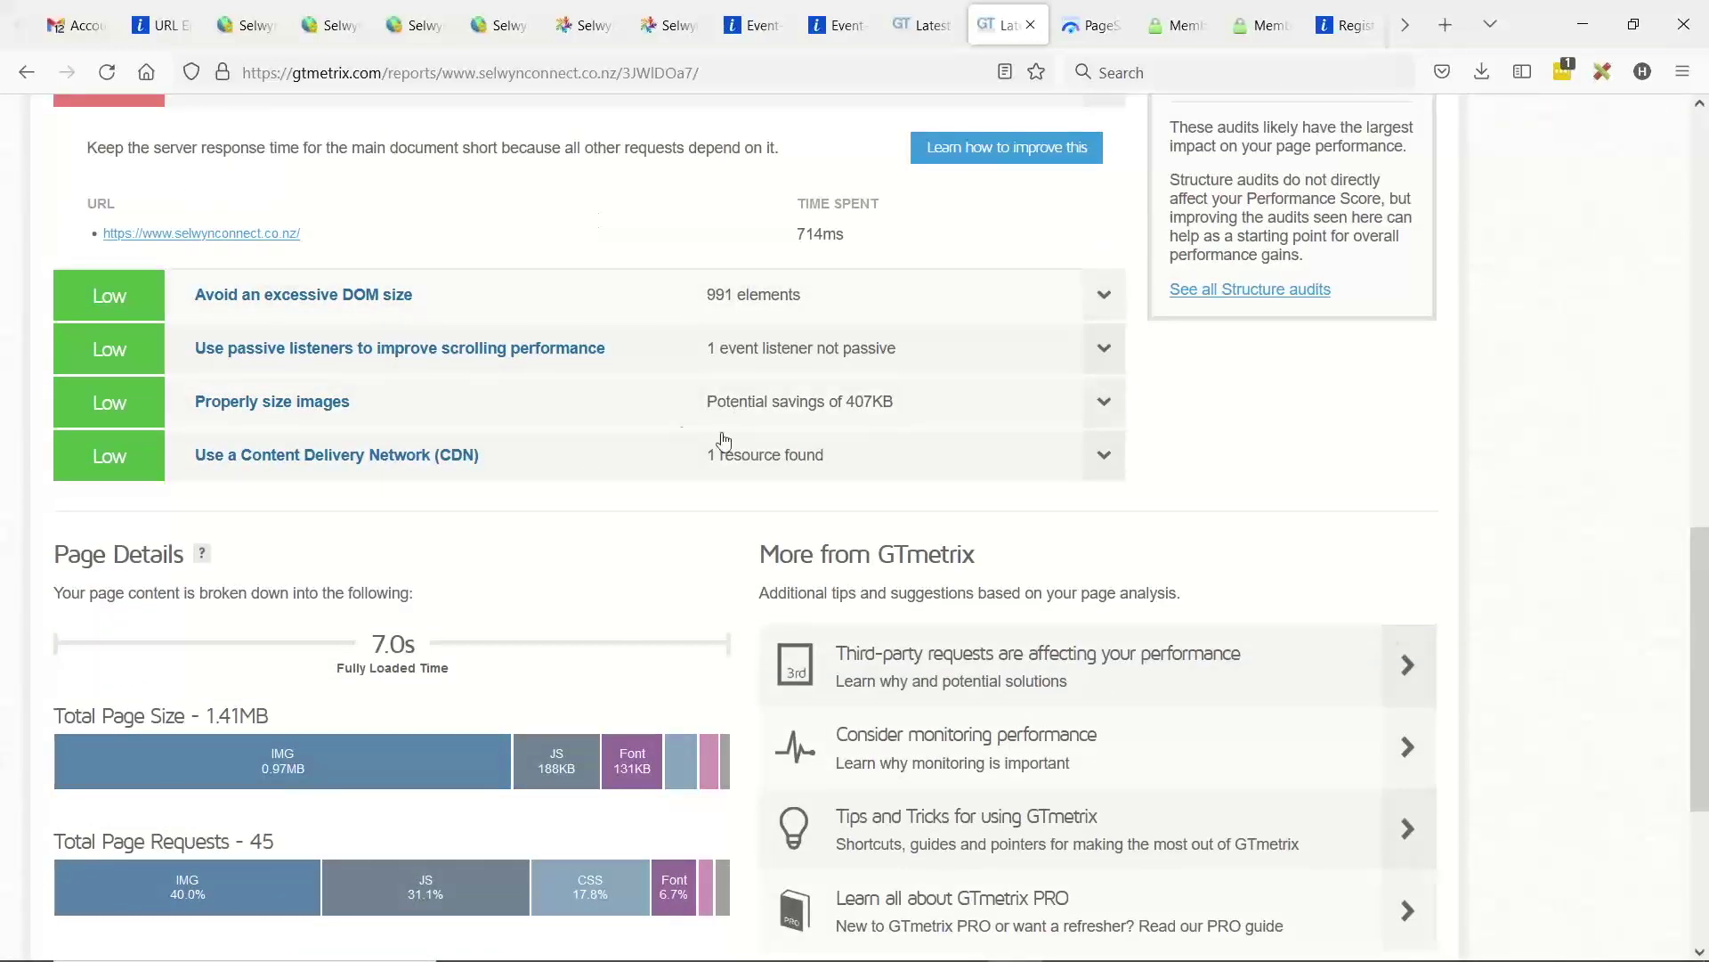
- Review the GTmetrix top issues, and compare the mobile and desktop performance results in PageSpeed Insights for Selwyn Connect
{"action": "scroll", "coordinate": [526, 423], "scroll_direction": "up", "scroll_amount": 1}
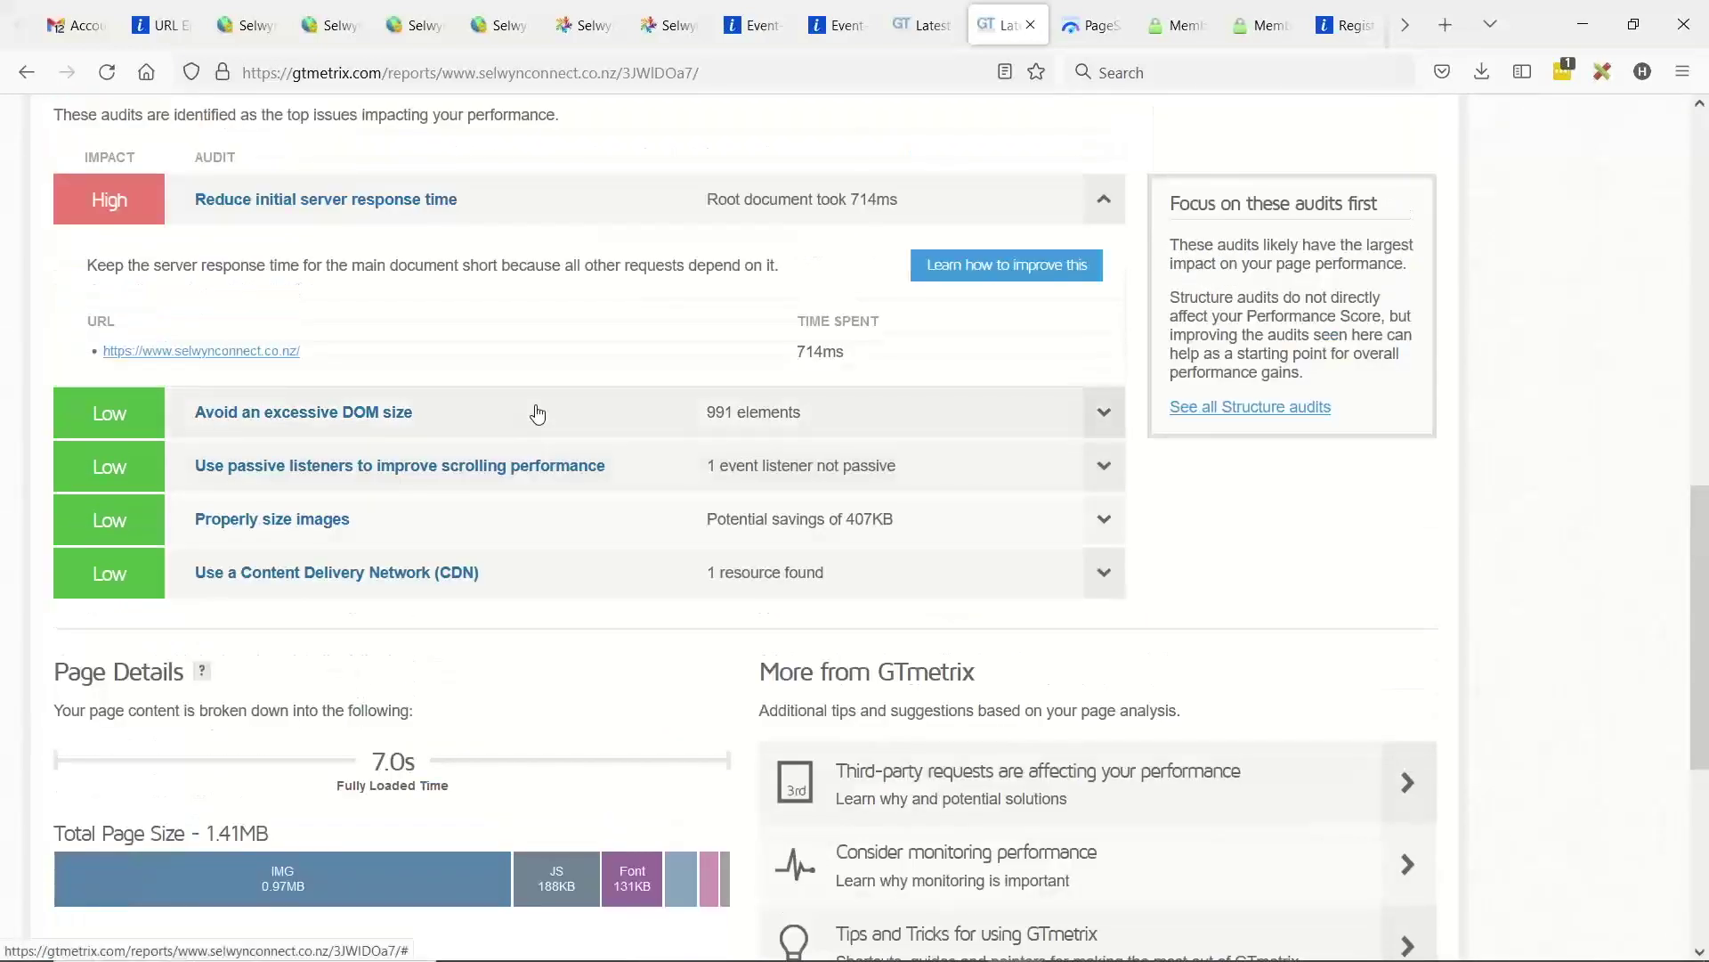
{"action": "scroll", "coordinate": [537, 412], "scroll_direction": "up", "scroll_amount": 1}
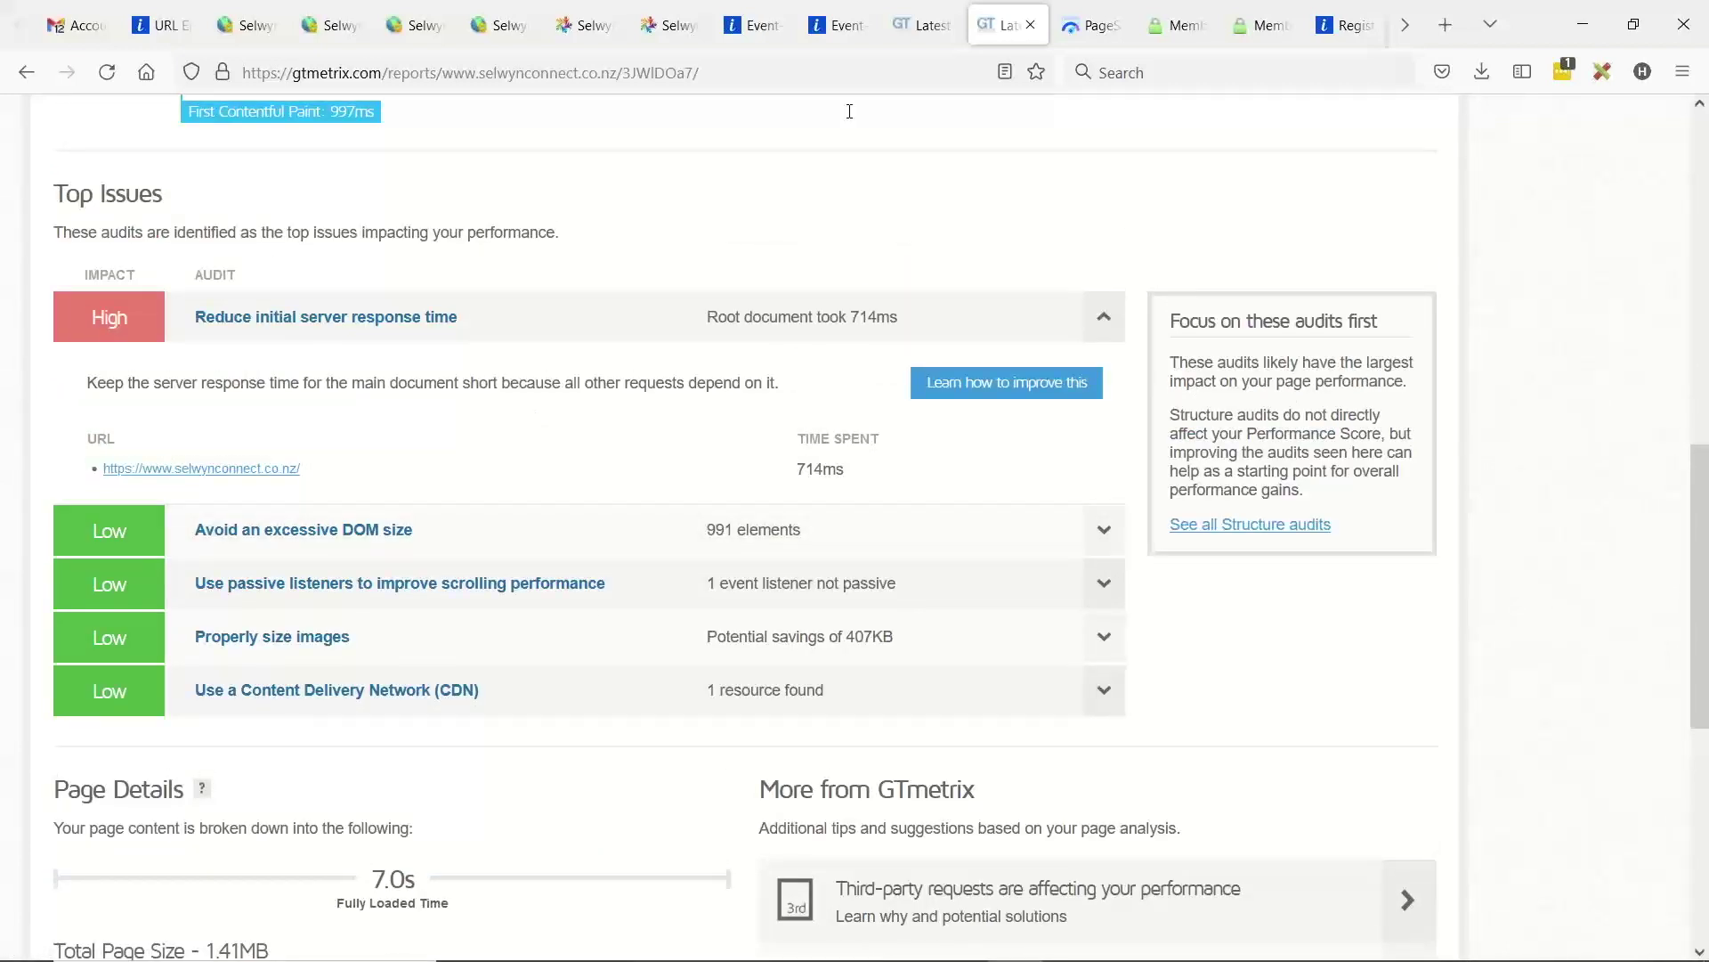
{"action": "left_click", "coordinate": [1062, 36]}
{"action": "scroll", "coordinate": [796, 370], "scroll_direction": "down", "scroll_amount": 3}
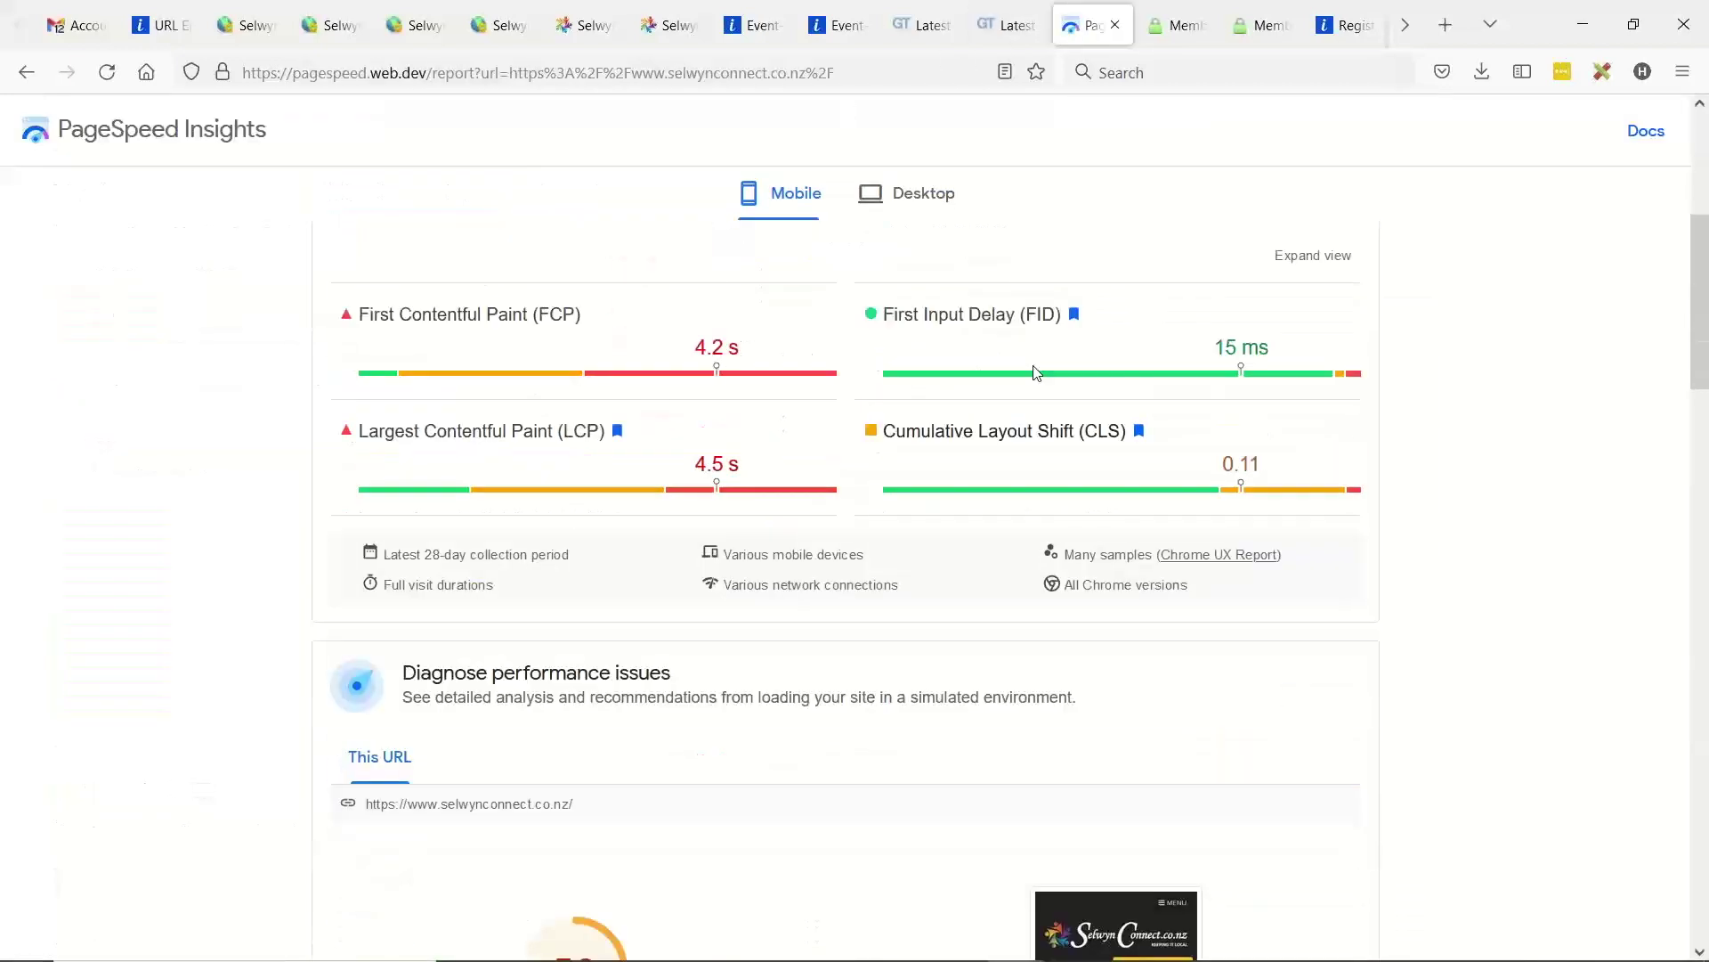
{"action": "scroll", "coordinate": [1037, 371], "scroll_direction": "down", "scroll_amount": 2}
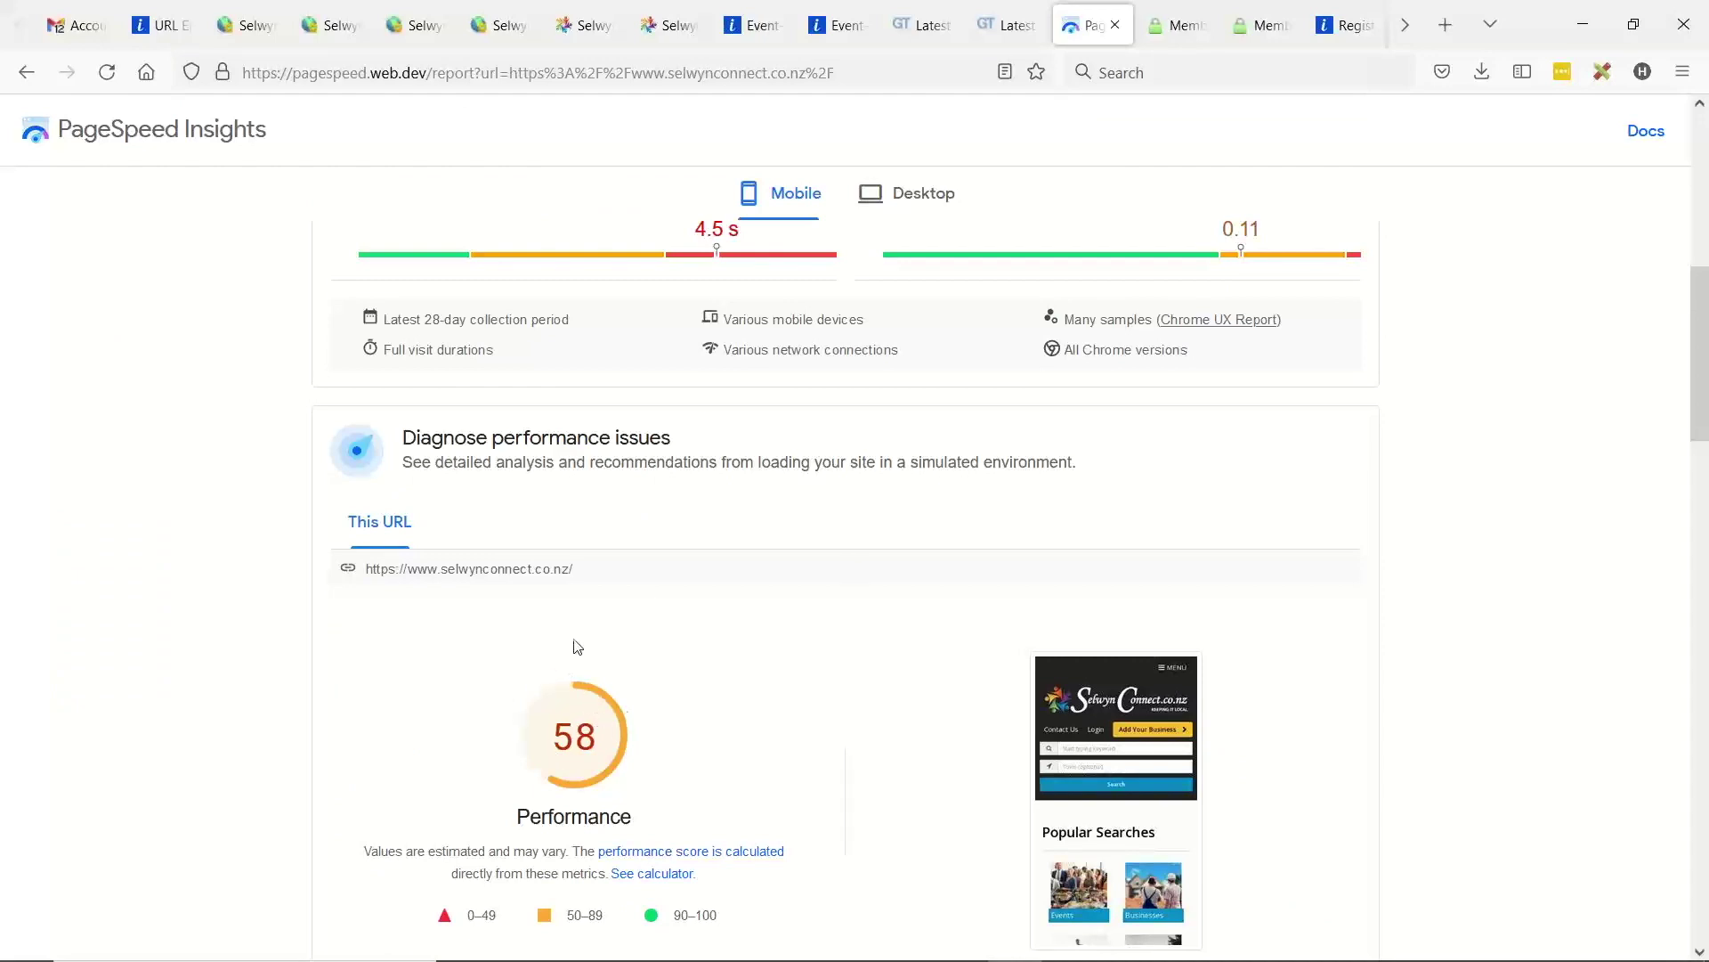
{"action": "left_click", "coordinate": [923, 190]}
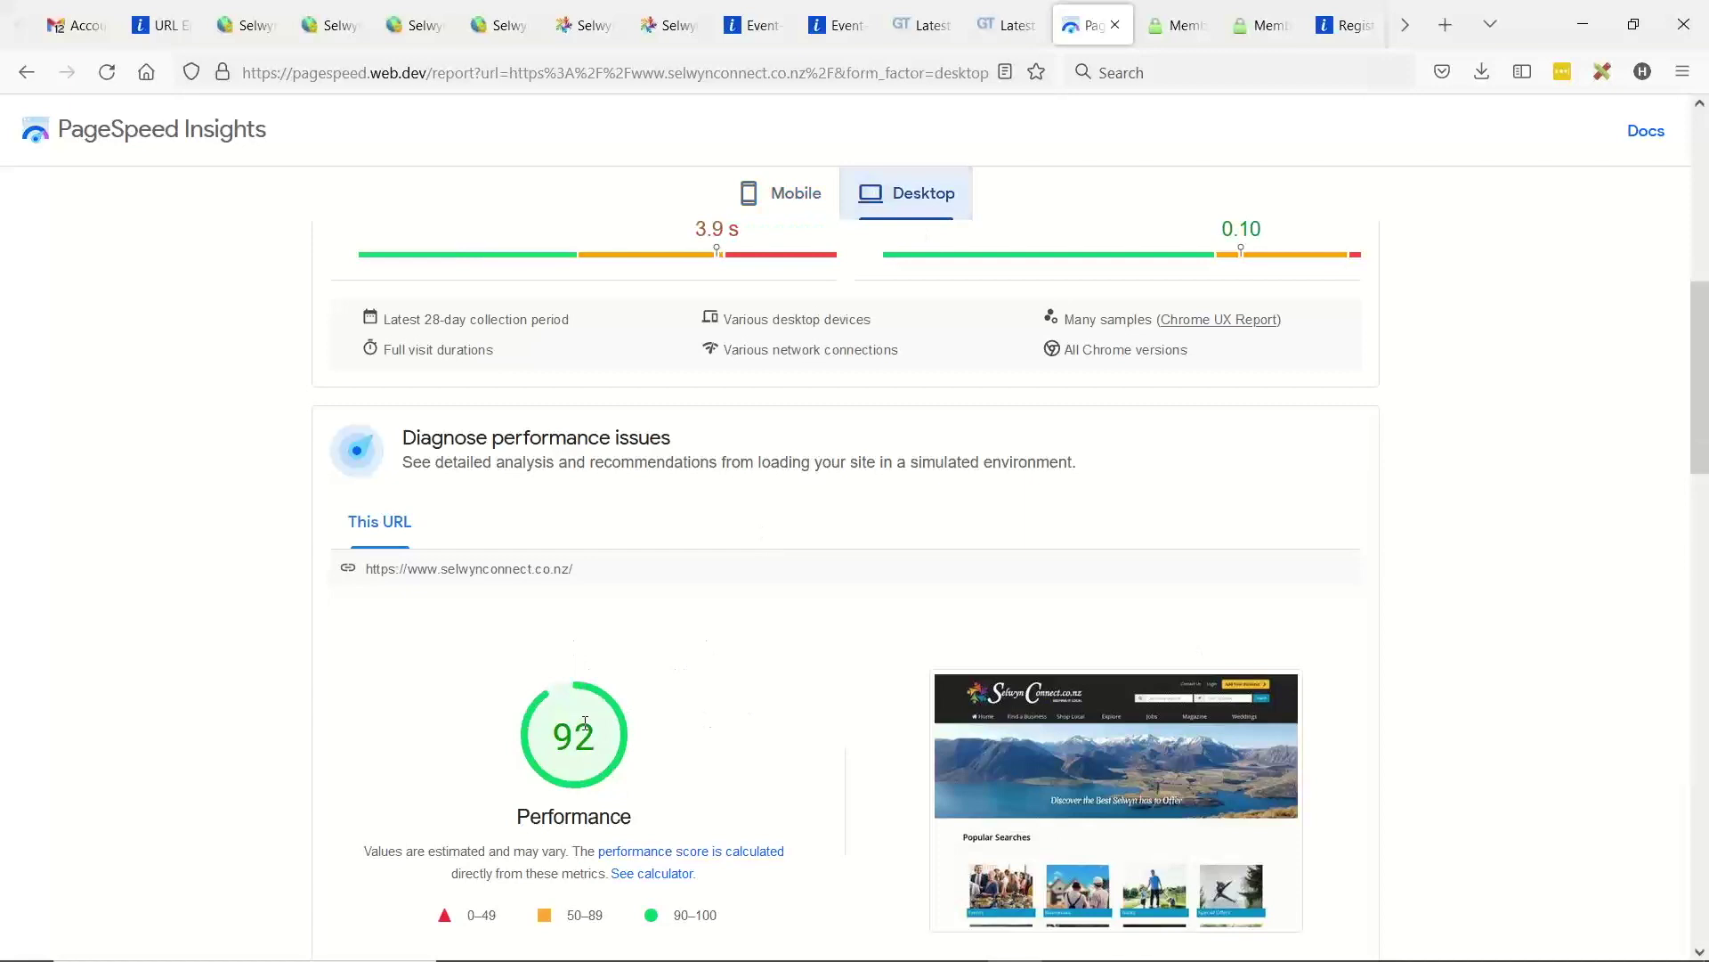
{"action": "scroll", "coordinate": [846, 525], "scroll_direction": "up", "scroll_amount": 6}
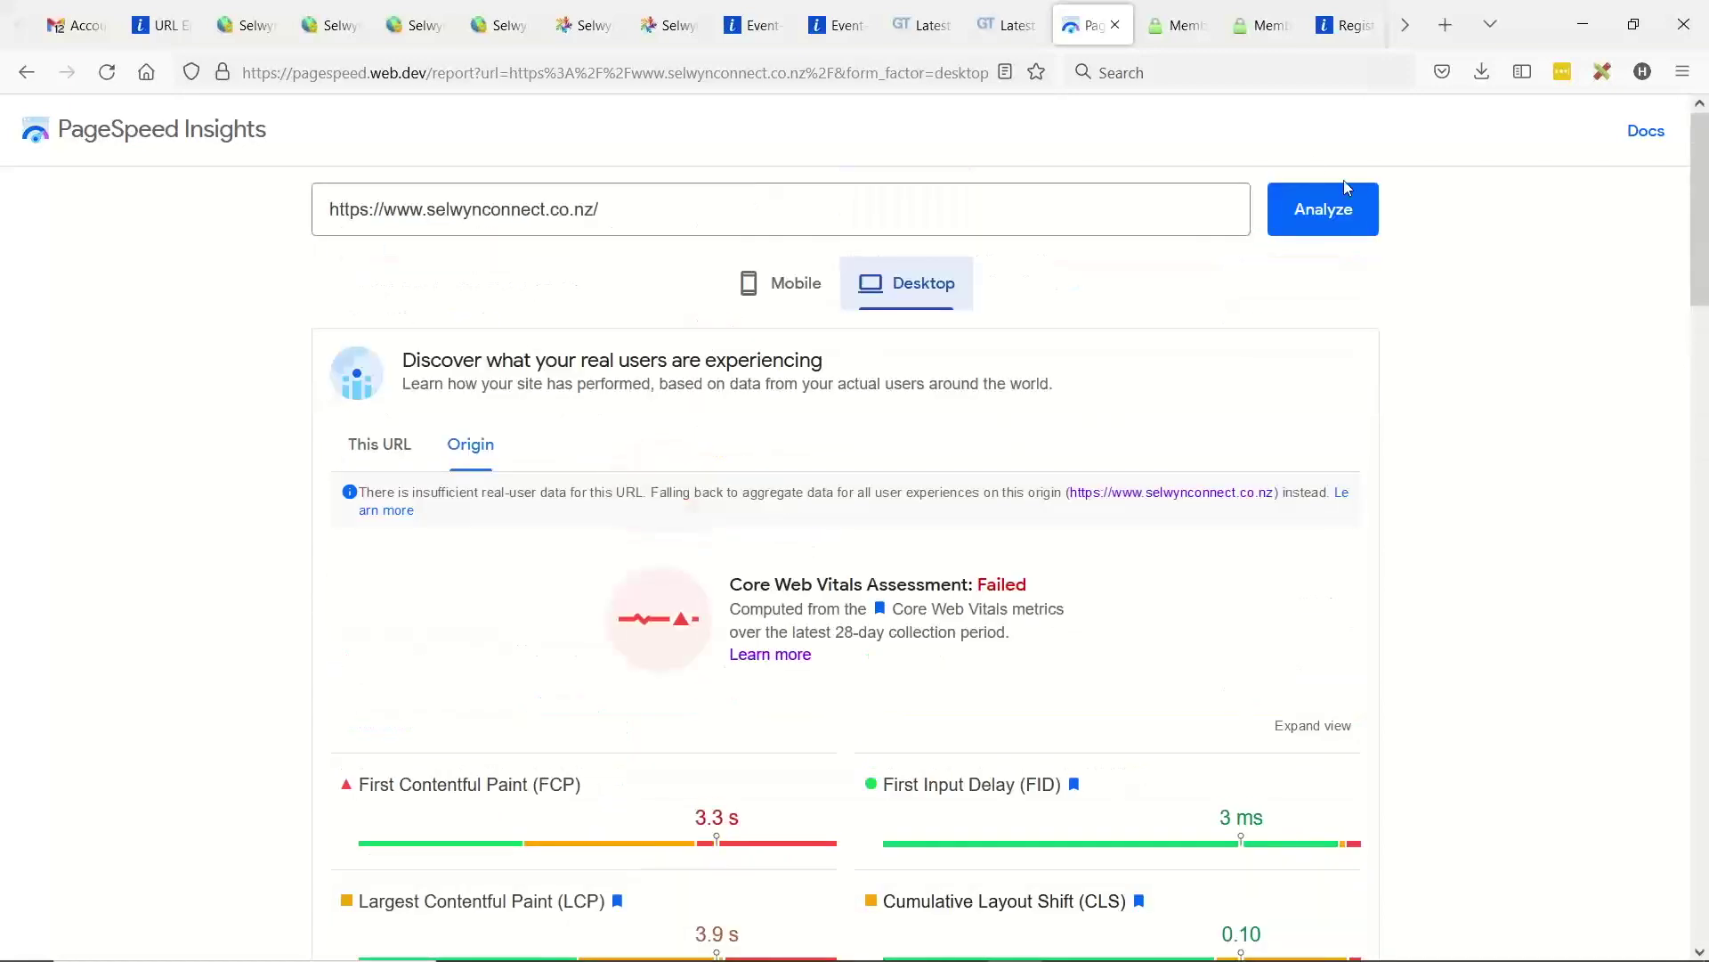
{"action": "left_click", "coordinate": [1340, 209]}
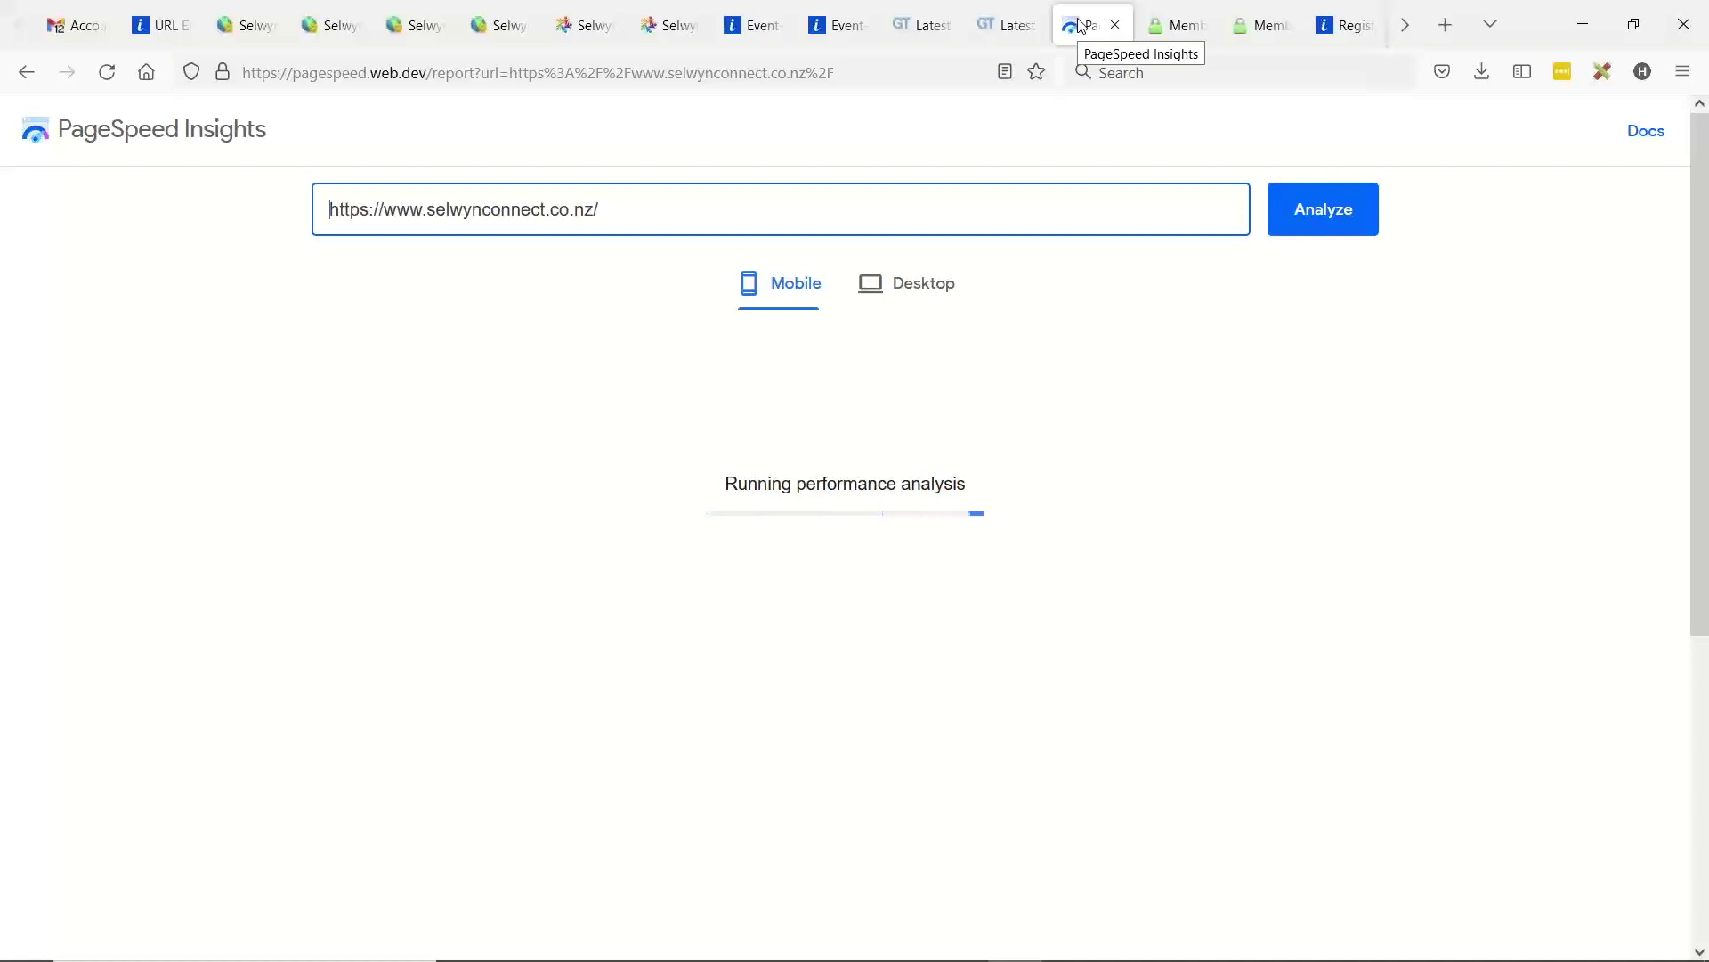
{"action": "scroll", "coordinate": [979, 361], "scroll_direction": "down", "scroll_amount": 8}
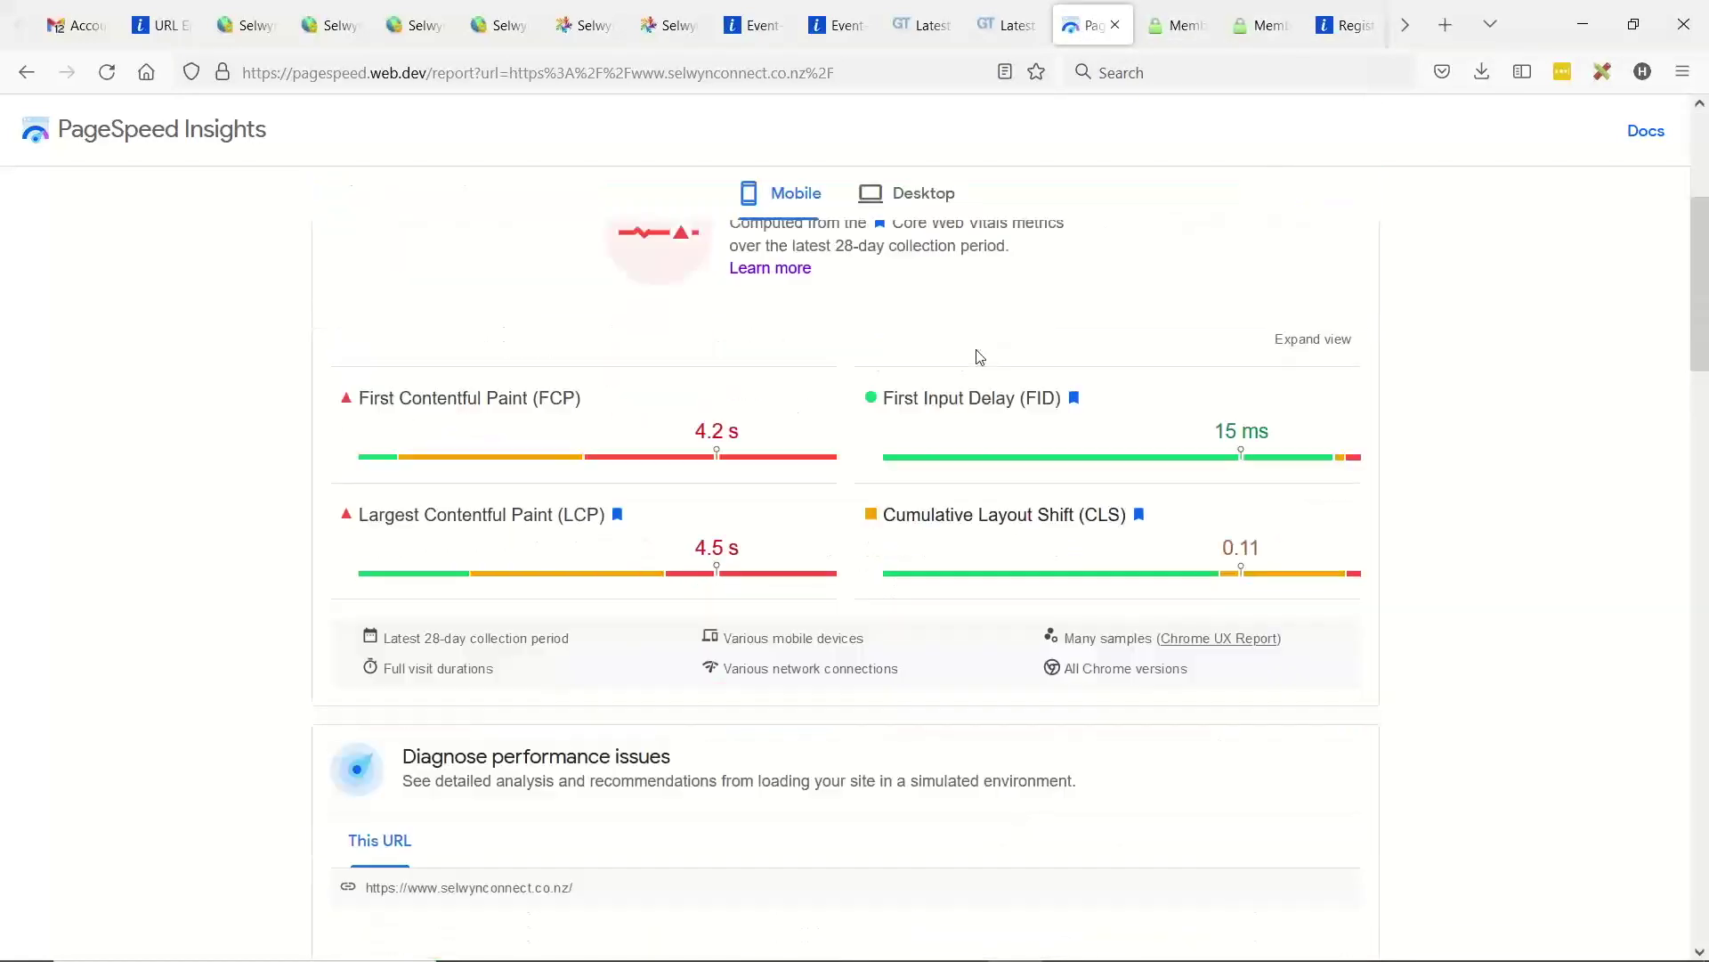
{"action": "scroll", "coordinate": [594, 561], "scroll_direction": "down", "scroll_amount": 3}
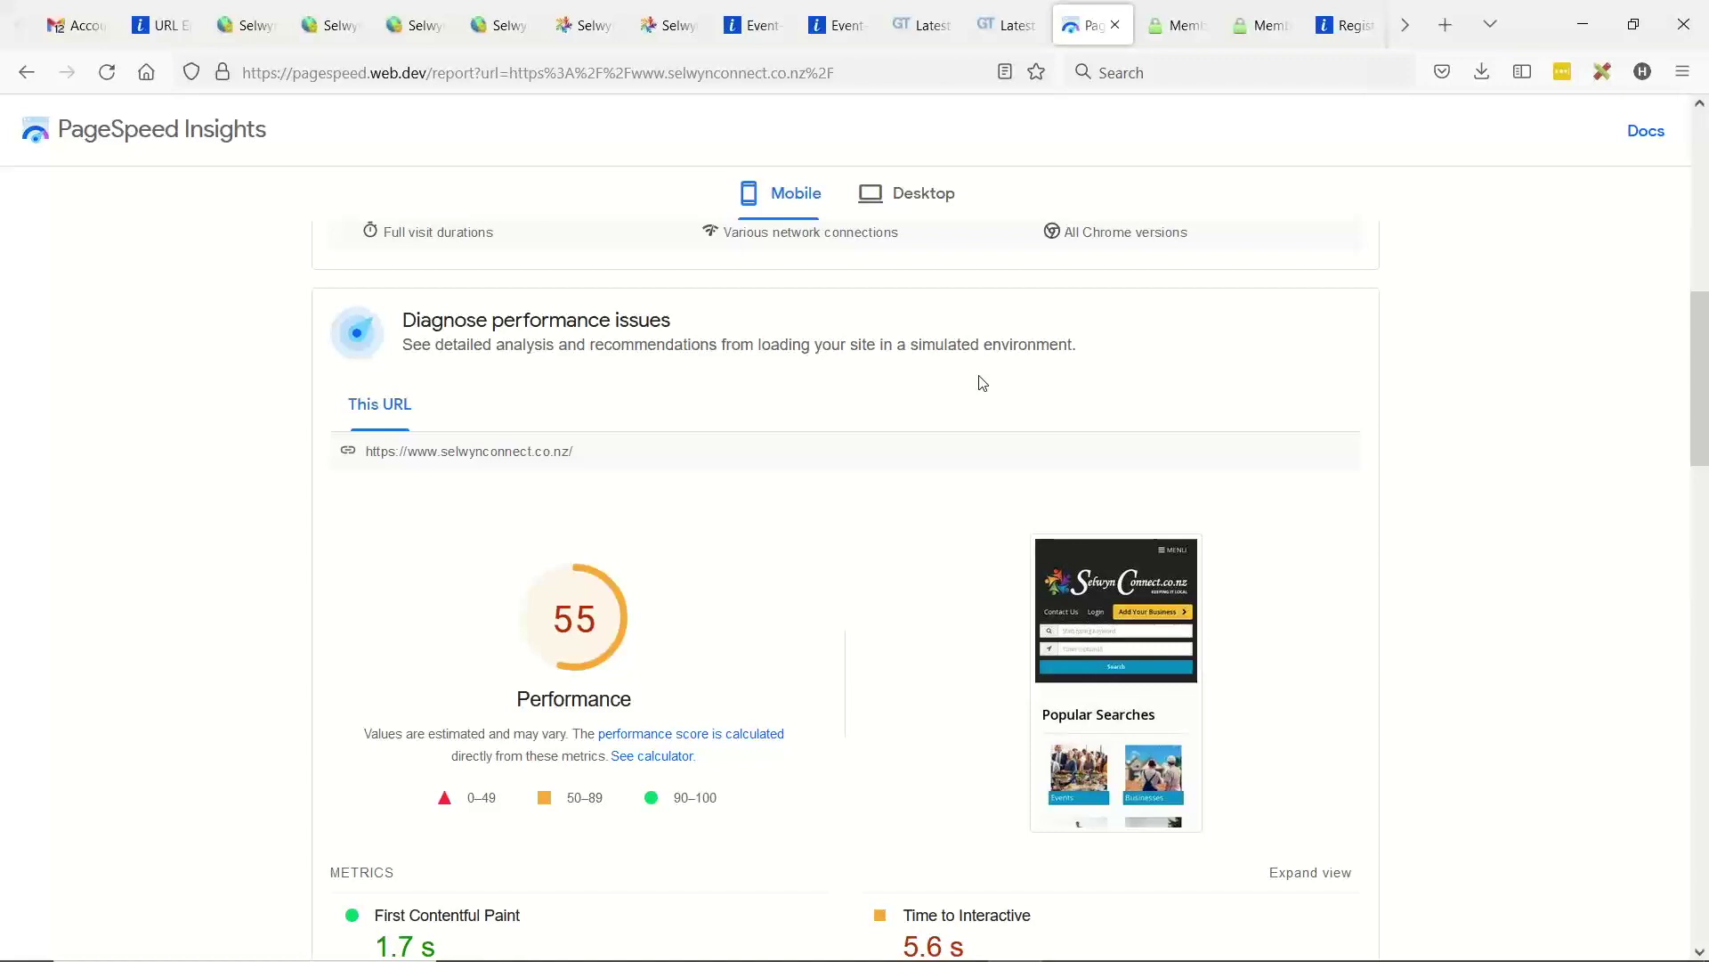
- Copy the Google Tag Manager block from the Notepad note back below the meta tags in the Additional HEAD Code and save the design changes
{"action": "key", "text": "alt+Tab"}
{"action": "scroll", "coordinate": [1020, 671], "scroll_direction": "up", "scroll_amount": 5}
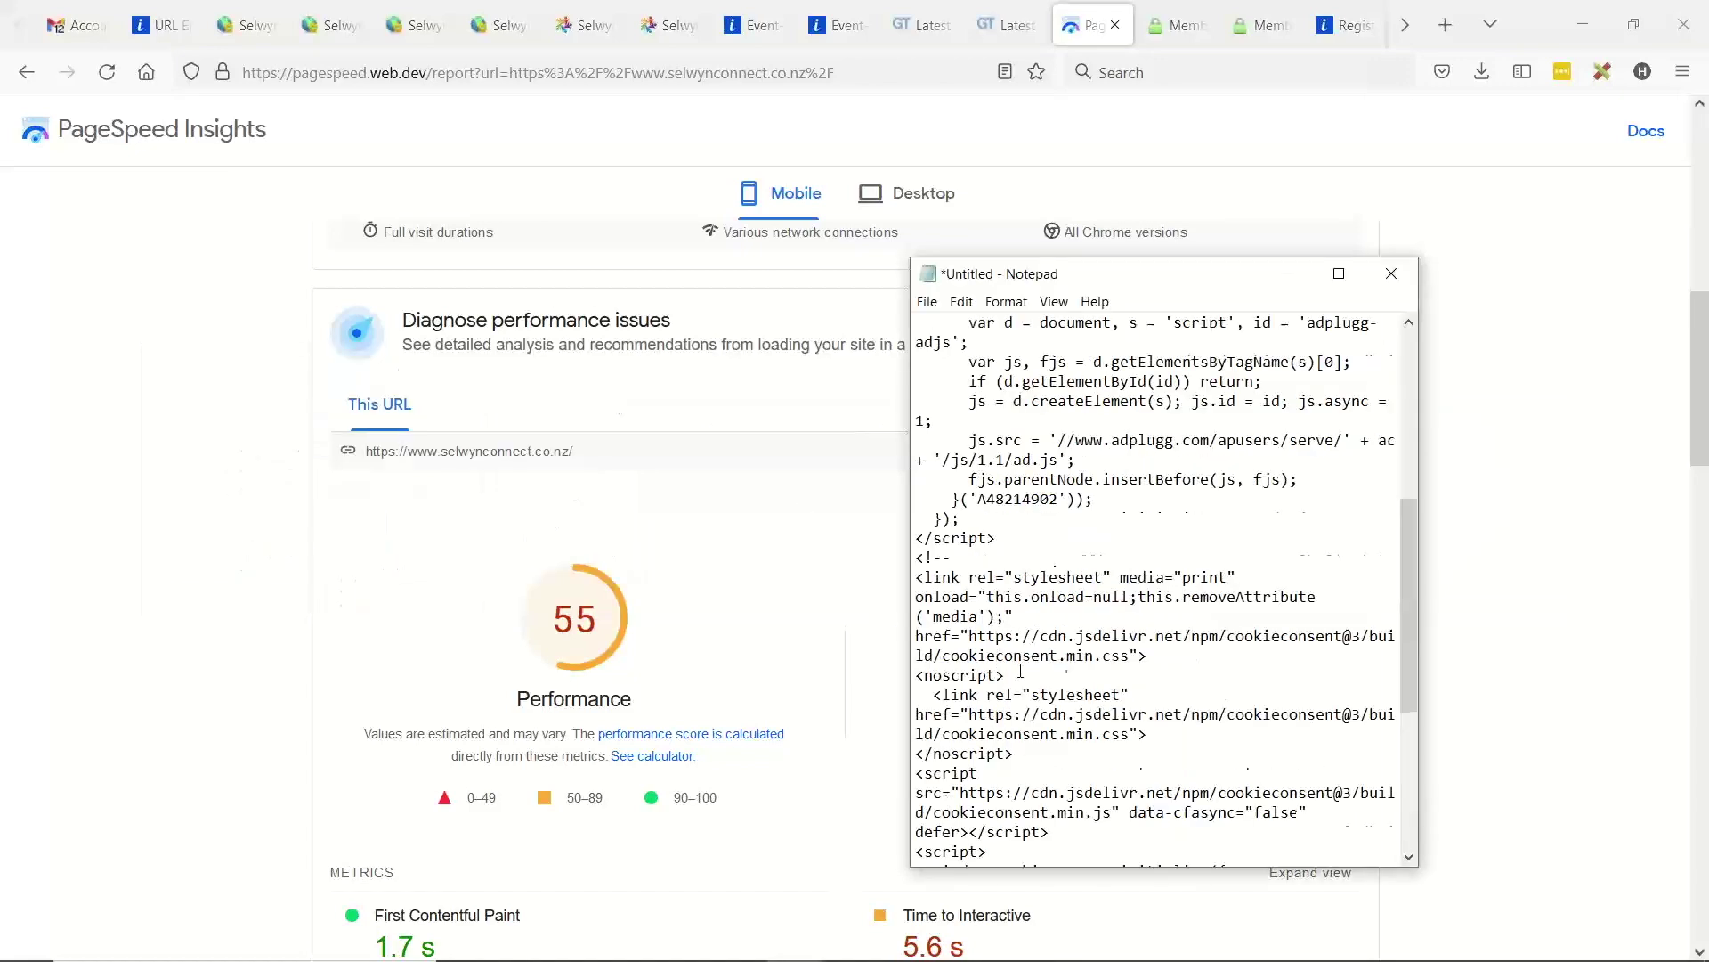
{"action": "scroll", "coordinate": [1020, 671], "scroll_direction": "up", "scroll_amount": 5}
{"action": "left_click_drag", "start_coordinate": [1232, 552], "coordinate": [914, 320]}
{"action": "key", "text": "ctrl+c"}
{"action": "left_click", "coordinate": [931, 716]}
{"action": "left_click_drag", "start_coordinate": [916, 695], "coordinate": [1110, 849]}
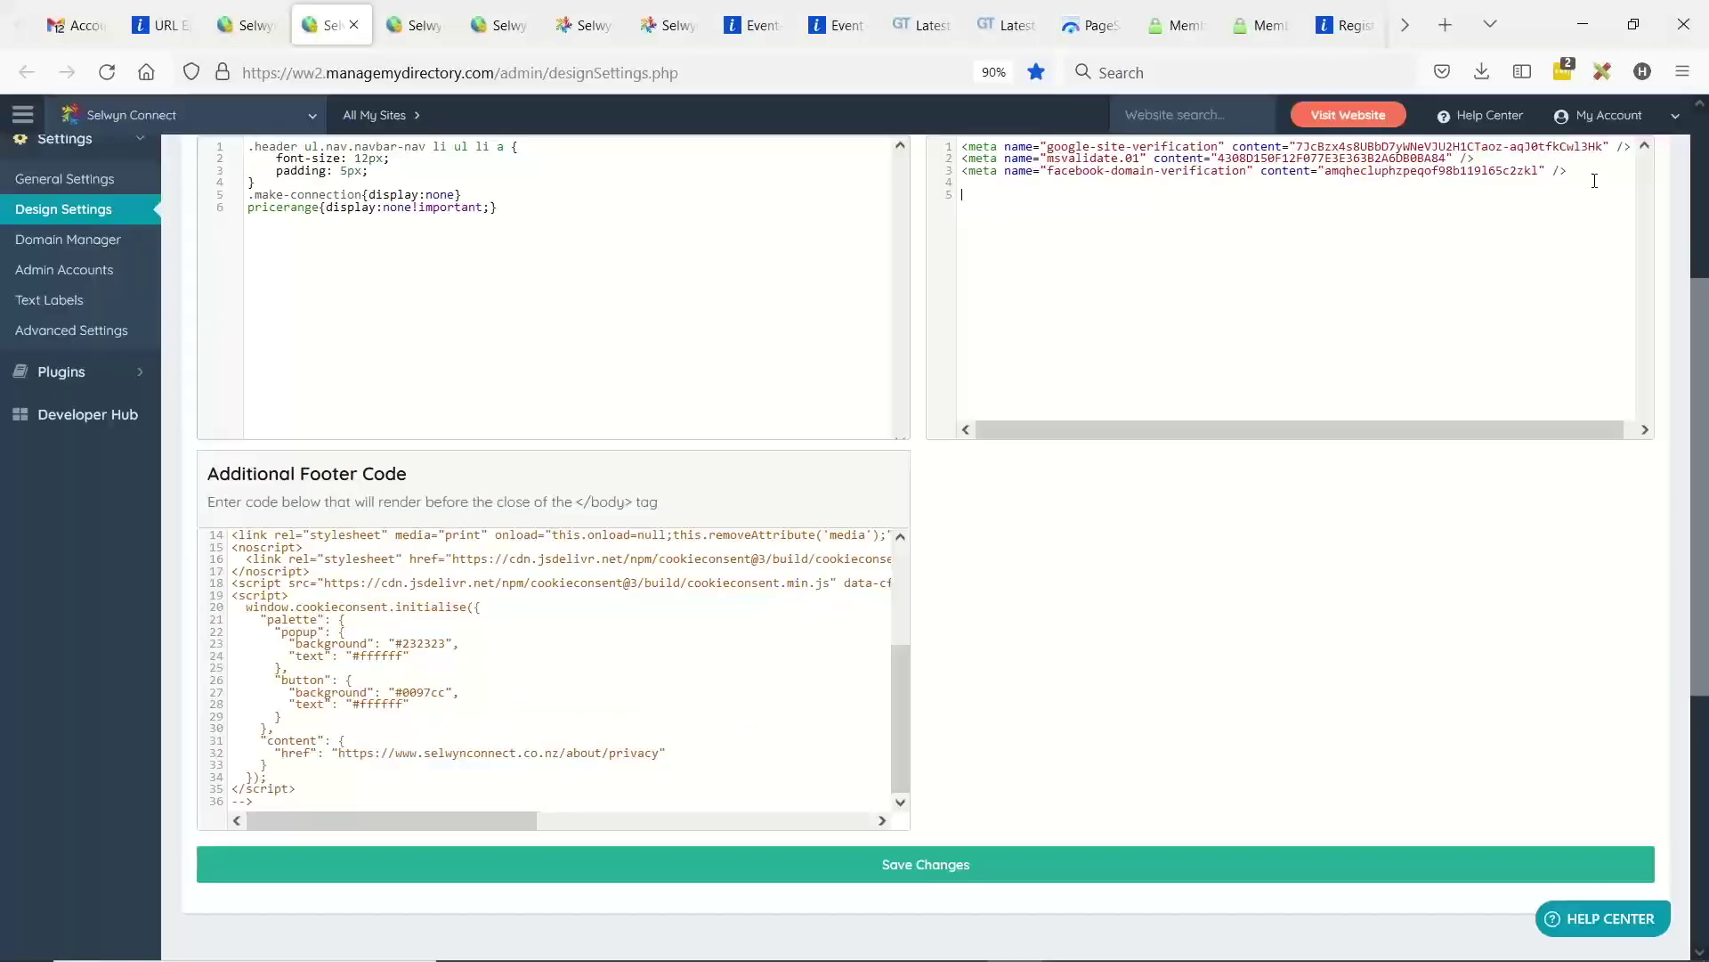
{"action": "key", "text": "ctrl+v"}
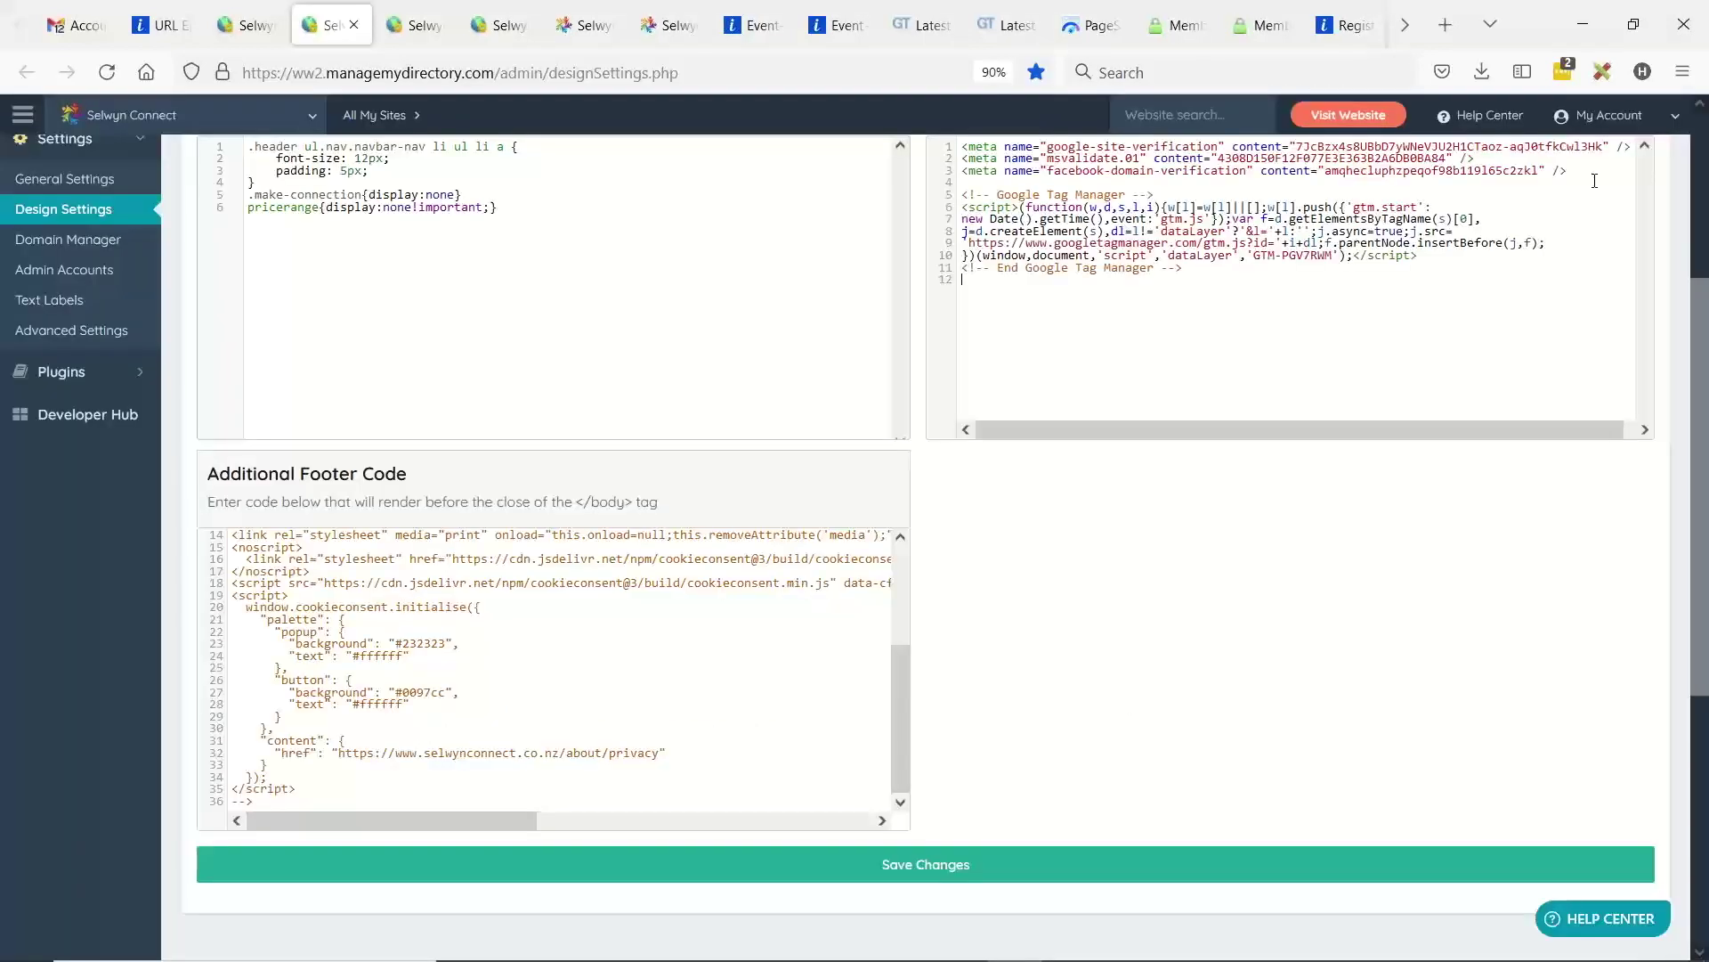
{"action": "left_click", "coordinate": [1031, 871]}
{"action": "scroll", "coordinate": [959, 488], "scroll_direction": "up", "scroll_amount": 3}
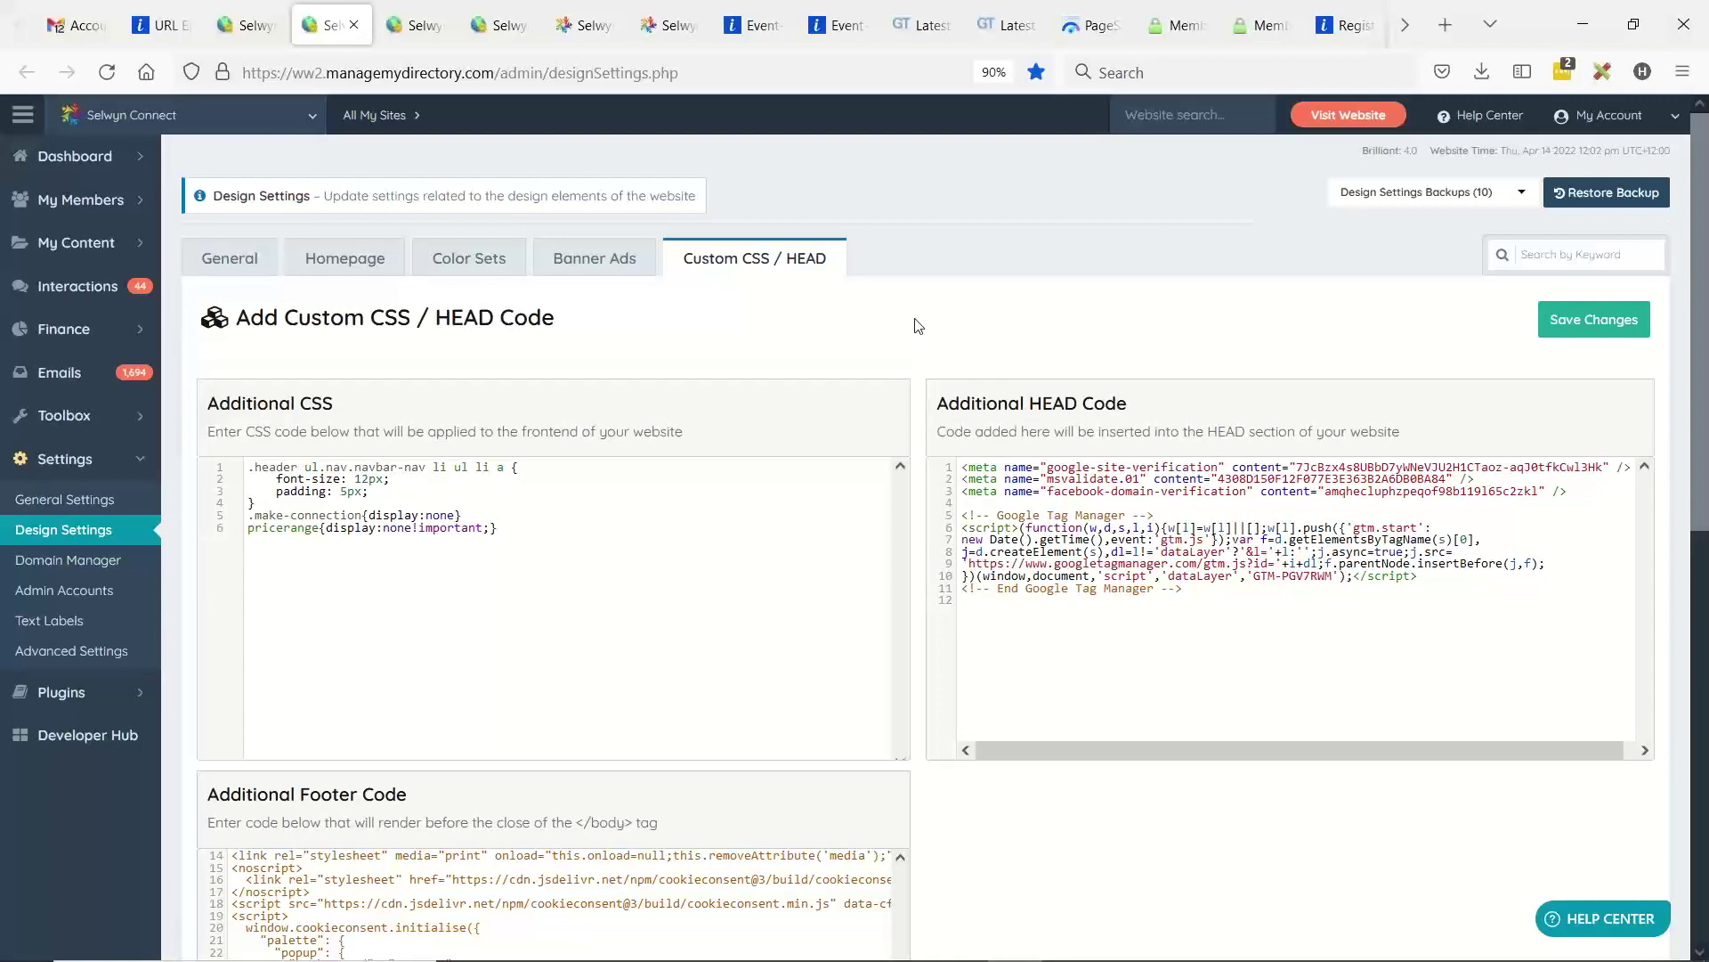
{"action": "key", "text": "alt+Tab"}
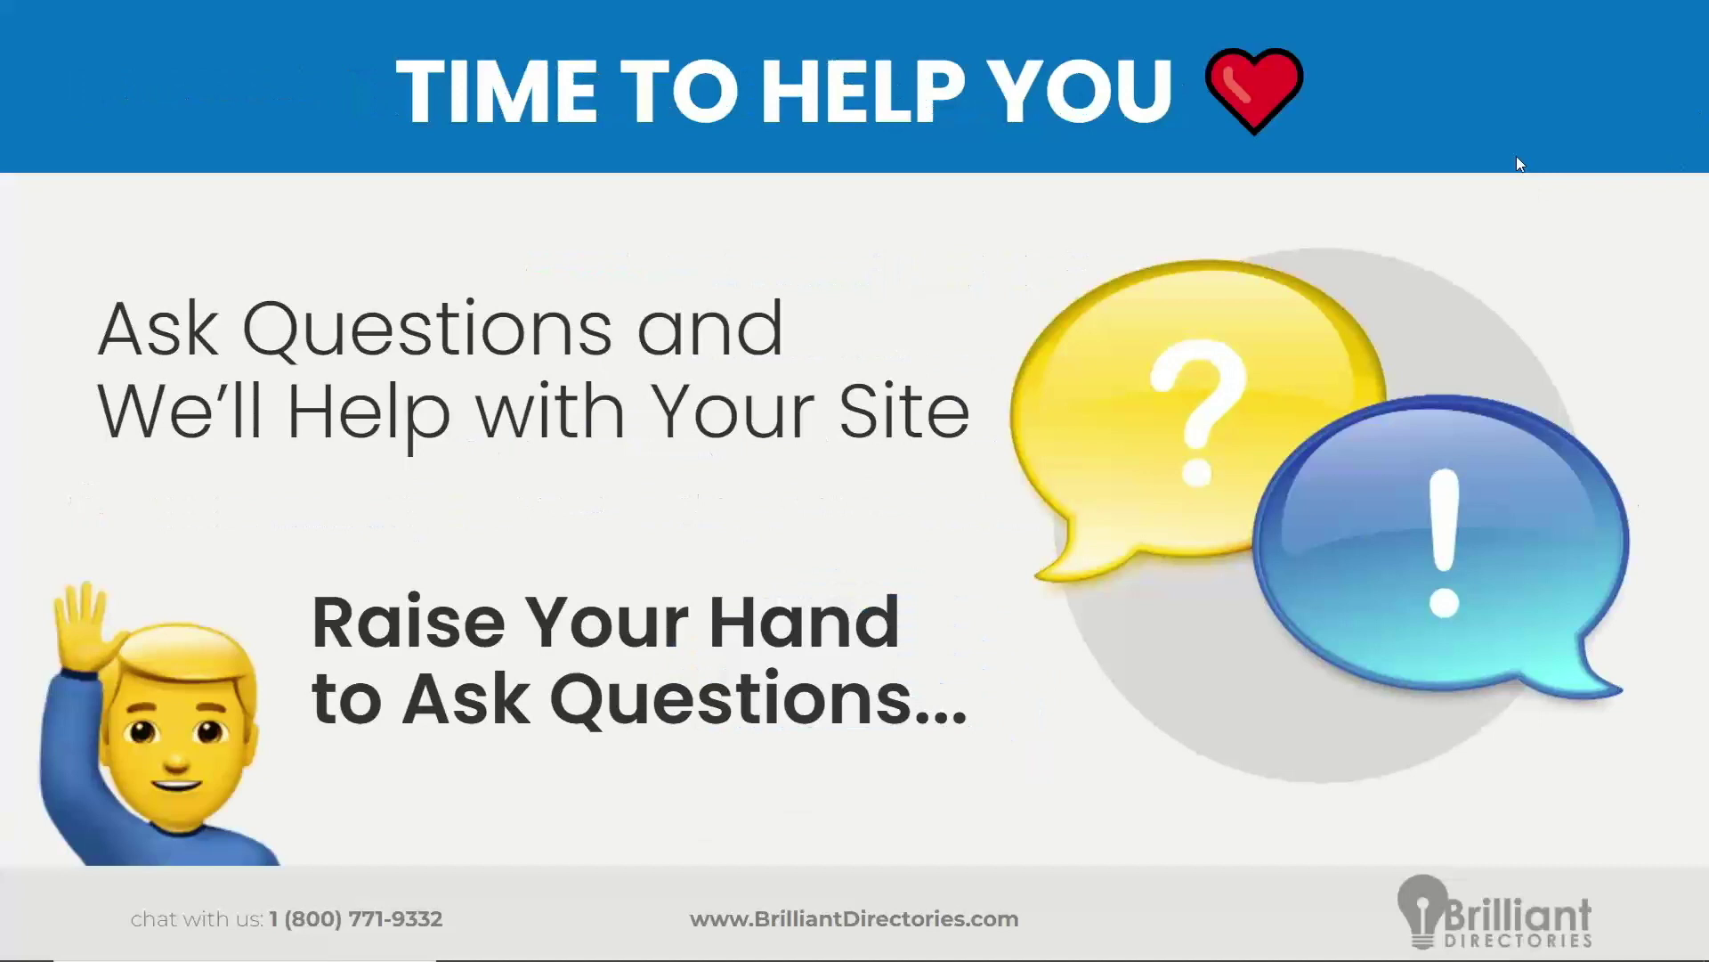
{"action": "key", "text": "F11"}
{"action": "key", "text": "alt+Tab"}
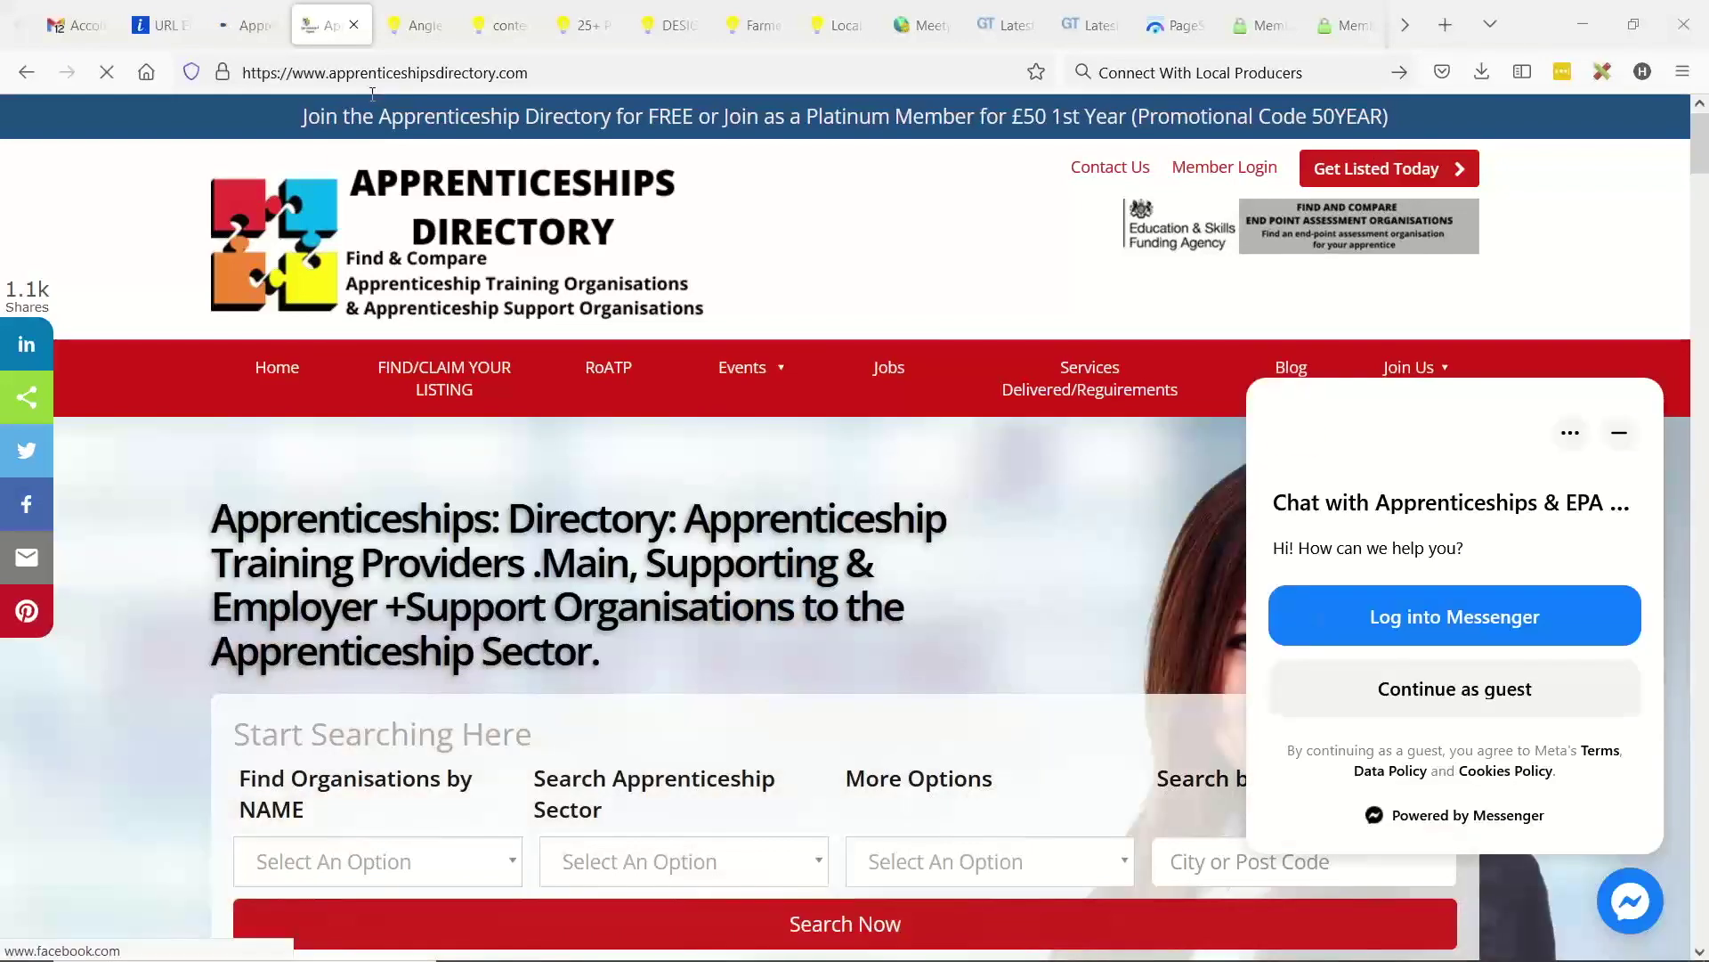
- Examine the Apprenticeships Directory home page down to the latest member articles, checking the chat widget and the social share buttons over the images
{"action": "left_click", "coordinate": [383, 72]}
{"action": "left_click", "coordinate": [419, 535]}
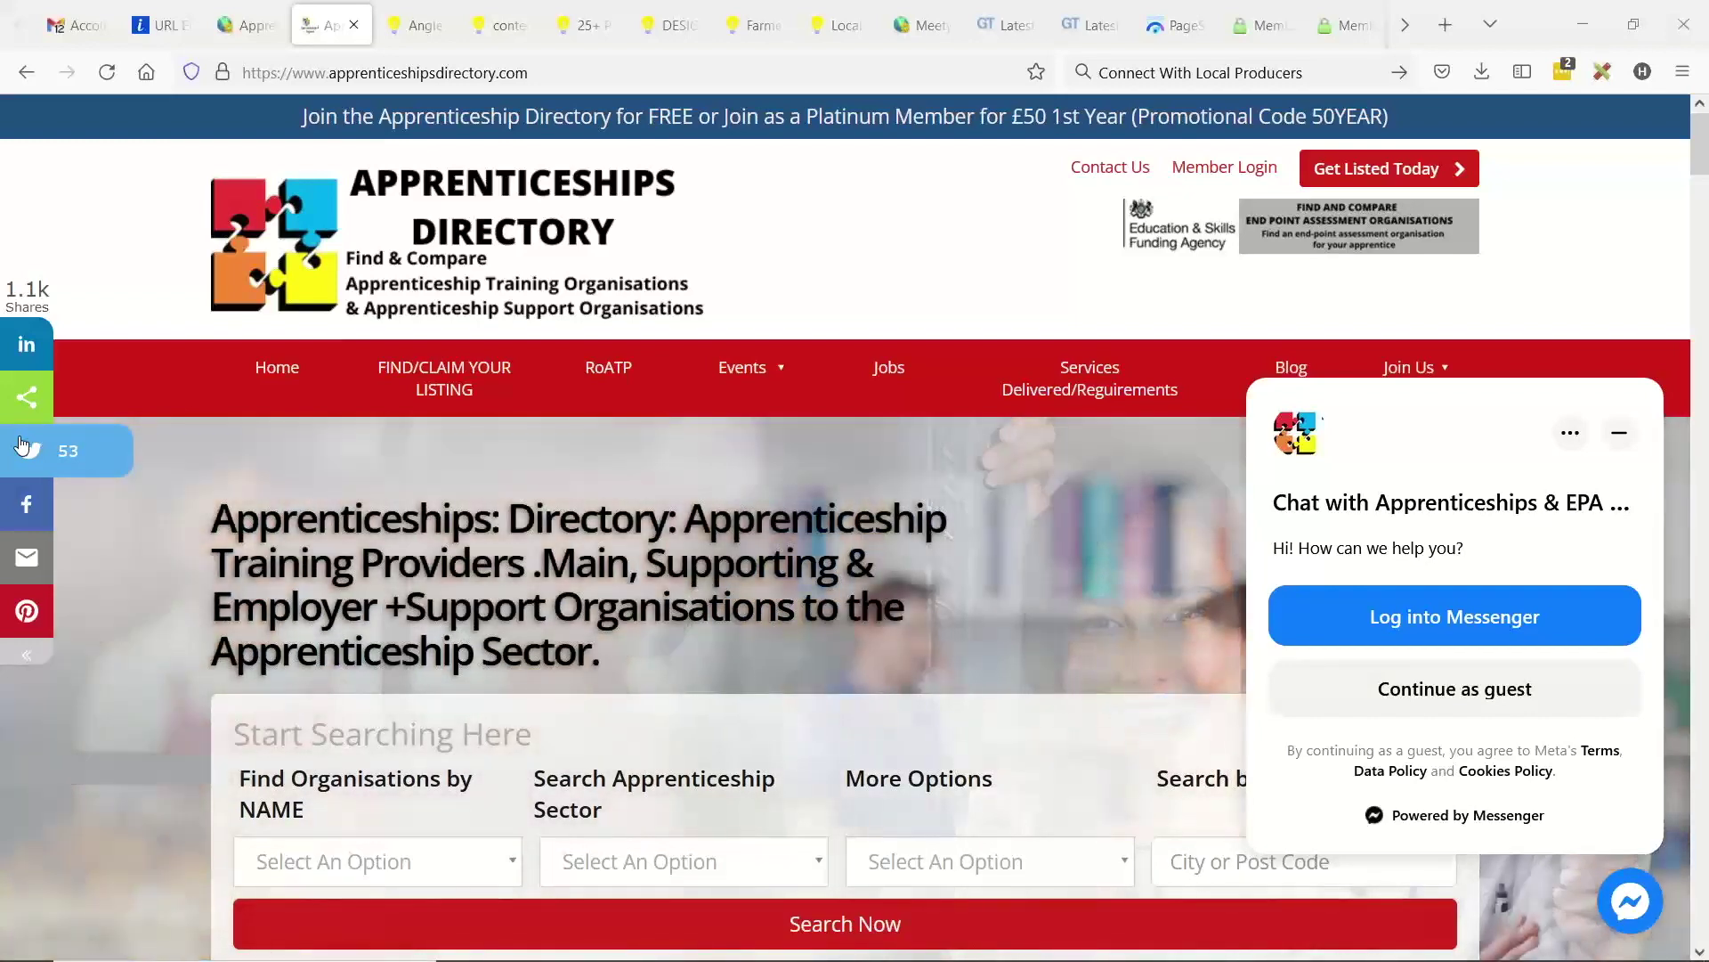
{"action": "scroll", "coordinate": [477, 446], "scroll_direction": "down", "scroll_amount": 5}
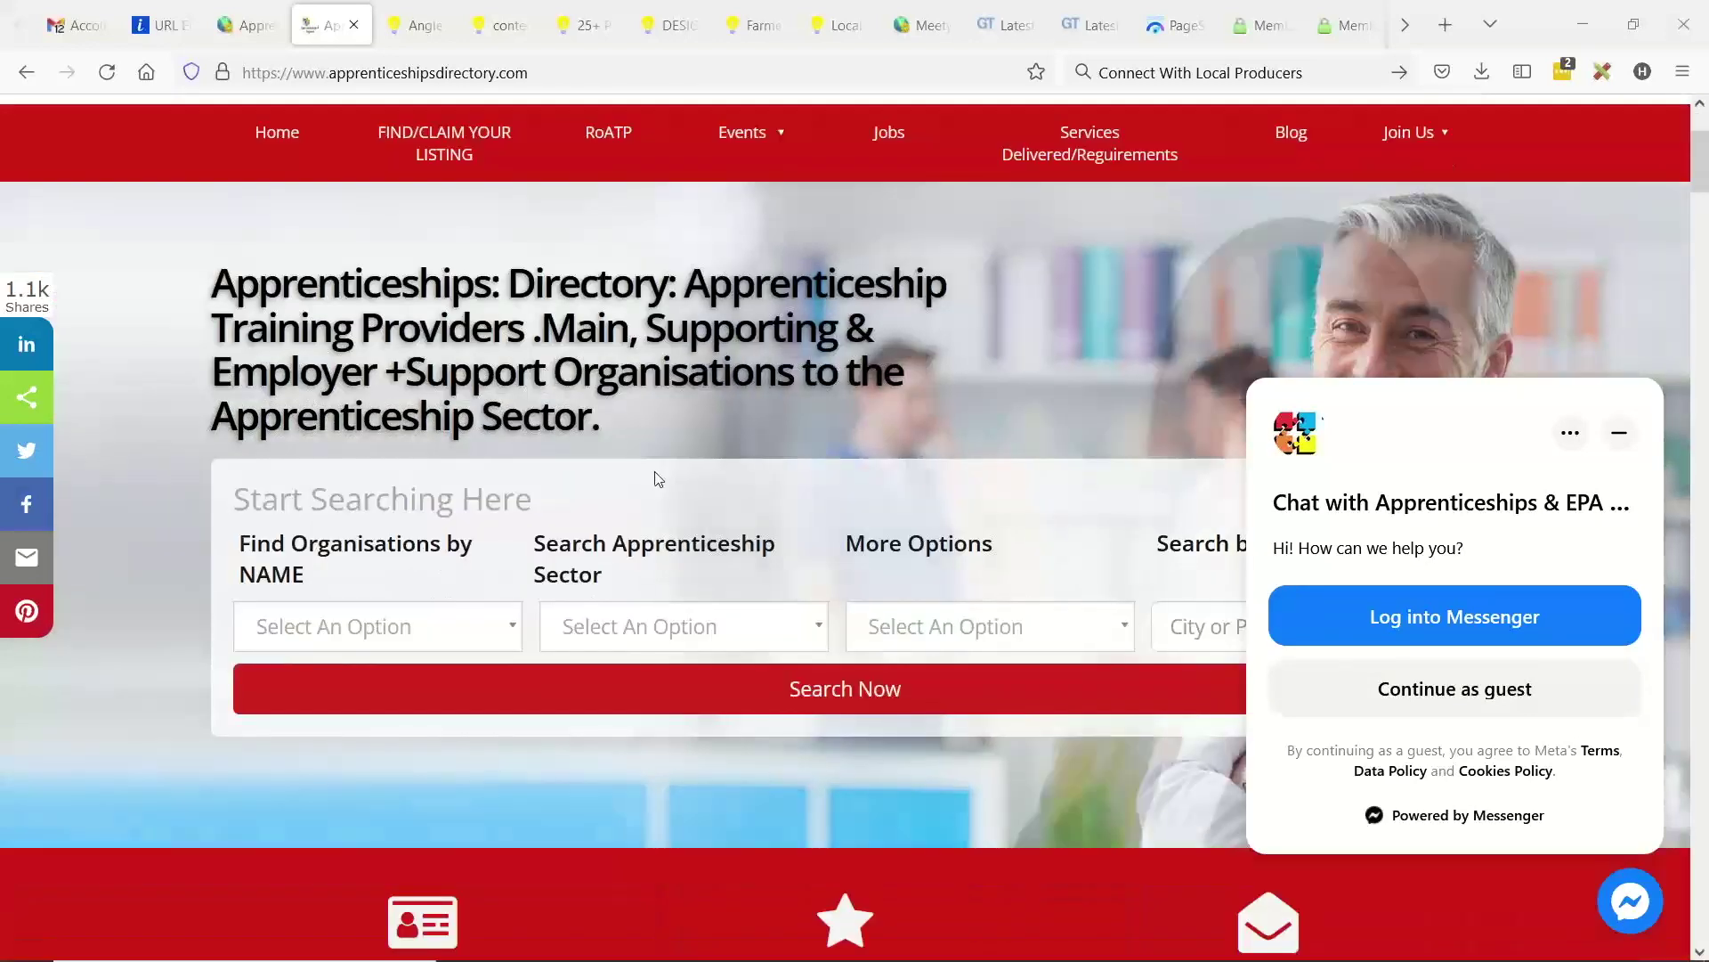
{"action": "scroll", "coordinate": [597, 413], "scroll_direction": "down", "scroll_amount": 13}
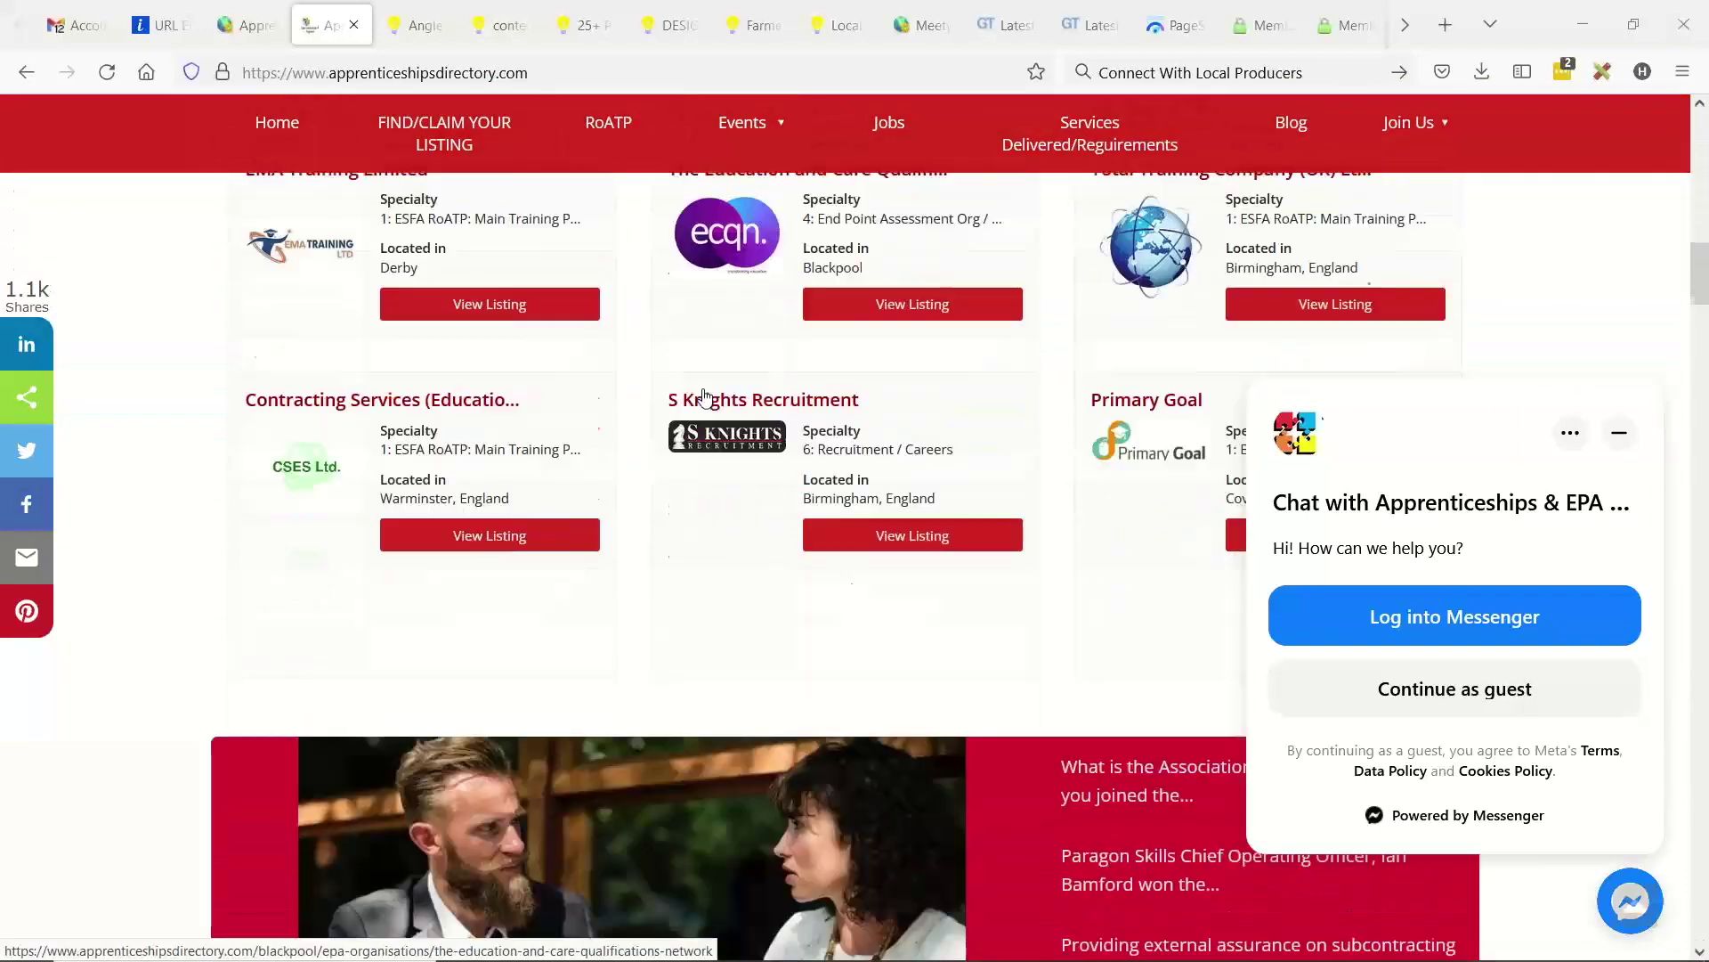
{"action": "scroll", "coordinate": [703, 397], "scroll_direction": "down", "scroll_amount": 10}
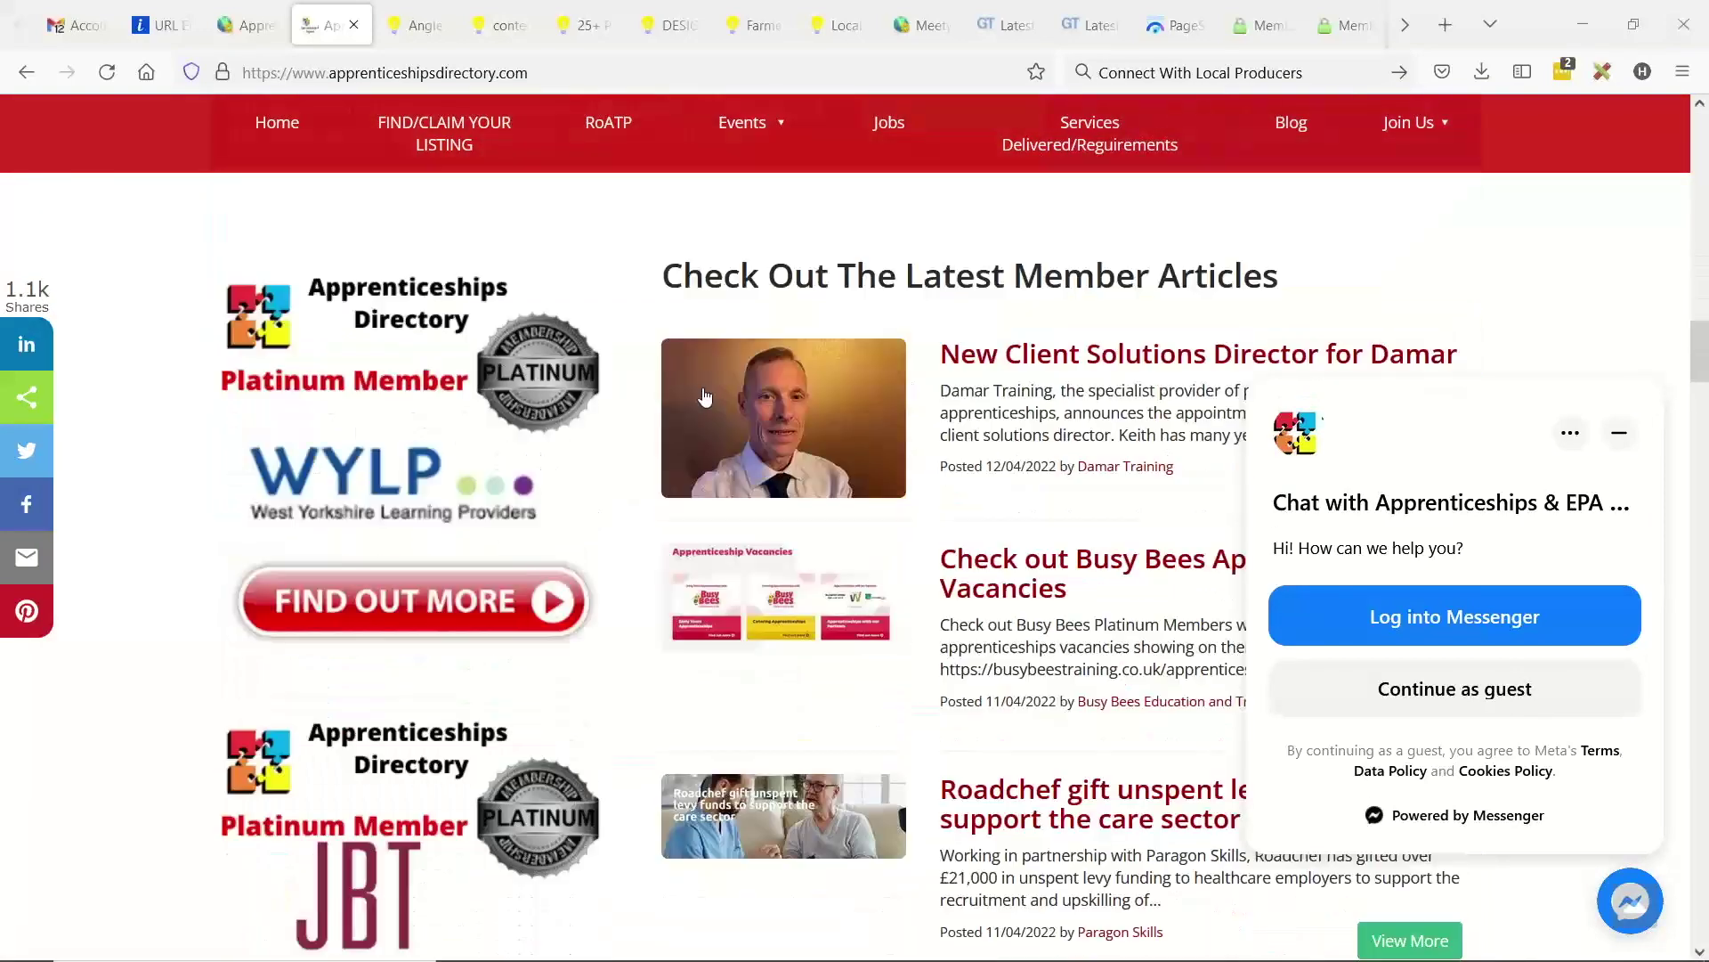
{"action": "scroll", "coordinate": [703, 397], "scroll_direction": "down", "scroll_amount": 8}
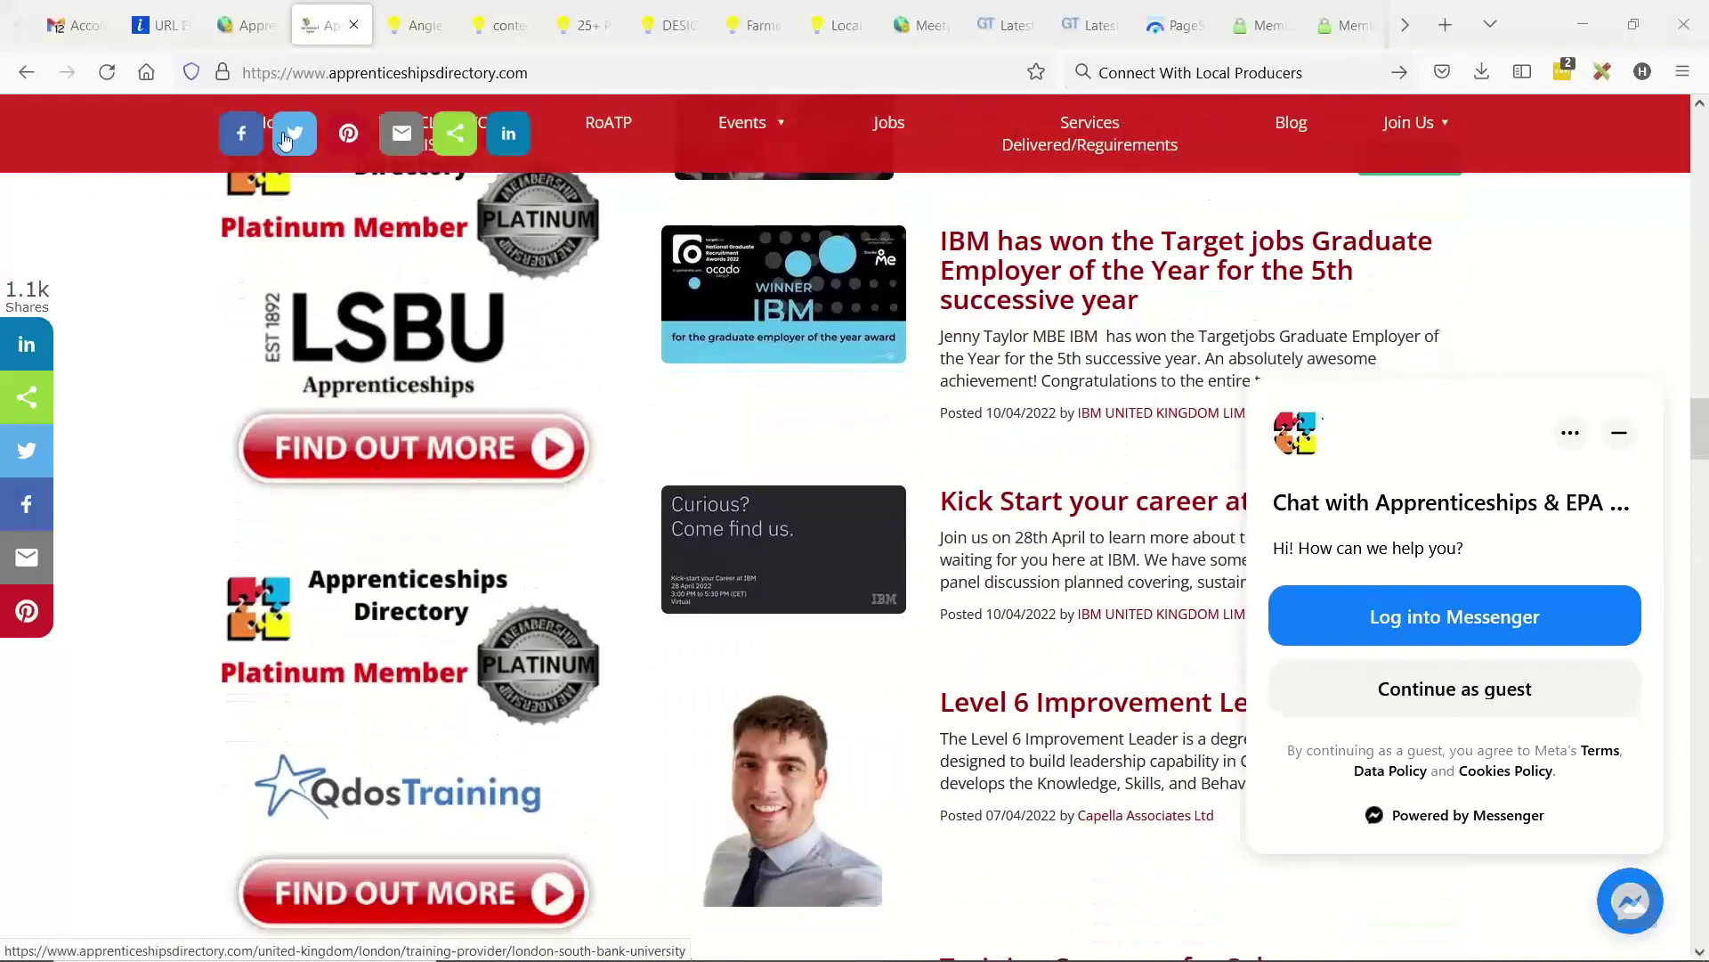
{"action": "mouse_move", "coordinate": [258, 583]}
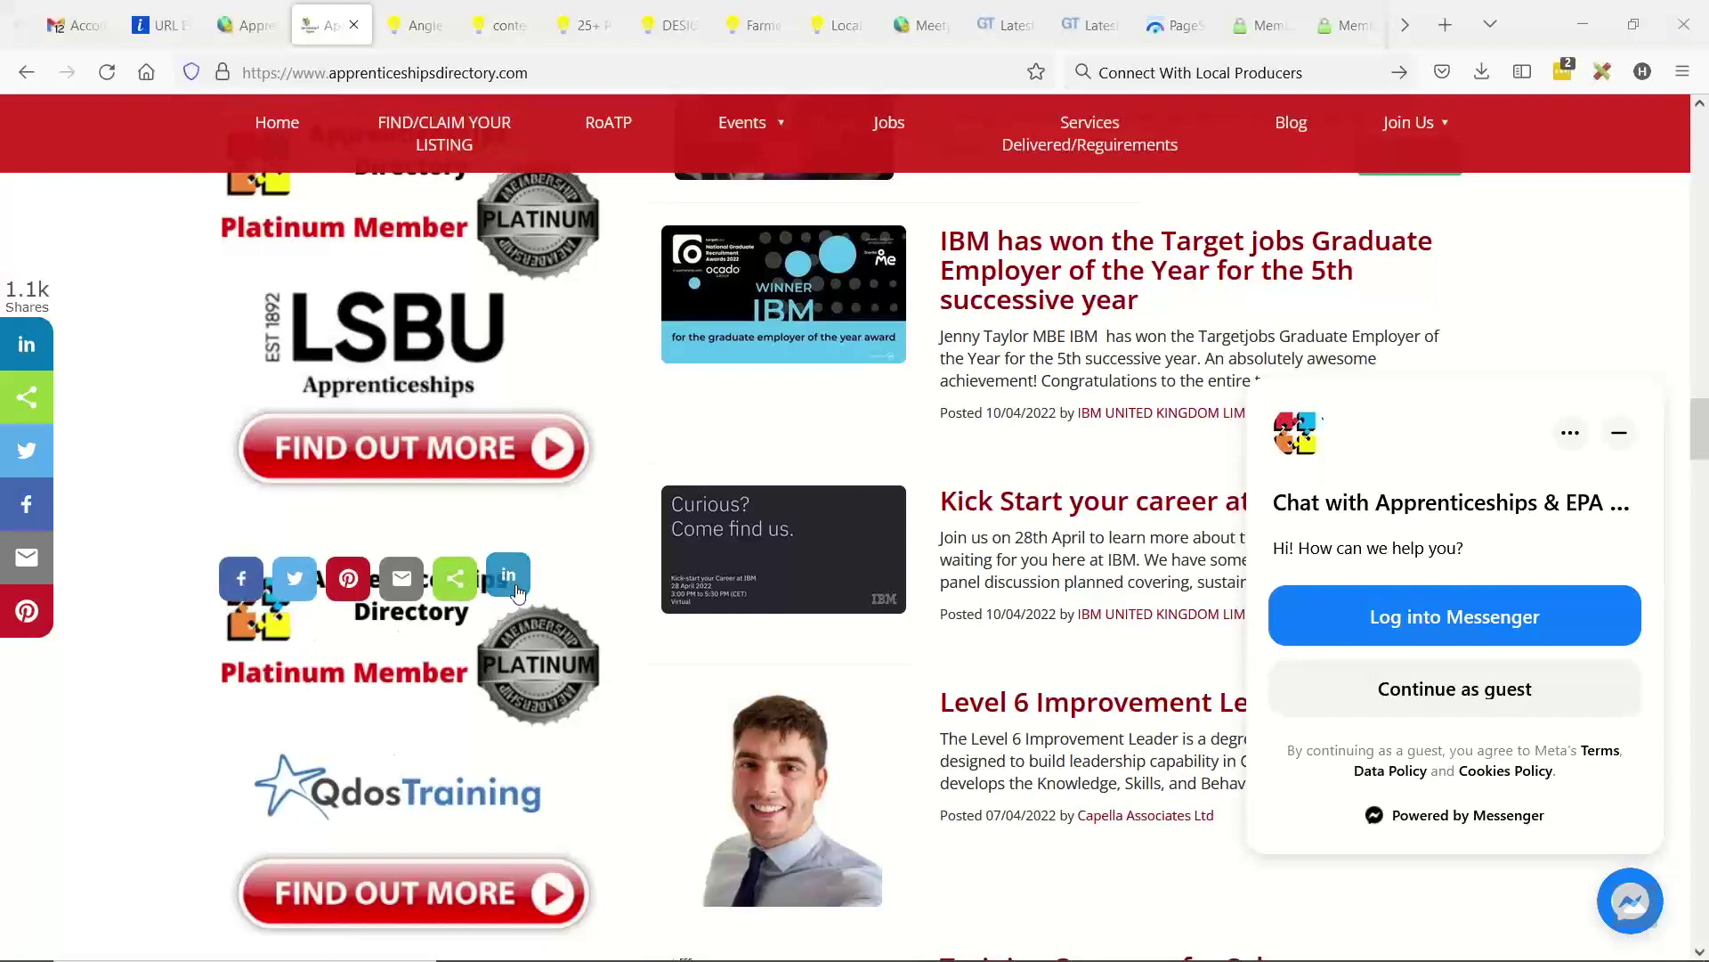
- Look through the remaining home page sections down to the footer and dismiss the newsletter sign-up popup
{"action": "scroll", "coordinate": [499, 579], "scroll_direction": "down", "scroll_amount": 2}
{"action": "scroll", "coordinate": [558, 557], "scroll_direction": "down", "scroll_amount": 12}
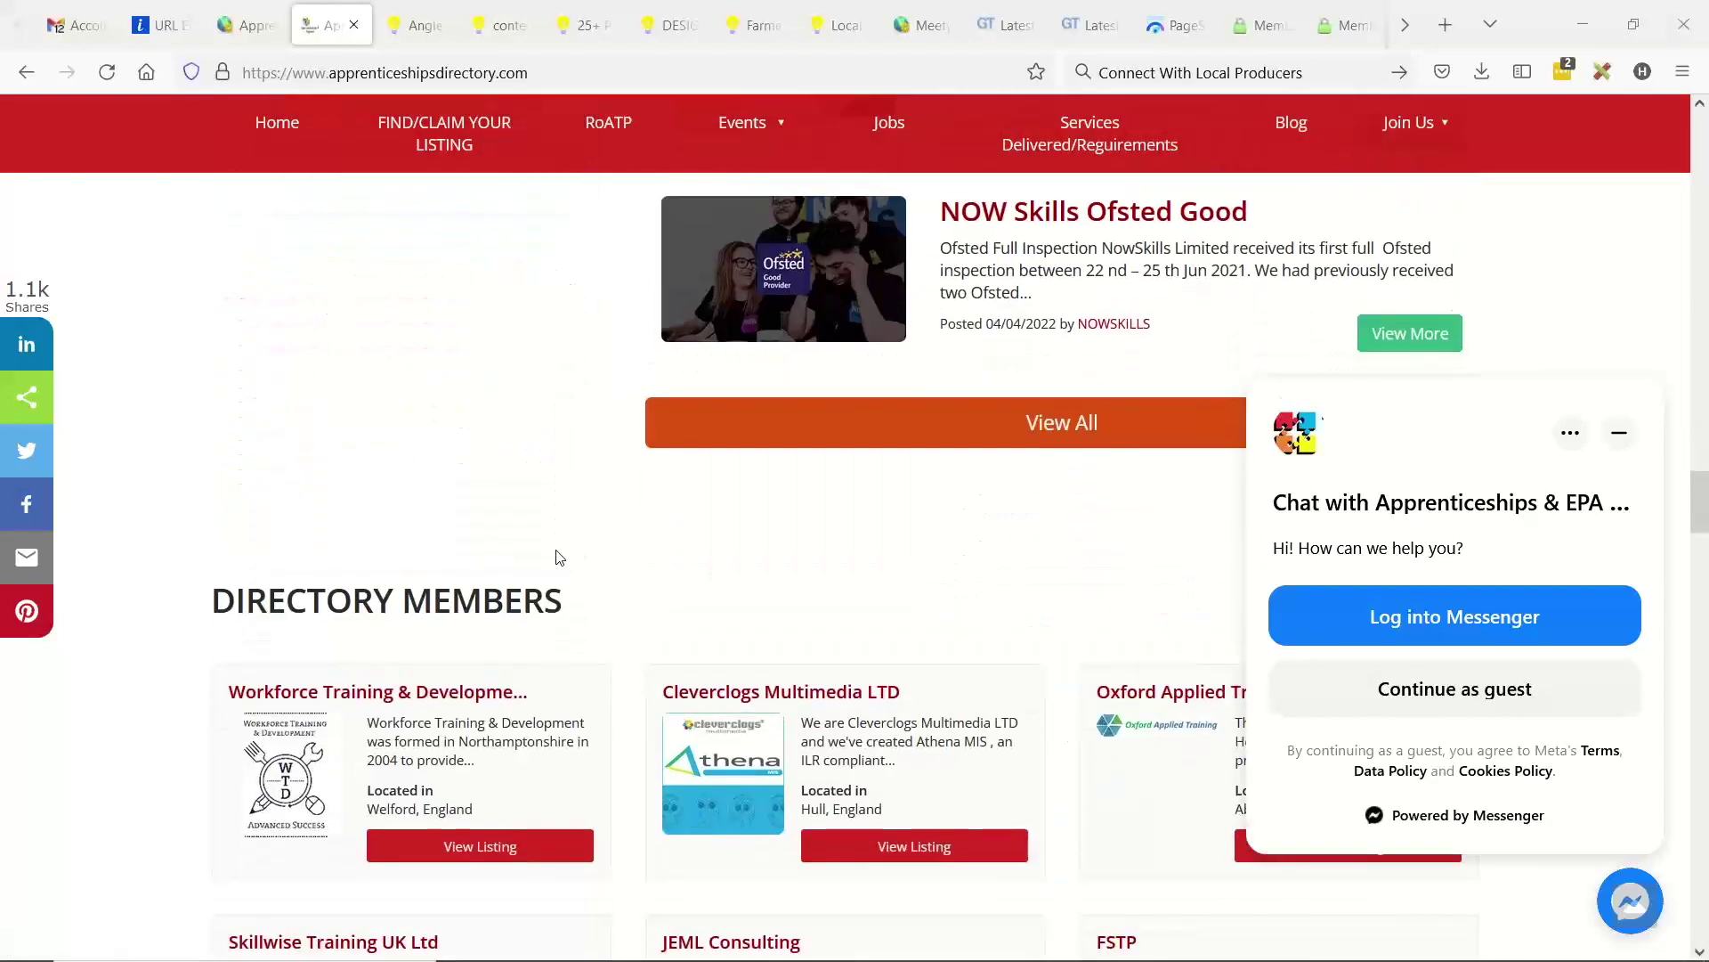
{"action": "scroll", "coordinate": [560, 555], "scroll_direction": "down", "scroll_amount": 10}
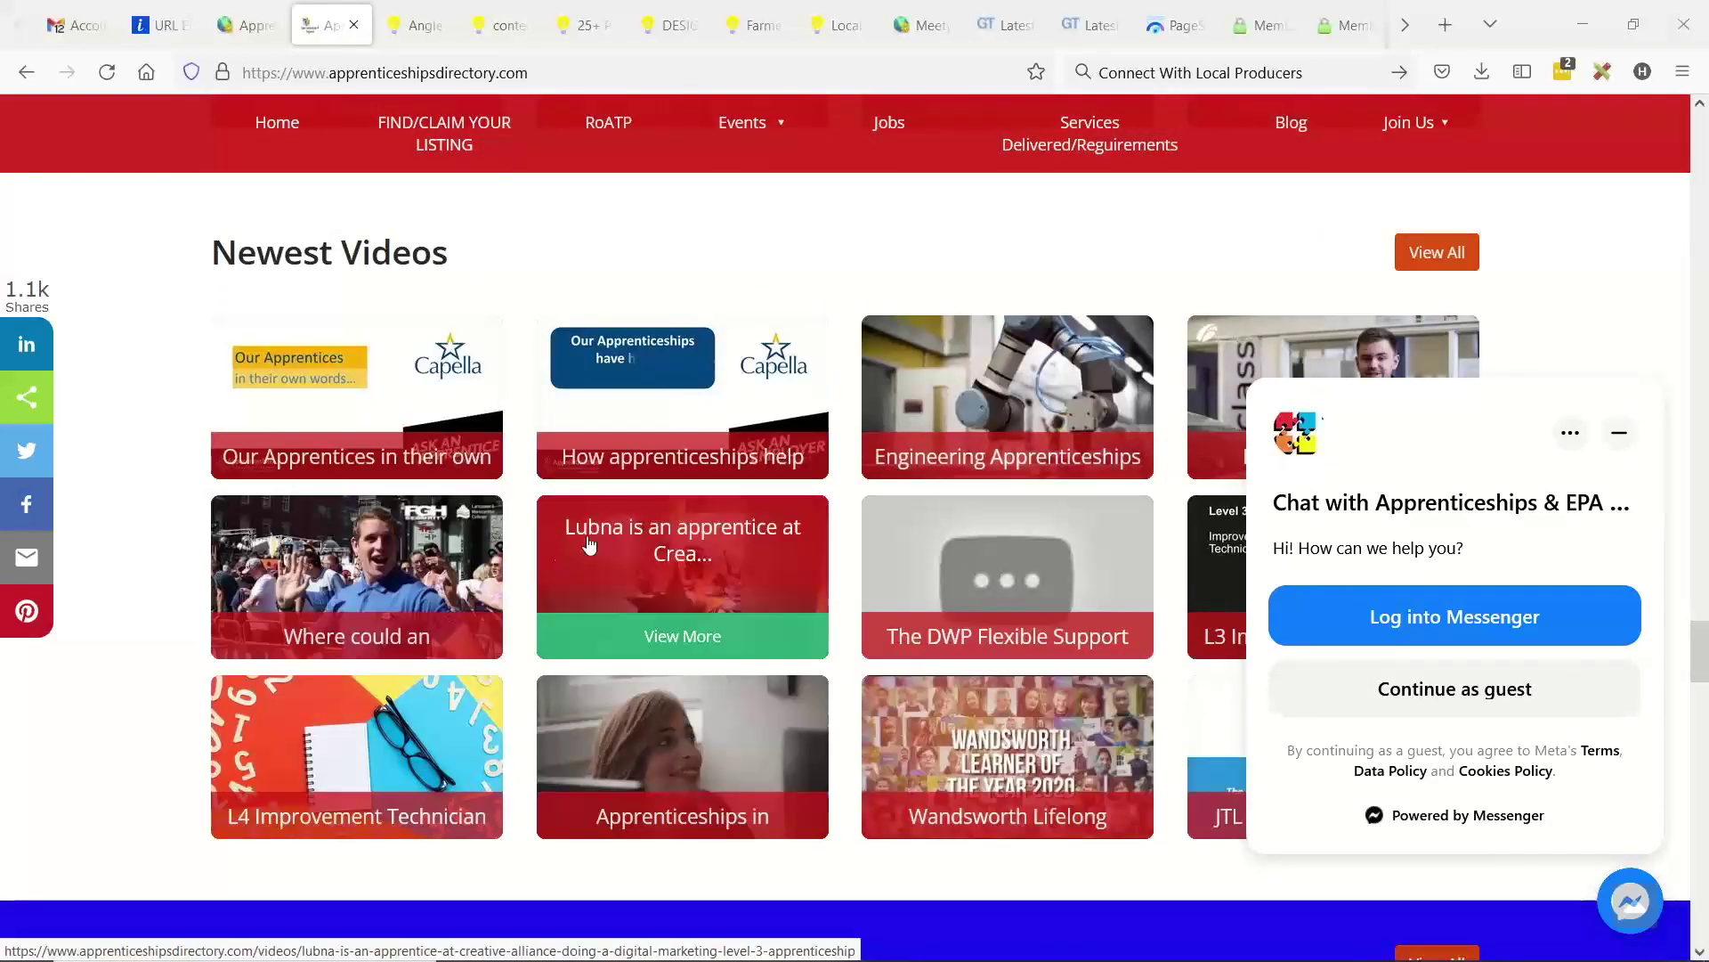
{"action": "scroll", "coordinate": [579, 550], "scroll_direction": "down", "scroll_amount": 3}
{"action": "scroll", "coordinate": [587, 546], "scroll_direction": "down", "scroll_amount": 20}
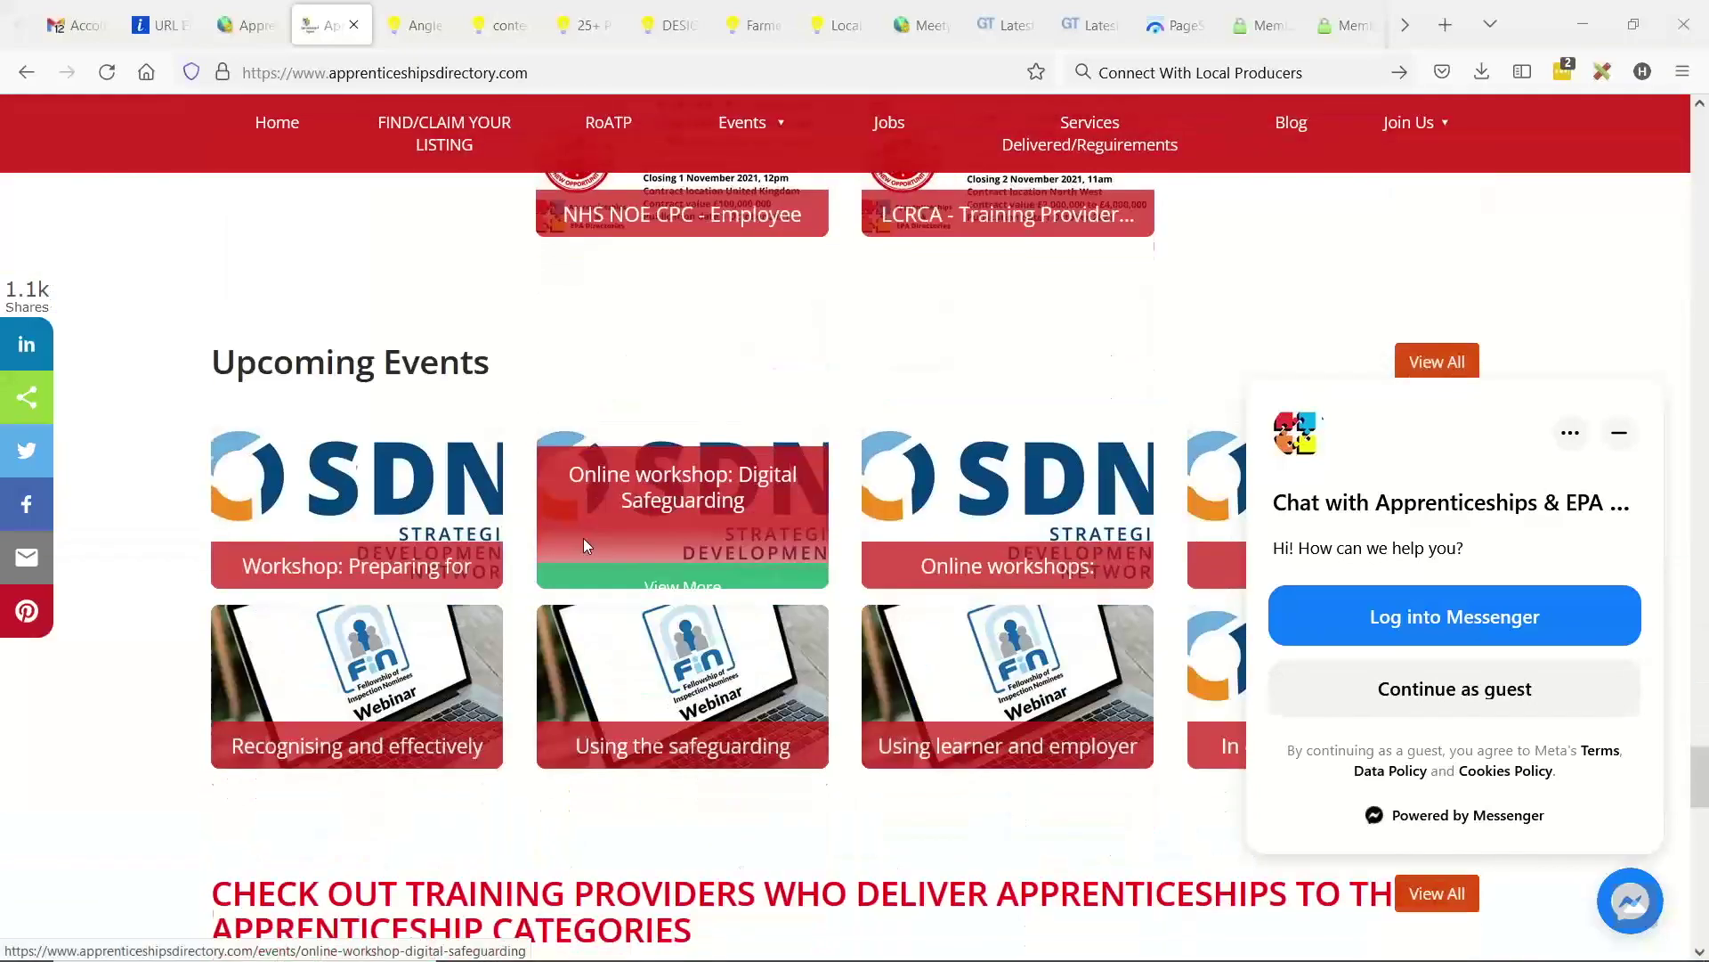
{"action": "scroll", "coordinate": [585, 539], "scroll_direction": "down", "scroll_amount": 7}
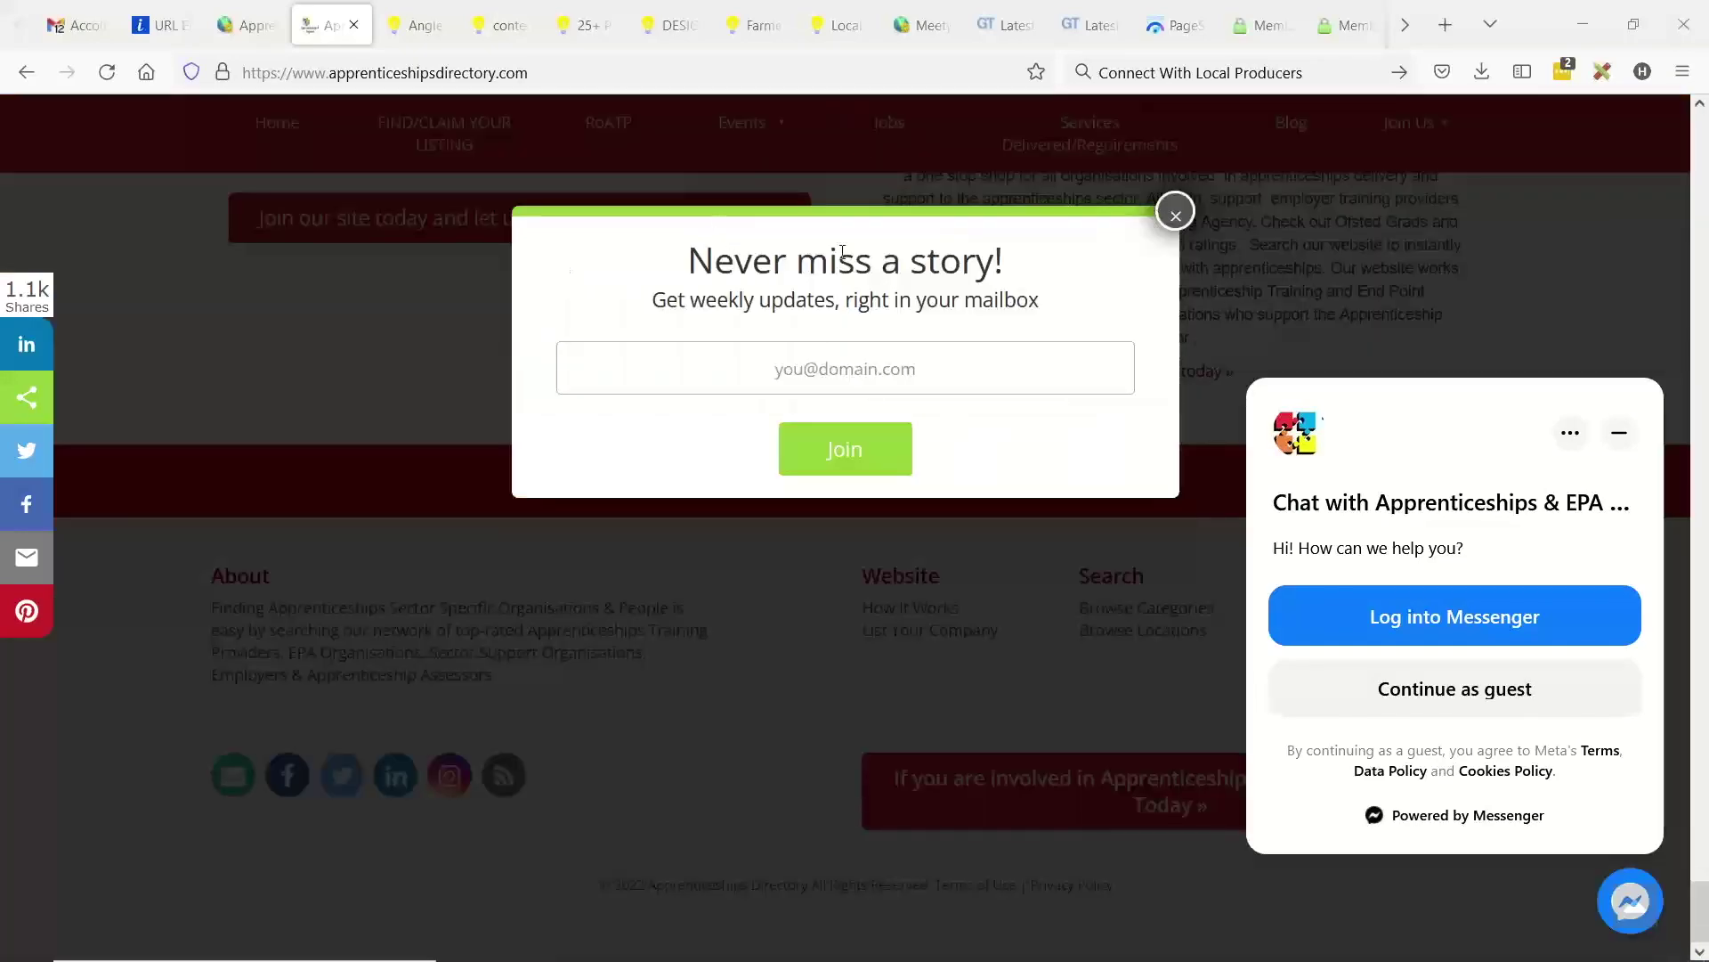
{"action": "left_click", "coordinate": [846, 370]}
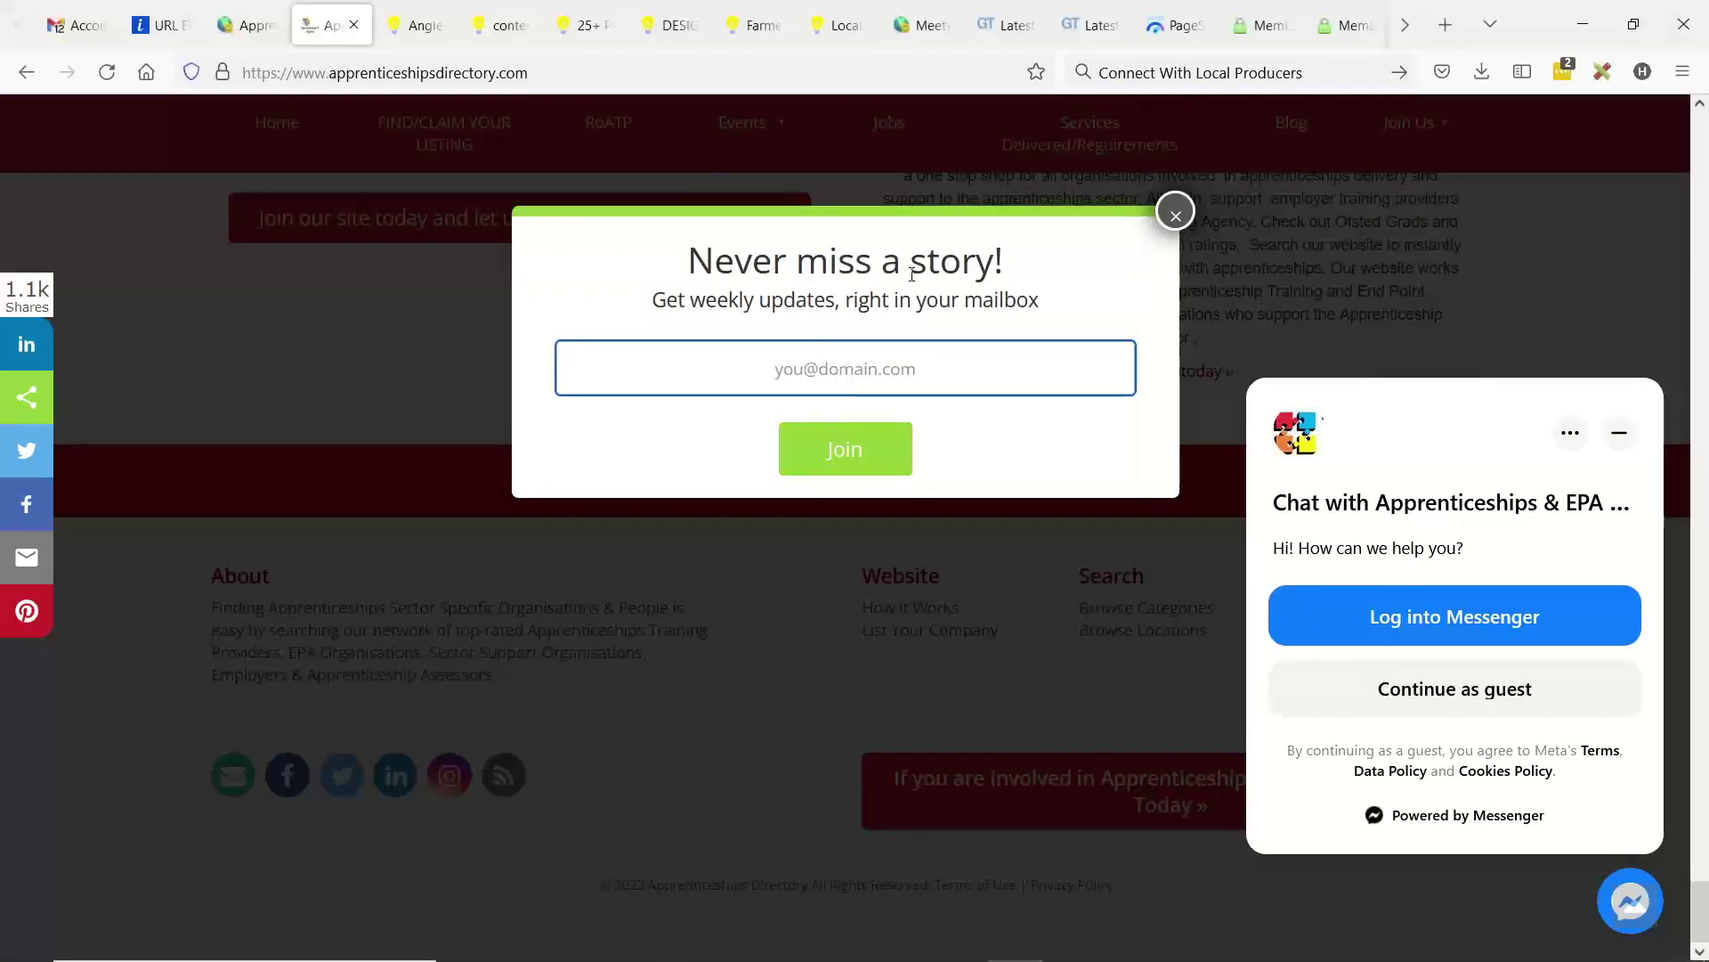
{"action": "left_click", "coordinate": [1176, 217]}
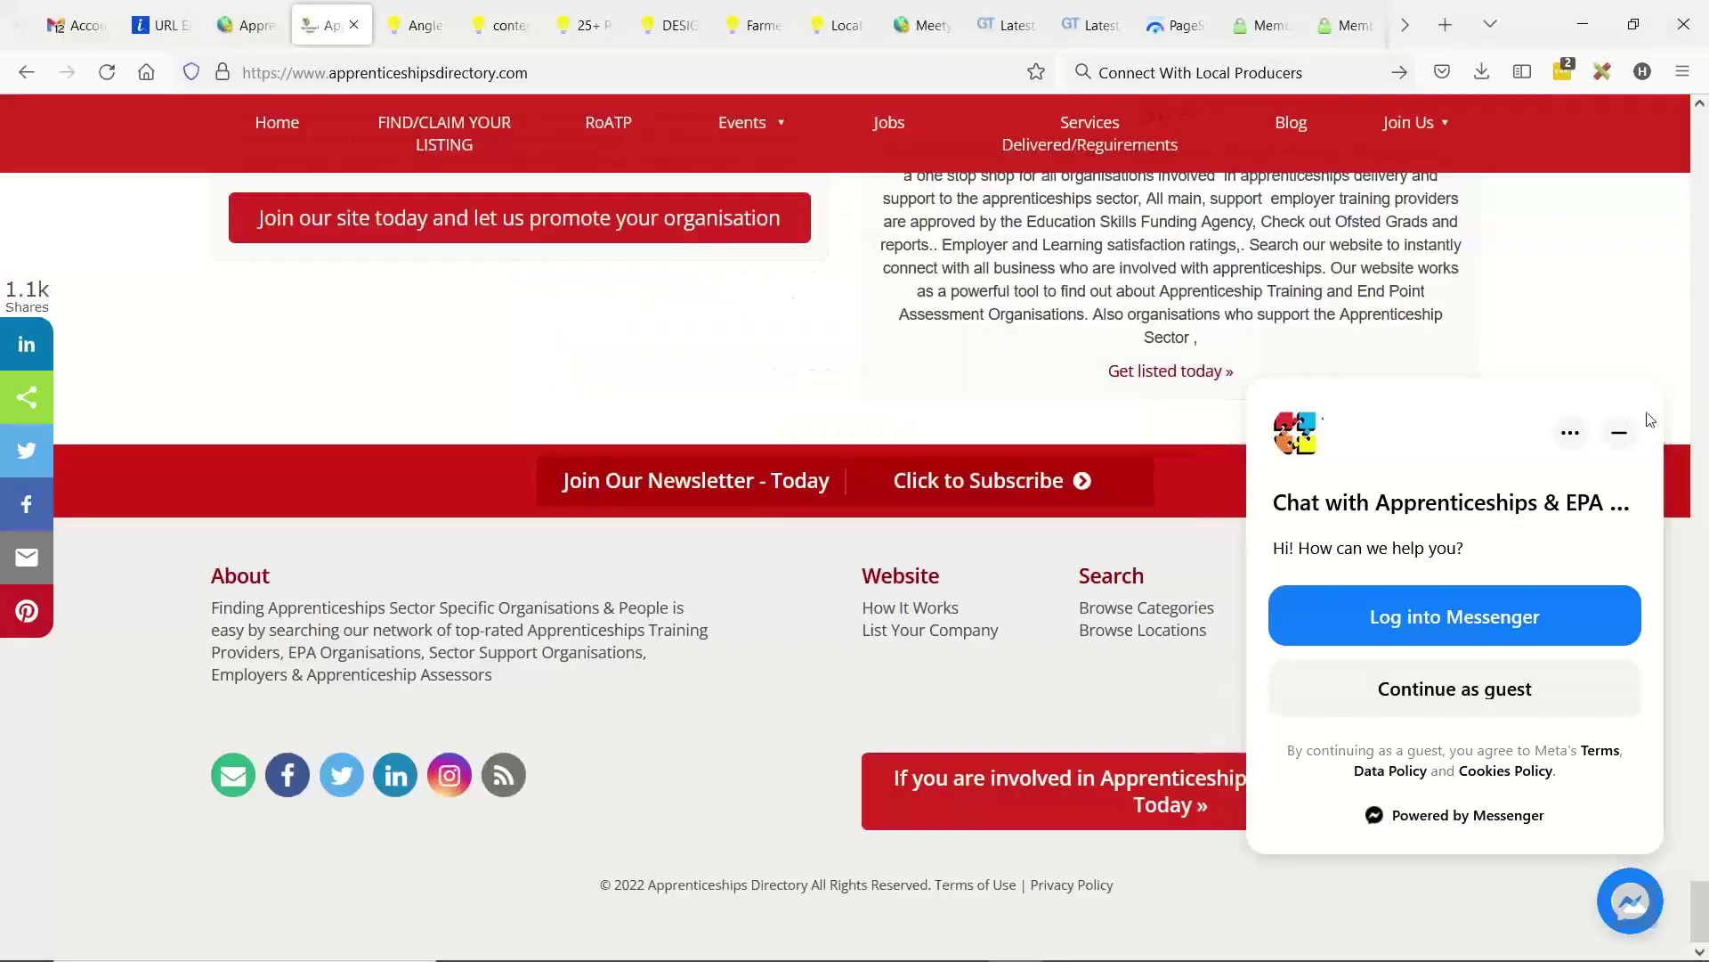
{"action": "left_click_drag", "start_coordinate": [922, 24], "coordinate": [418, 24]}
{"action": "left_click", "coordinate": [231, 27]}
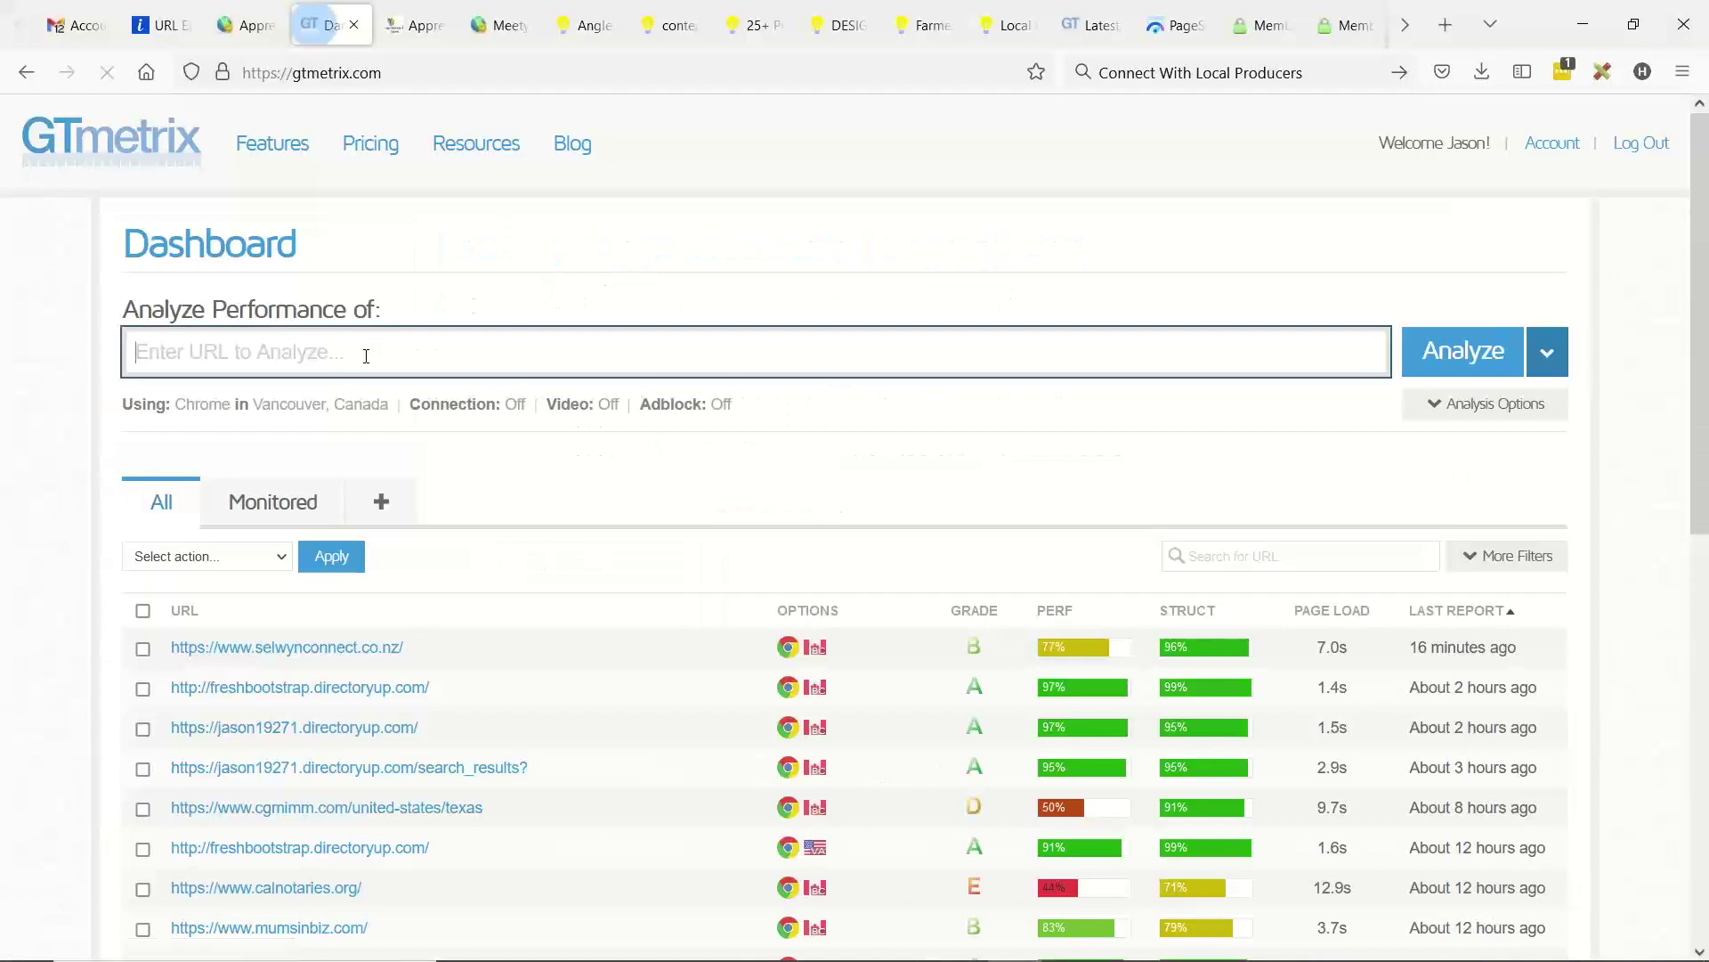
{"action": "type", "text": "apprenticeshipsdirectory"}
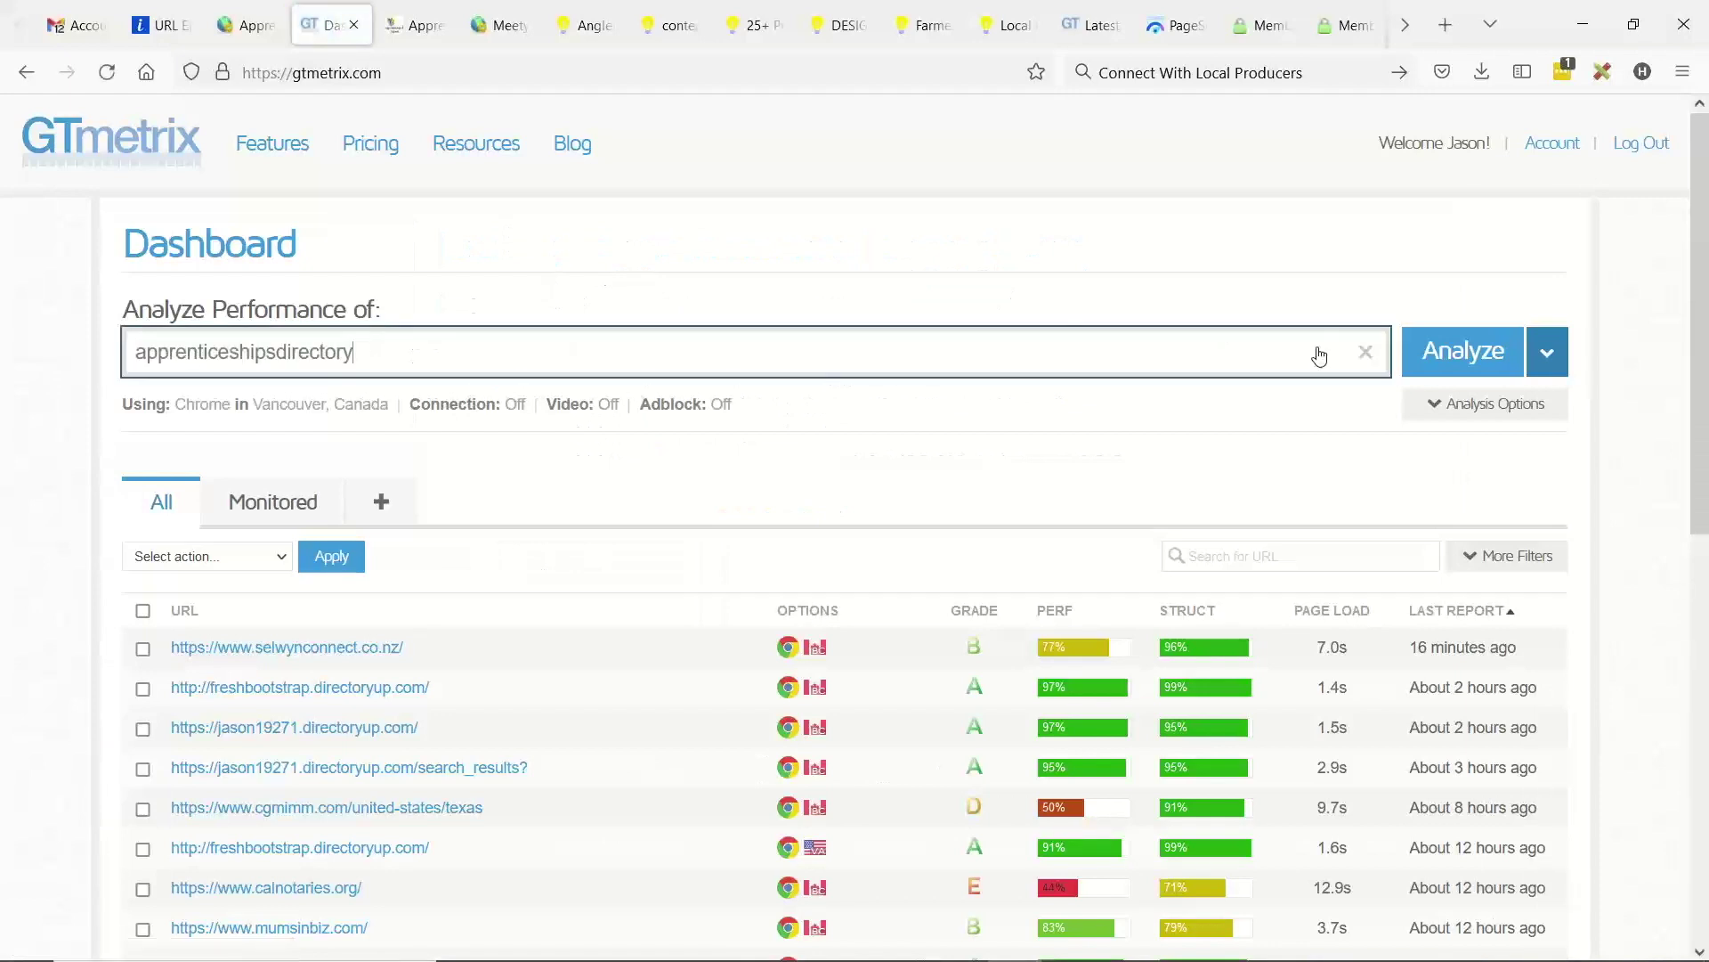
{"action": "left_click", "coordinate": [1466, 379]}
{"action": "key", "text": "ctrl+a"}
{"action": "type", "text": "https://www.apprenticeshipsdirectory.com/"}
{"action": "left_click", "coordinate": [1416, 335]}
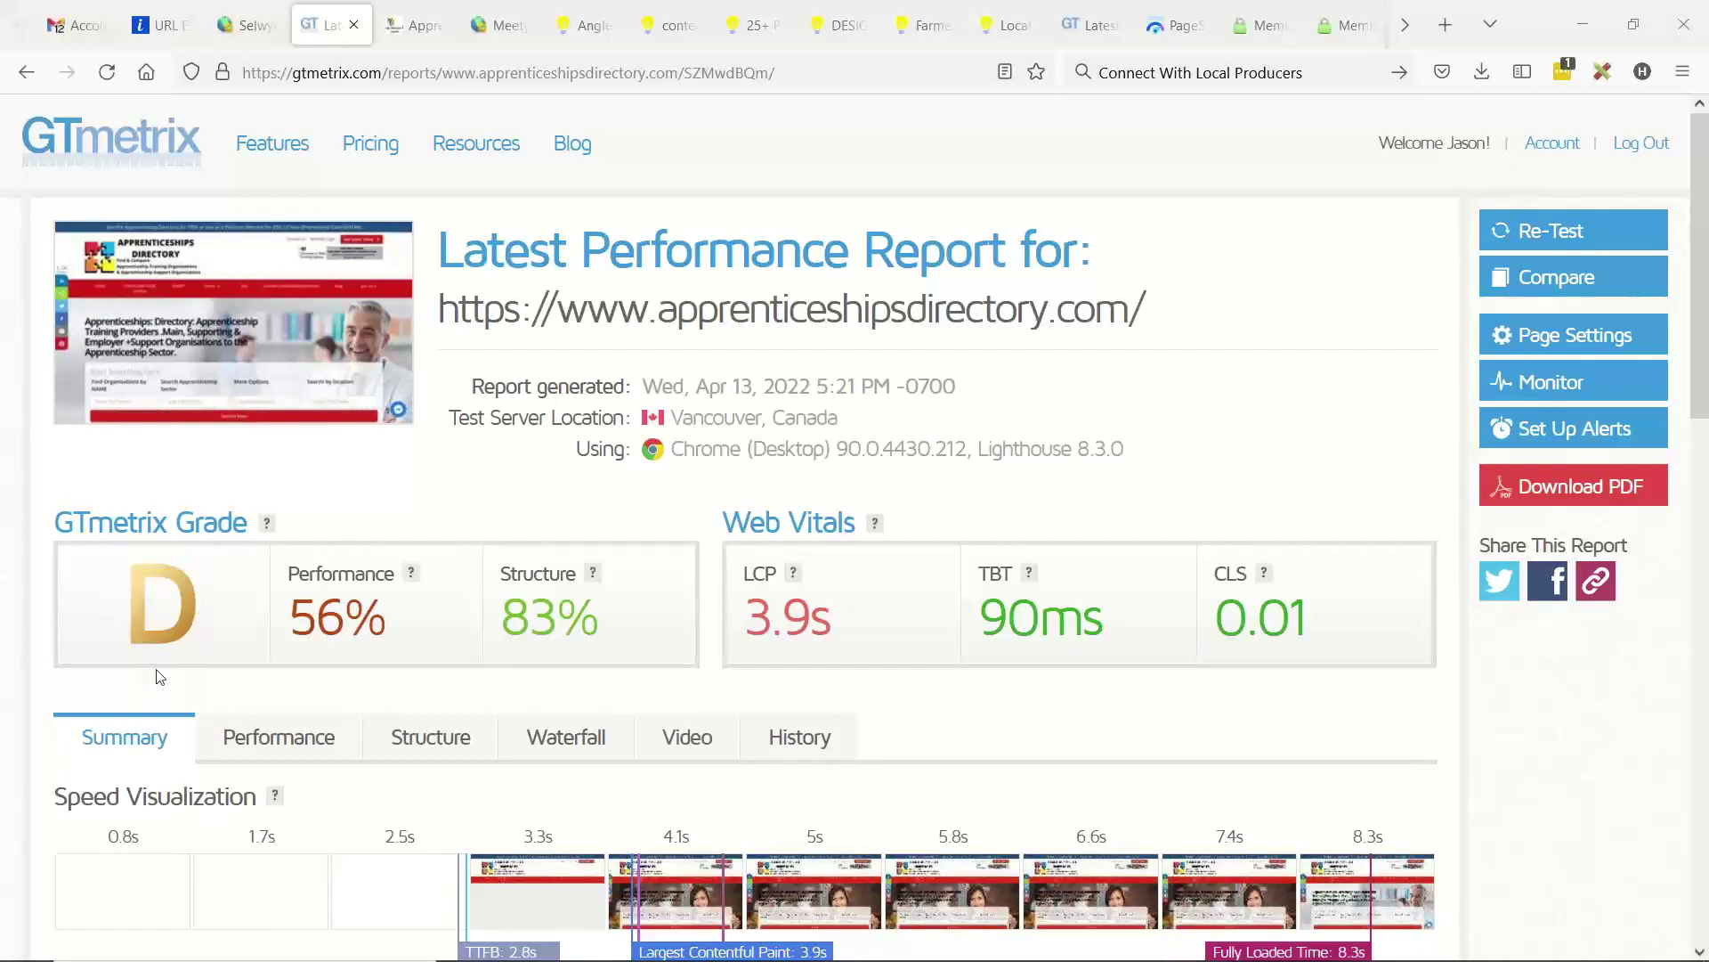
- Review the report's grade, Largest Contentful Paint and top issues, expanding the Use a Content Delivery Network (CDN) audit
{"action": "scroll", "coordinate": [698, 356], "scroll_direction": "down", "scroll_amount": 2}
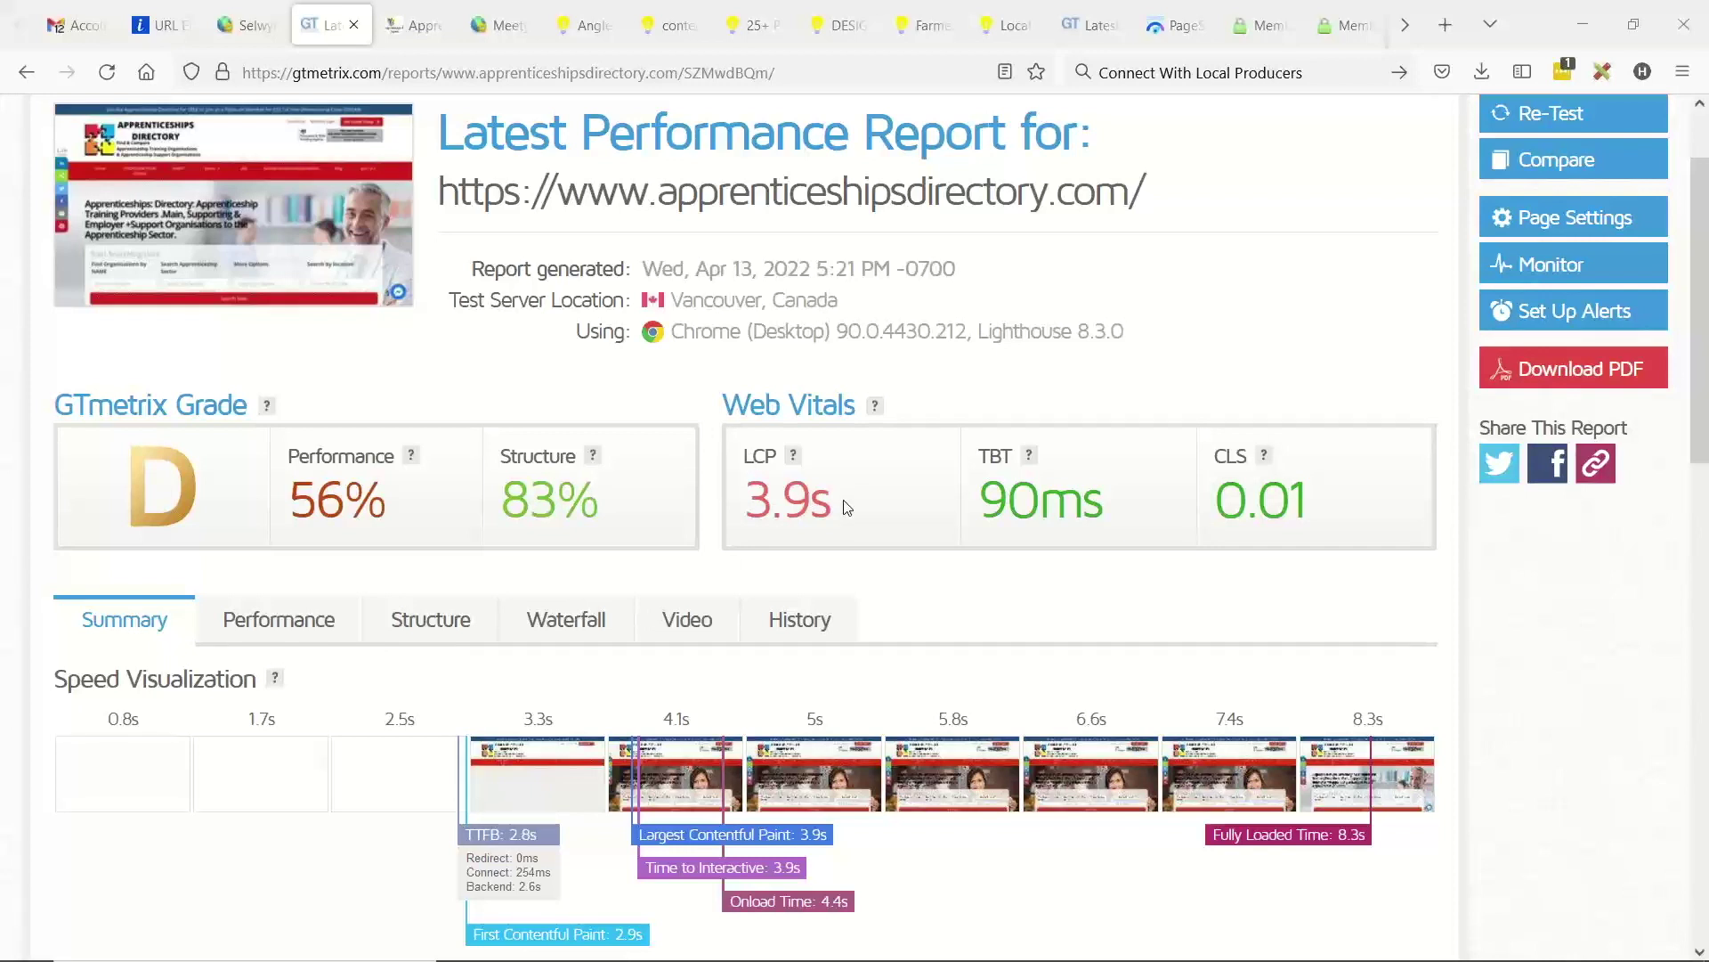
{"action": "left_click_drag", "start_coordinate": [812, 500], "coordinate": [759, 503]}
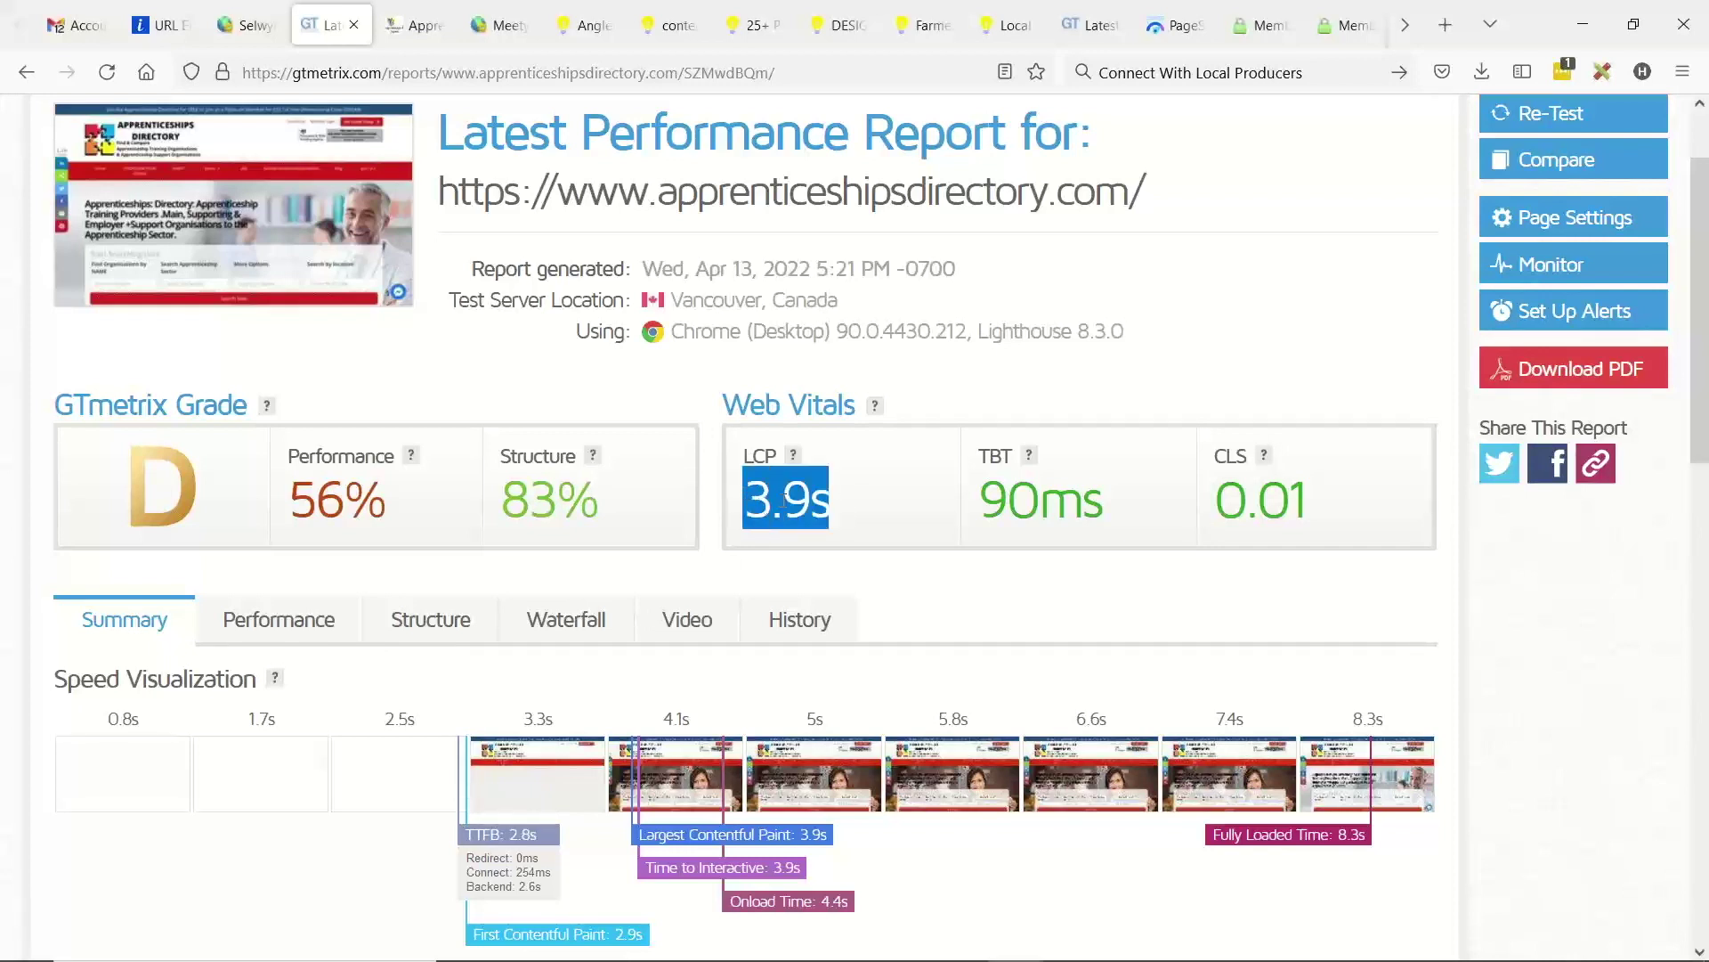
{"action": "scroll", "coordinate": [830, 371], "scroll_direction": "down", "scroll_amount": 2}
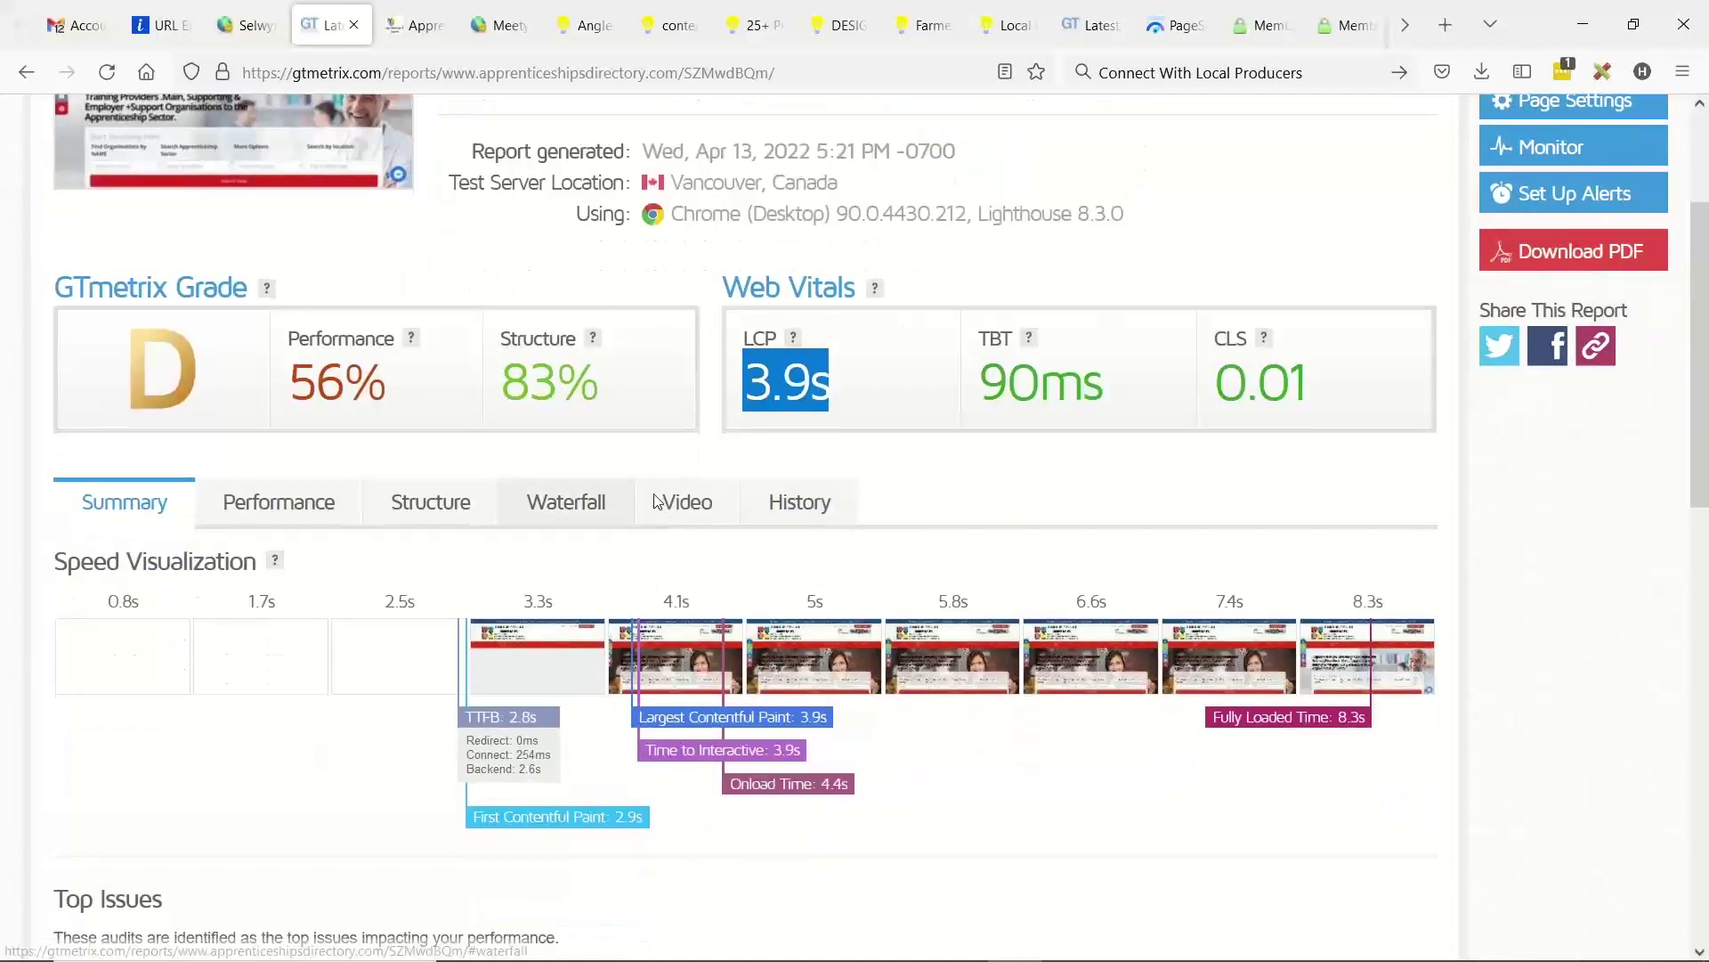
{"action": "scroll", "coordinate": [829, 370], "scroll_direction": "down", "scroll_amount": 10}
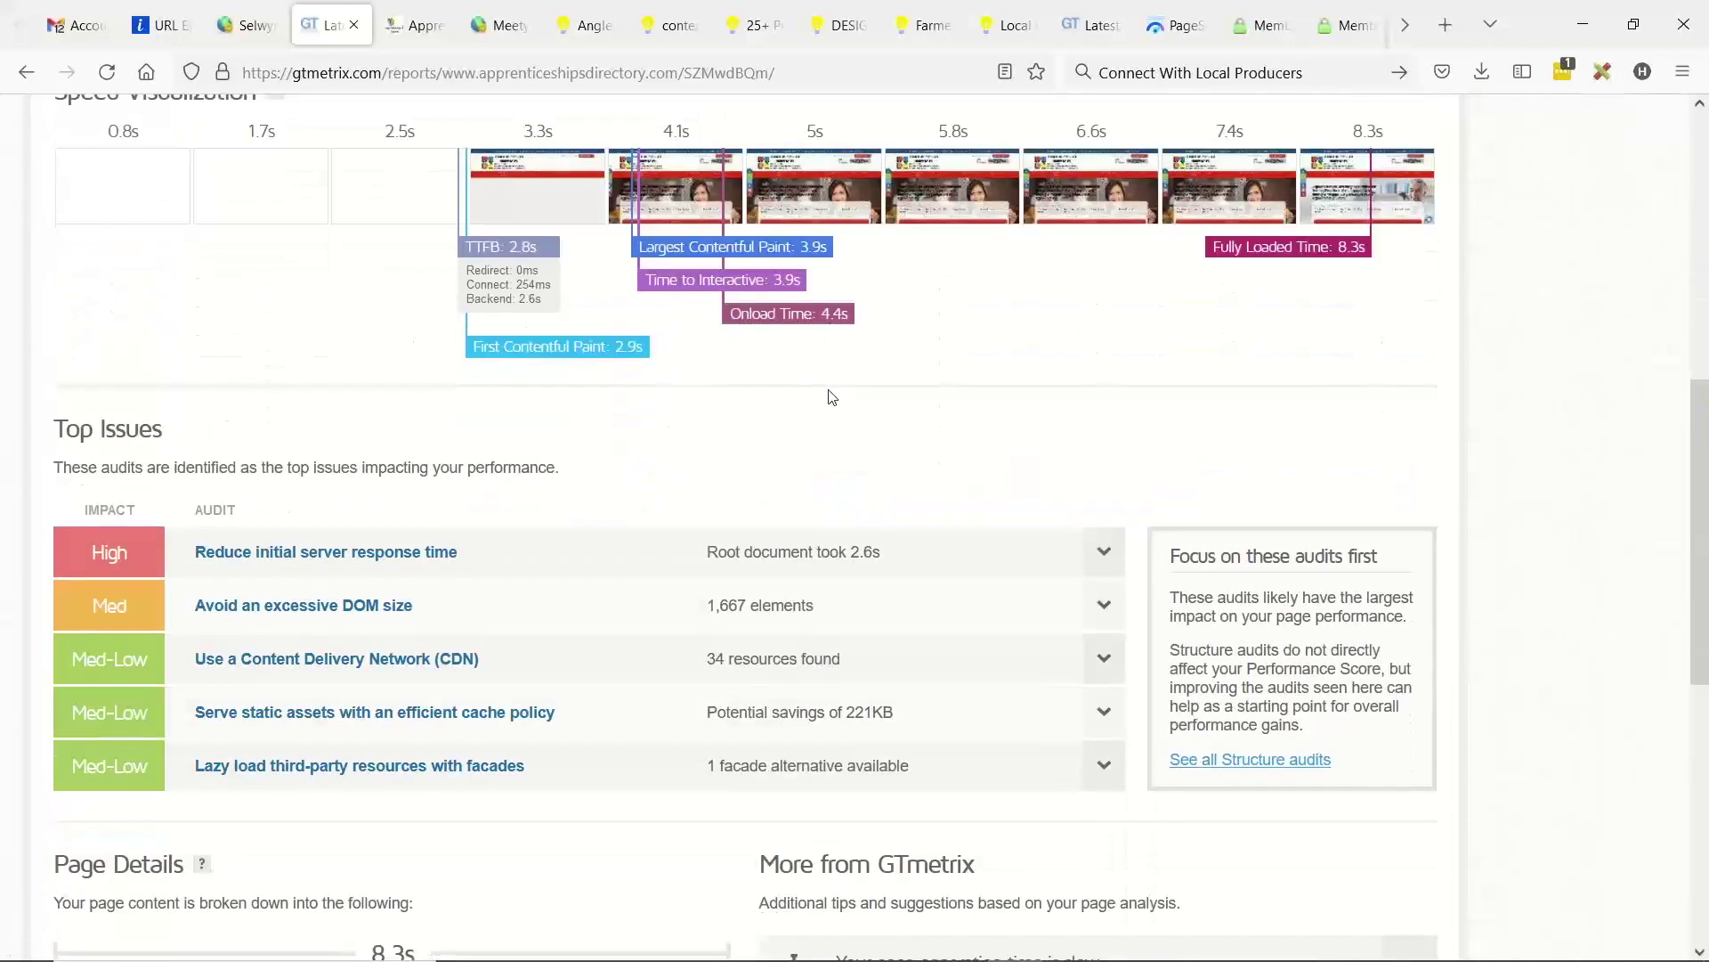
{"action": "left_click", "coordinate": [281, 545]}
{"action": "scroll", "coordinate": [423, 471], "scroll_direction": "down", "scroll_amount": 2}
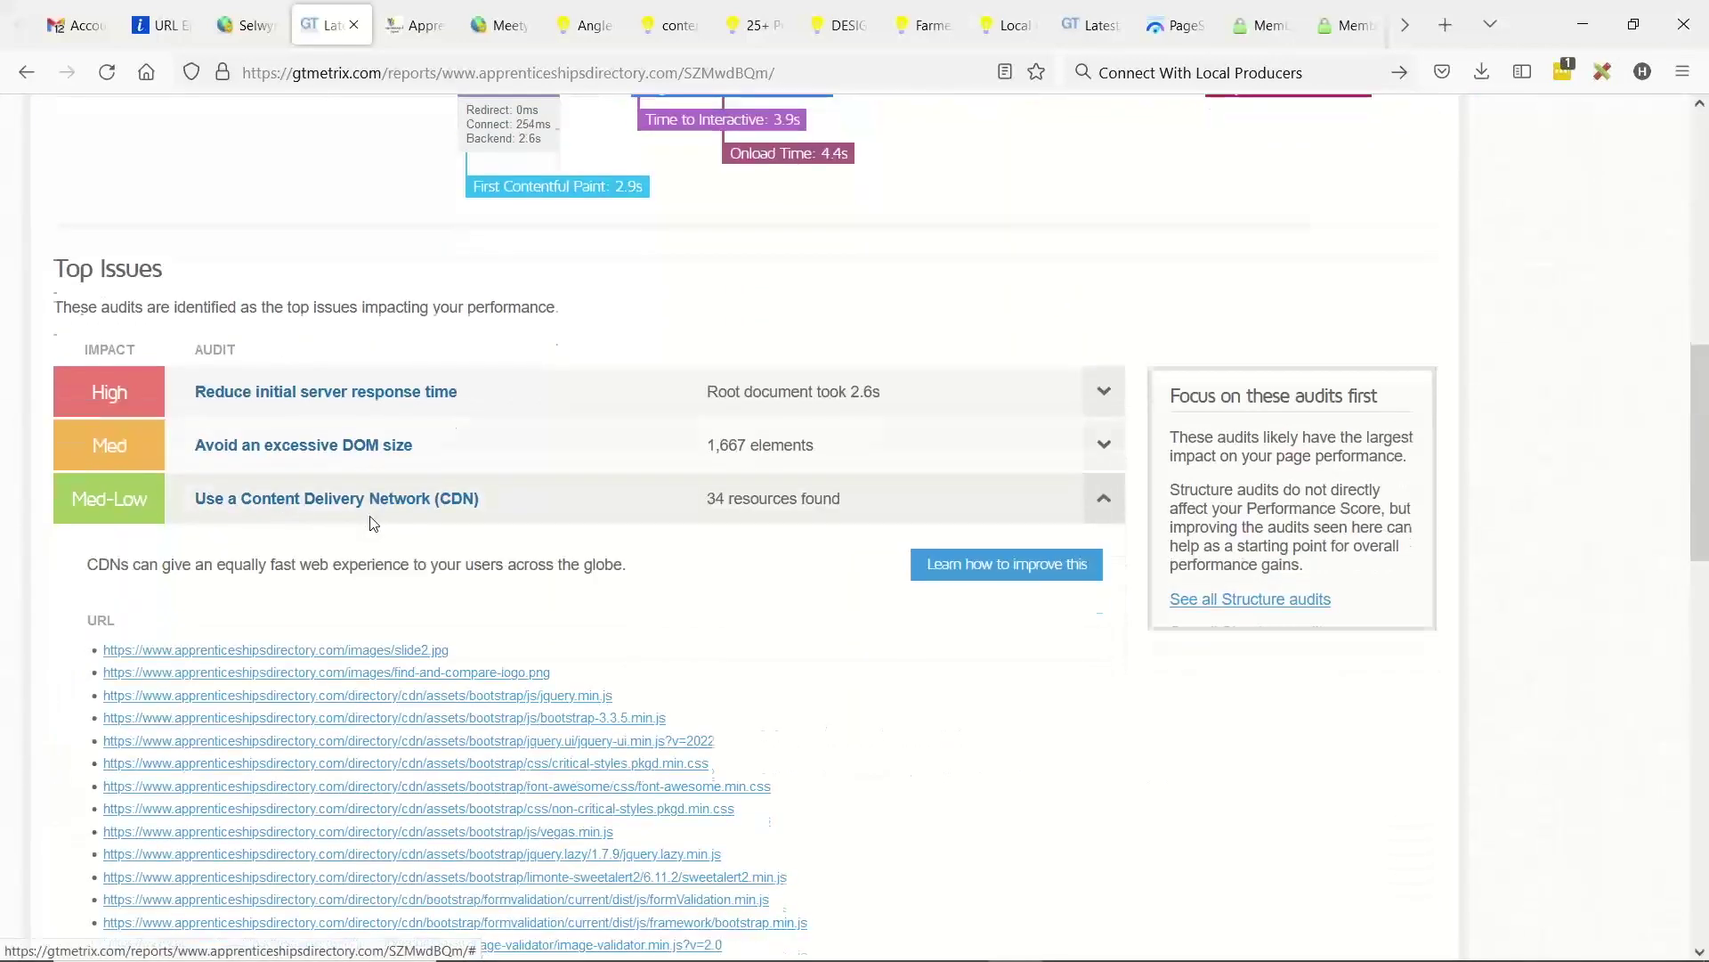
- Expand and examine the Avoid an excessive DOM size and Reduce initial server response time audits, then review the Speed Visualization timeline
{"action": "scroll", "coordinate": [436, 477], "scroll_direction": "down", "scroll_amount": 2}
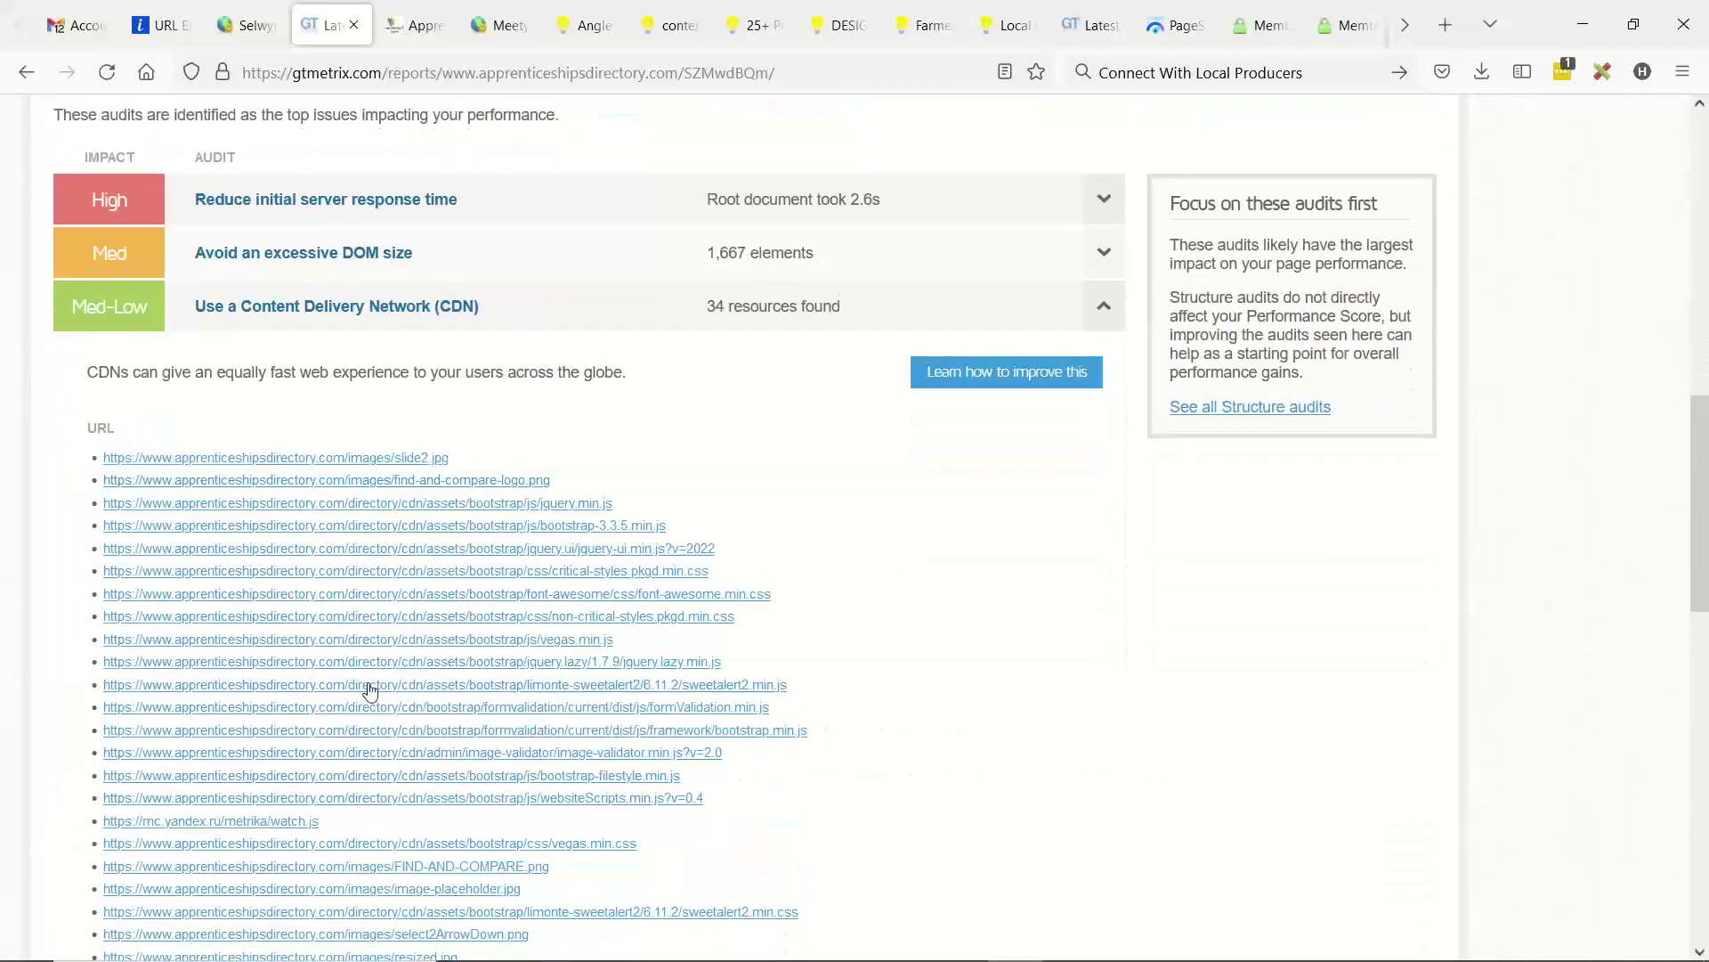
{"action": "left_click", "coordinate": [355, 255]}
{"action": "left_click", "coordinate": [332, 202]}
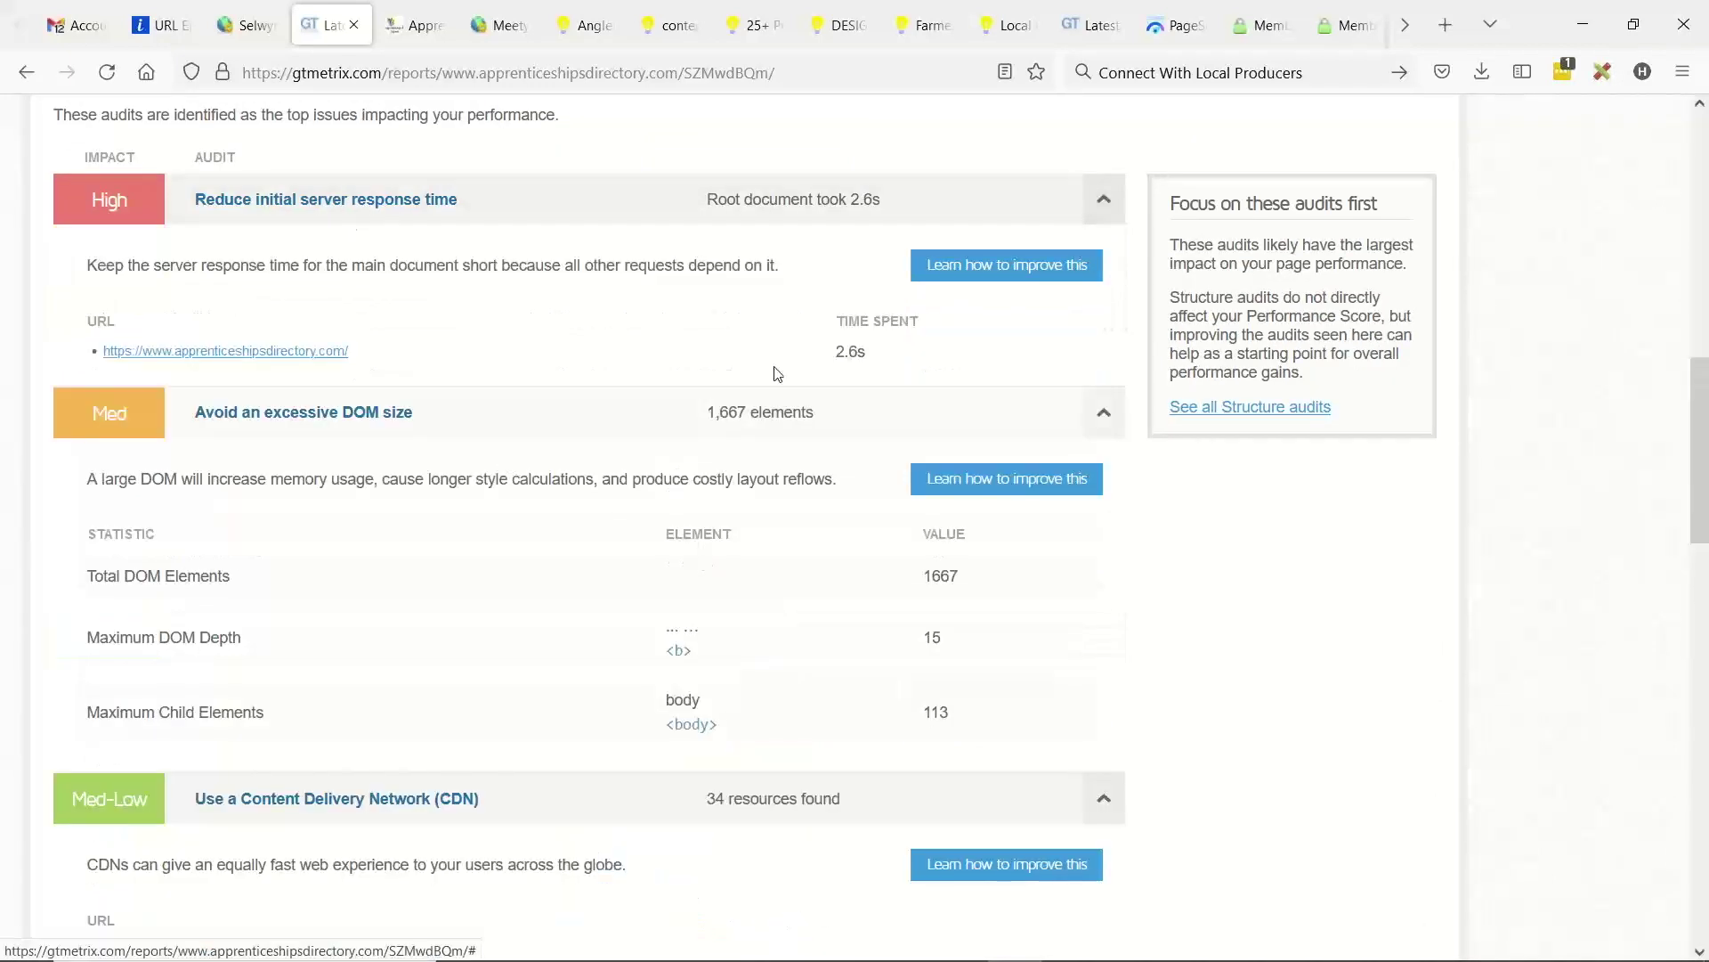
{"action": "left_click_drag", "start_coordinate": [876, 353], "coordinate": [818, 353]}
{"action": "left_click", "coordinate": [868, 361]}
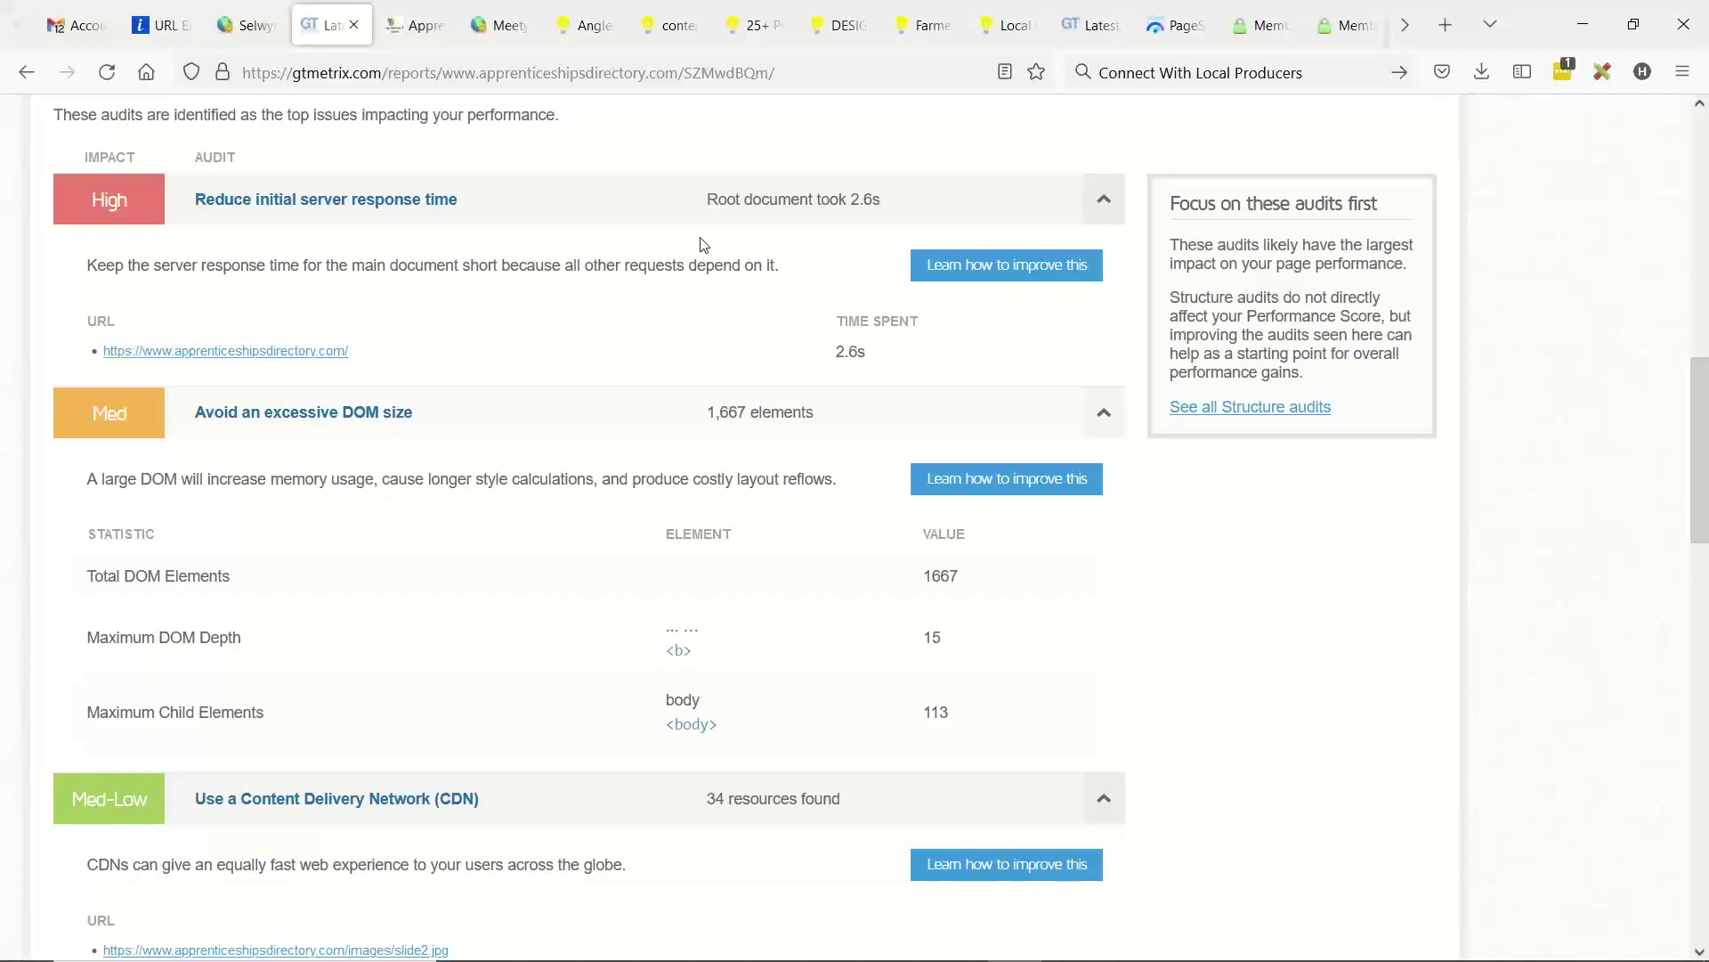
{"action": "scroll", "coordinate": [414, 512], "scroll_direction": "down", "scroll_amount": 1}
{"action": "scroll", "coordinate": [465, 481], "scroll_direction": "up", "scroll_amount": 7}
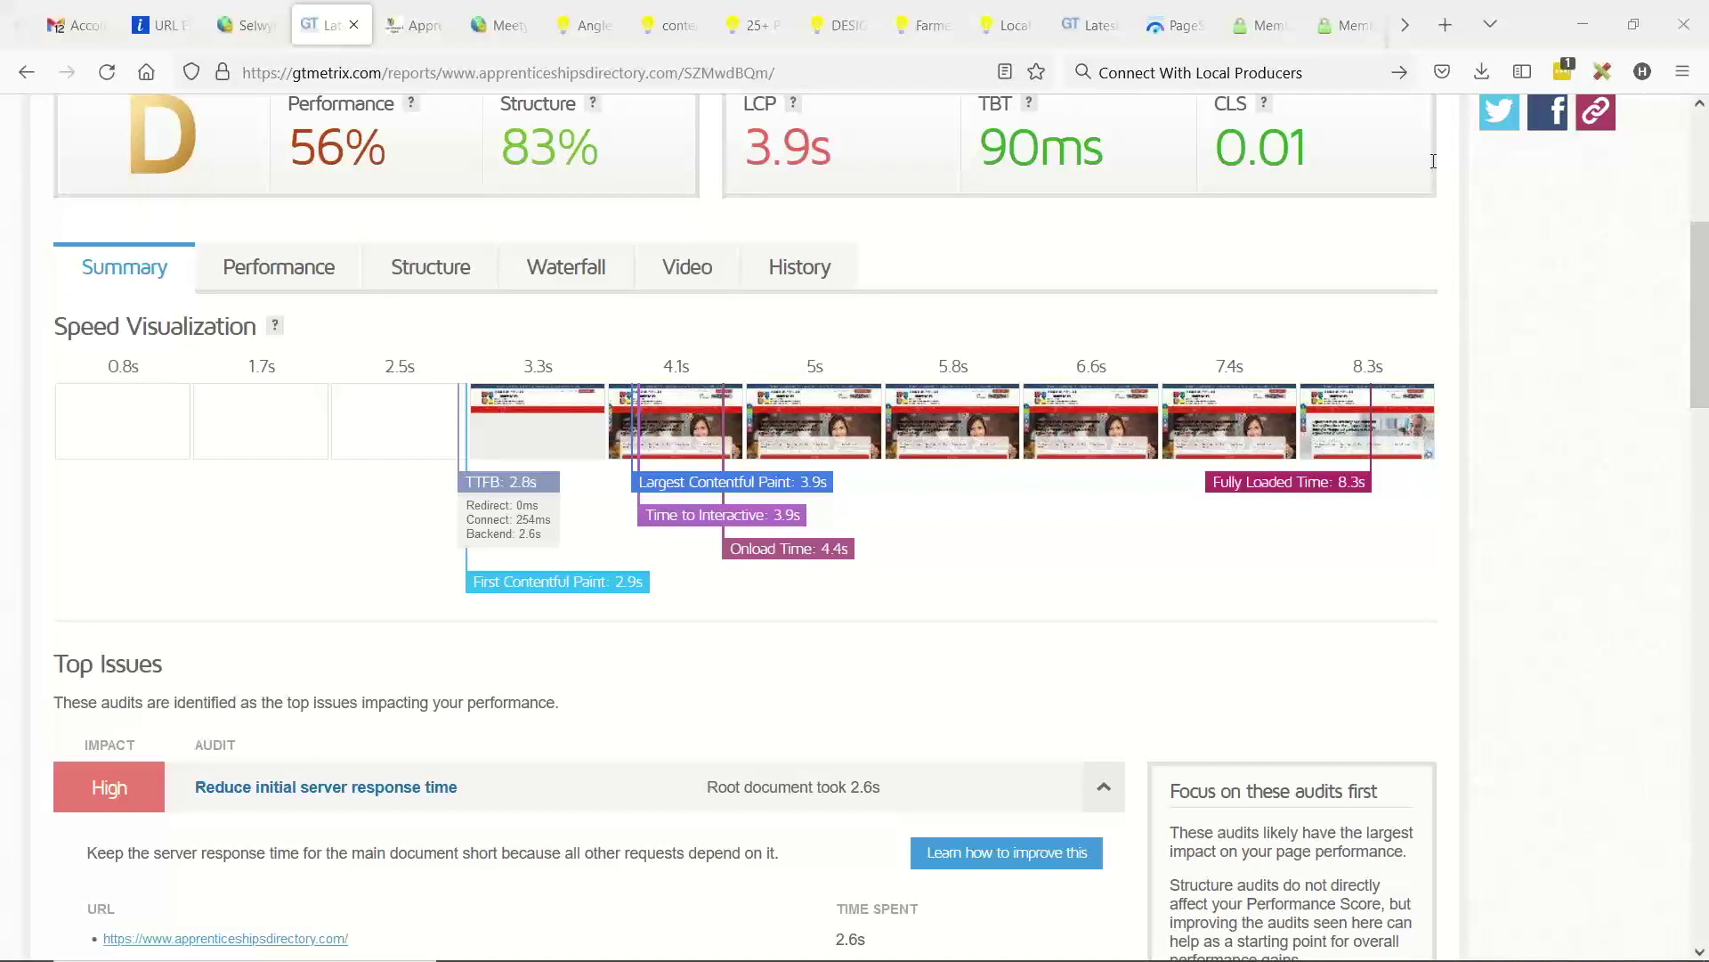
- Filter Apprenticeships Directory's Advanced Settings in the Brilliant Directories admin by "optimizatio" and turn on Enable Resource Delivery Via CDN
{"action": "key", "text": "ctrl+shift+Tab"}
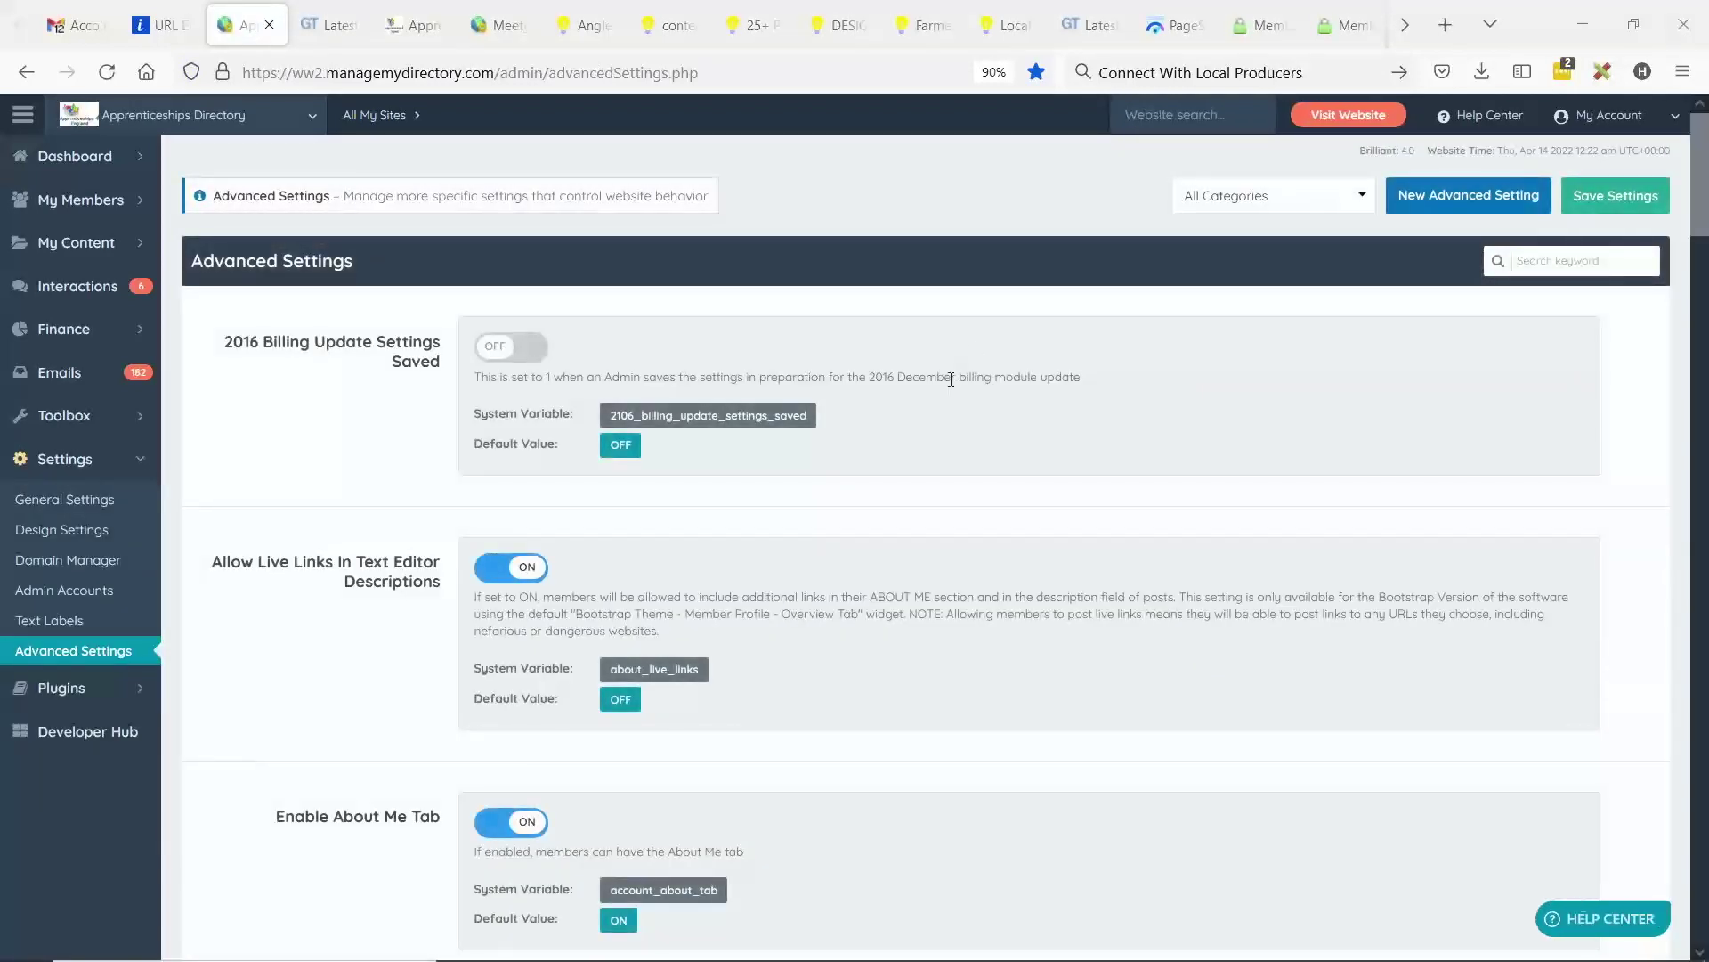
{"action": "left_click", "coordinate": [1535, 253]}
{"action": "type", "text": "optimizatio"}
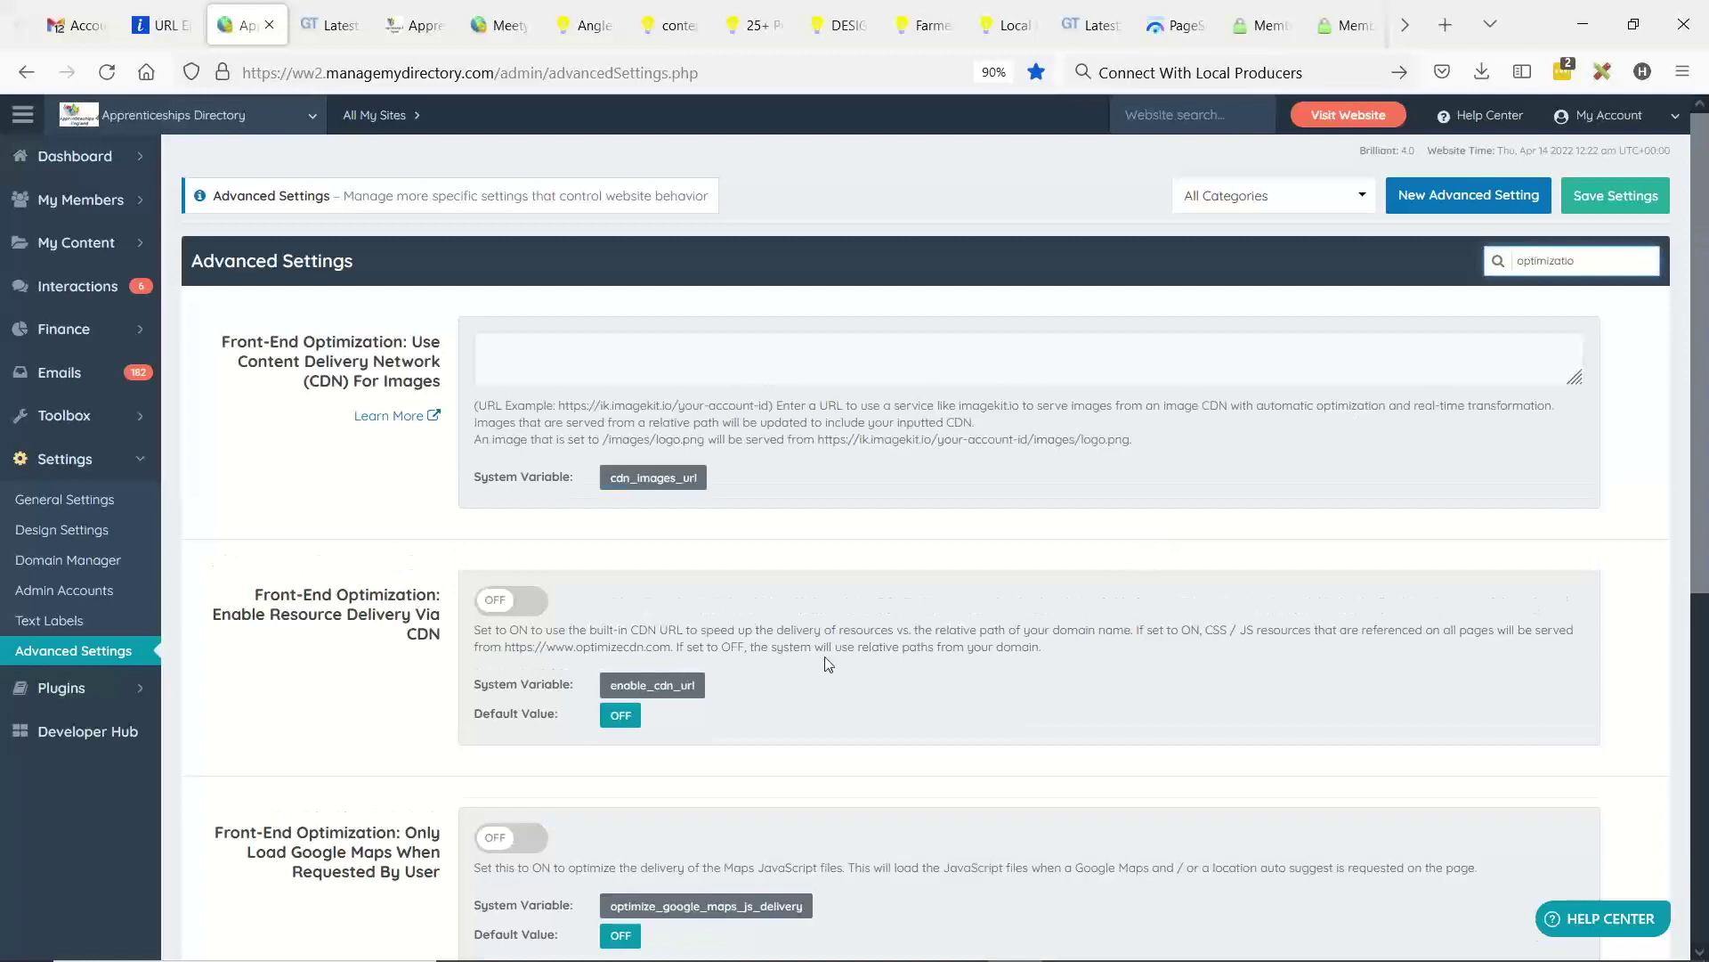
{"action": "scroll", "coordinate": [852, 674], "scroll_direction": "down", "scroll_amount": 2}
{"action": "left_click", "coordinate": [503, 503]}
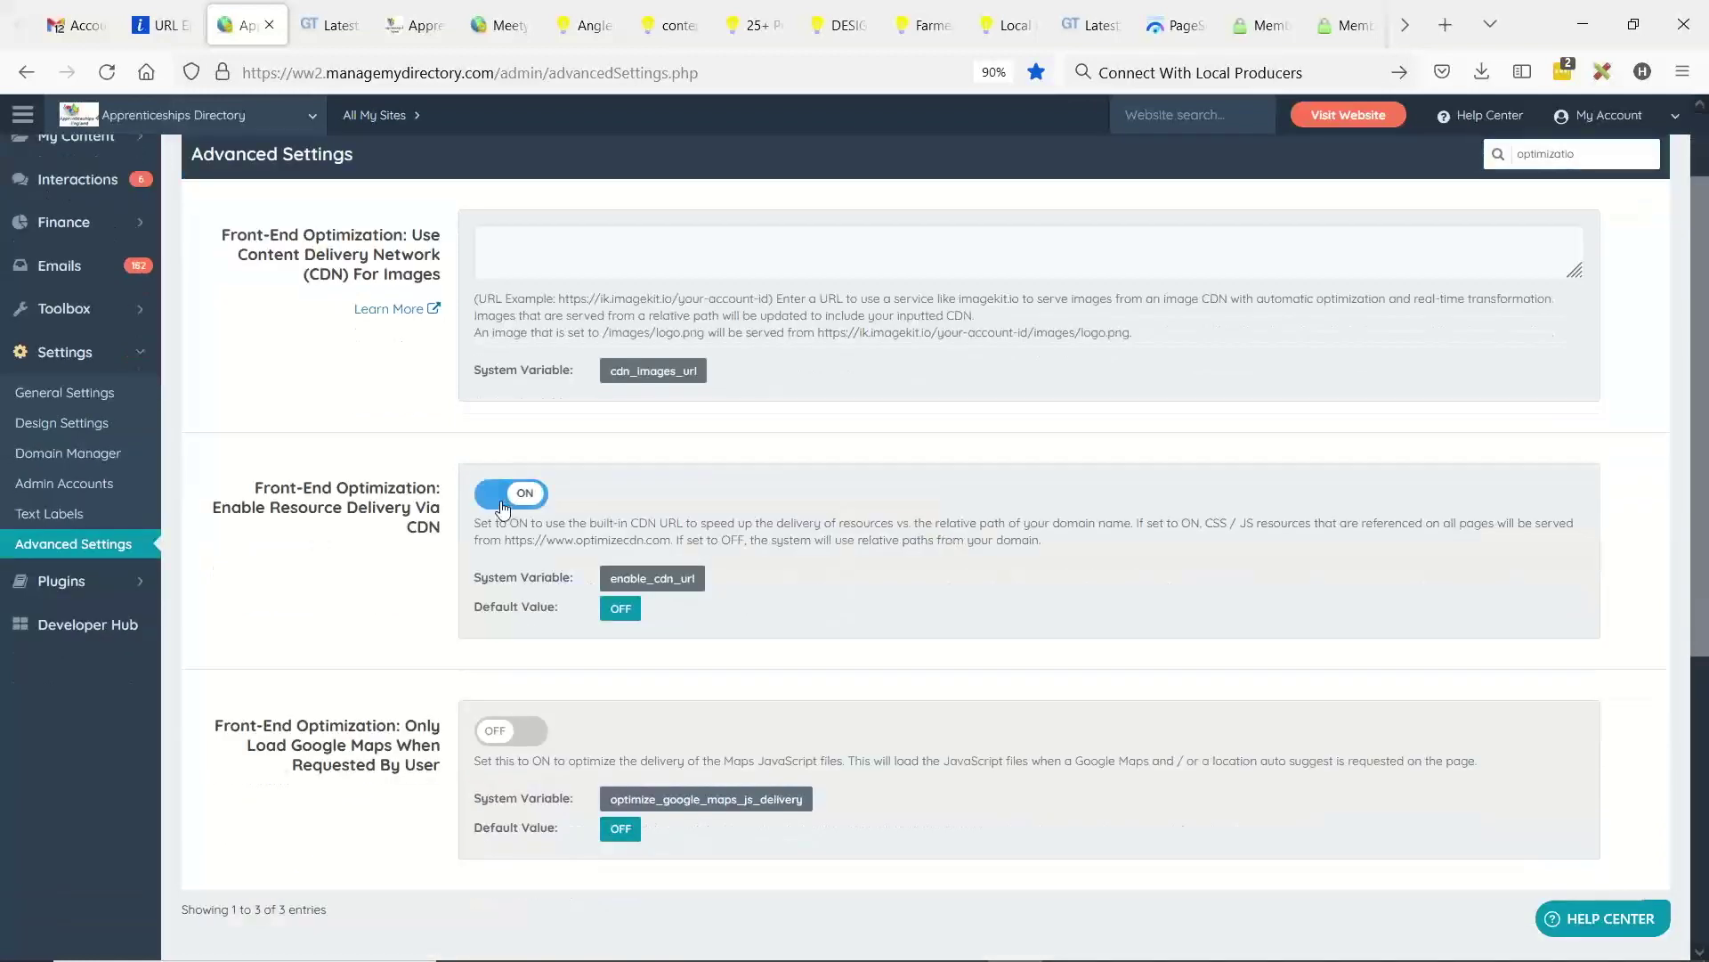
- Try to turn on Only Load Google Maps When Requested By User and examine which customized widget its warning names
{"action": "scroll", "coordinate": [369, 639], "scroll_direction": "down", "scroll_amount": 2}
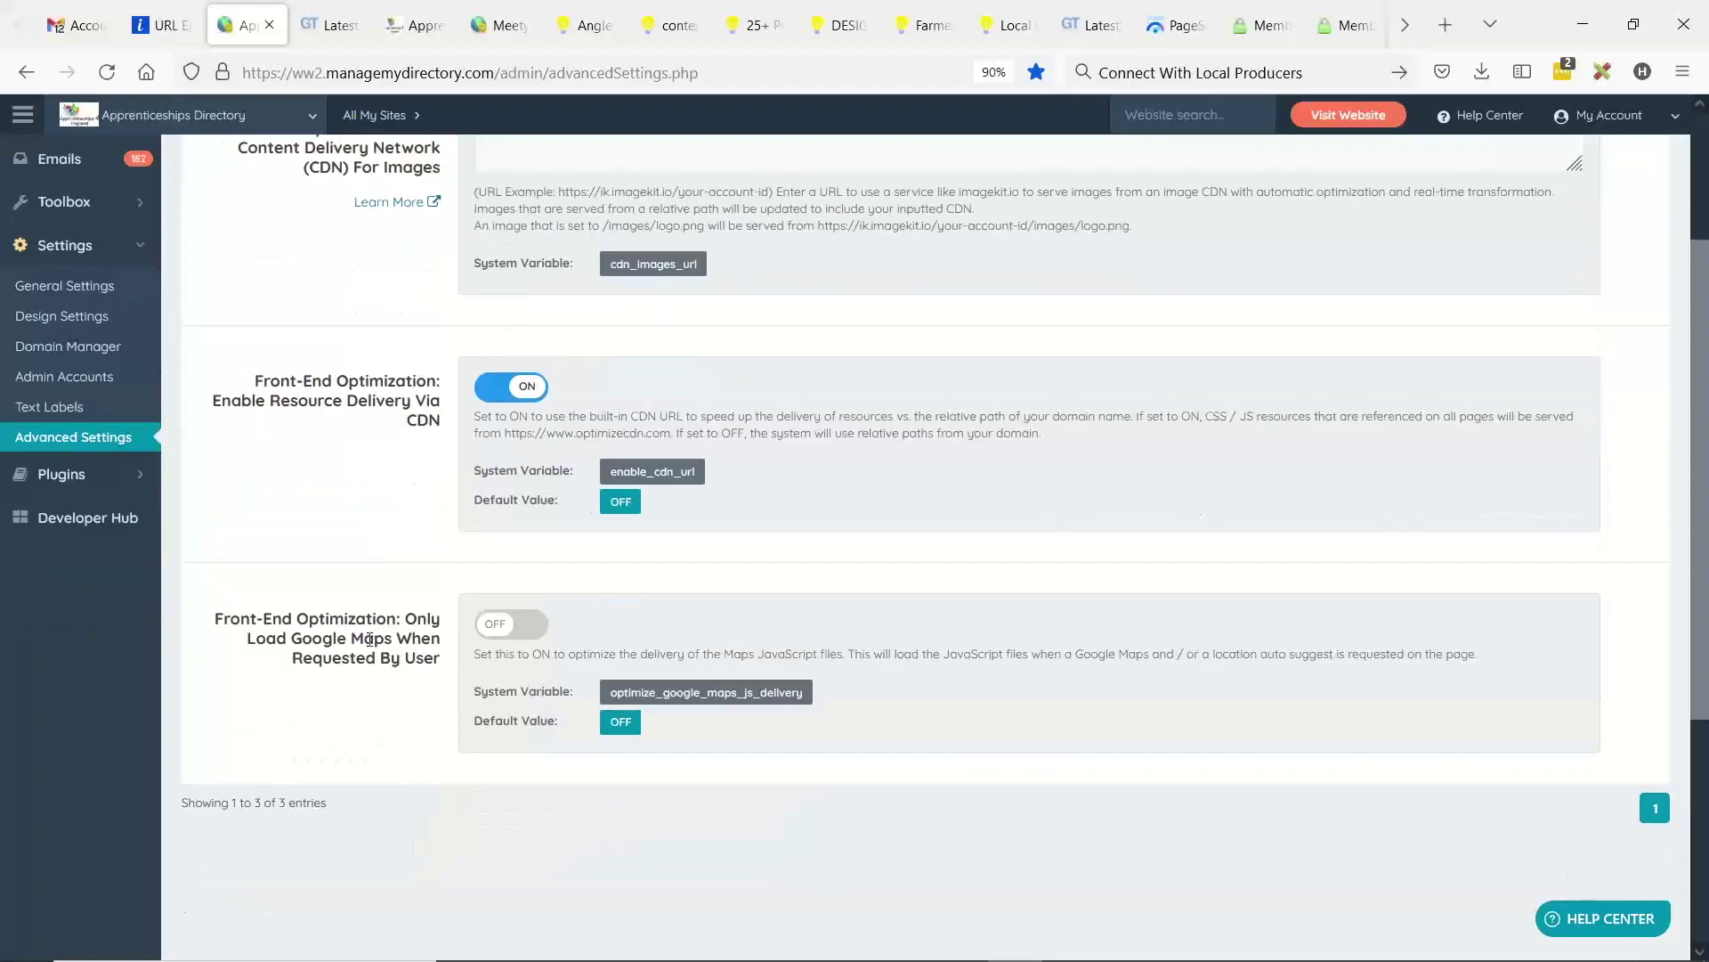
{"action": "left_click", "coordinate": [511, 626]}
{"action": "left_click", "coordinate": [865, 632]}
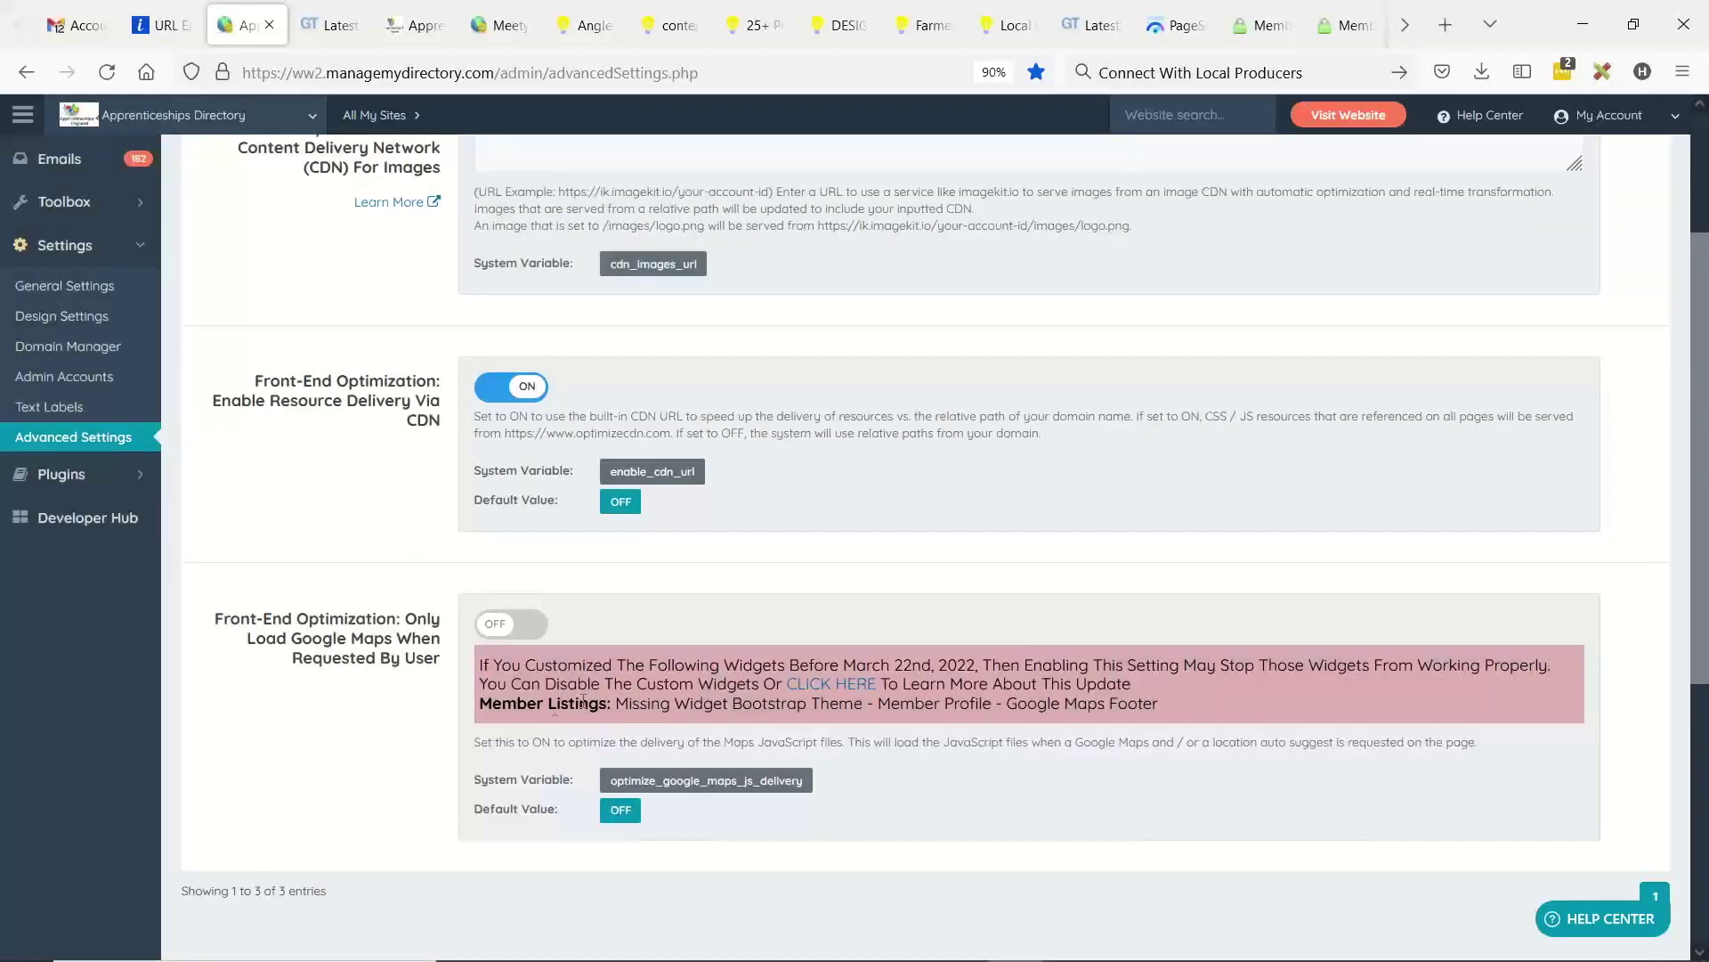
{"action": "left_click_drag", "start_coordinate": [629, 702], "coordinate": [761, 702]}
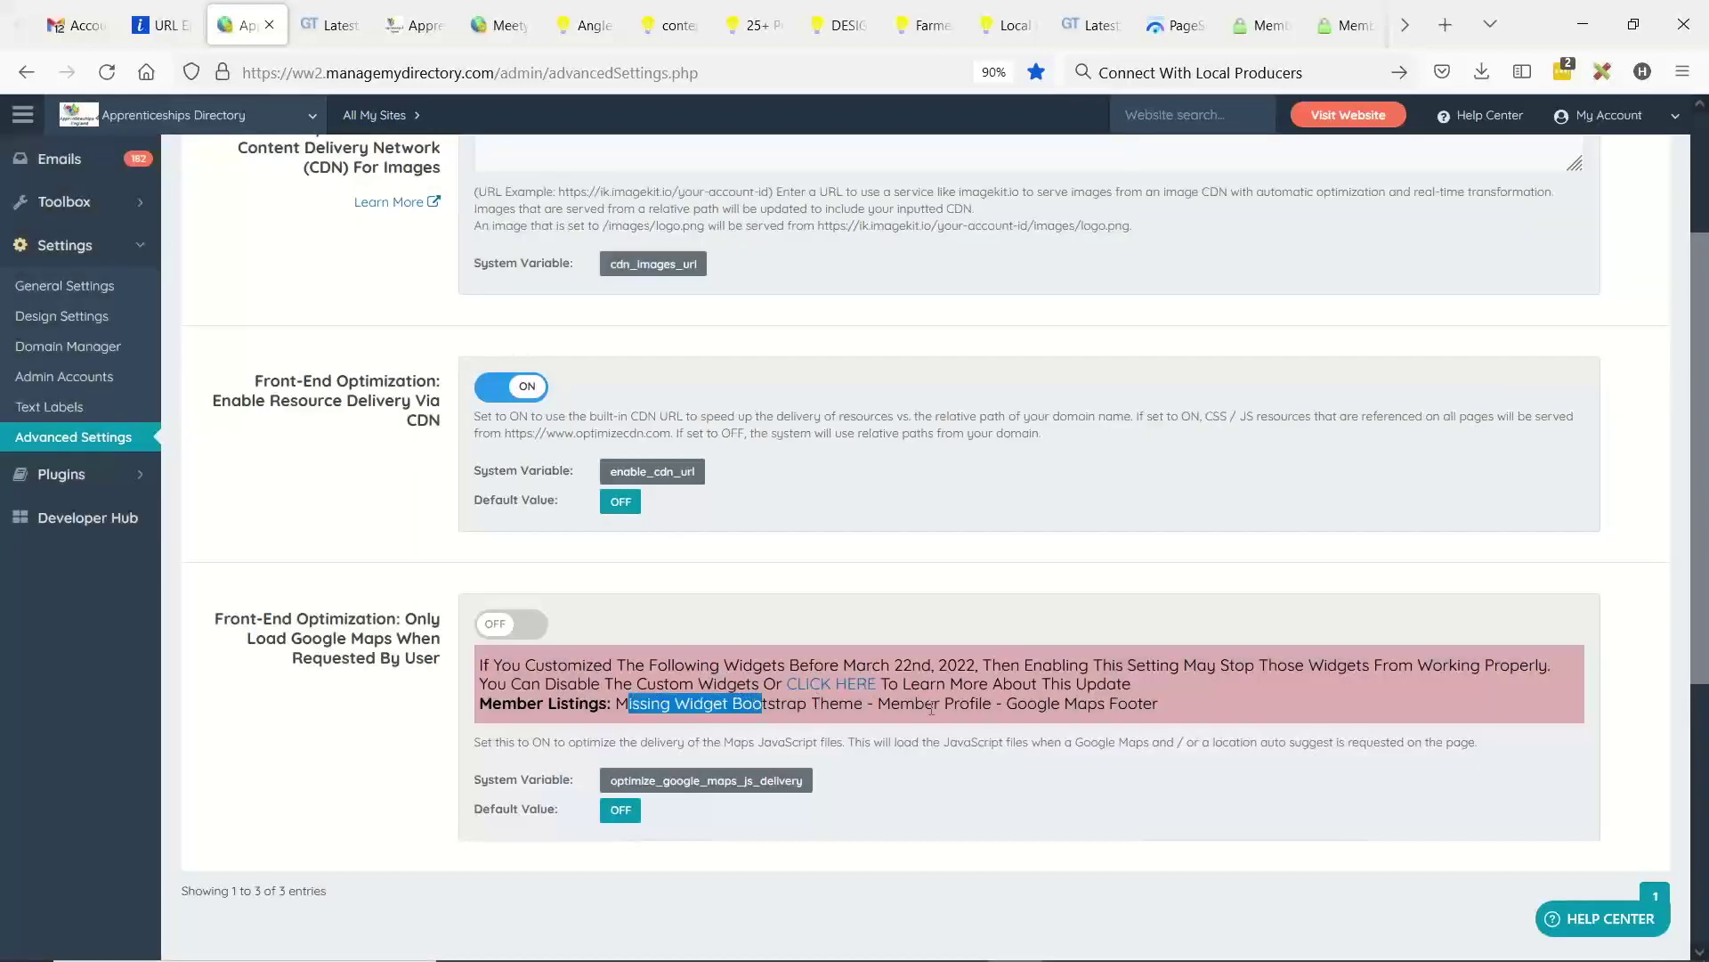
{"action": "left_click", "coordinate": [1014, 706]}
{"action": "left_click_drag", "start_coordinate": [639, 704], "coordinate": [1015, 706]}
{"action": "left_click", "coordinate": [1019, 708]}
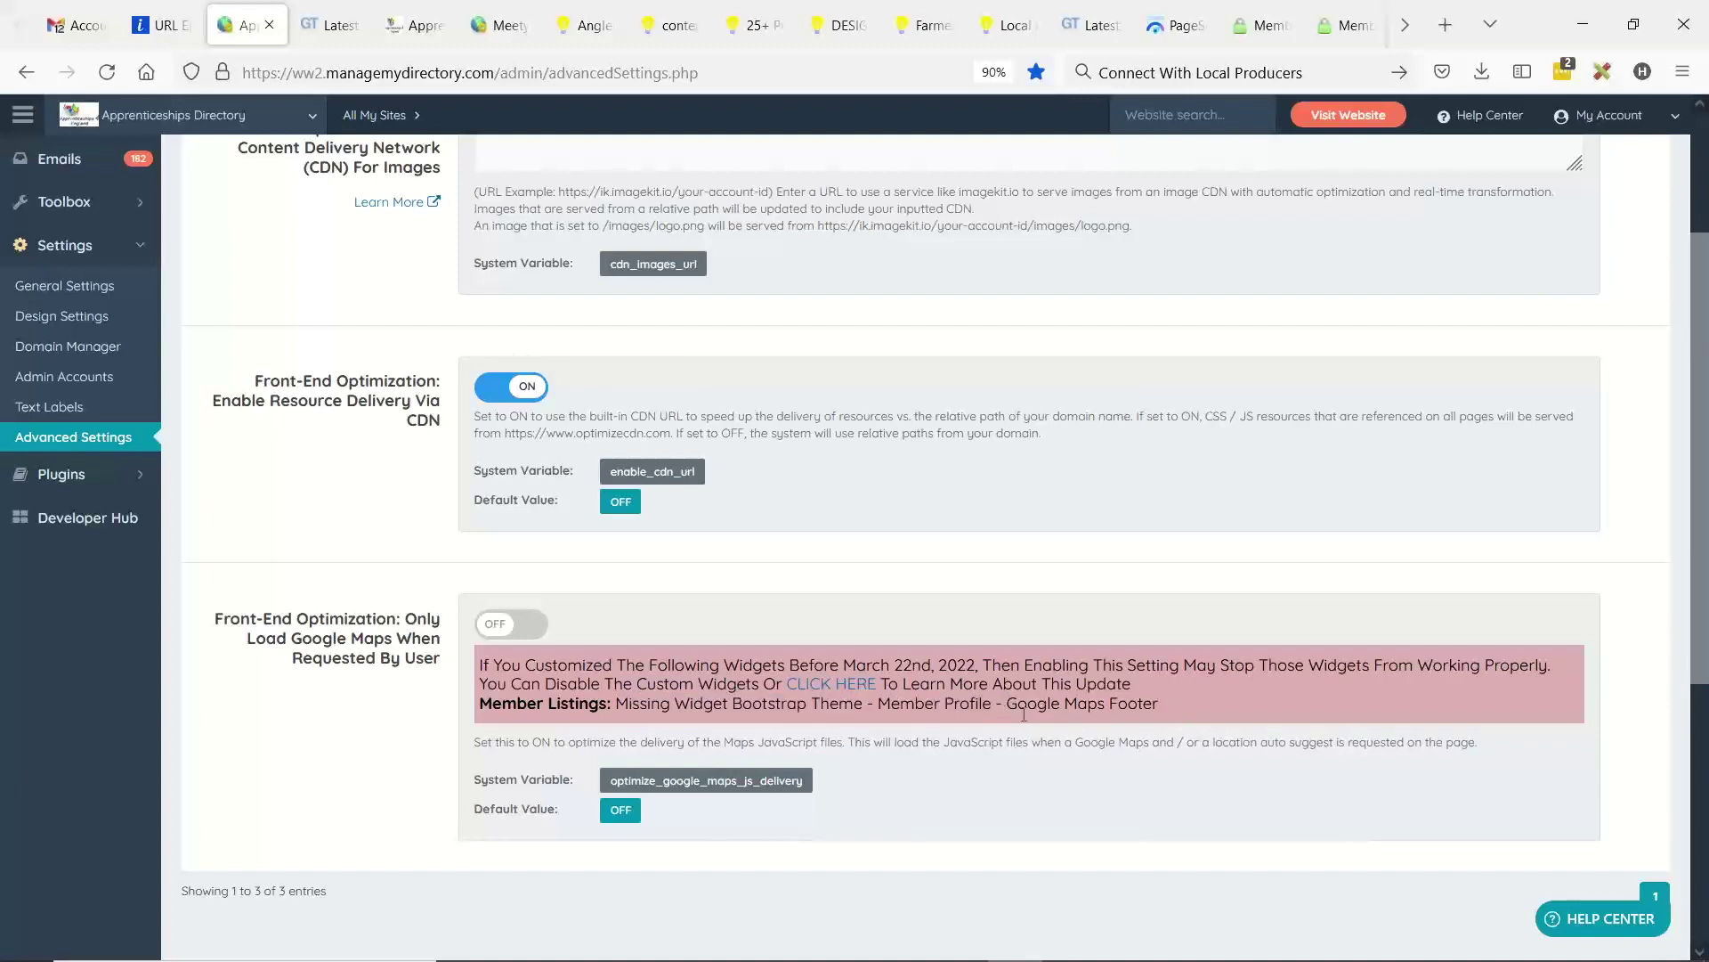
{"action": "left_click_drag", "start_coordinate": [673, 704], "coordinate": [1166, 704]}
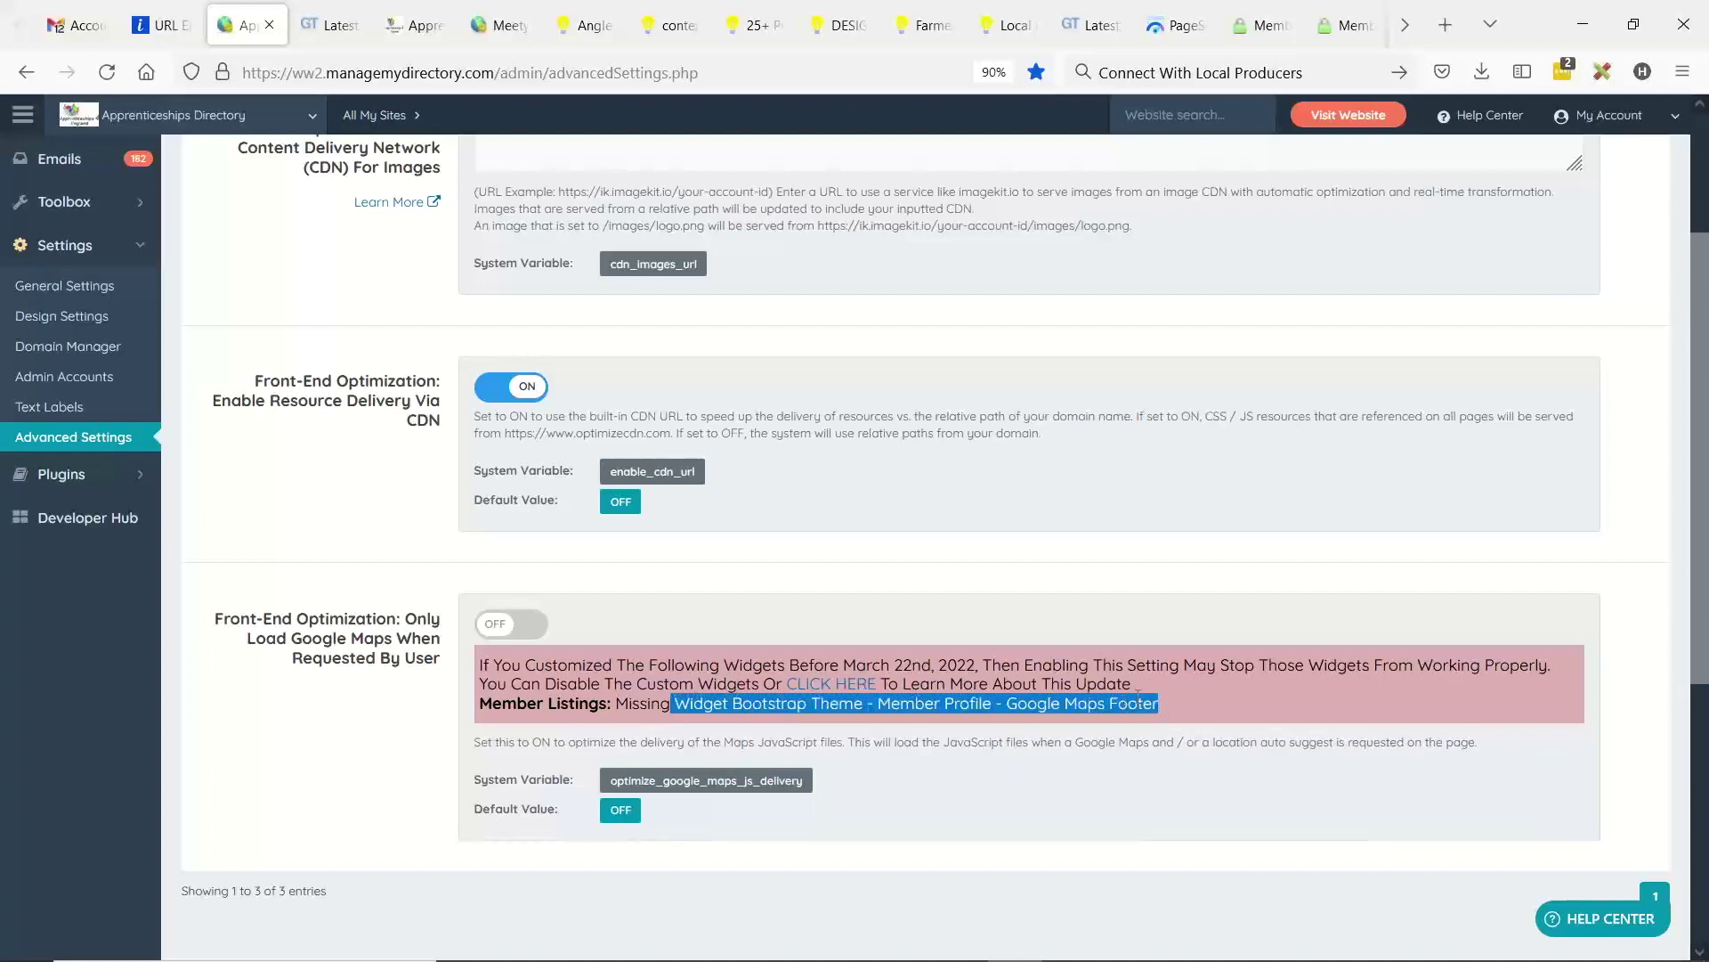
{"action": "scroll", "coordinate": [605, 764], "scroll_direction": "up", "scroll_amount": 2}
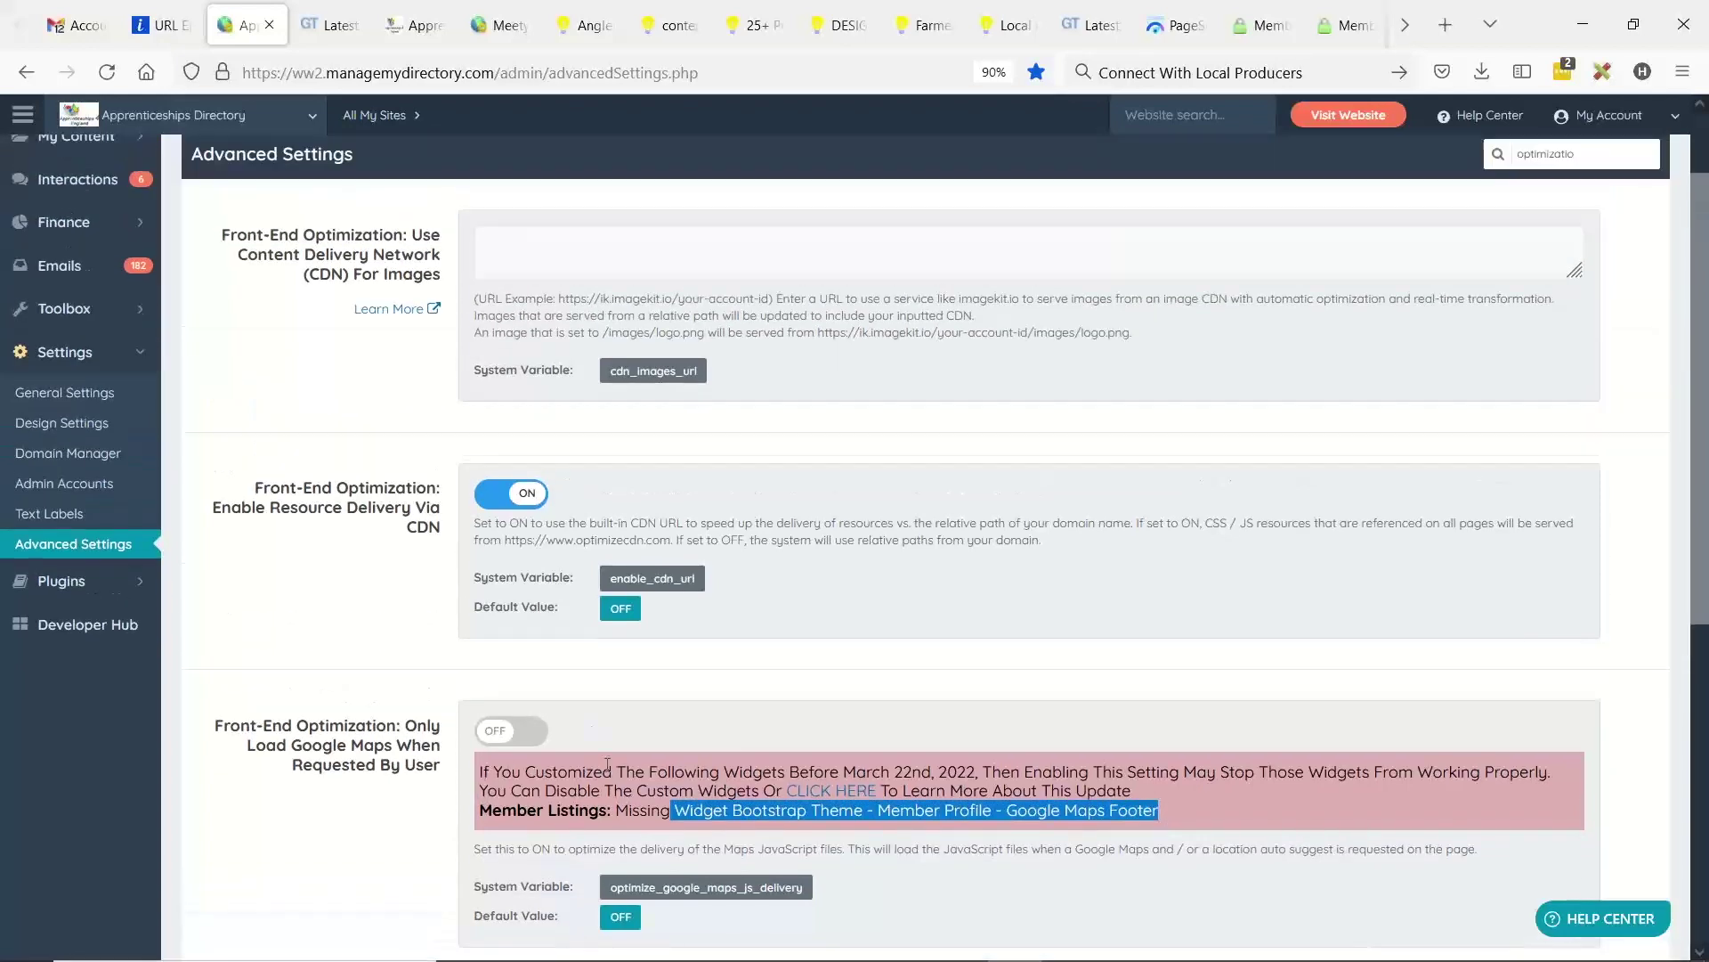
- Open the post type settings in a separate tab, filter them by "listing" and edit the Listing post type
{"action": "scroll", "coordinate": [533, 773], "scroll_direction": "up", "scroll_amount": 2}
{"action": "left_click", "coordinate": [135, 246]}
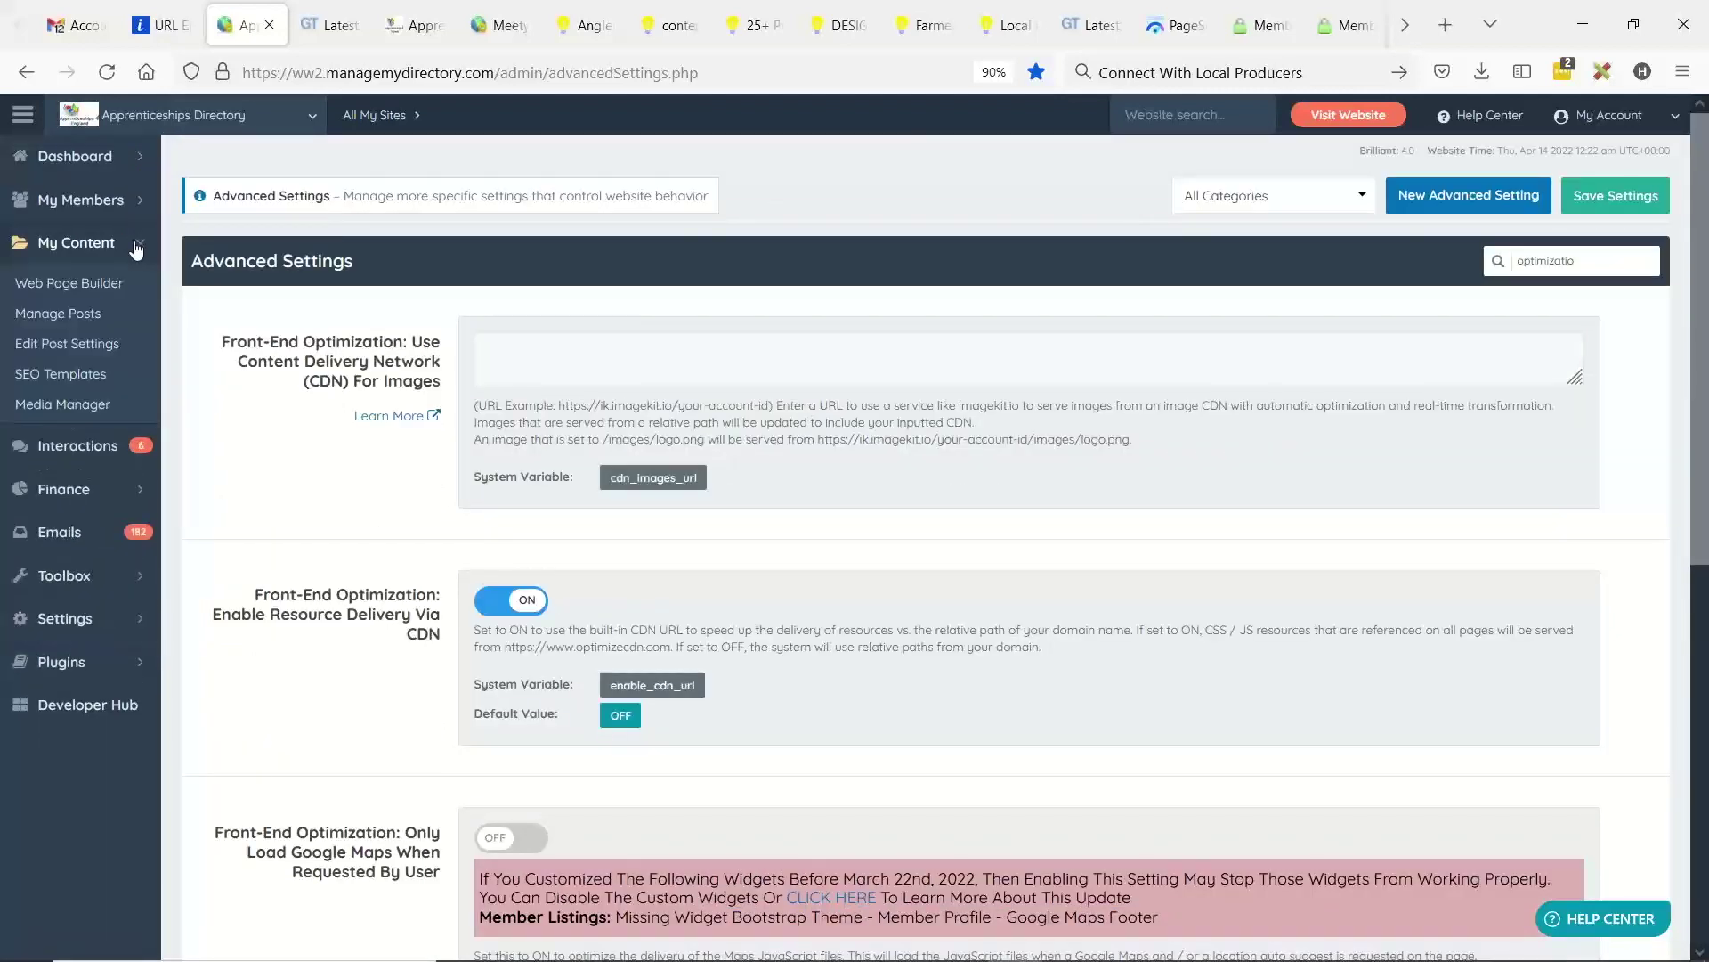
{"action": "middle_click", "coordinate": [62, 347]}
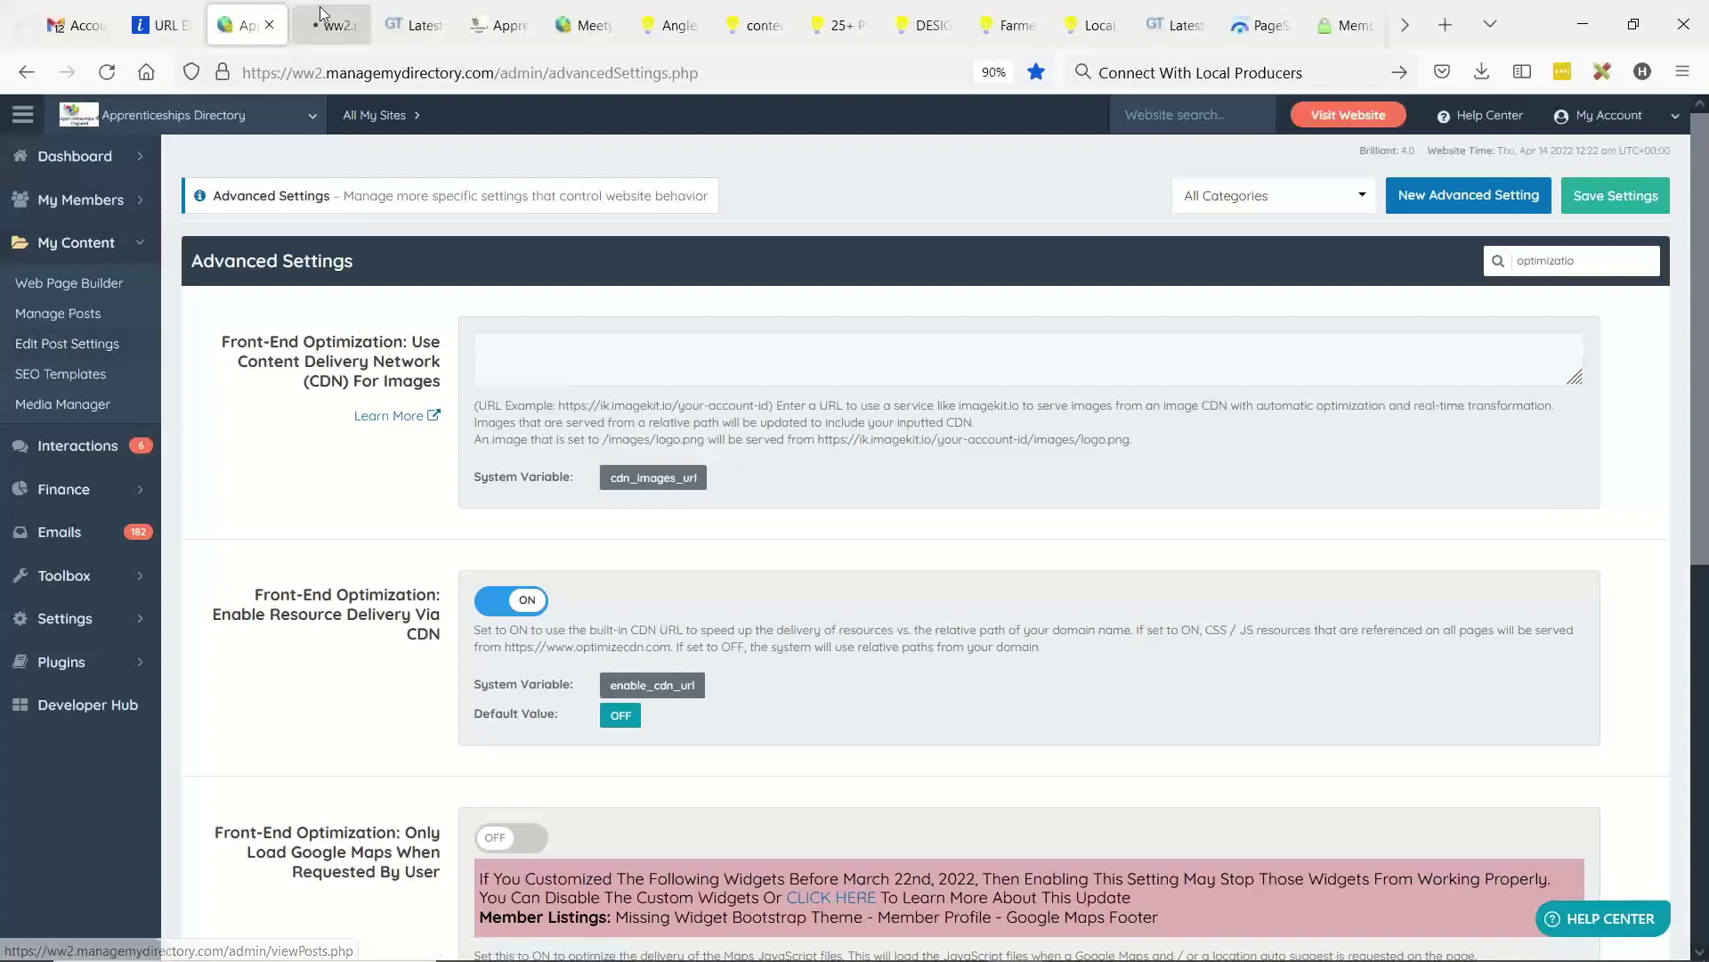
{"action": "left_click", "coordinate": [328, 20]}
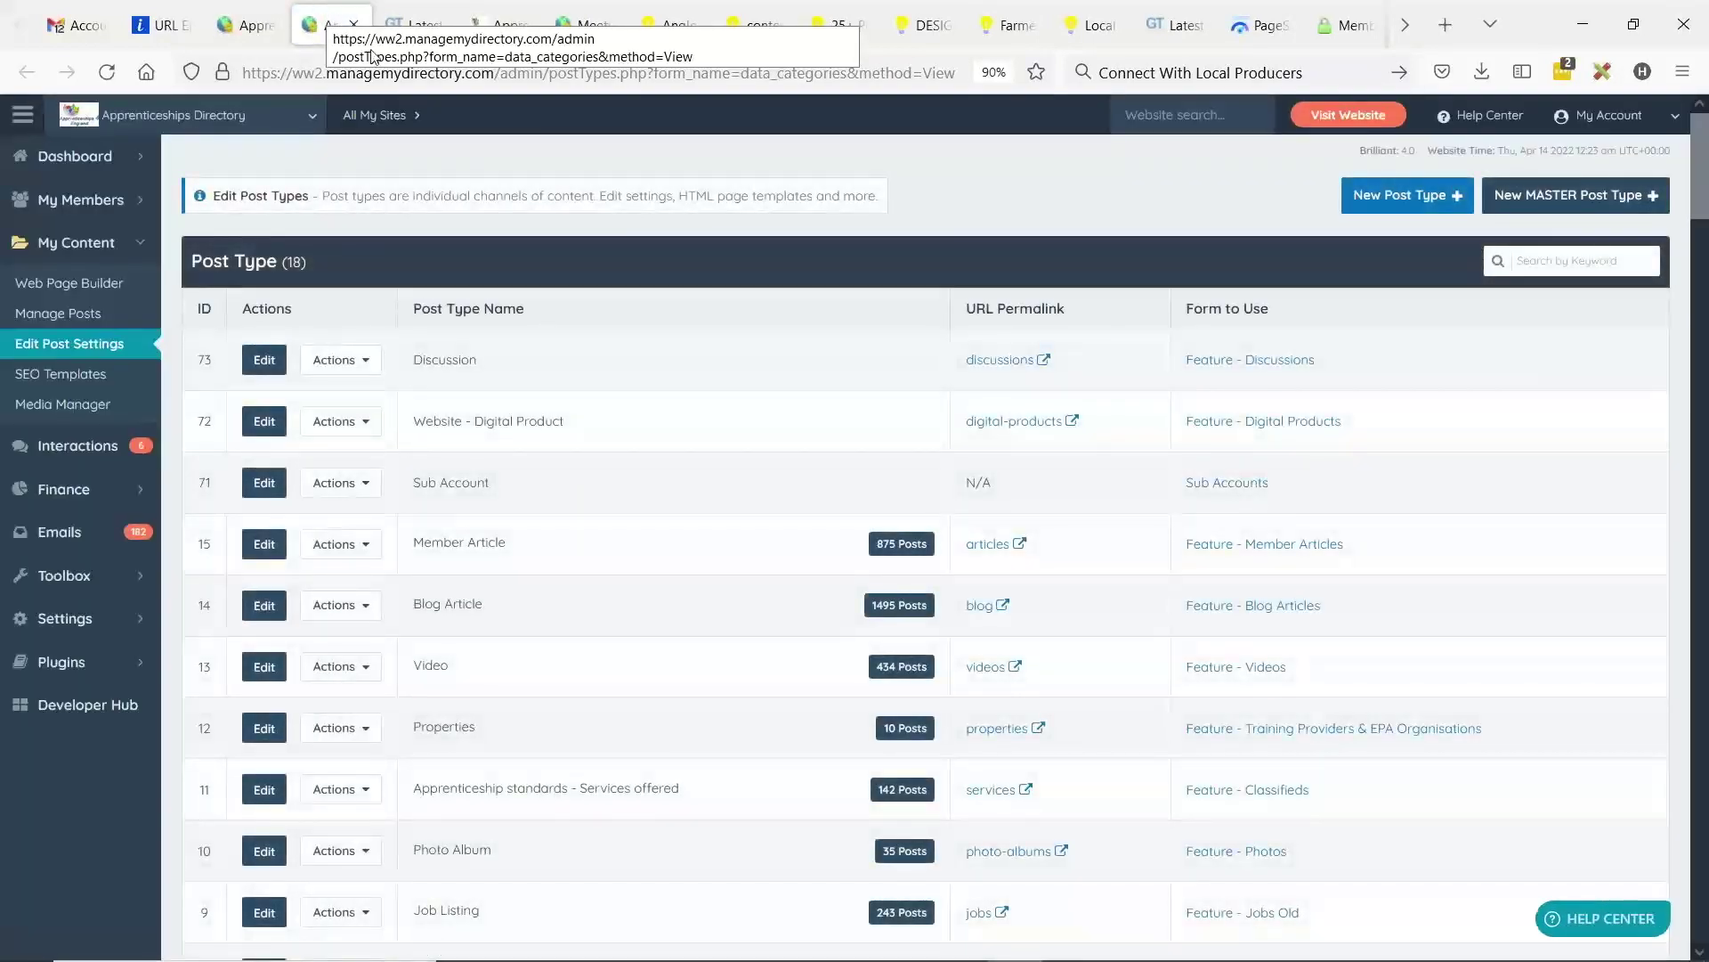
{"action": "left_click", "coordinate": [1563, 264]}
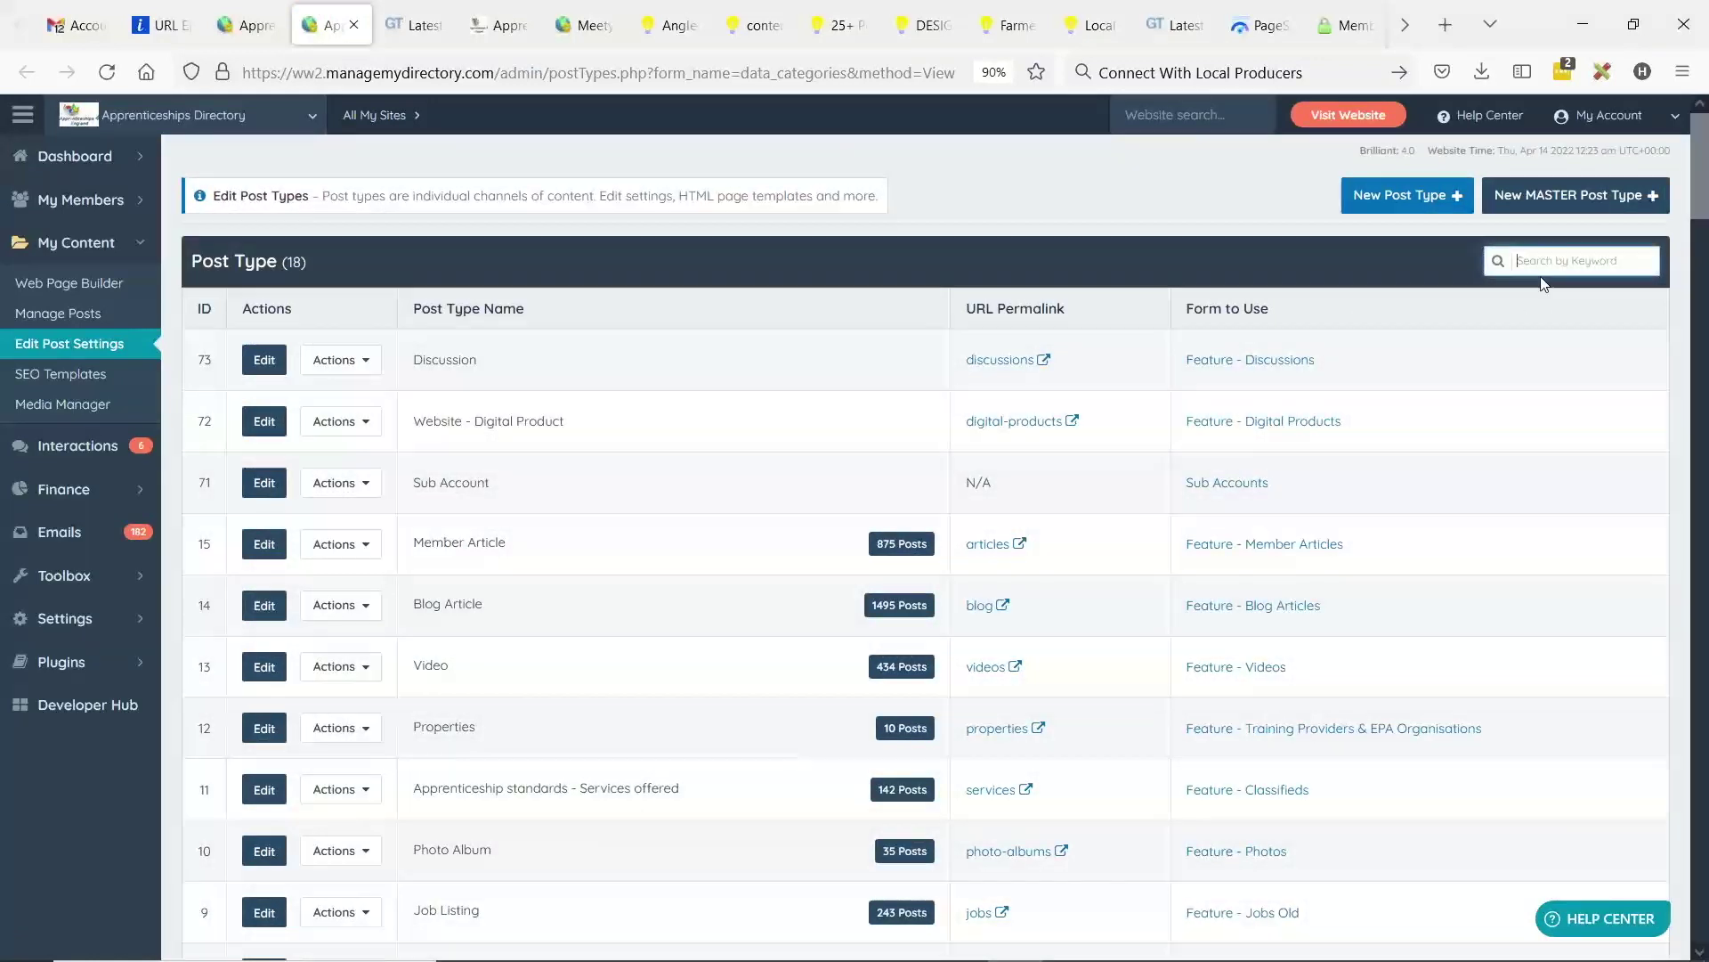
{"action": "type", "text": "listing"}
{"action": "left_click_drag", "start_coordinate": [412, 424], "coordinate": [458, 424]}
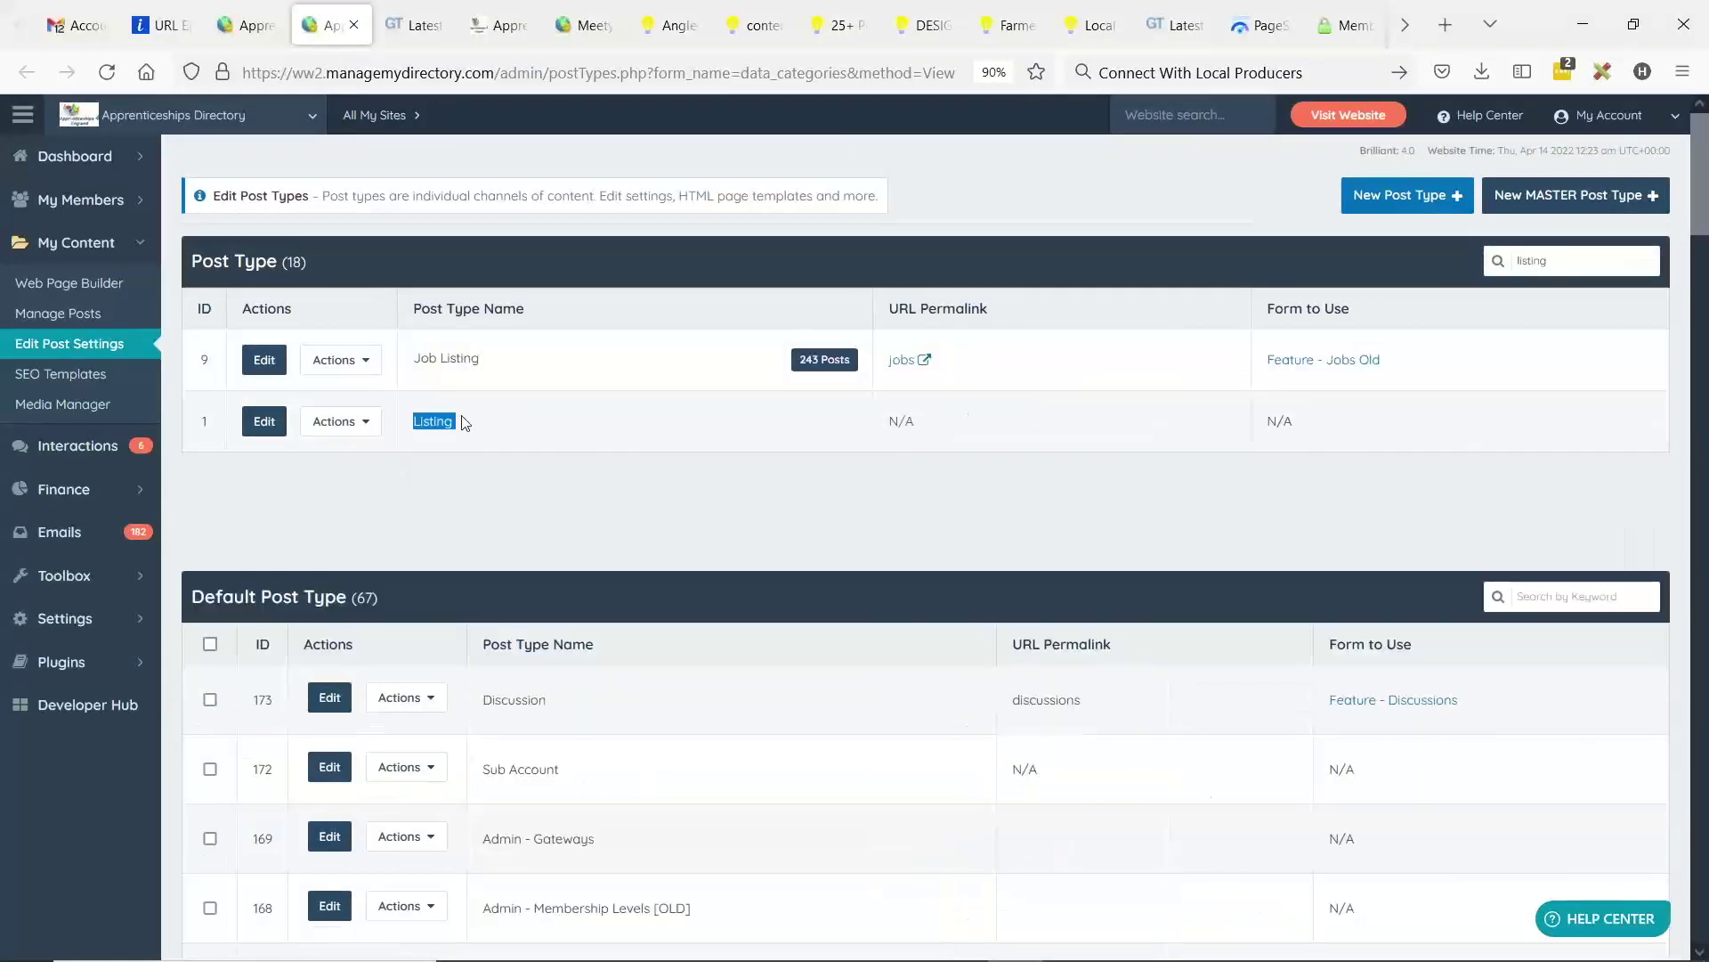
{"action": "left_click", "coordinate": [265, 424]}
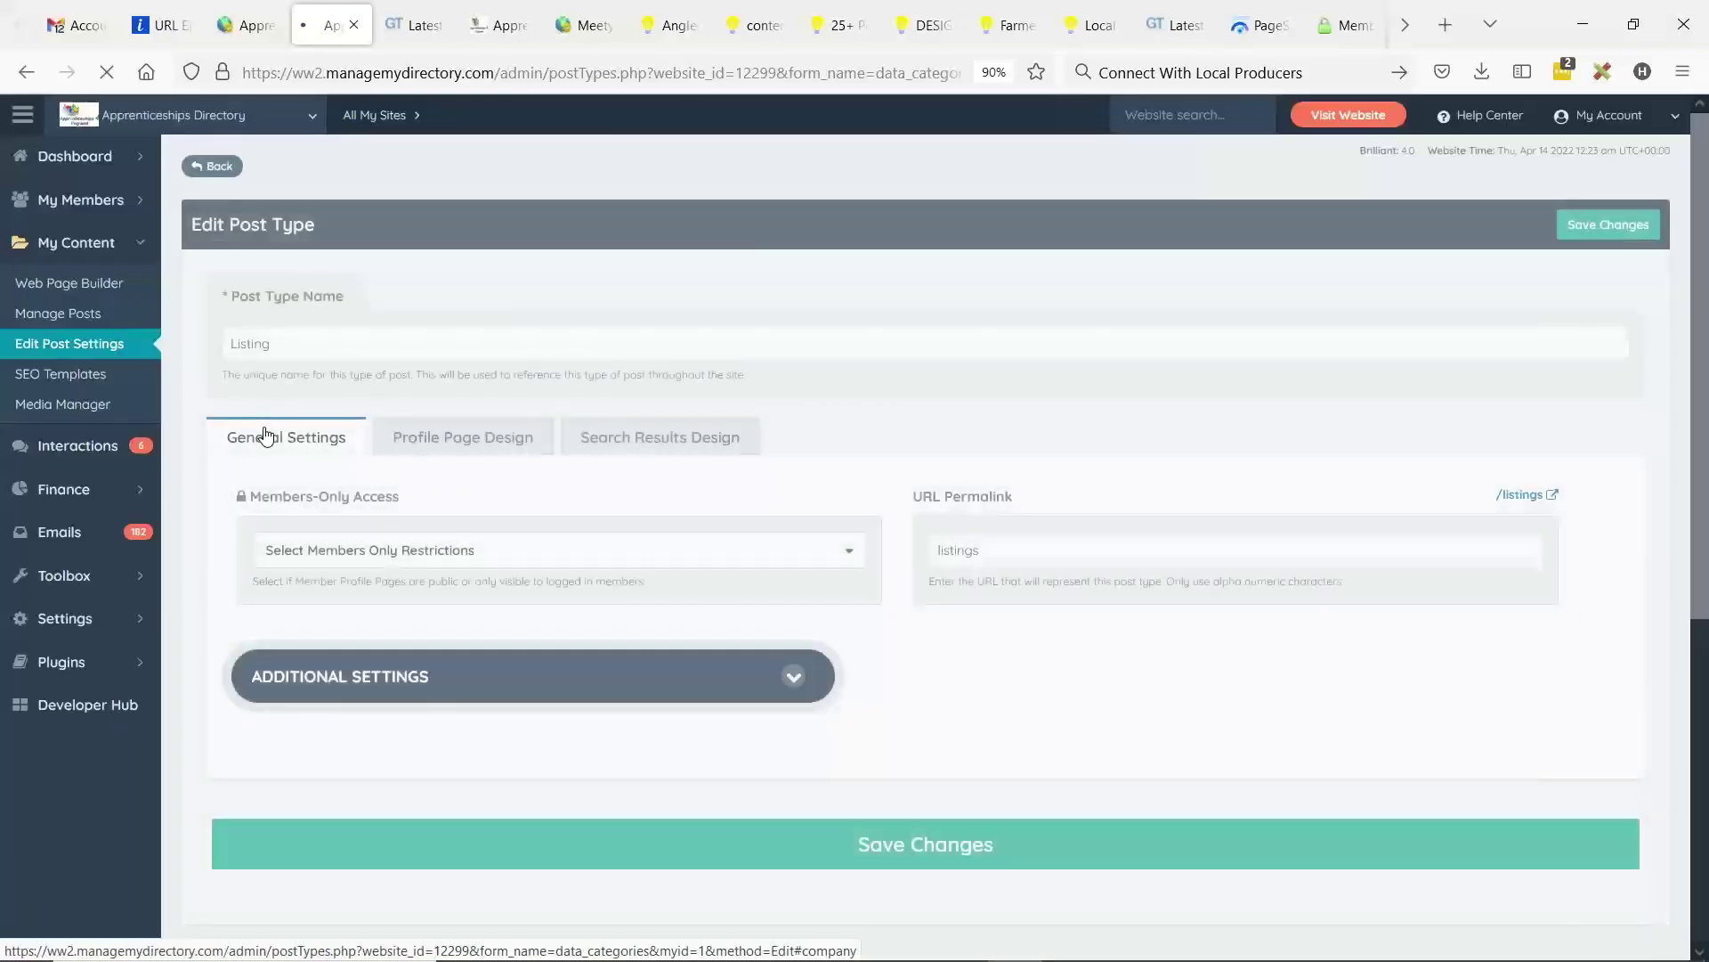
- Restore the Member Listings default code in the Listing post type's Profile Page Design, confirm the restore and look over the code
{"action": "left_click", "coordinate": [494, 441]}
{"action": "left_click", "coordinate": [1064, 701]}
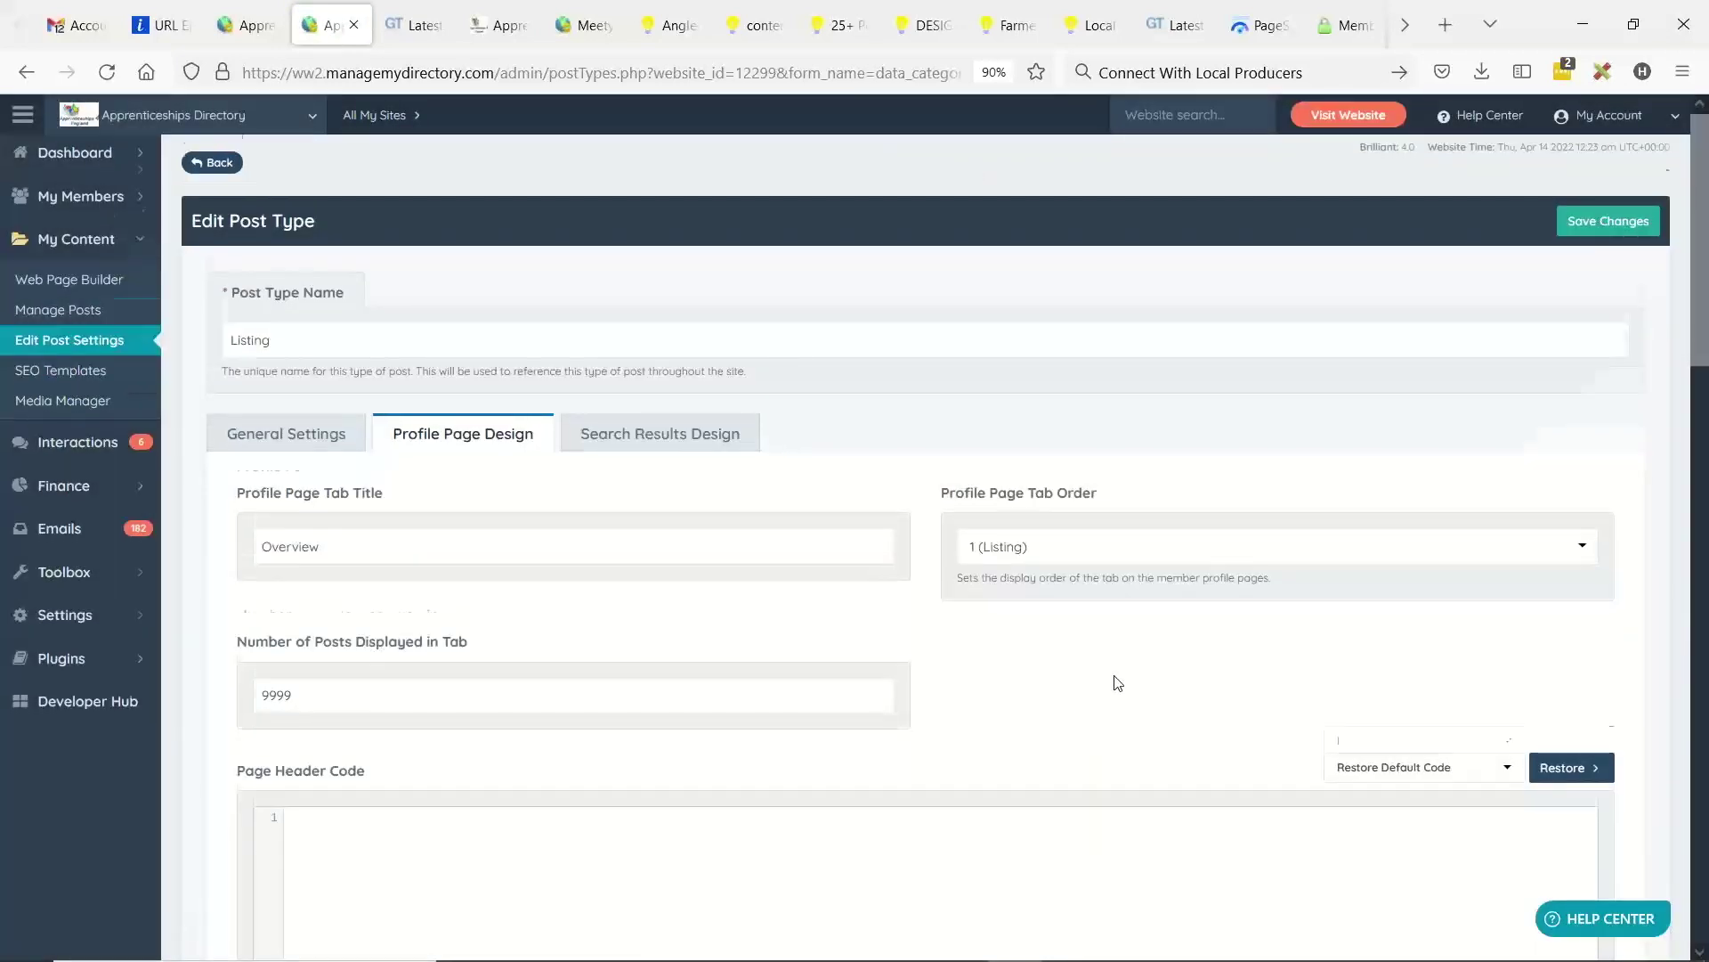
{"action": "scroll", "coordinate": [1113, 683], "scroll_direction": "down", "scroll_amount": 1}
{"action": "left_click", "coordinate": [1460, 679]}
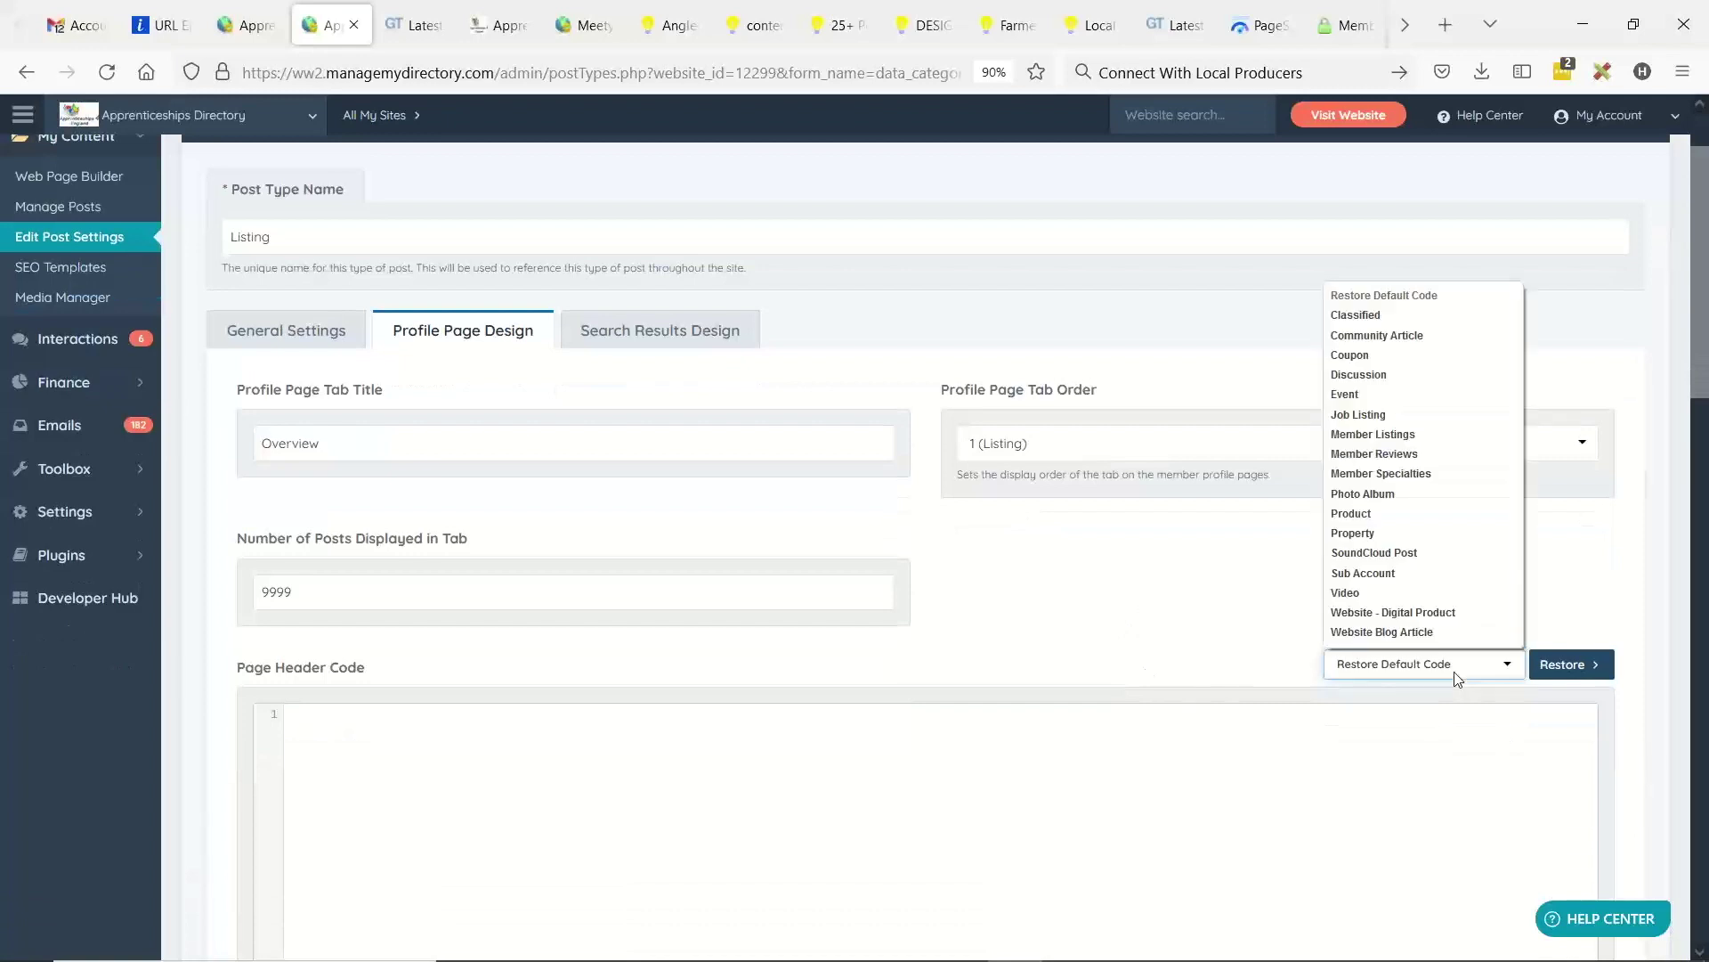
{"action": "left_click", "coordinate": [1402, 443]}
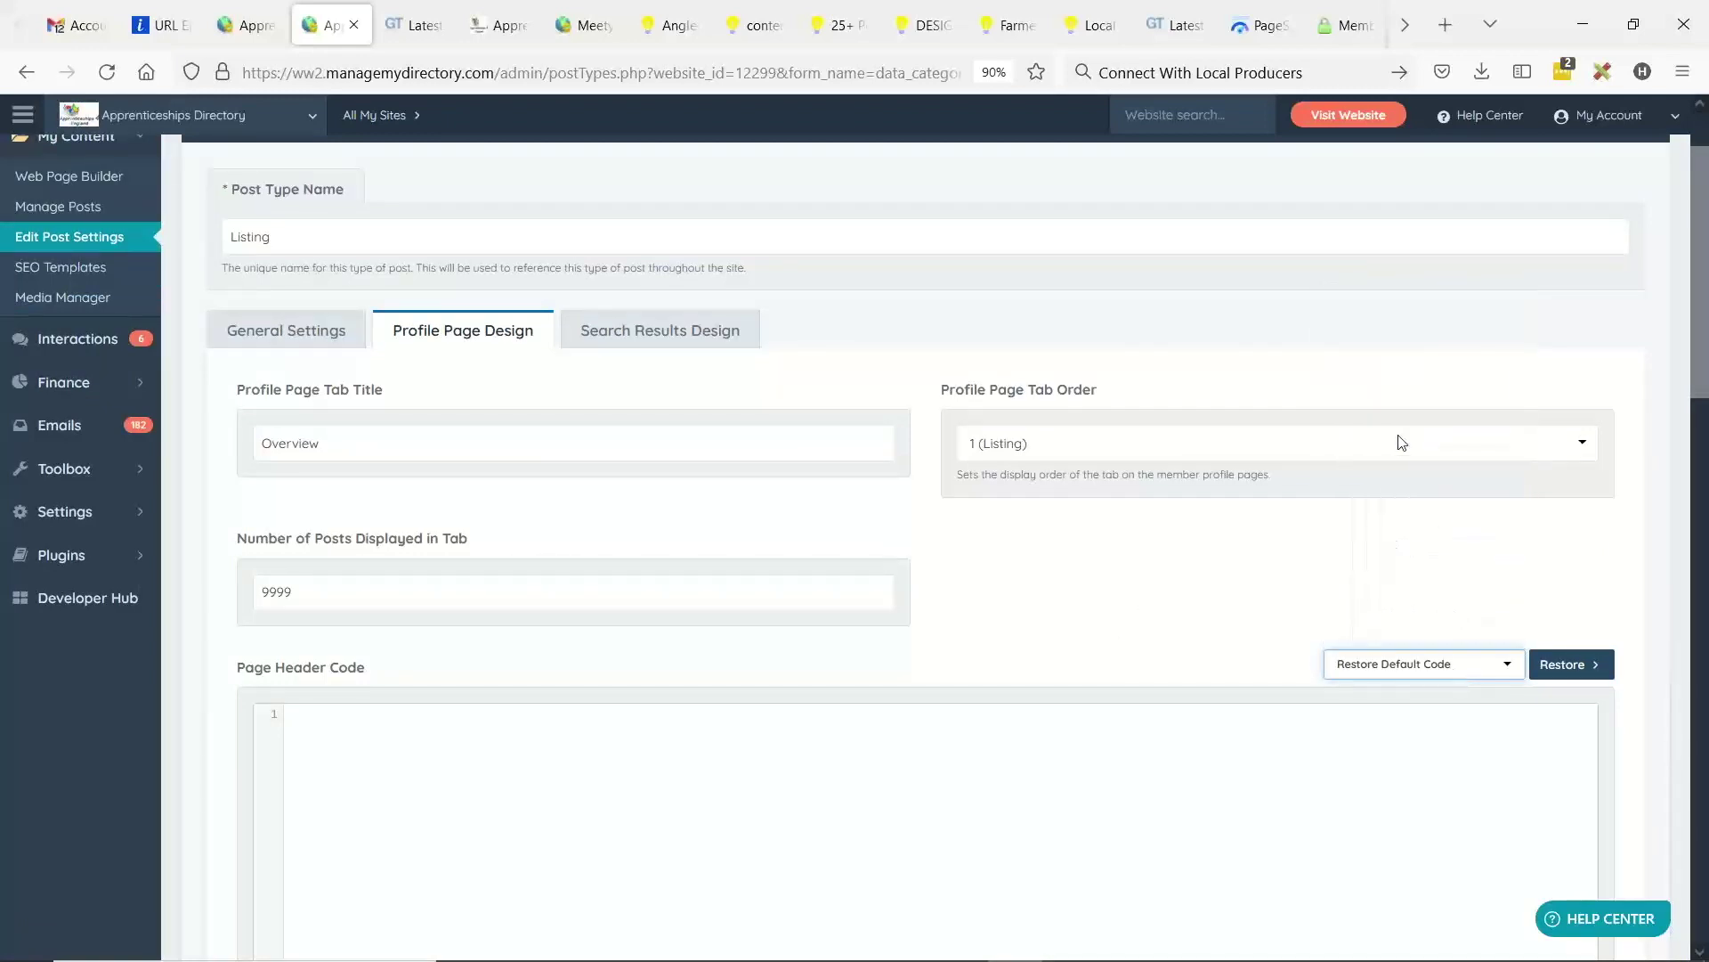
{"action": "left_click", "coordinate": [1420, 666]}
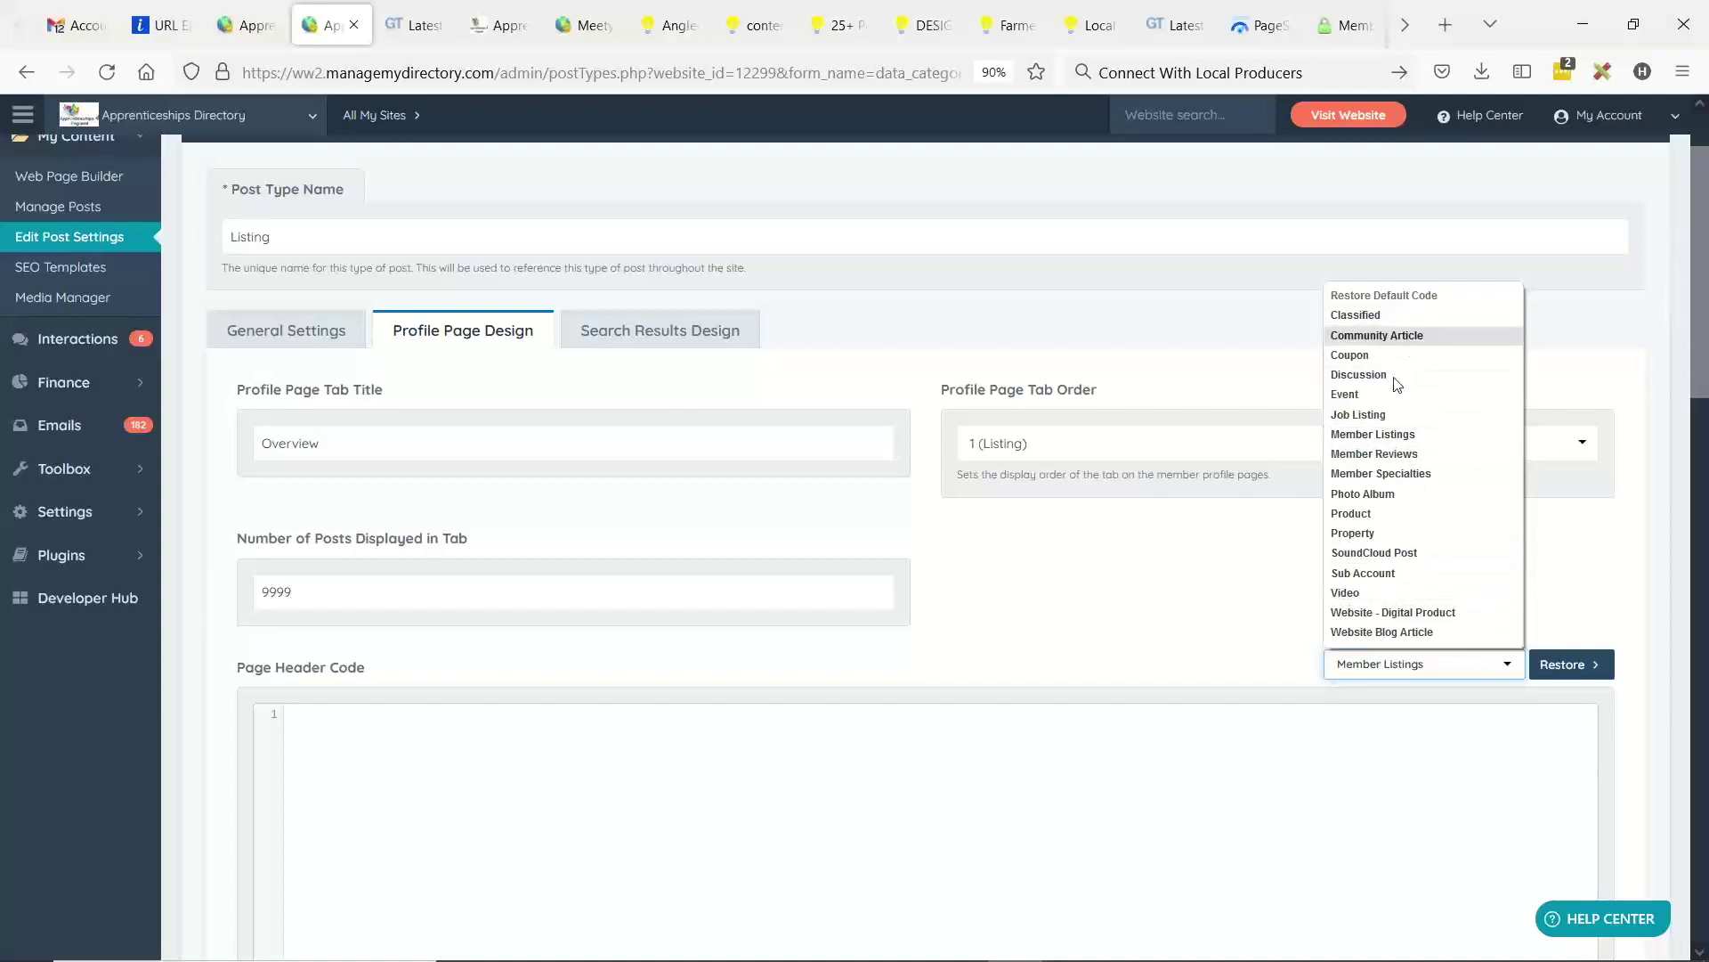
{"action": "left_click", "coordinate": [1202, 599]}
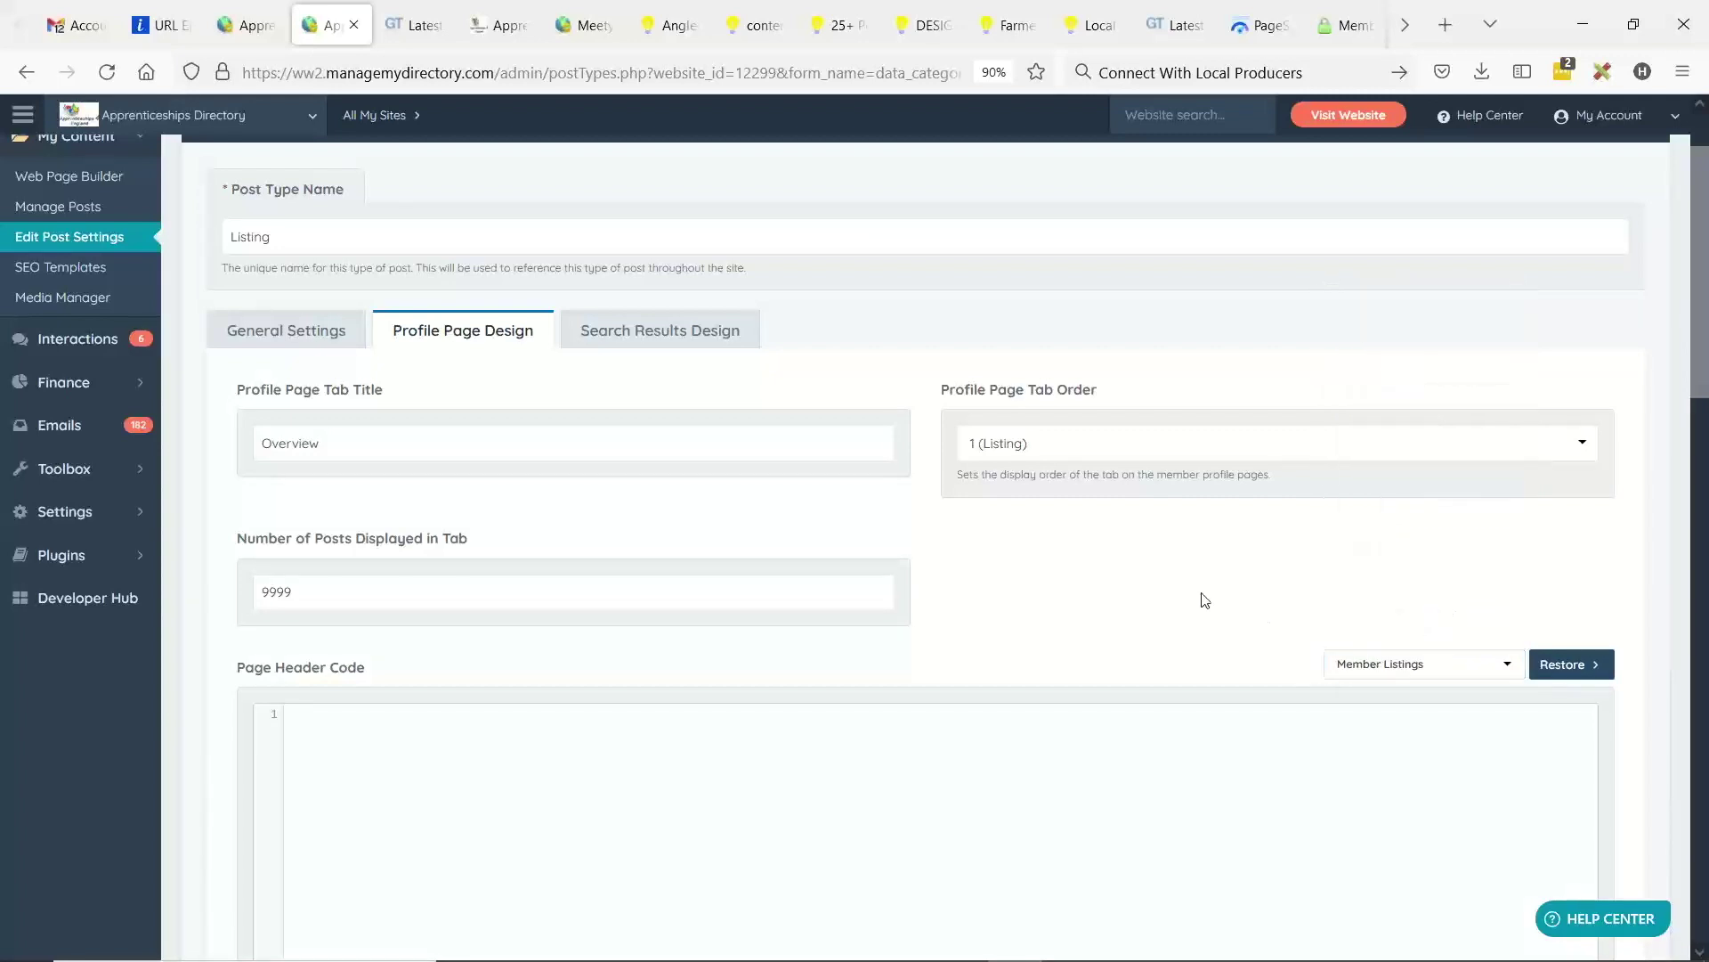
{"action": "left_click", "coordinate": [1560, 664]}
{"action": "left_click", "coordinate": [753, 650]}
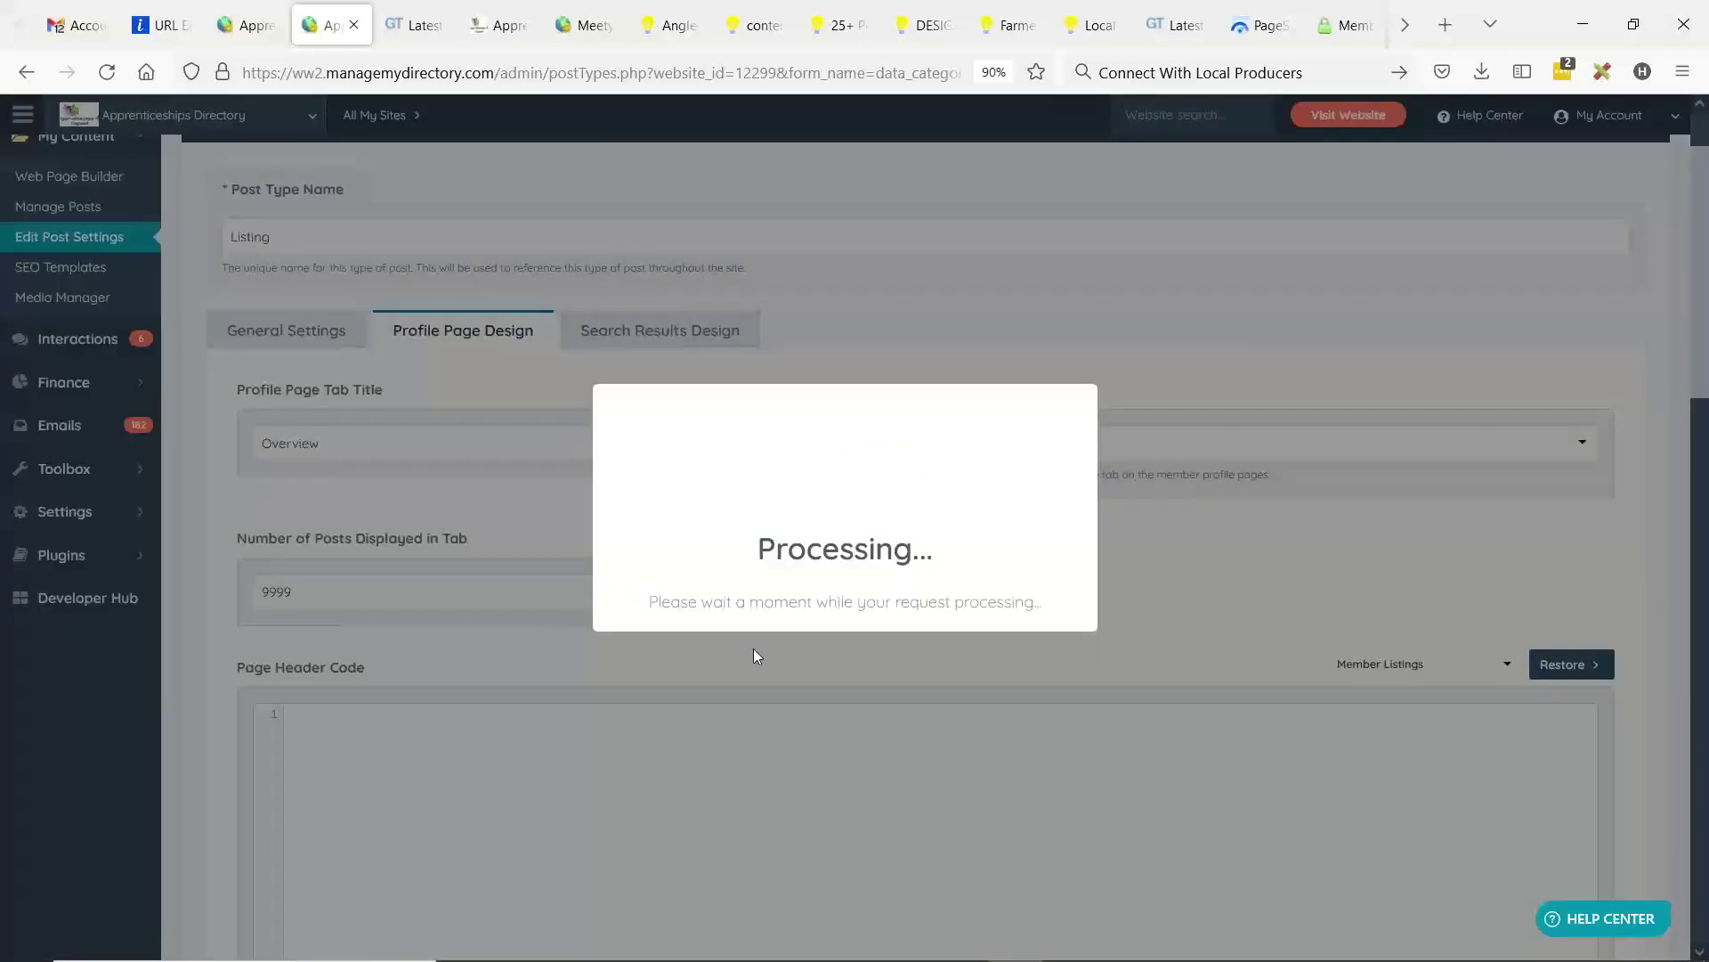
{"action": "left_click", "coordinate": [844, 643]}
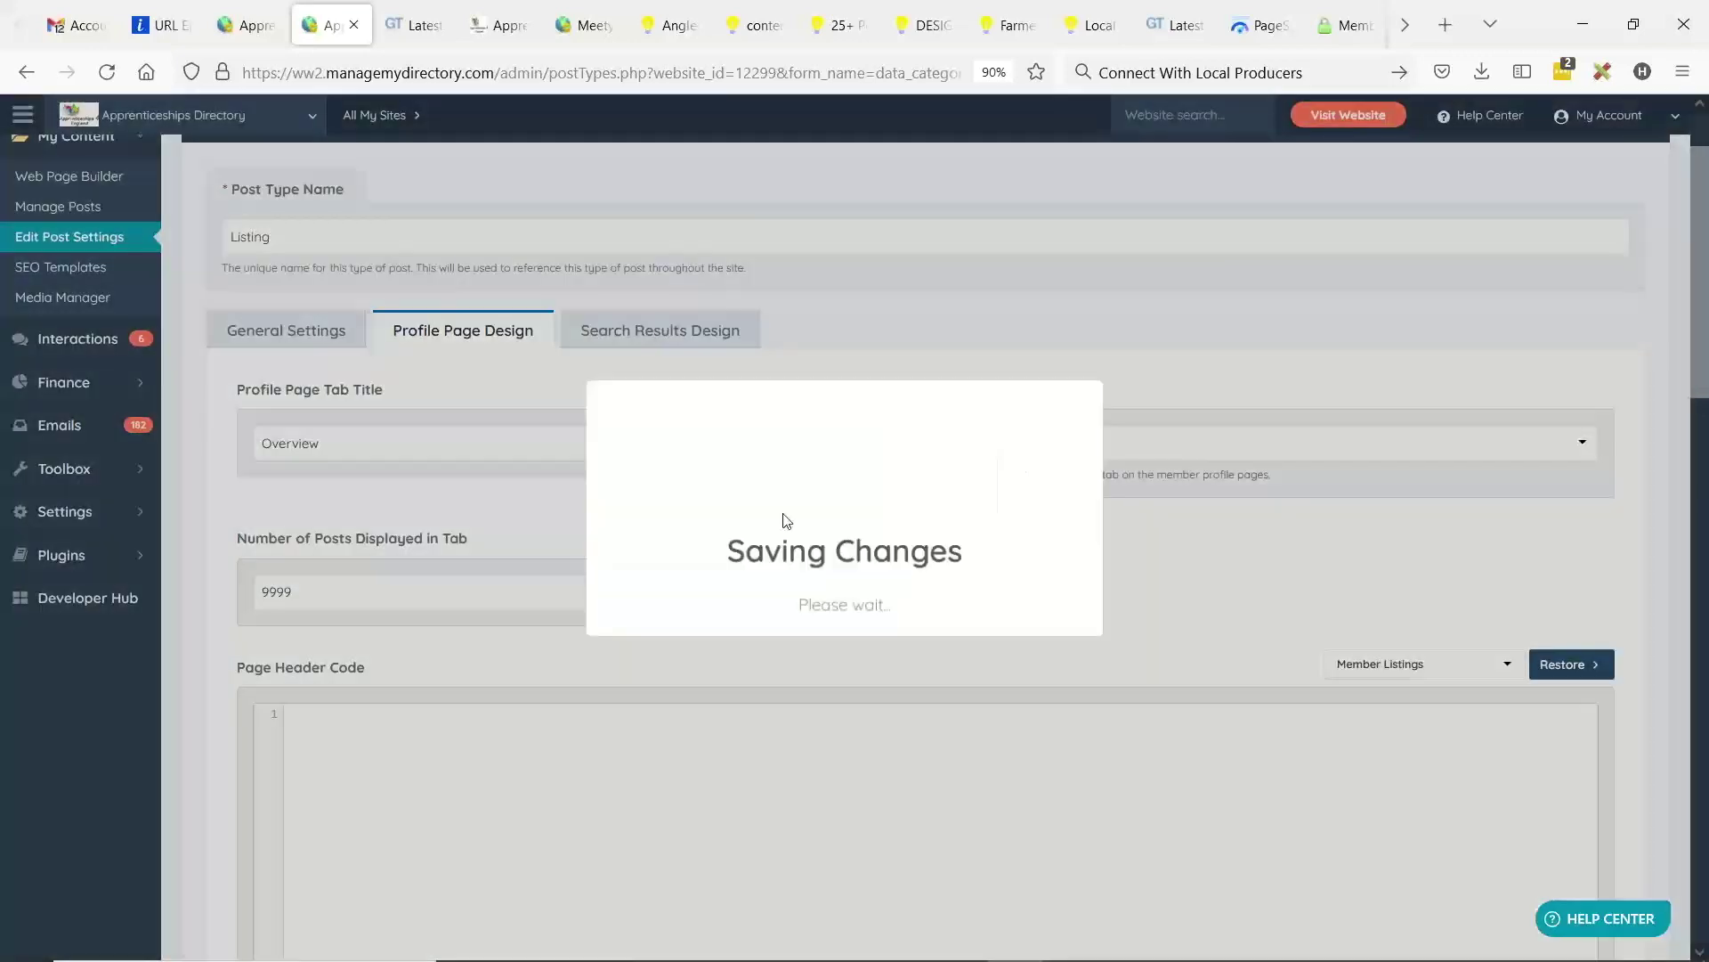
{"action": "scroll", "coordinate": [553, 730], "scroll_direction": "down", "scroll_amount": 10}
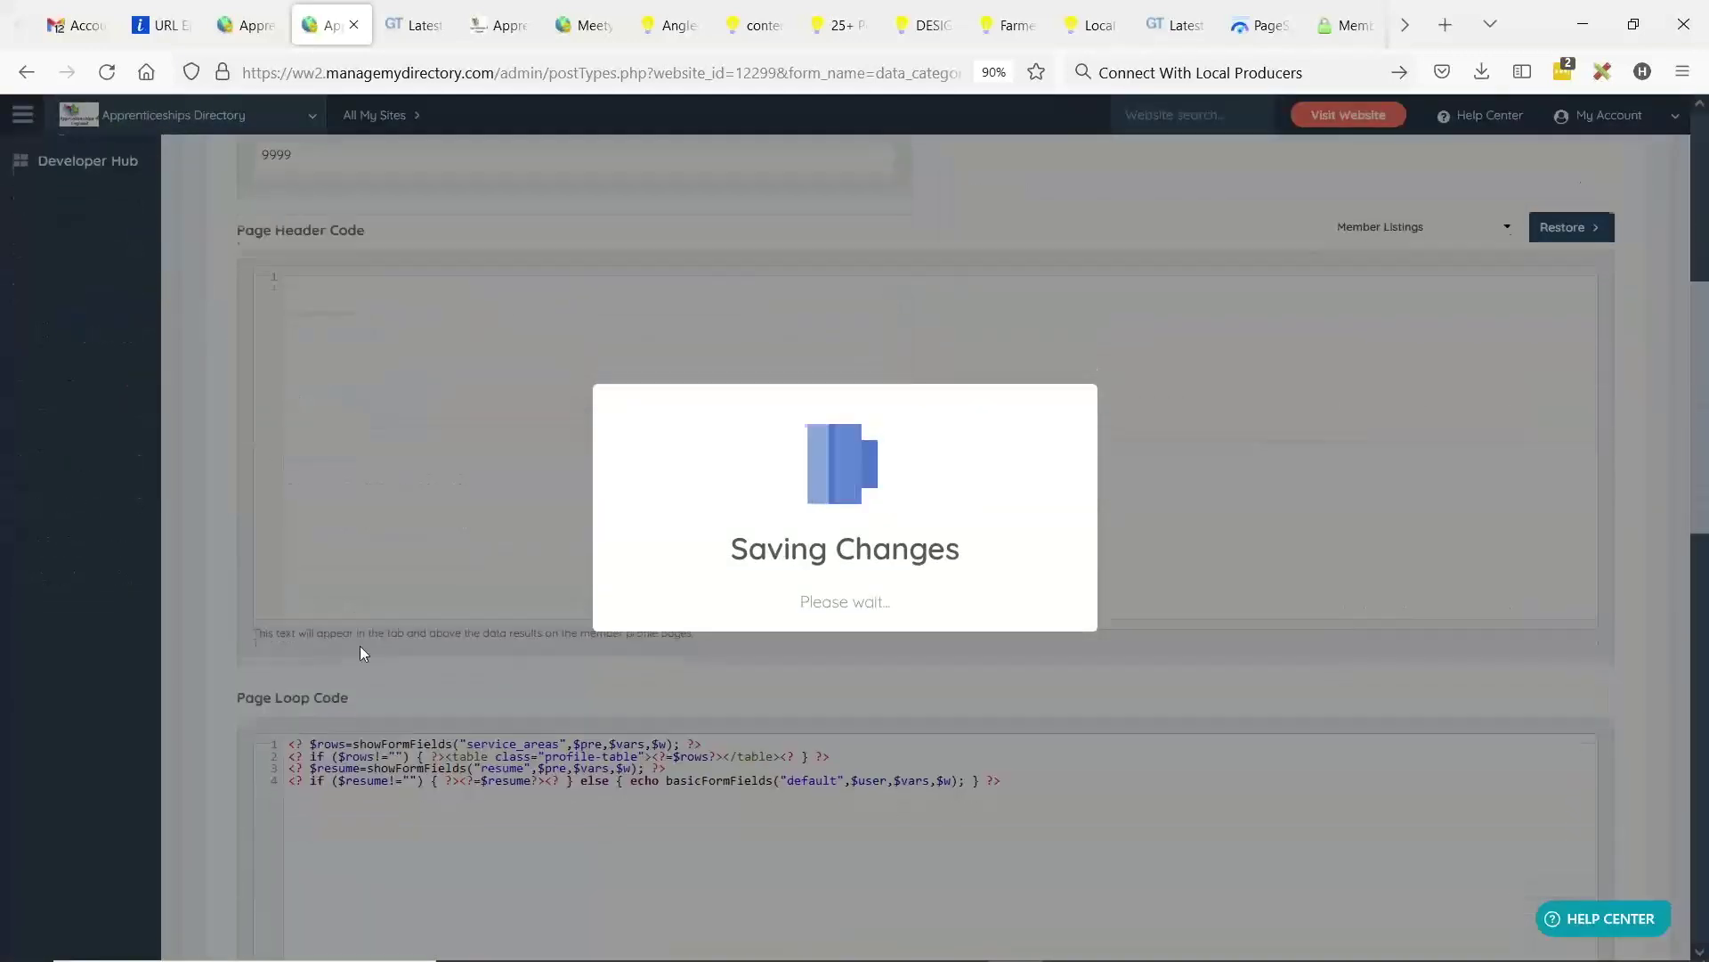
{"action": "scroll", "coordinate": [434, 633], "scroll_direction": "up", "scroll_amount": 4}
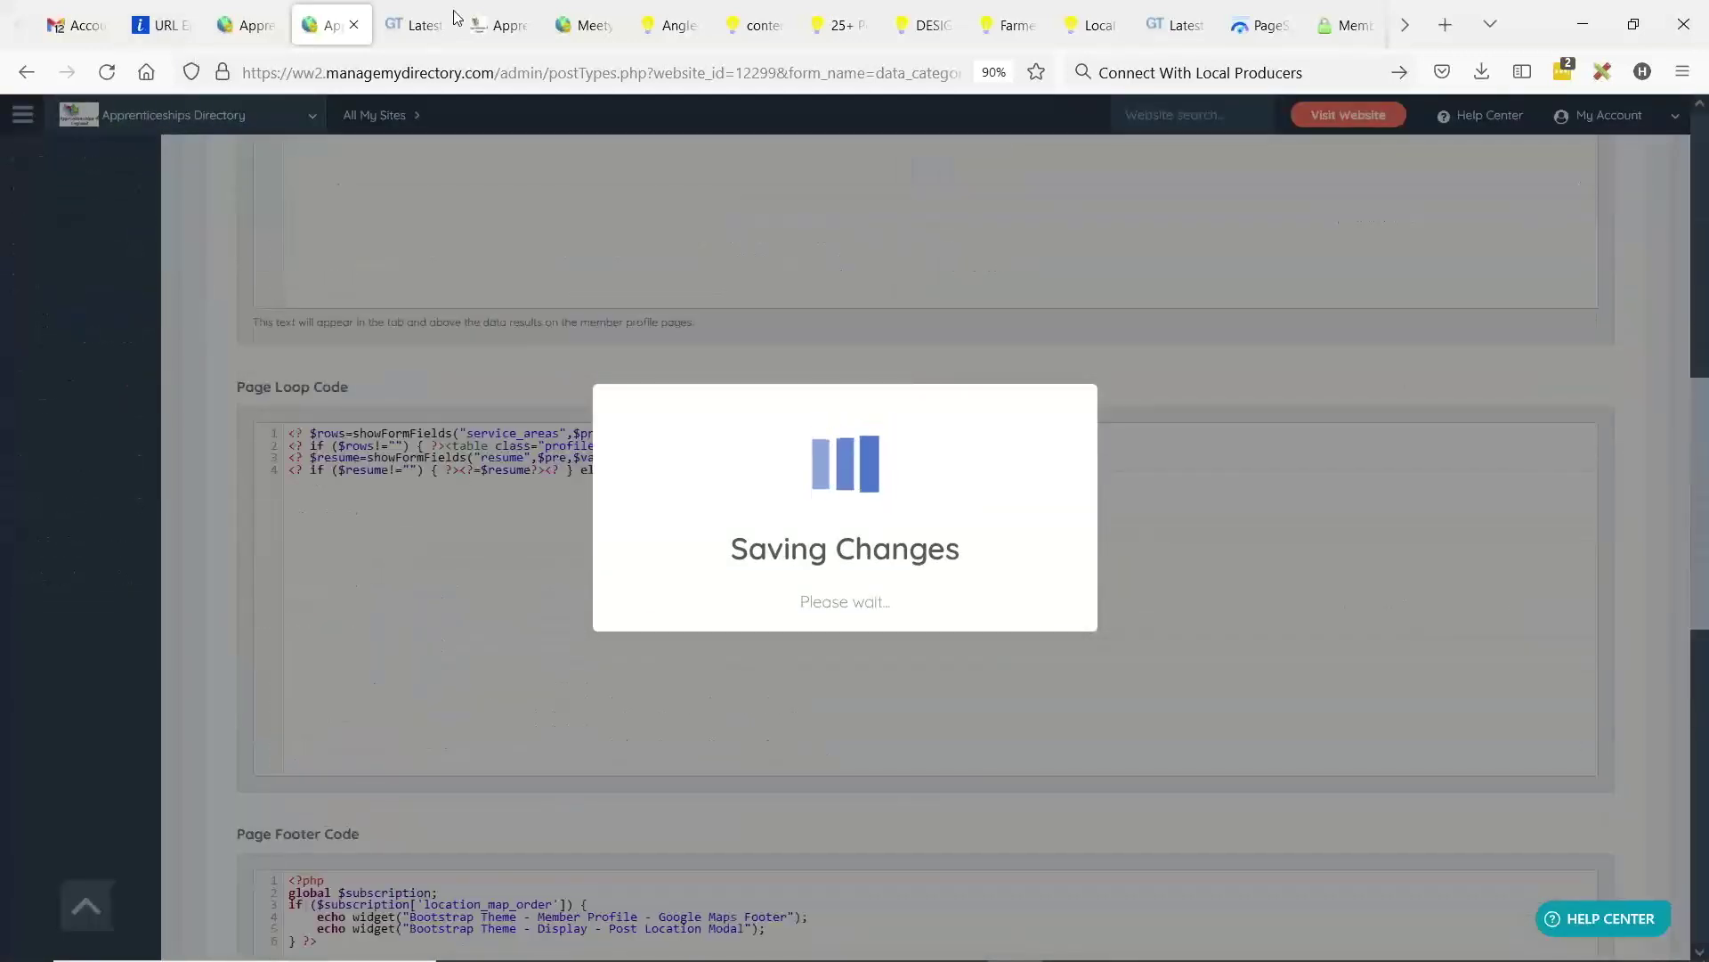
- Turn on Only Load Google Maps When Requested By User in Advanced Settings and save the settings
{"action": "left_click", "coordinate": [249, 25]}
{"action": "left_click", "coordinate": [511, 837]}
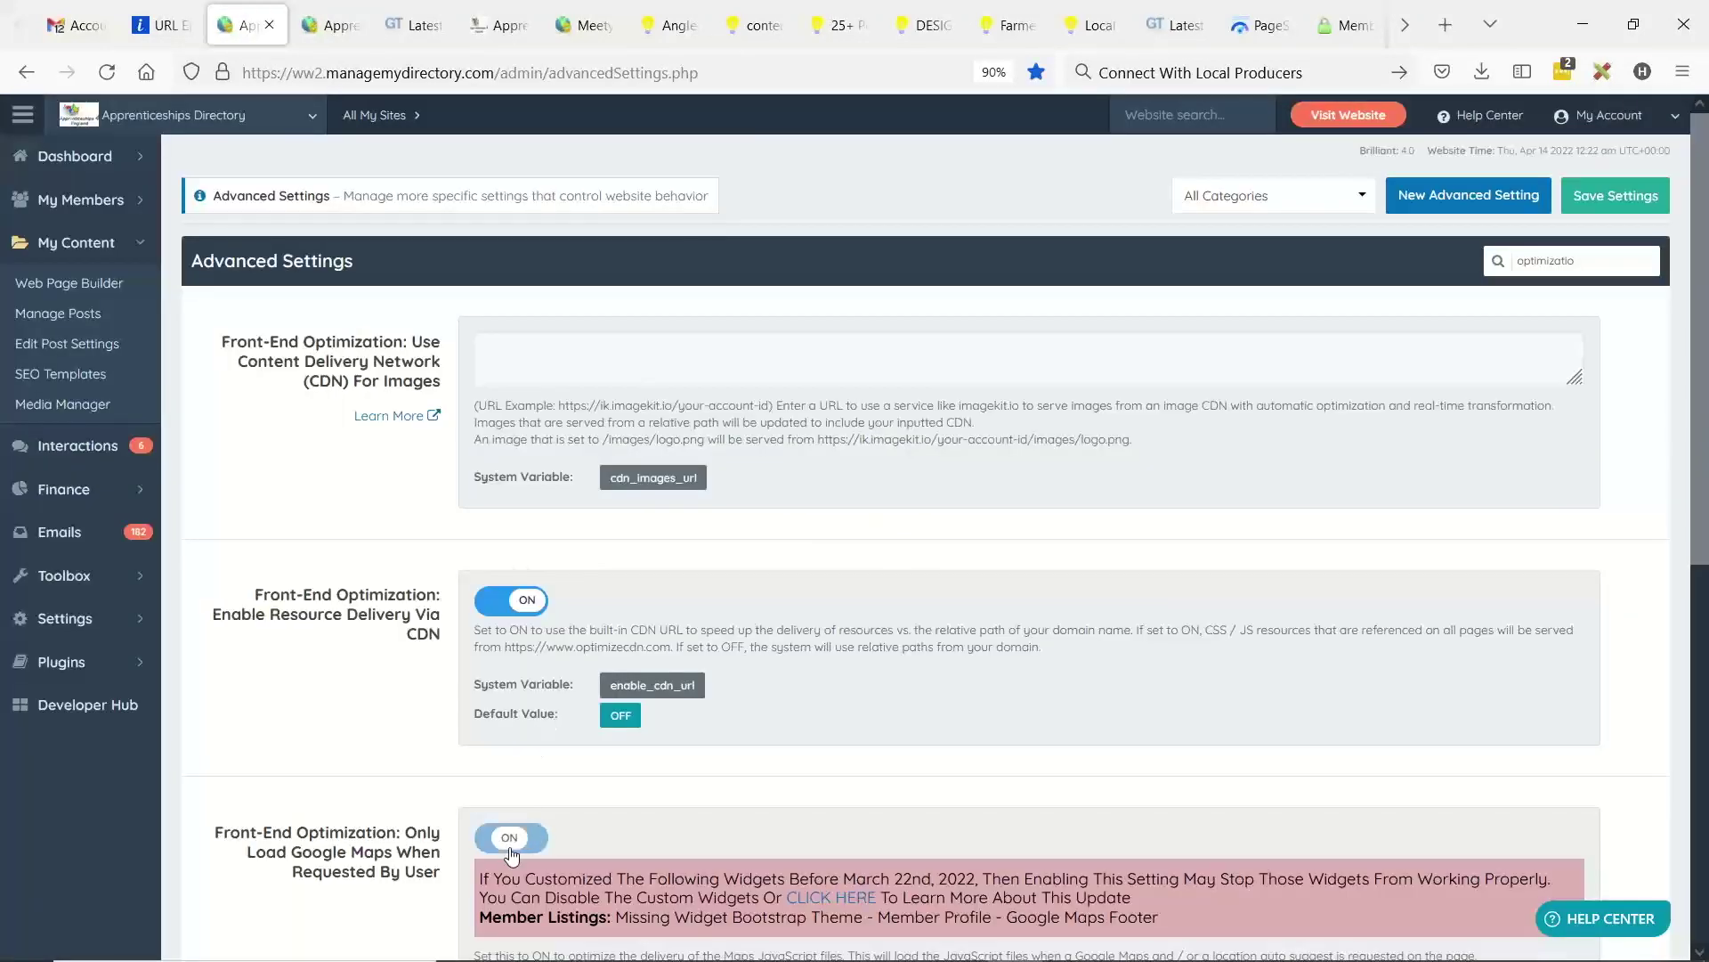
{"action": "left_click", "coordinate": [1600, 194]}
- Switch to ImageKit, open External storage in a separate tab and start a new origin
{"action": "left_click", "coordinate": [187, 30]}
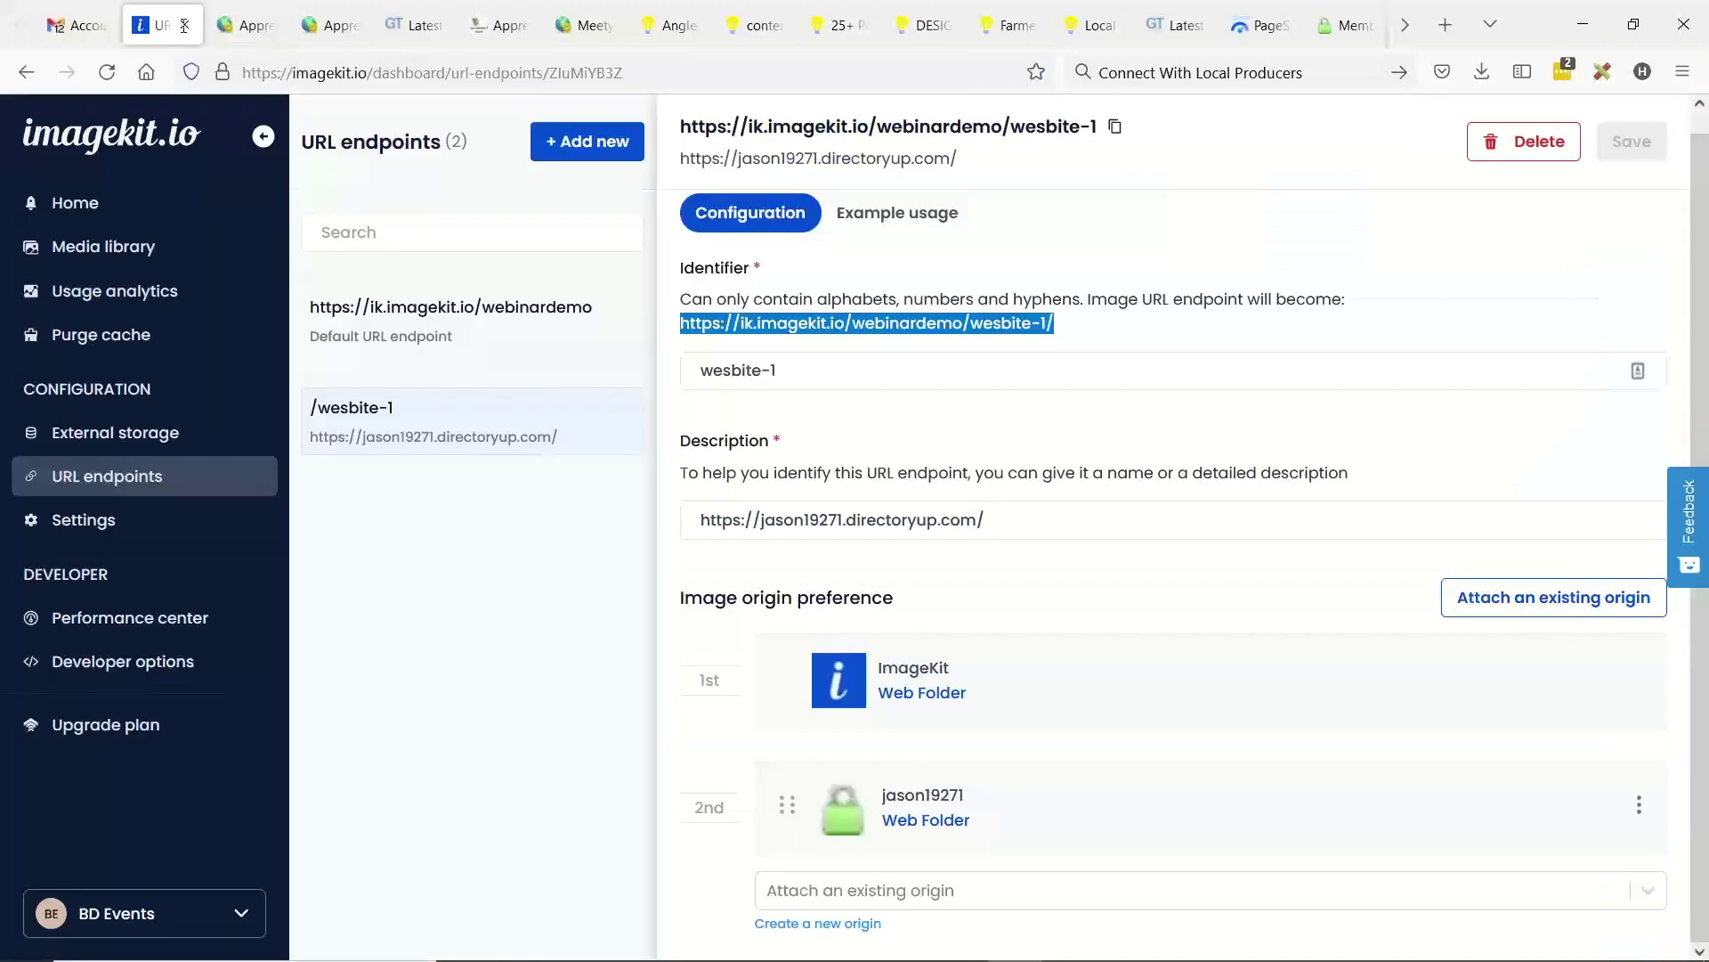
{"action": "middle_click", "coordinate": [160, 434]}
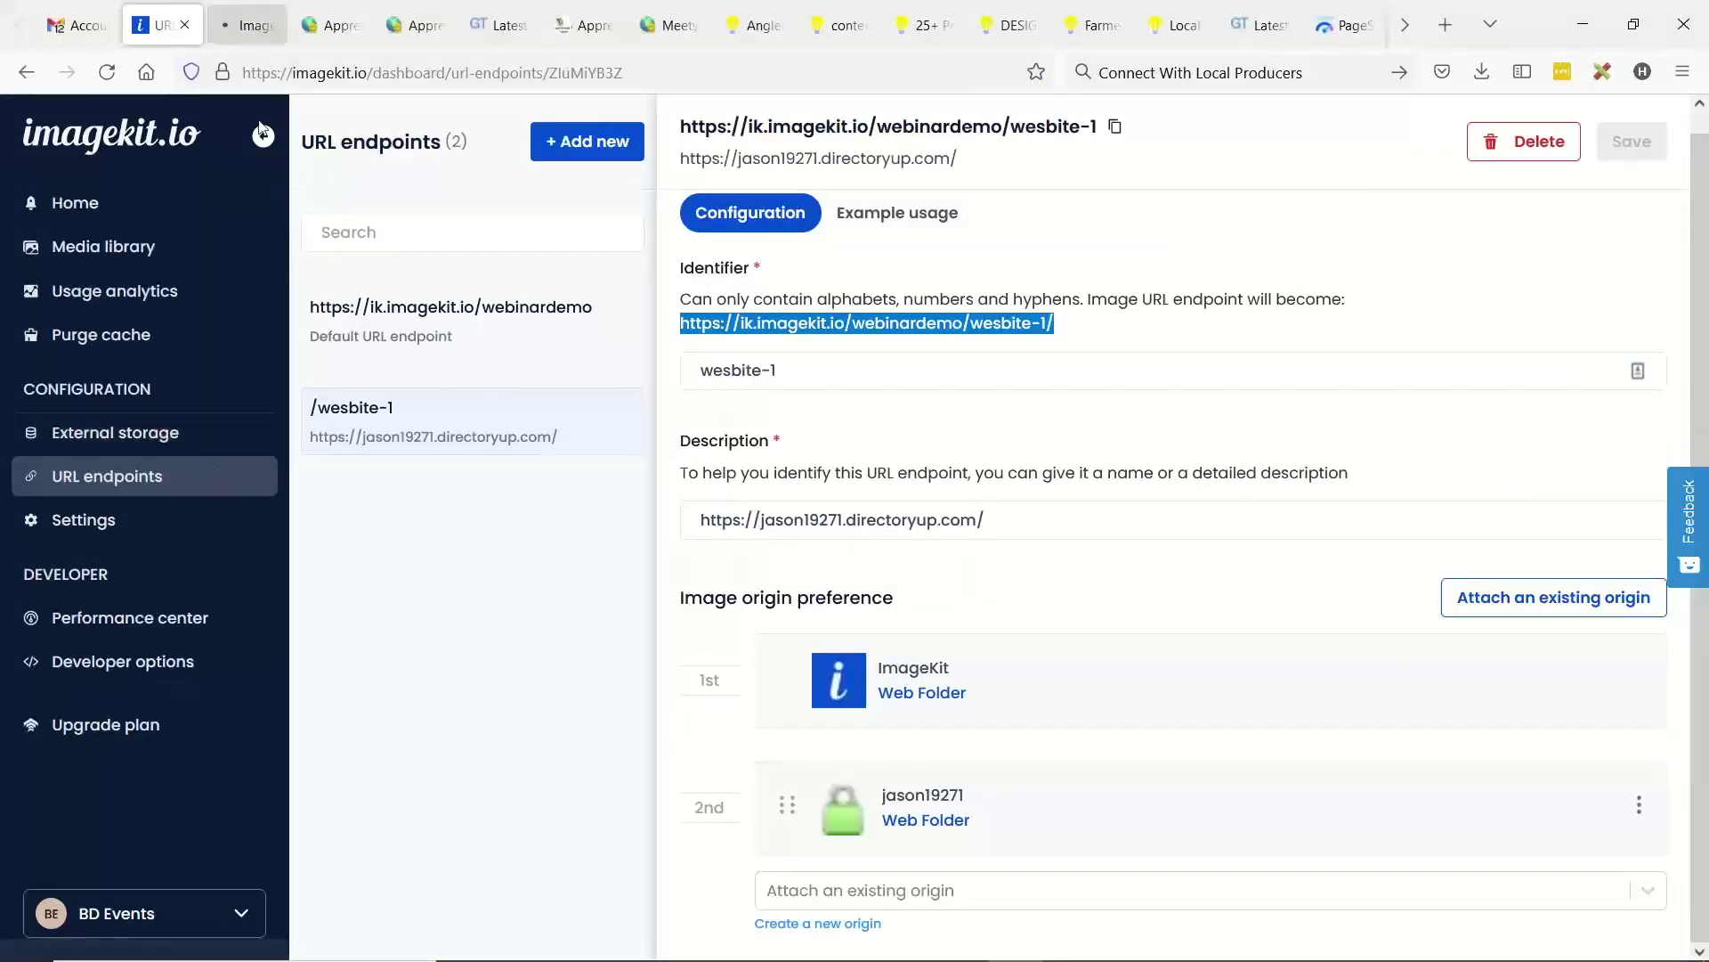
{"action": "left_click", "coordinate": [246, 33]}
{"action": "left_click", "coordinate": [1202, 753]}
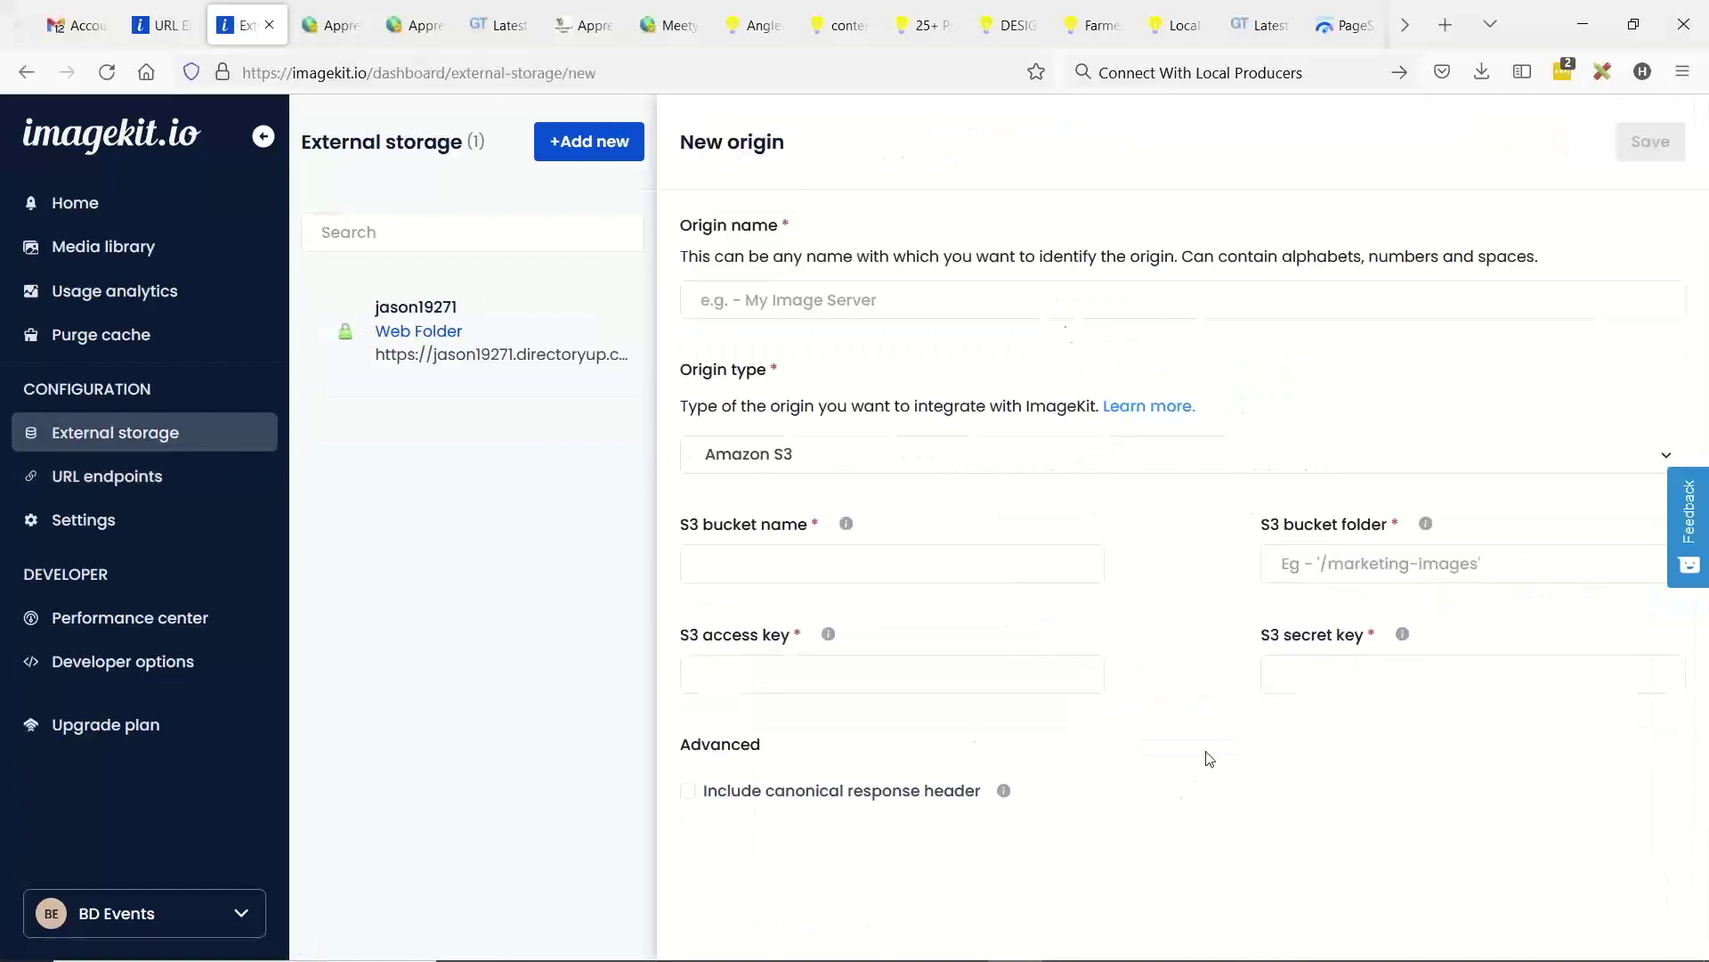
- Copy the live Apprenticeships Directory site address and use its domain part to name the new ImageKit origin apprenticeshipsdirectory
{"action": "left_click", "coordinate": [585, 25]}
{"action": "left_click_drag", "start_coordinate": [547, 75], "coordinate": [196, 61]}
{"action": "key", "text": "ctrl+c"}
{"action": "key", "text": "ctrl+Tab"}
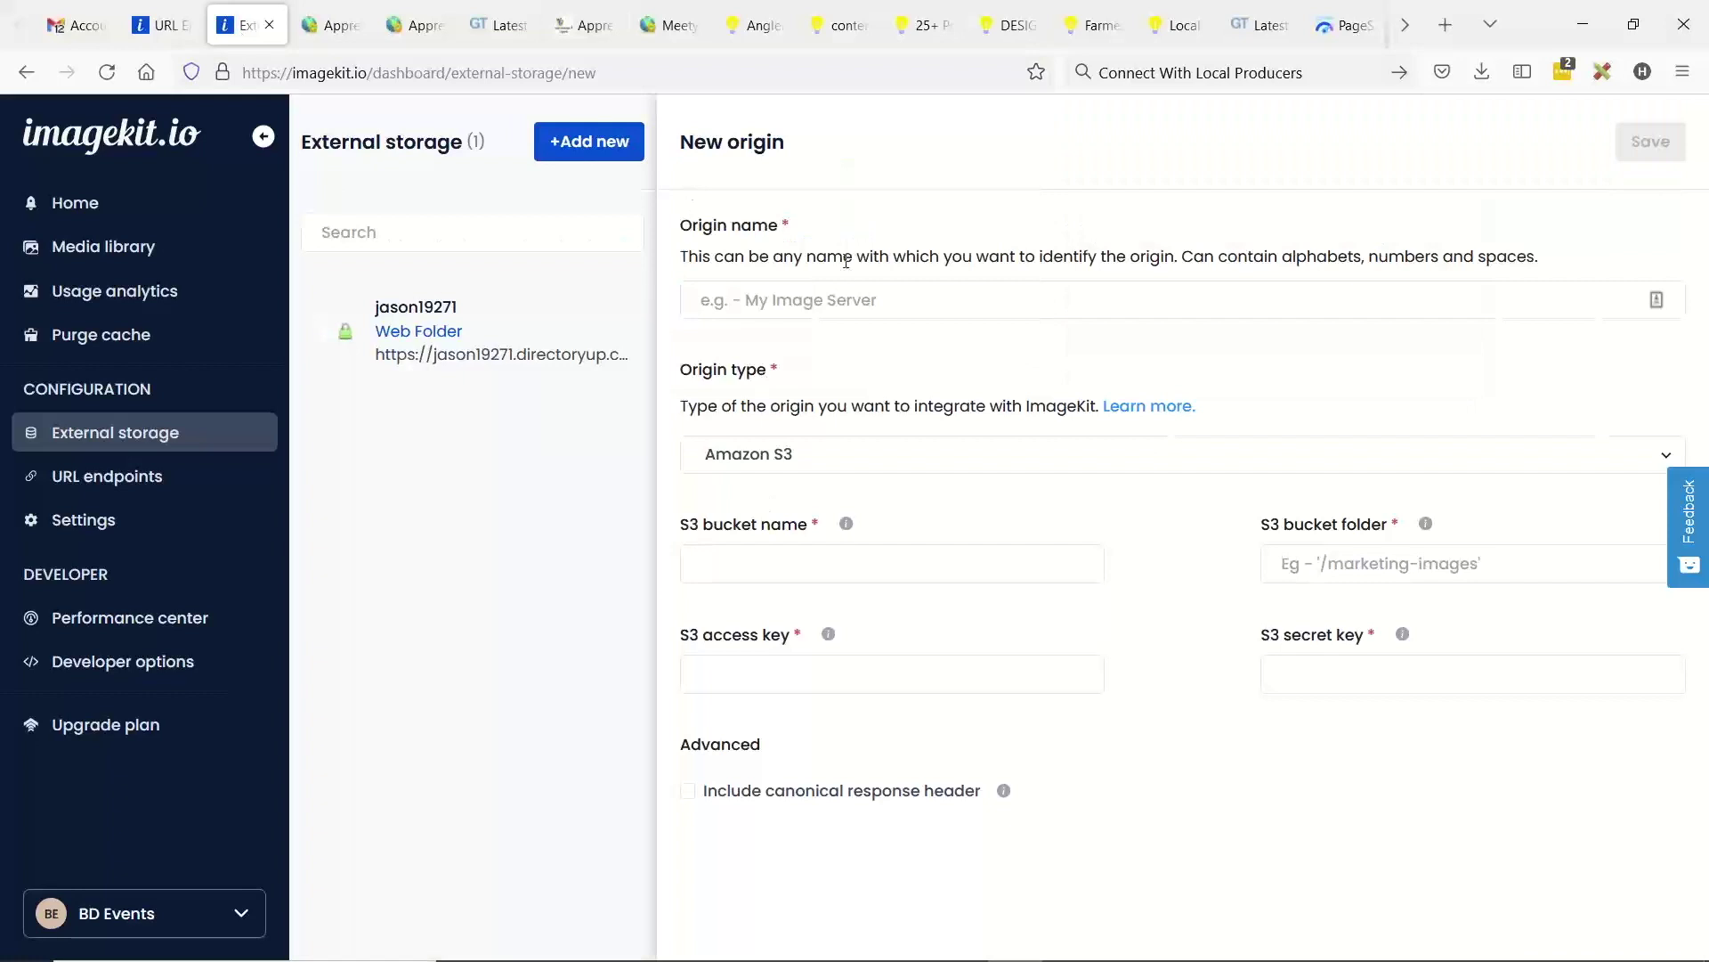
{"action": "left_click", "coordinate": [806, 307]}
{"action": "key", "text": "ctrl+v"}
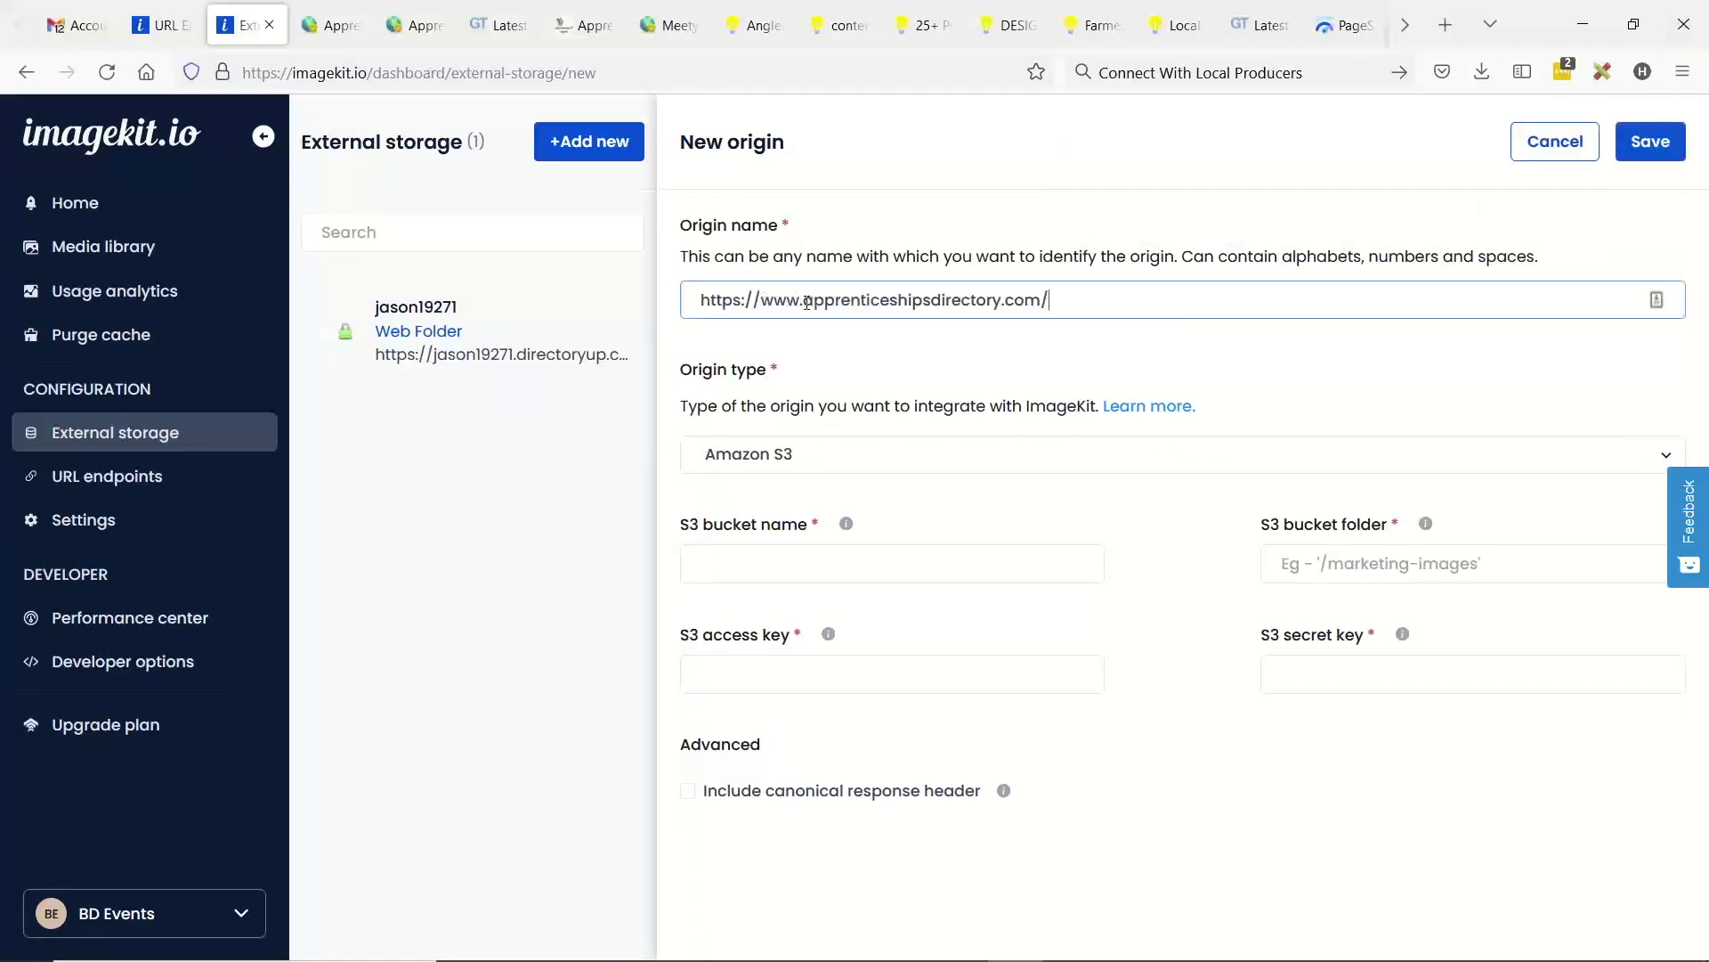
{"action": "left_click_drag", "start_coordinate": [807, 303], "coordinate": [696, 301]}
{"action": "key", "text": "BackSpace"}
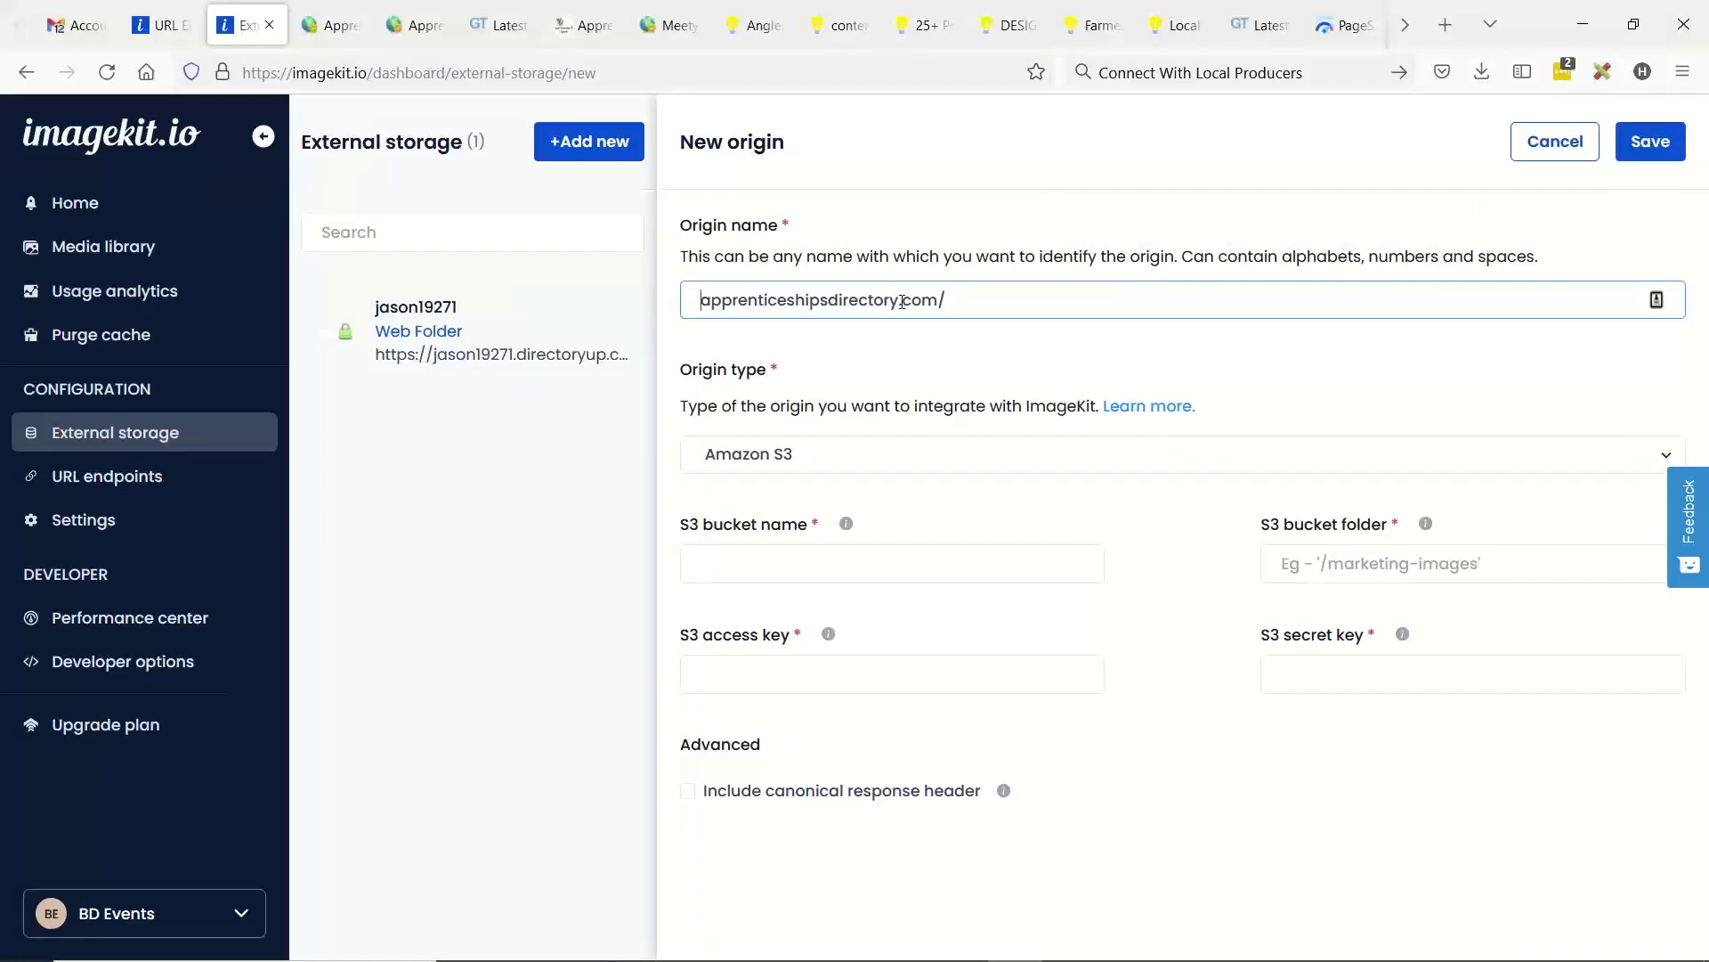
{"action": "left_click_drag", "start_coordinate": [900, 300], "coordinate": [948, 301]}
{"action": "key", "text": "BackSpace"}
{"action": "left_click", "coordinate": [788, 459]}
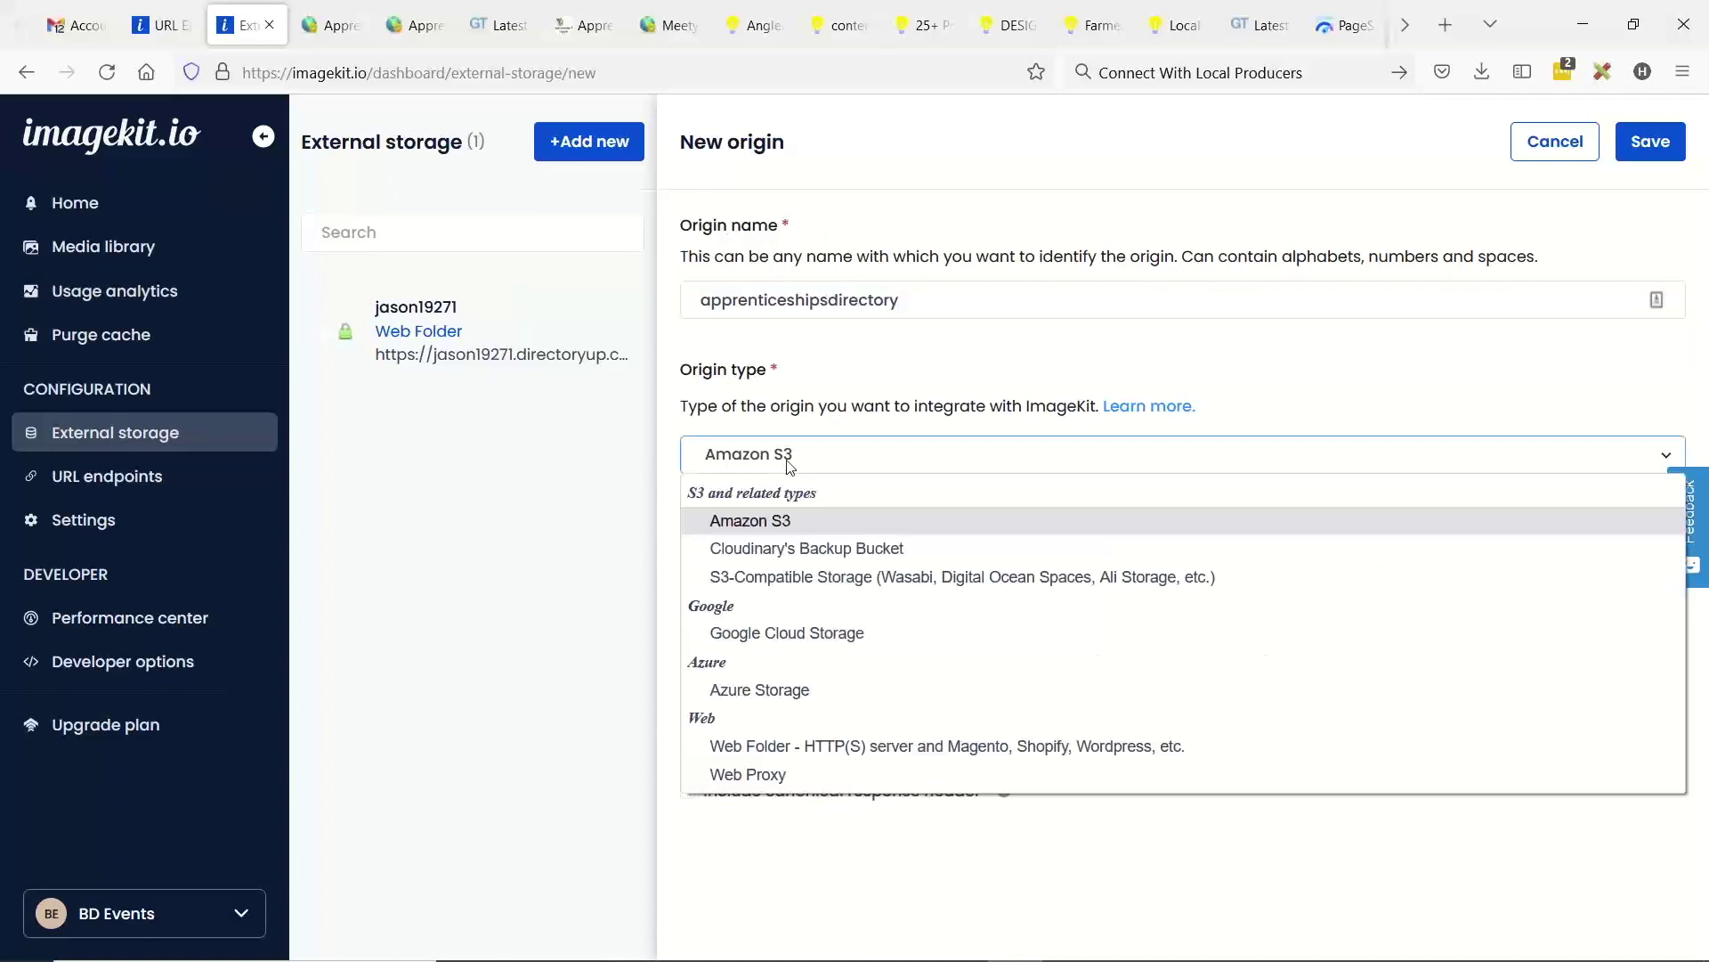
{"action": "left_click", "coordinate": [846, 748]}
{"action": "left_click", "coordinate": [817, 572]}
{"action": "key", "text": "ctrl+v"}
{"action": "left_click", "coordinate": [1649, 143]}
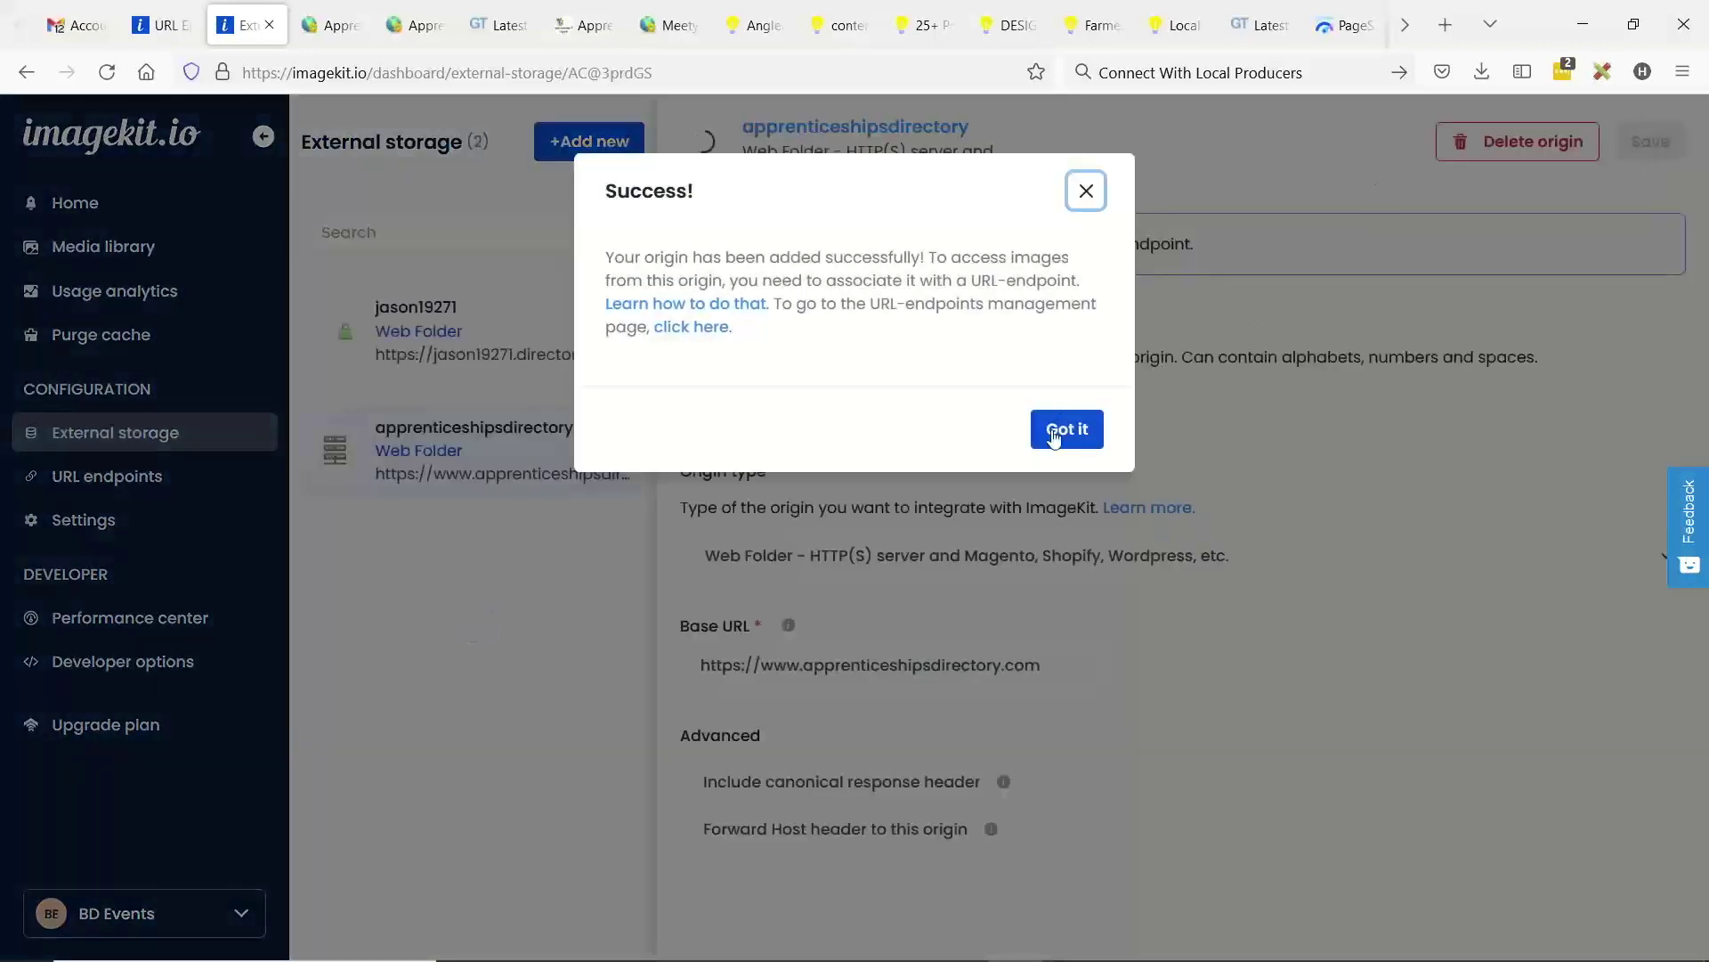
{"action": "left_click", "coordinate": [1056, 427]}
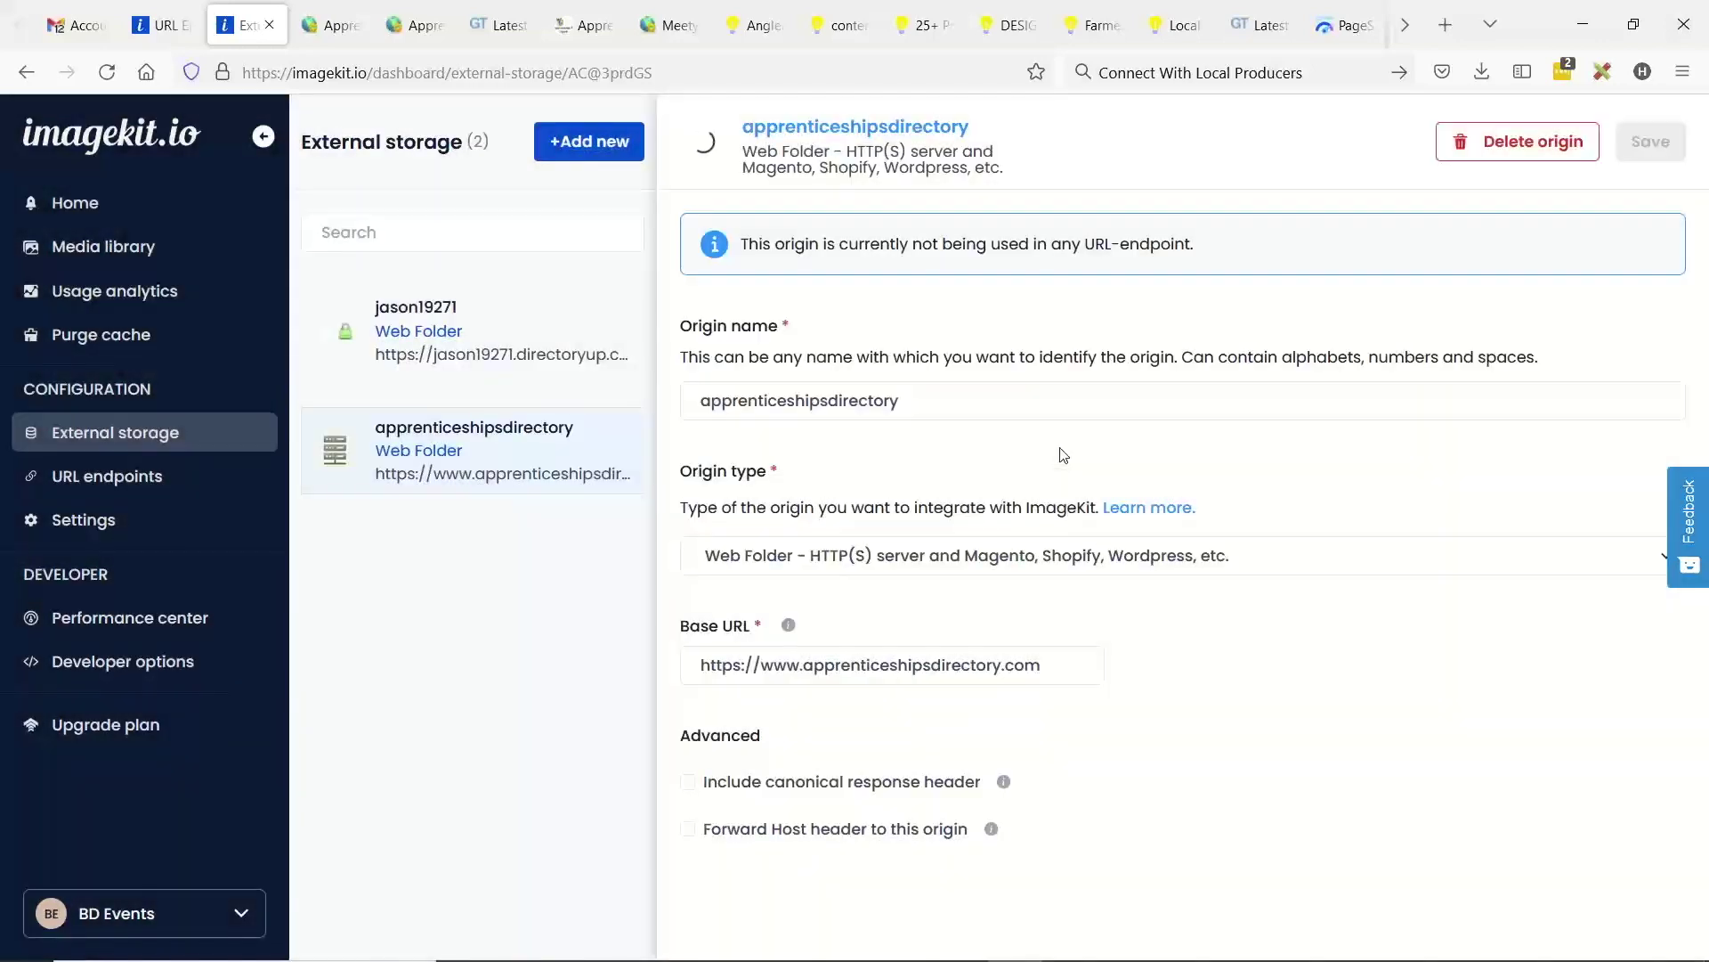
- Start a new ImageKit URL endpoint with the identifier apprenticeshipsdirectory
{"action": "left_click", "coordinate": [113, 486]}
{"action": "left_click", "coordinate": [1185, 681]}
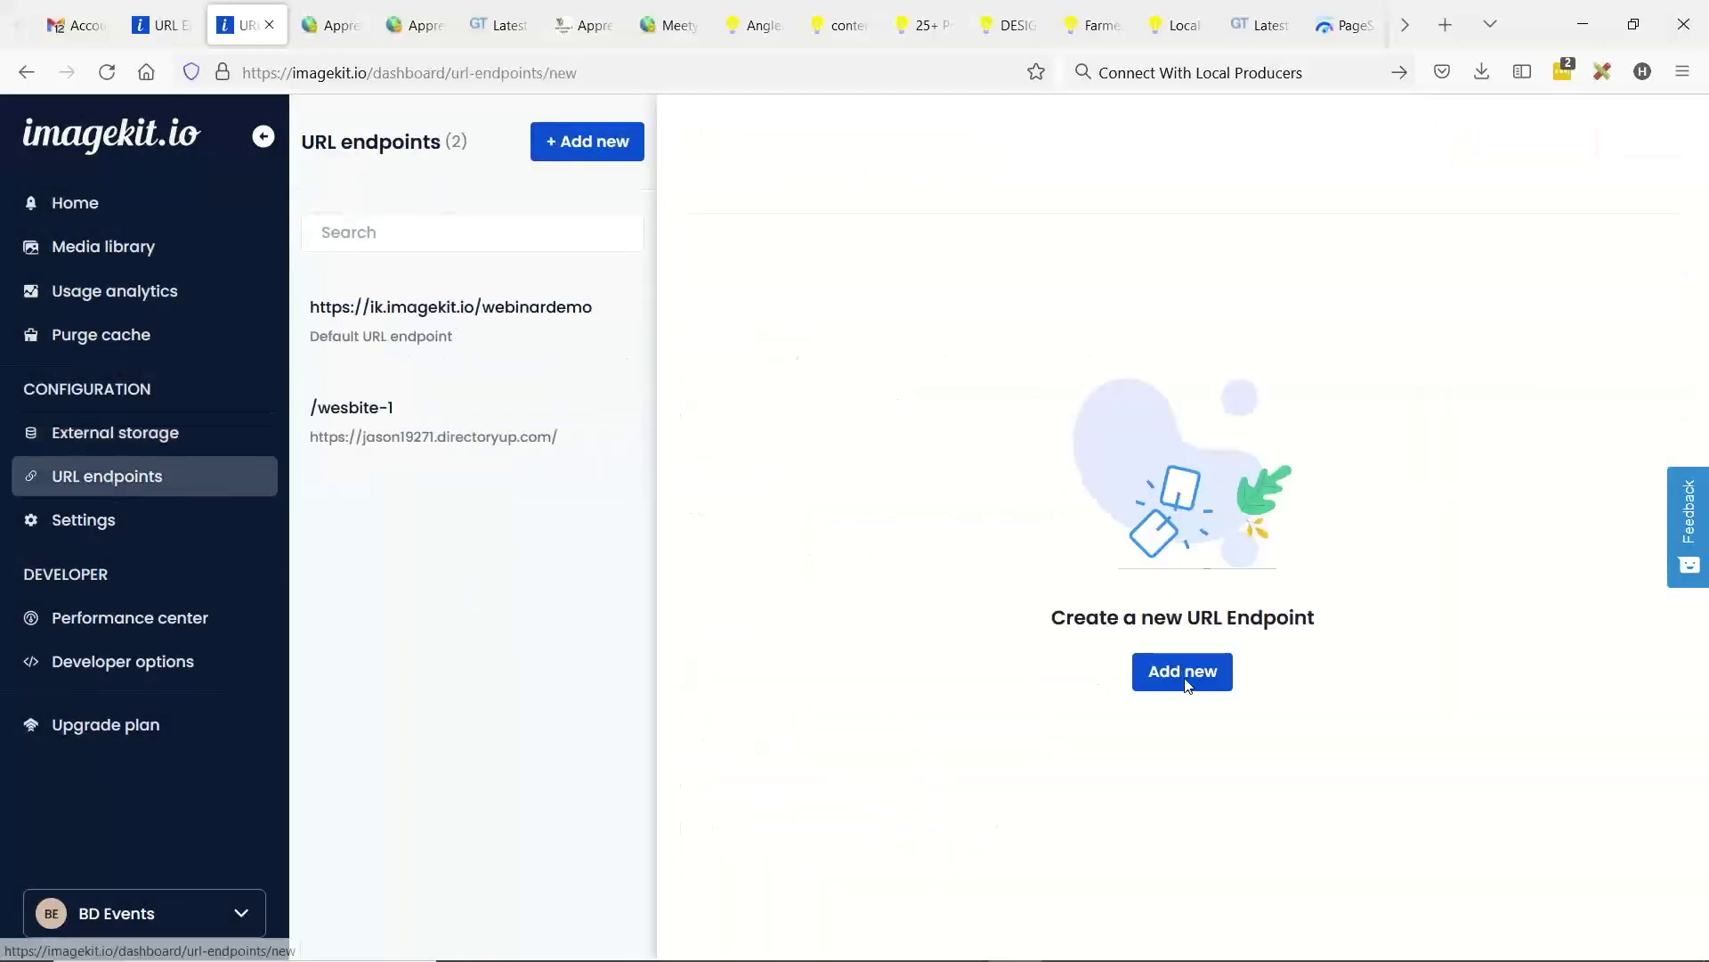
{"action": "left_click", "coordinate": [828, 325]}
{"action": "key", "text": "ctrl+v"}
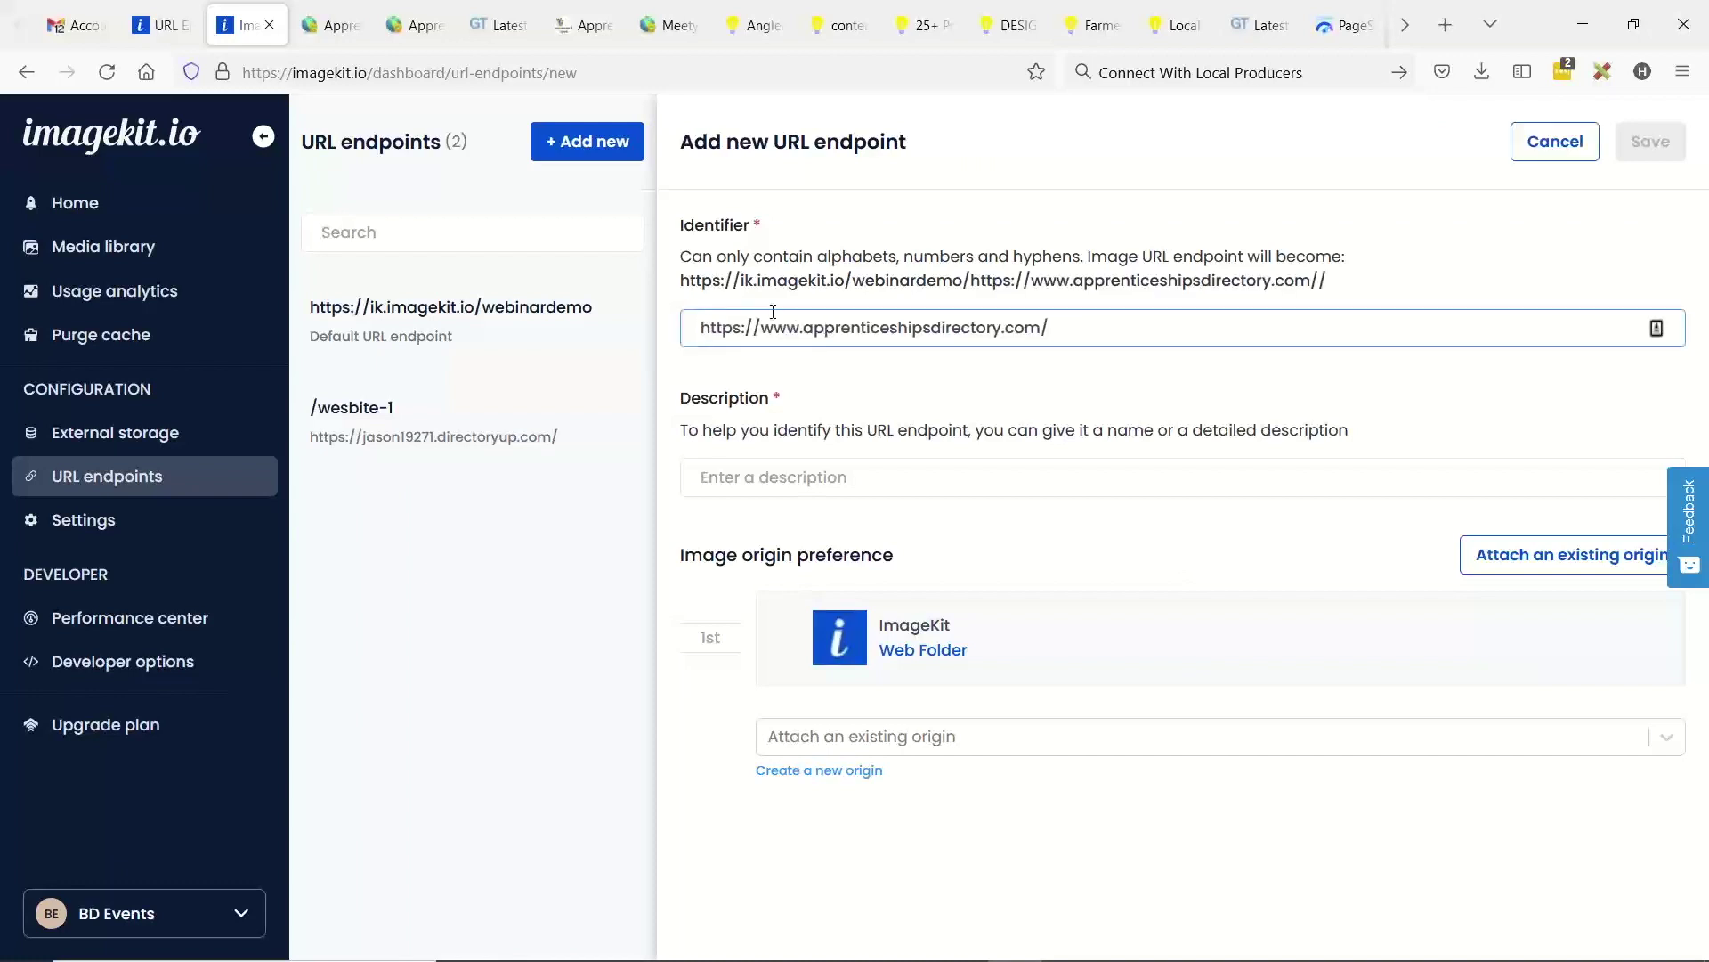
{"action": "key", "text": "shift+Home"}
{"action": "key", "text": "BackSpace"}
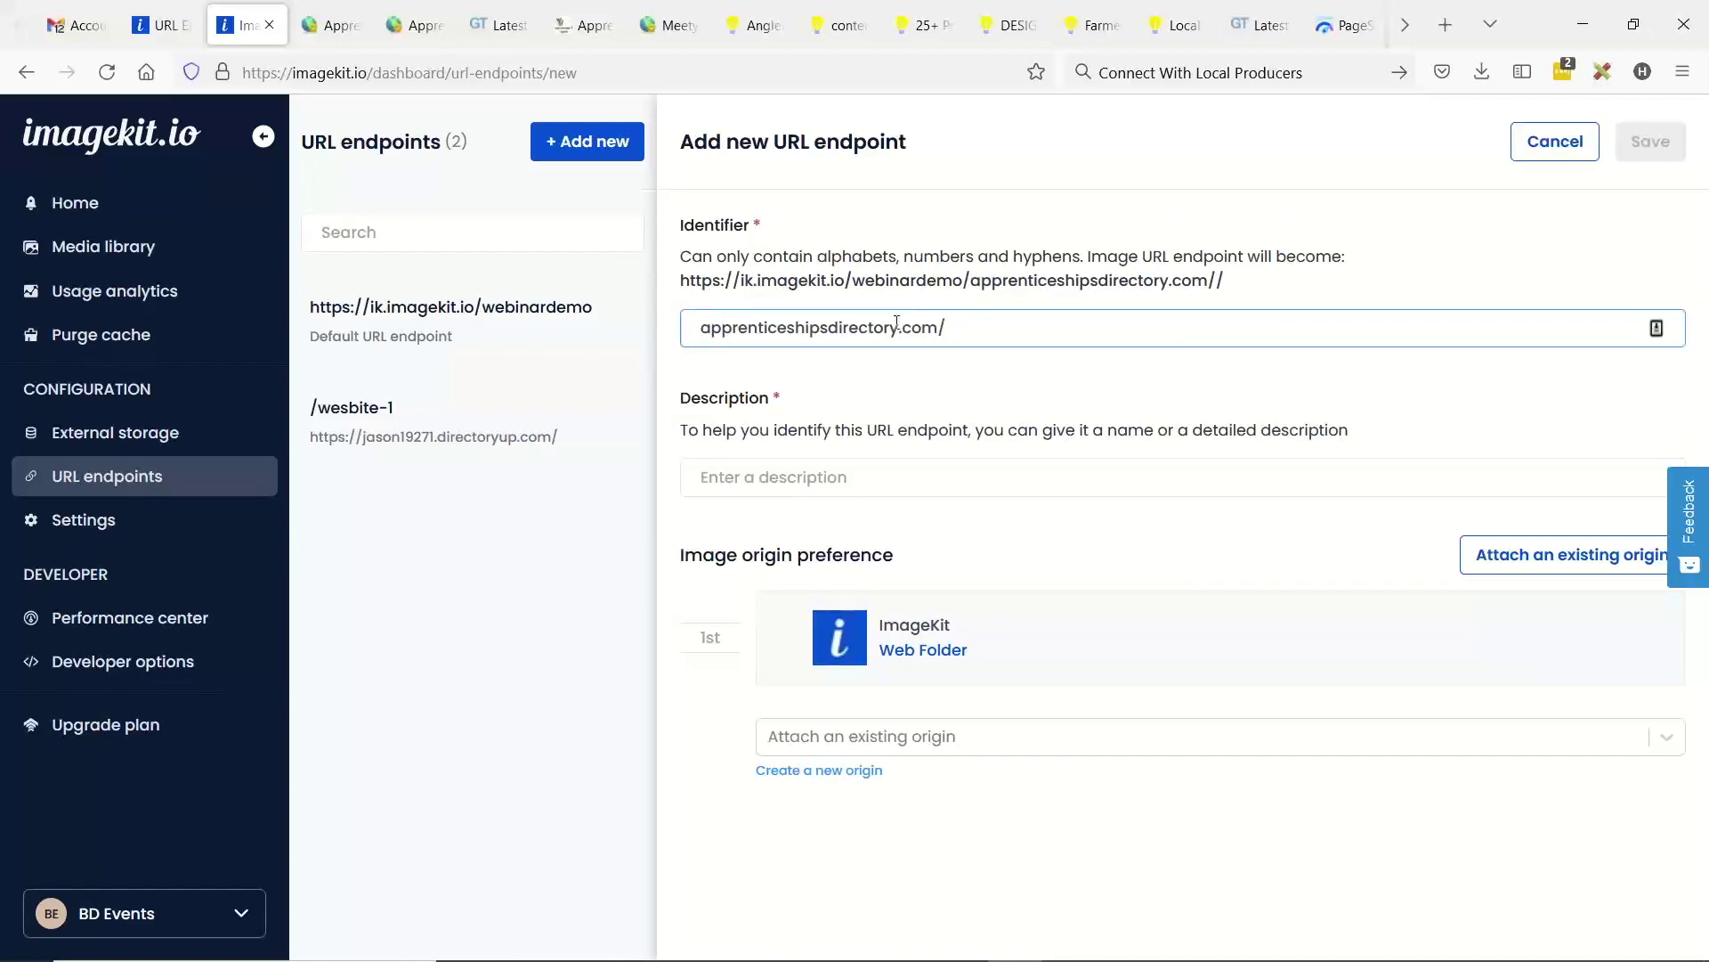
{"action": "left_click_drag", "start_coordinate": [900, 327], "coordinate": [1032, 333]}
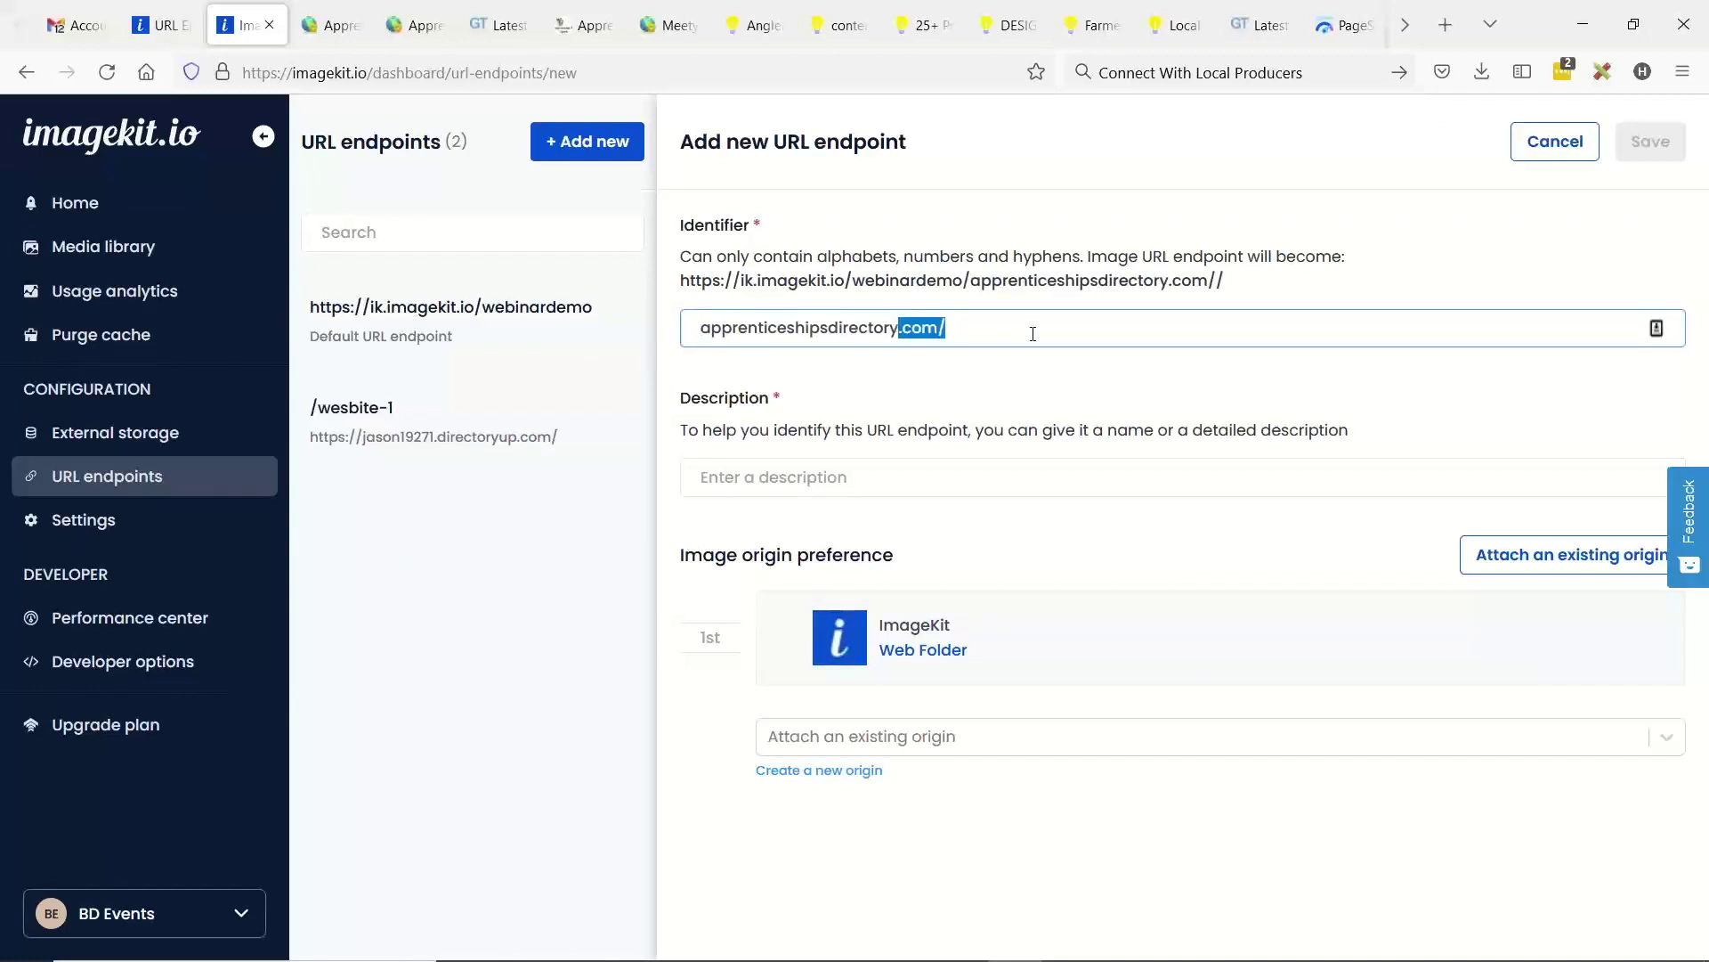
{"action": "left_click", "coordinate": [755, 488]}
{"action": "key", "text": "ctrl+v"}
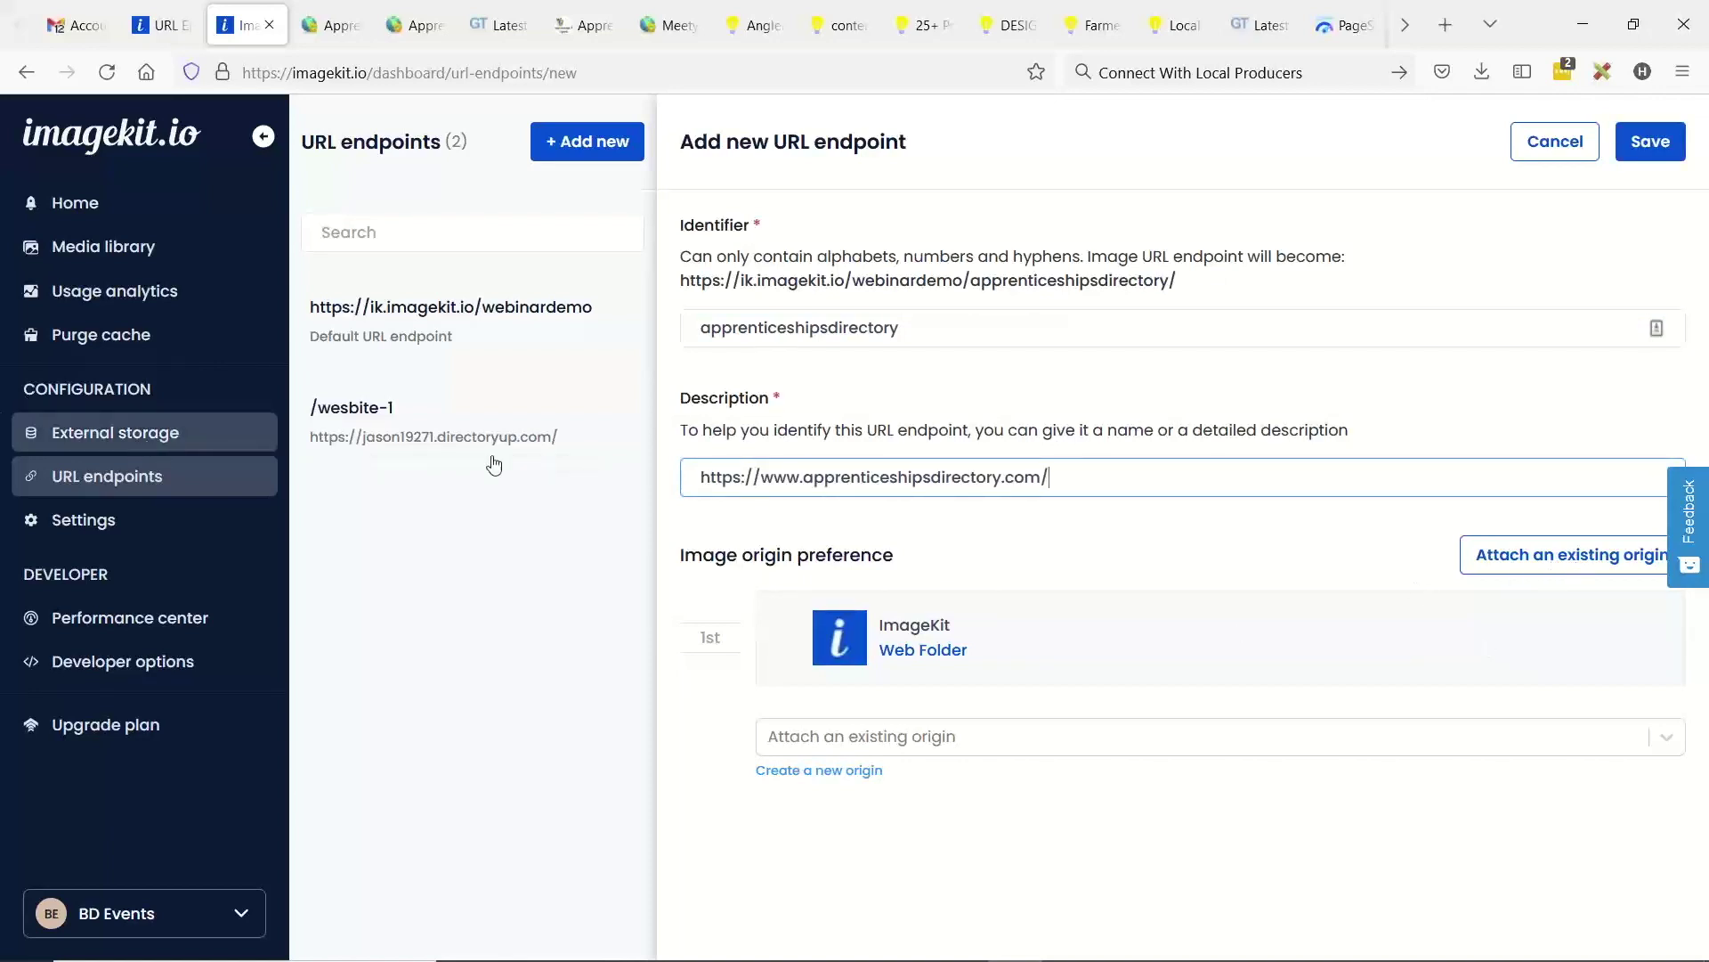
{"action": "left_click", "coordinate": [1594, 567]}
{"action": "left_click", "coordinate": [837, 829]}
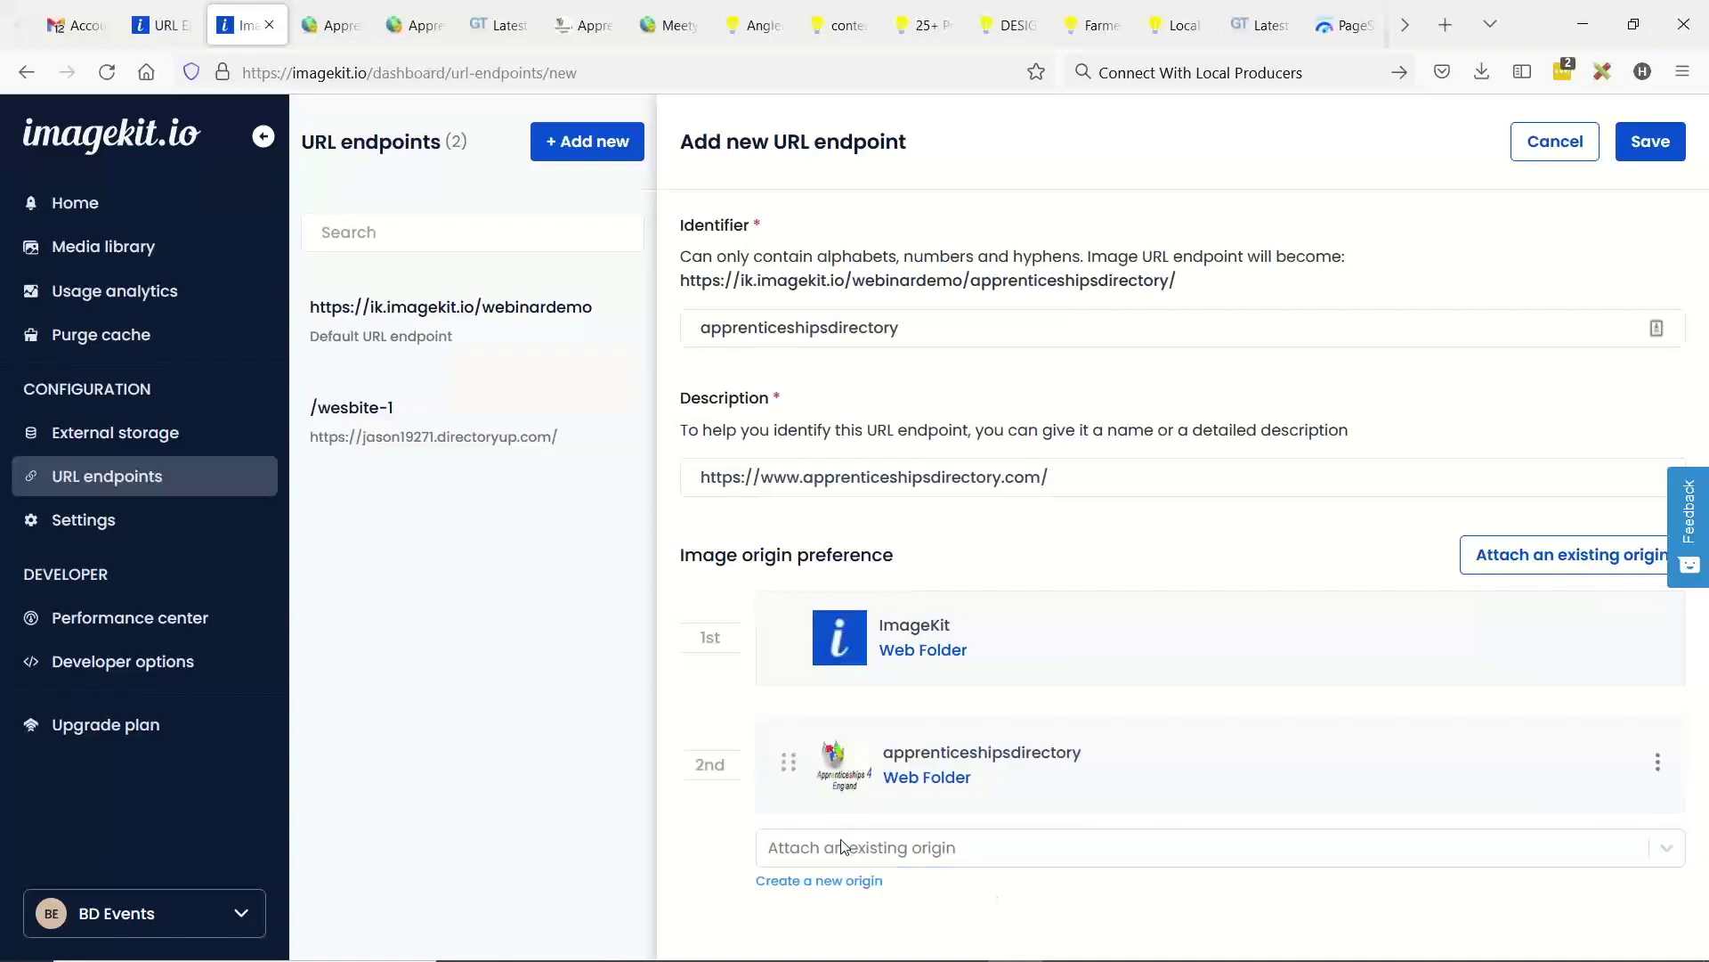
- Copy the image URL given for the endpoint and save the new endpoint
{"action": "left_click_drag", "start_coordinate": [682, 281], "coordinate": [1212, 287]}
{"action": "key", "text": "ctrl+c"}
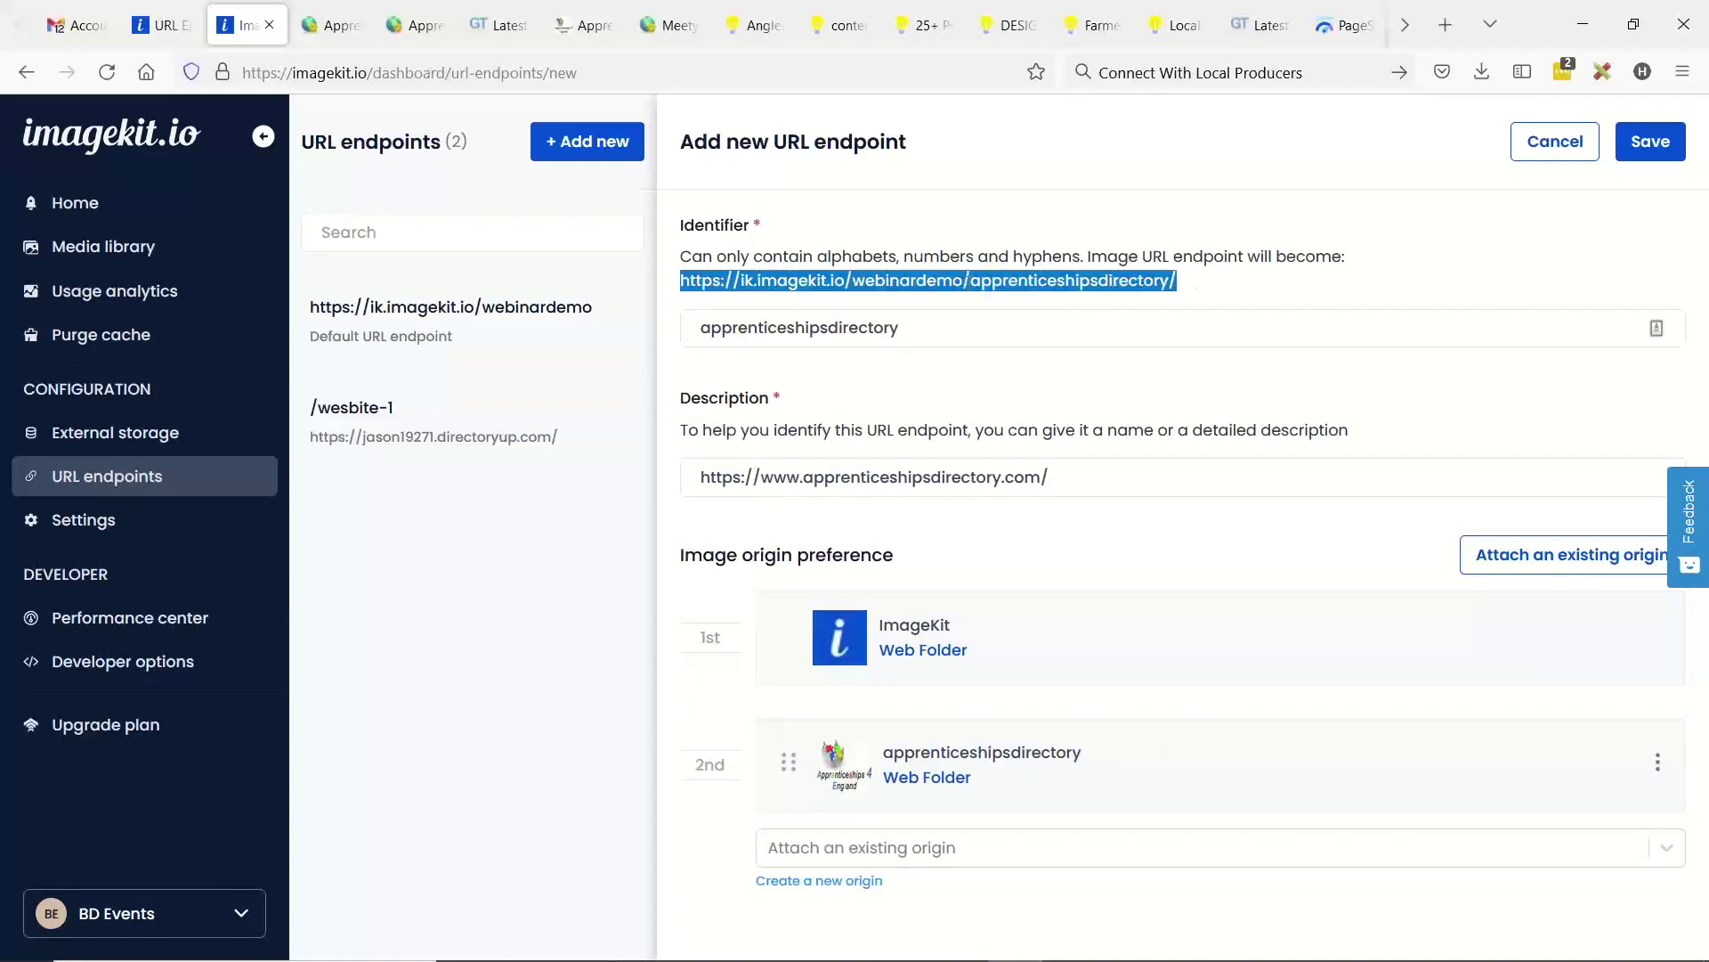
{"action": "left_click", "coordinate": [1648, 144]}
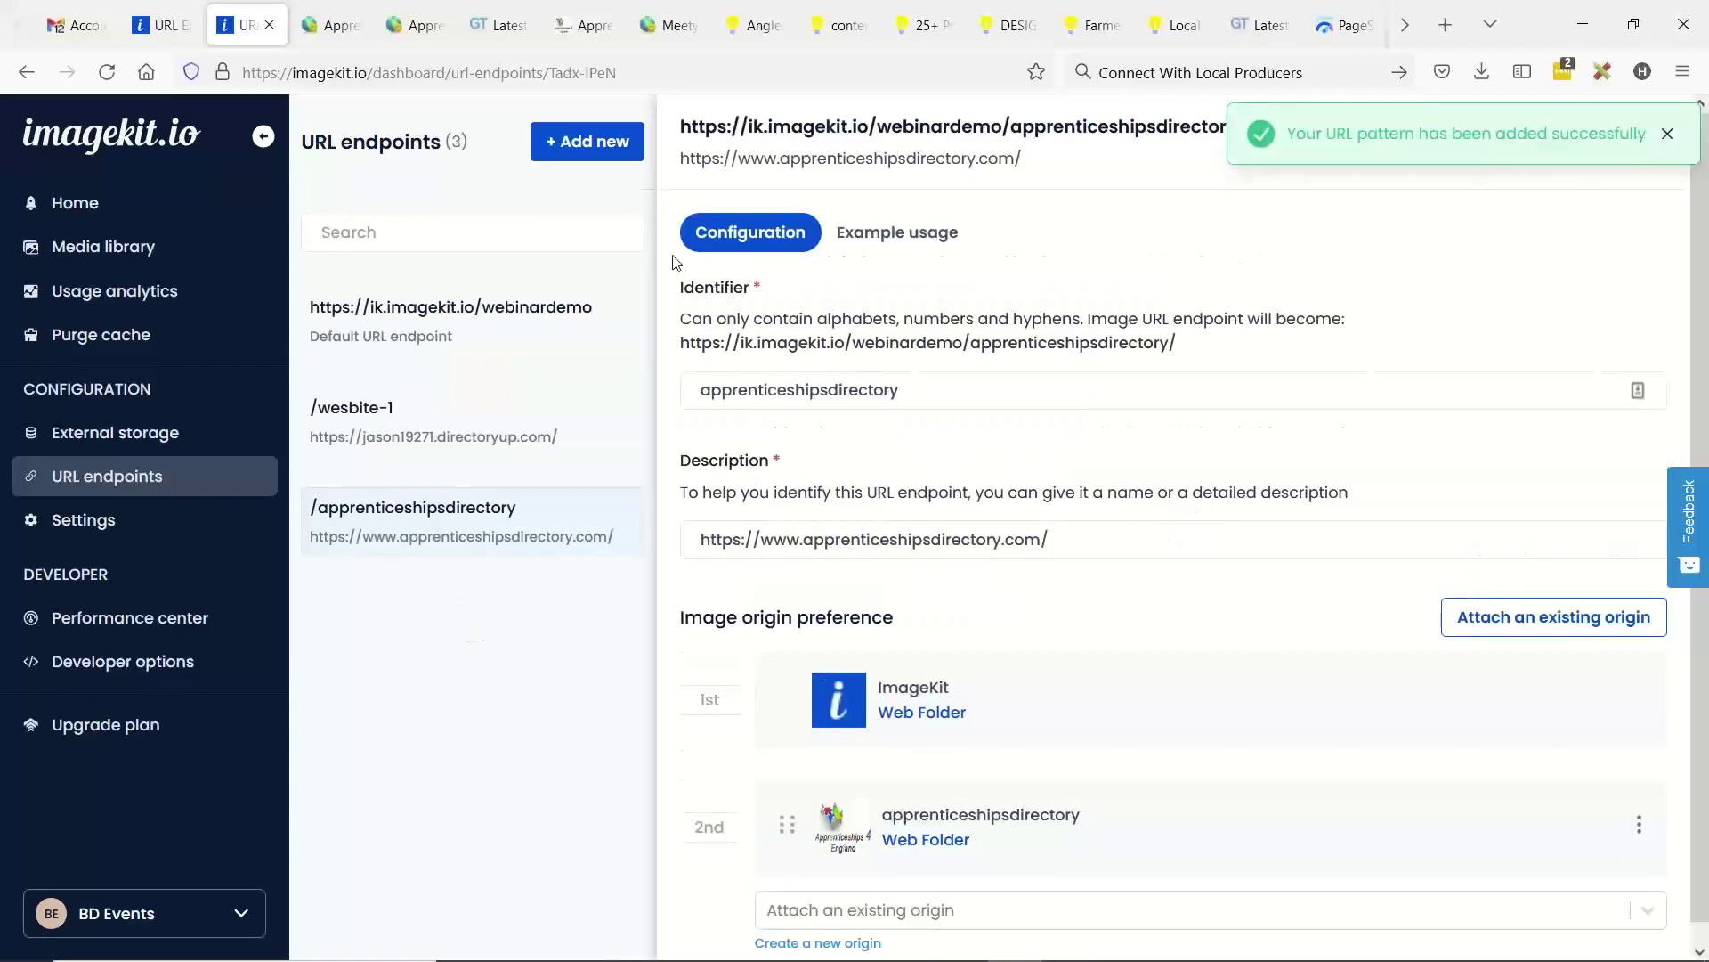
{"action": "left_click", "coordinate": [313, 11]}
{"action": "key", "text": "Tab"}
{"action": "key", "text": "ctrl+v"}
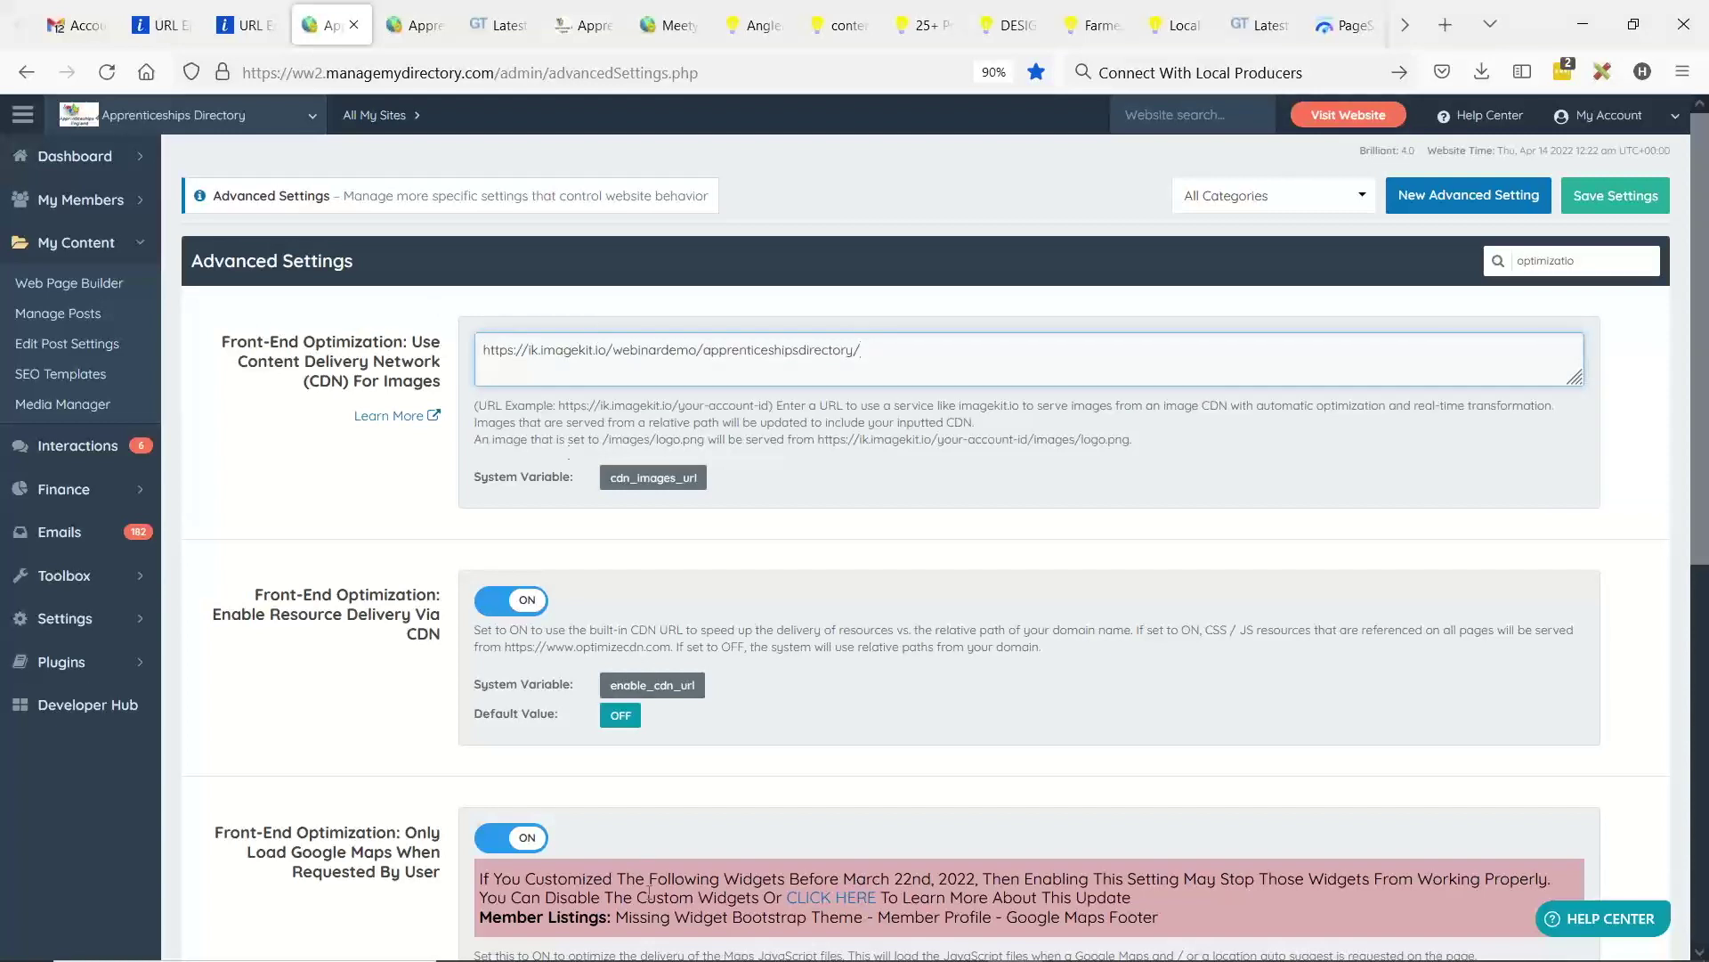
{"action": "left_click", "coordinate": [1620, 194]}
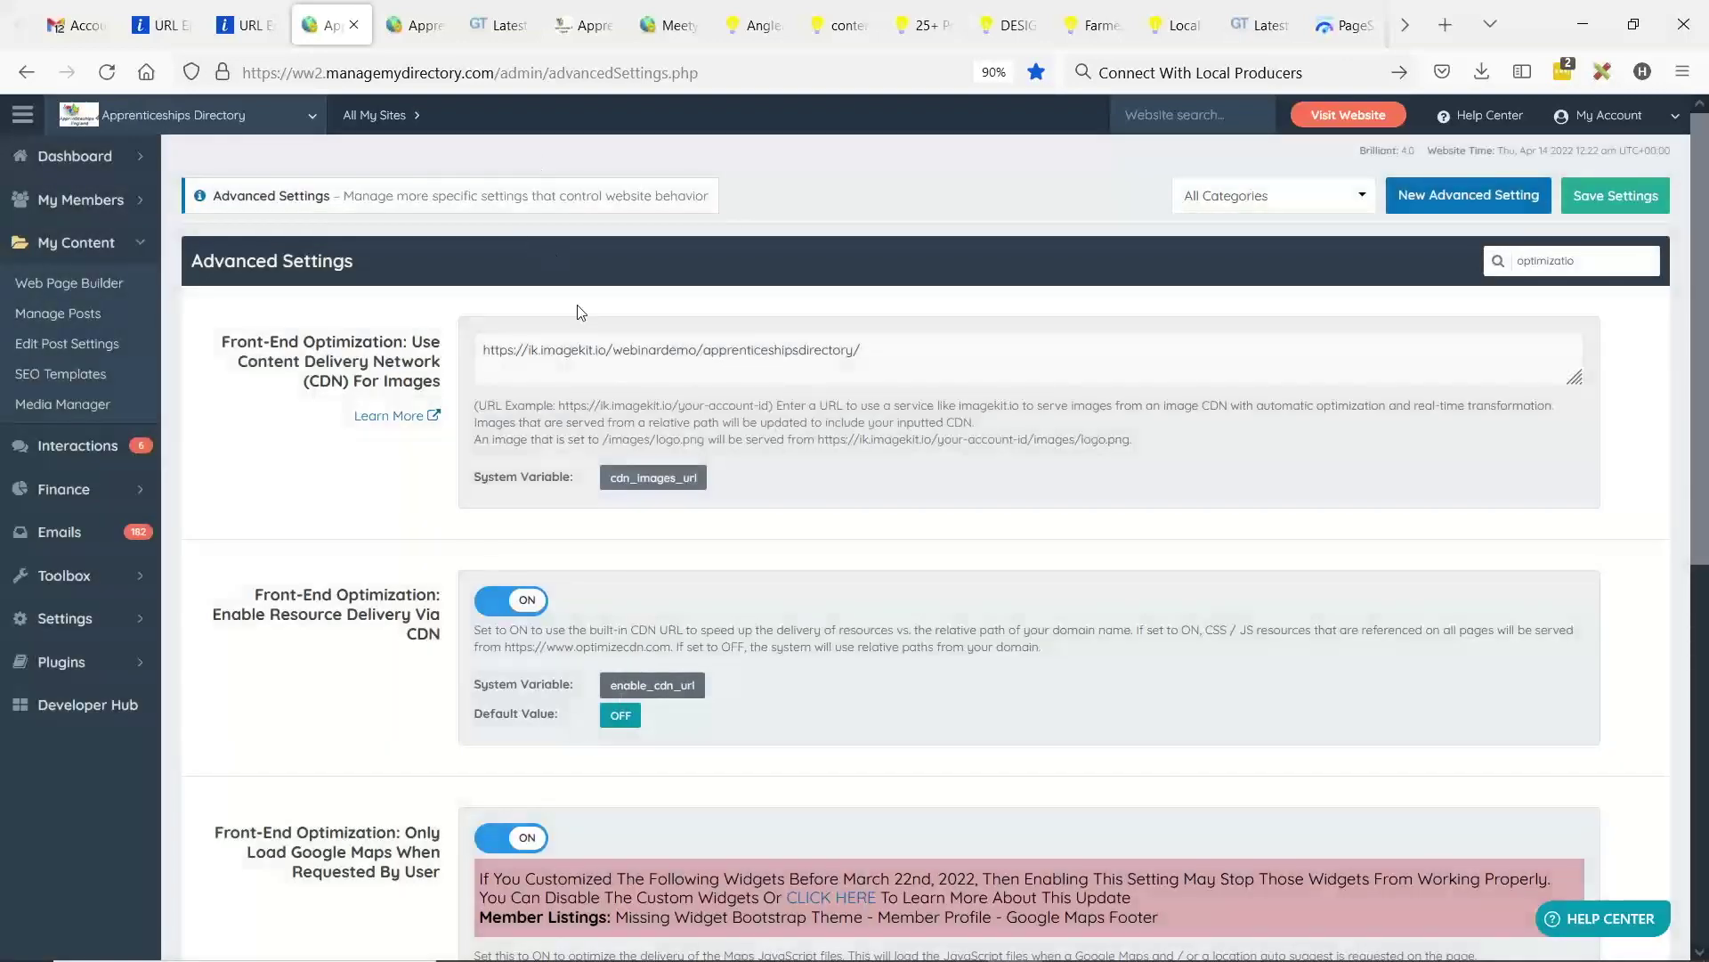
- Reload the live Apprenticeships Directory homepage and inspect the WAMITAB member logo to check its image source
{"action": "left_click", "coordinate": [583, 25]}
{"action": "scroll", "coordinate": [580, 424], "scroll_direction": "up", "scroll_amount": 10}
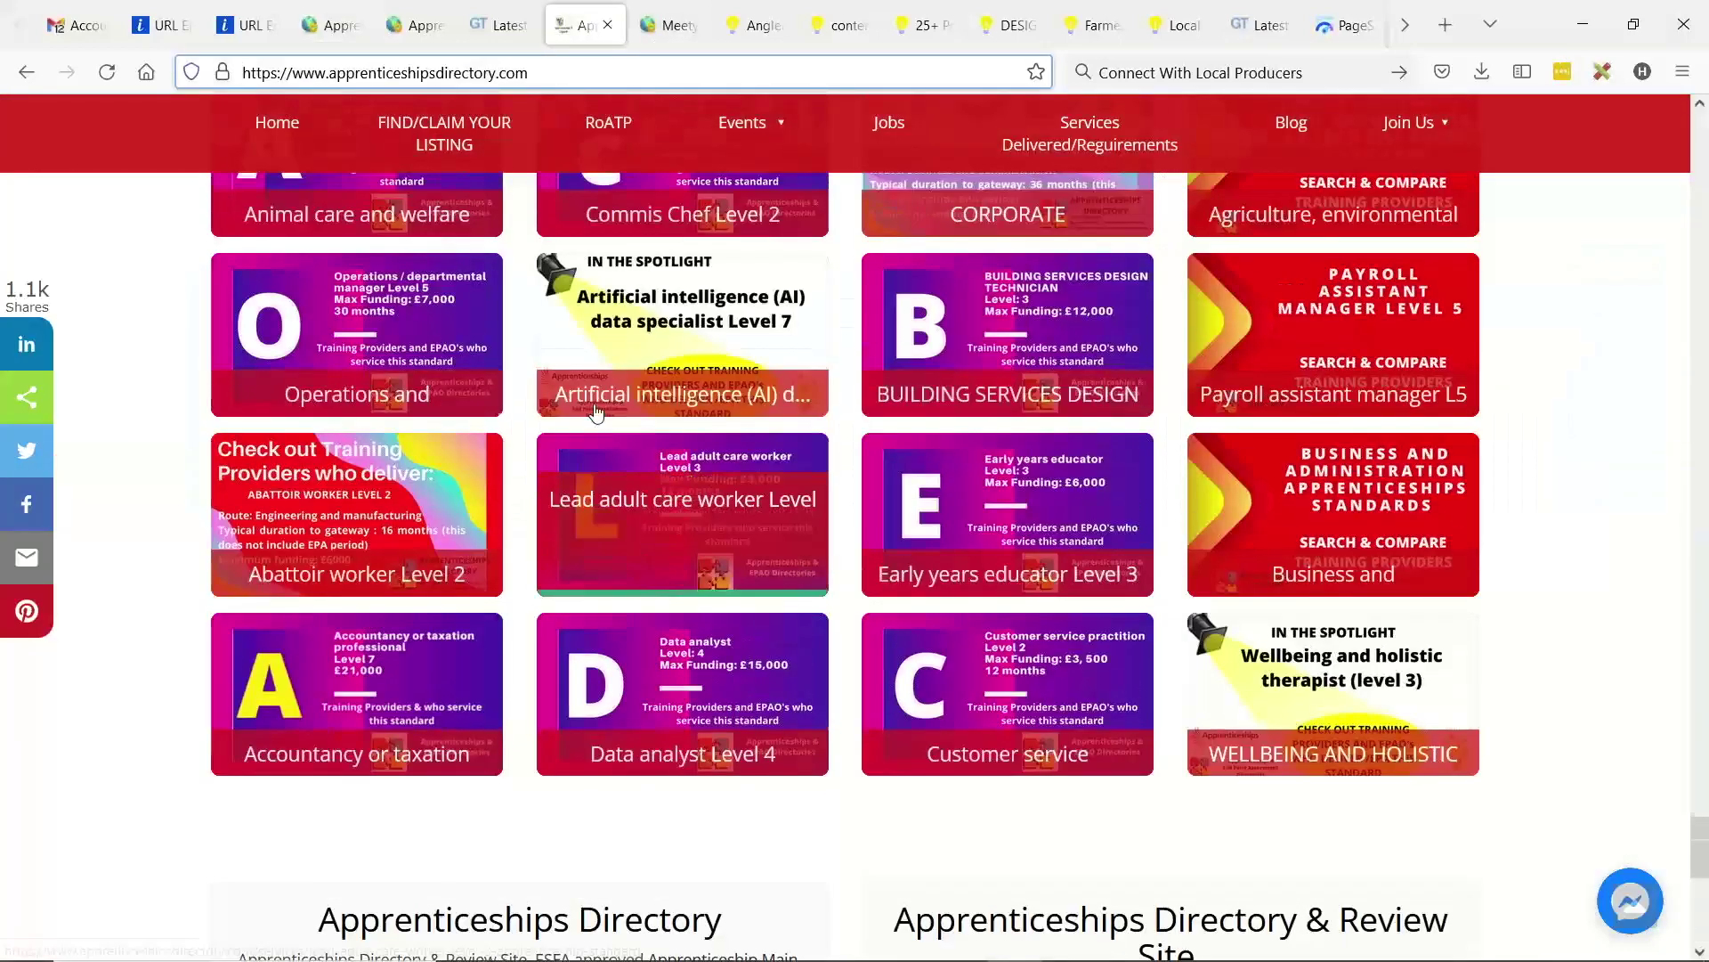
{"action": "left_click", "coordinate": [107, 72]}
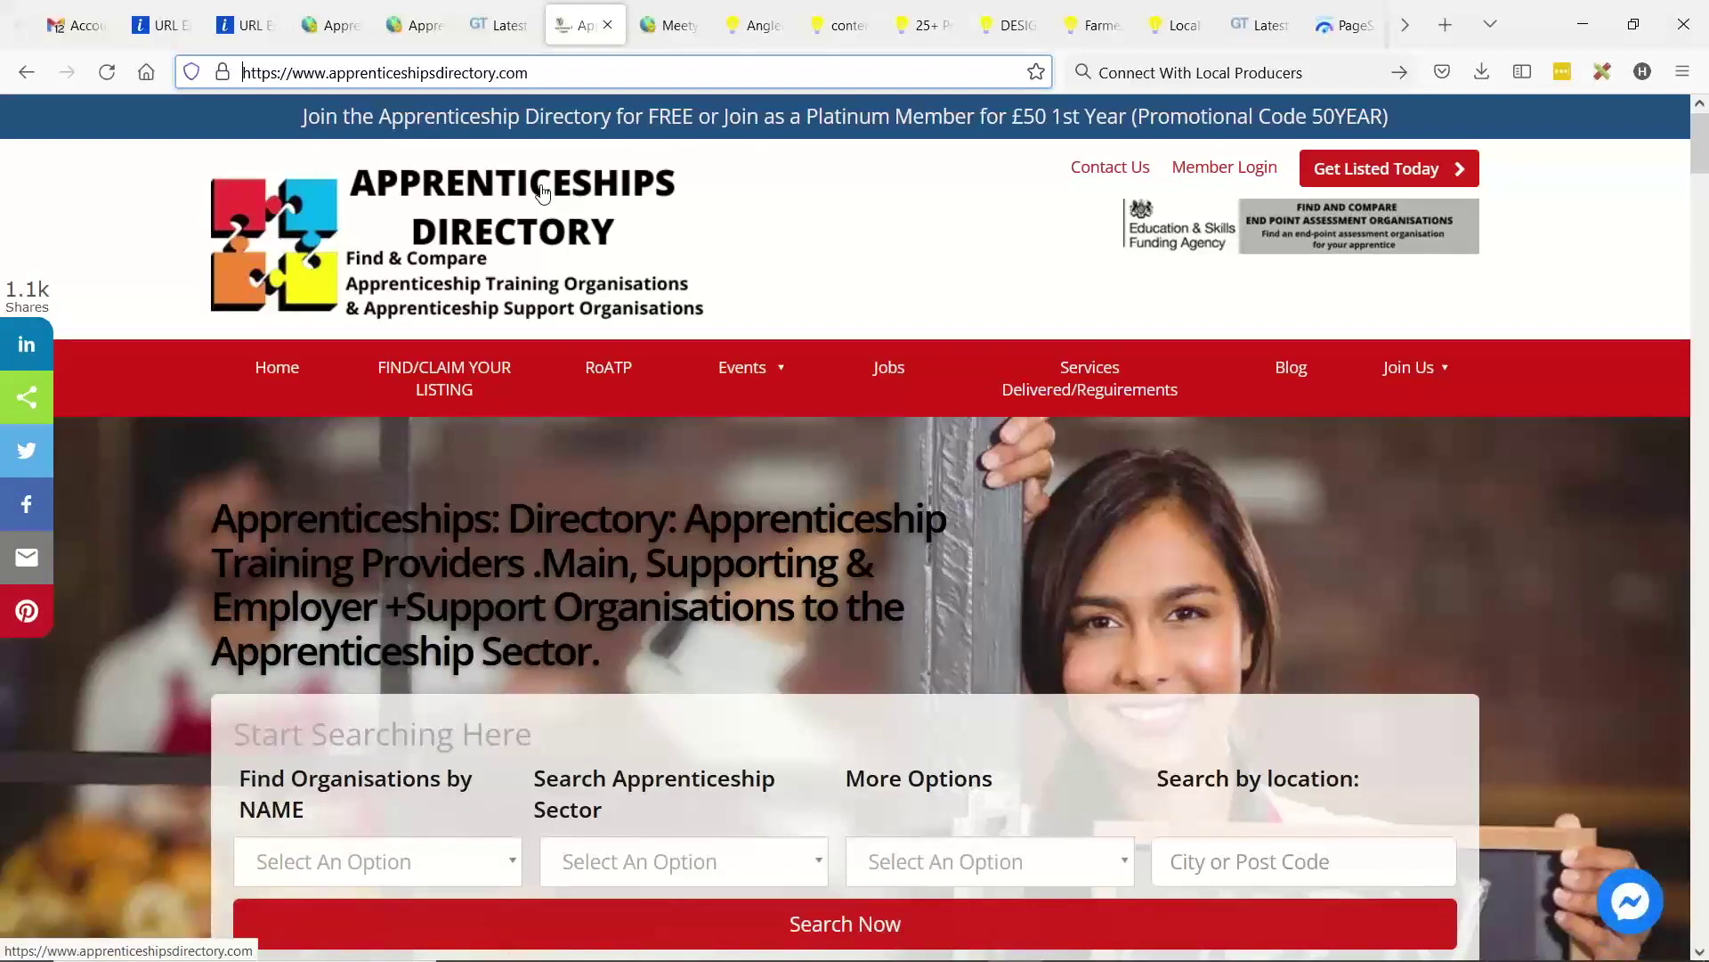
{"action": "scroll", "coordinate": [656, 322], "scroll_direction": "down", "scroll_amount": 5}
{"action": "scroll", "coordinate": [656, 321], "scroll_direction": "down", "scroll_amount": 12}
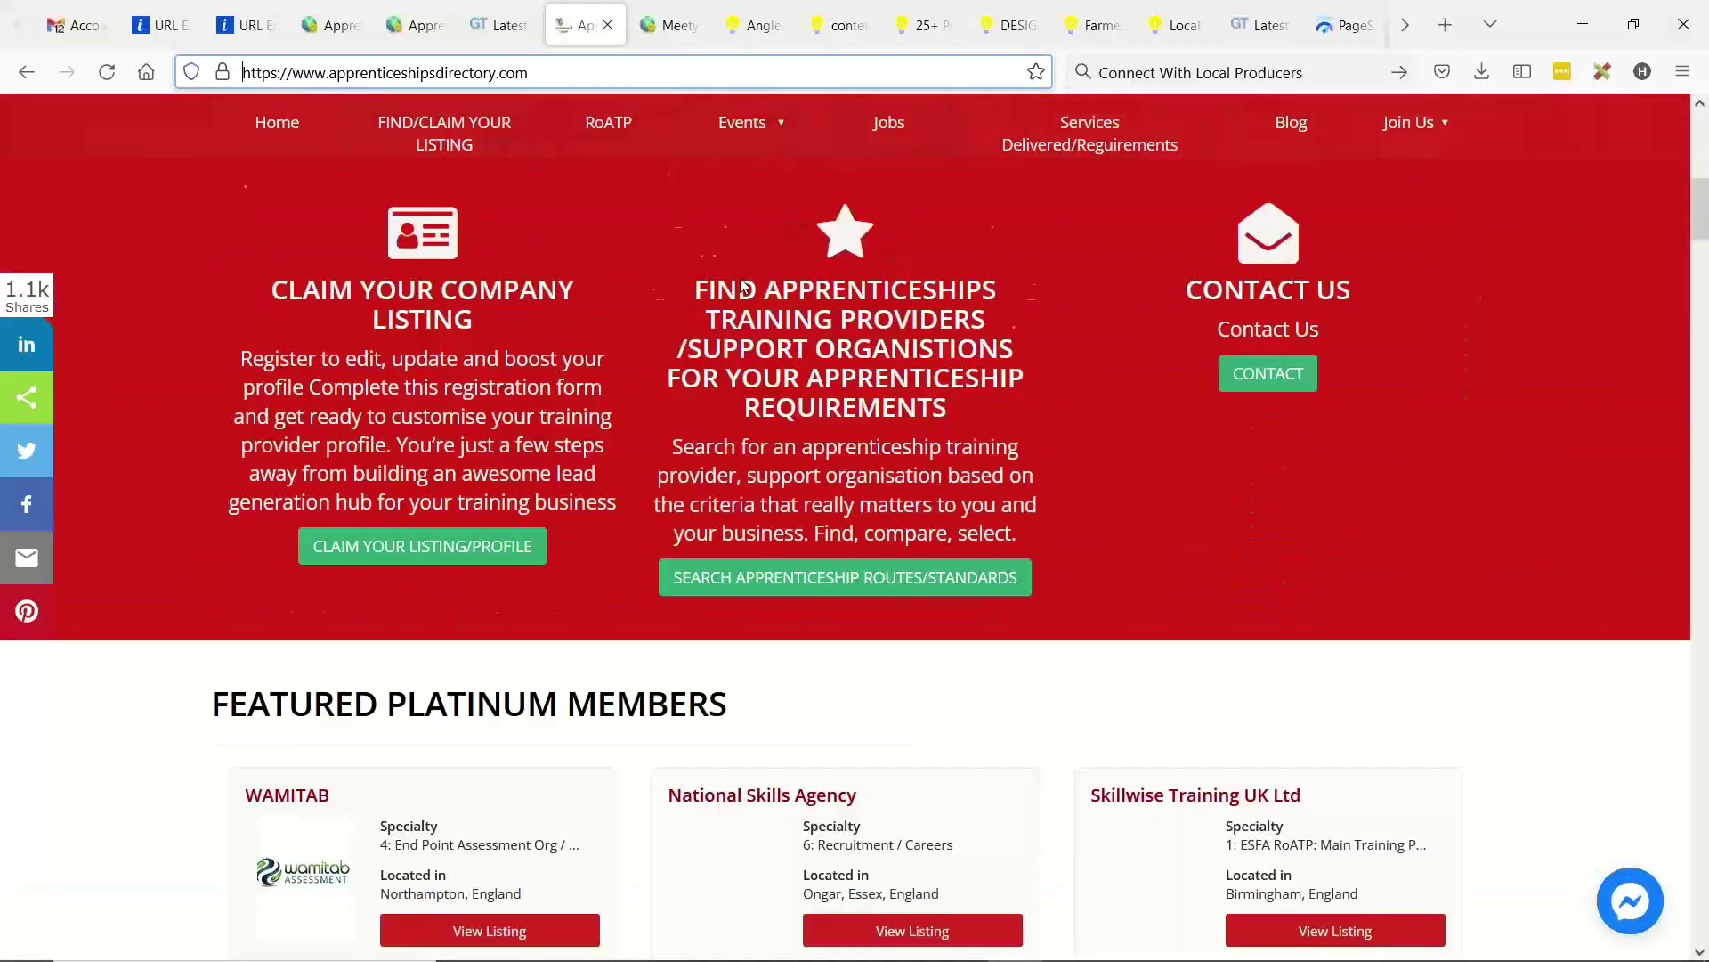
{"action": "right_click", "coordinate": [282, 310]}
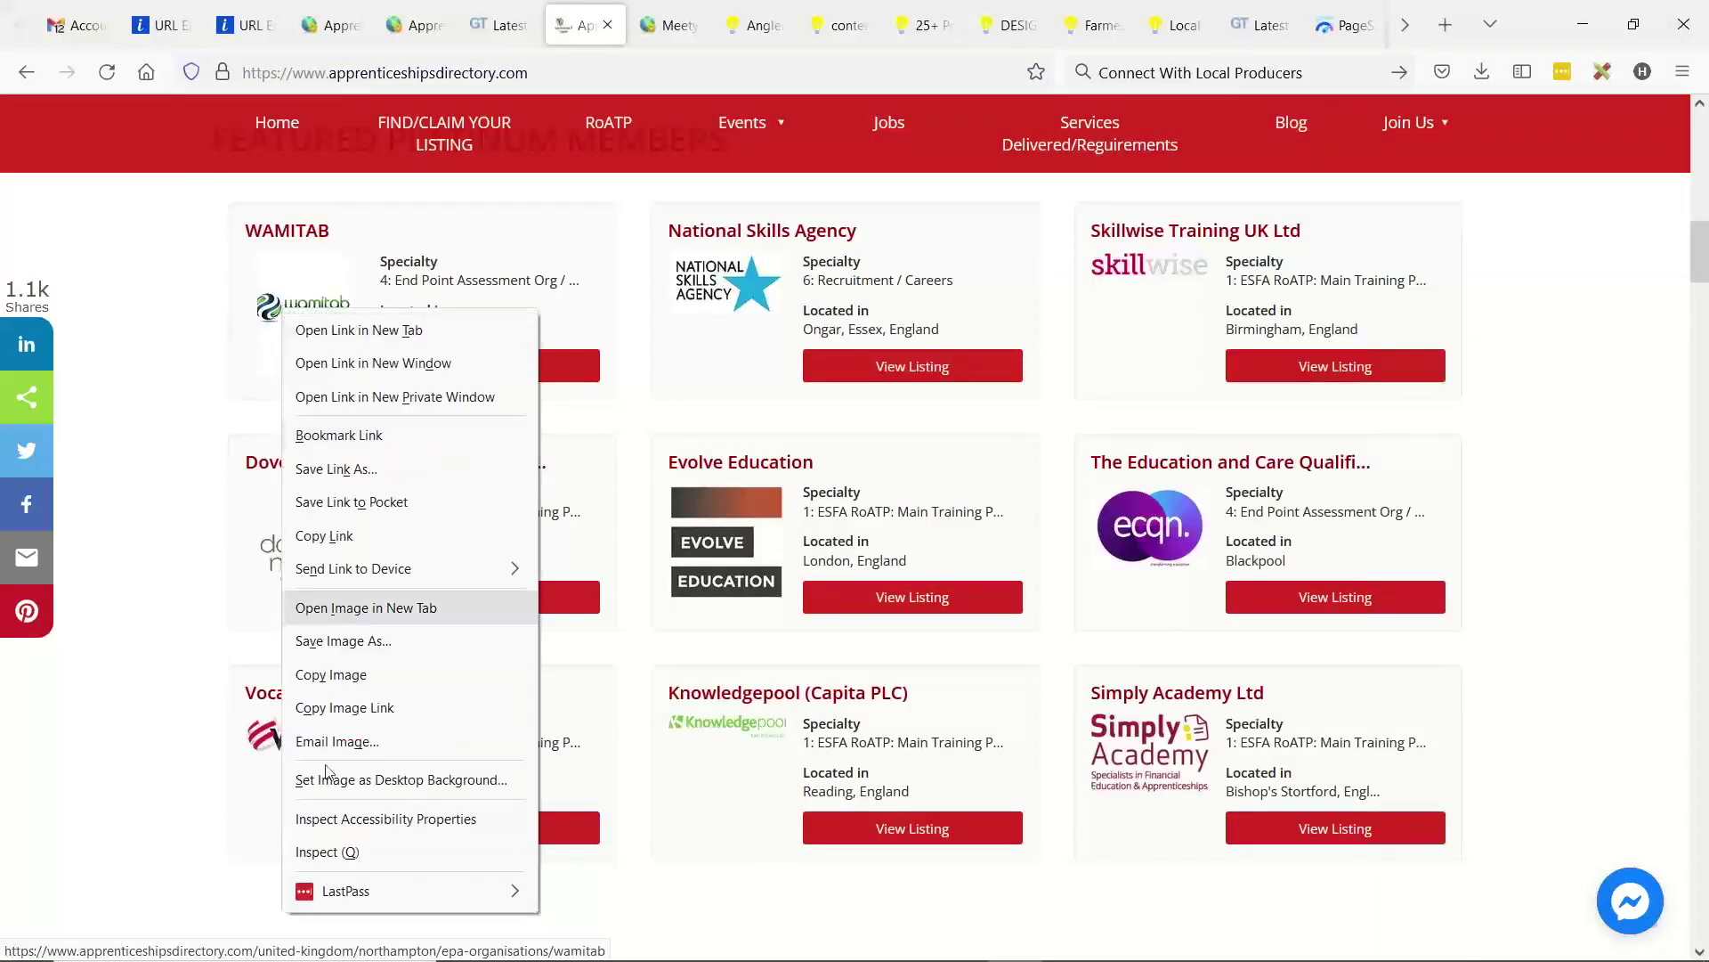
{"action": "left_click", "coordinate": [334, 852]}
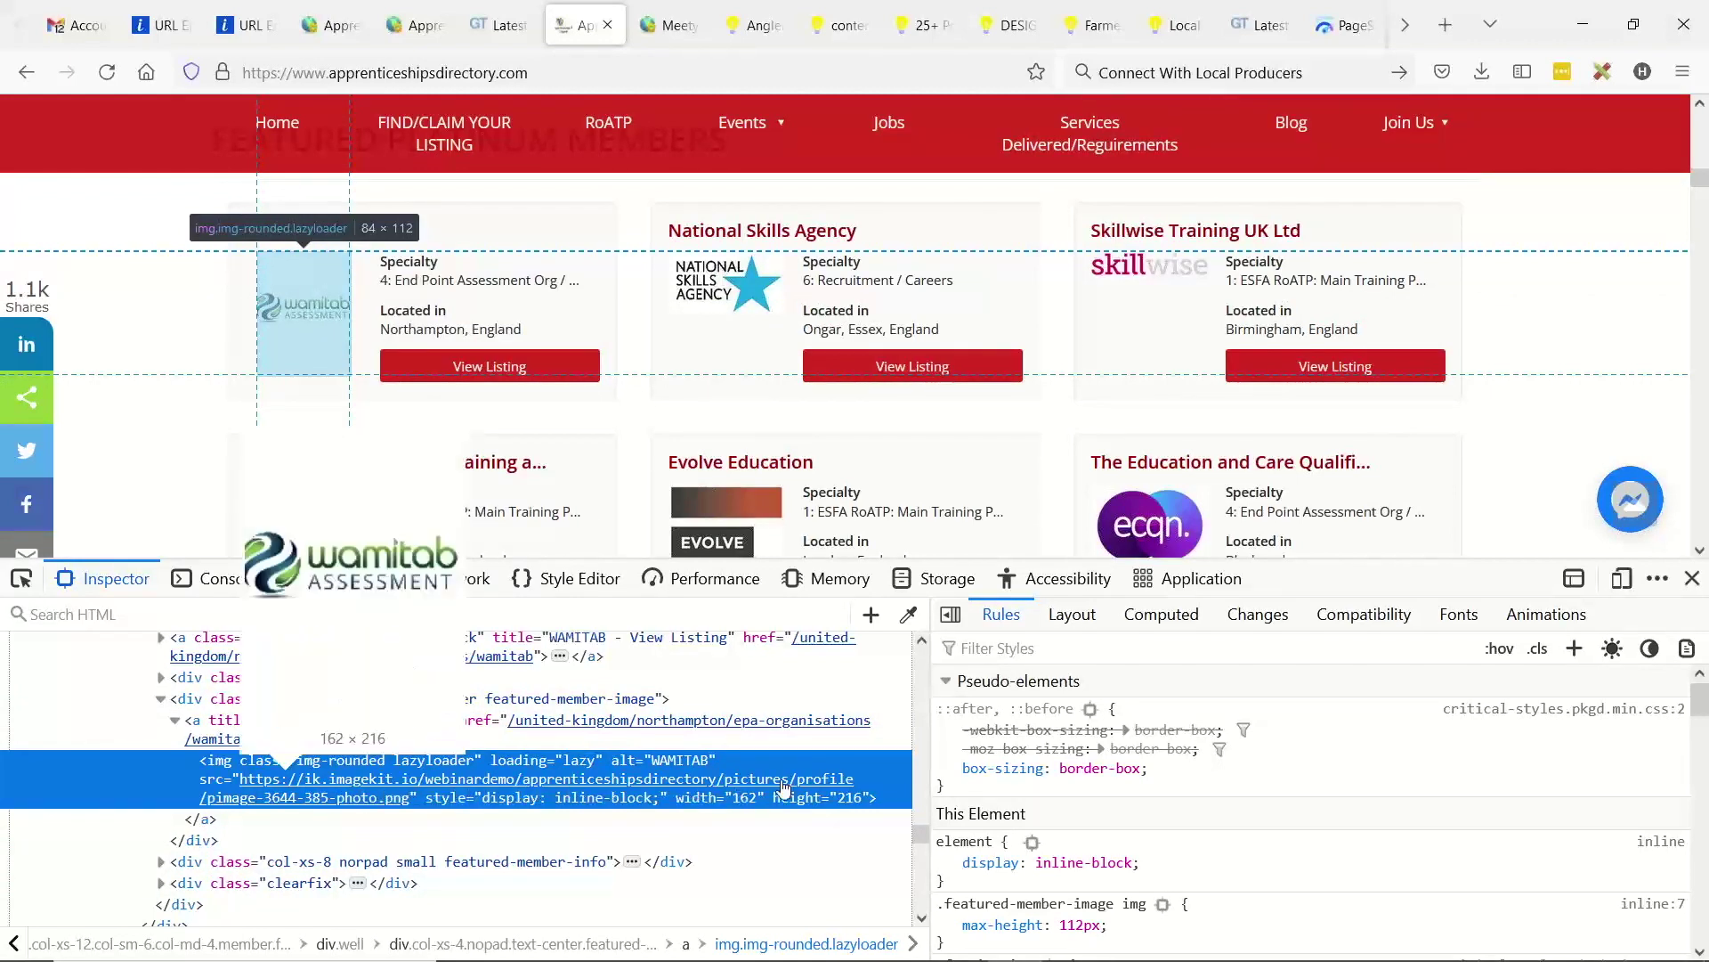
{"action": "left_click", "coordinate": [1695, 579]}
- Duplicate the GTmetrix report for Apprenticeships Directory in a separate tab and re-test the site there
{"action": "left_click", "coordinate": [498, 25]}
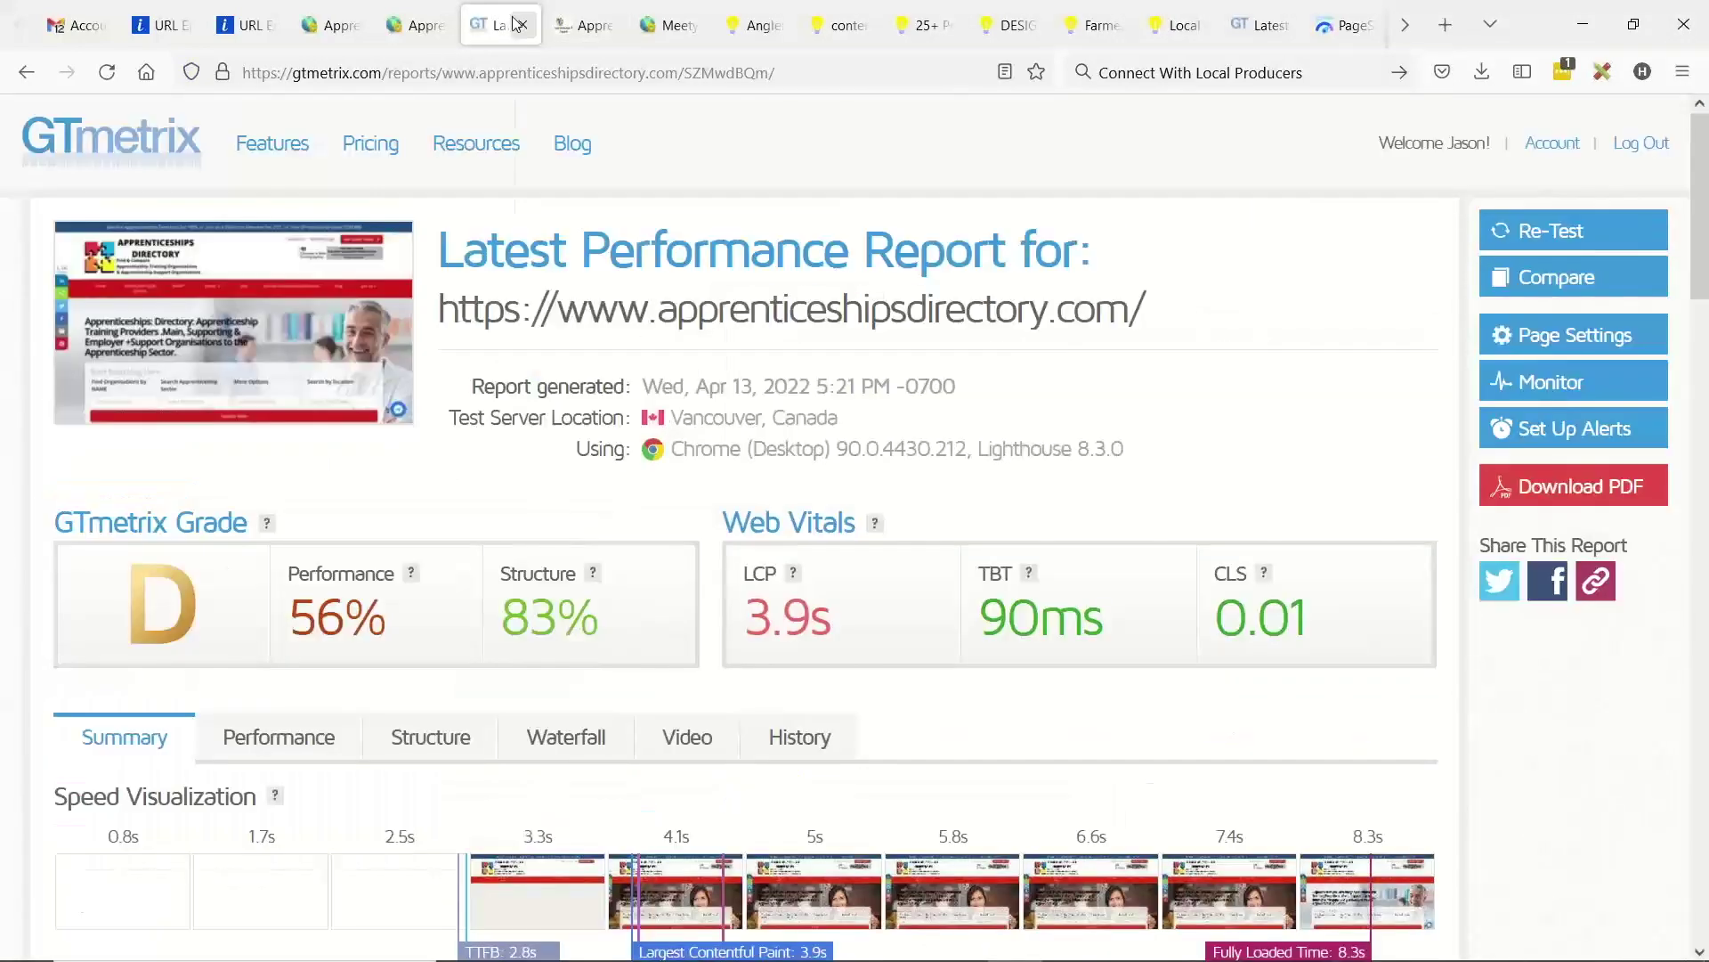
{"action": "right_click", "coordinate": [515, 23]}
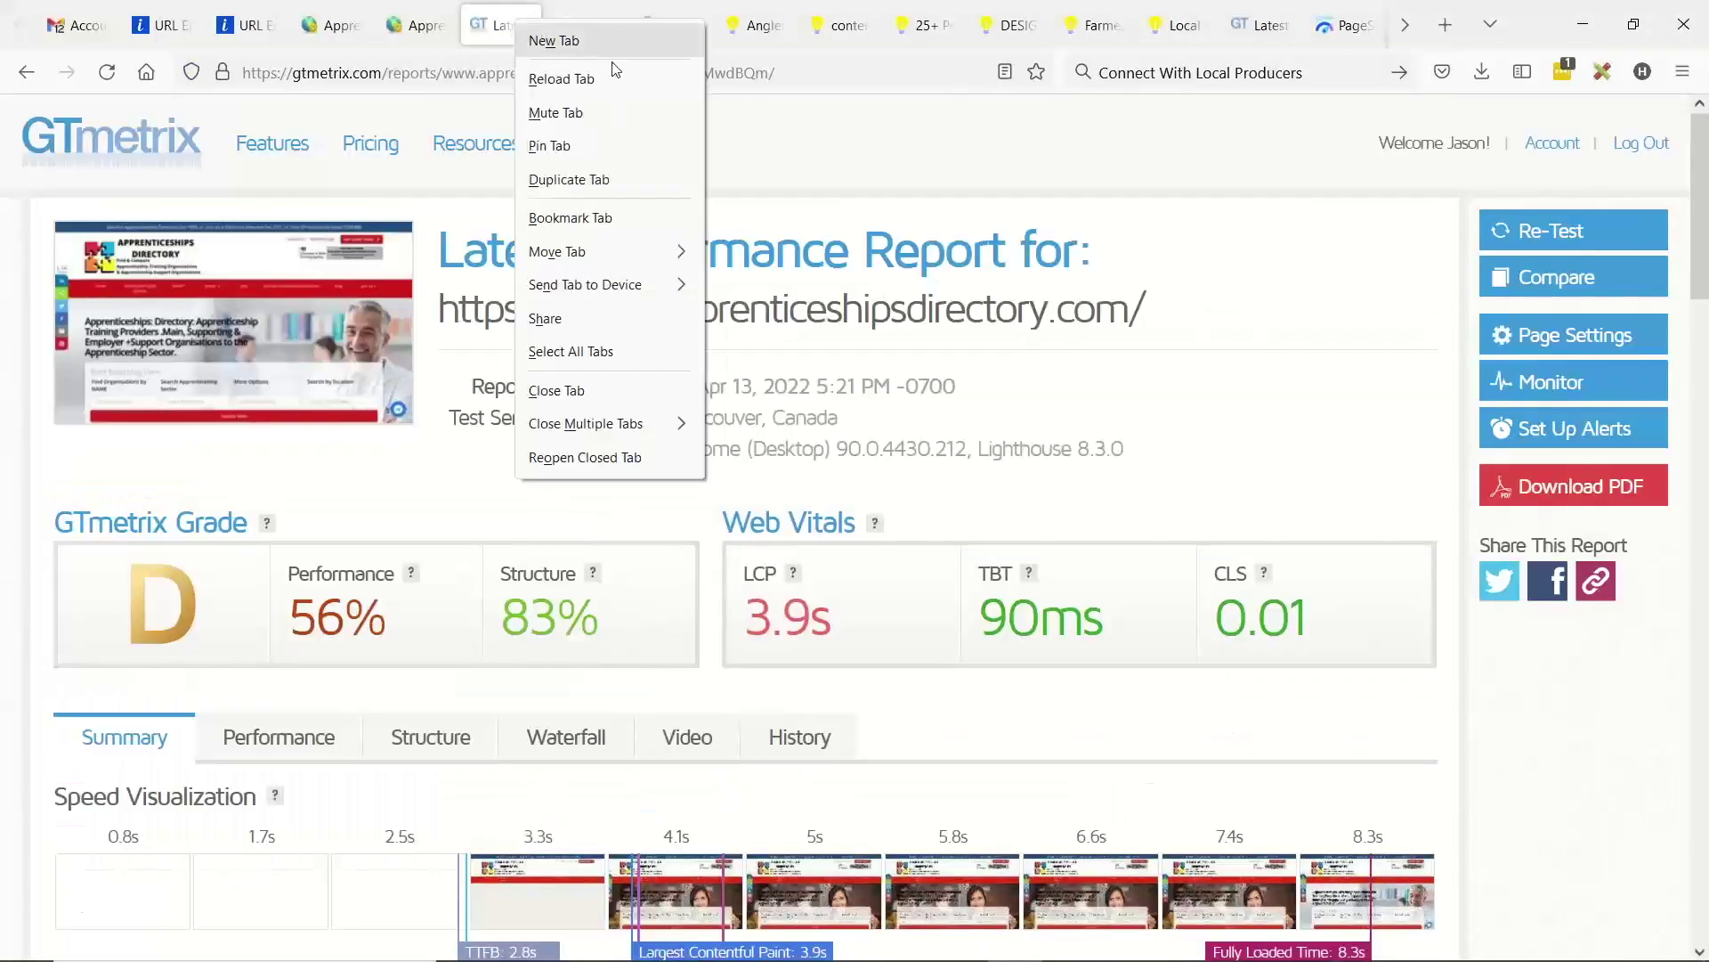
{"action": "left_click", "coordinate": [584, 176]}
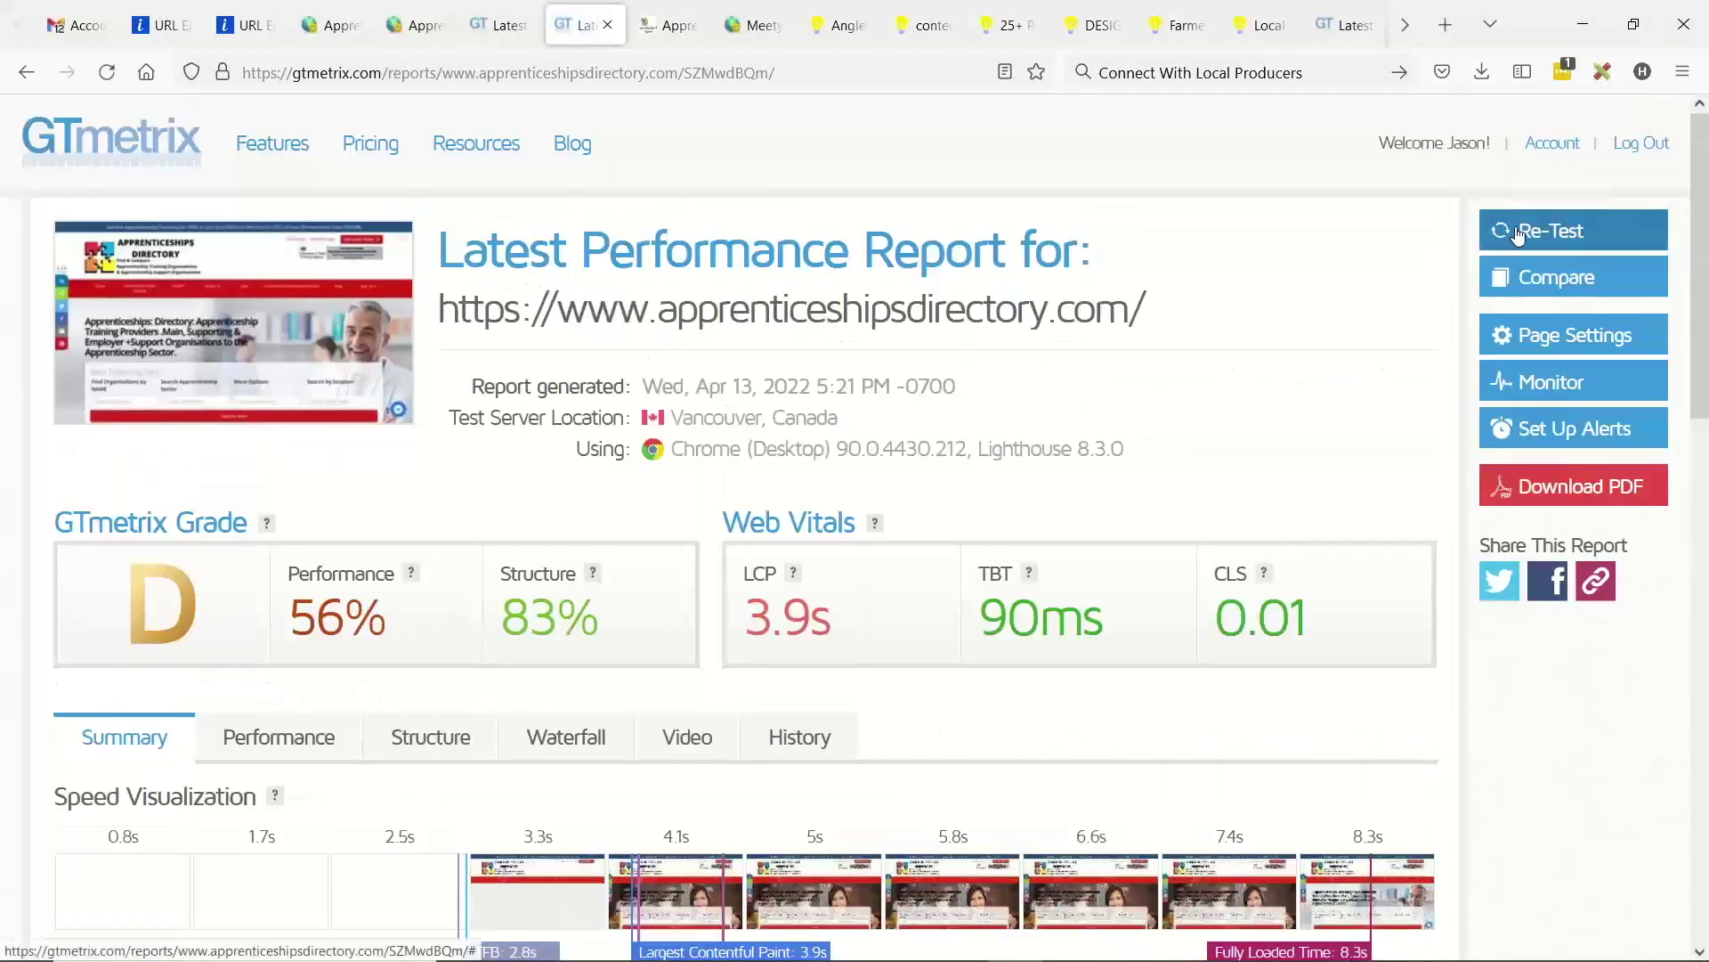
{"action": "left_click", "coordinate": [1518, 233]}
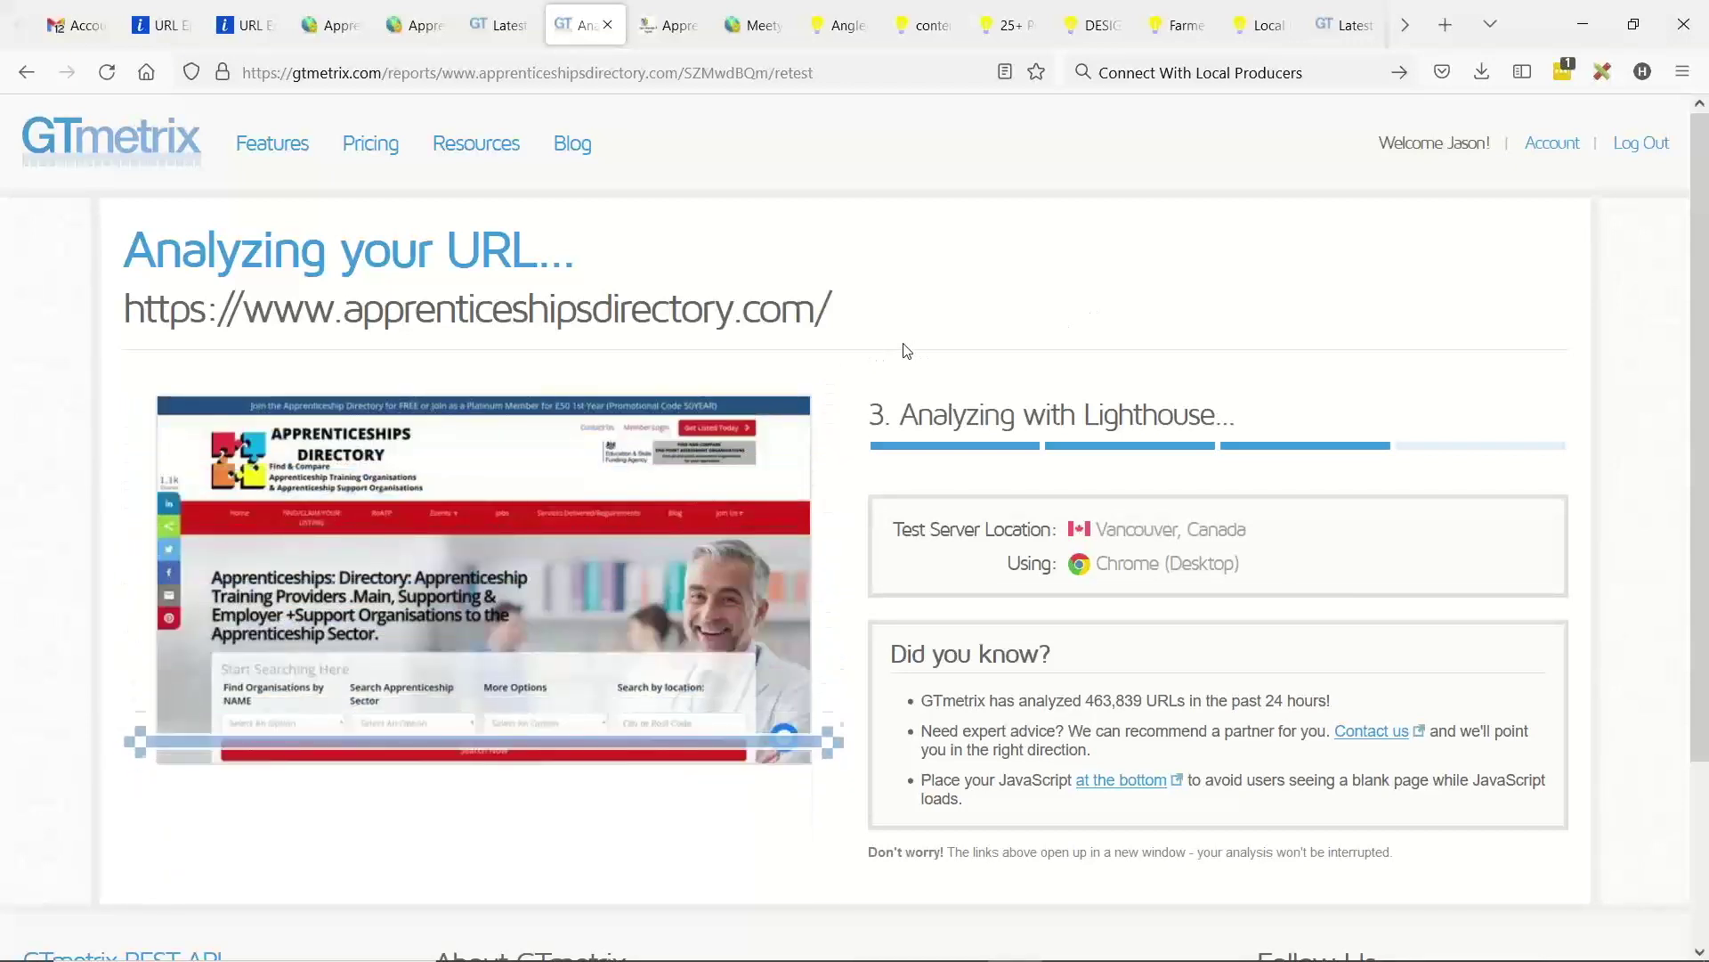
- Return to the Listing post type admin page, dismiss the saved-changes message and open the site's Design Settings
{"action": "left_click", "coordinate": [651, 18]}
{"action": "left_click", "coordinate": [416, 25]}
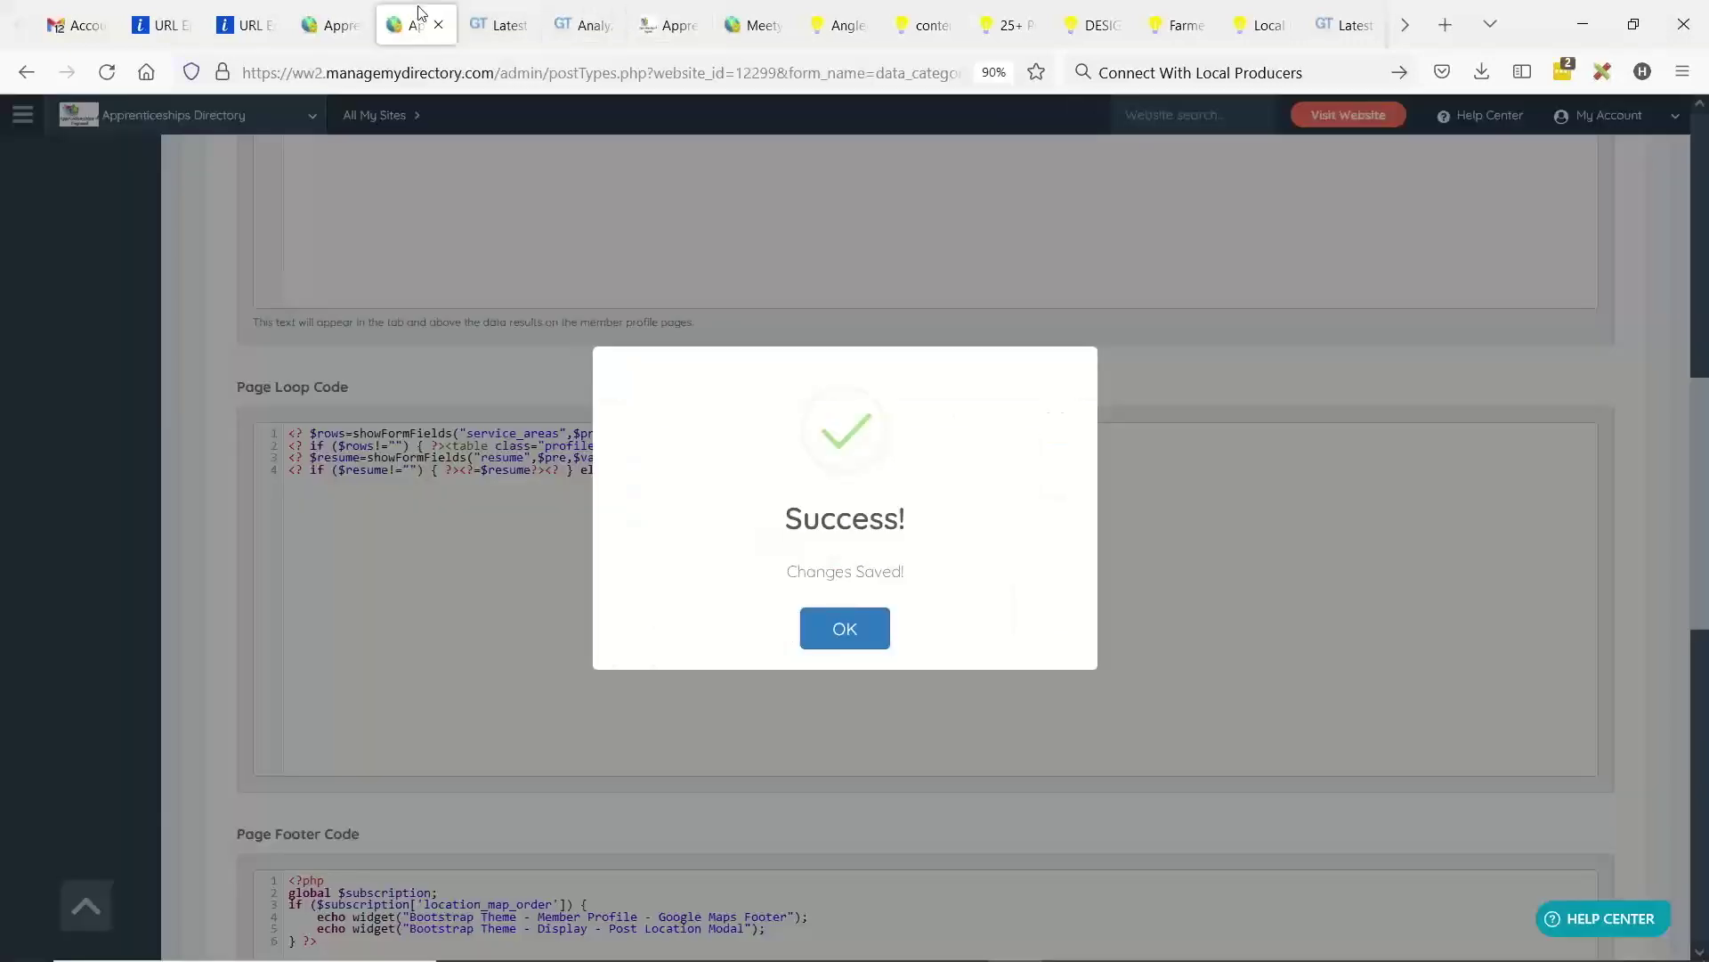
{"action": "left_click", "coordinate": [850, 628]}
{"action": "mouse_move", "coordinate": [160, 384]}
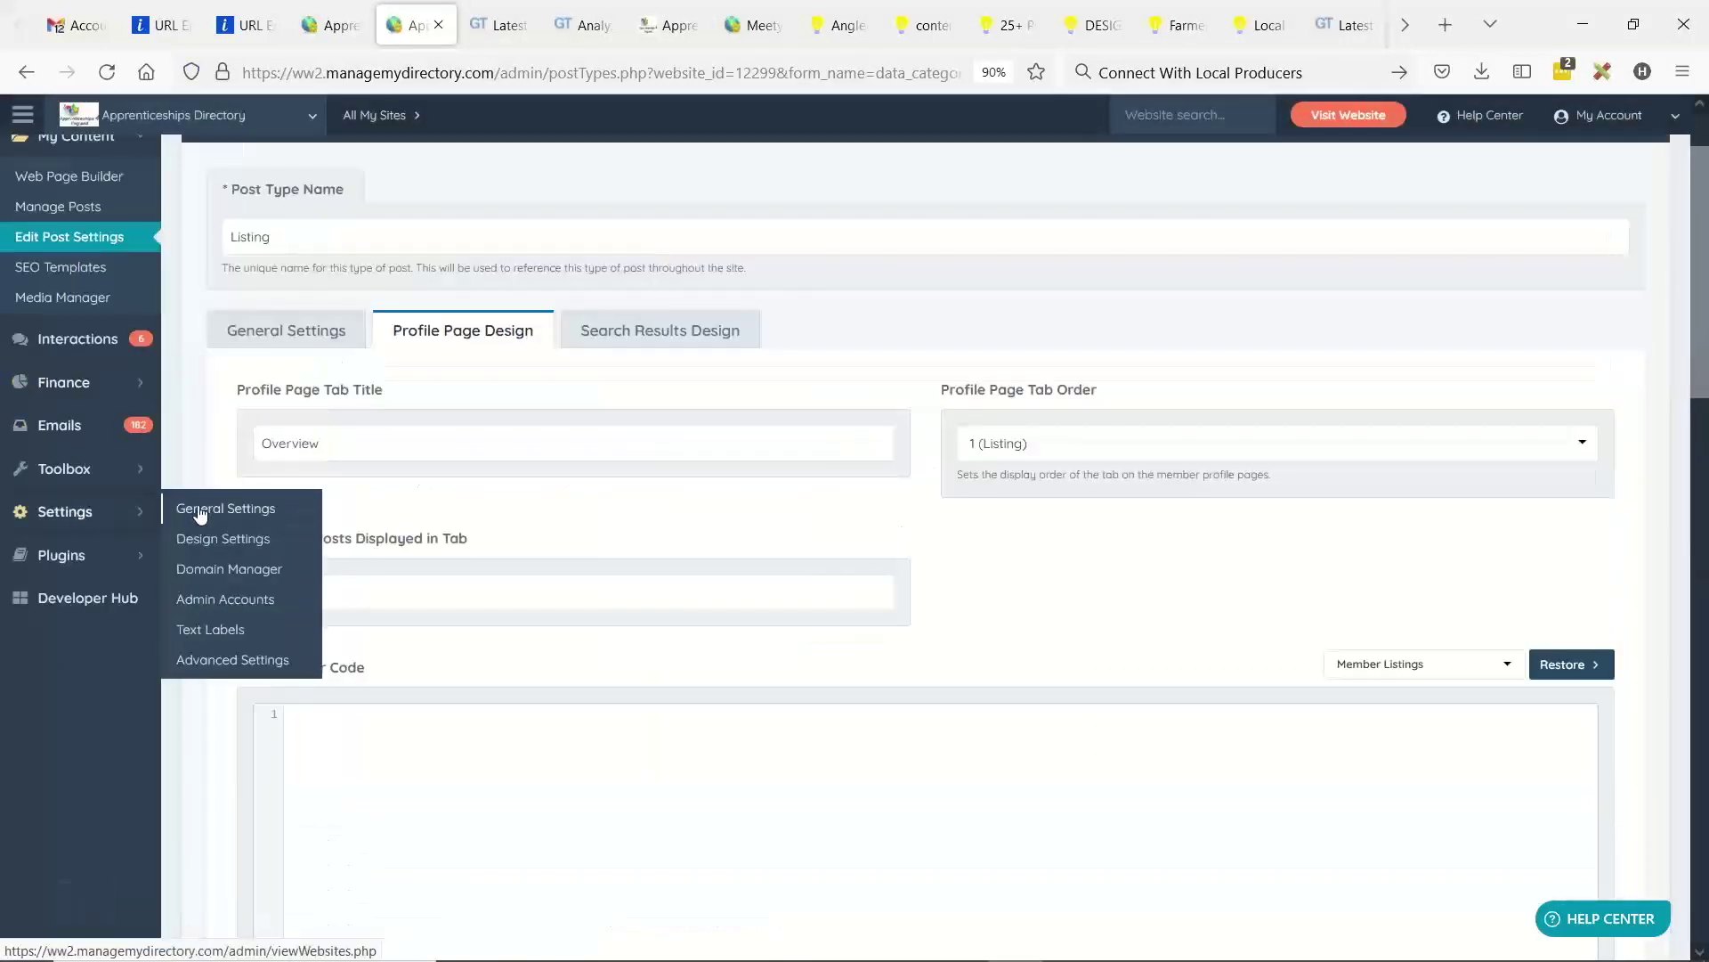
{"action": "left_click", "coordinate": [198, 540]}
- Compare the grades and LCP in the new GTmetrix report with those in the earlier one
{"action": "left_click", "coordinate": [583, 25]}
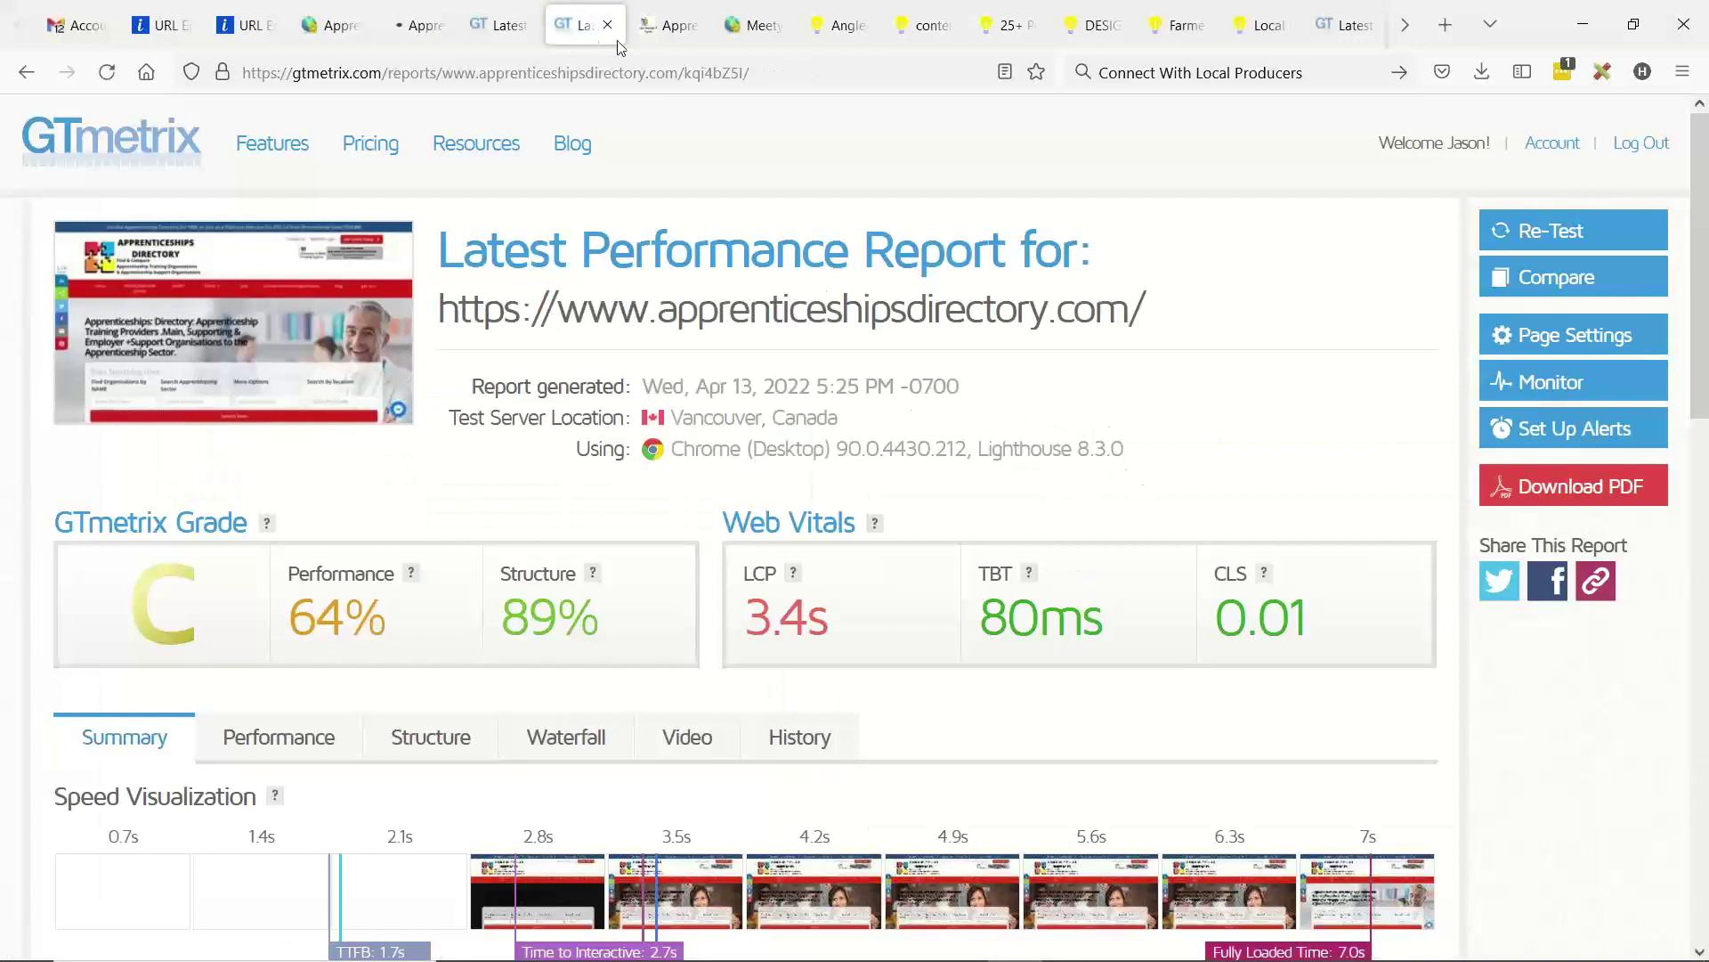
{"action": "left_click", "coordinate": [496, 36]}
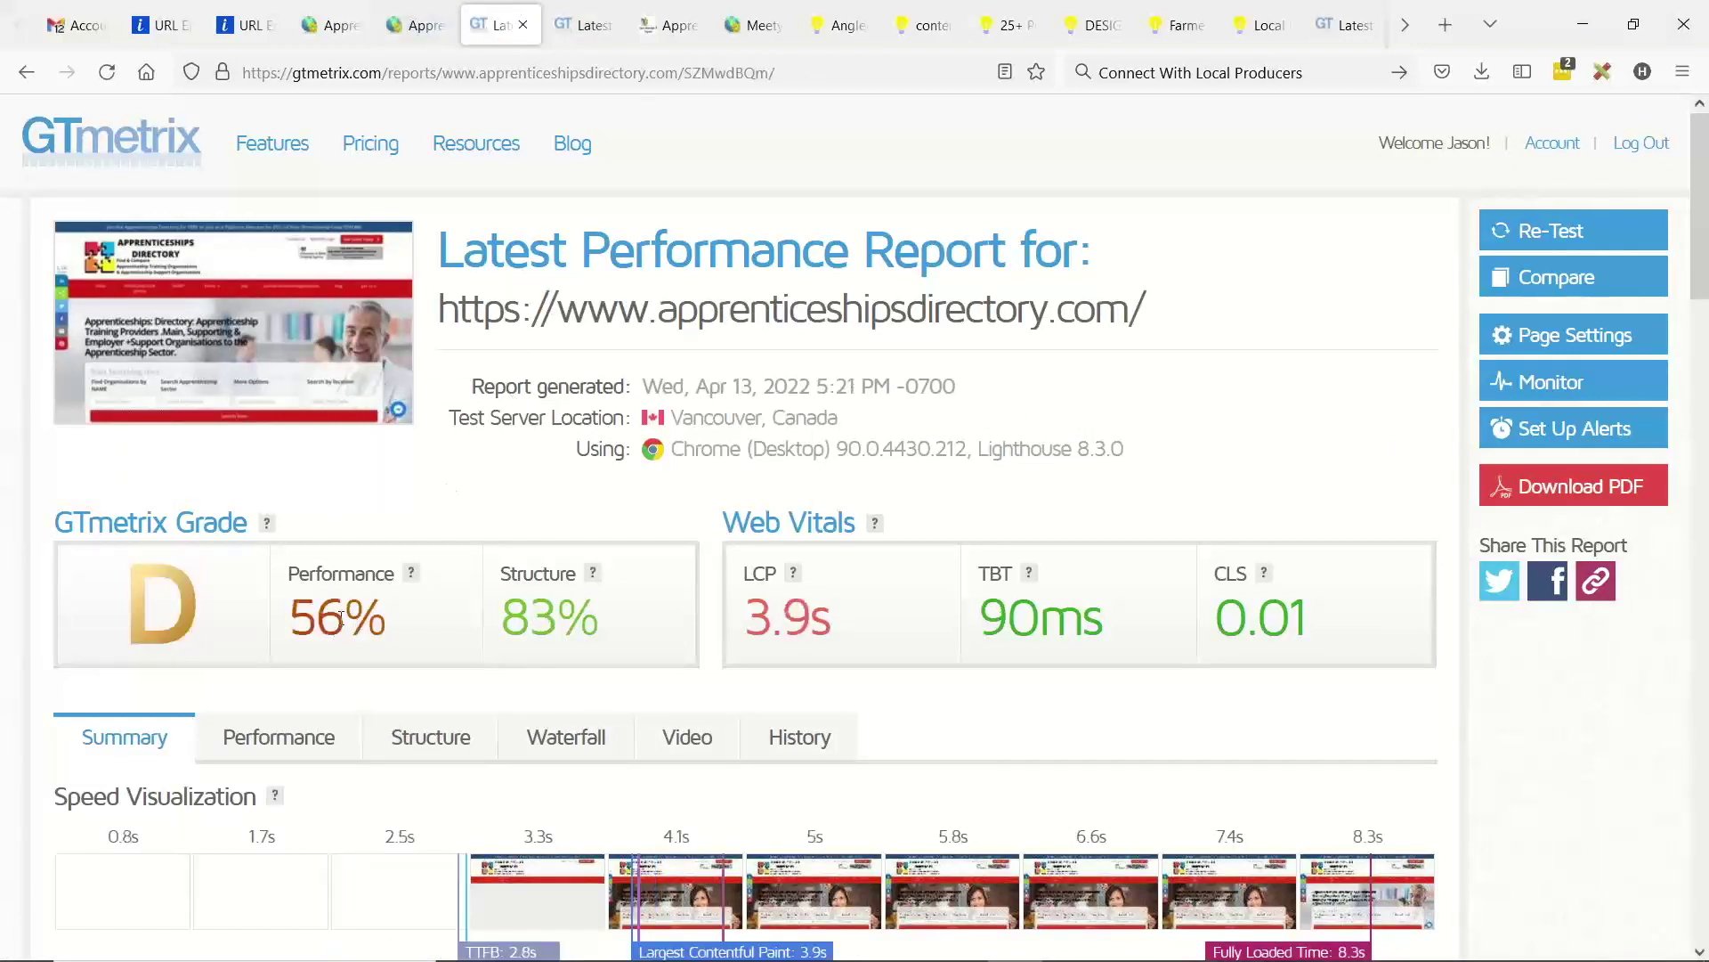
{"action": "left_click_drag", "start_coordinate": [804, 614], "coordinate": [834, 621]}
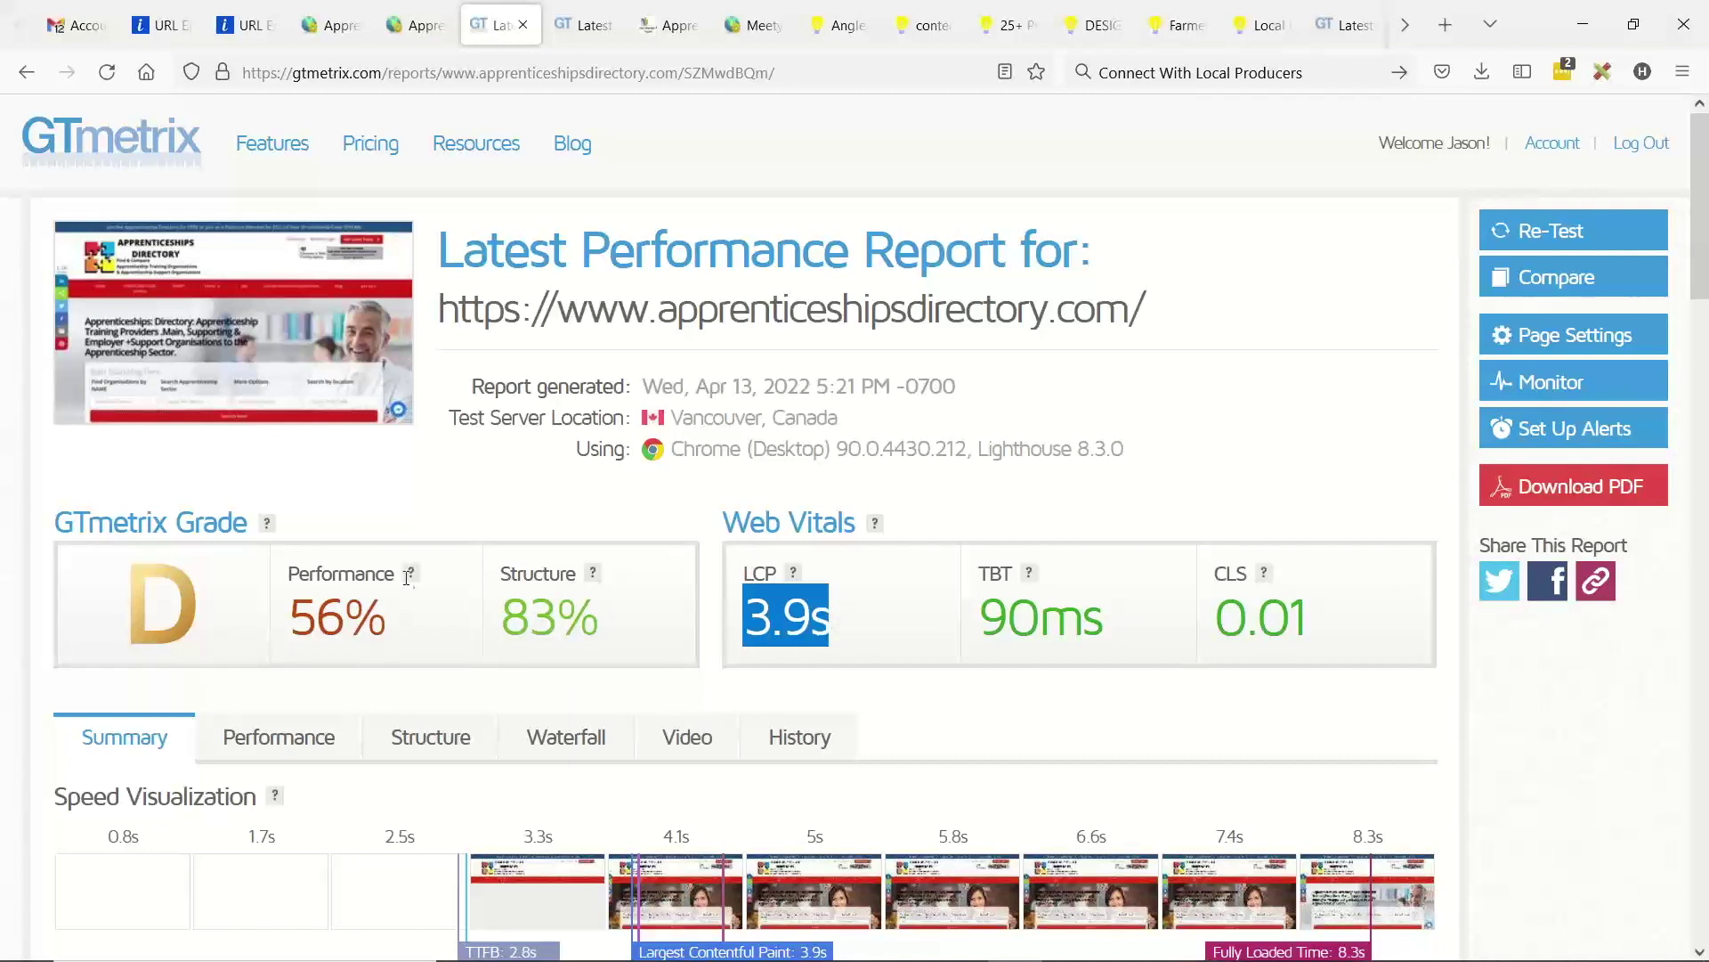
{"action": "left_click", "coordinate": [571, 9]}
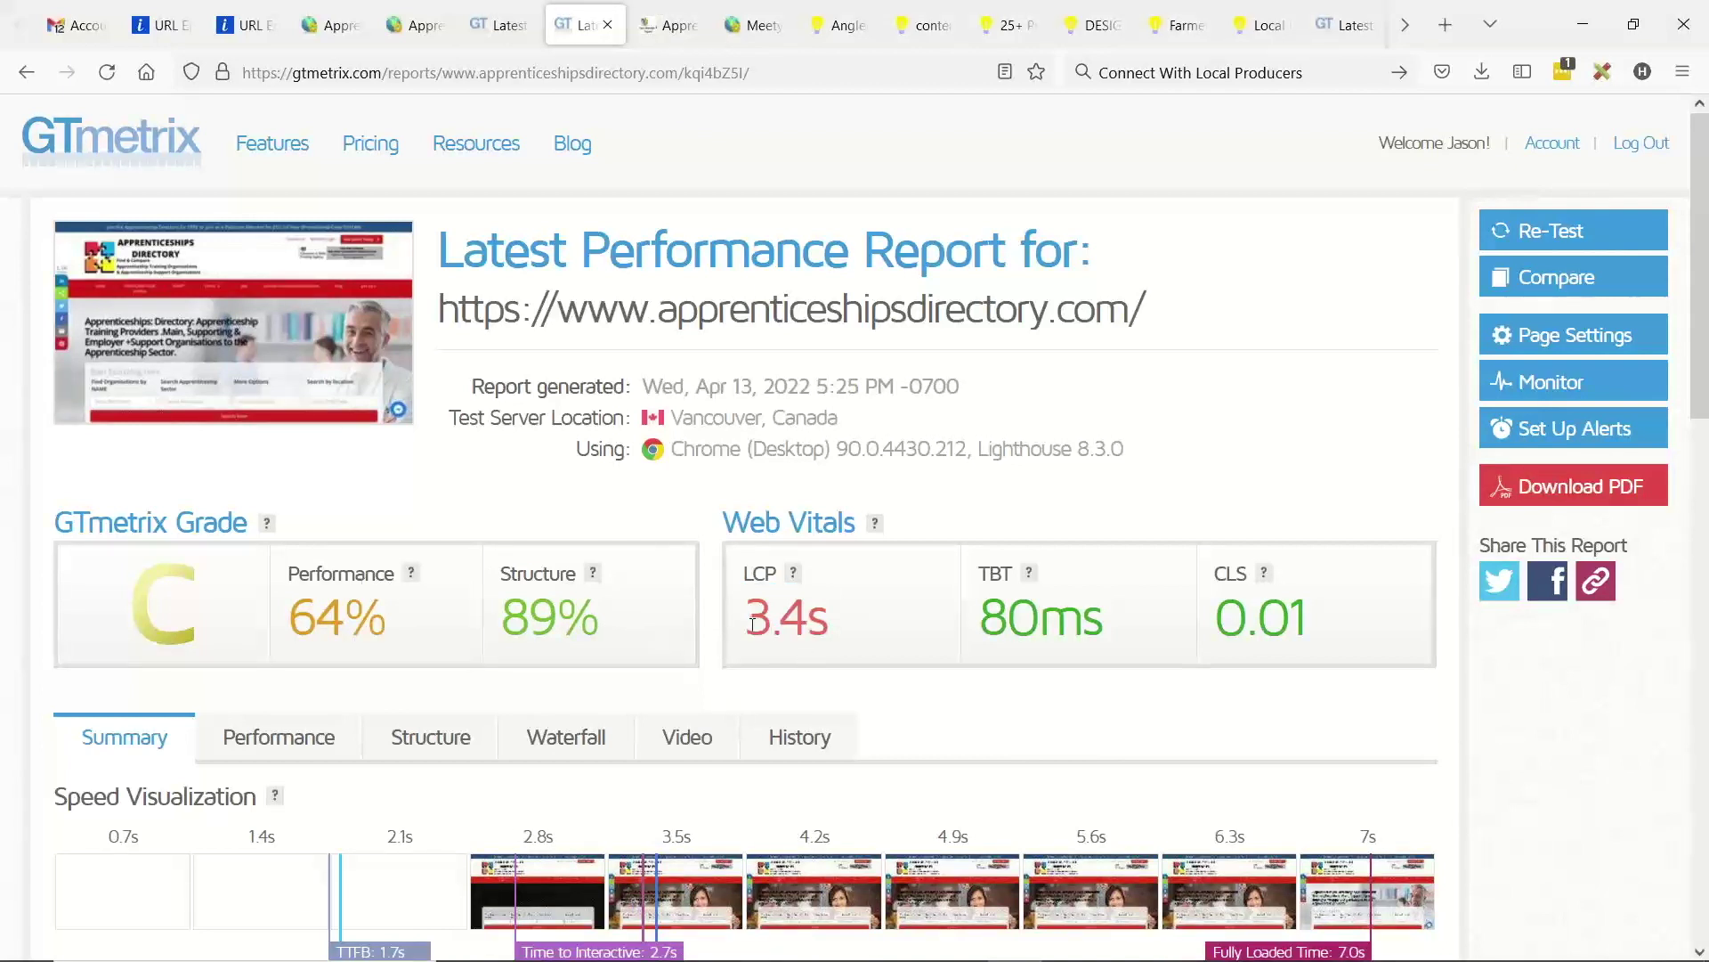
{"action": "left_click_drag", "start_coordinate": [752, 623], "coordinate": [850, 630]}
{"action": "left_click", "coordinate": [501, 26]}
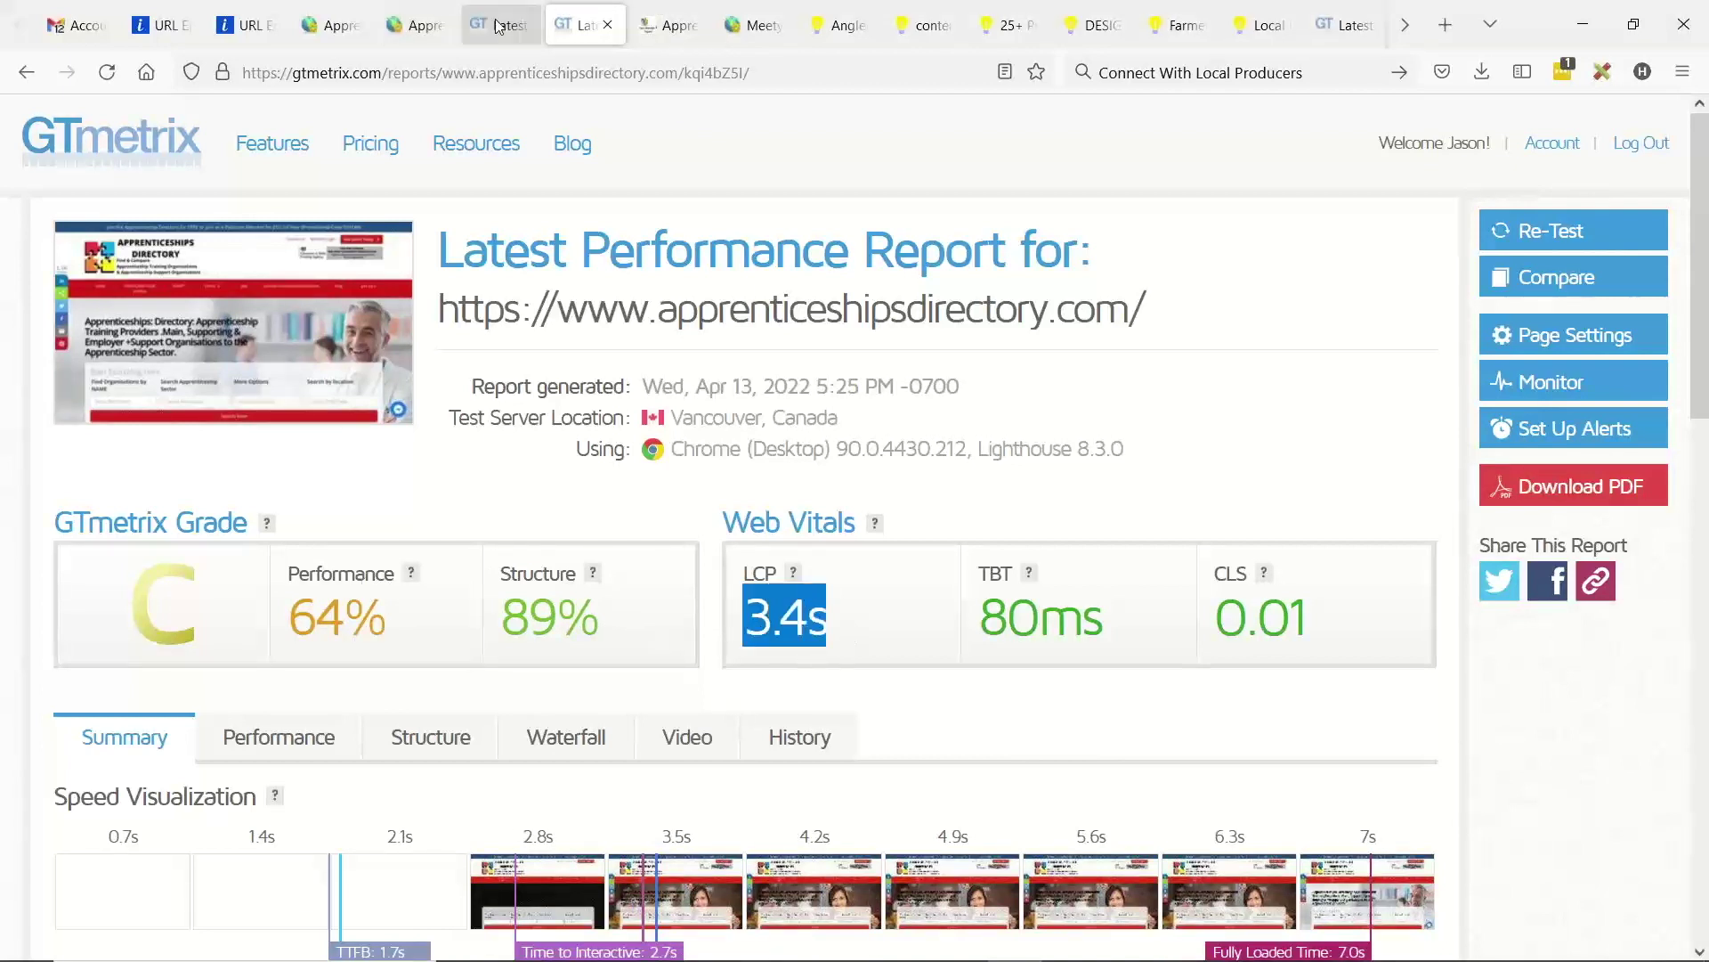
- Return to the newer GTmetrix report and expand the Reduce initial server response time audit under Top Issues
{"action": "left_click", "coordinate": [580, 33]}
{"action": "key", "text": "ctrl+shift+Tab"}
{"action": "key", "text": "ctrl+Tab"}
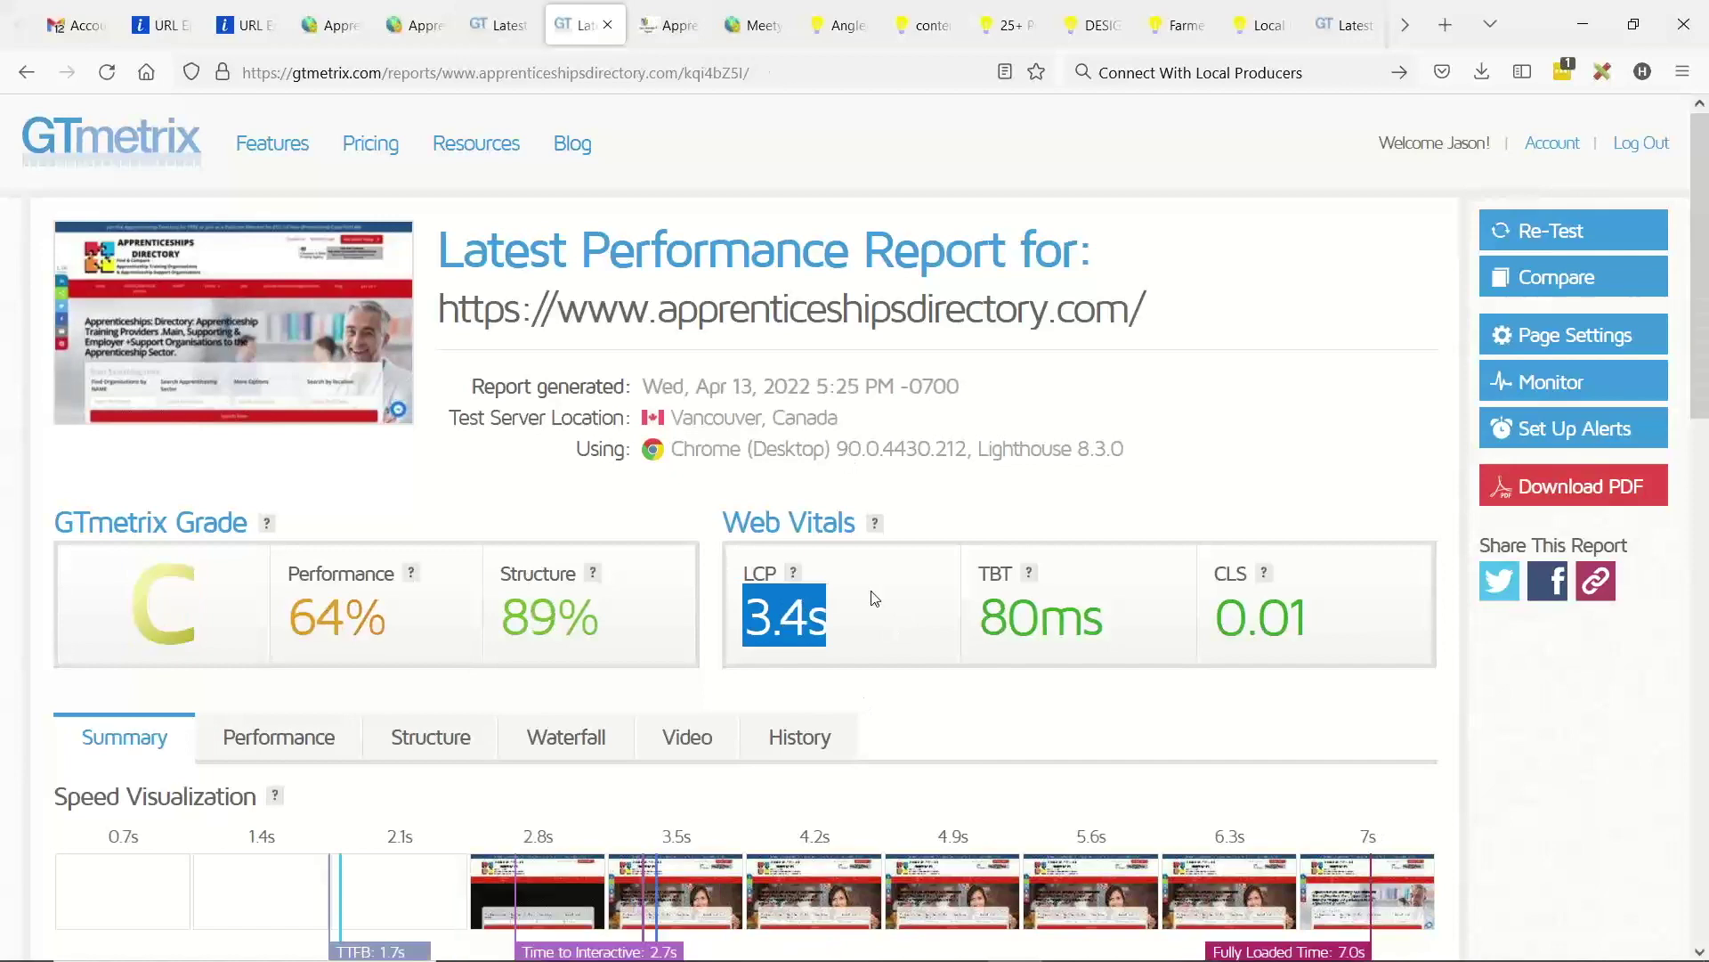
{"action": "scroll", "coordinate": [747, 532], "scroll_direction": "down", "scroll_amount": 8}
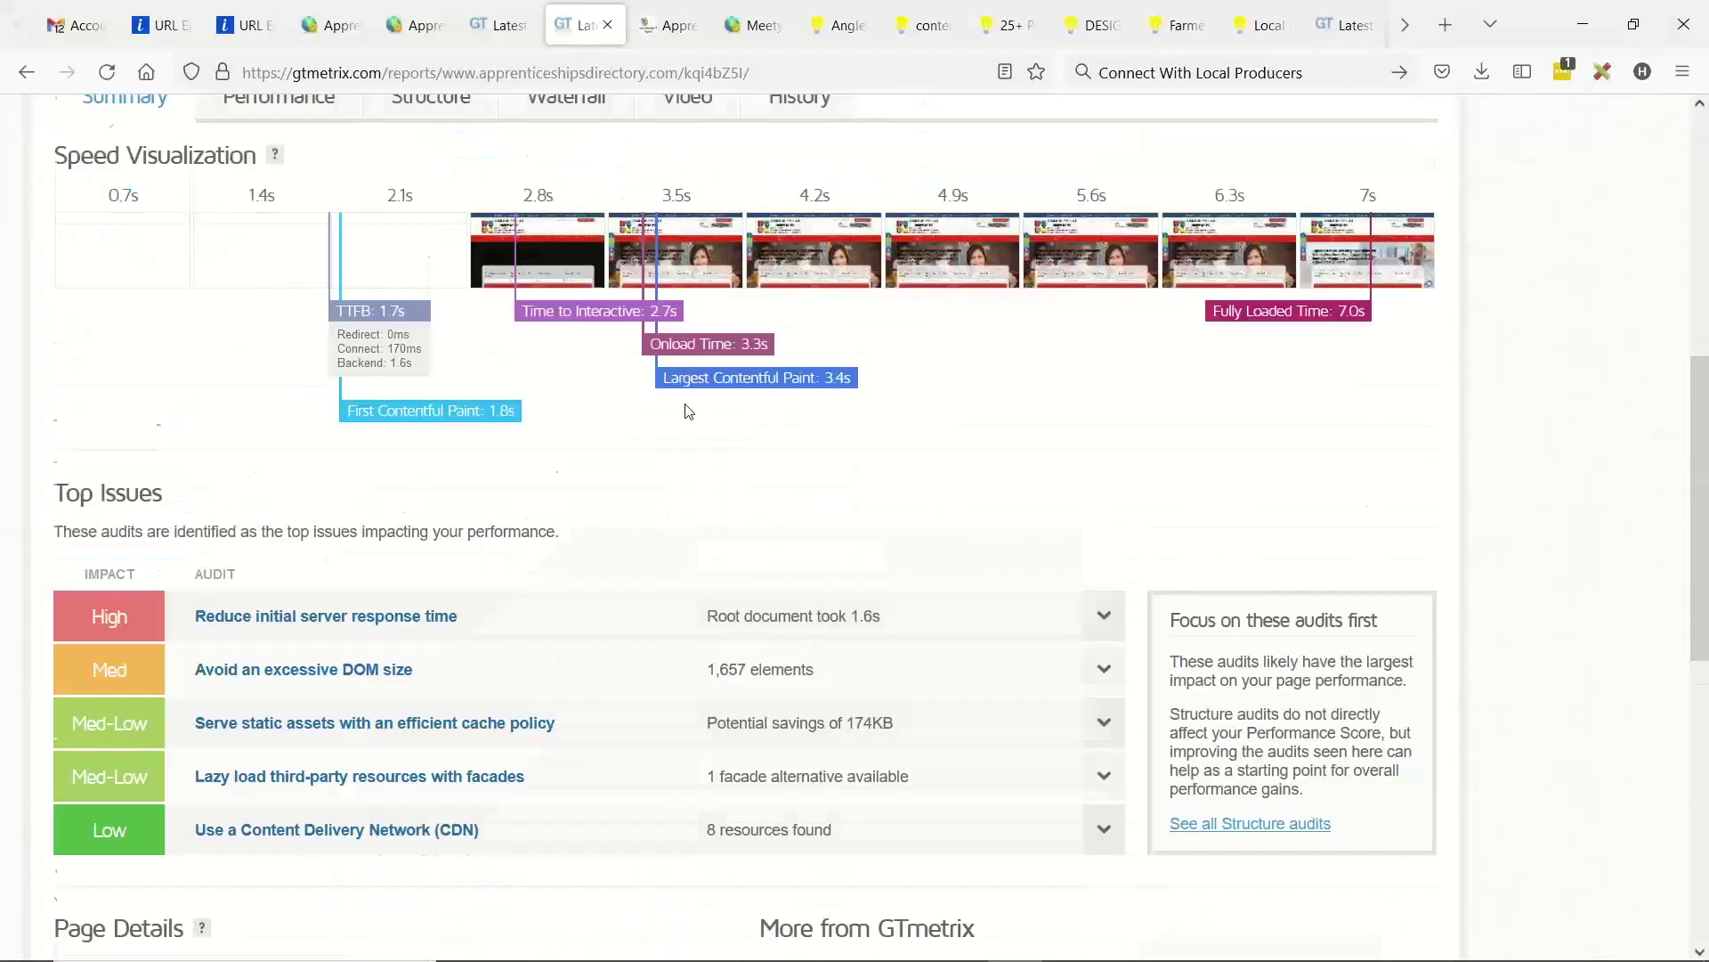
{"action": "left_click", "coordinate": [473, 442]}
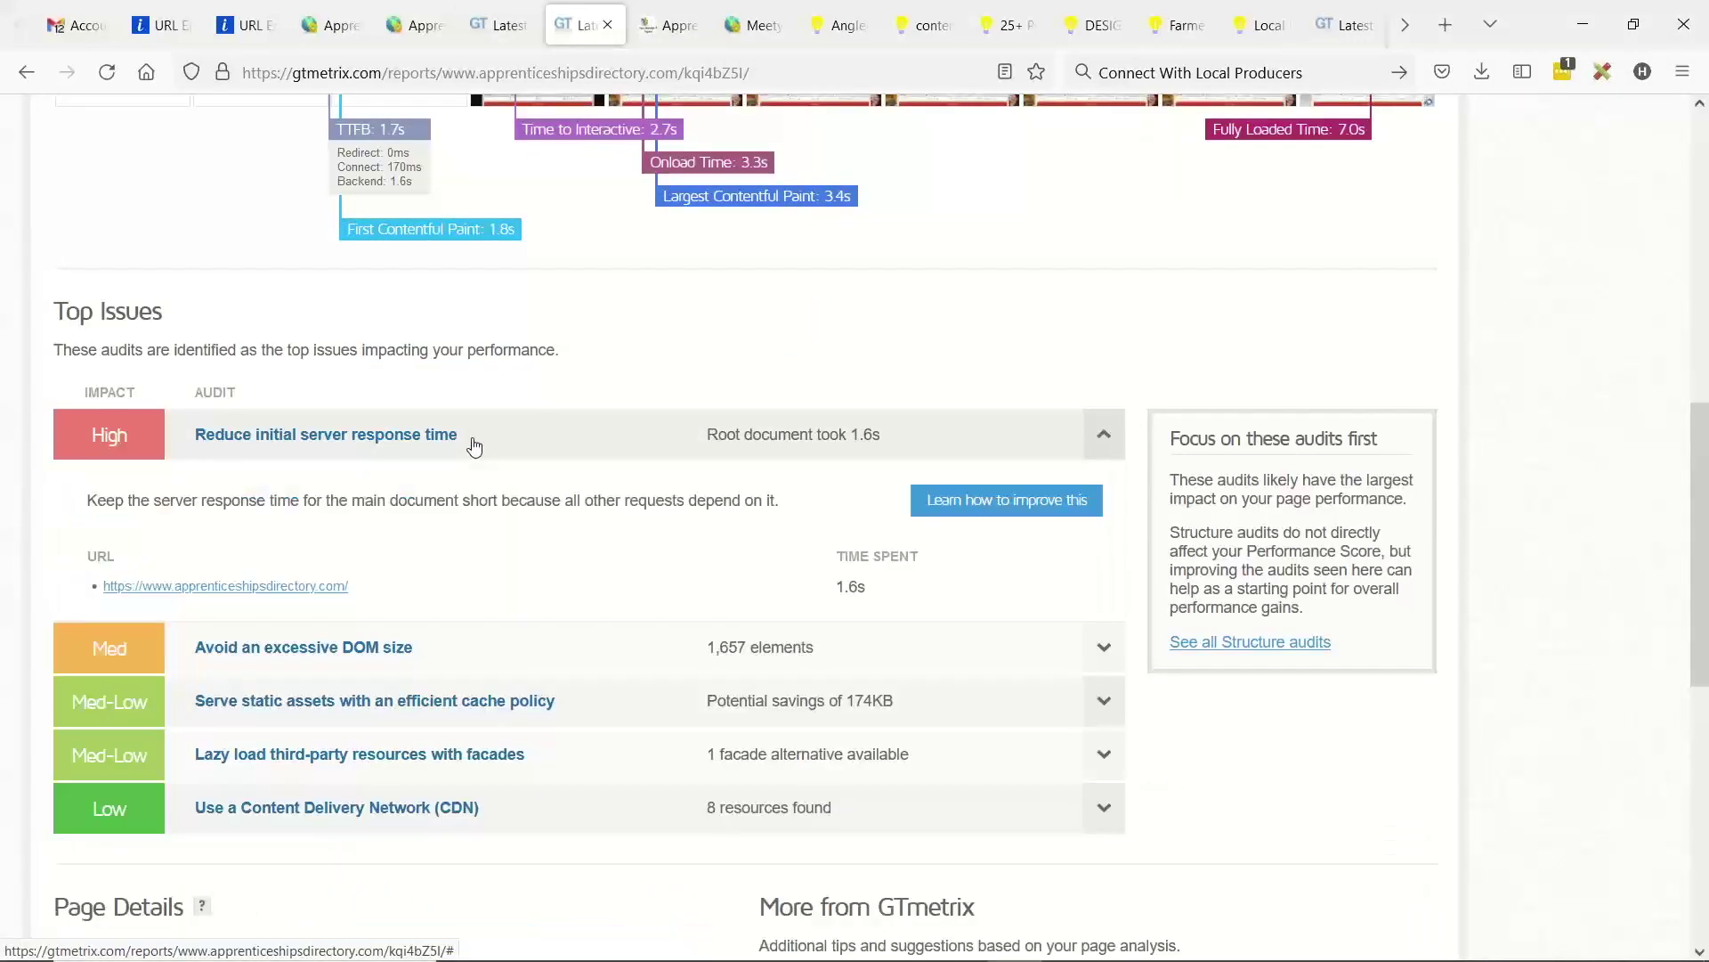
- Return to the Custom CSS / HEAD settings and examine the Additional HEAD Code for third-party scripts
{"action": "key", "text": "ctrl+shift+Tab"}
{"action": "key", "text": "ctrl+shift+Tab"}
{"action": "key", "text": "ctrl+shift+Tab"}
{"action": "scroll", "coordinate": [1200, 531], "scroll_direction": "down", "scroll_amount": 5}
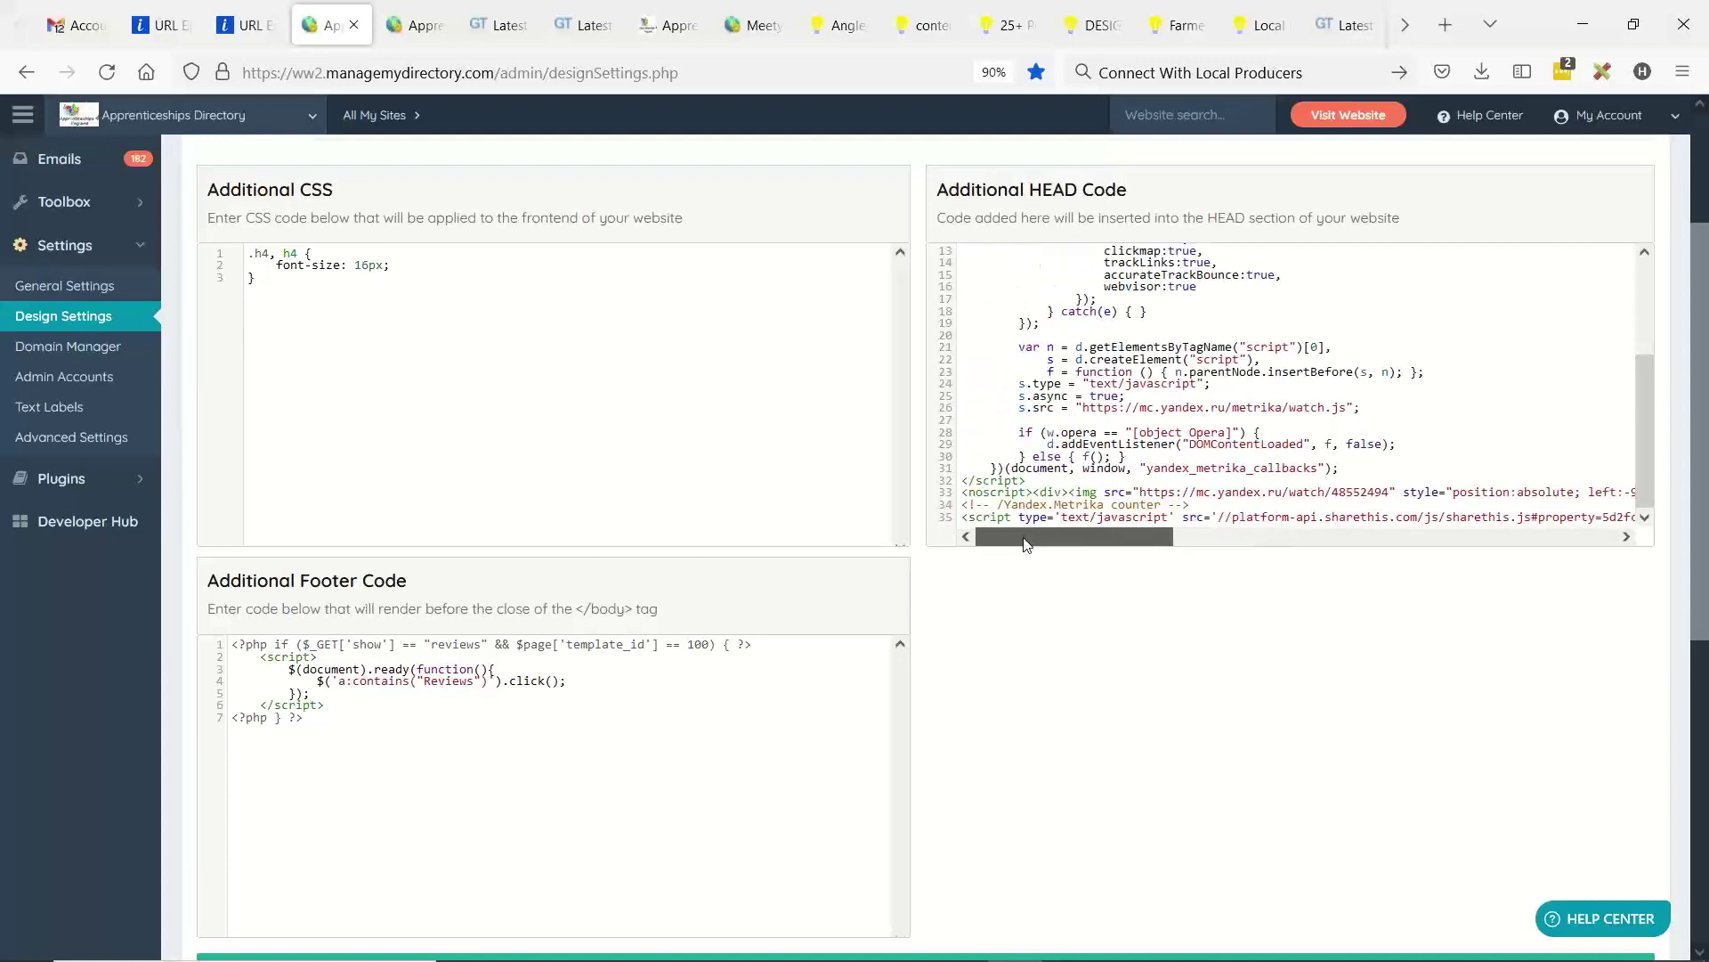
{"action": "scroll", "coordinate": [1082, 638], "scroll_direction": "up", "scroll_amount": 1}
{"action": "scroll", "coordinate": [1082, 639], "scroll_direction": "up", "scroll_amount": 2}
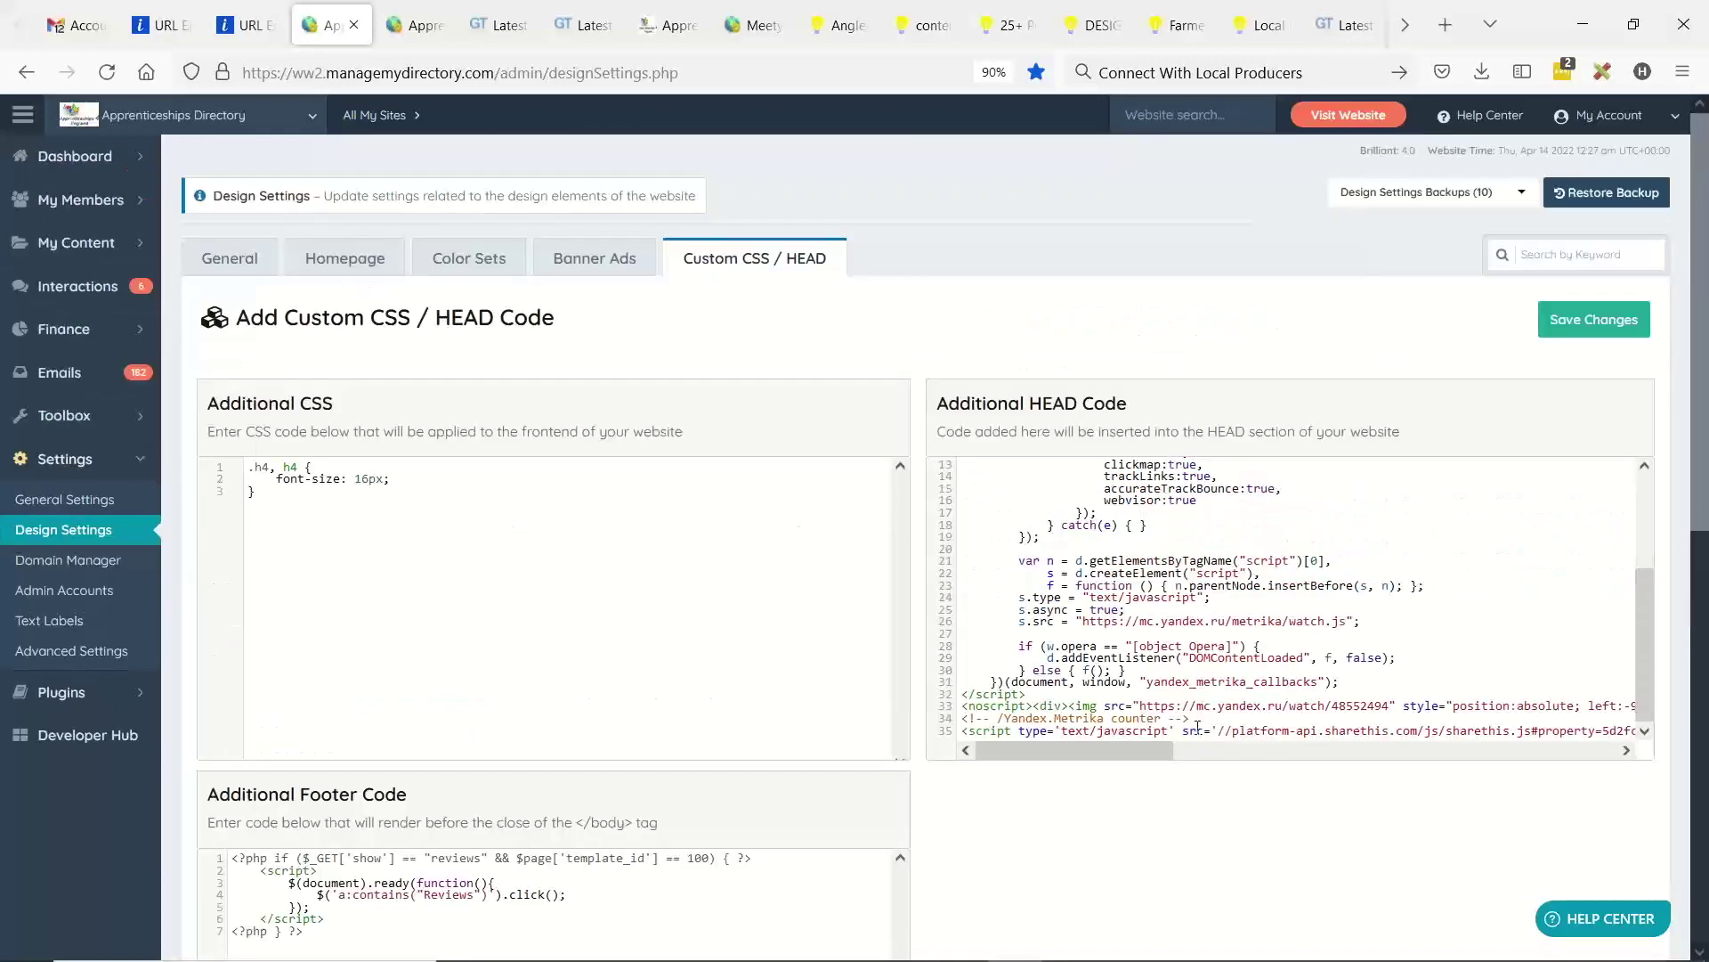
{"action": "scroll", "coordinate": [1207, 684], "scroll_direction": "up", "scroll_amount": 3}
{"action": "scroll", "coordinate": [1236, 635], "scroll_direction": "down", "scroll_amount": 3}
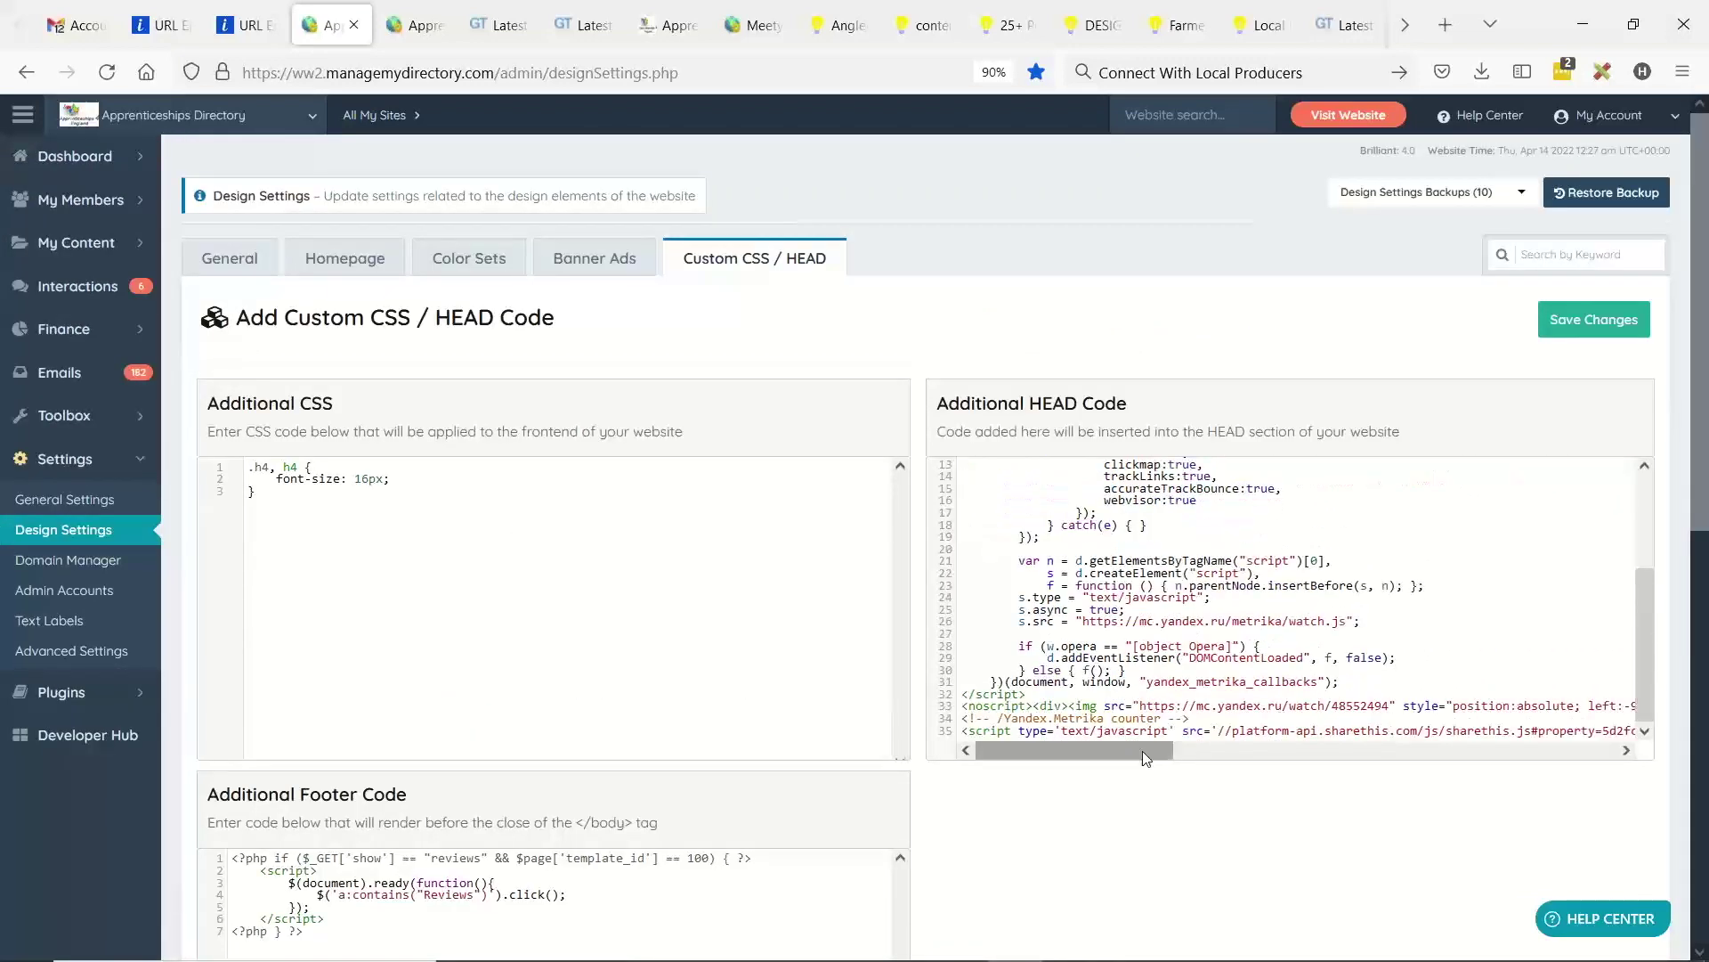
- Check the live homepage, then return to Design Settings and review the Yandex.Metrika and ShareThis scripts in the HEAD code
{"action": "left_click", "coordinate": [657, 32]}
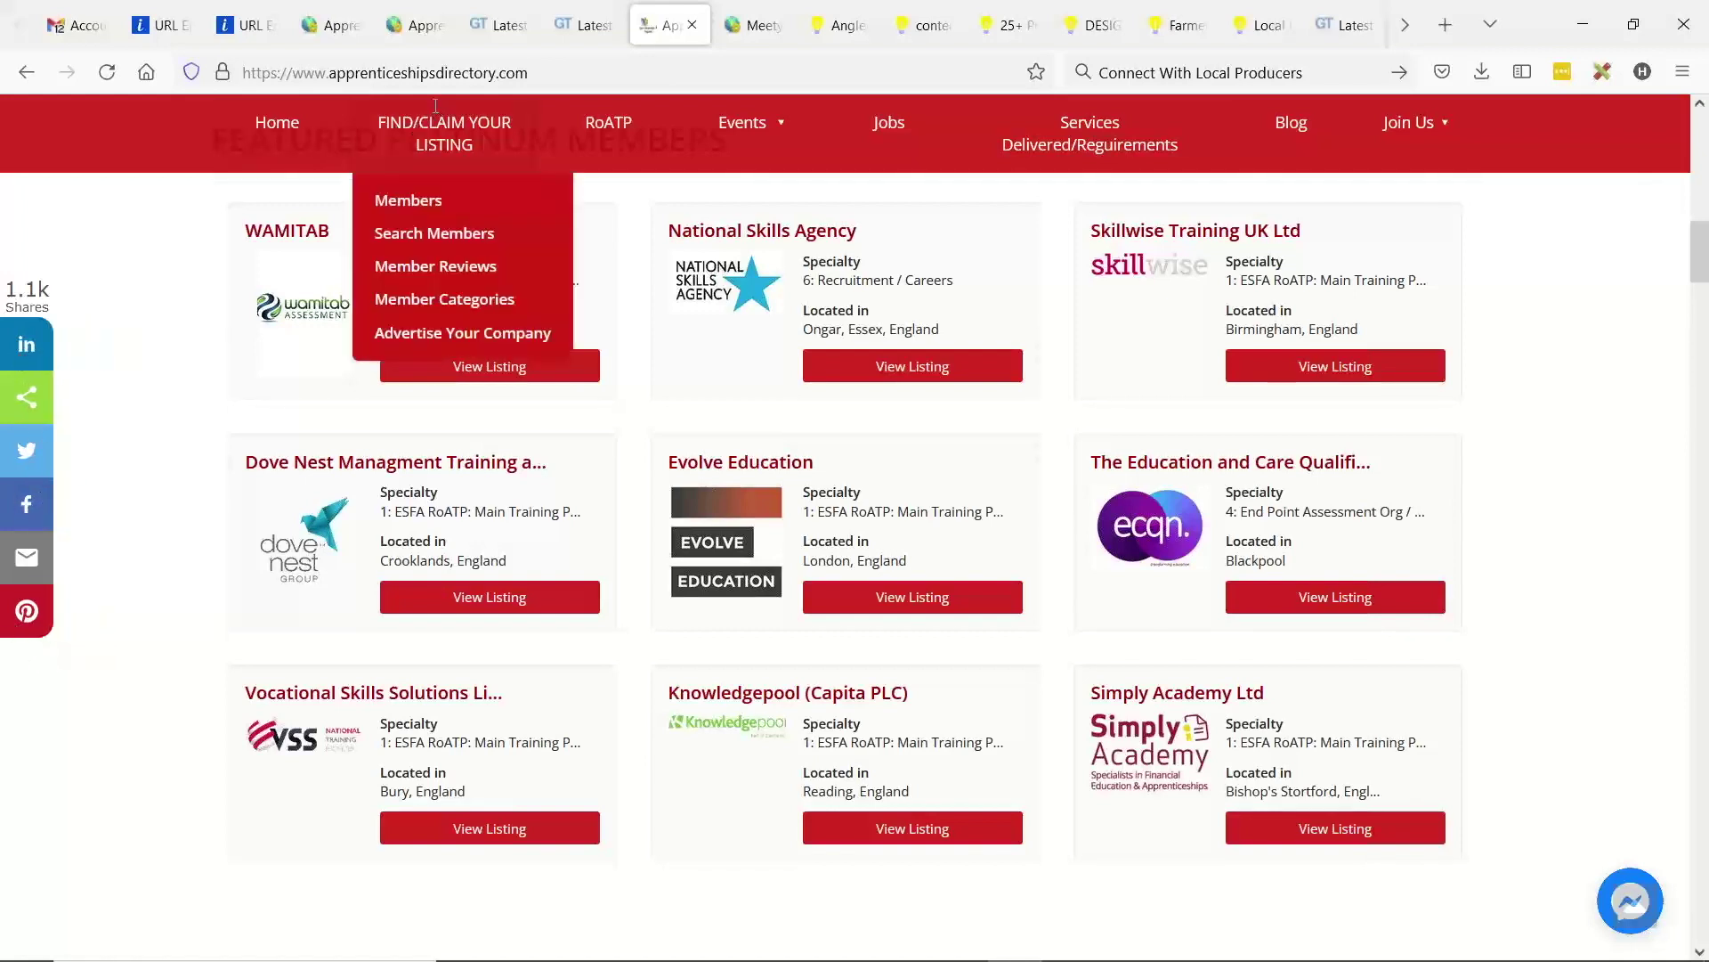
{"action": "left_click", "coordinate": [408, 36]}
{"action": "left_click", "coordinate": [339, 27]}
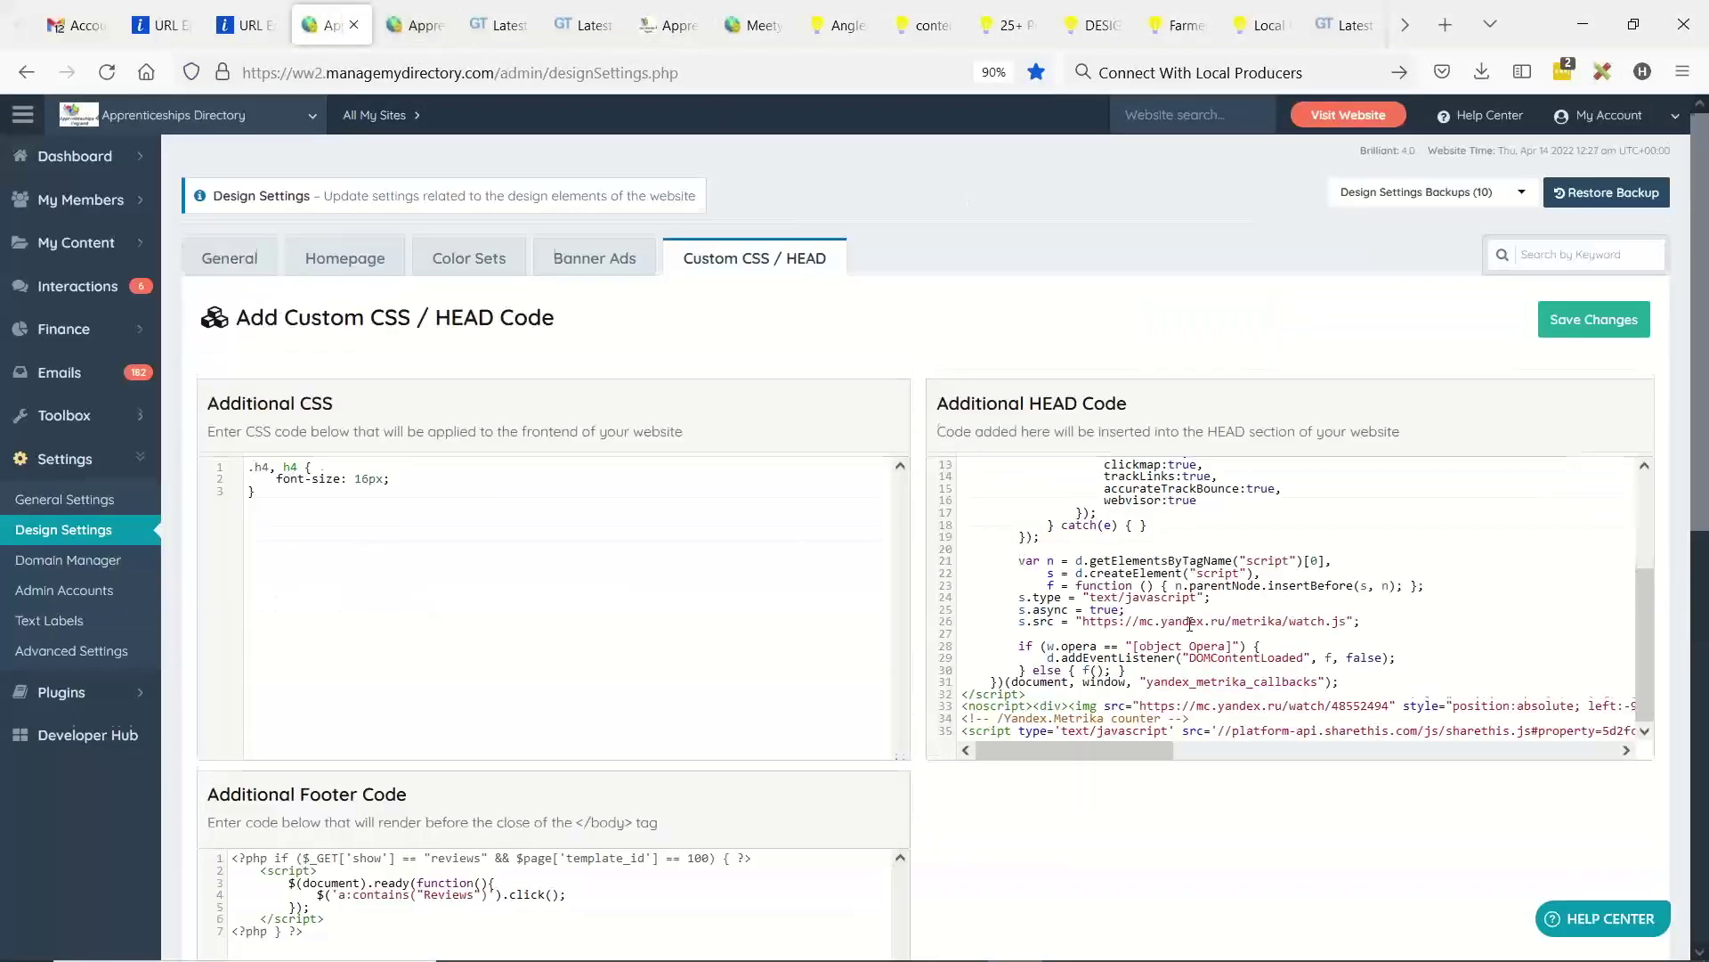
{"action": "scroll", "coordinate": [1327, 612], "scroll_direction": "down", "scroll_amount": 1}
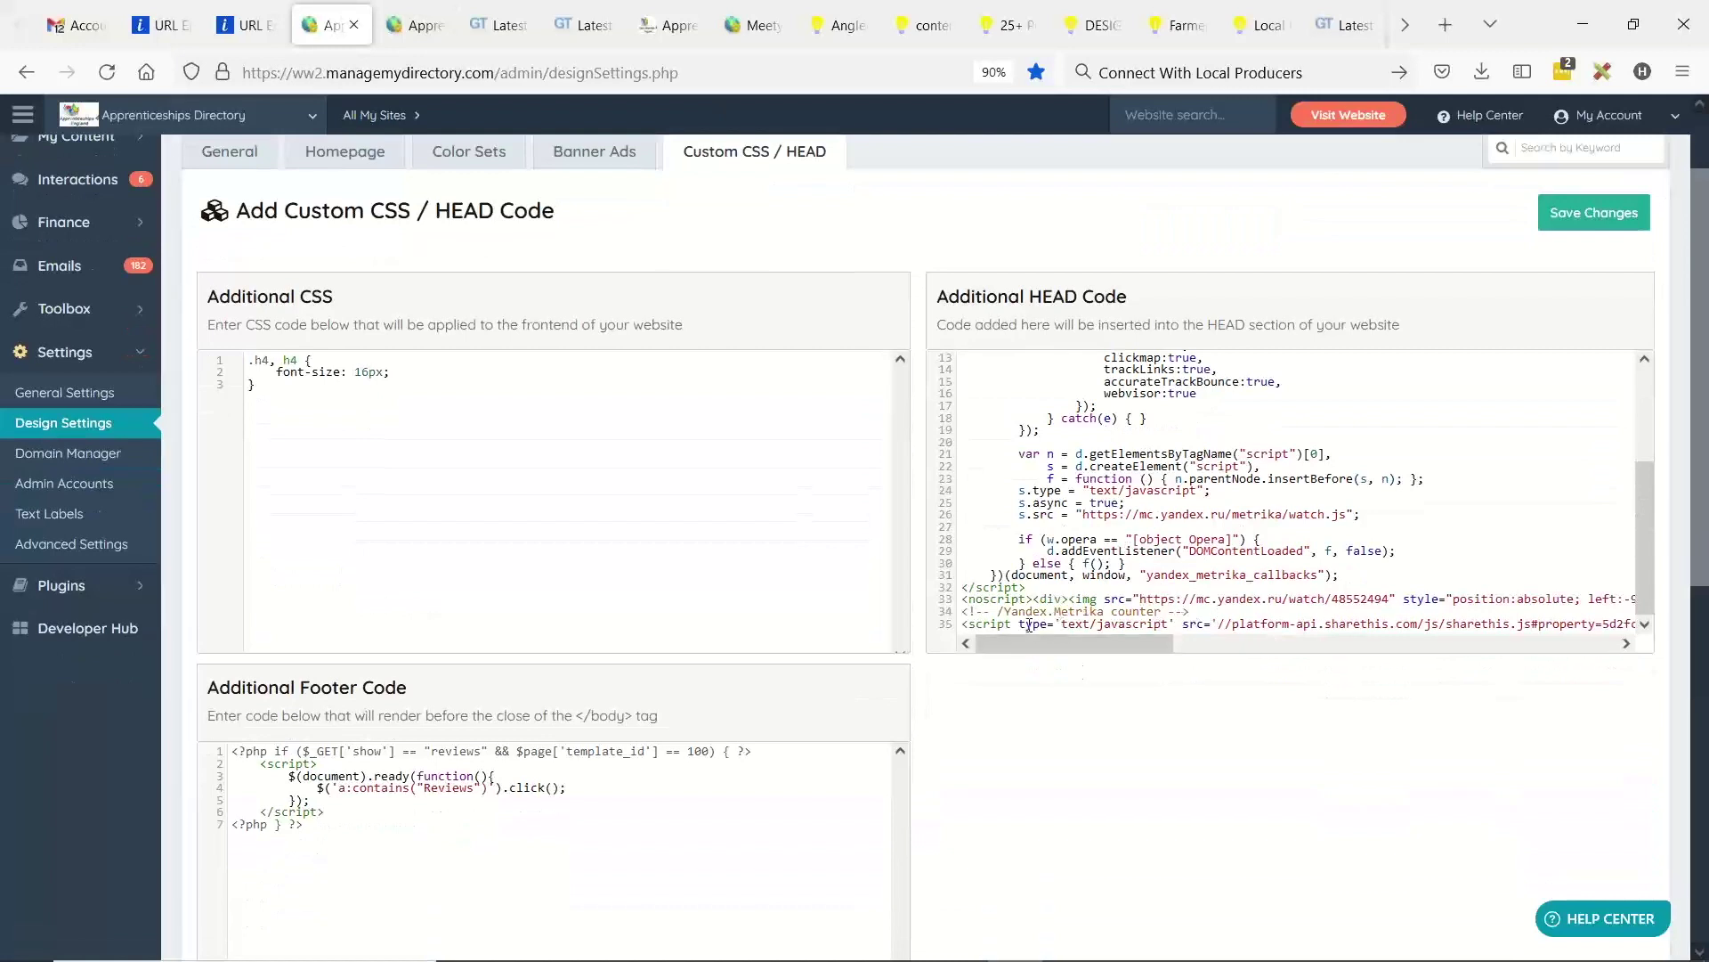
{"action": "left_click_drag", "start_coordinate": [1343, 602], "coordinate": [1422, 608]}
{"action": "left_click", "coordinate": [1352, 609]}
{"action": "scroll", "coordinate": [1123, 567], "scroll_direction": "up", "scroll_amount": 4}
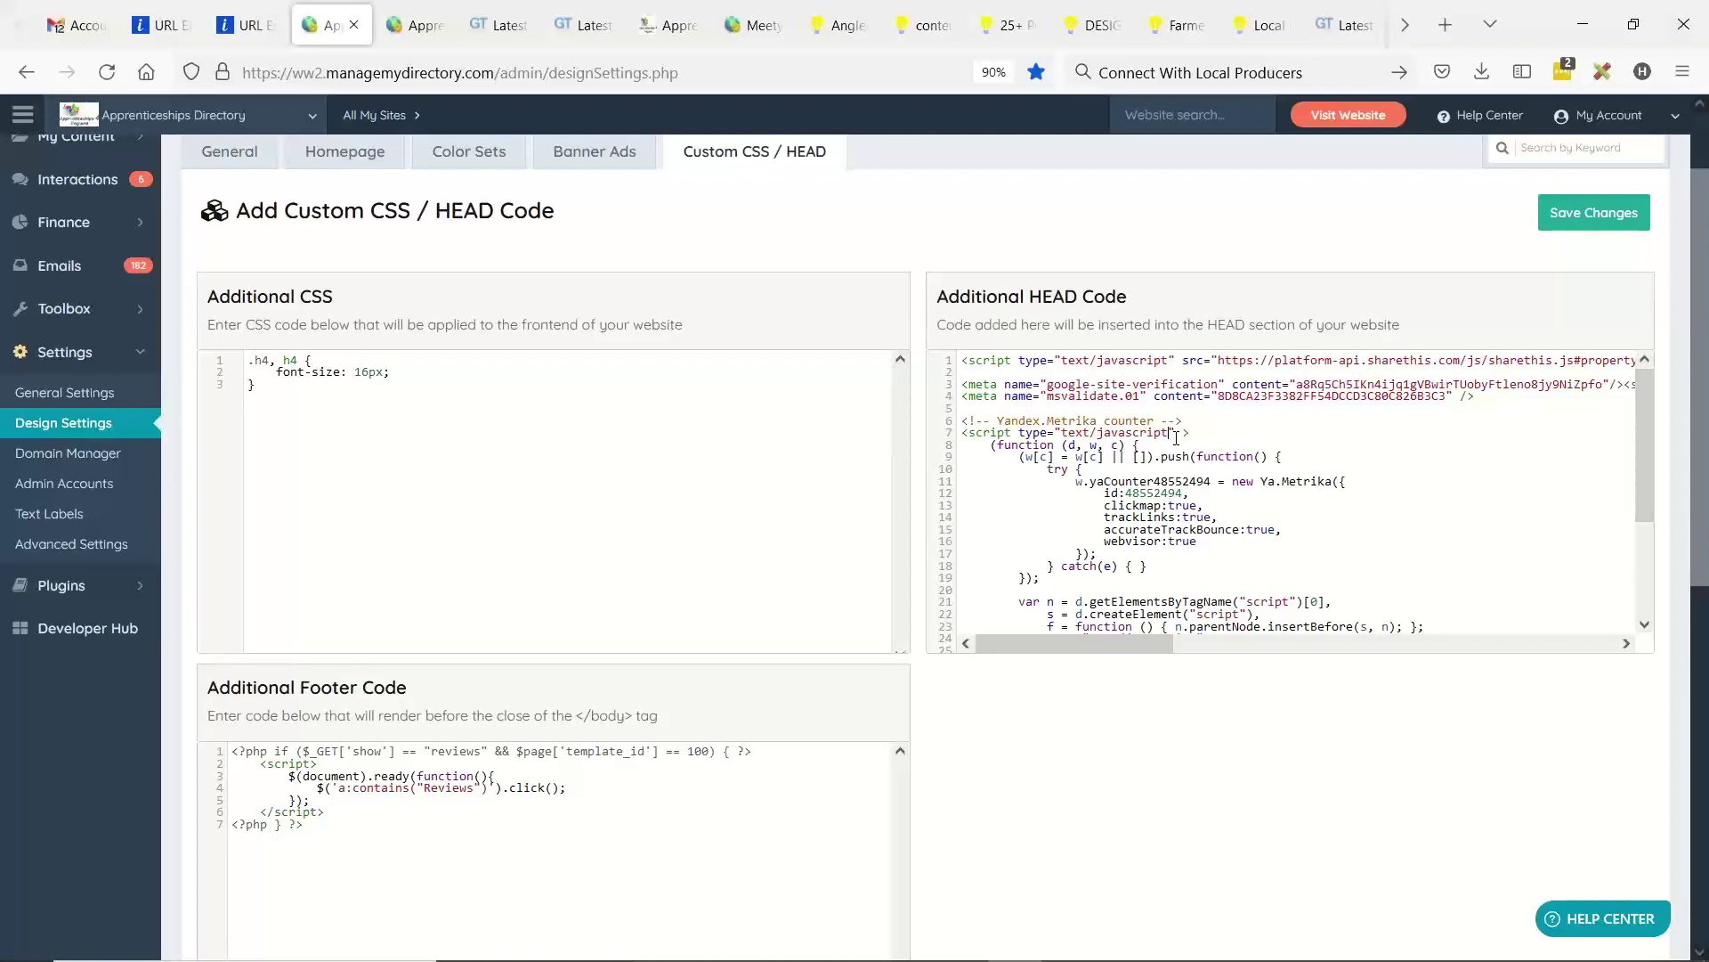
- Move the Yandex.Metrika counter code and the sticky-share-buttons script out of the Additional HEAD Code into an untitled Notepad document
{"action": "left_click_drag", "start_coordinate": [964, 415], "coordinate": [1344, 625]}
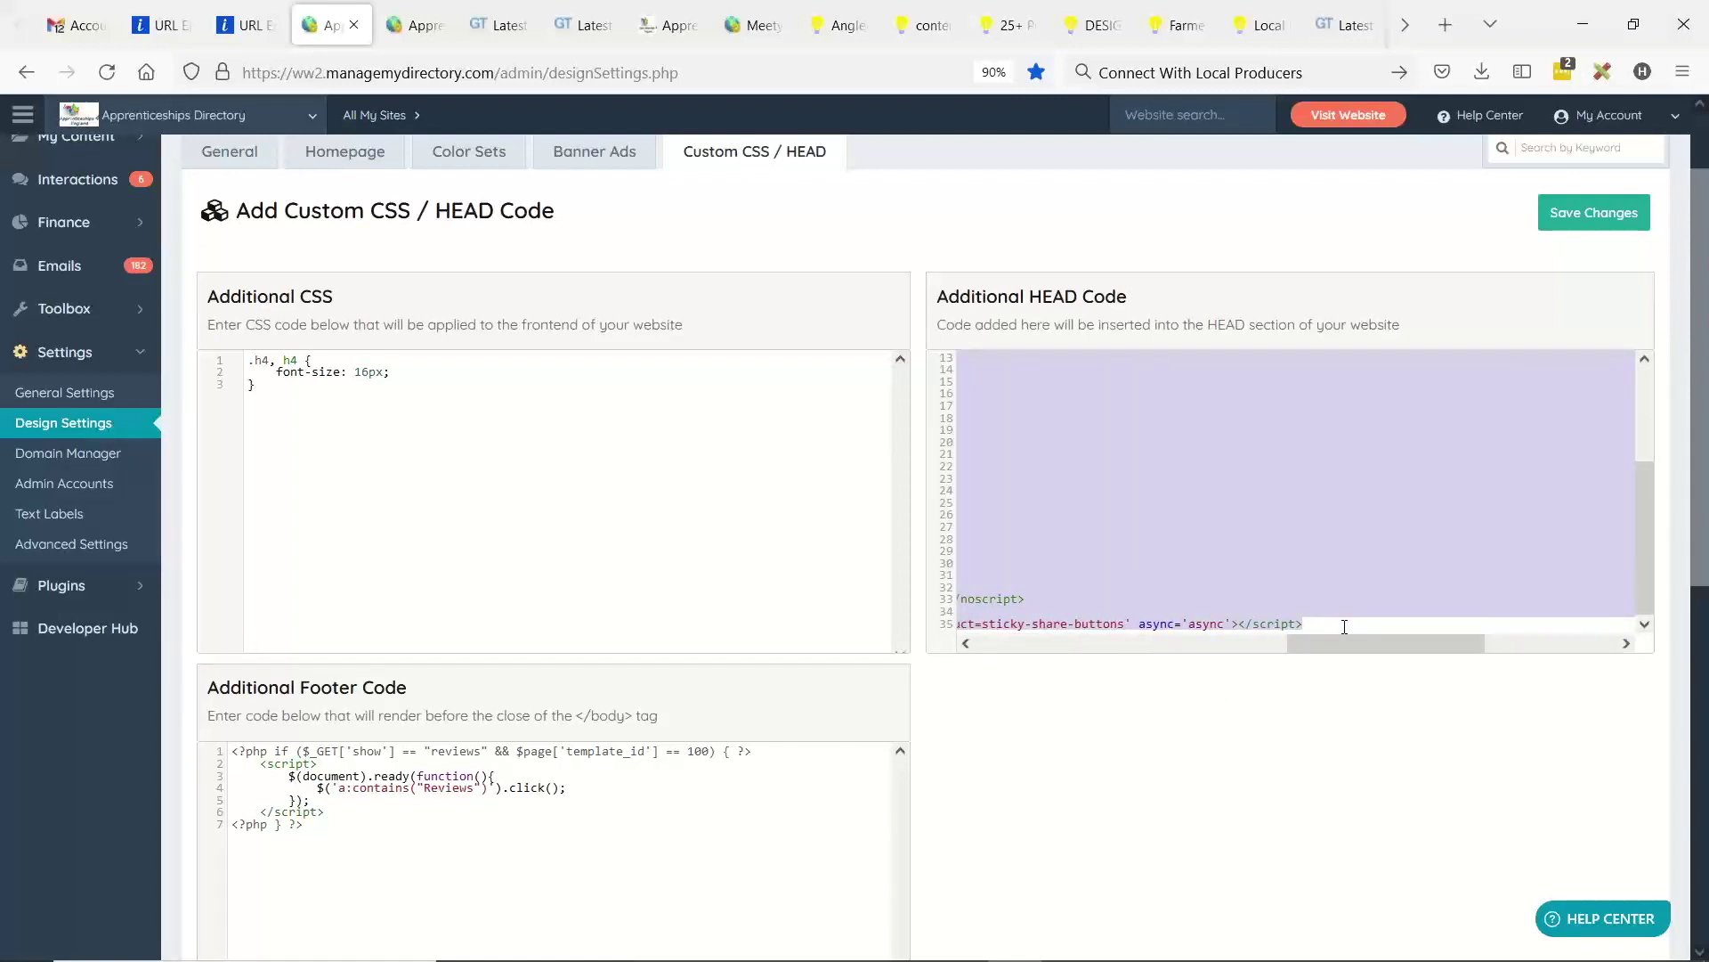
{"action": "key", "text": "Delete"}
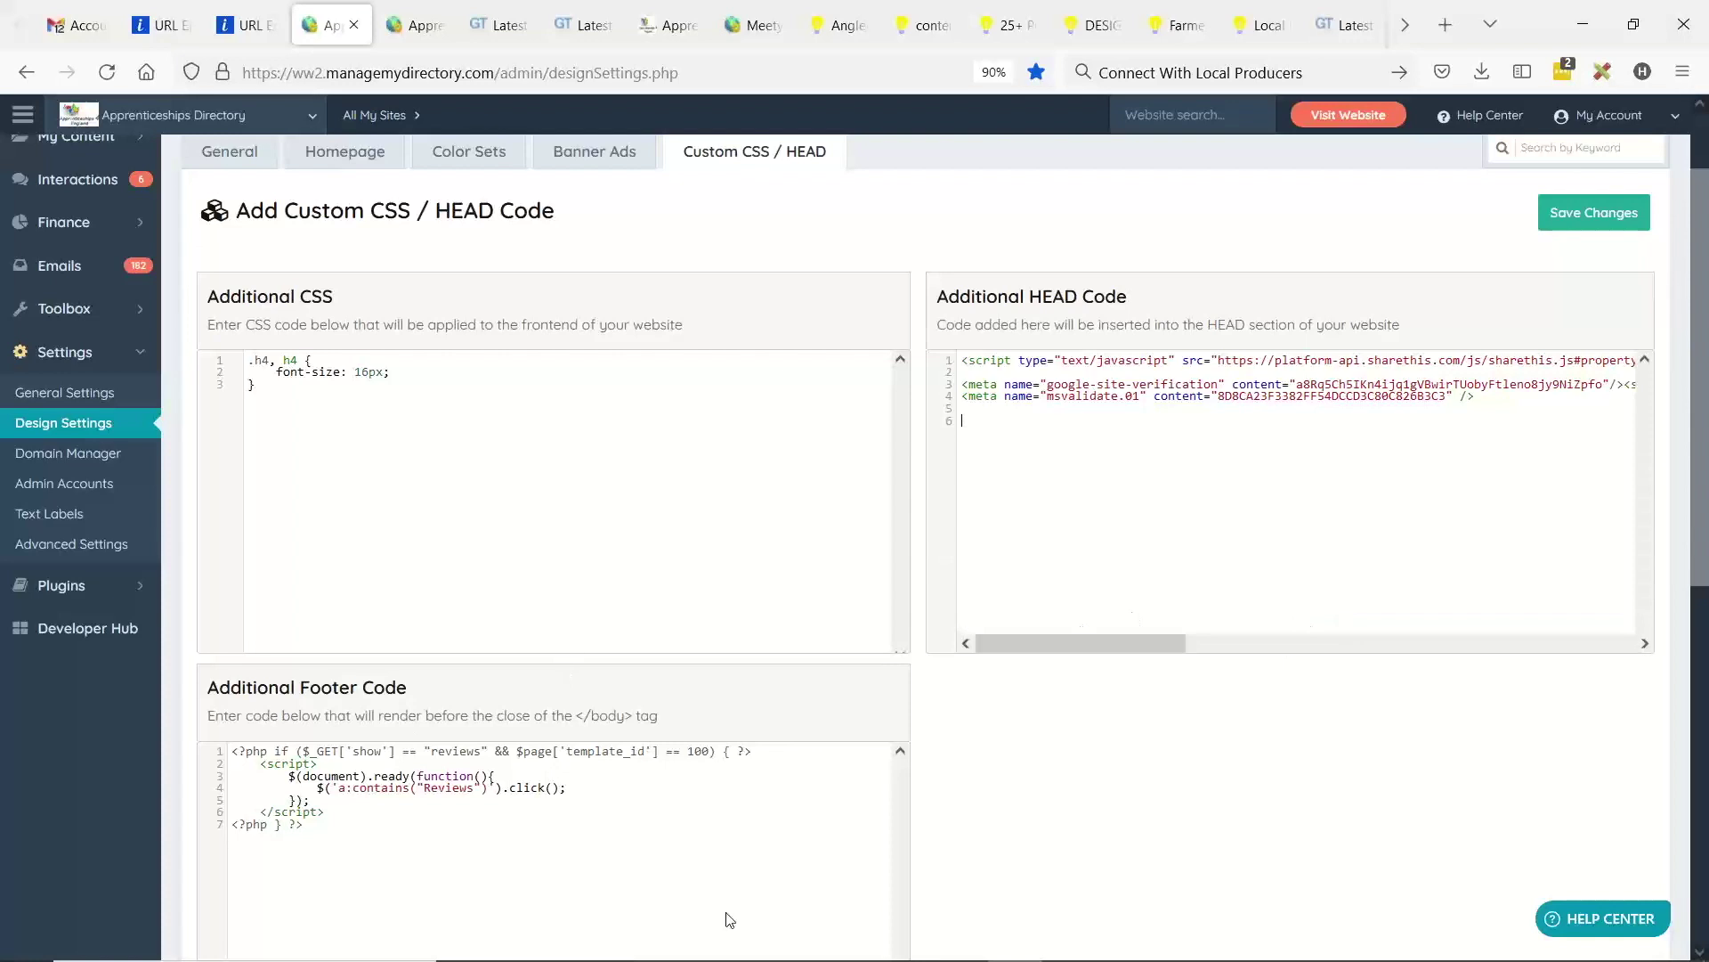
{"action": "left_click", "coordinate": [793, 938]}
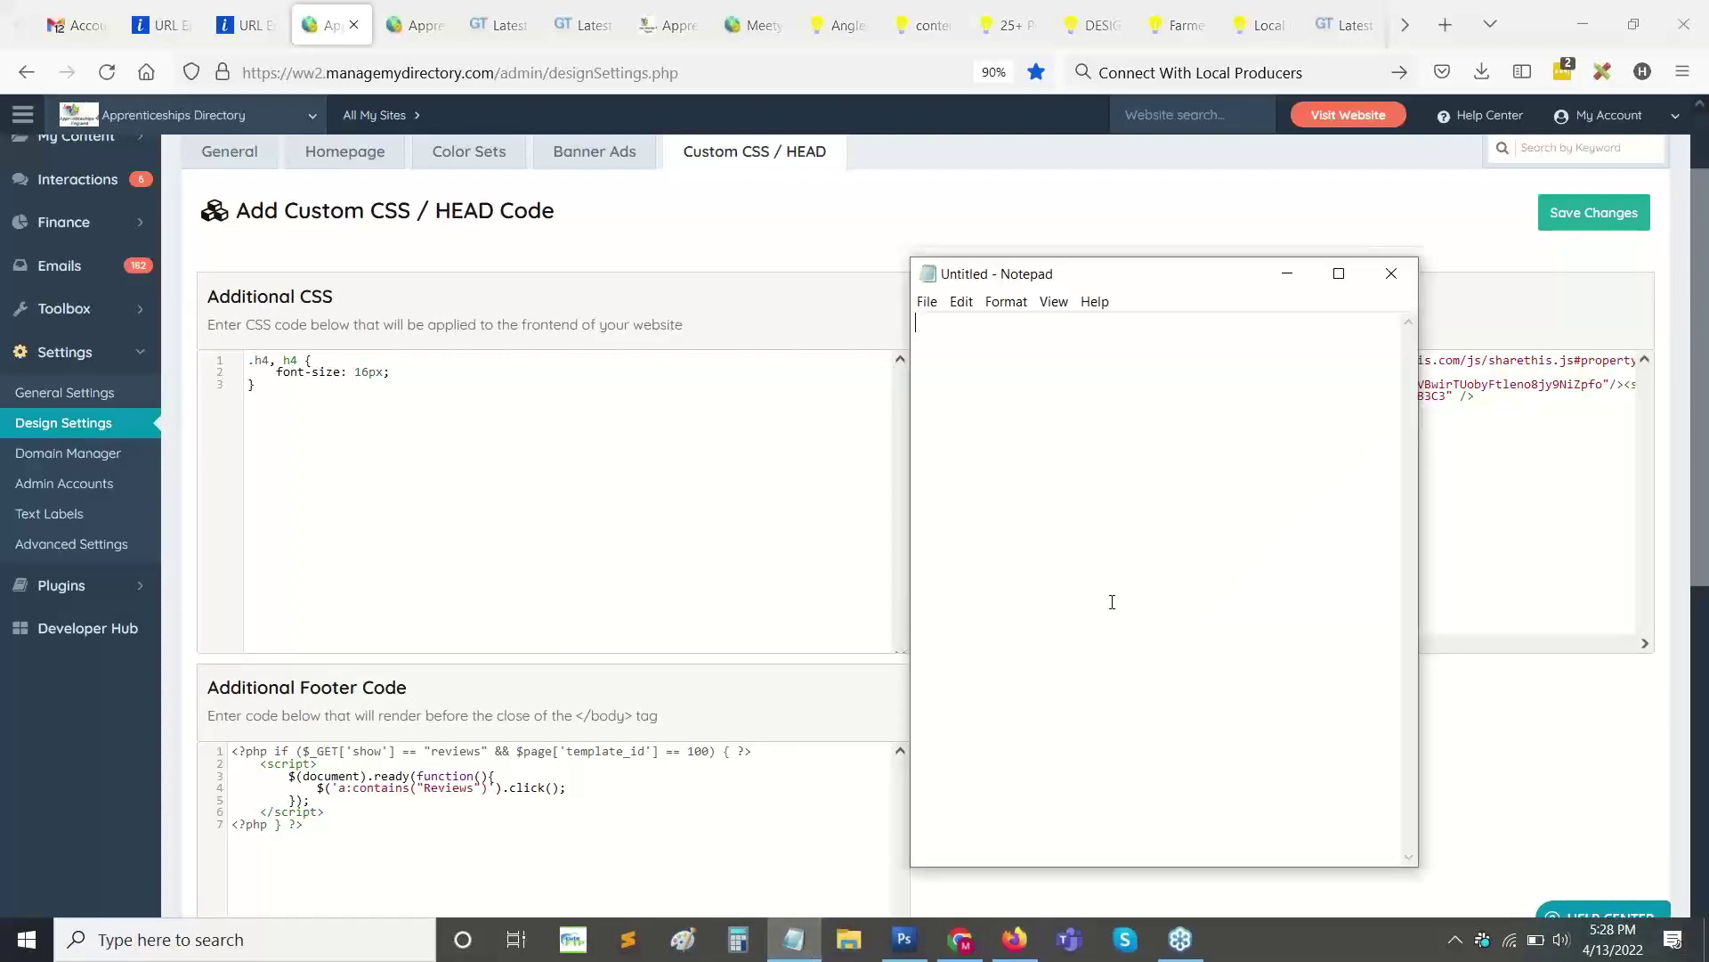
{"action": "key", "text": "ctrl+v"}
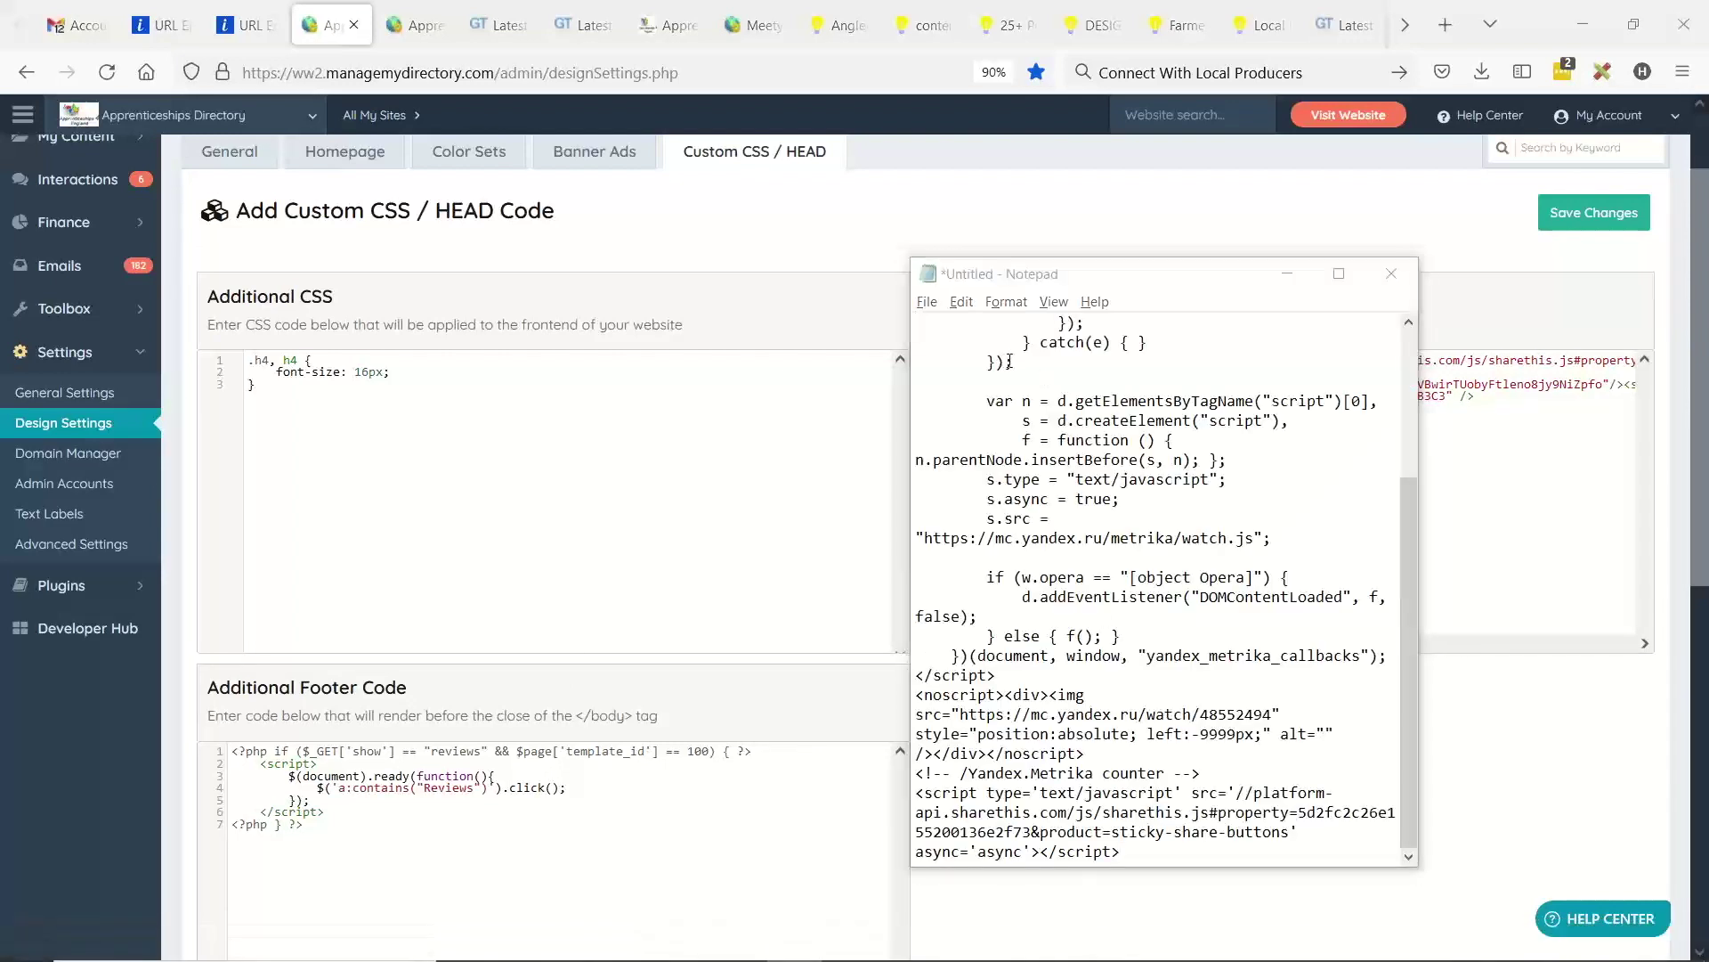
- Remove the remaining ShareThis script and blank lines from the Additional HEAD Code, keeping only the verification meta tags, and save the changes
{"action": "left_click", "coordinate": [1521, 303]}
{"action": "scroll", "coordinate": [1522, 303], "scroll_direction": "up", "scroll_amount": 2}
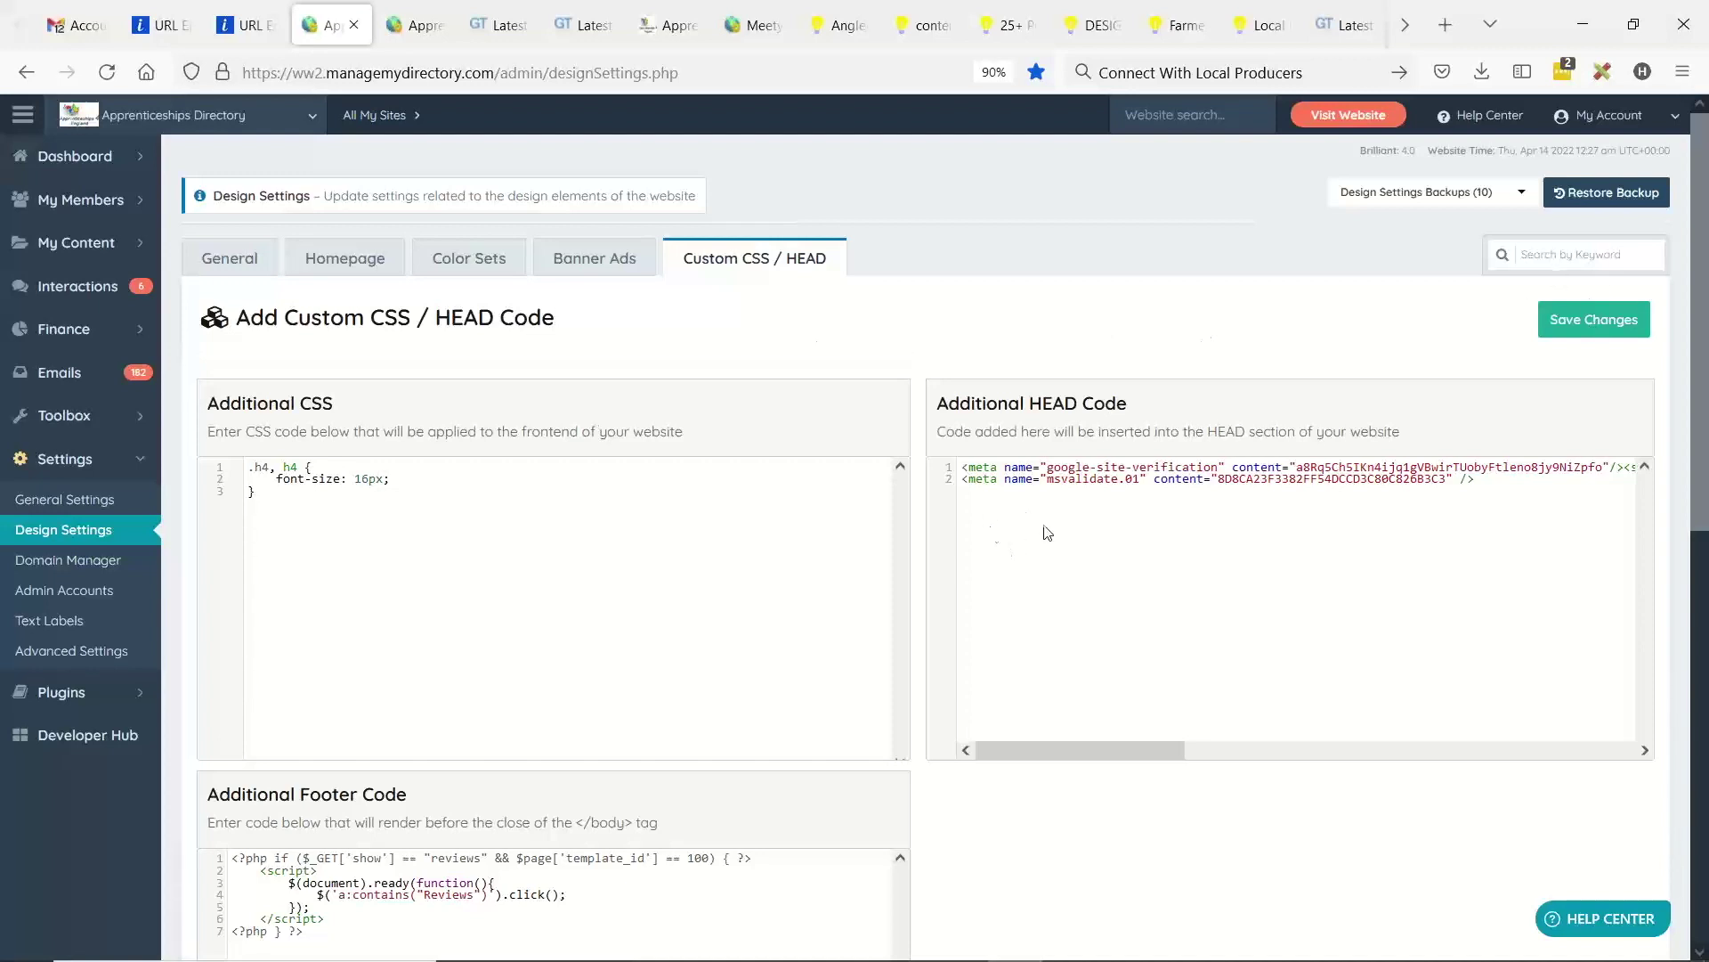
{"action": "left_click", "coordinate": [1575, 323]}
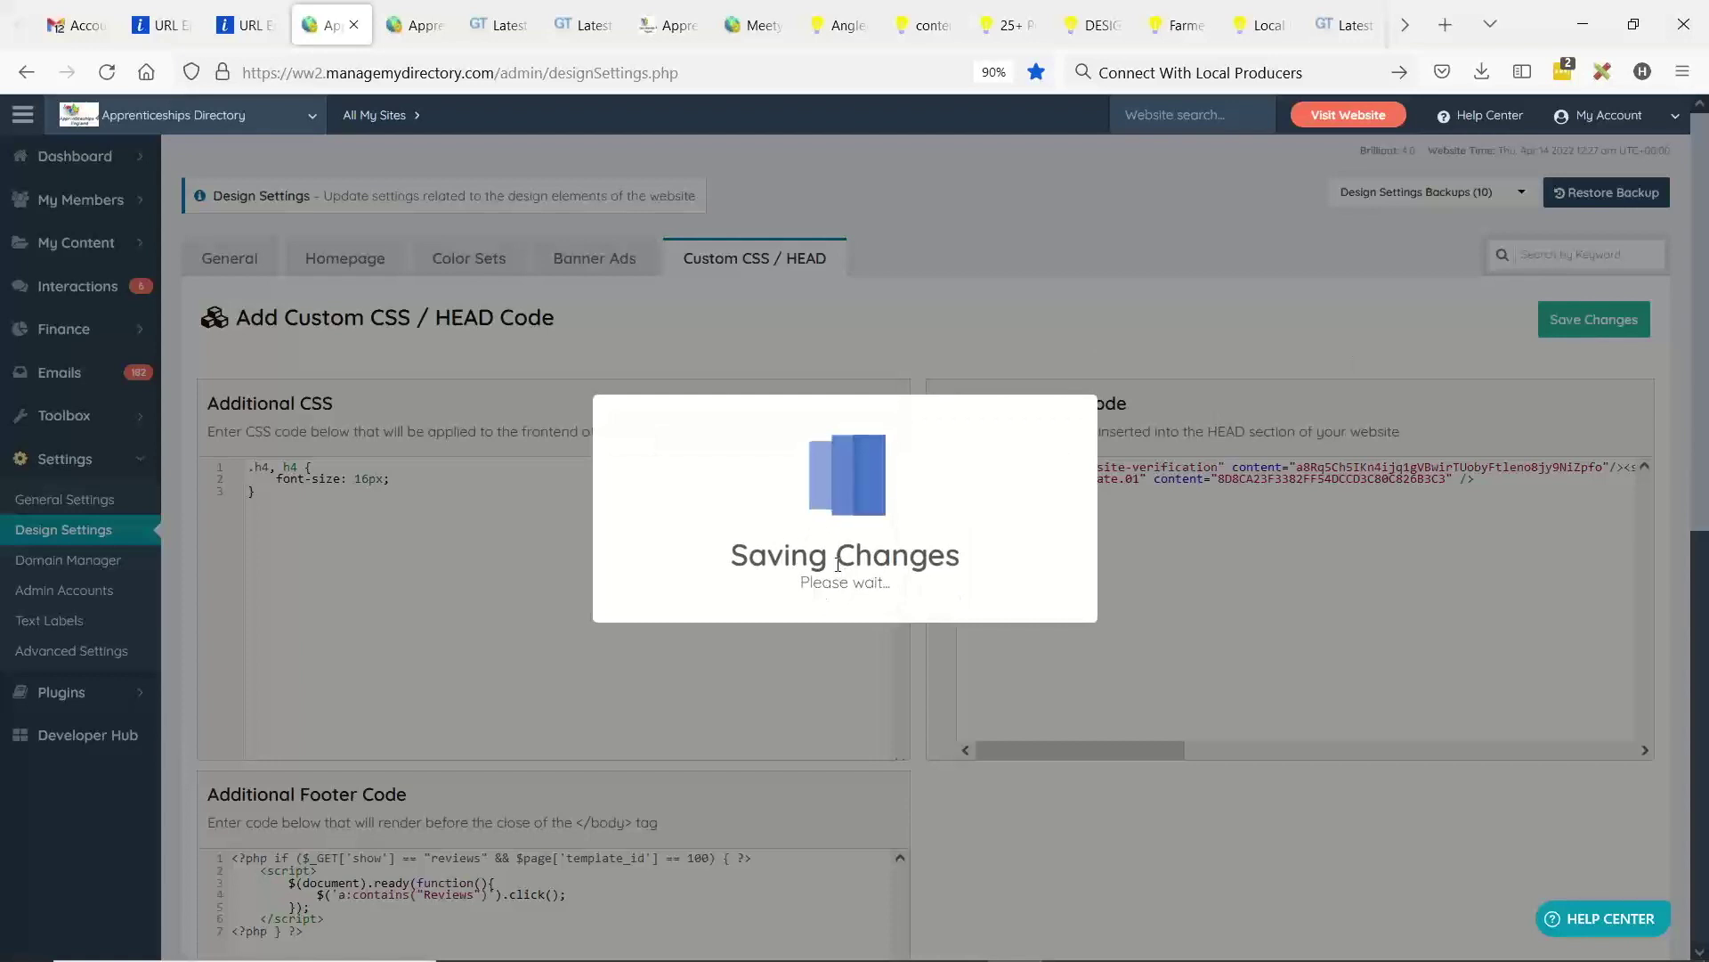
- Switch to the live Apprenticeships Directory homepage and reload it
{"action": "left_click", "coordinate": [670, 25]}
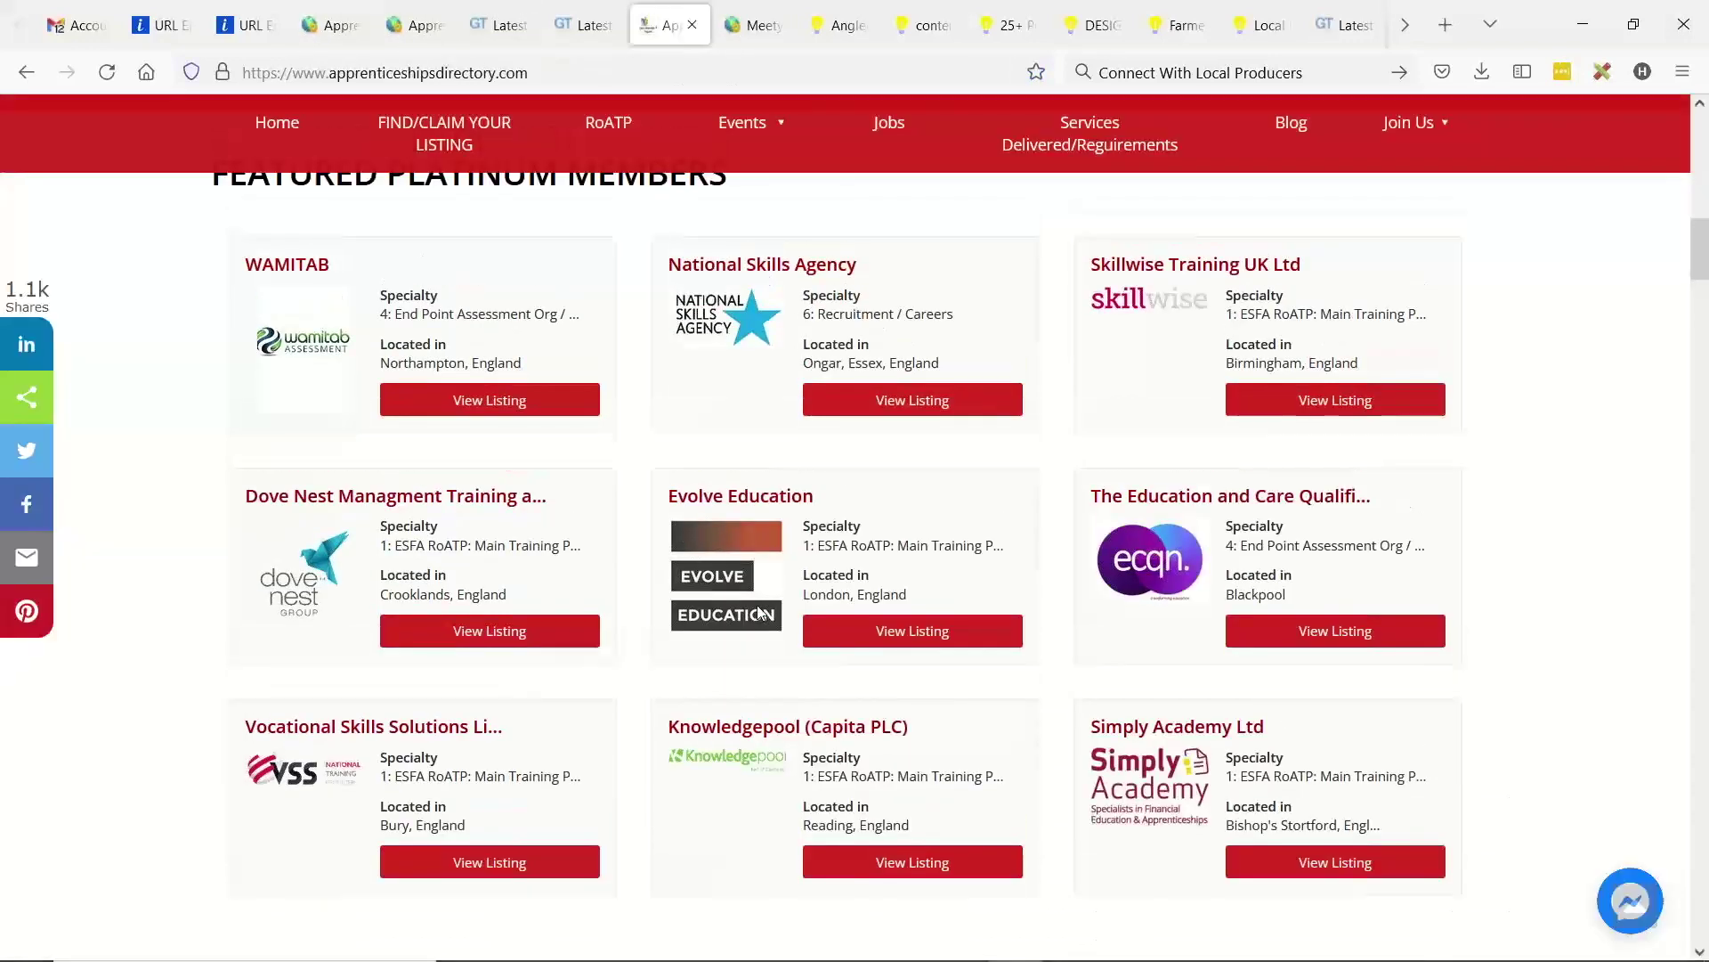
{"action": "scroll", "coordinate": [703, 503], "scroll_direction": "up", "scroll_amount": 3}
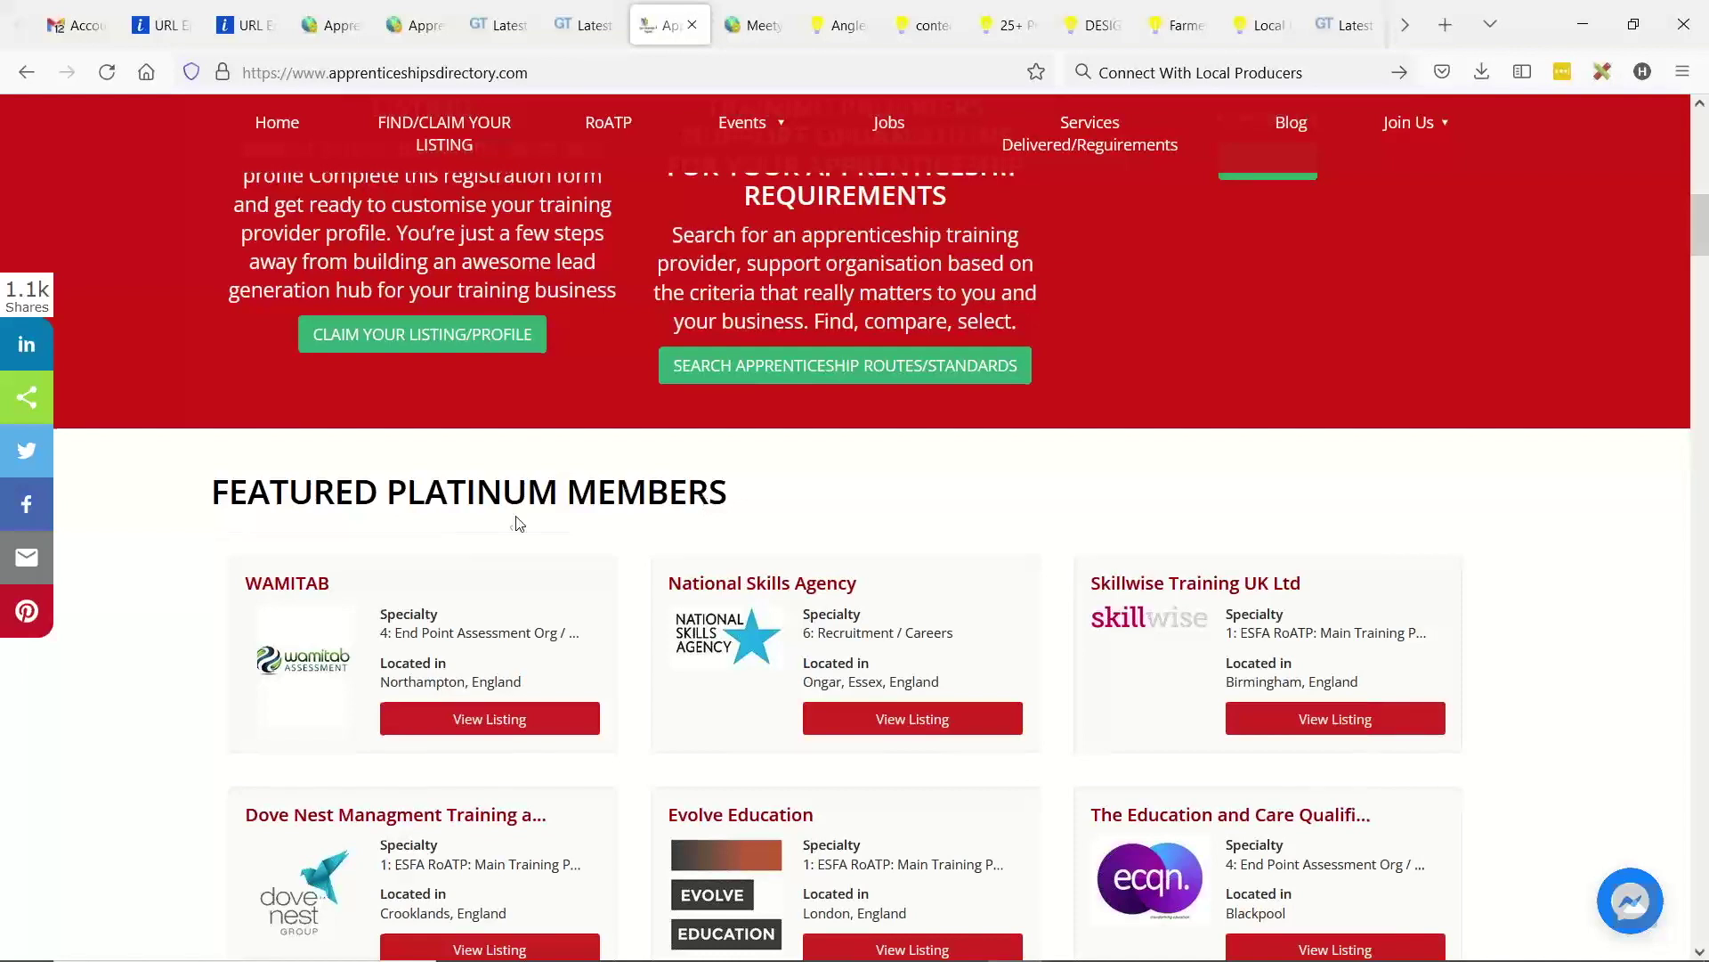
{"action": "scroll", "coordinate": [519, 523], "scroll_direction": "up", "scroll_amount": 10}
{"action": "left_click", "coordinate": [106, 73]}
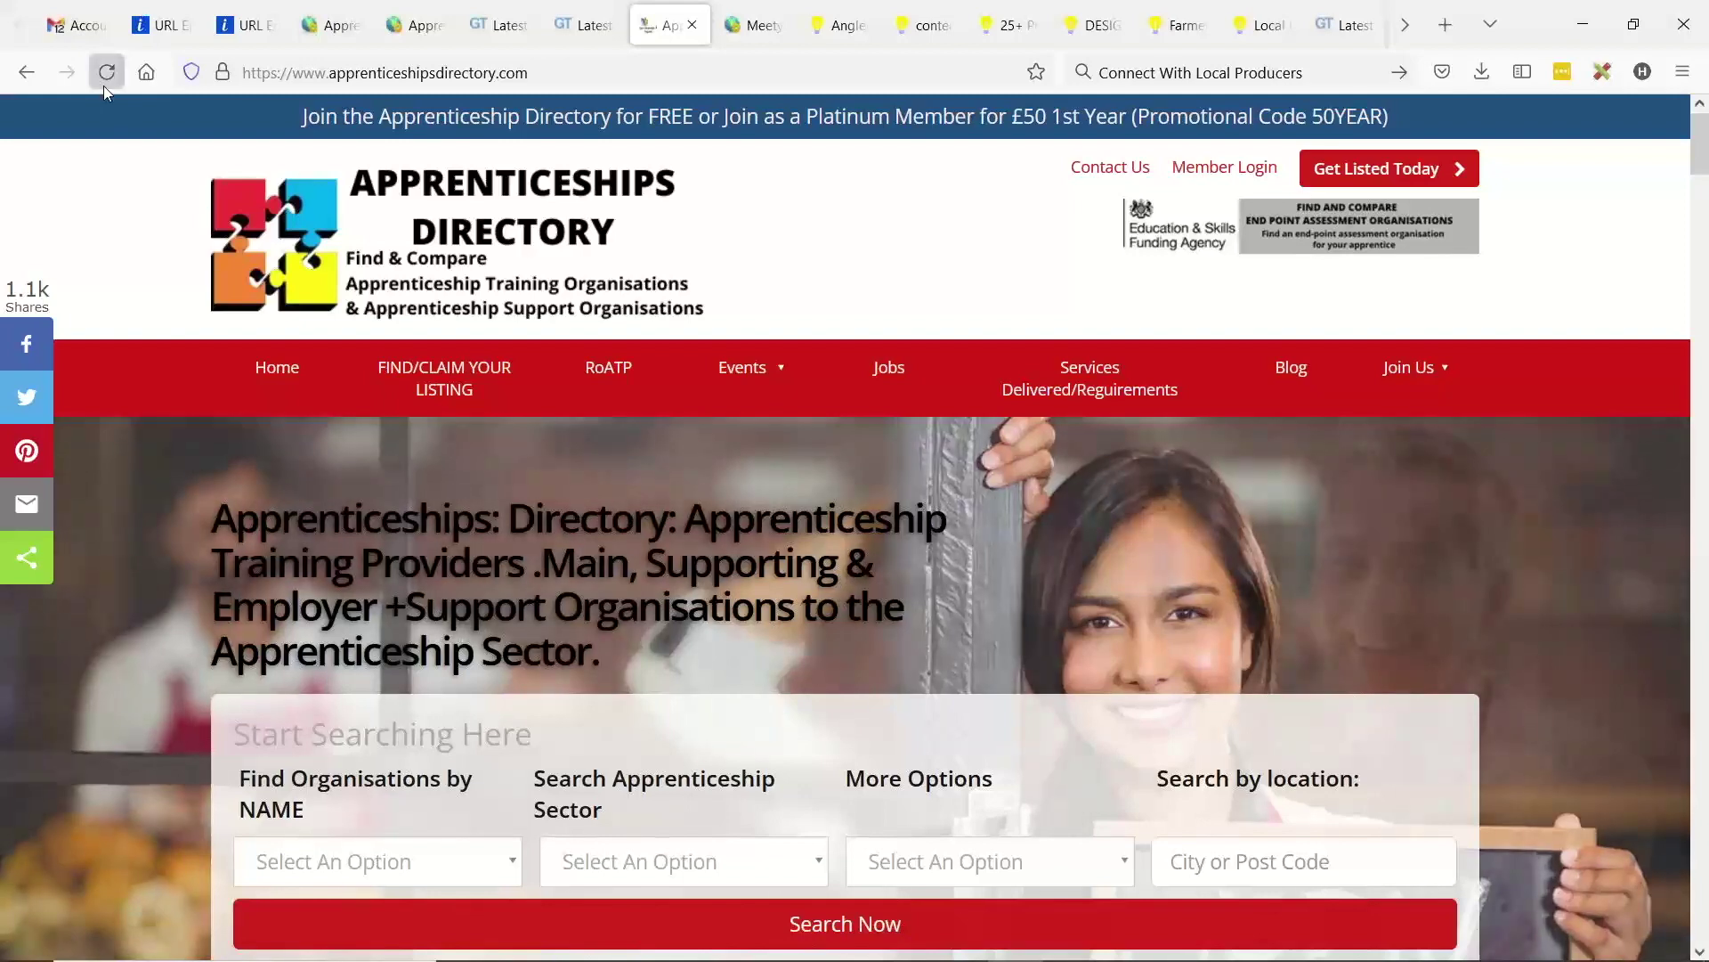
{"action": "left_click", "coordinate": [105, 75]}
- Examine the homepage's share buttons, rotating hero background images, Featured Platinum Members and news slider
{"action": "scroll", "coordinate": [363, 477], "scroll_direction": "down", "scroll_amount": 1}
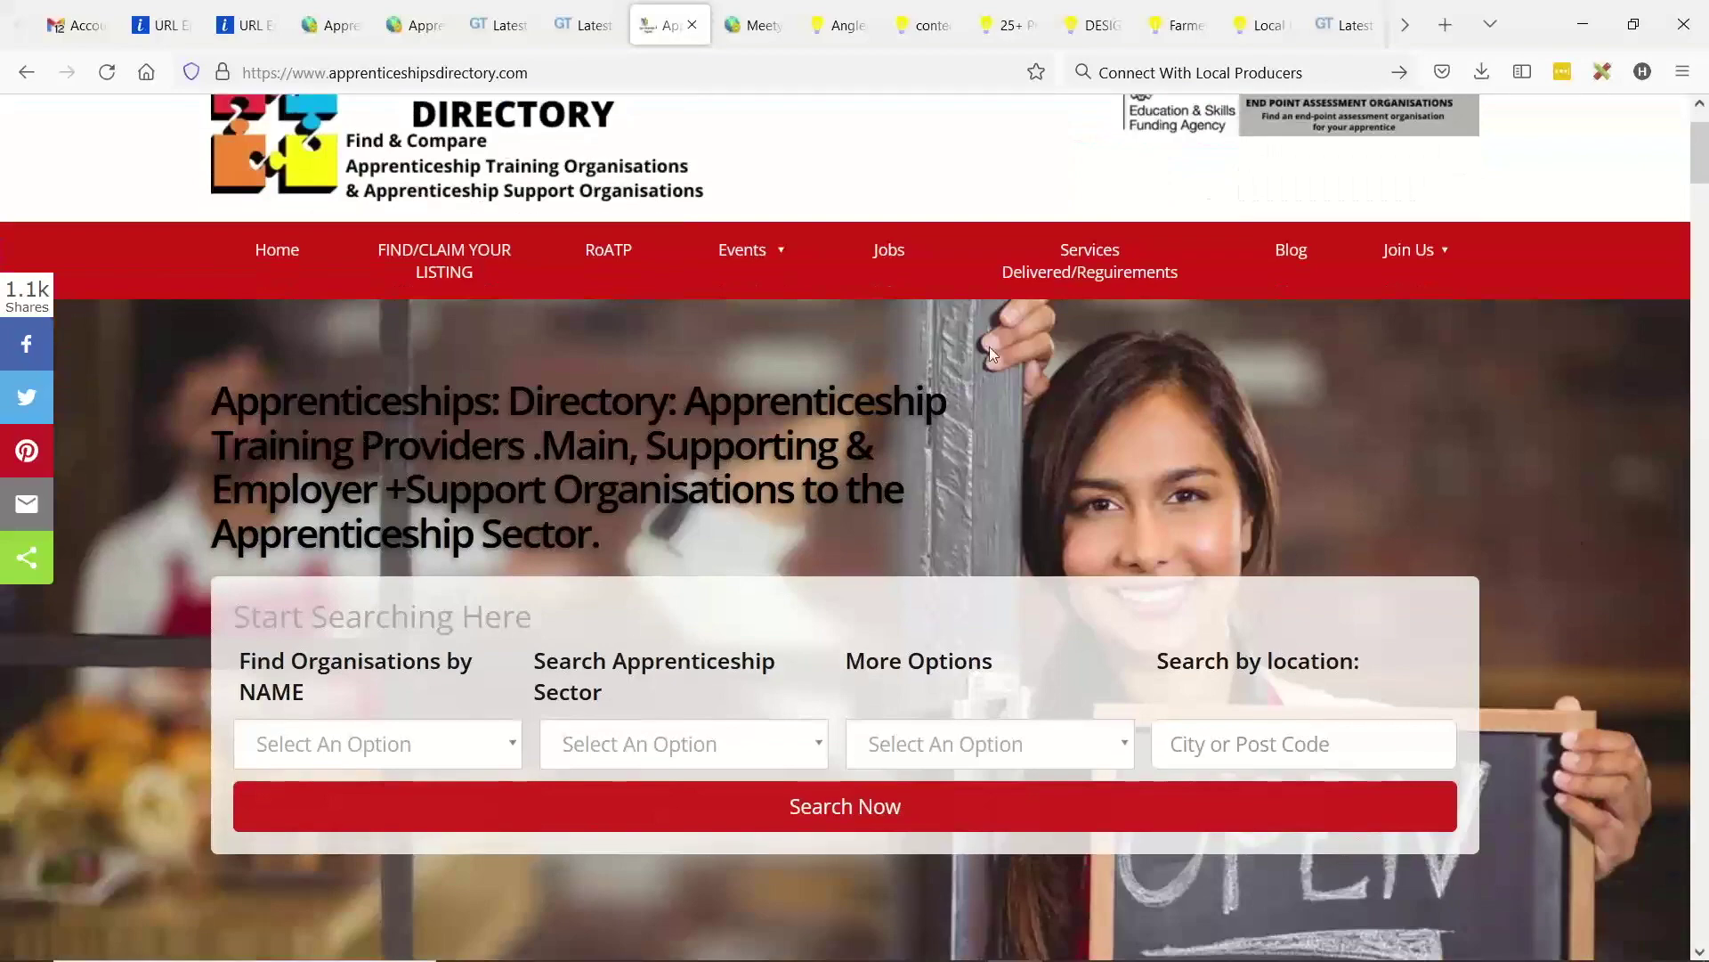
{"action": "scroll", "coordinate": [990, 351], "scroll_direction": "down", "scroll_amount": 15}
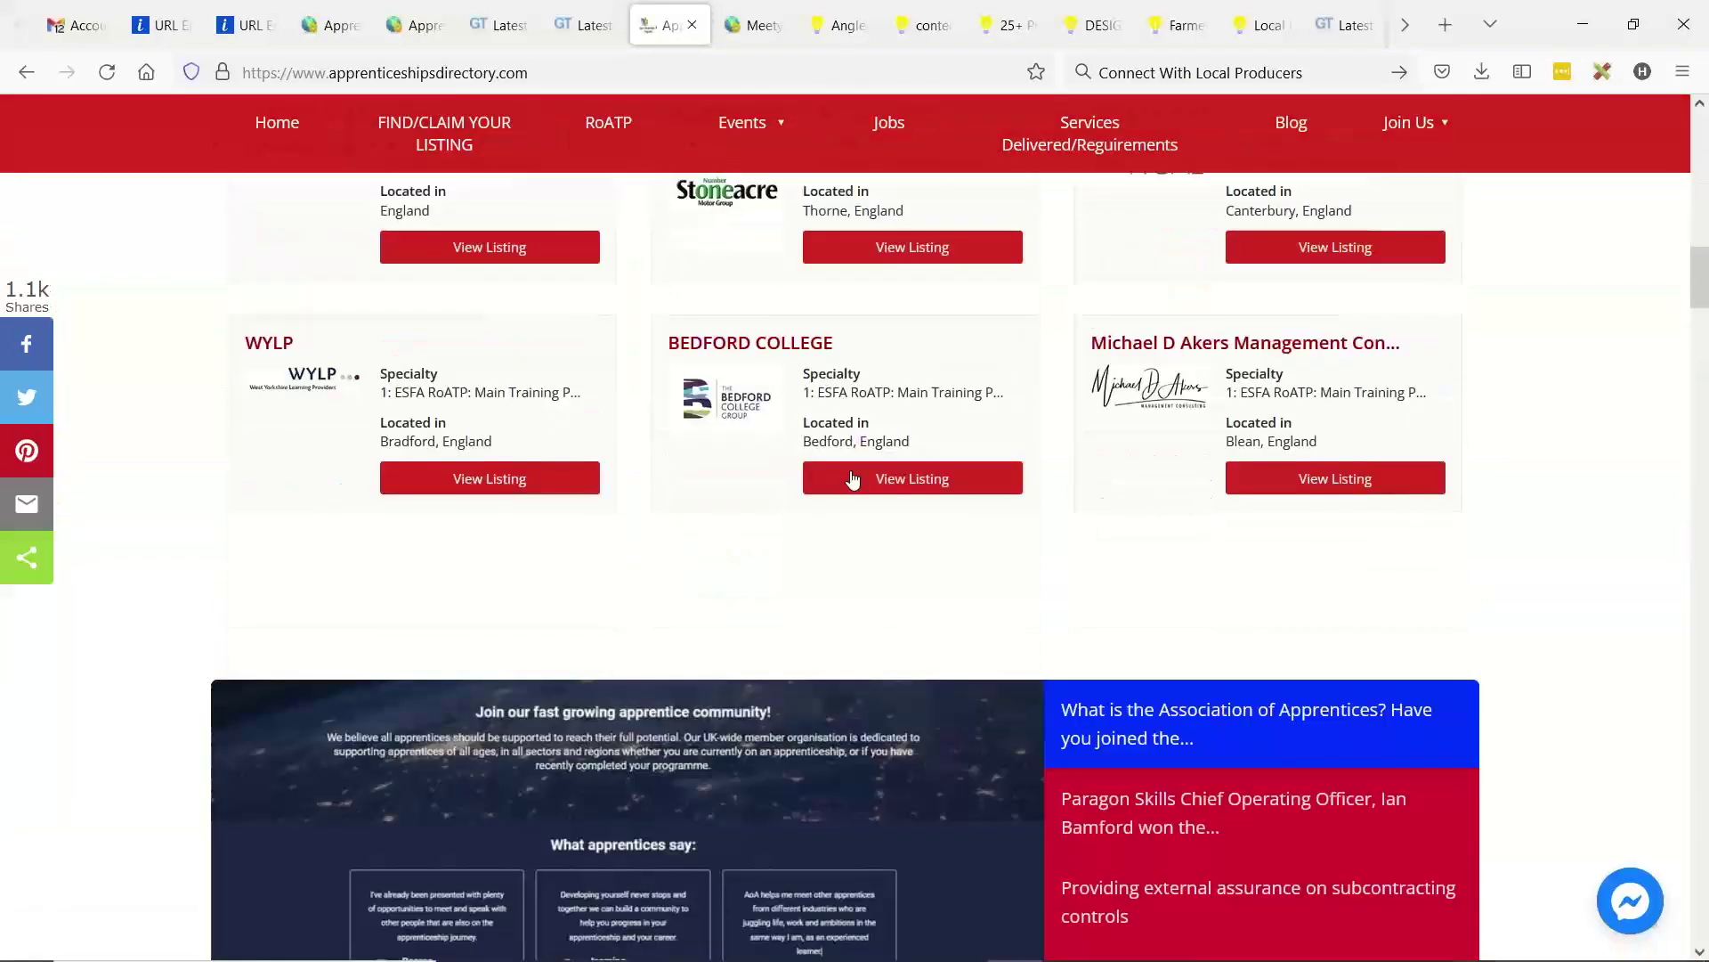
{"action": "scroll", "coordinate": [852, 479], "scroll_direction": "down", "scroll_amount": 10}
{"action": "scroll", "coordinate": [1230, 546], "scroll_direction": "up", "scroll_amount": 6}
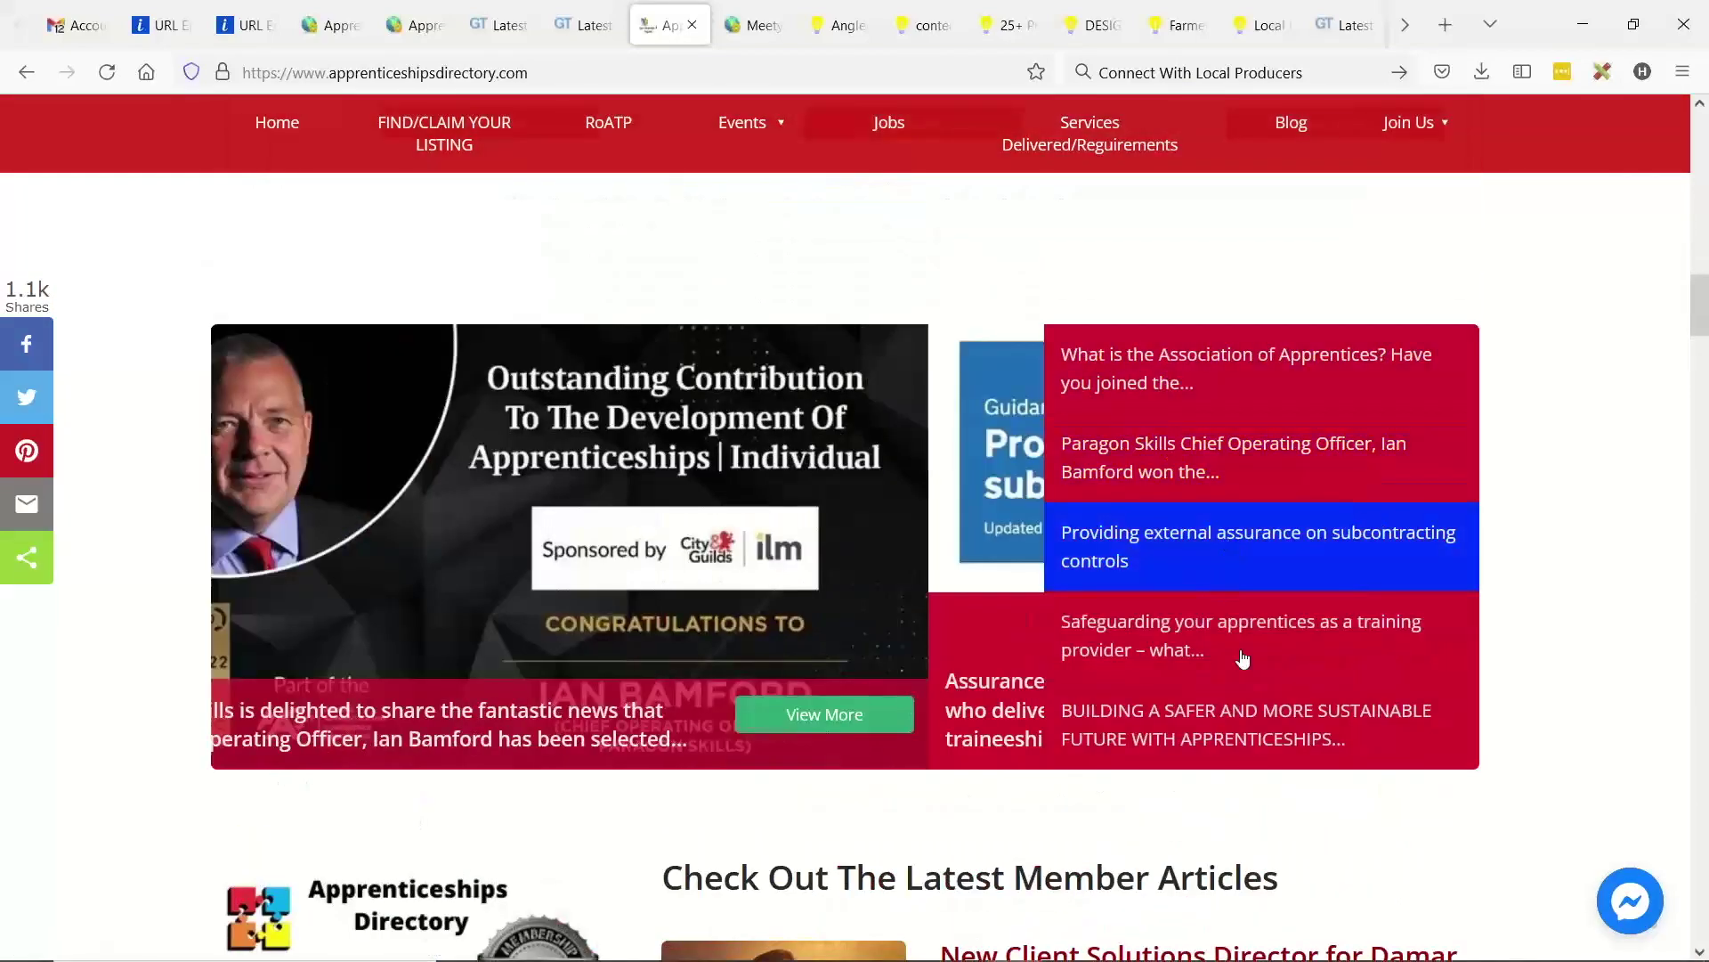
{"action": "scroll", "coordinate": [1237, 654], "scroll_direction": "up", "scroll_amount": 7}
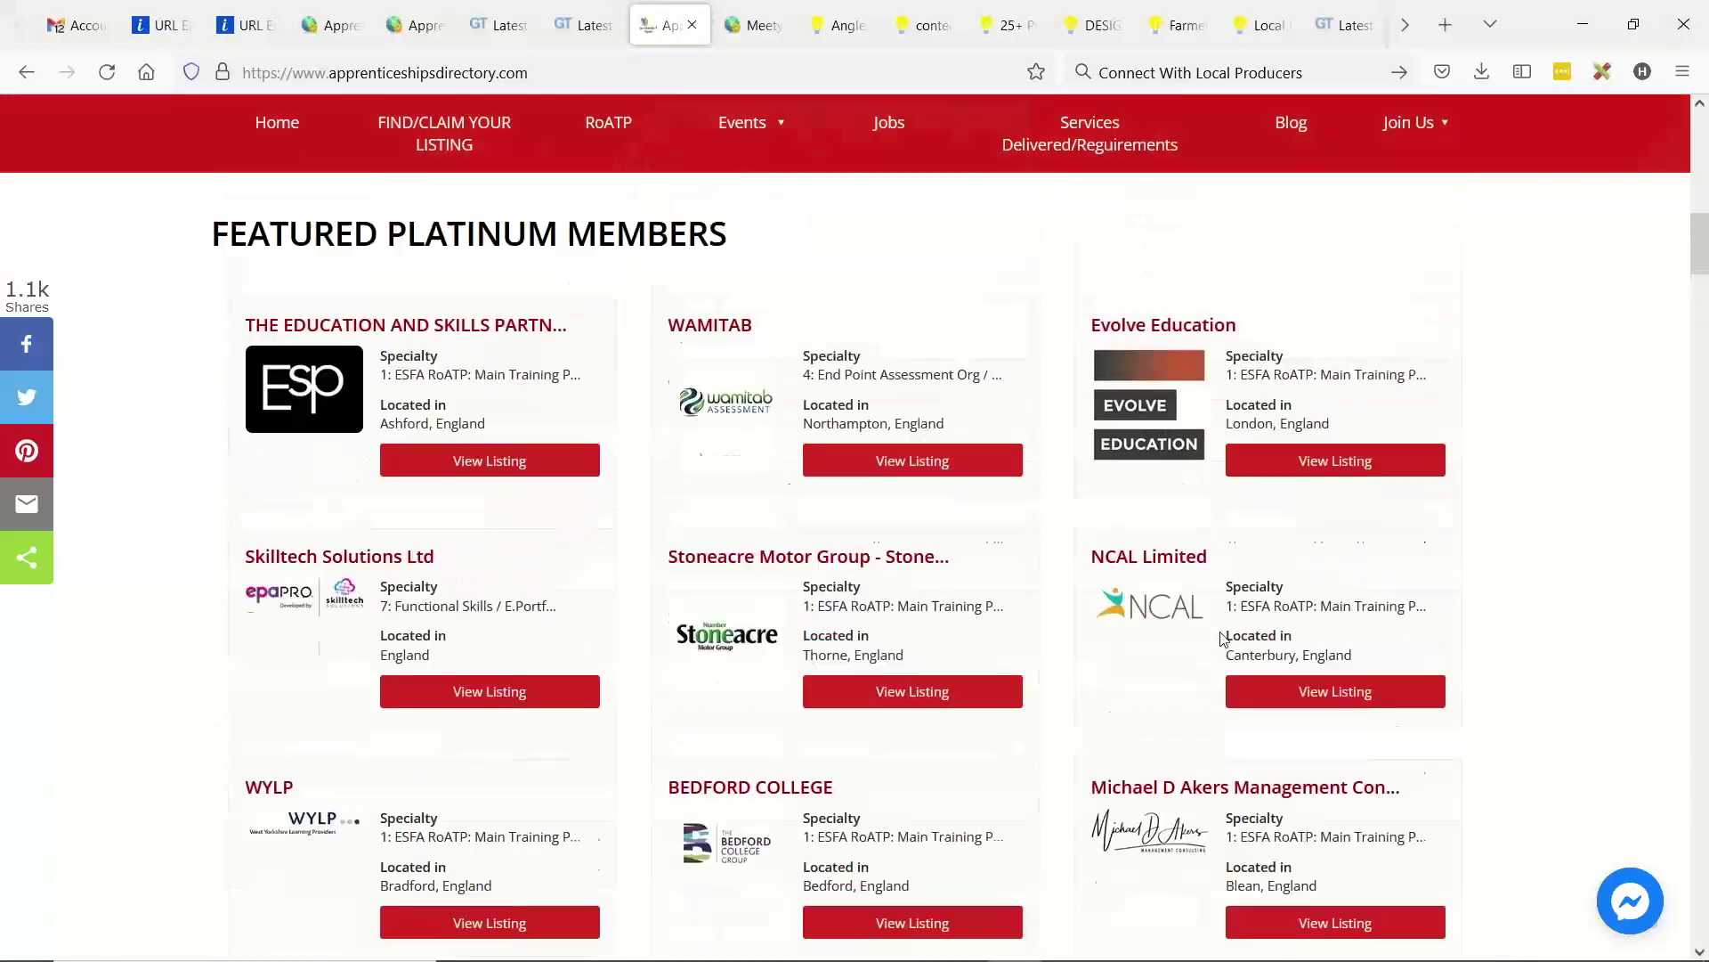
{"action": "scroll", "coordinate": [1222, 638], "scroll_direction": "up", "scroll_amount": 12}
{"action": "scroll", "coordinate": [1513, 445], "scroll_direction": "down", "scroll_amount": 3}
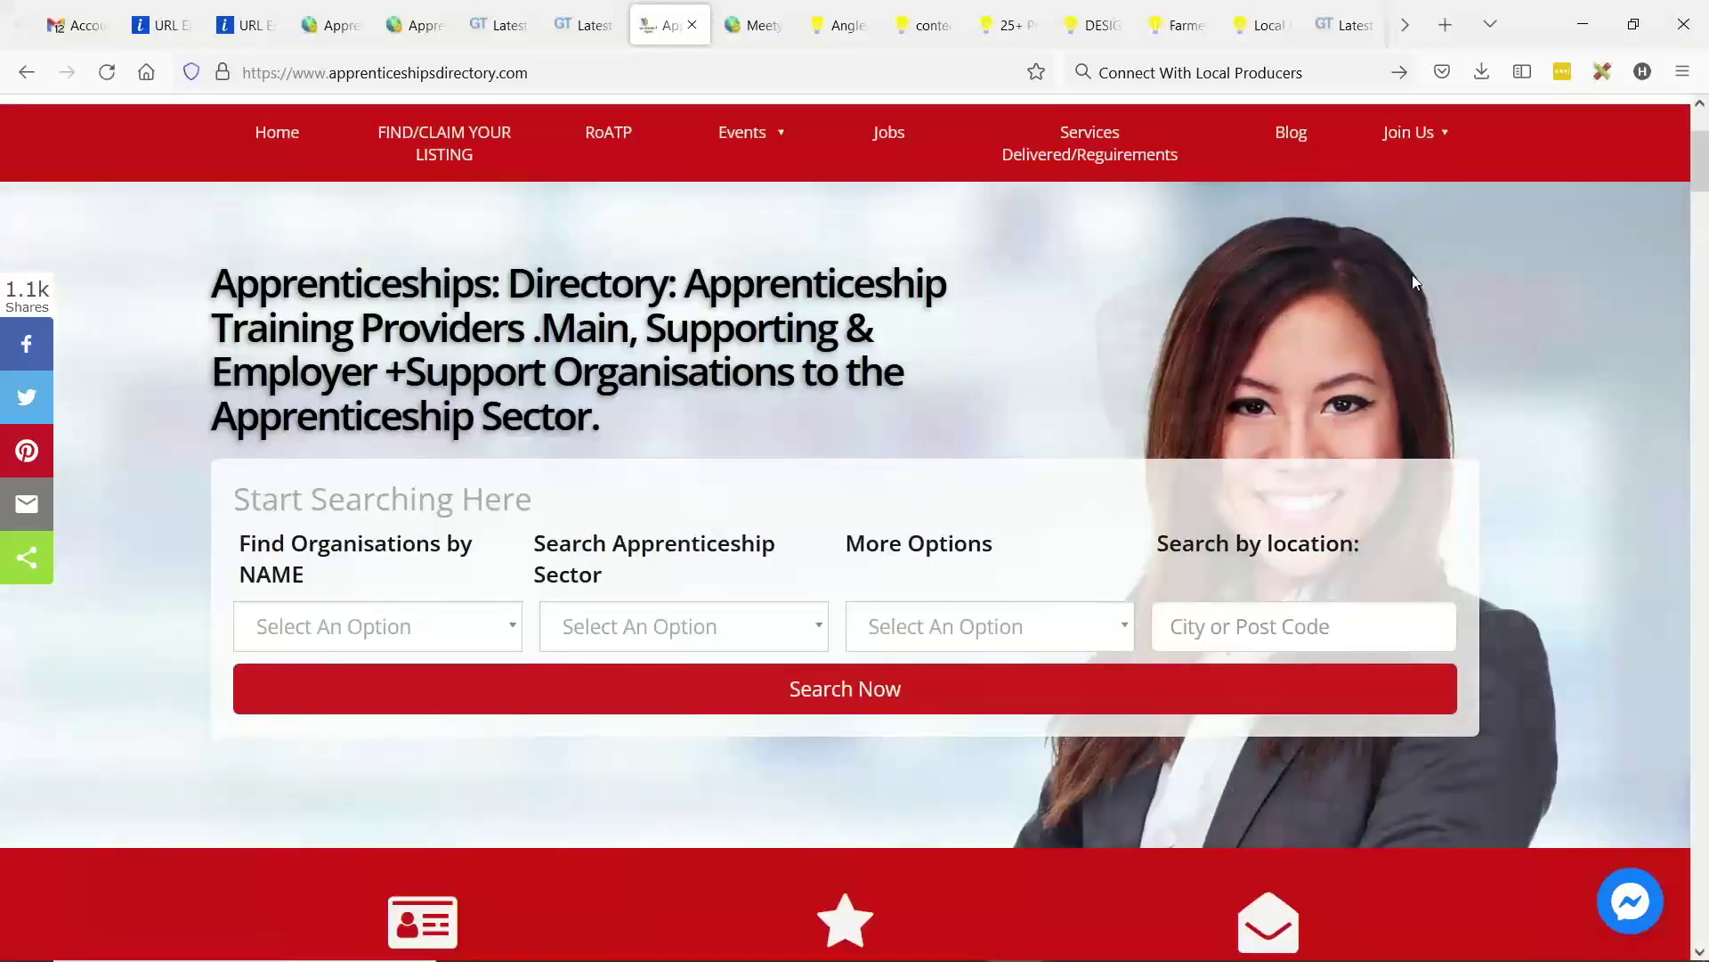
{"action": "scroll", "coordinate": [1522, 374], "scroll_direction": "up", "scroll_amount": 2}
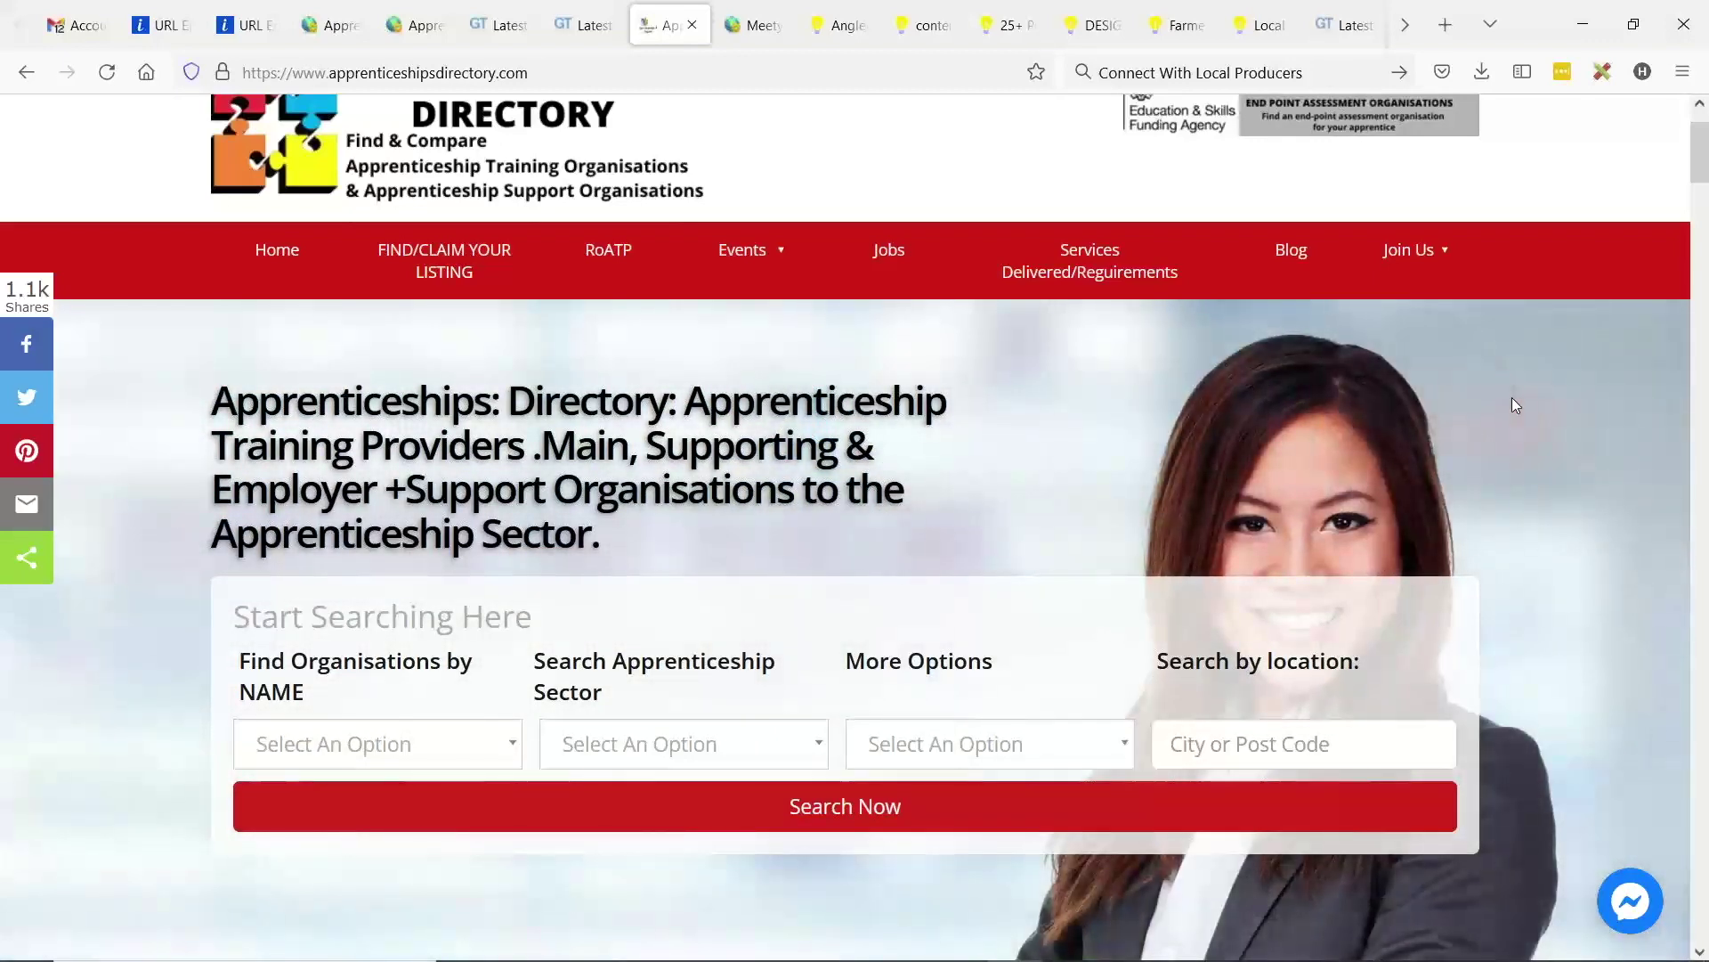
{"action": "scroll", "coordinate": [1516, 398], "scroll_direction": "down", "scroll_amount": 7}
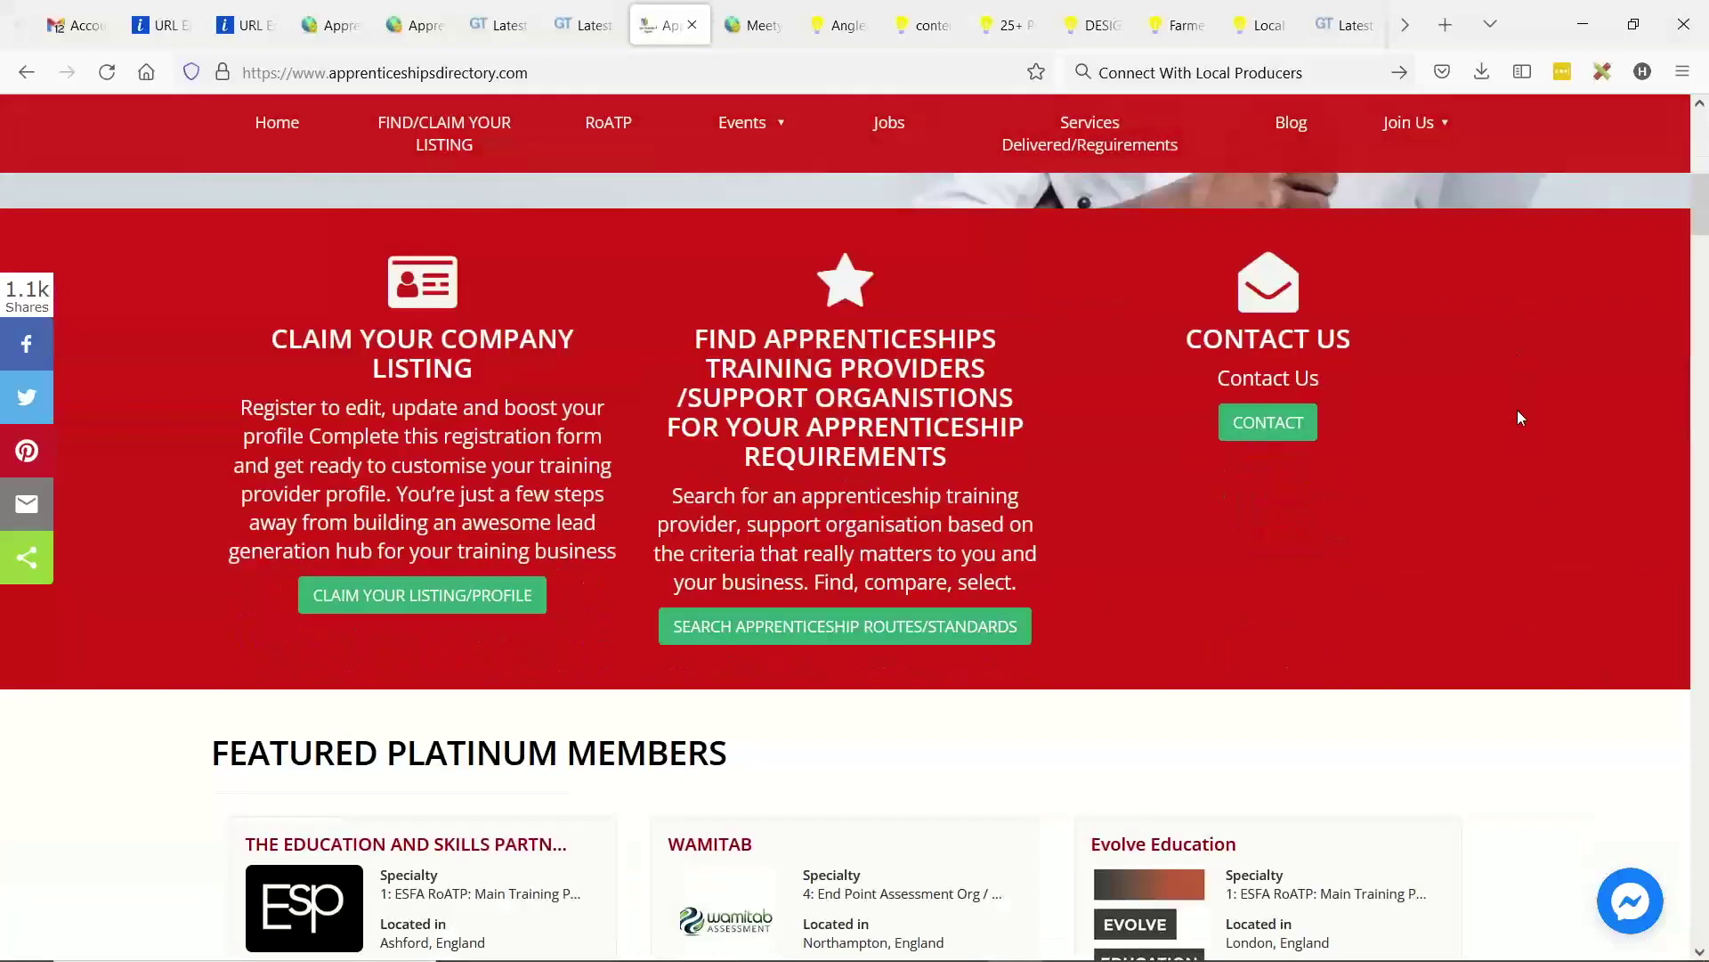
{"action": "scroll", "coordinate": [1519, 419], "scroll_direction": "down", "scroll_amount": 8}
{"action": "scroll", "coordinate": [1401, 534], "scroll_direction": "up", "scroll_amount": 10}
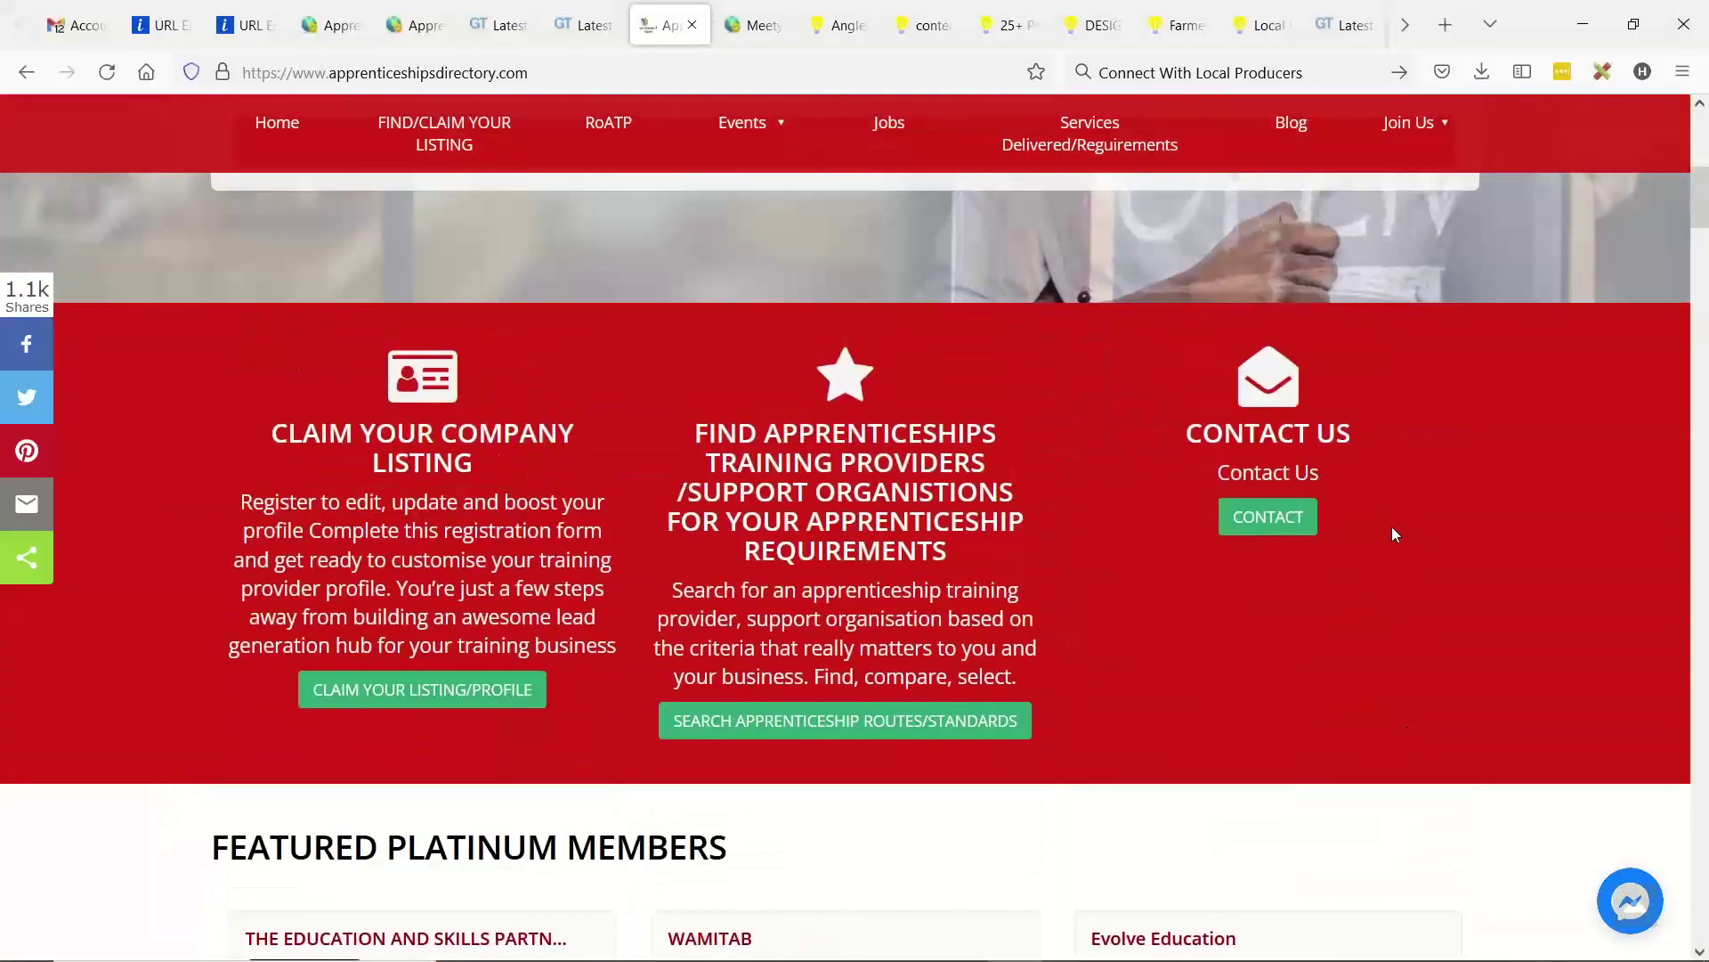
{"action": "scroll", "coordinate": [1395, 532], "scroll_direction": "up", "scroll_amount": 8}
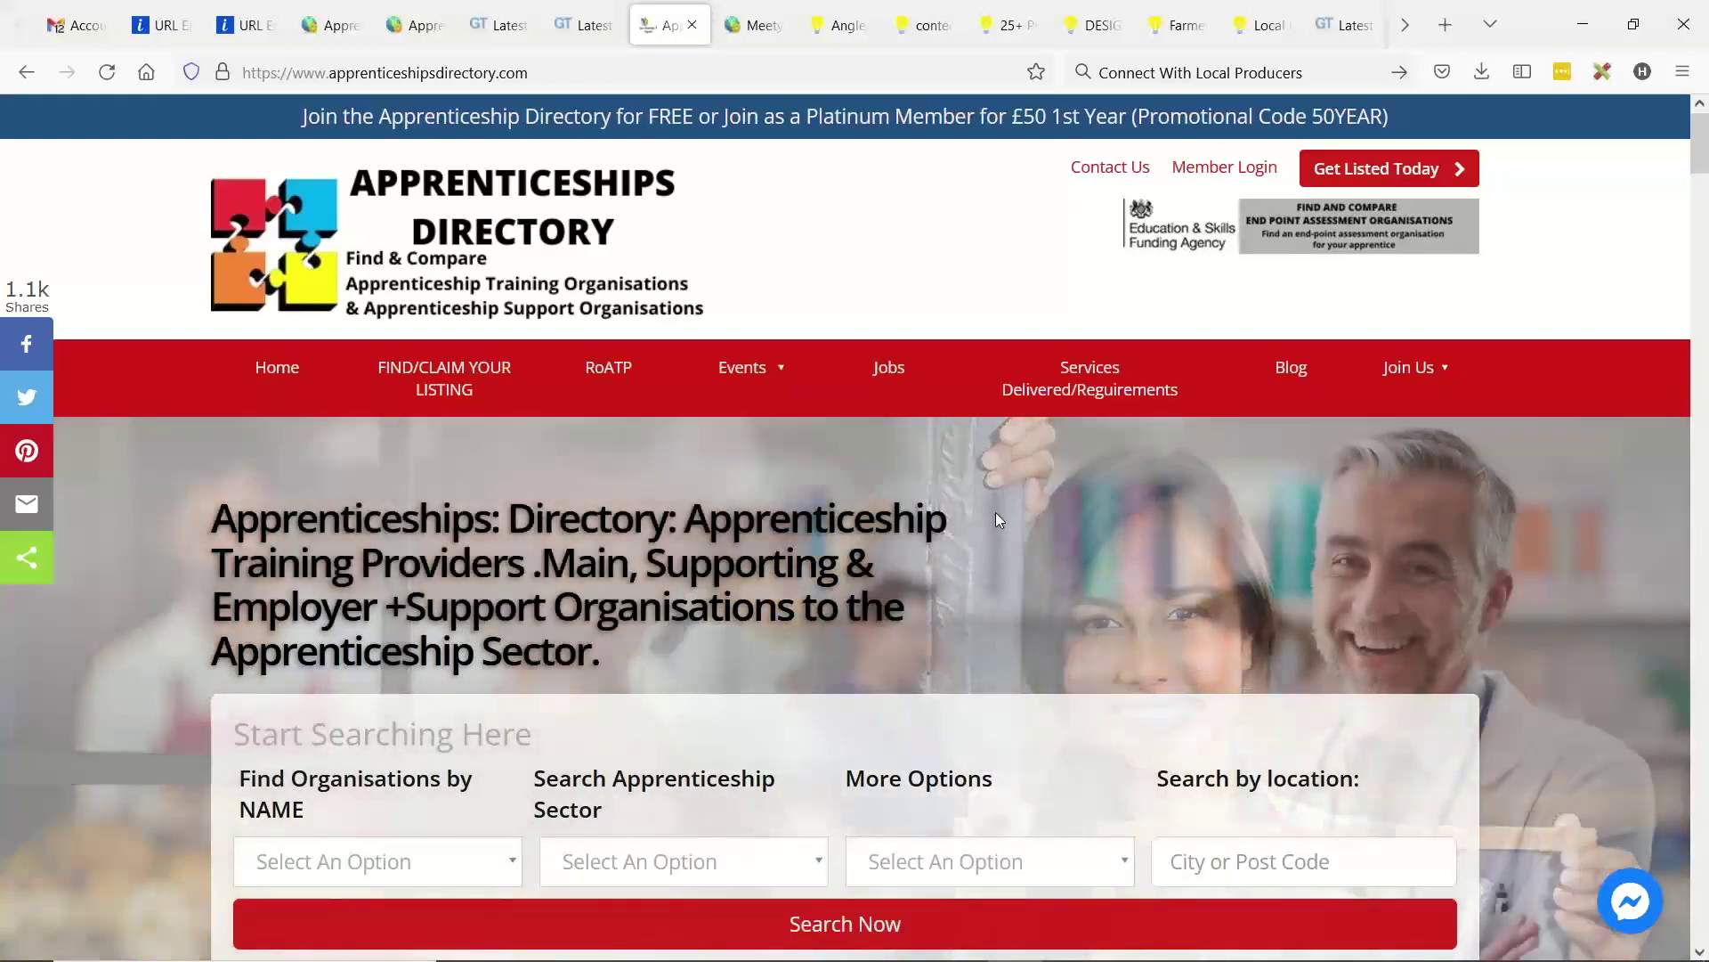
- Replace the Anglers page with a Google image search for "stock photo all professions"
{"action": "left_click", "coordinate": [841, 25]}
{"action": "left_click", "coordinate": [701, 72]}
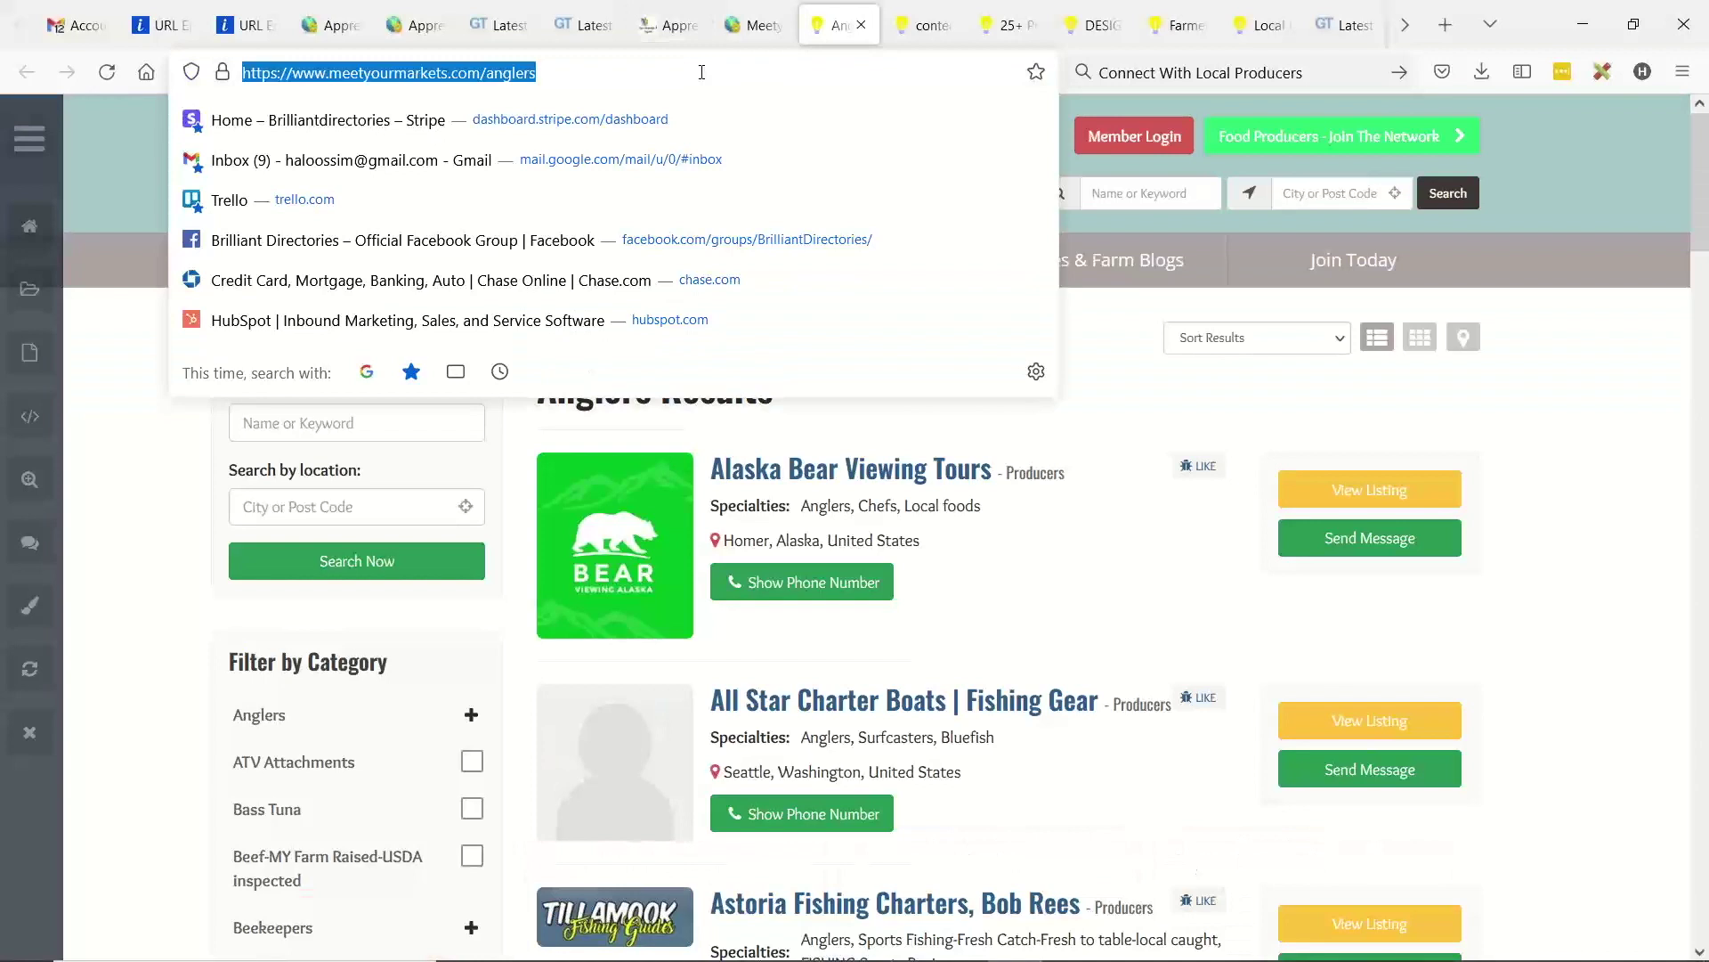
{"action": "type", "text": "stock photo all prof"}
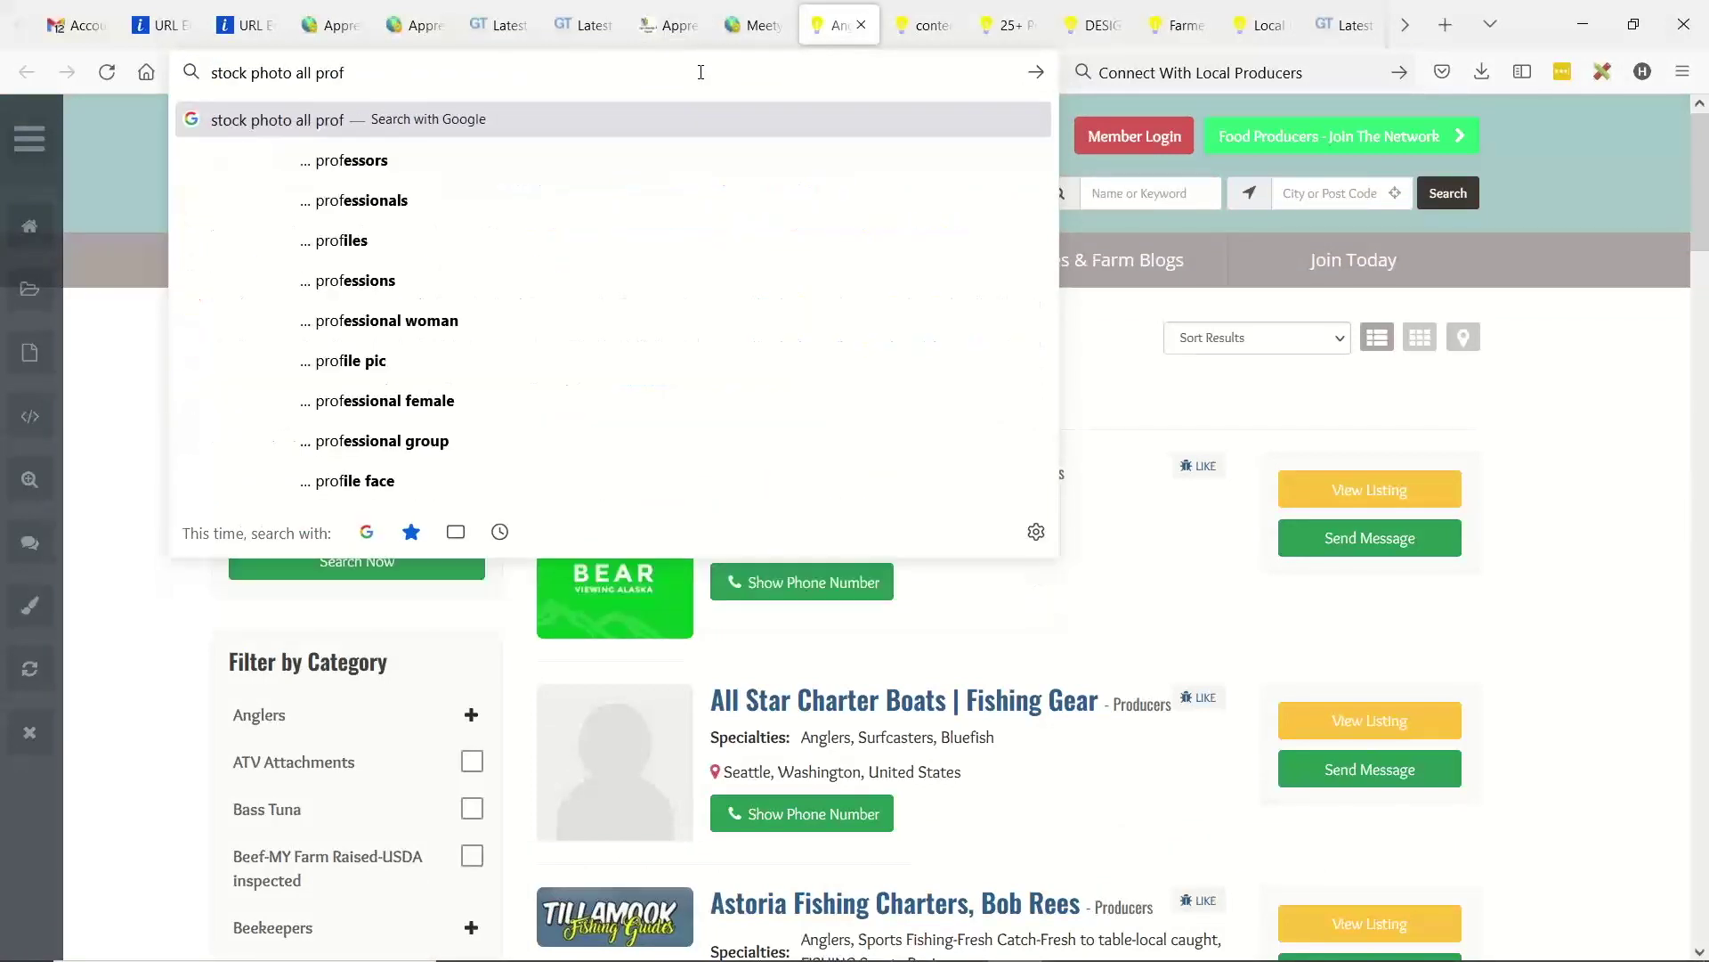
{"action": "type", "text": "ns"}
{"action": "key", "text": "Return"}
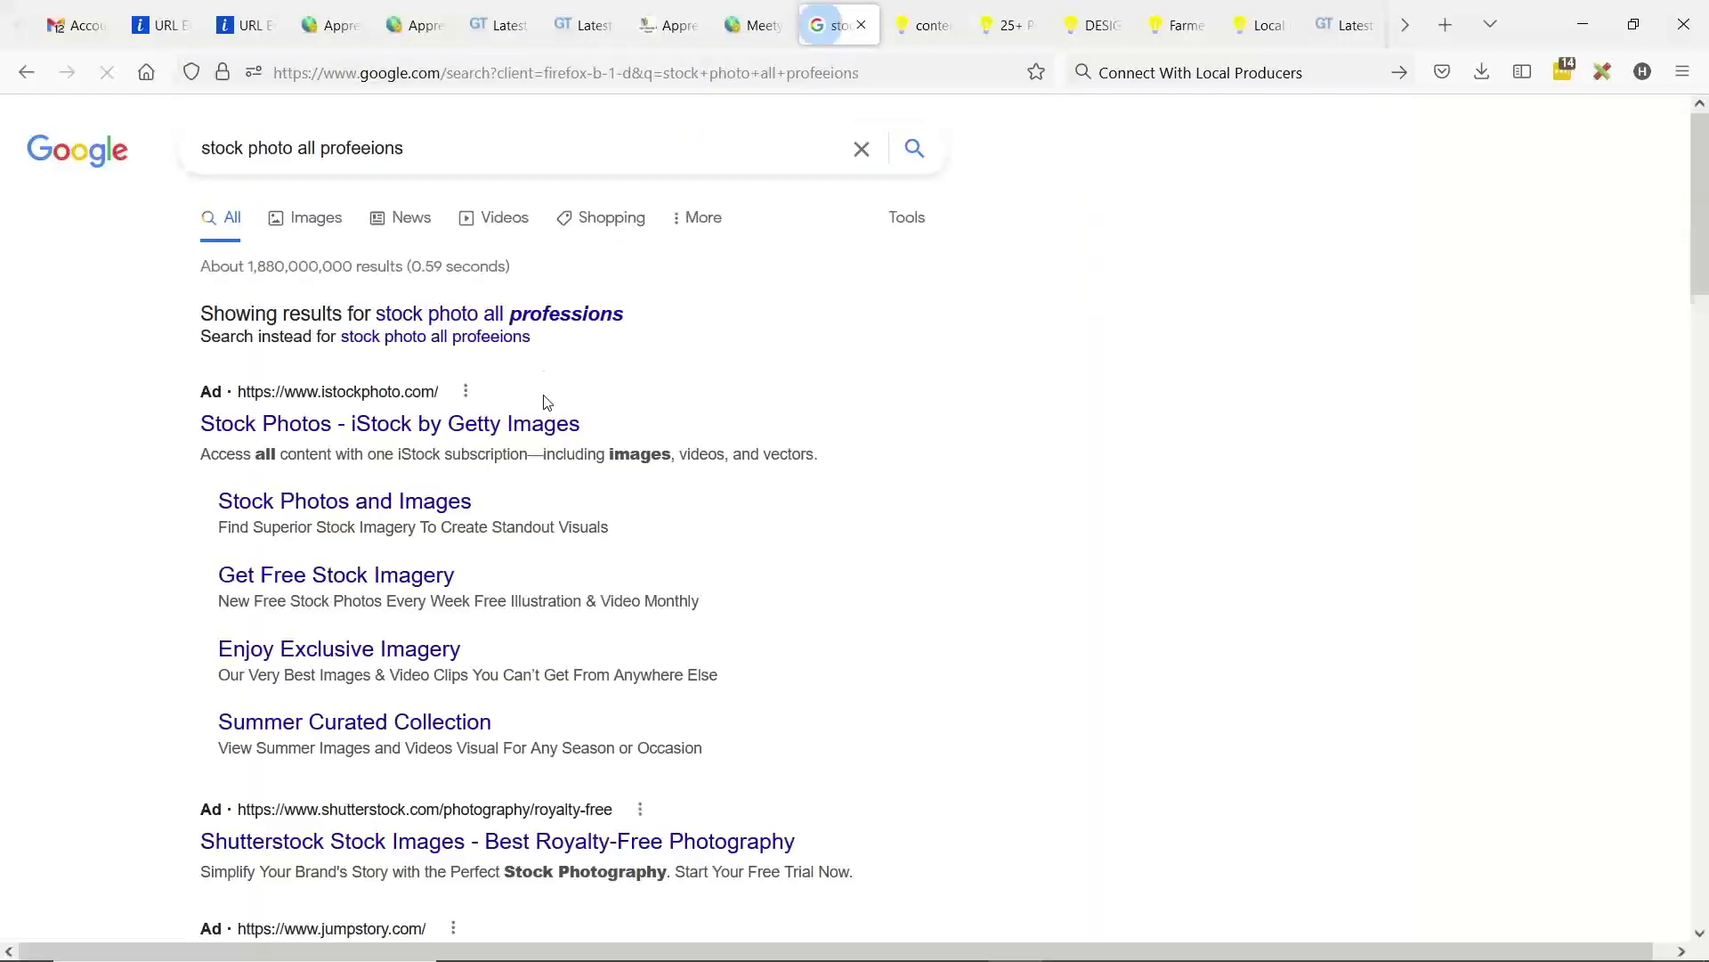
{"action": "left_click", "coordinate": [308, 222]}
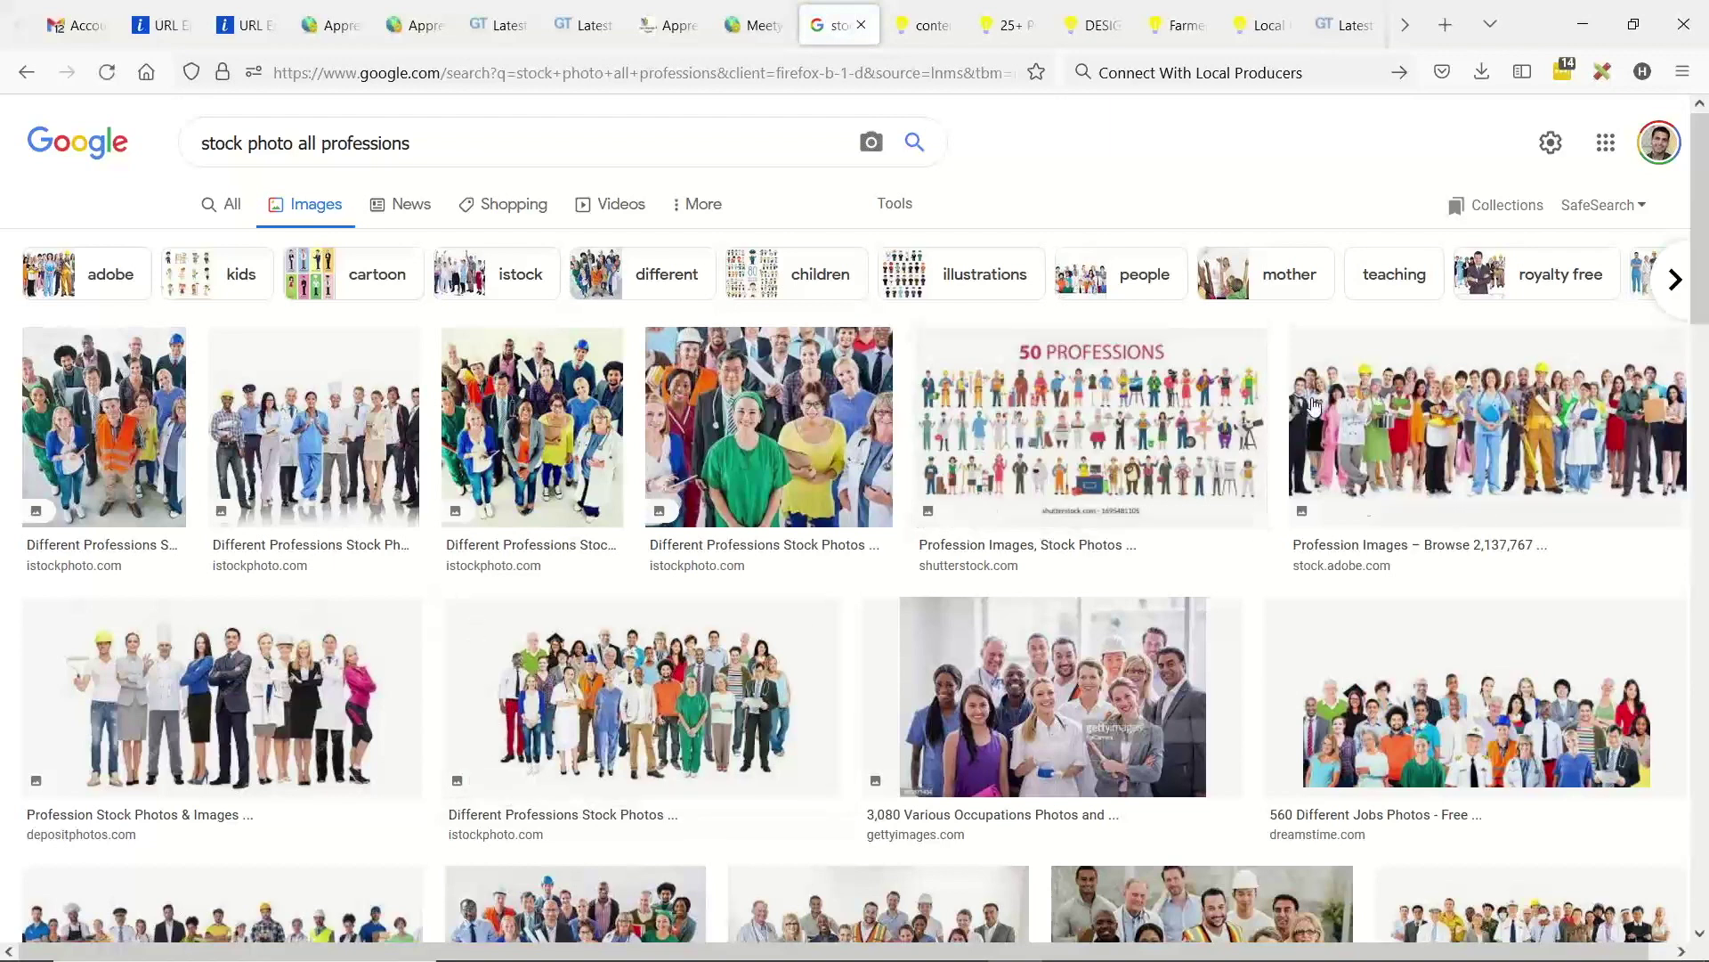
- Preview the Adobe Stock group photo of professions and browse the other image results for a single hero picture
{"action": "left_click", "coordinate": [1459, 393]}
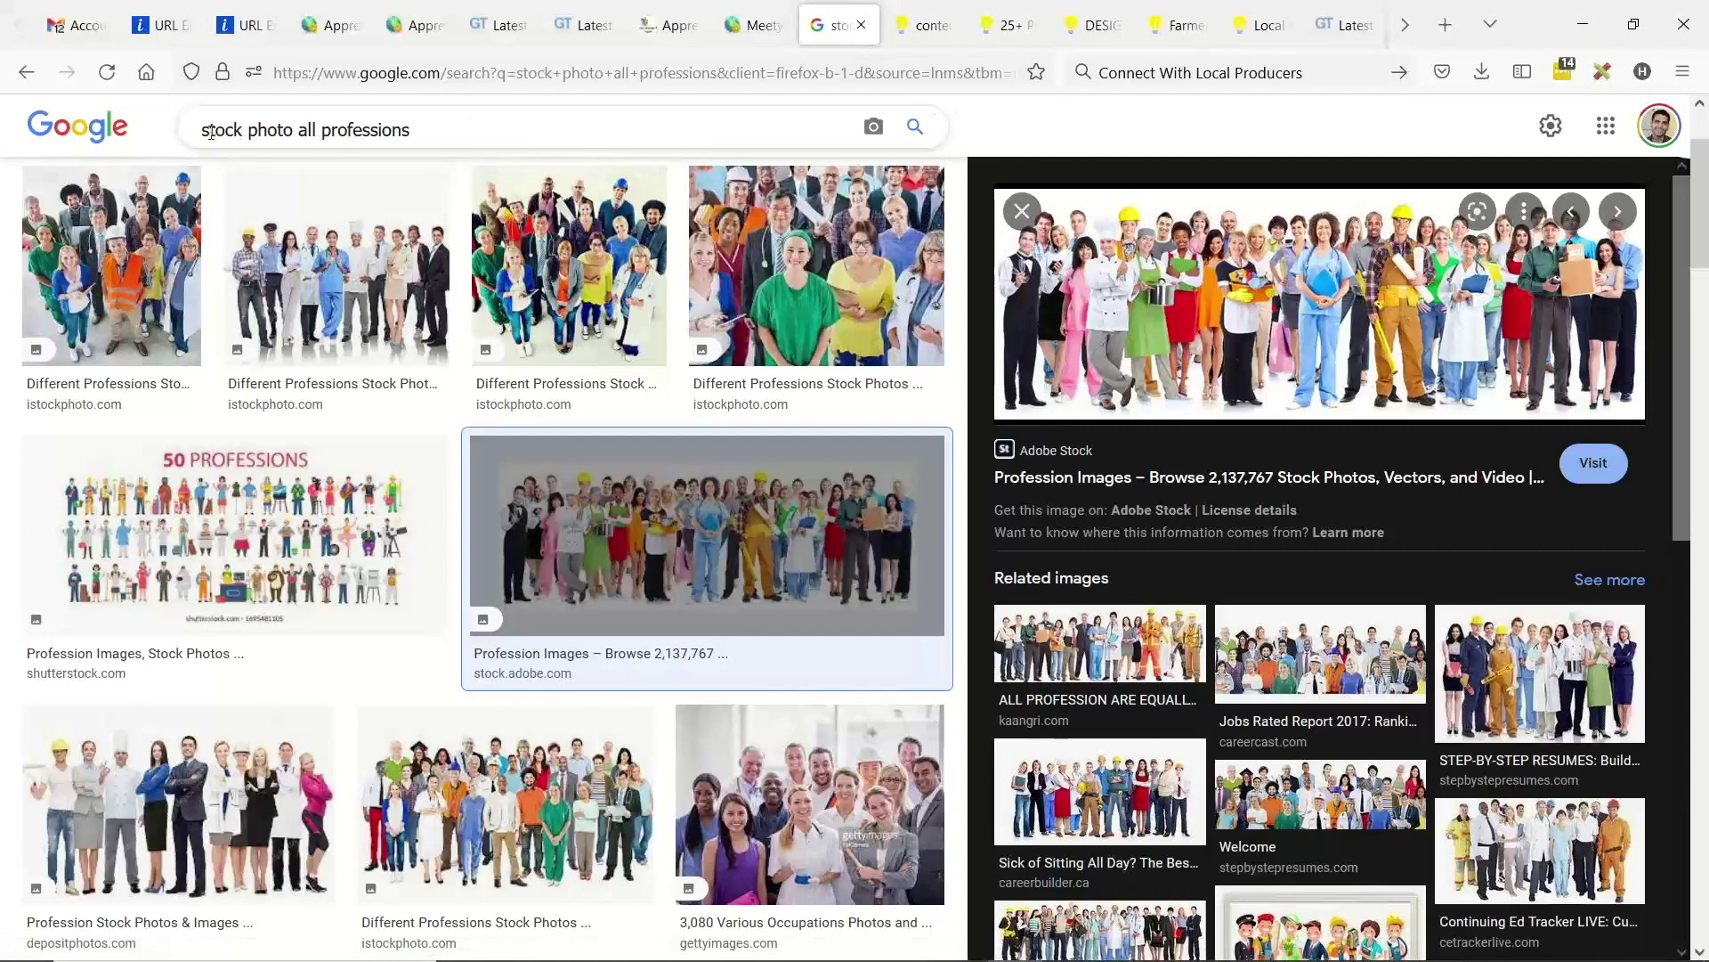
{"action": "left_click_drag", "start_coordinate": [210, 131], "coordinate": [350, 131]}
{"action": "left_click_drag", "start_coordinate": [482, 144], "coordinate": [246, 140]}
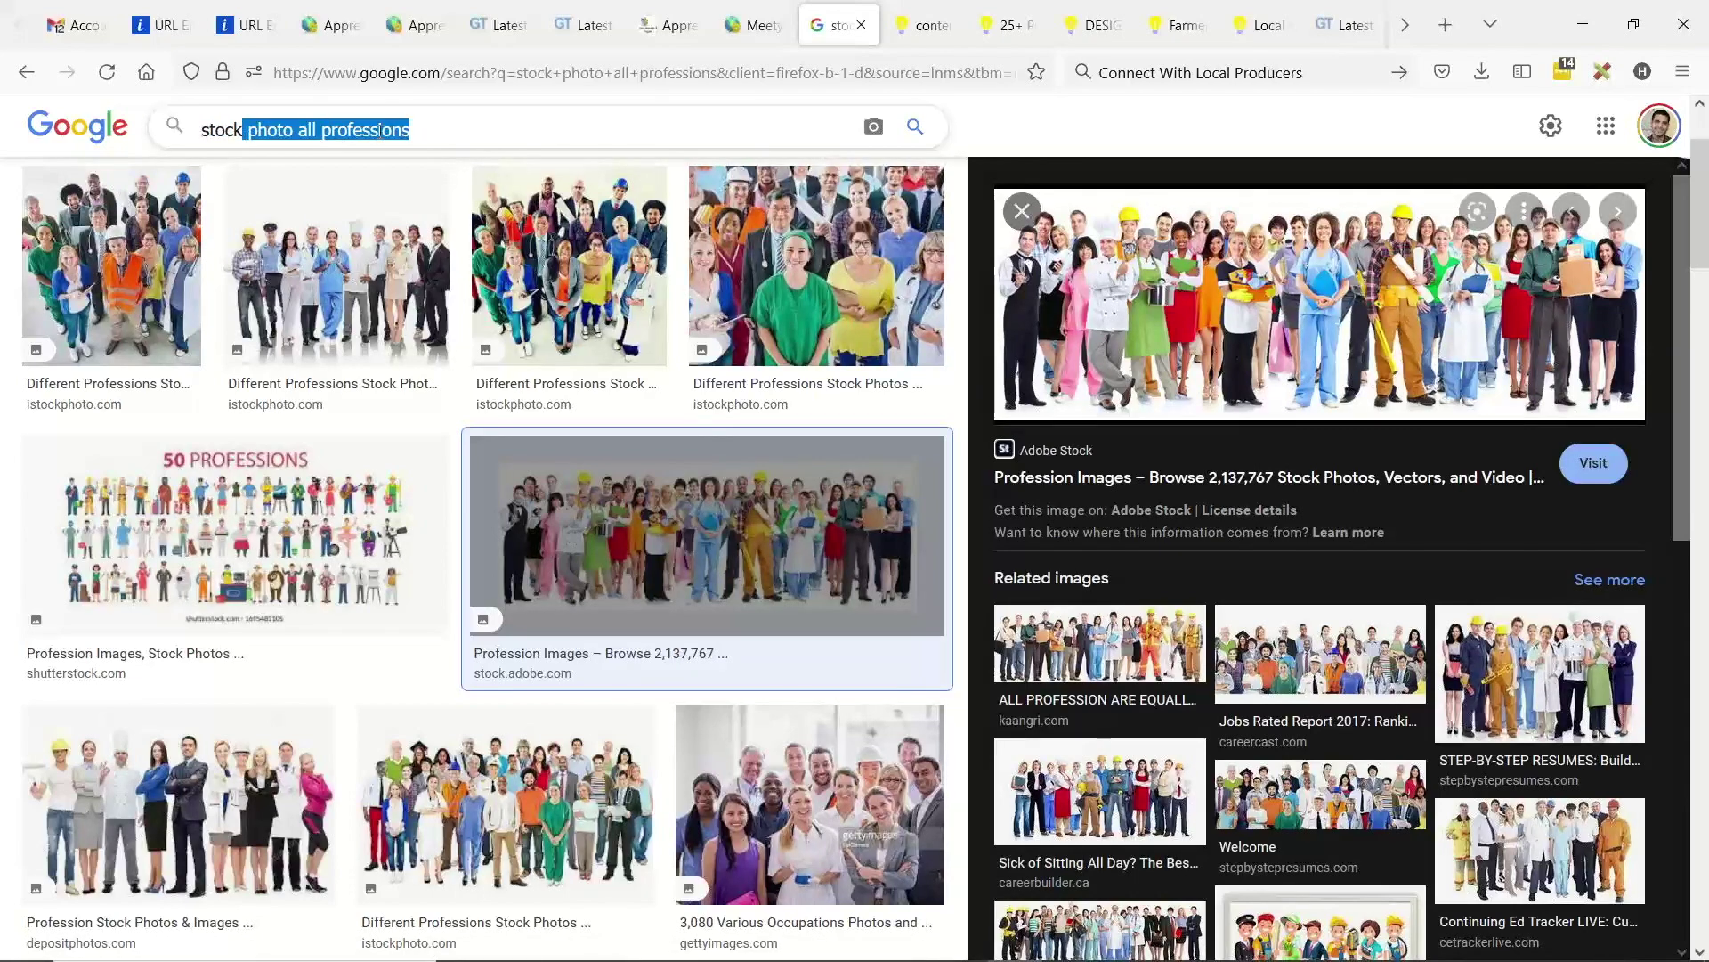
{"action": "triple_click", "coordinate": [285, 132]}
{"action": "scroll", "coordinate": [758, 449], "scroll_direction": "down", "scroll_amount": 6}
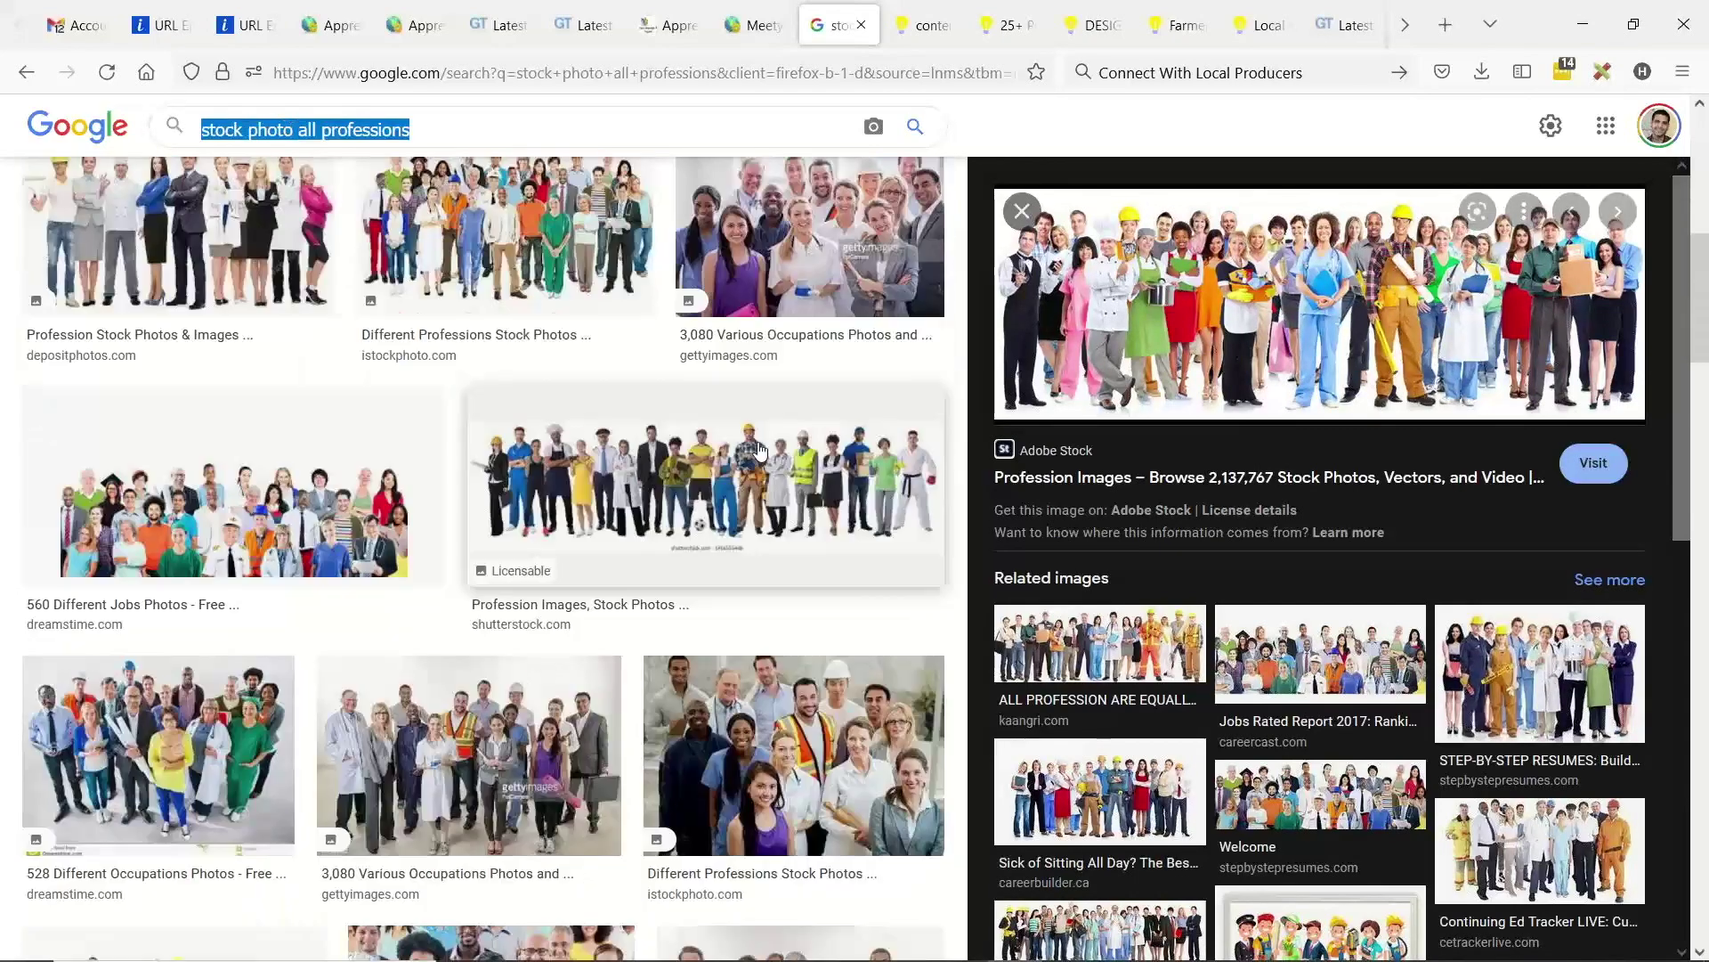
{"action": "scroll", "coordinate": [758, 449], "scroll_direction": "down", "scroll_amount": 8}
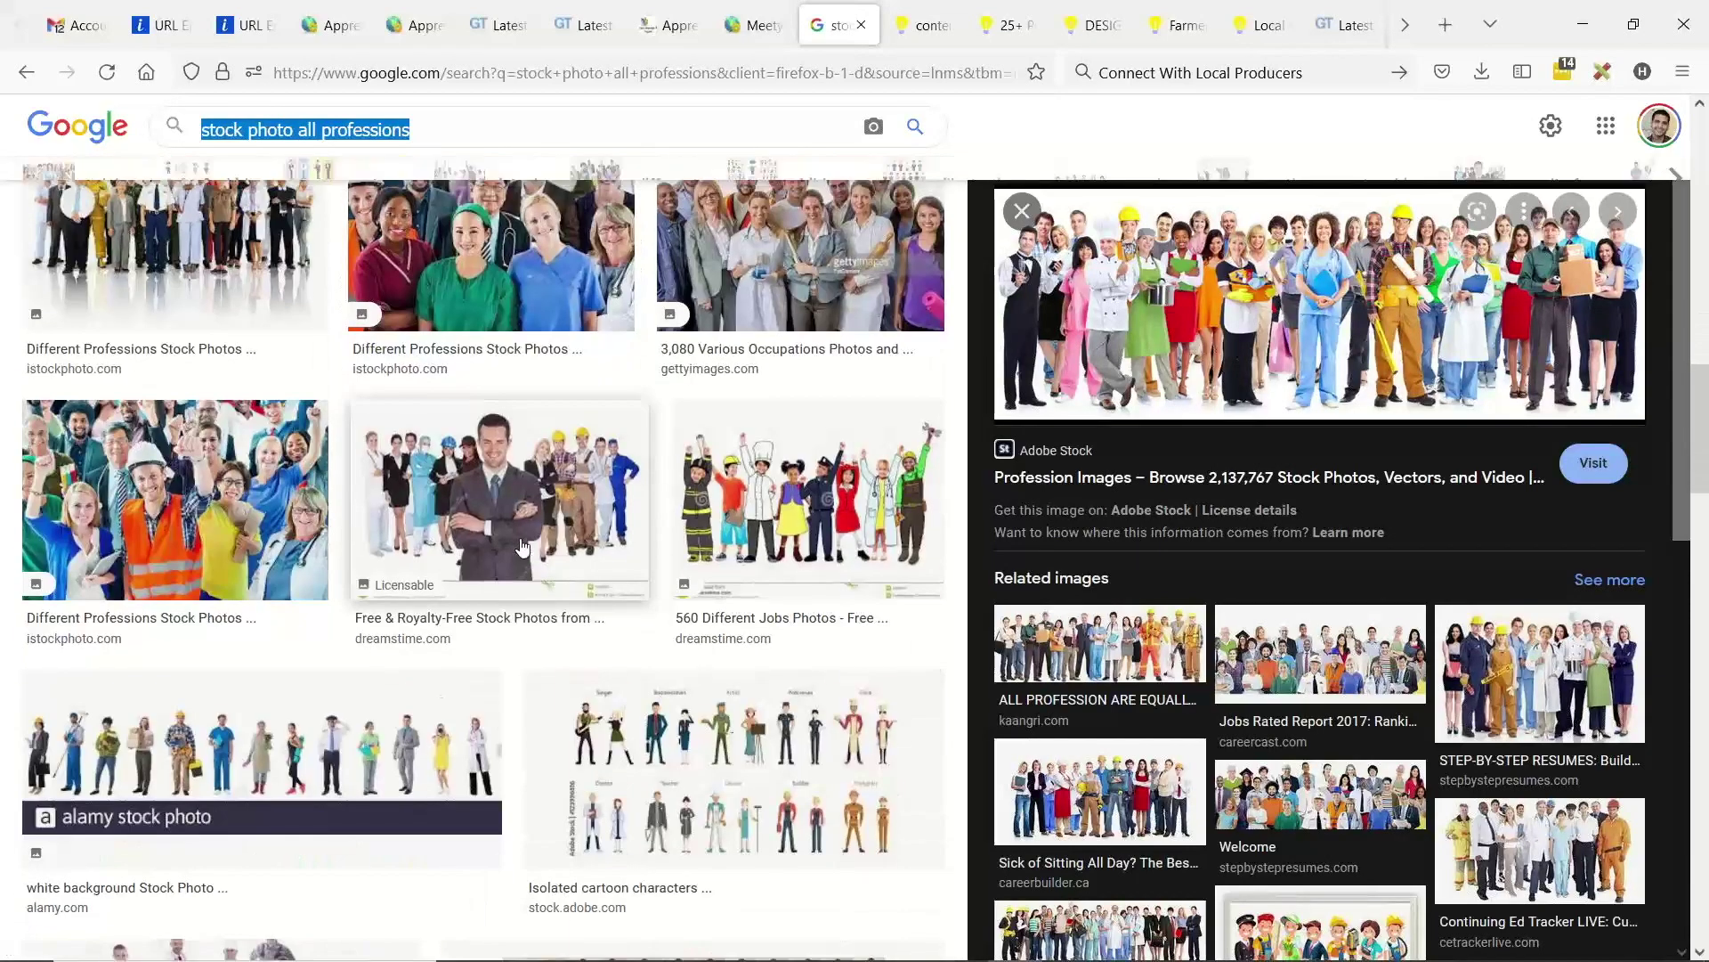
- Turn off the background image slider in the Apprenticeships Directory homepage design settings
{"action": "left_click", "coordinate": [414, 27]}
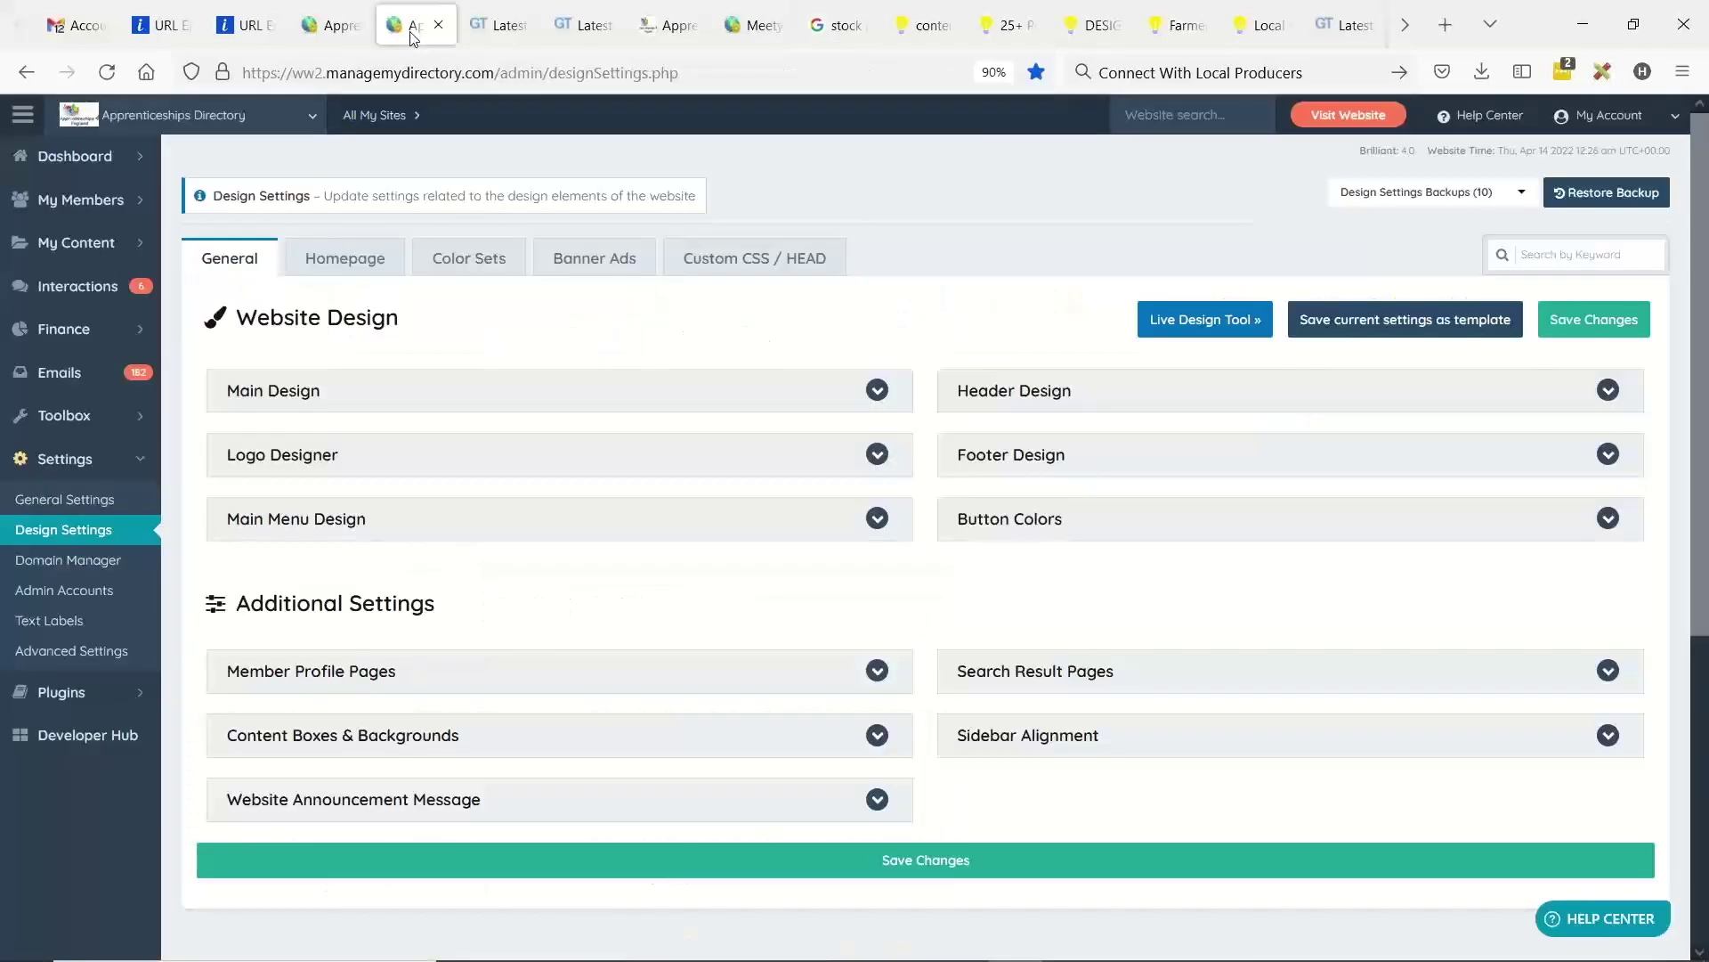
{"action": "left_click", "coordinate": [344, 267]}
{"action": "scroll", "coordinate": [419, 303], "scroll_direction": "down", "scroll_amount": 3}
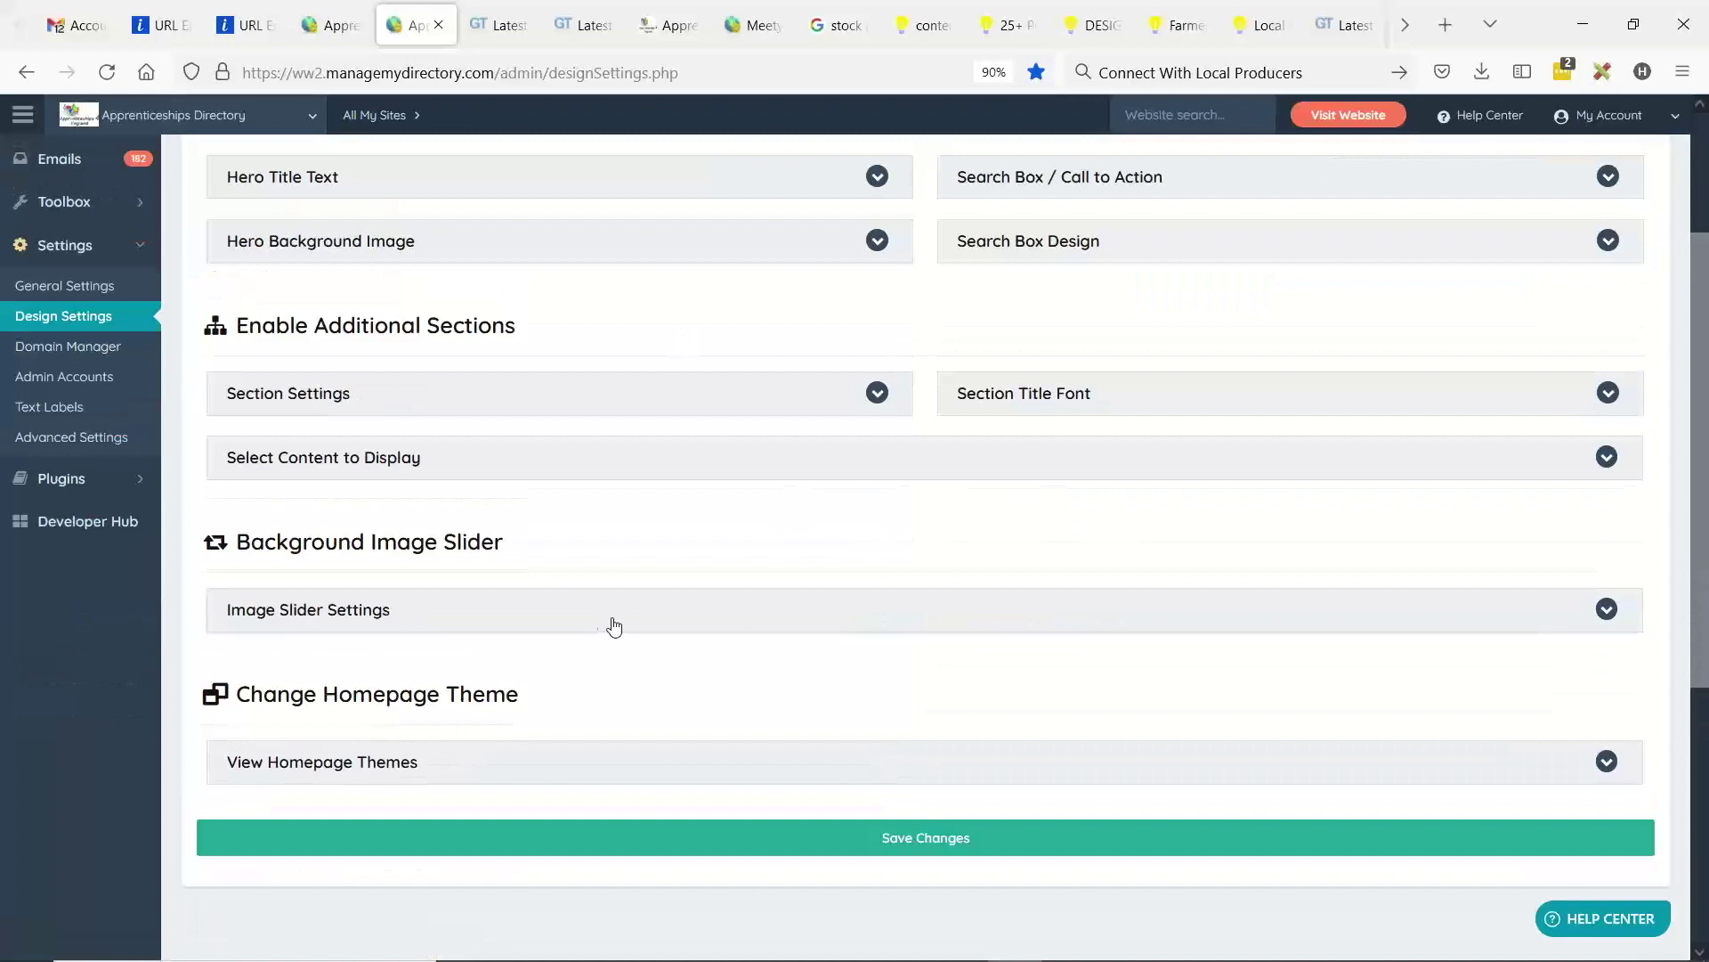
{"action": "left_click", "coordinate": [414, 612]}
{"action": "left_click", "coordinate": [396, 759]}
{"action": "left_click", "coordinate": [668, 758]}
- Expand the Hero Background Image settings and open the media library to replace the current image
{"action": "scroll", "coordinate": [454, 649], "scroll_direction": "up", "scroll_amount": 5}
{"action": "left_click", "coordinate": [425, 442]}
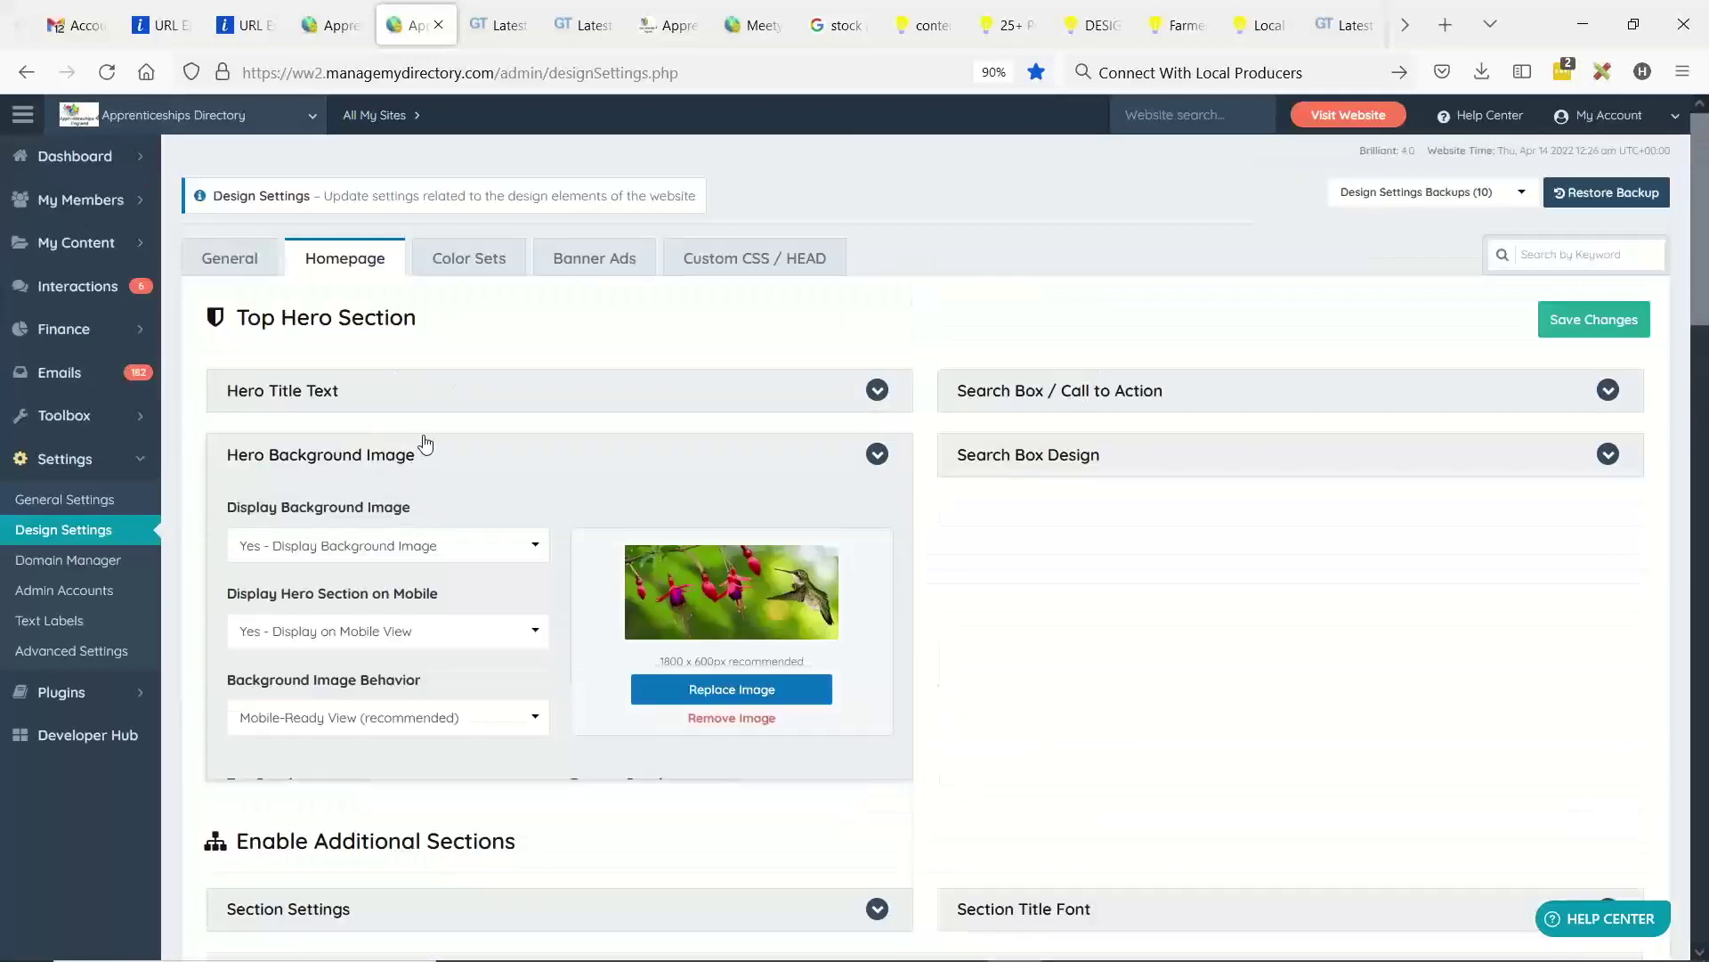
{"action": "double_click", "coordinate": [723, 702]}
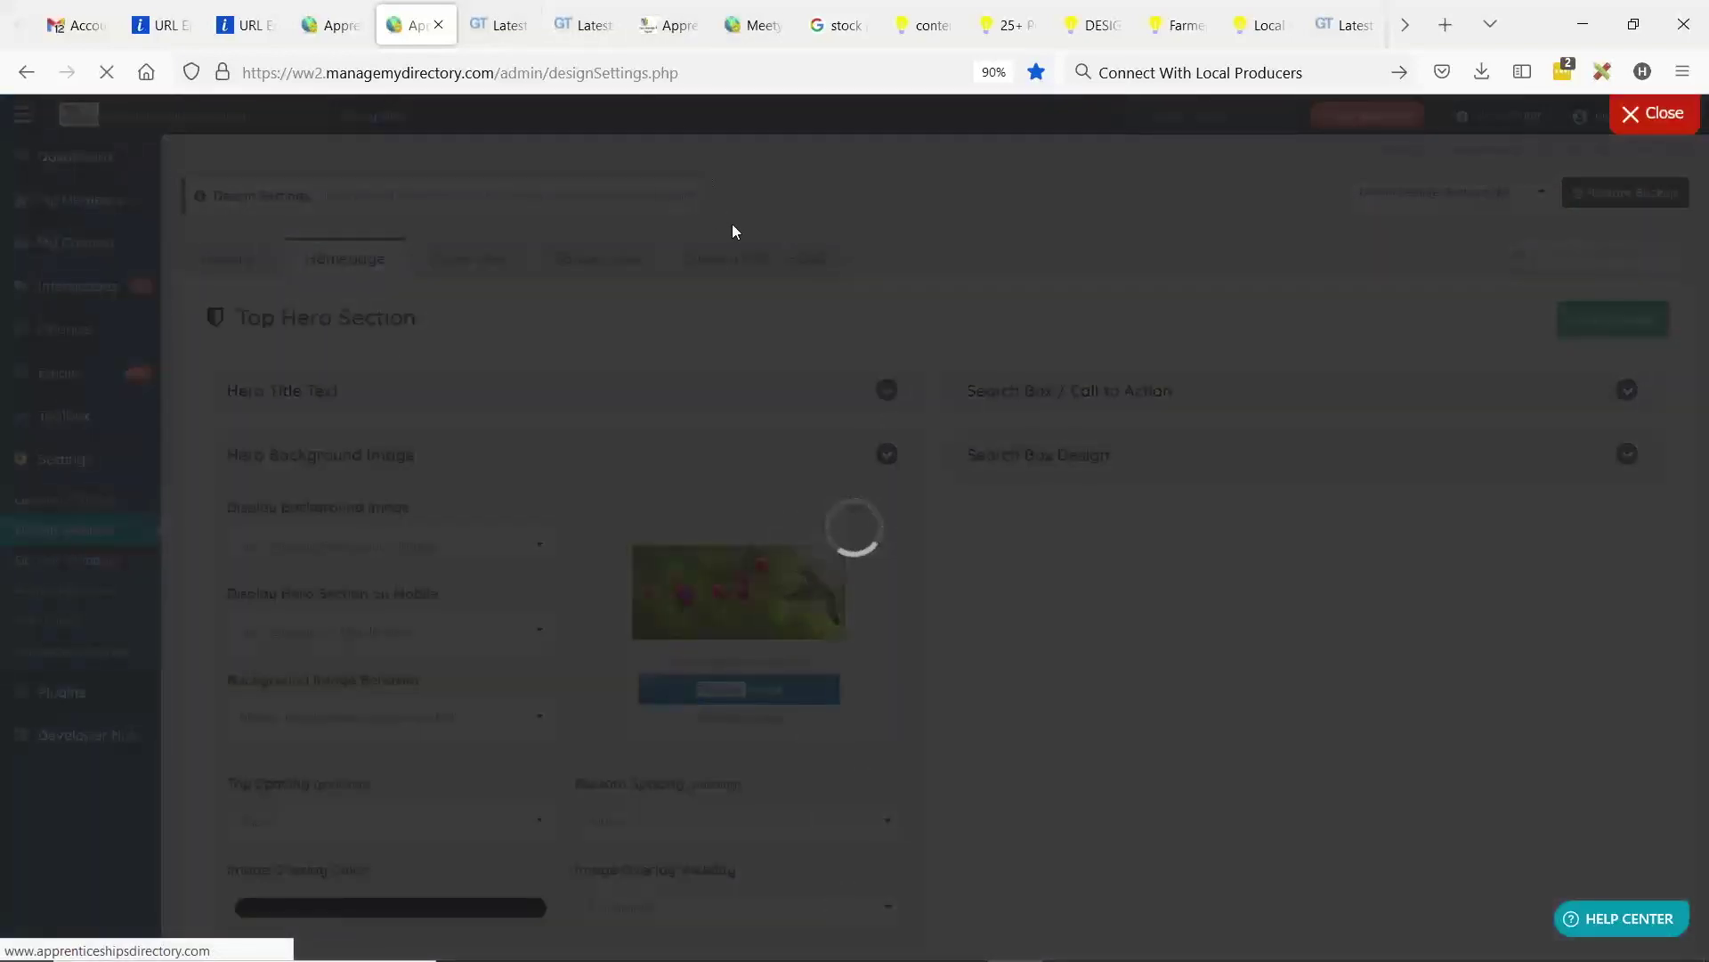
{"action": "left_click", "coordinate": [669, 25]}
{"action": "left_click", "coordinate": [837, 25]}
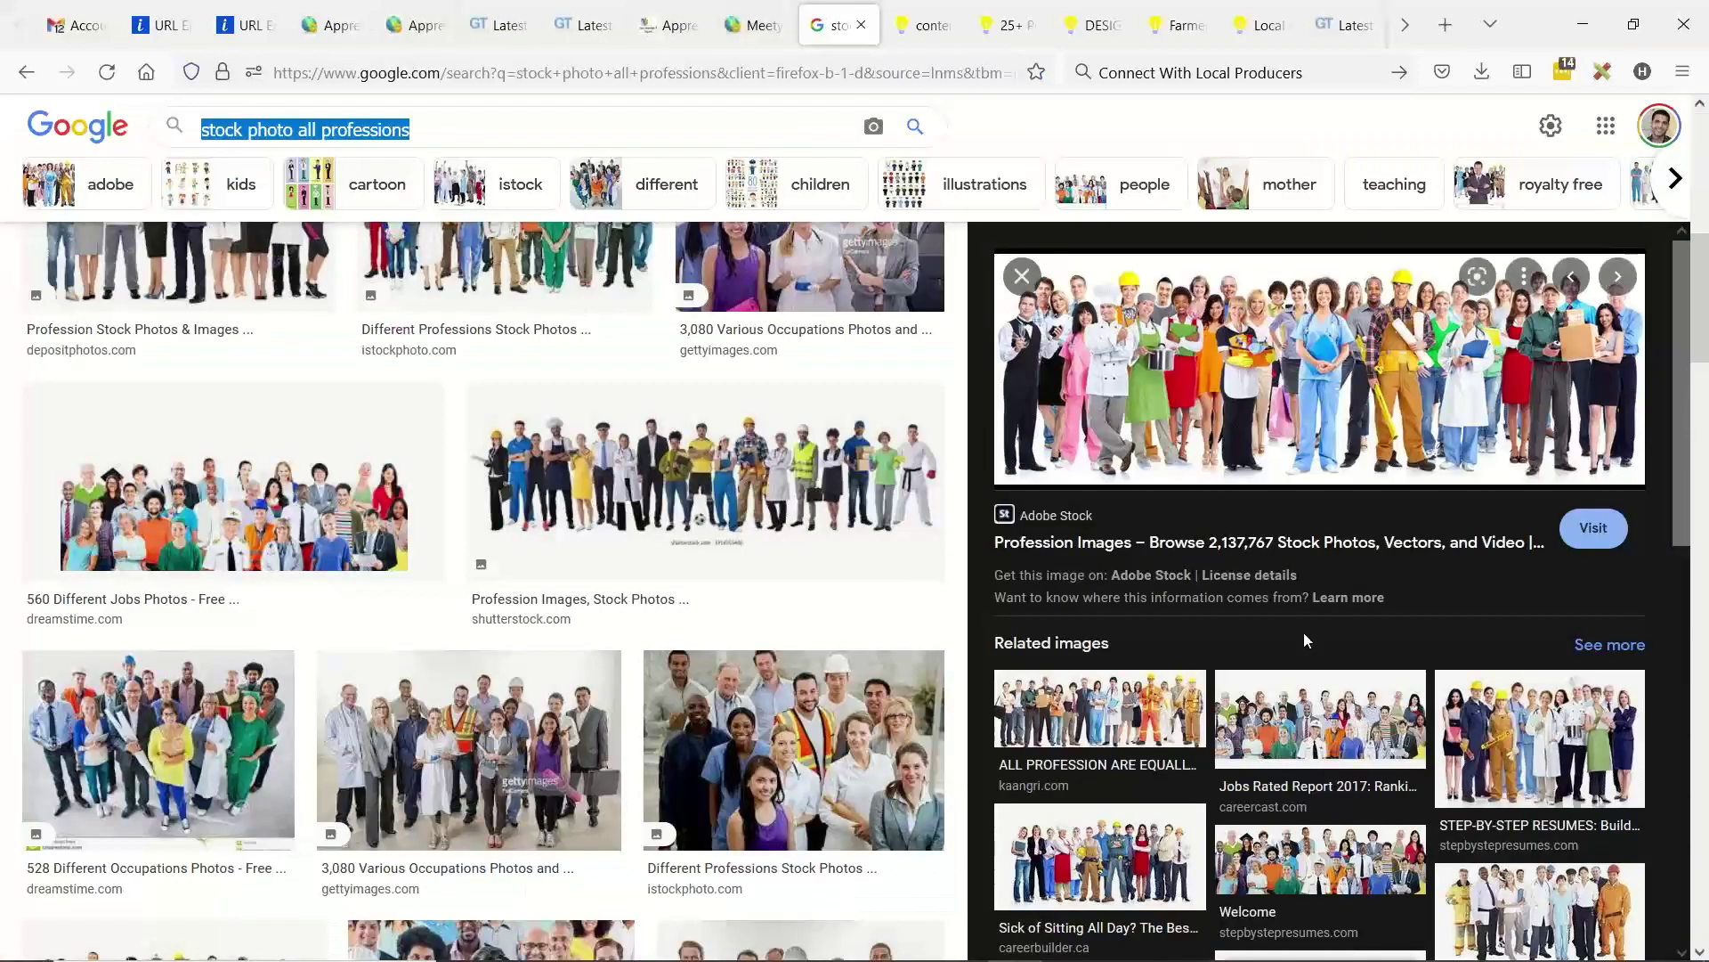
{"action": "scroll", "coordinate": [1322, 507], "scroll_direction": "down", "scroll_amount": 1}
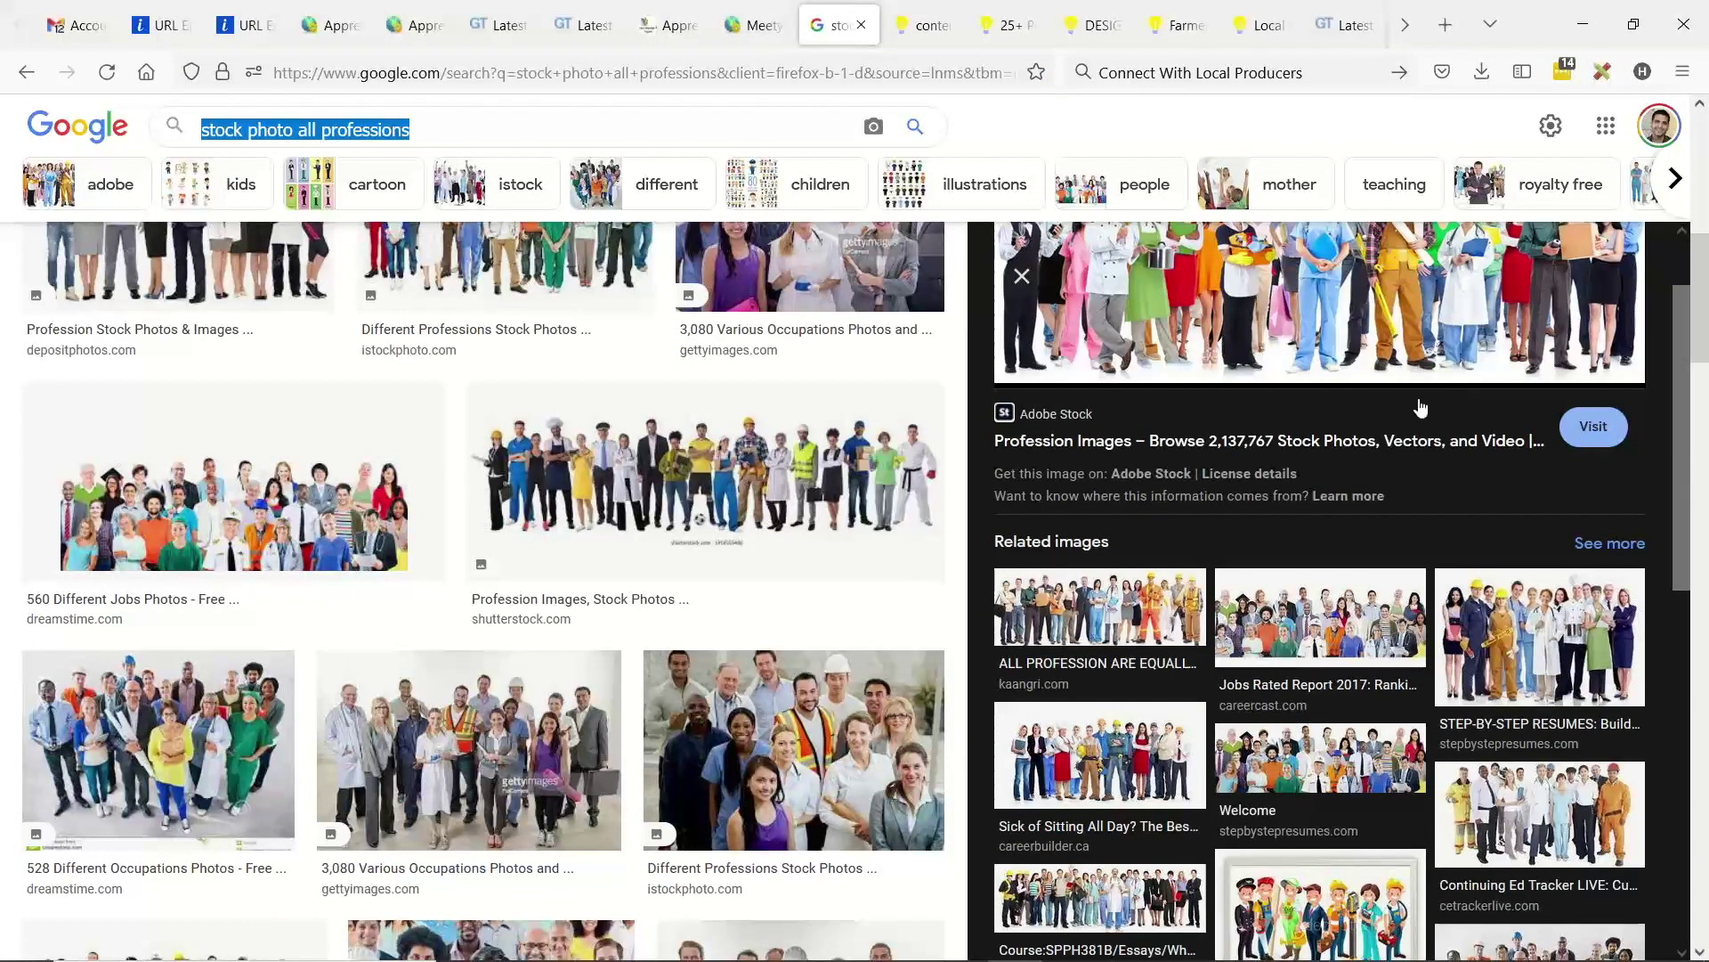
{"action": "left_click", "coordinate": [1308, 287]}
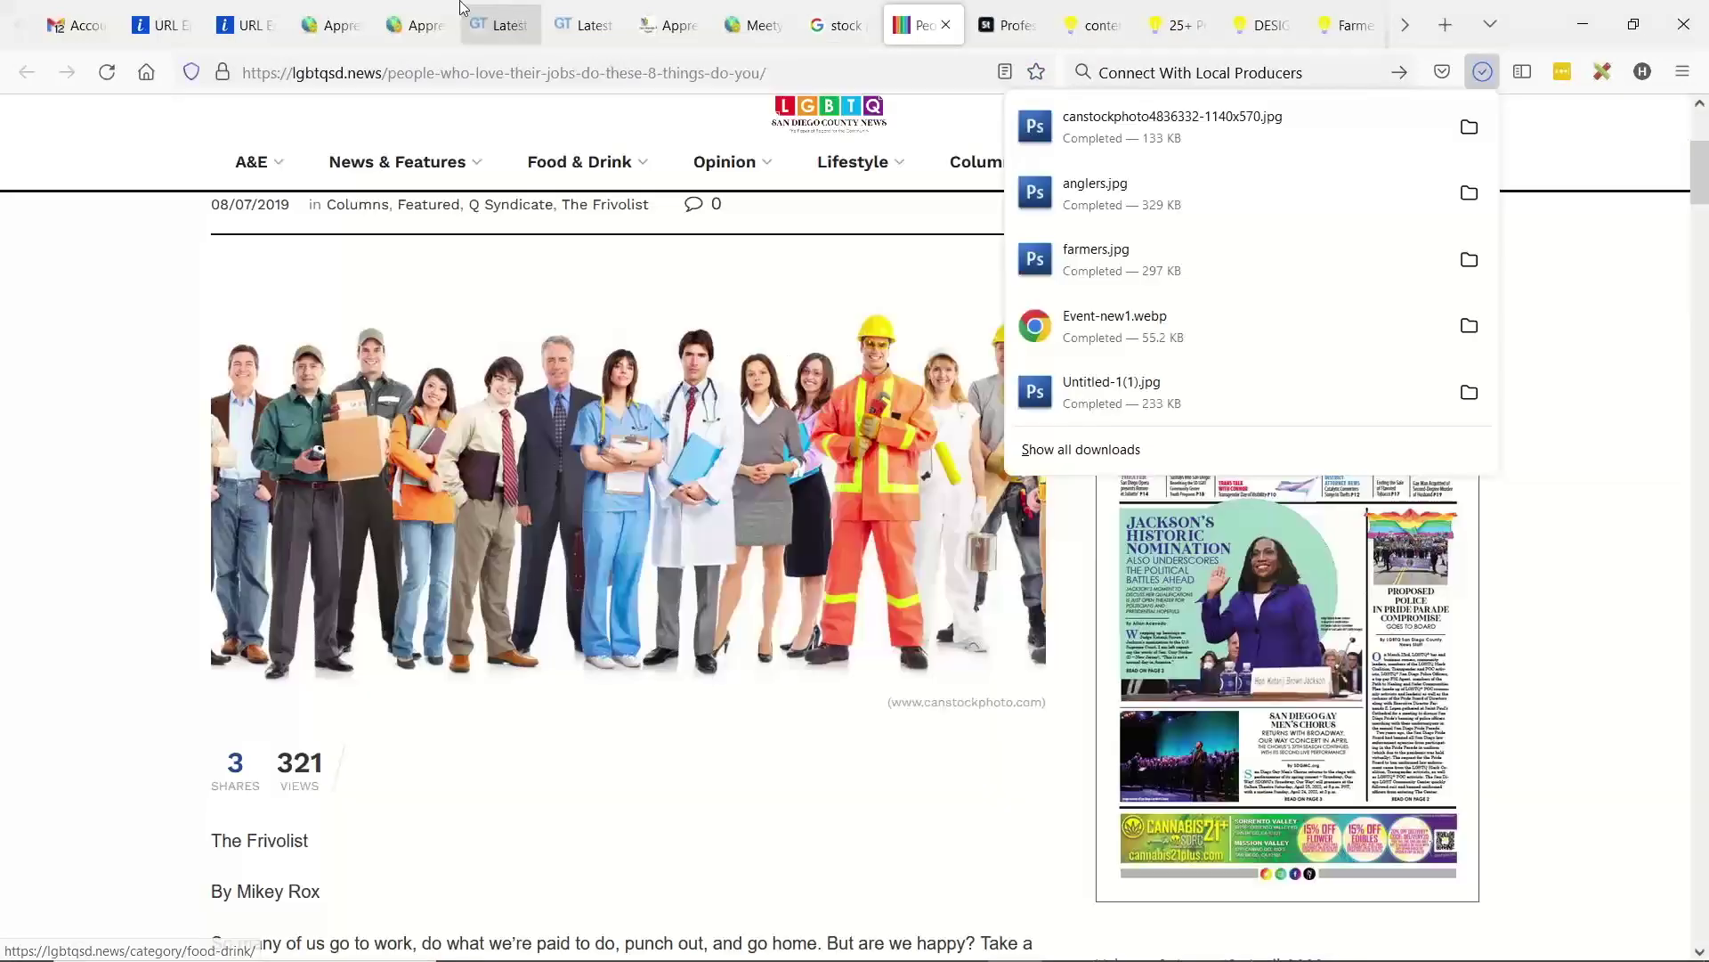
{"action": "left_click", "coordinate": [416, 25]}
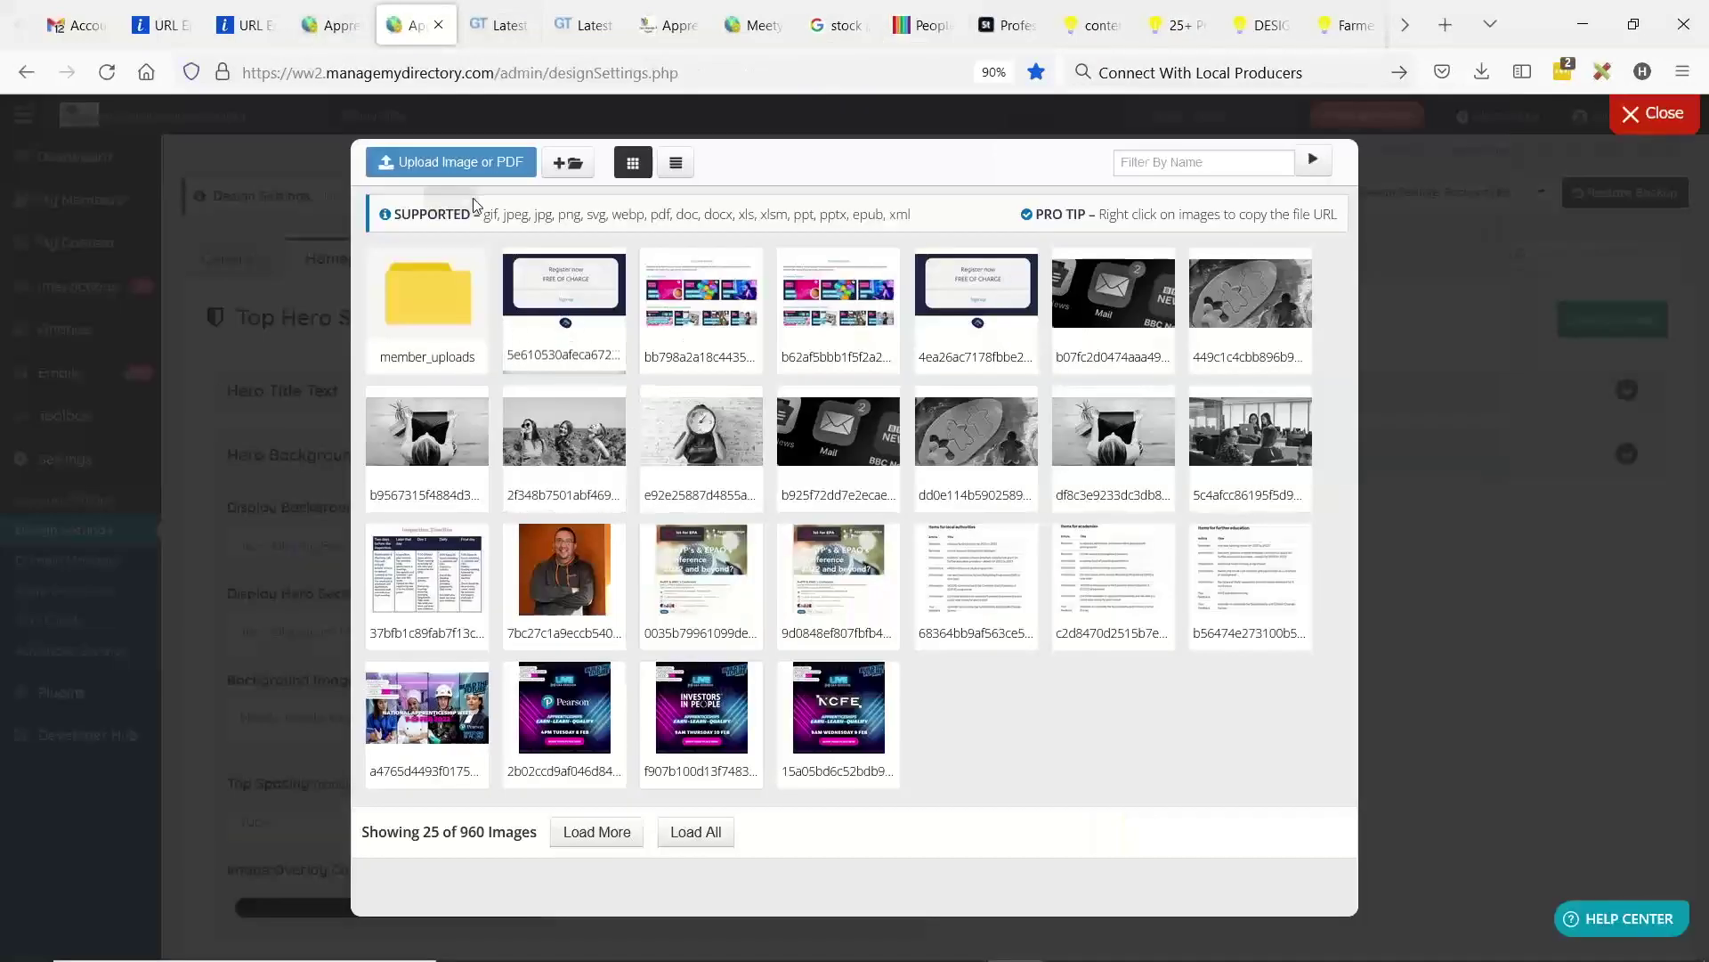
{"action": "left_click", "coordinate": [443, 161]}
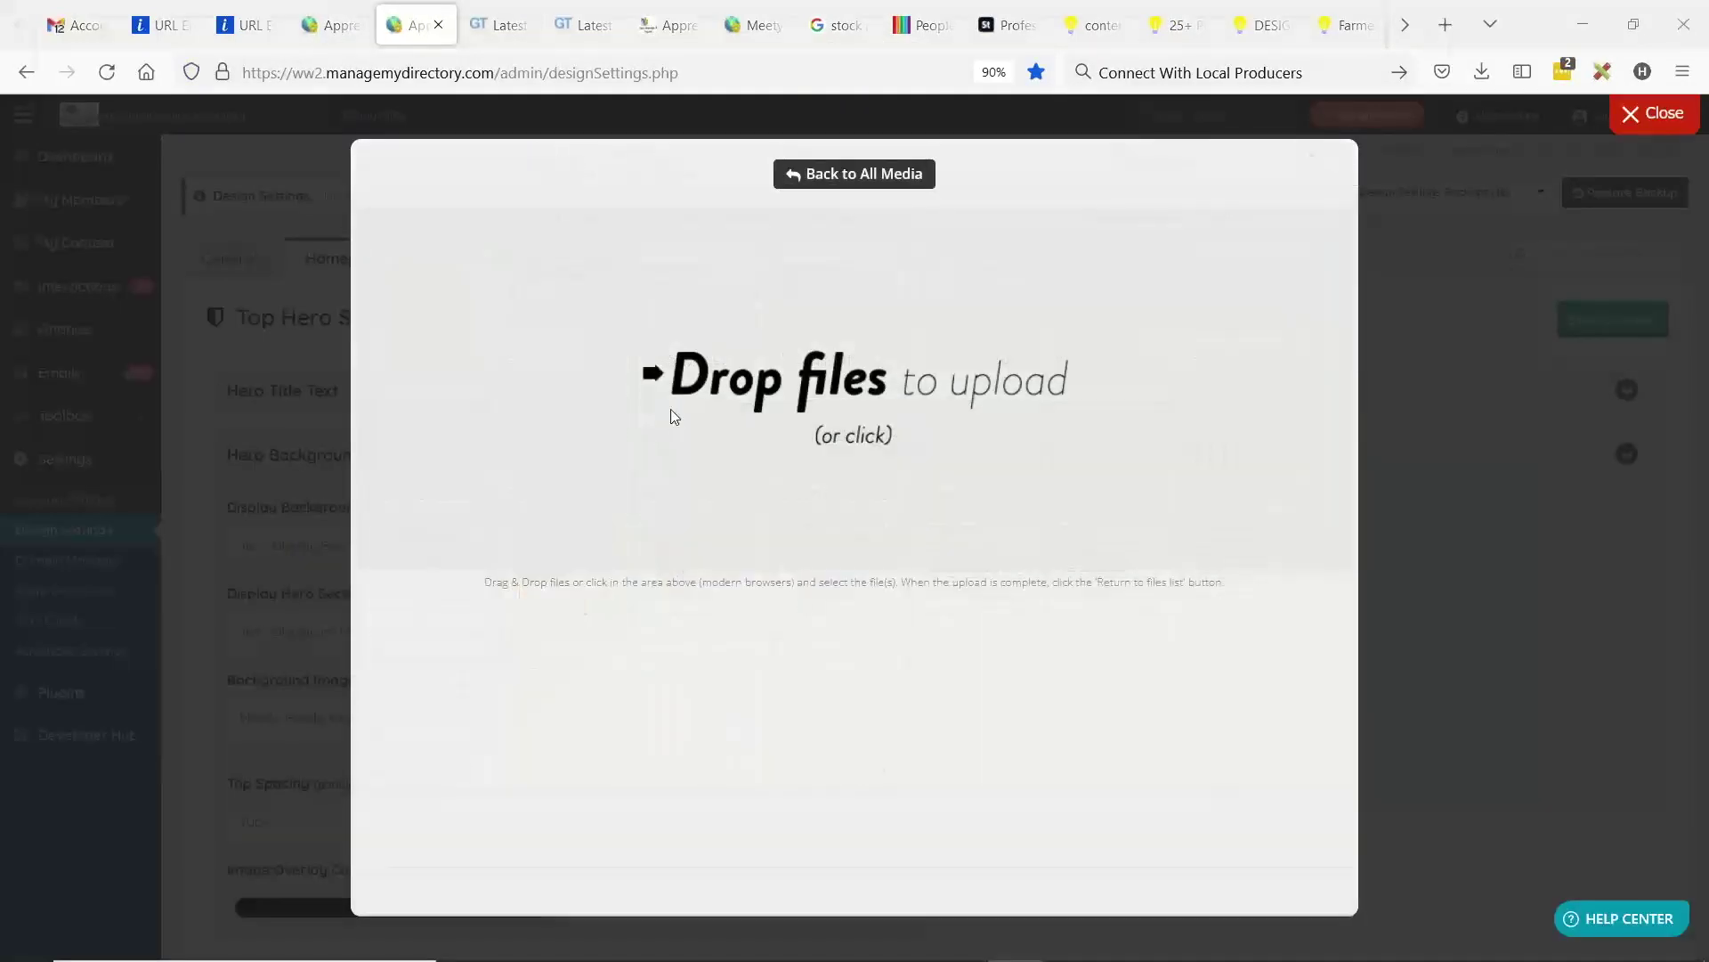
{"action": "left_click", "coordinate": [674, 417]}
{"action": "key", "text": "Return"}
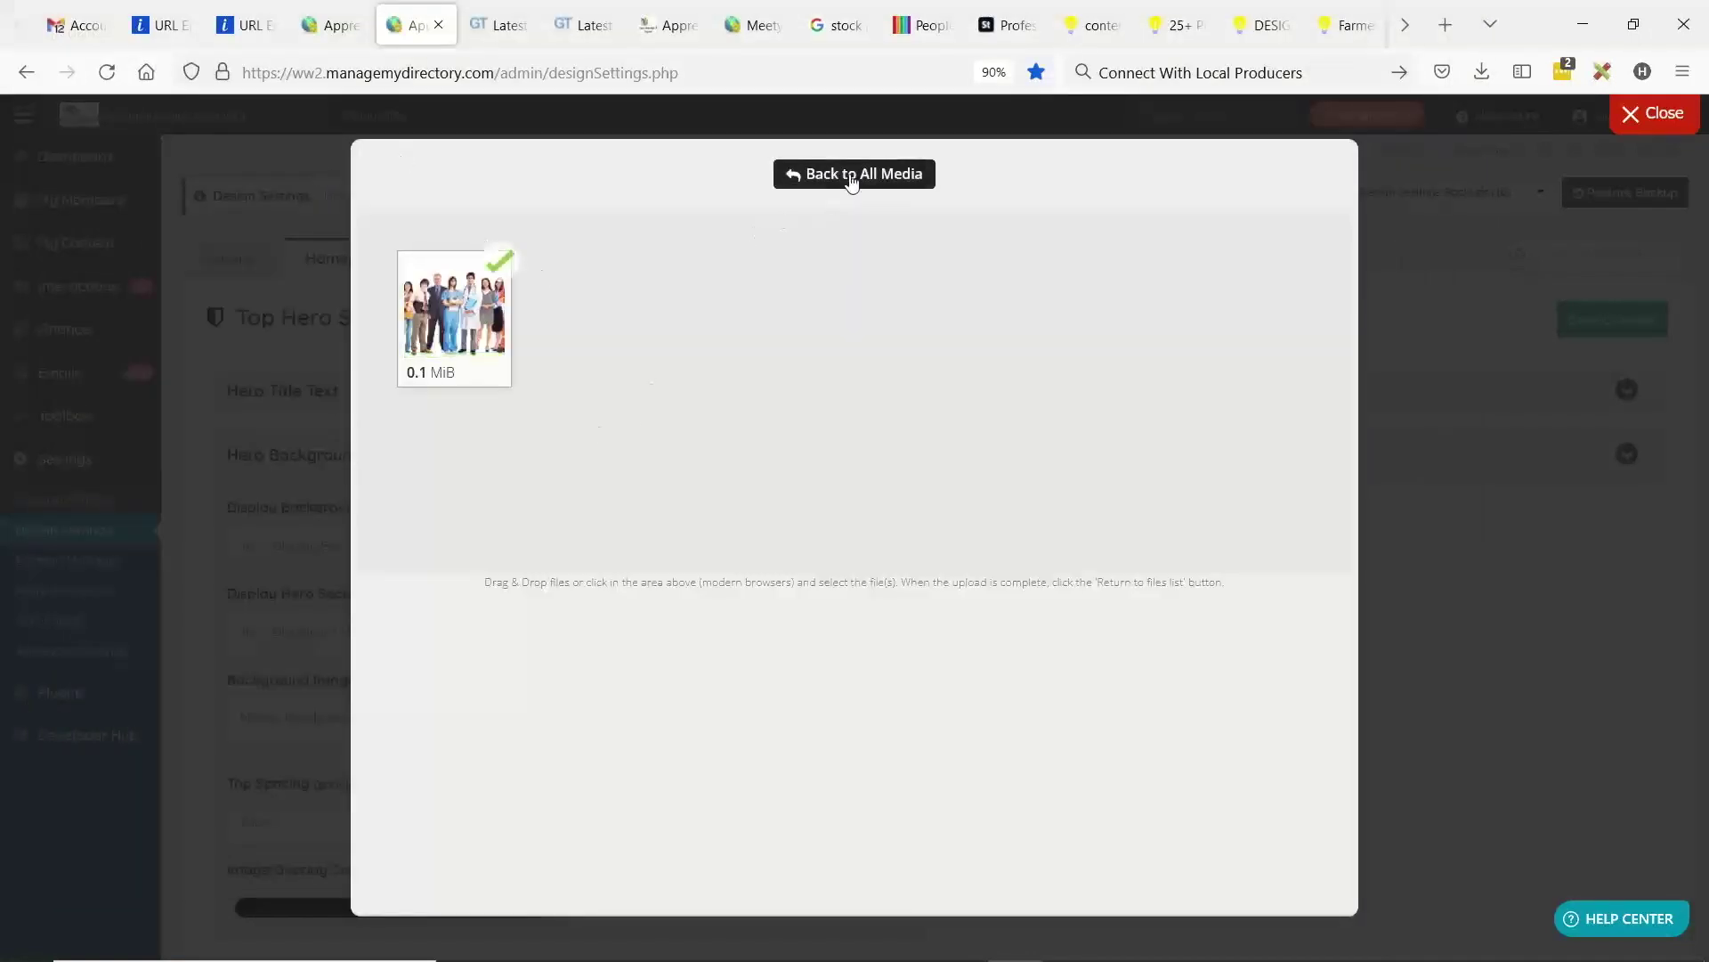
{"action": "left_click", "coordinate": [850, 174]}
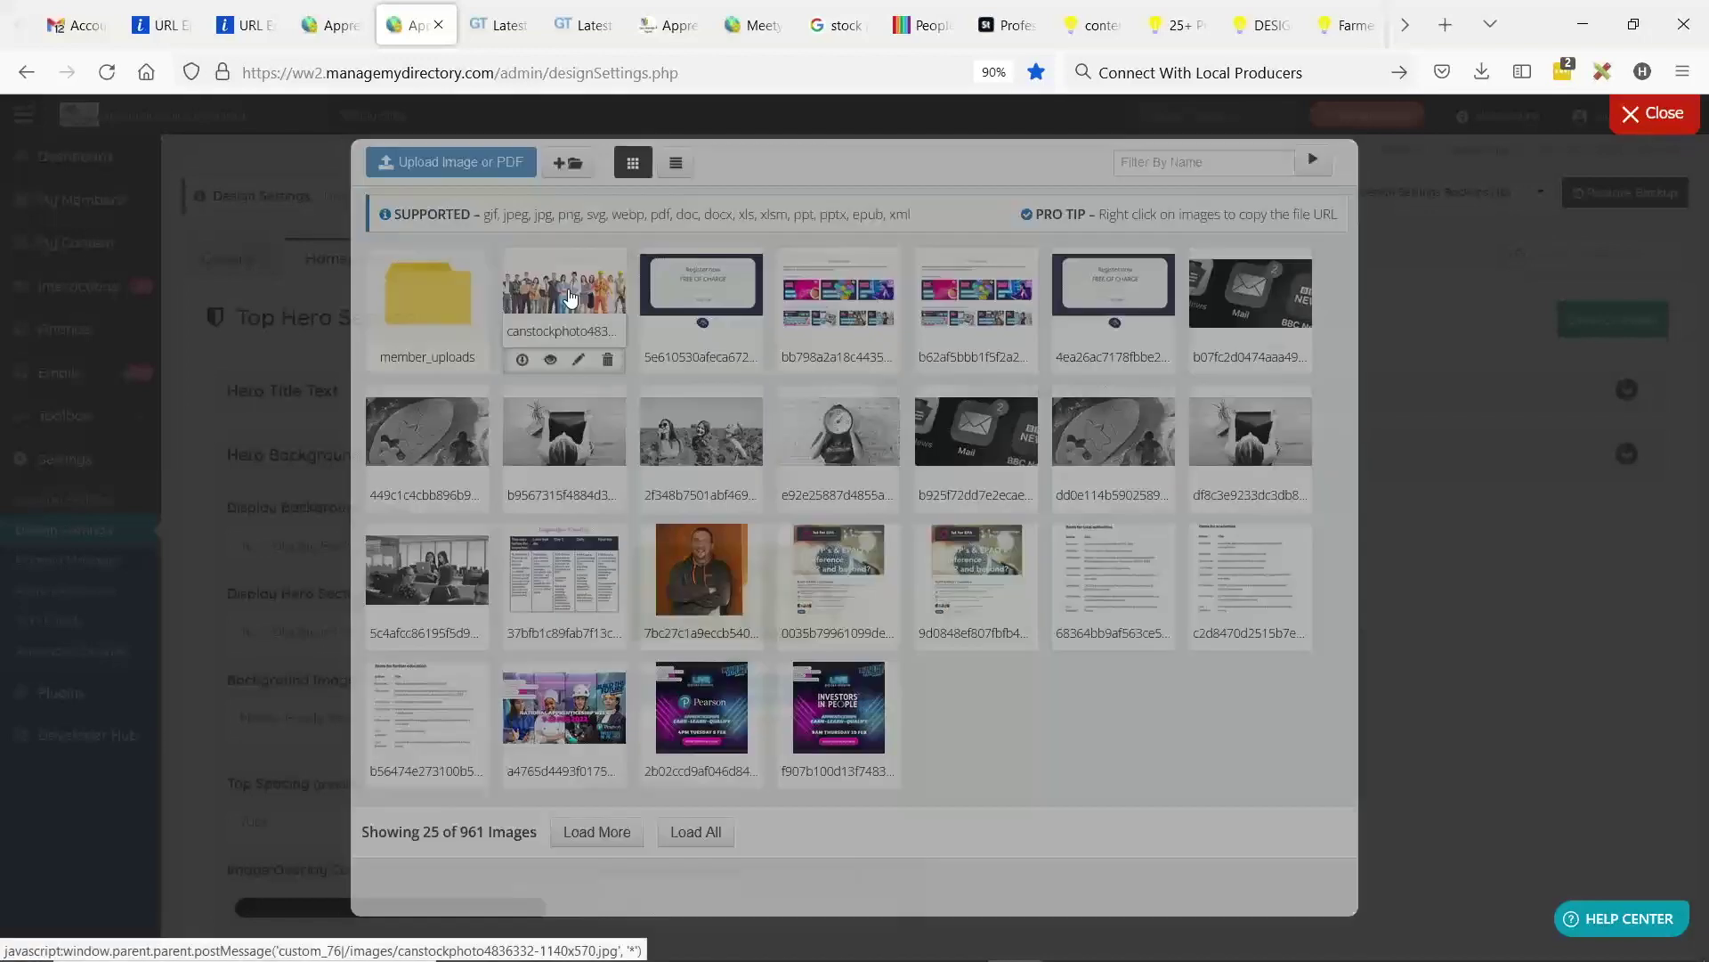
{"action": "left_click", "coordinate": [564, 302]}
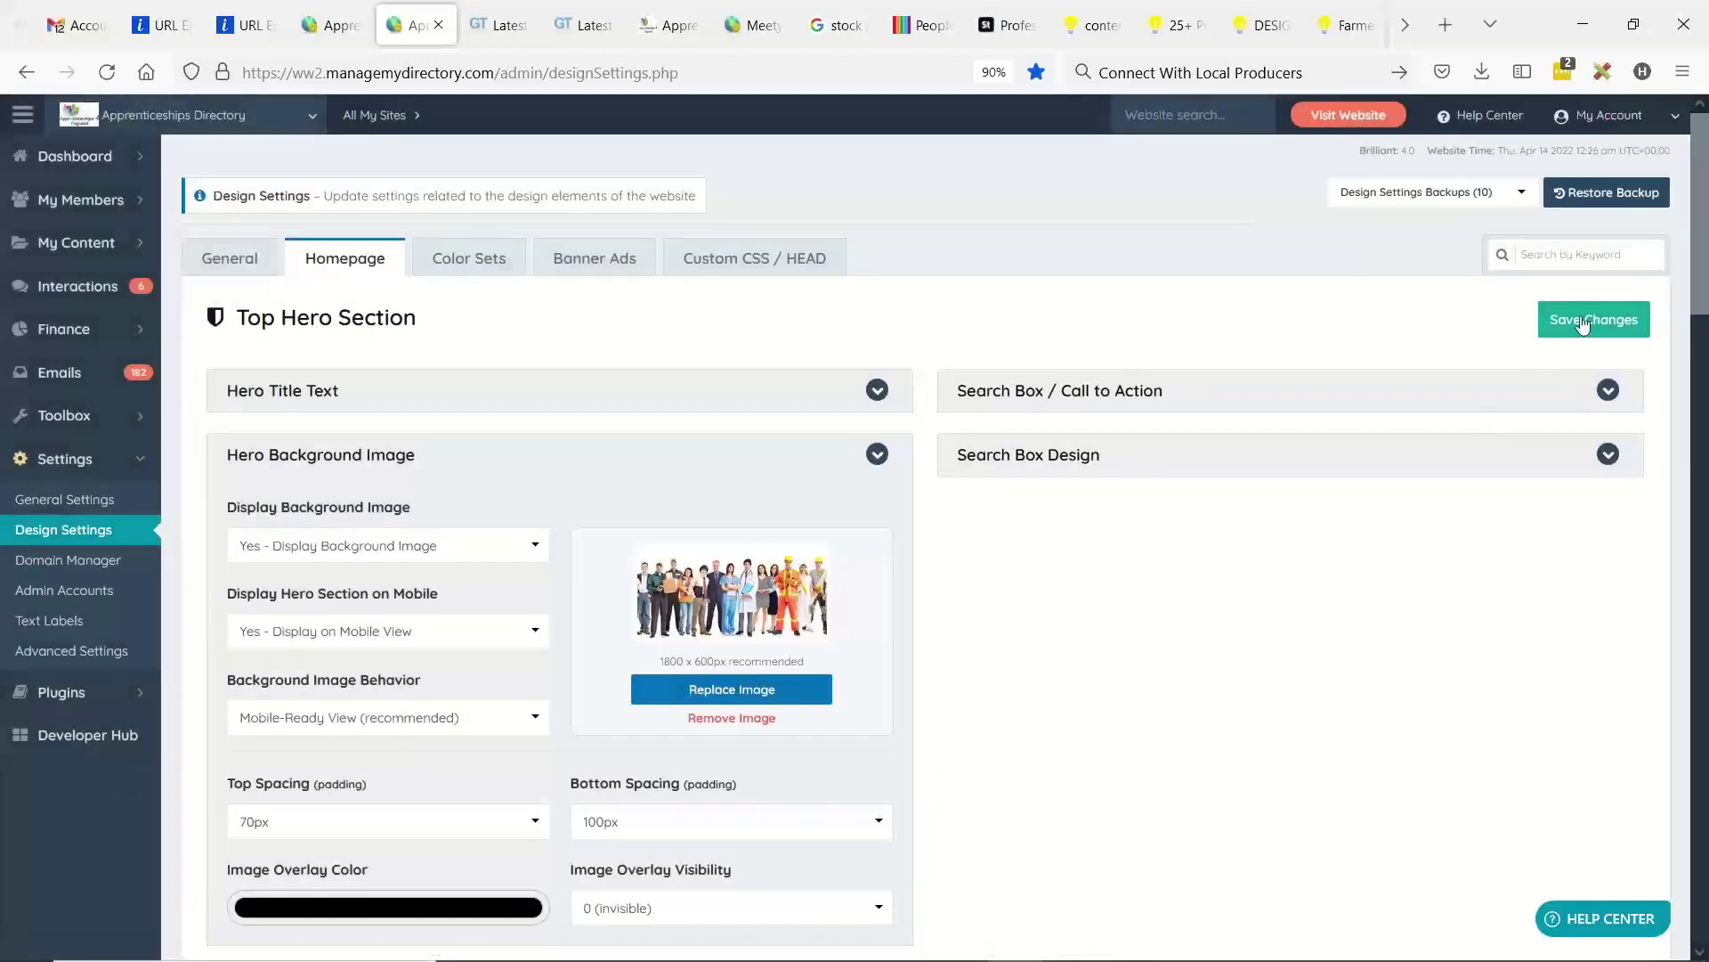
{"action": "left_click", "coordinate": [1563, 317]}
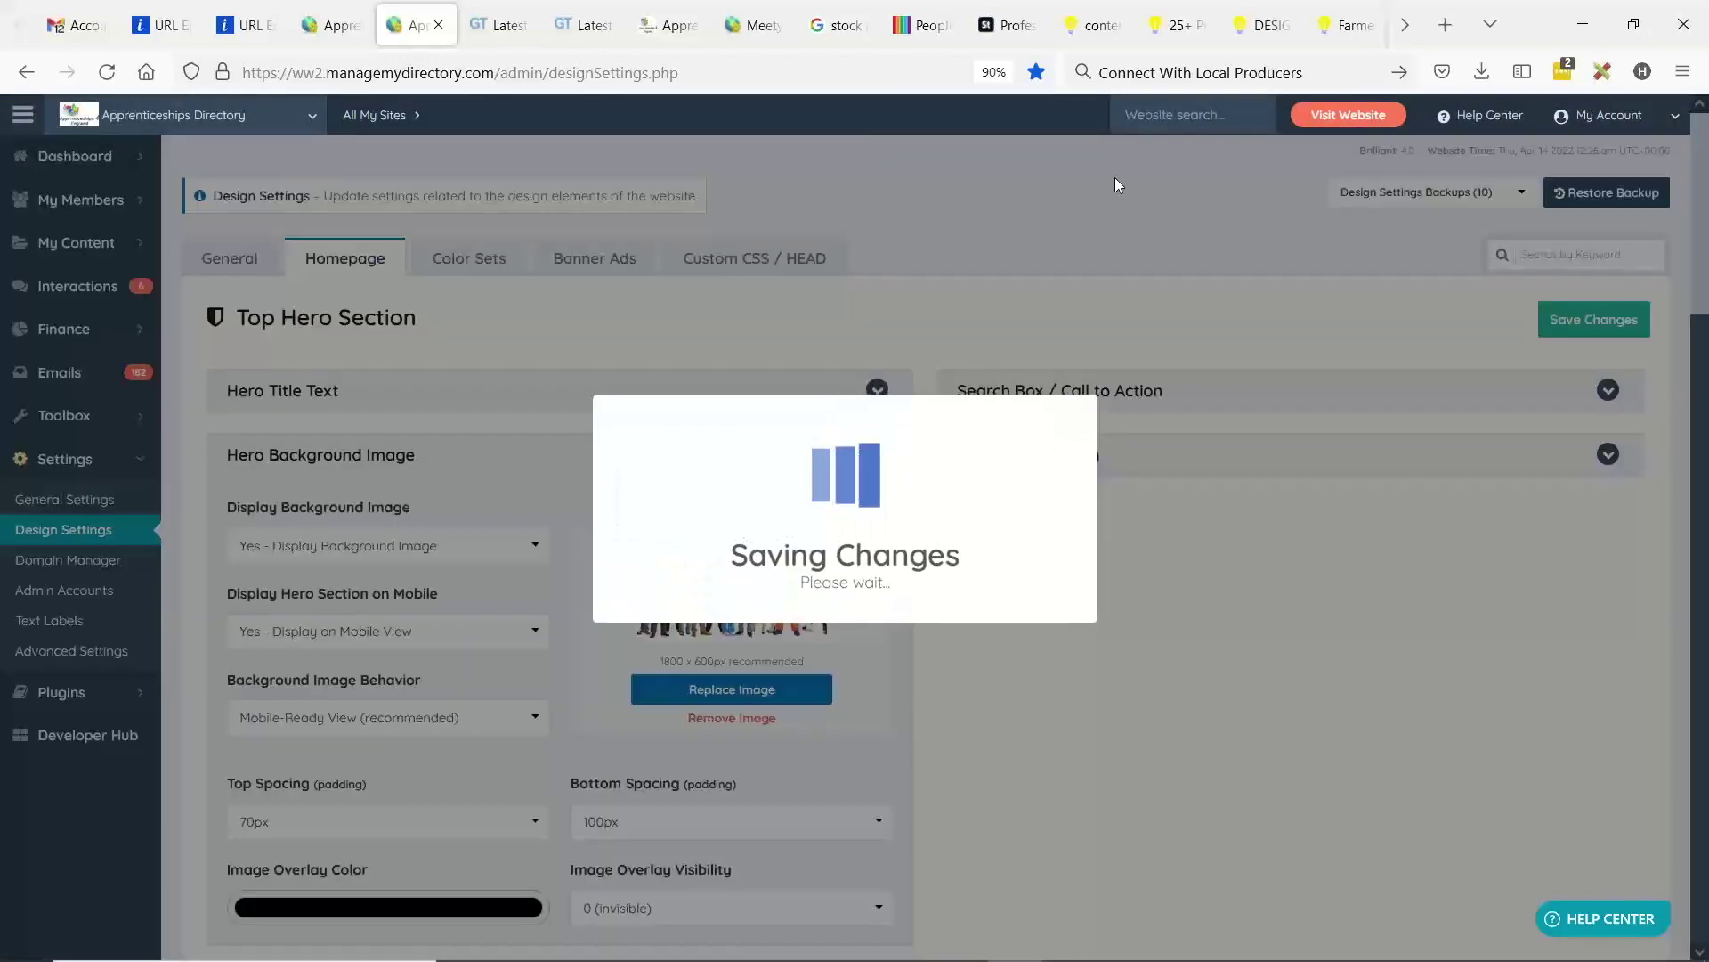
- Reload the live Apprenticeships Directory homepage and check the hero title's readability over the new background image
{"action": "left_click", "coordinate": [670, 23]}
{"action": "left_click", "coordinate": [103, 72]}
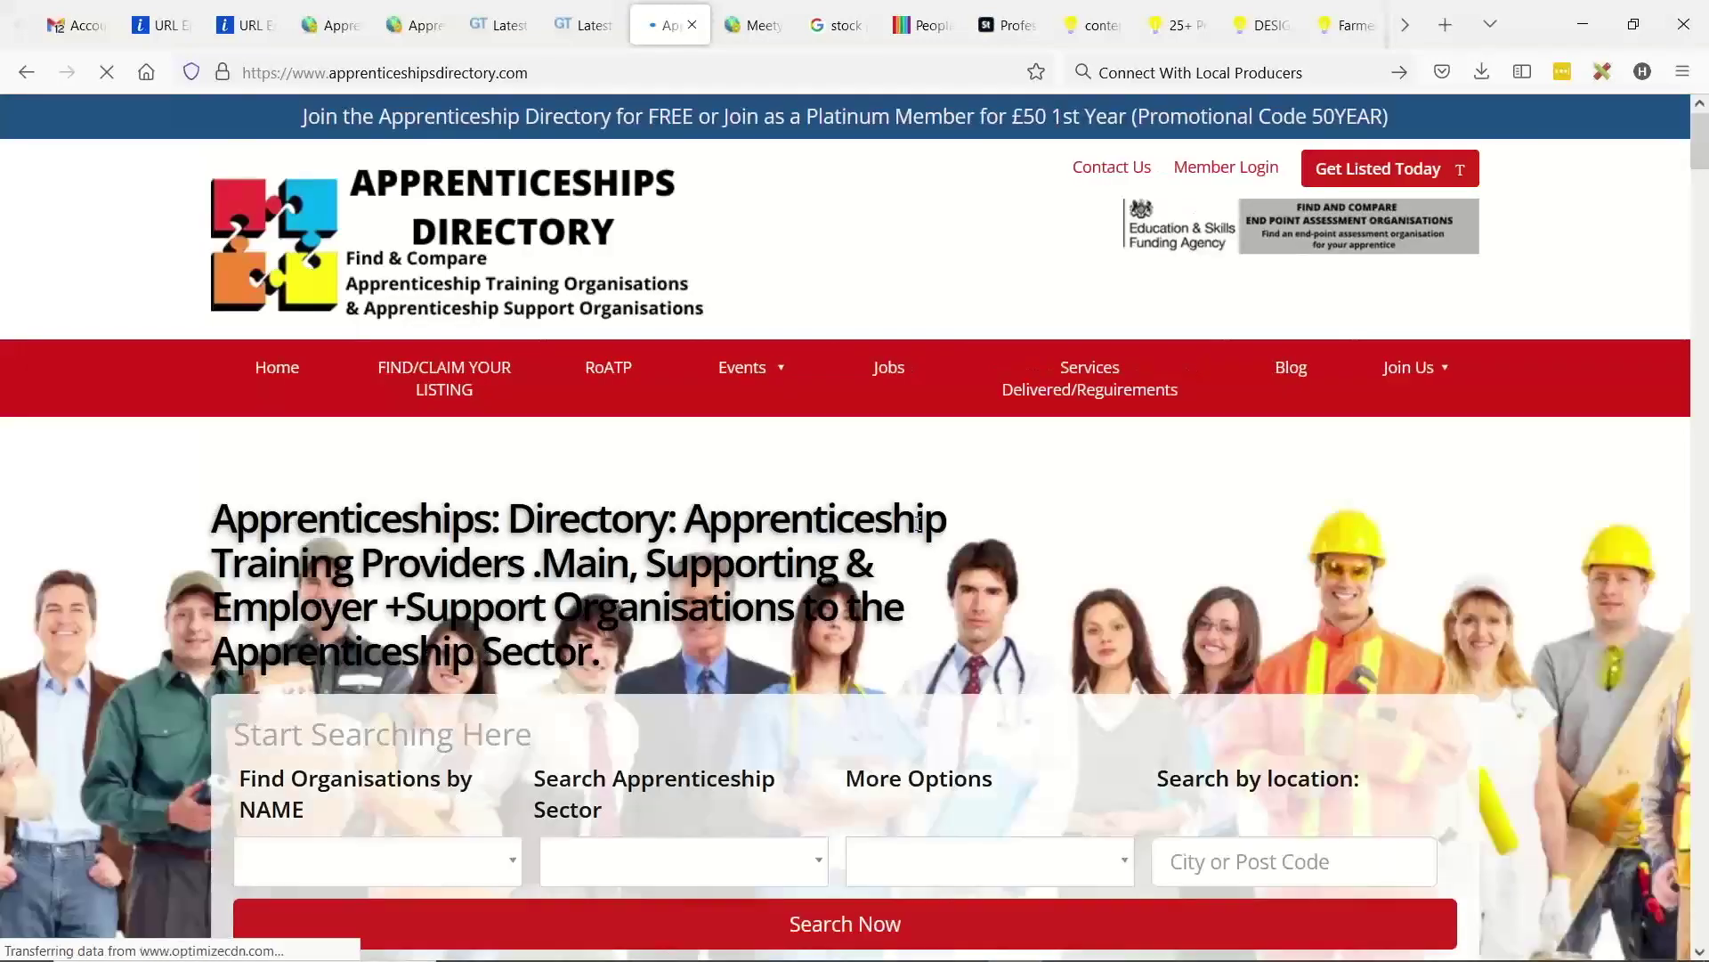
{"action": "scroll", "coordinate": [1347, 347], "scroll_direction": "down", "scroll_amount": 1}
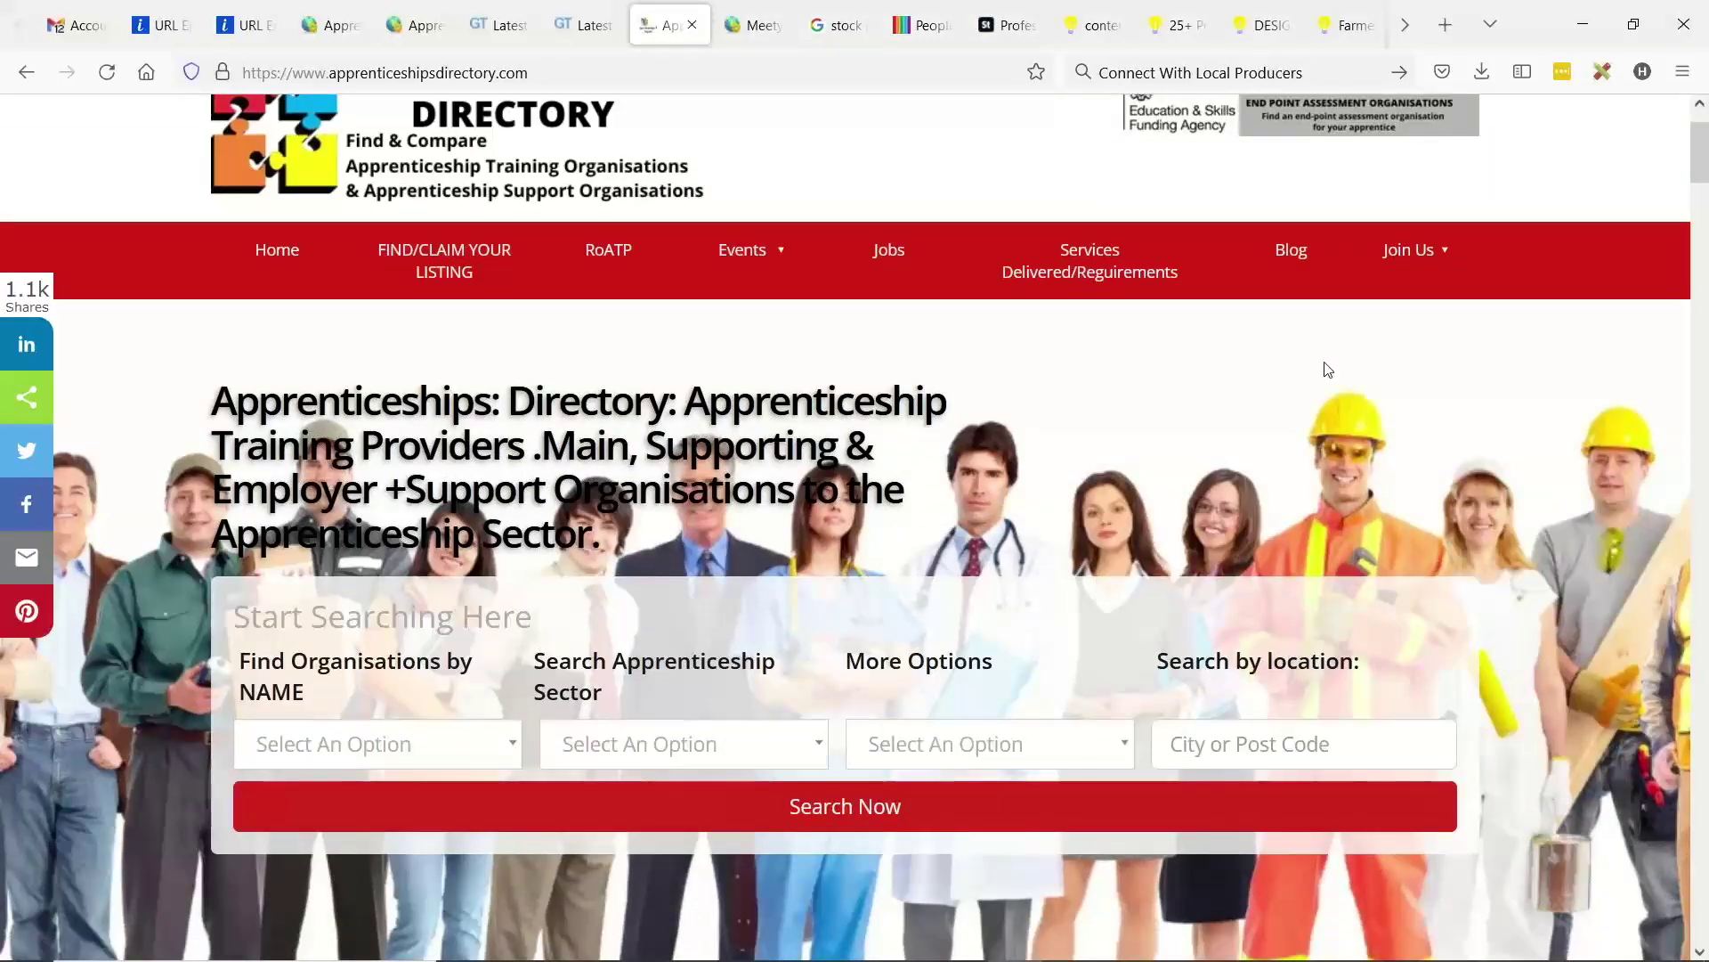
{"action": "left_click_drag", "start_coordinate": [229, 398], "coordinate": [605, 534]}
{"action": "left_click", "coordinate": [444, 497]}
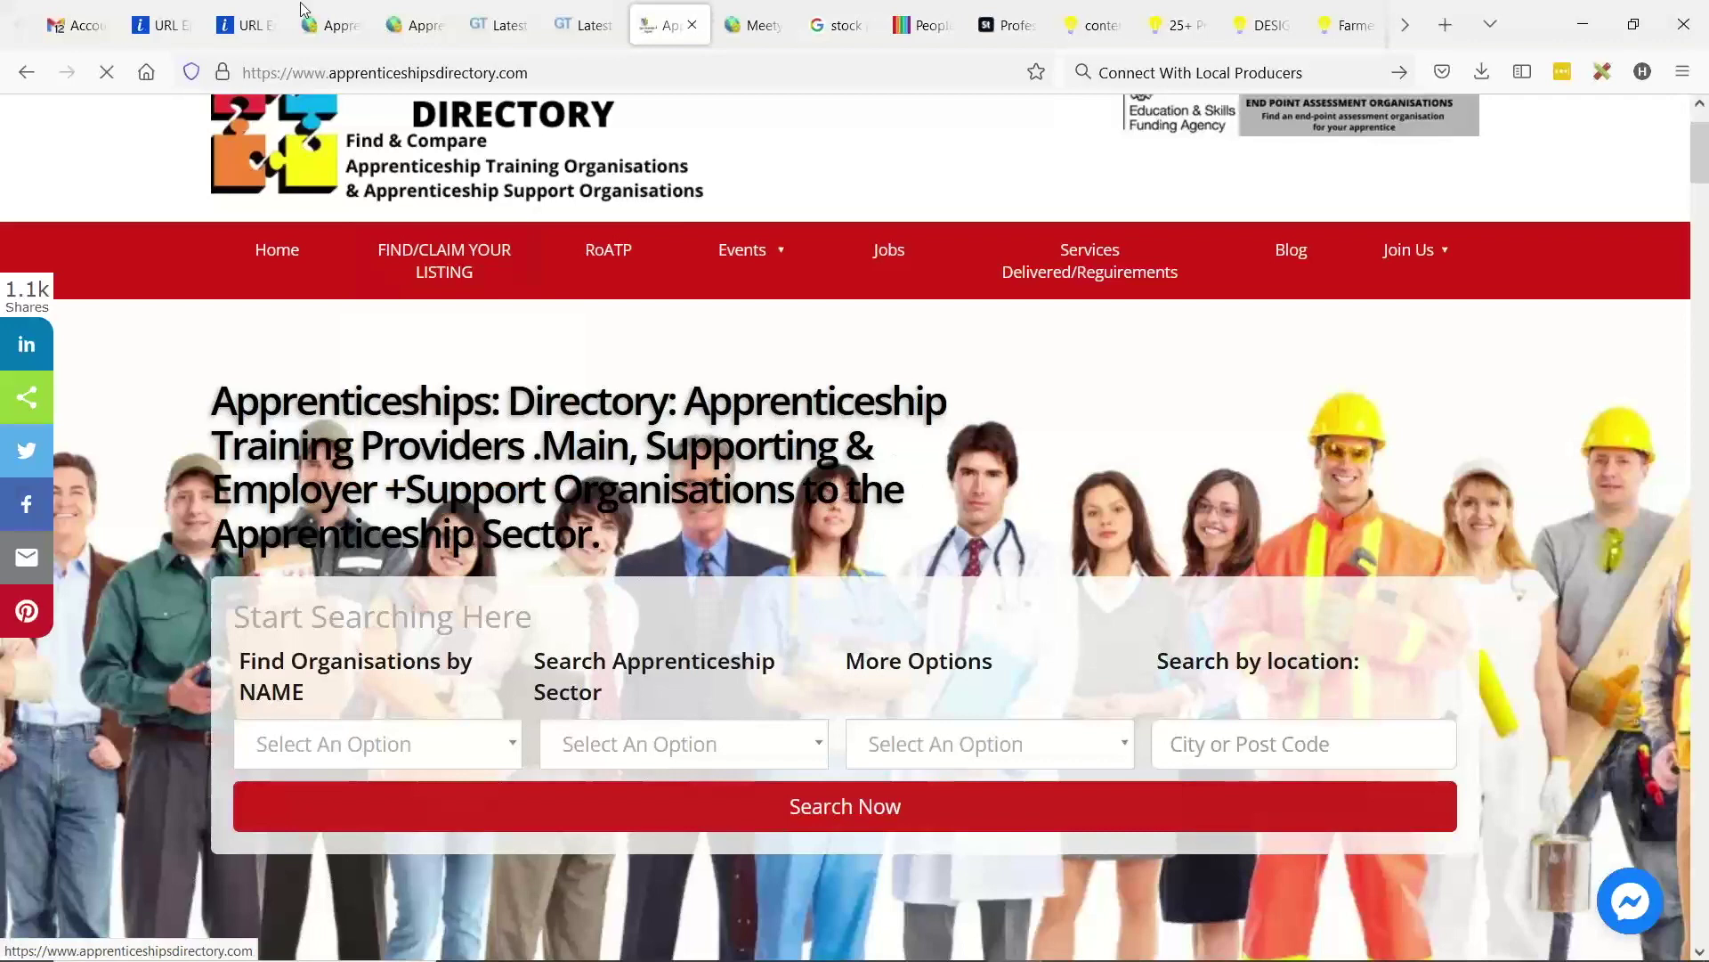
- Set the hero background's Image Overlay Visibility to 5 in the homepage design settings
{"action": "left_click", "coordinate": [417, 25]}
{"action": "scroll", "coordinate": [704, 505], "scroll_direction": "down", "scroll_amount": 2}
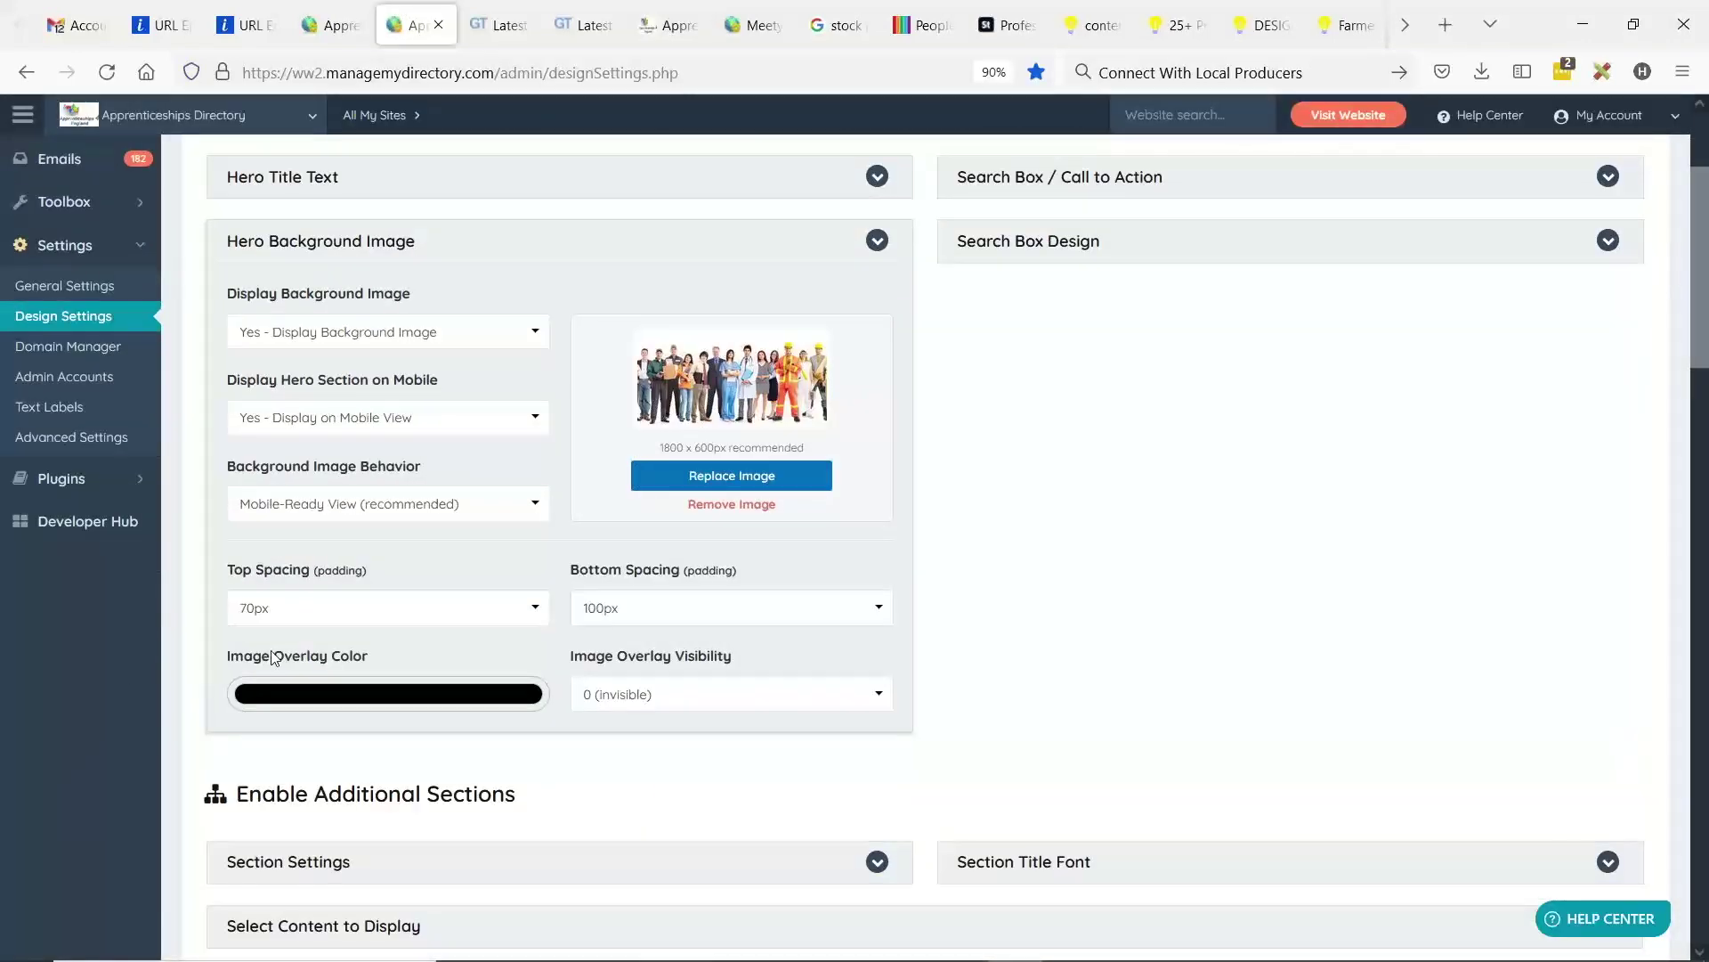
{"action": "left_click", "coordinate": [621, 704]}
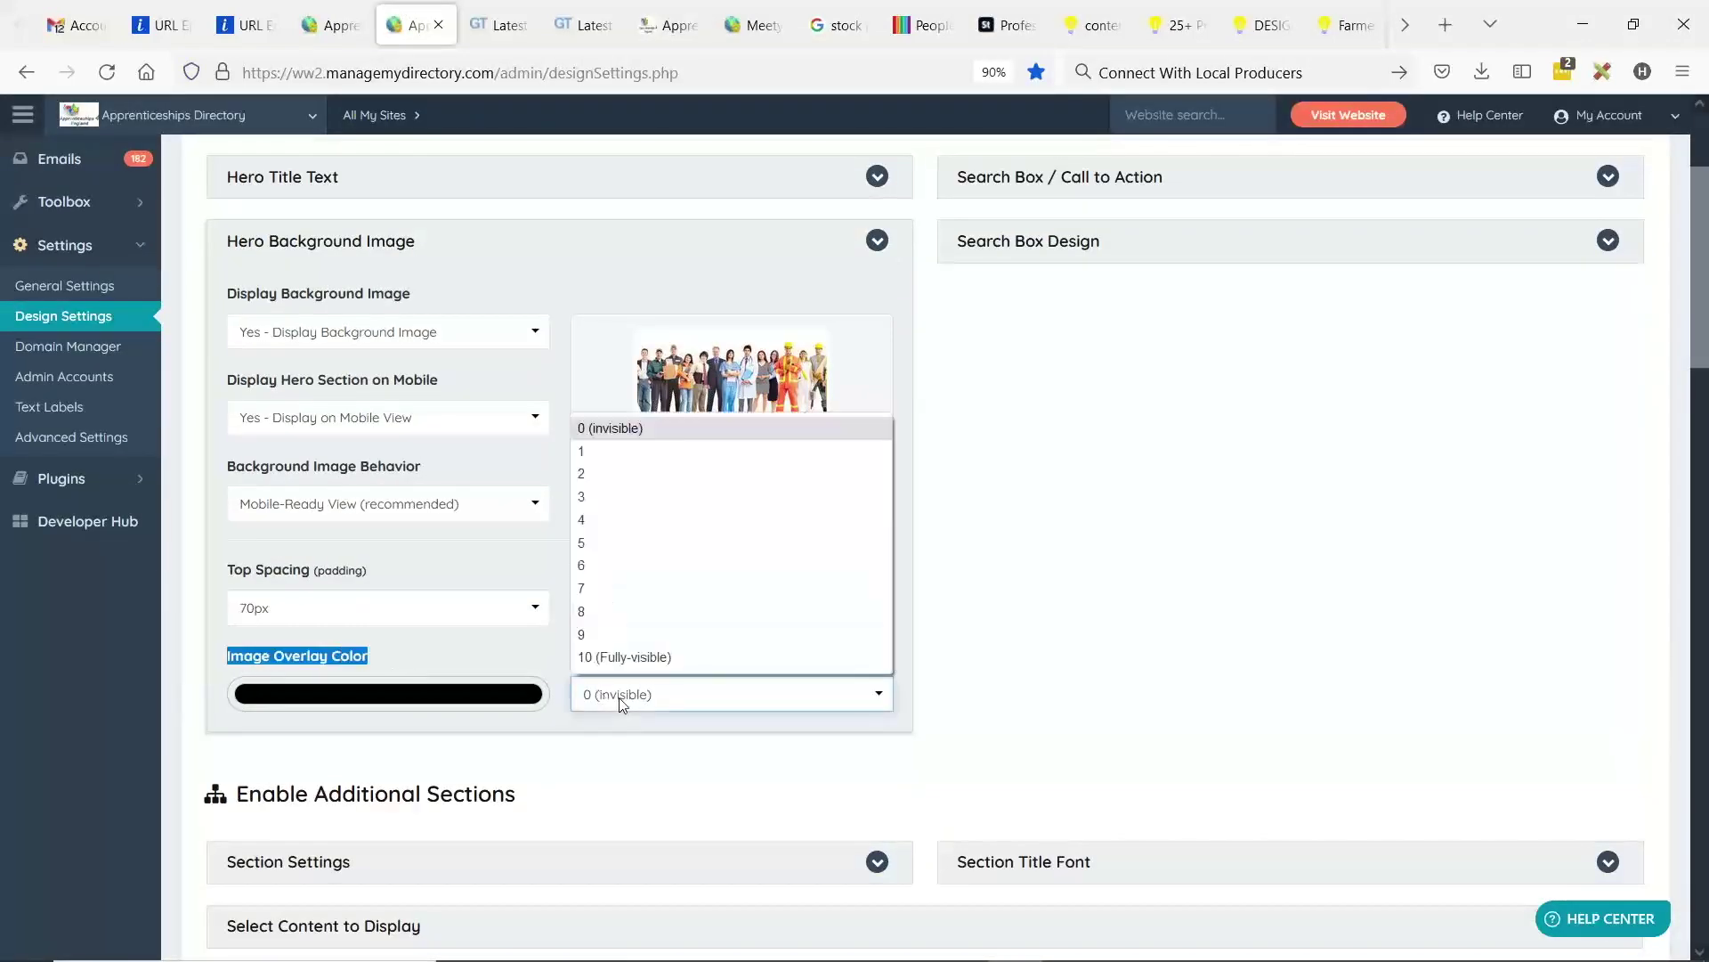
{"action": "left_click", "coordinate": [627, 538]}
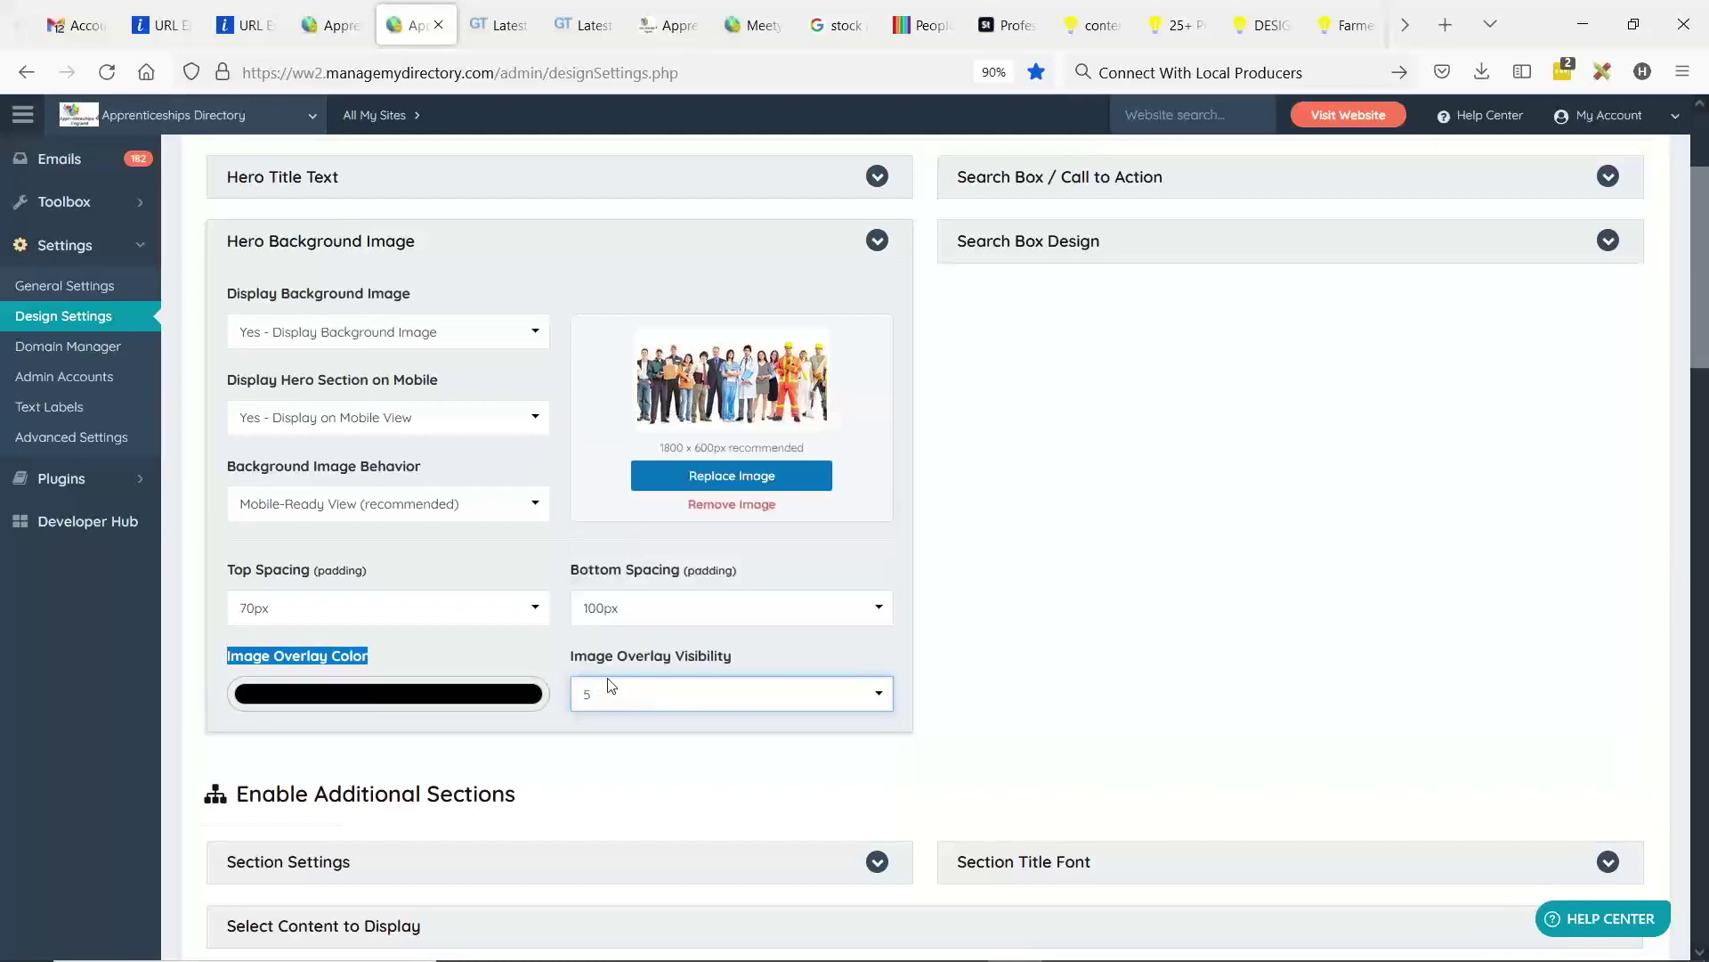
{"action": "left_click", "coordinate": [685, 647]}
- Change the hero section's Main Title Text color to white
{"action": "scroll", "coordinate": [624, 659], "scroll_direction": "up", "scroll_amount": 2}
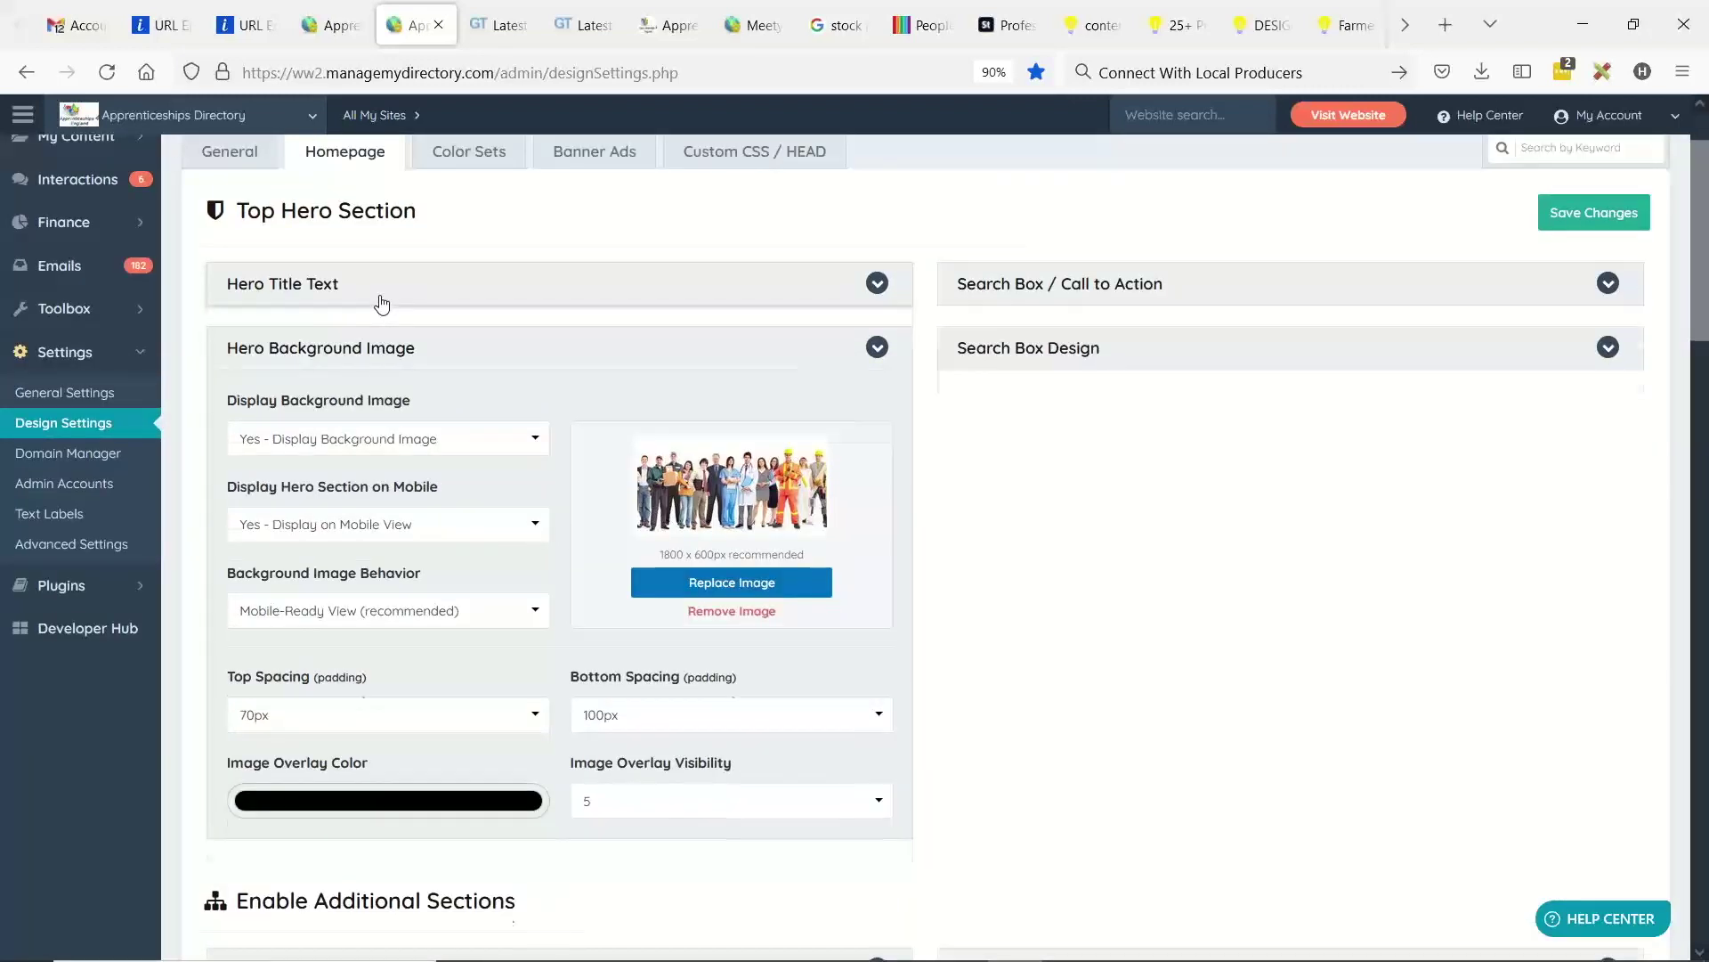
{"action": "left_click", "coordinate": [382, 303]}
{"action": "left_click", "coordinate": [383, 607]}
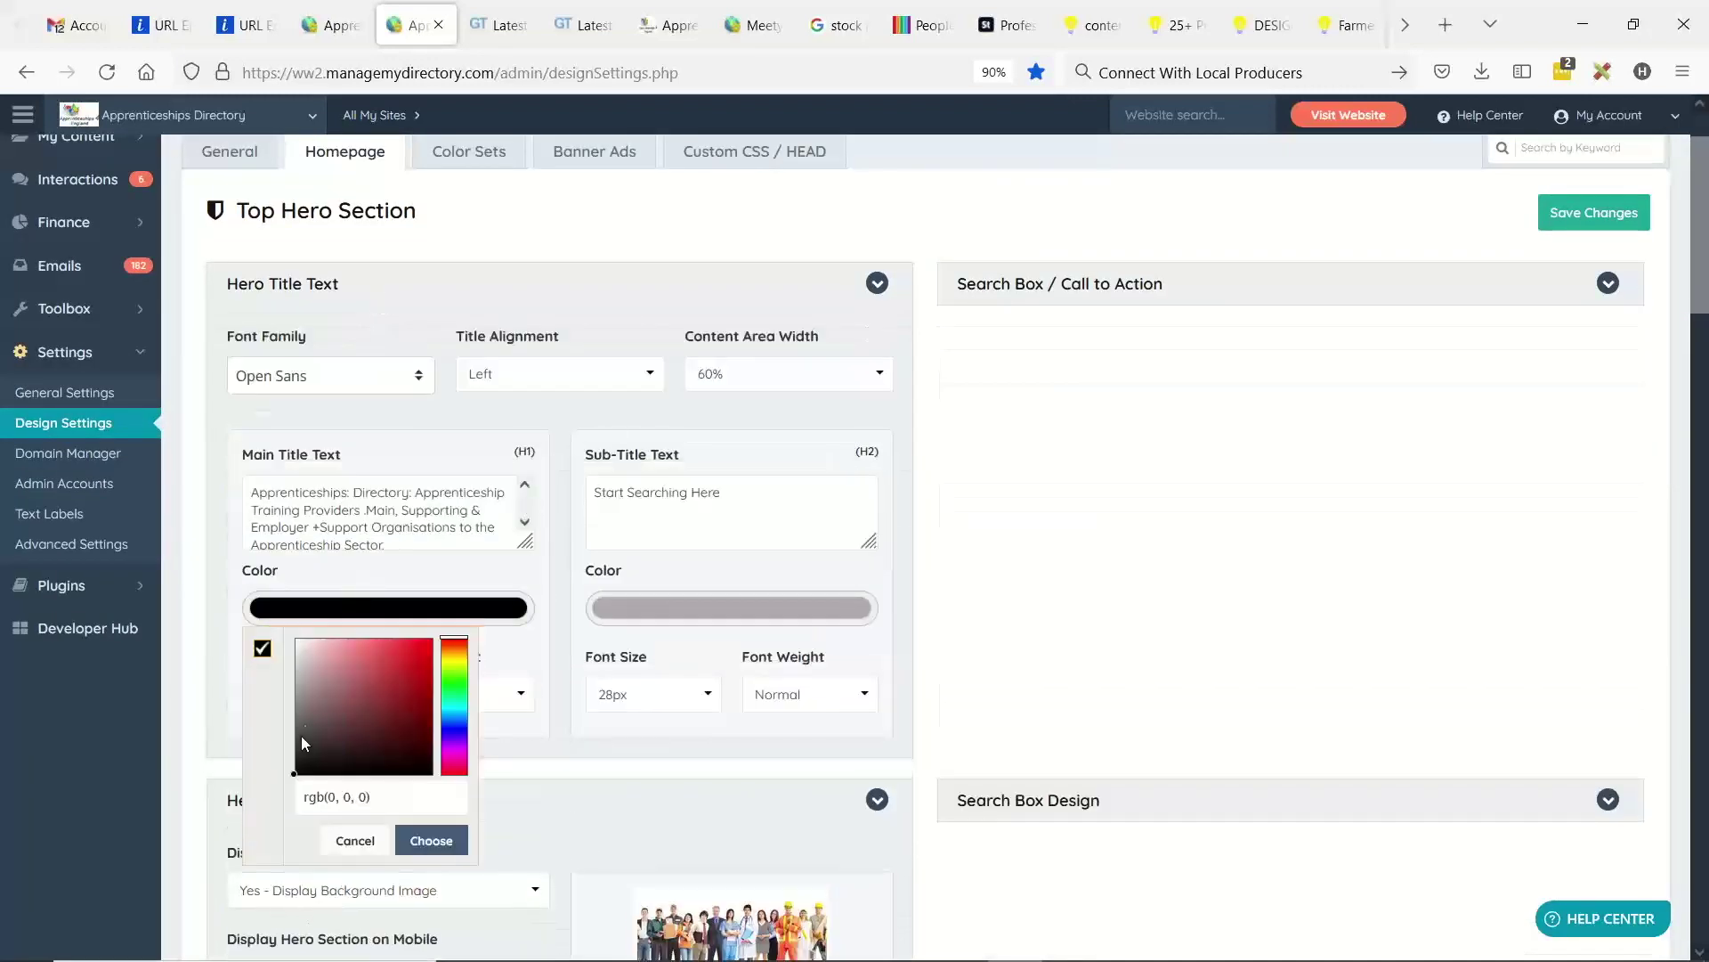
{"action": "left_click", "coordinate": [290, 640]}
{"action": "left_click", "coordinate": [428, 836]}
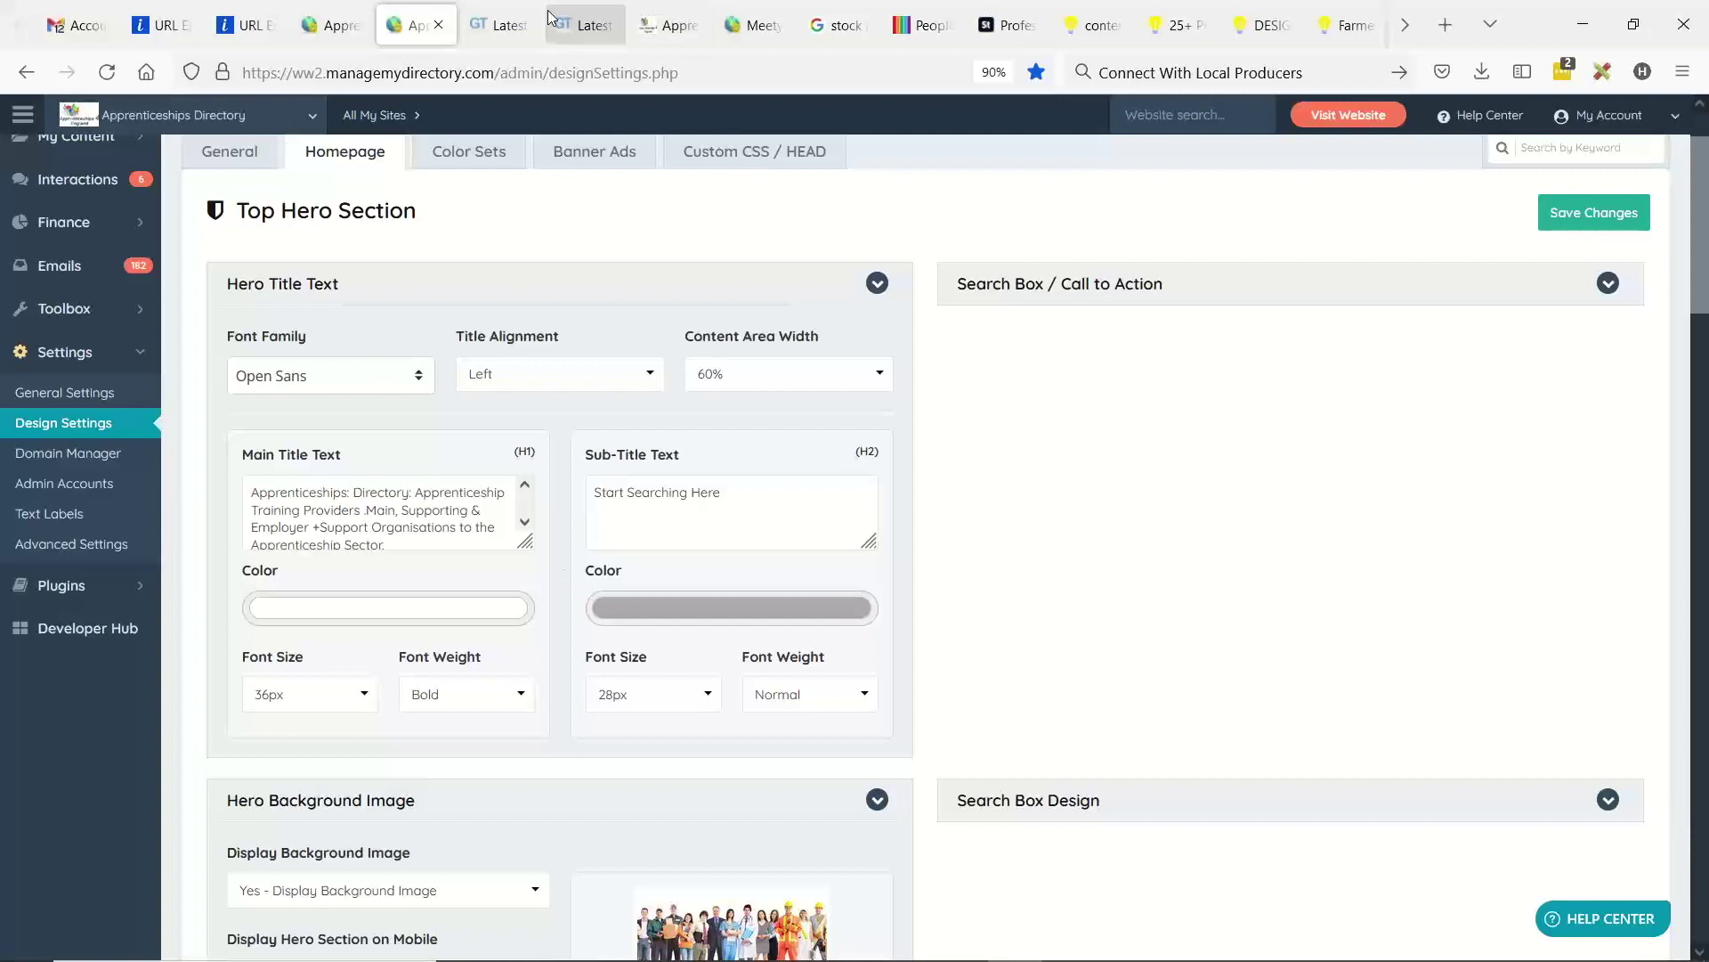
- Check the live hero's sub-title, change the Sub-Title Text color to near-black and save the design settings
{"action": "left_click", "coordinate": [709, 25]}
{"action": "left_click", "coordinate": [482, 13]}
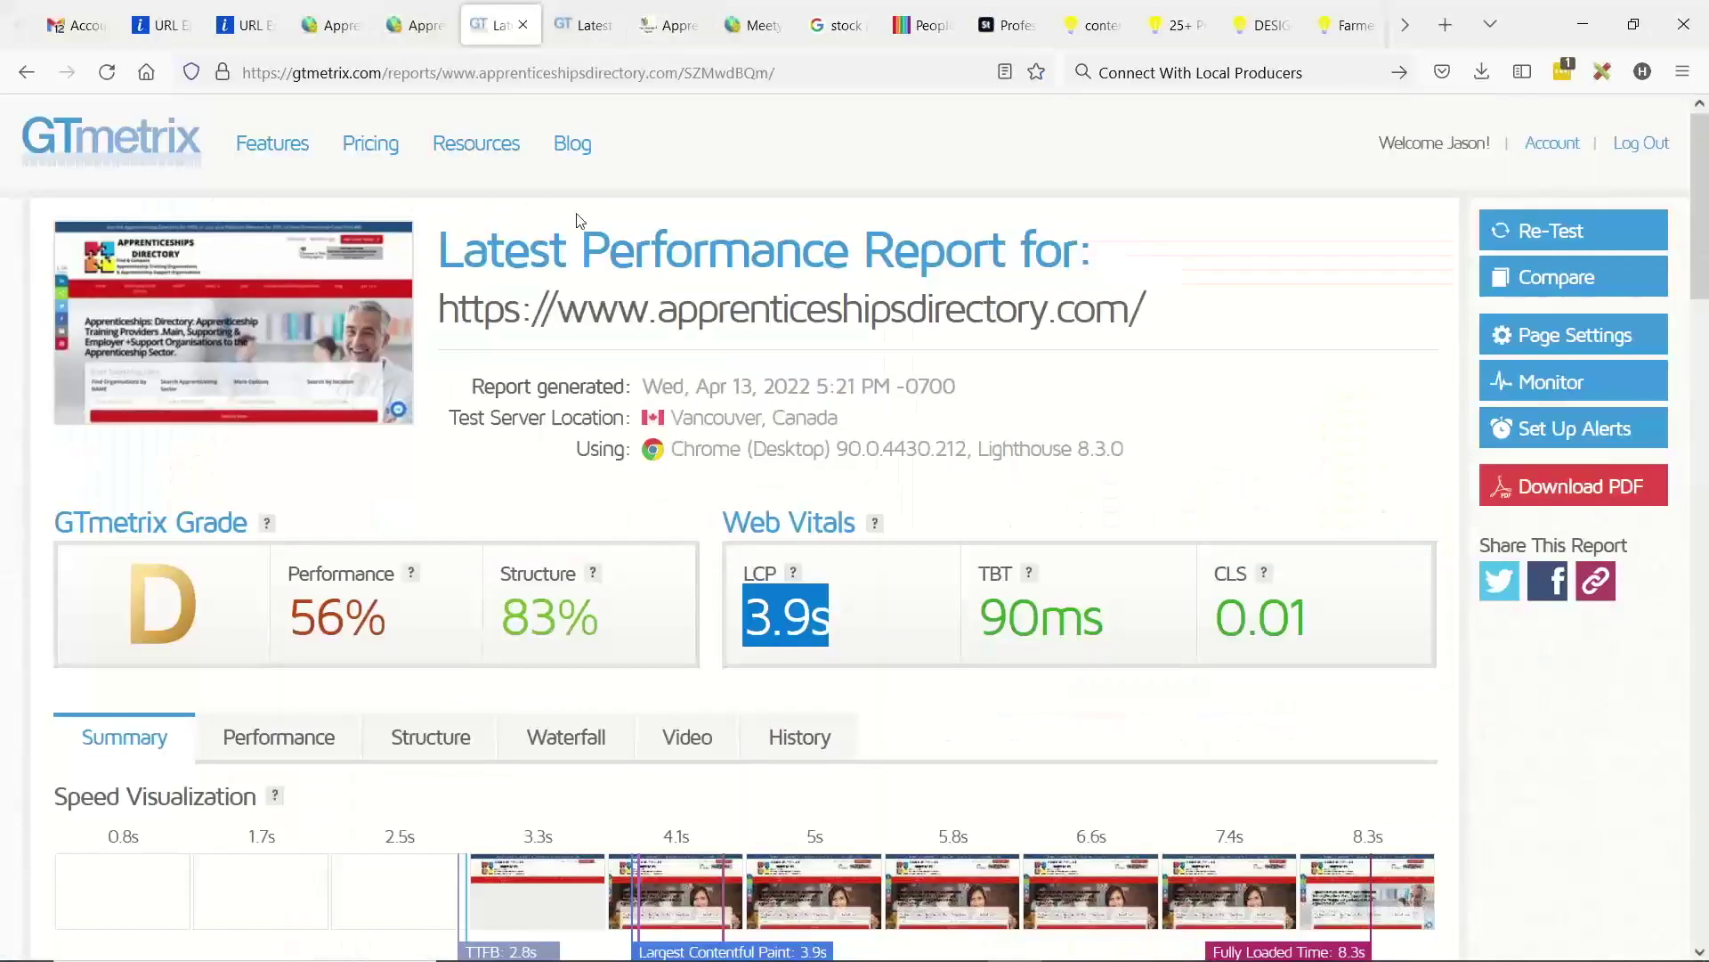
{"action": "left_click", "coordinate": [679, 24]}
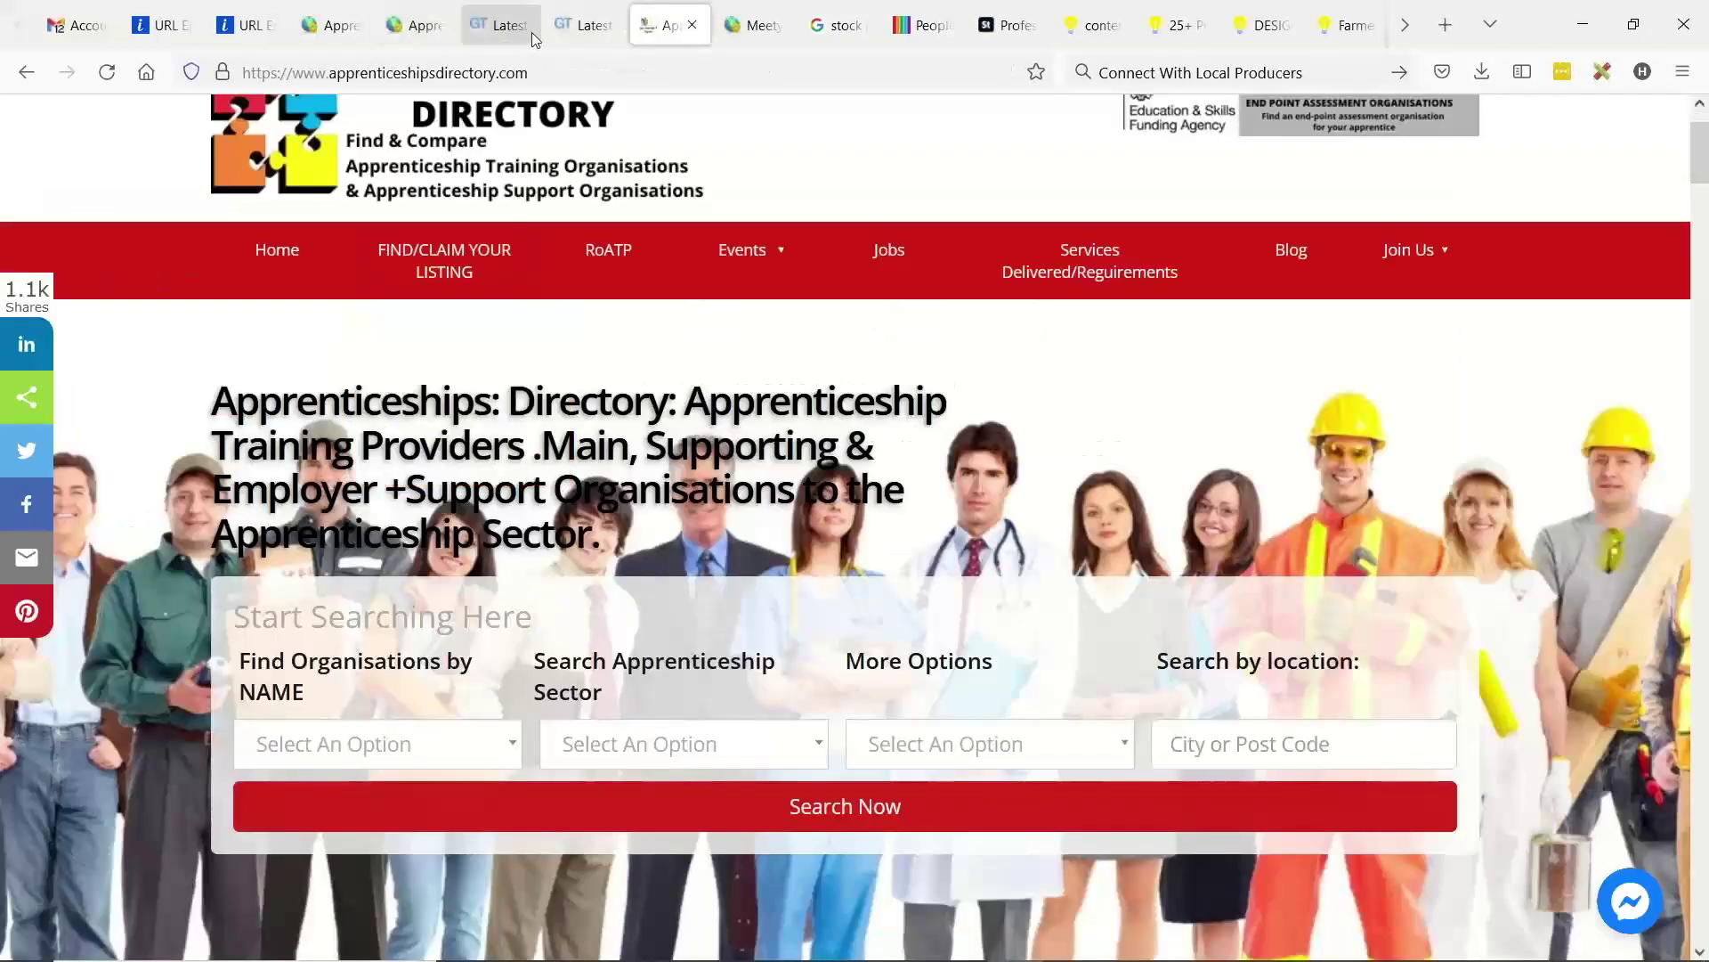
{"action": "left_click", "coordinate": [414, 25]}
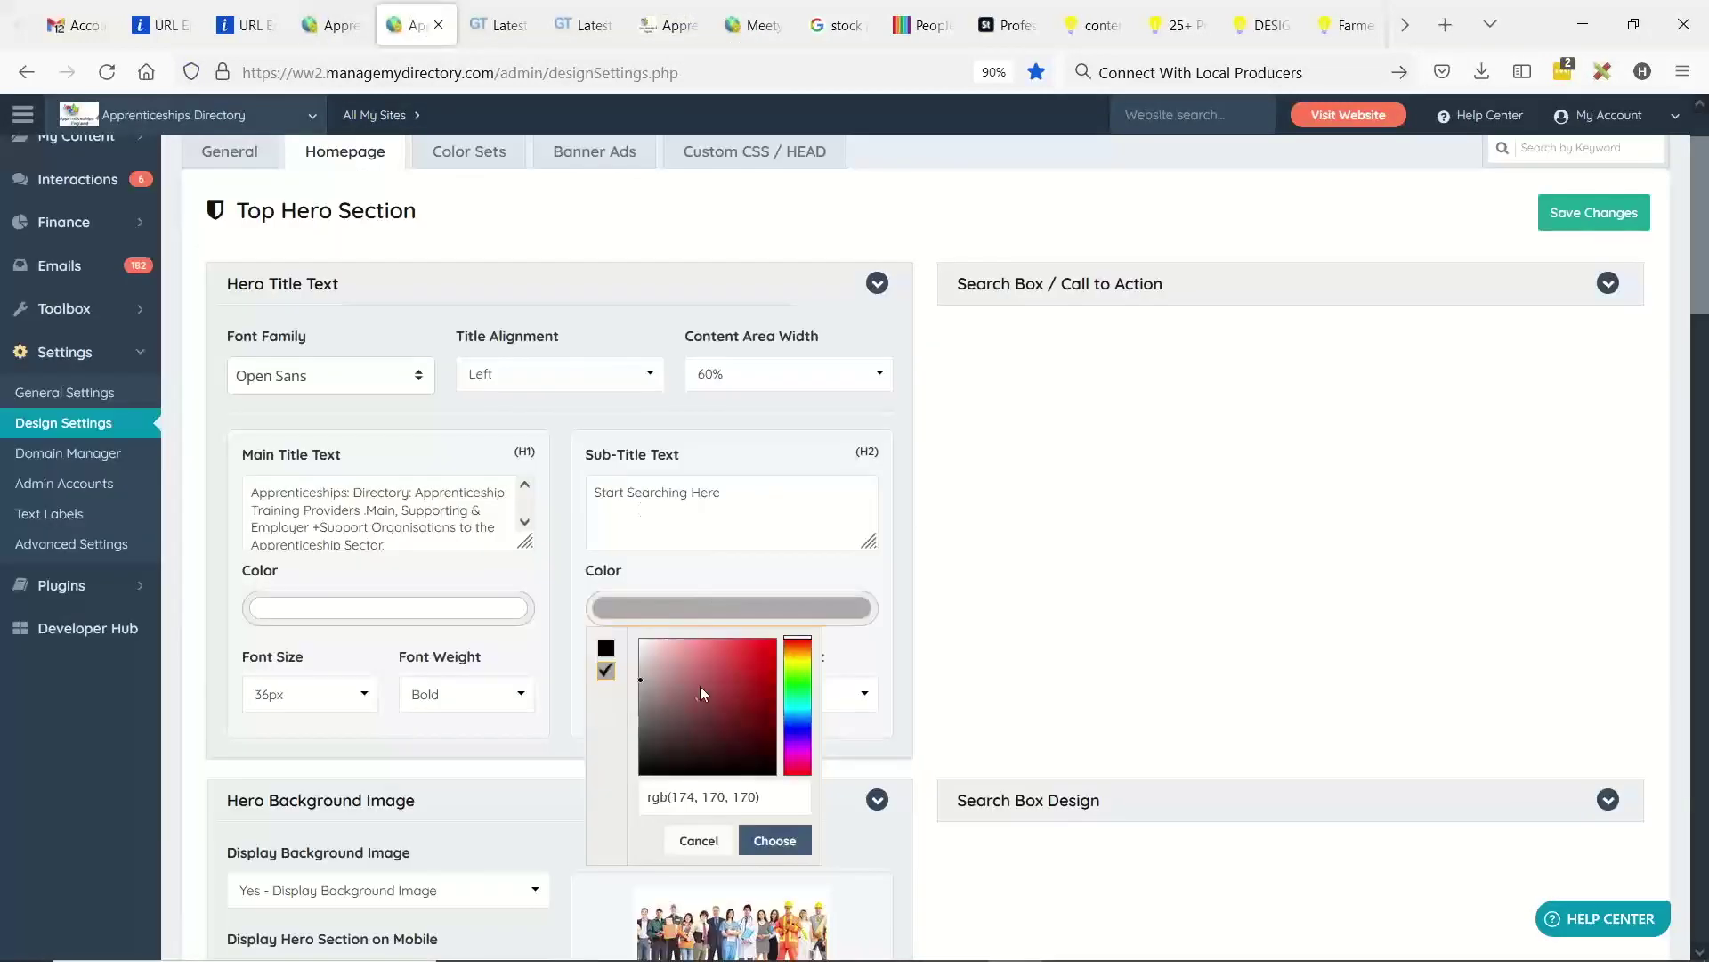
{"action": "left_click", "coordinate": [779, 833]}
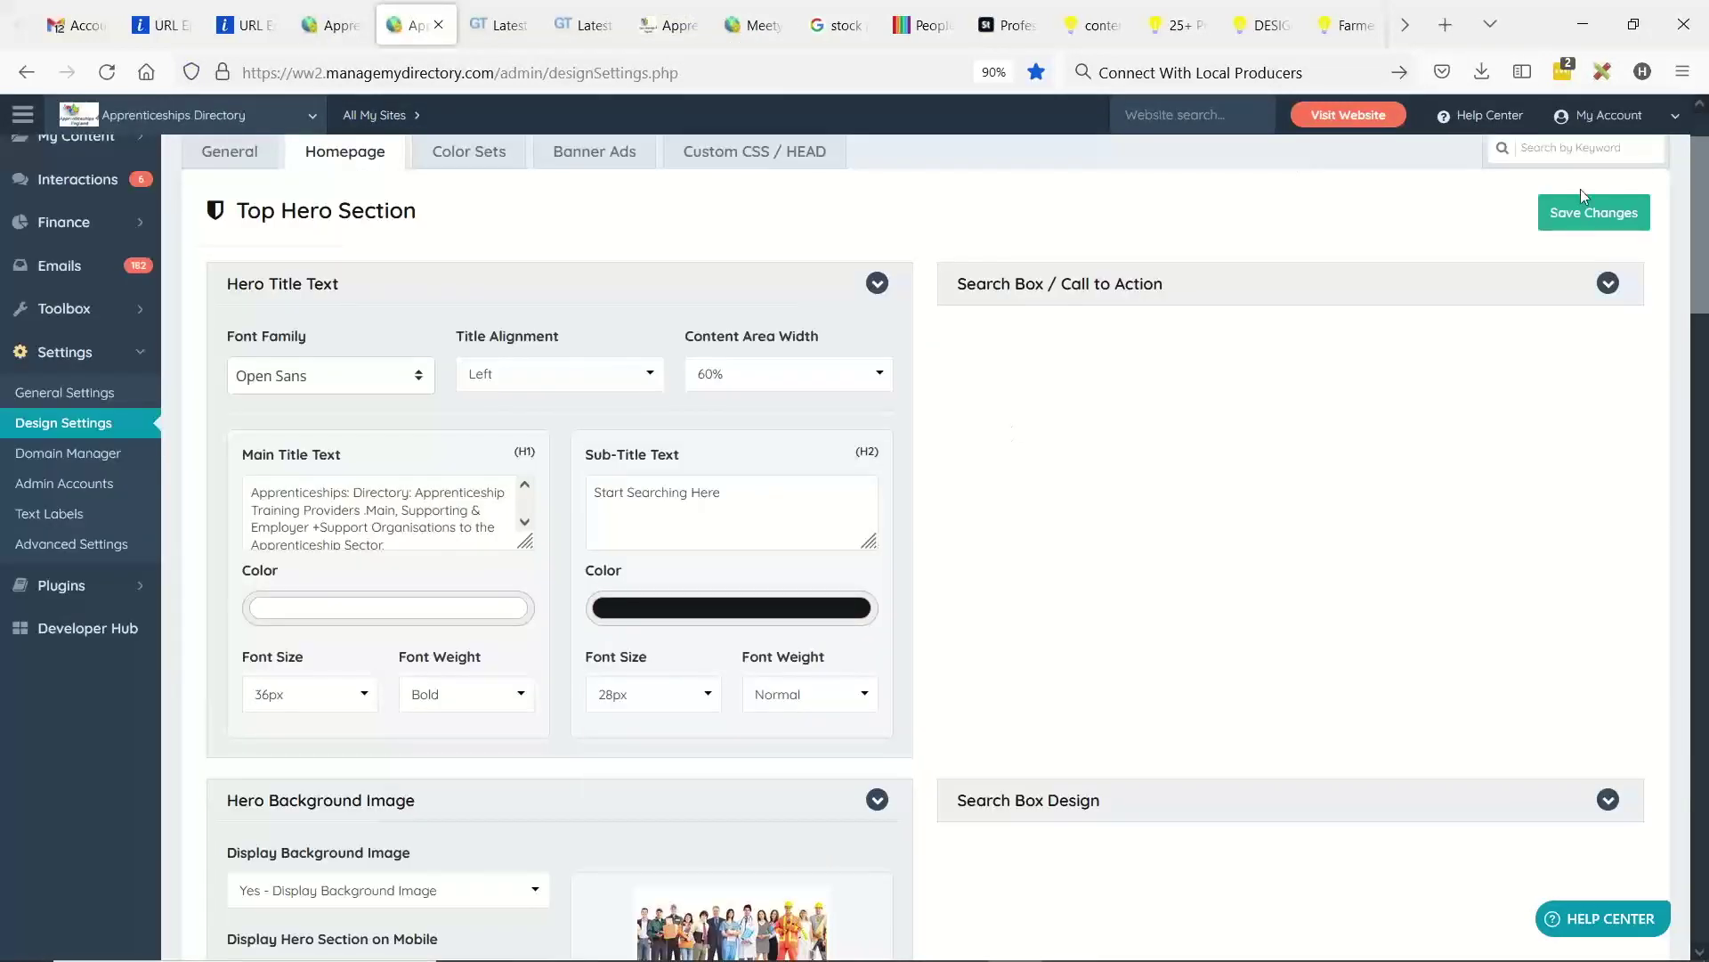
{"action": "left_click", "coordinate": [1600, 212]}
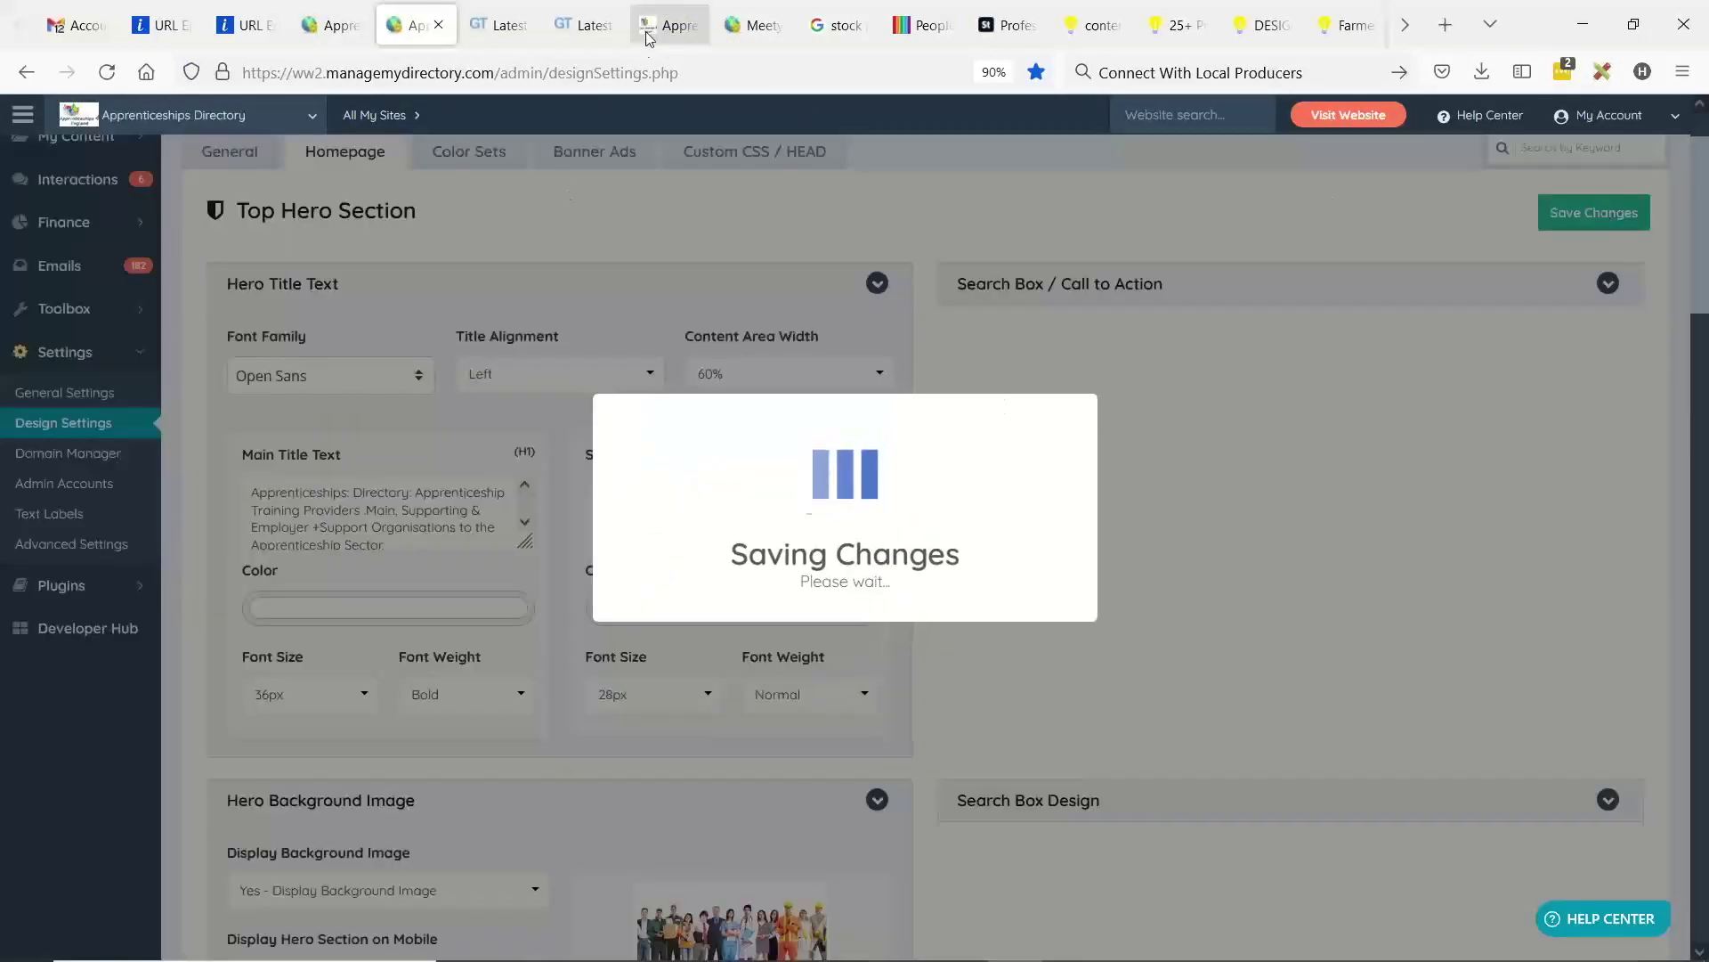
- Reload the live homepage and check the recolored hero title, sub-title and image overlay
{"action": "left_click", "coordinate": [666, 24]}
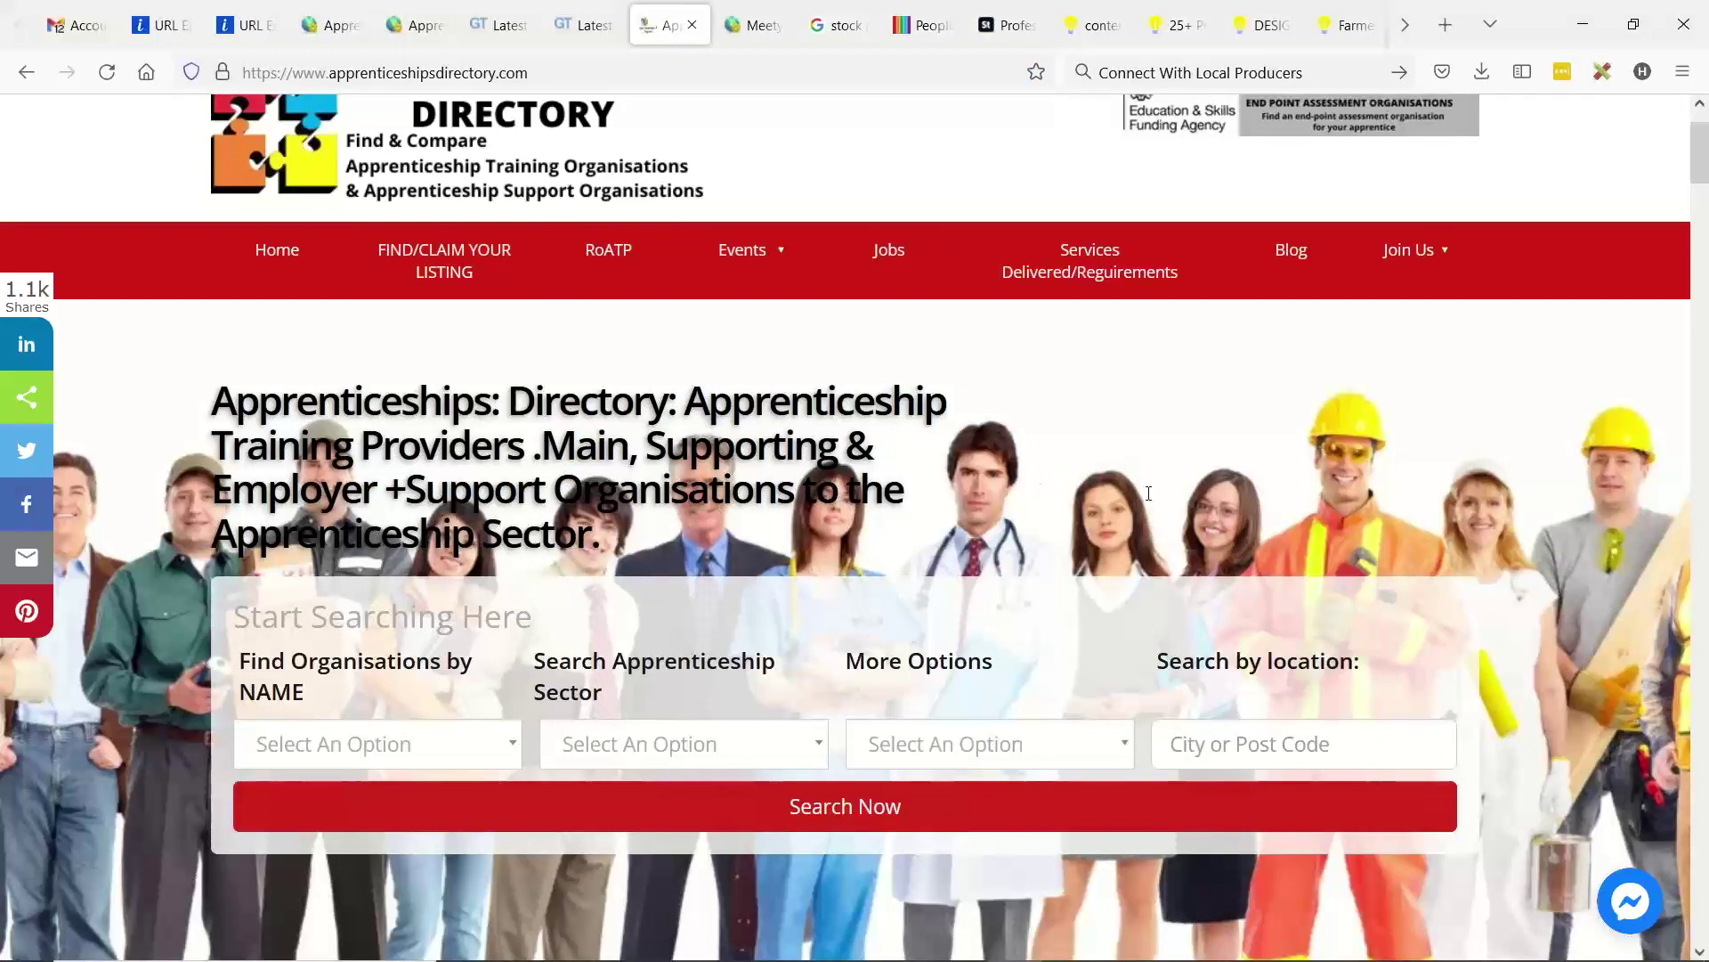
{"action": "left_click", "coordinate": [105, 73]}
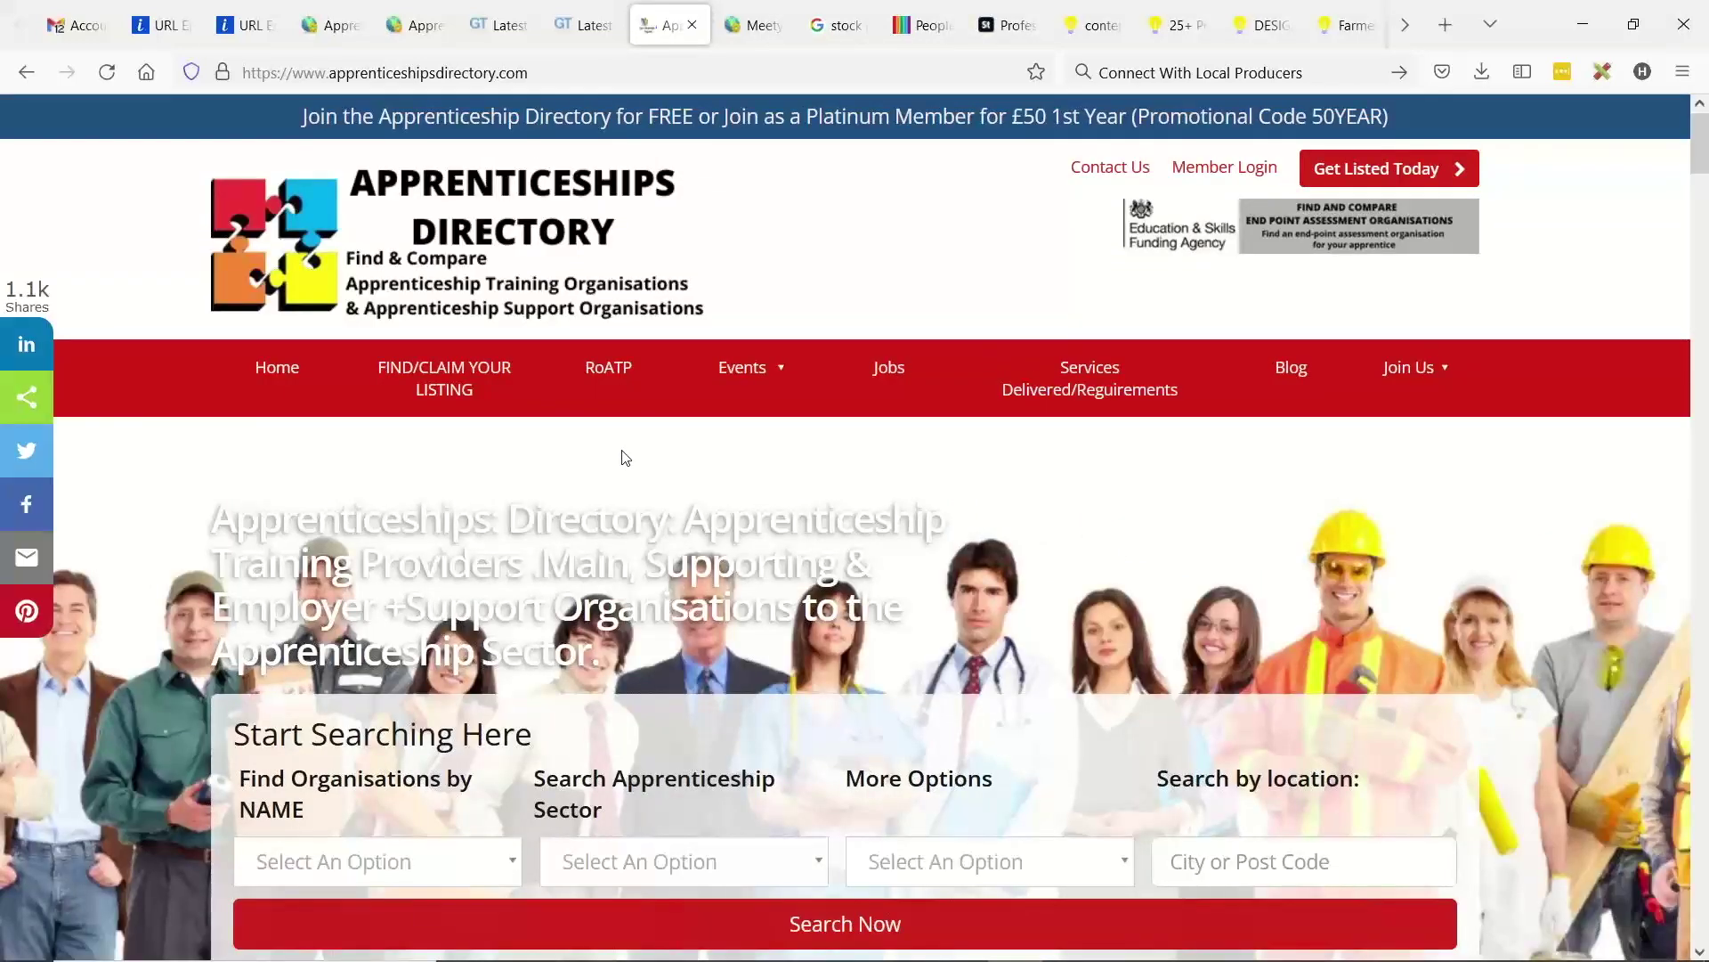
{"action": "scroll", "coordinate": [622, 454], "scroll_direction": "down", "scroll_amount": 7}
{"action": "scroll", "coordinate": [569, 407], "scroll_direction": "up", "scroll_amount": 6}
- Recheck the hero title and background overlay settings, save the design settings again and reload the live homepage
{"action": "left_click", "coordinate": [500, 25]}
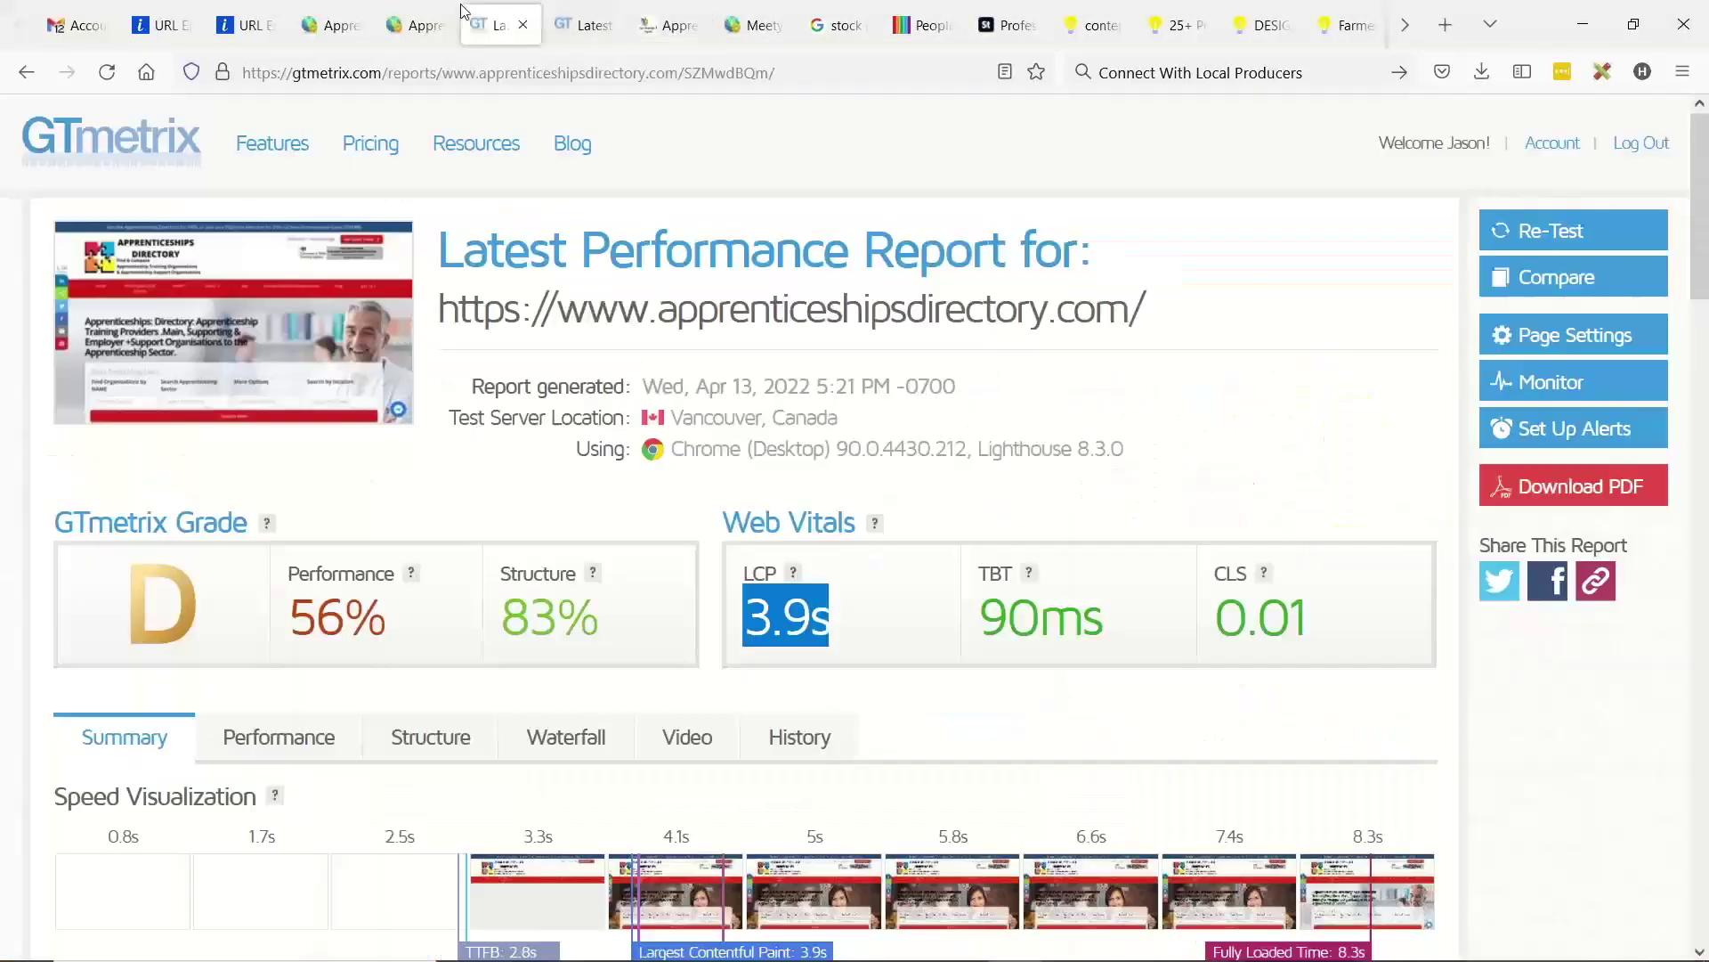
{"action": "left_click", "coordinate": [414, 25]}
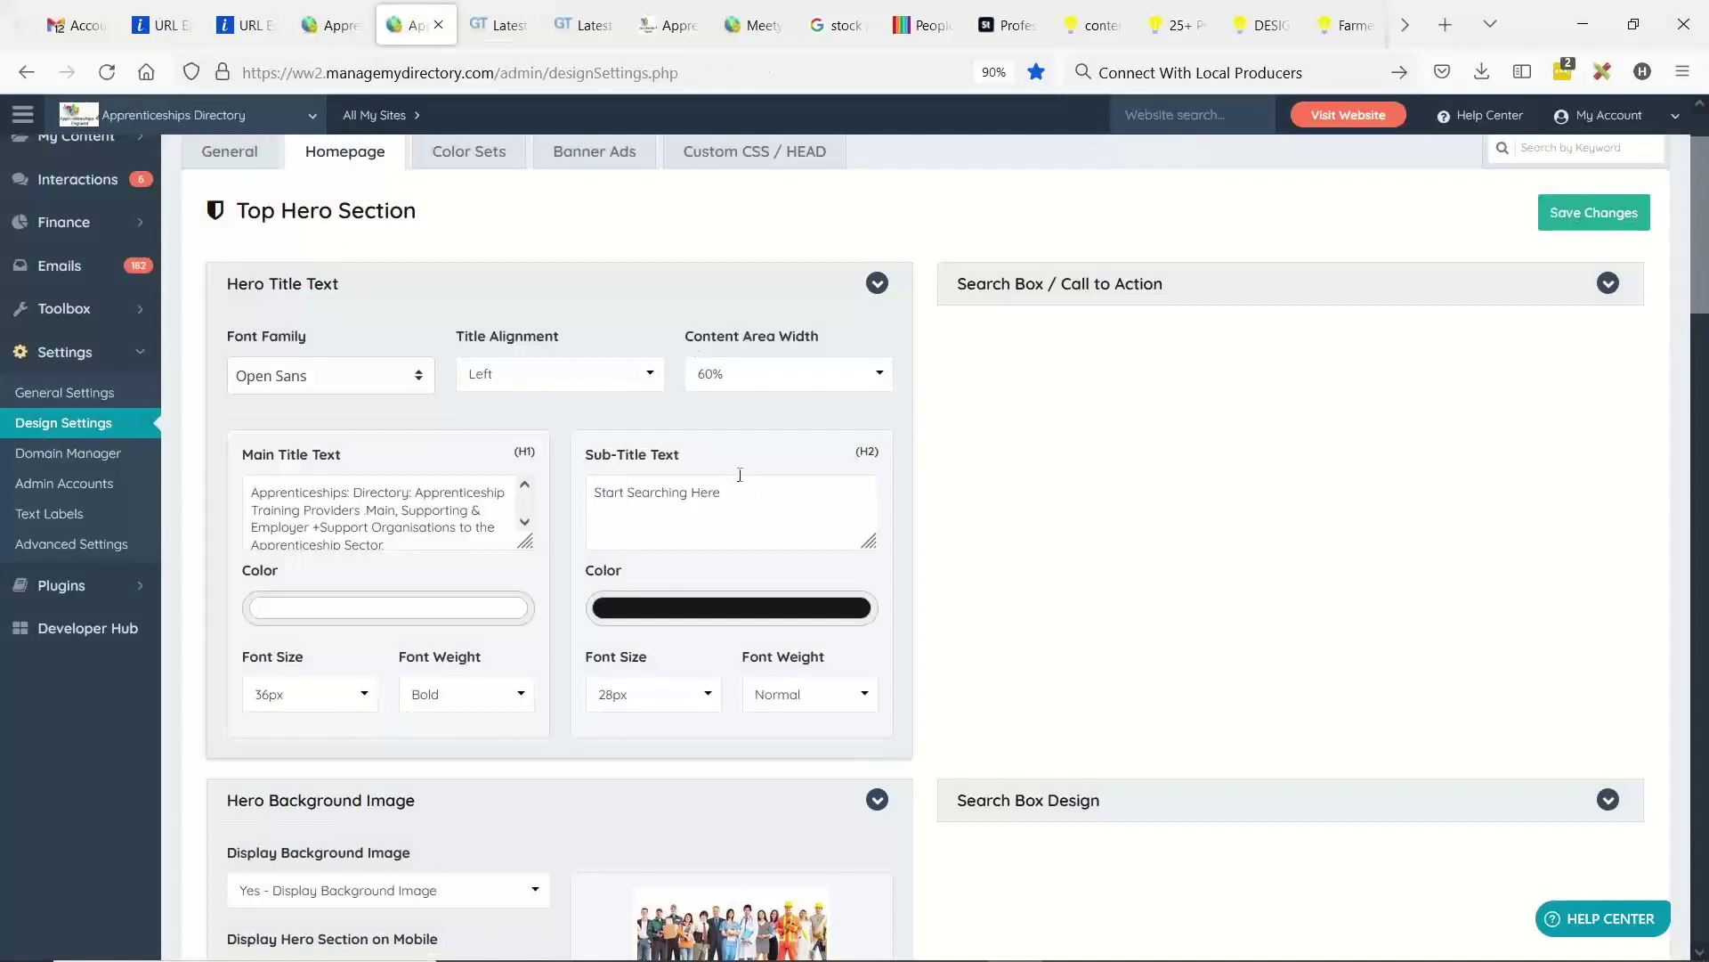
{"action": "scroll", "coordinate": [738, 481], "scroll_direction": "down", "scroll_amount": 7}
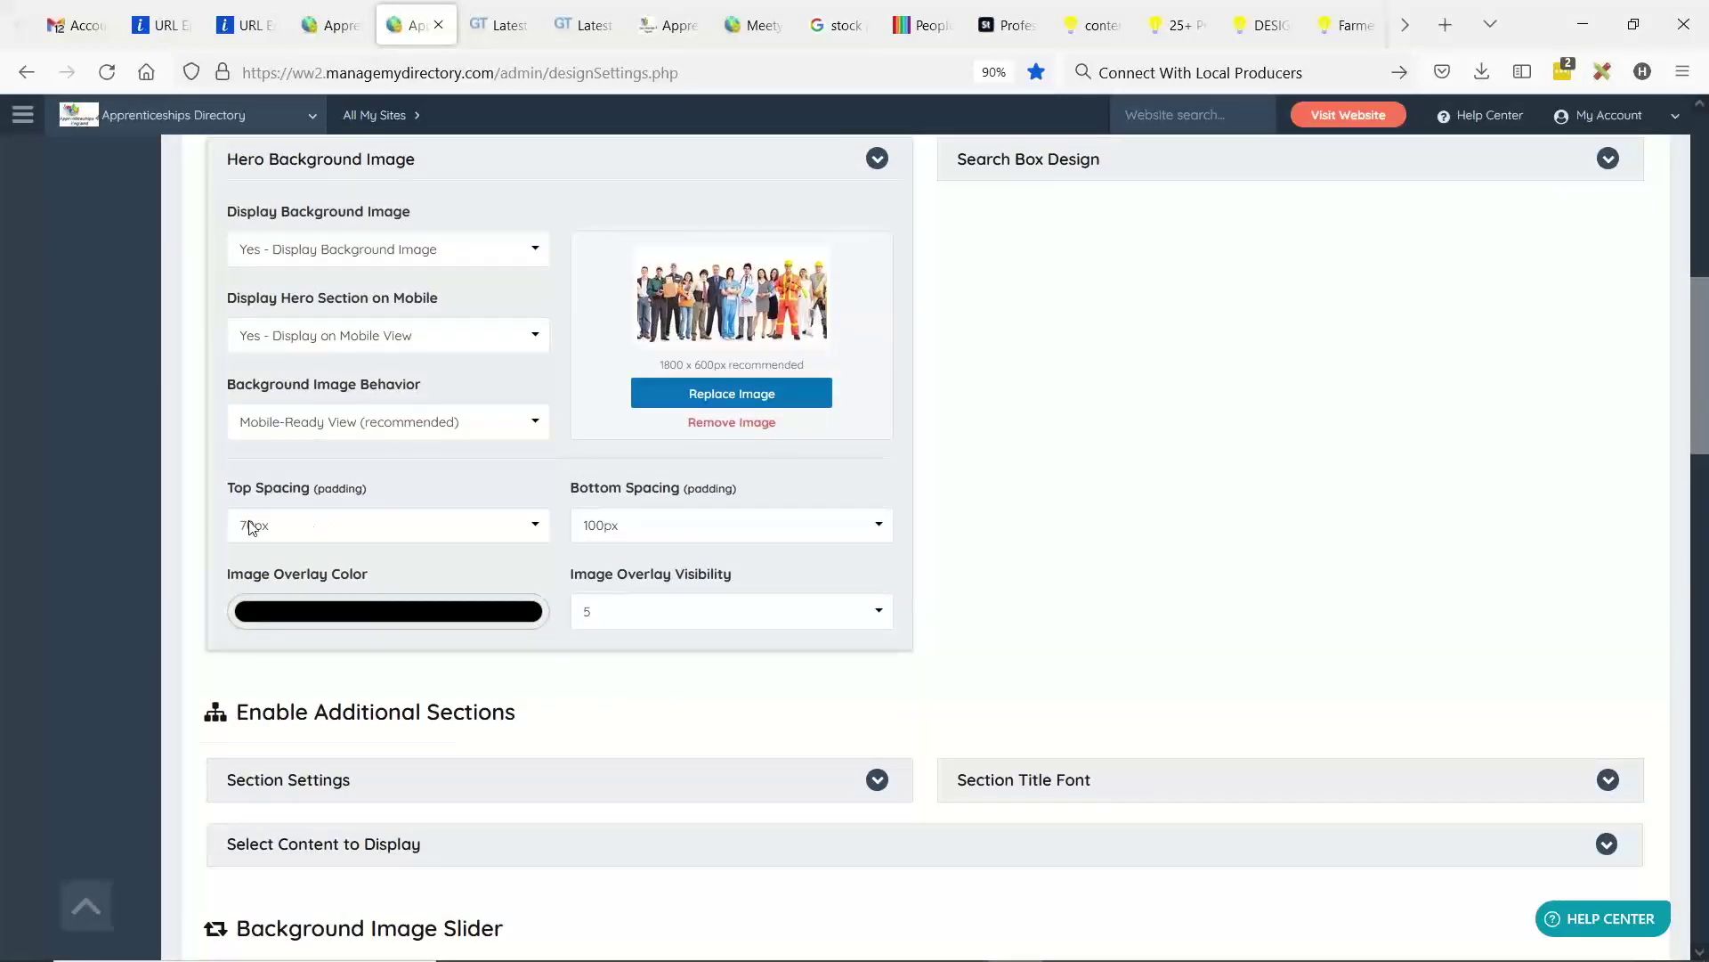
{"action": "scroll", "coordinate": [467, 638], "scroll_direction": "up", "scroll_amount": 5}
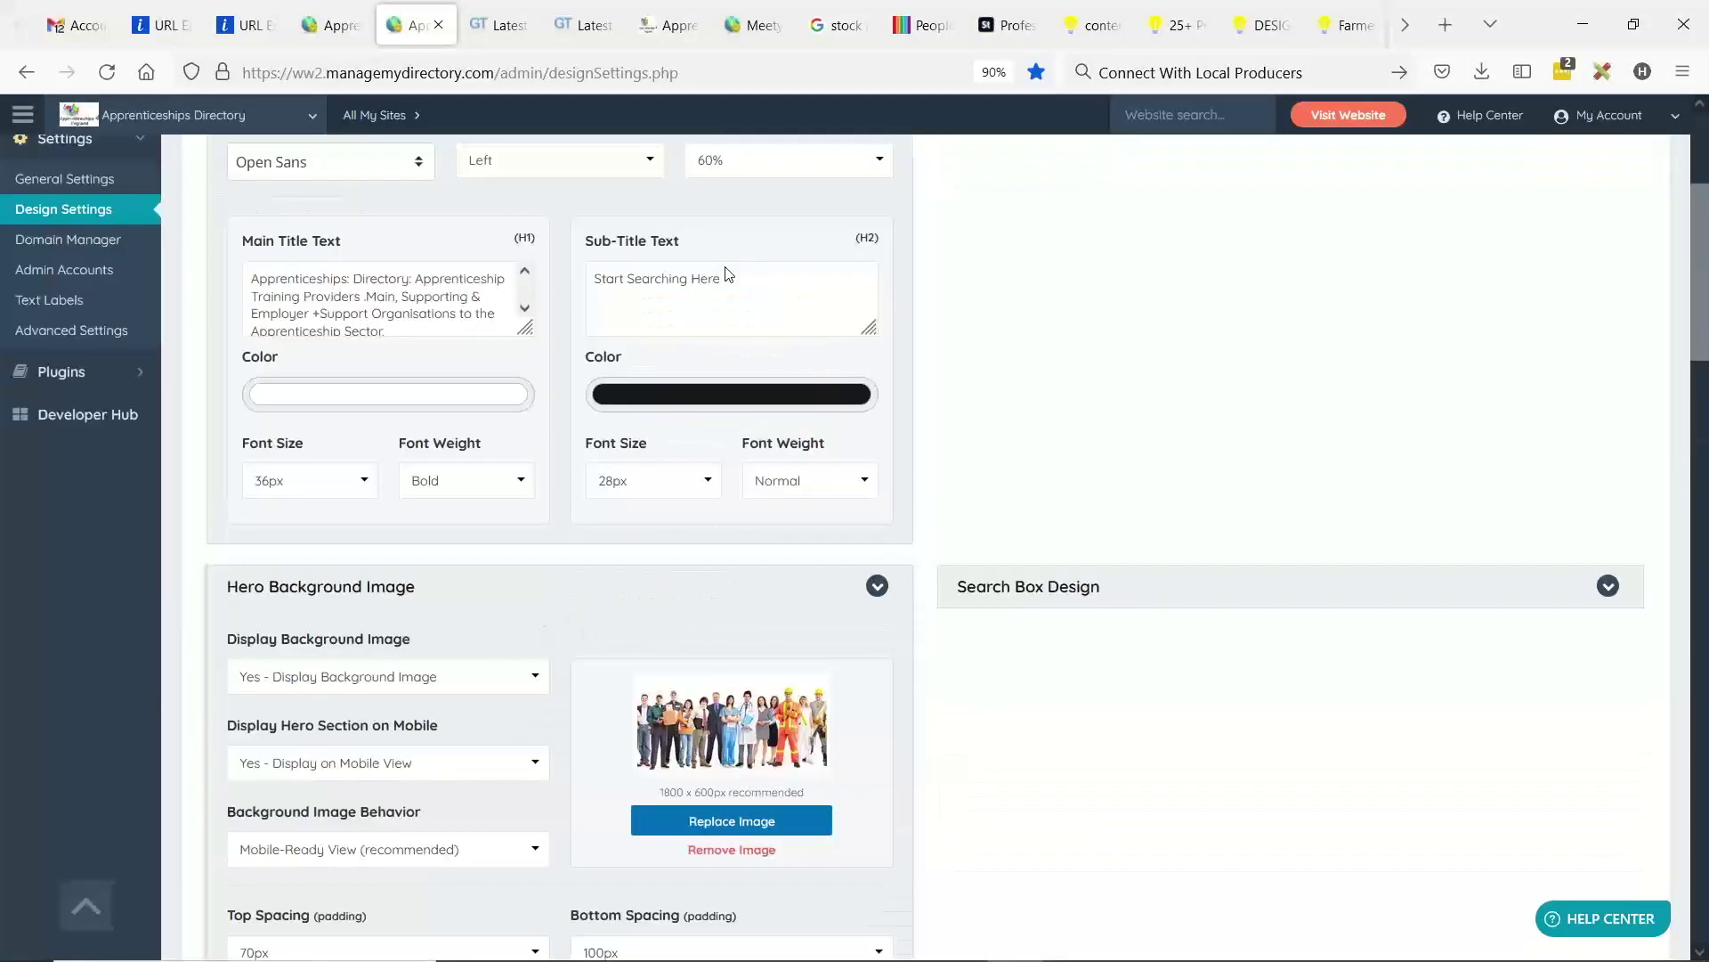
{"action": "scroll", "coordinate": [725, 389], "scroll_direction": "down", "scroll_amount": 2}
{"action": "scroll", "coordinate": [686, 396], "scroll_direction": "up", "scroll_amount": 6}
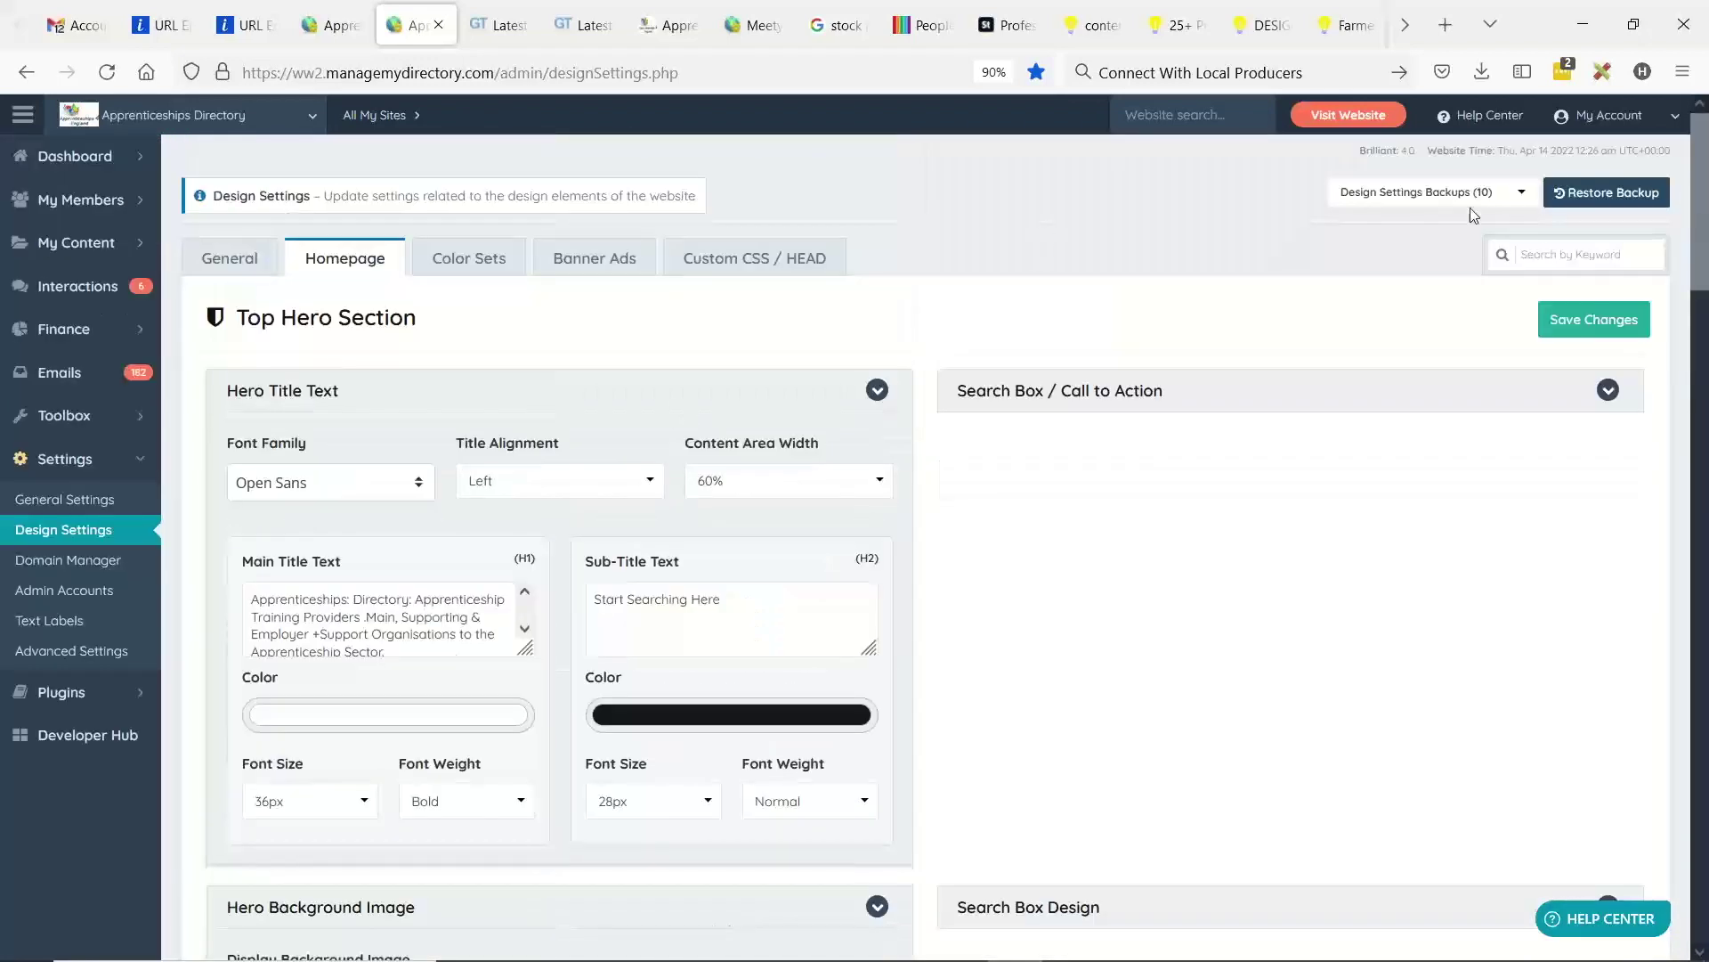
{"action": "left_click", "coordinate": [1580, 319]}
{"action": "left_click", "coordinate": [666, 27]}
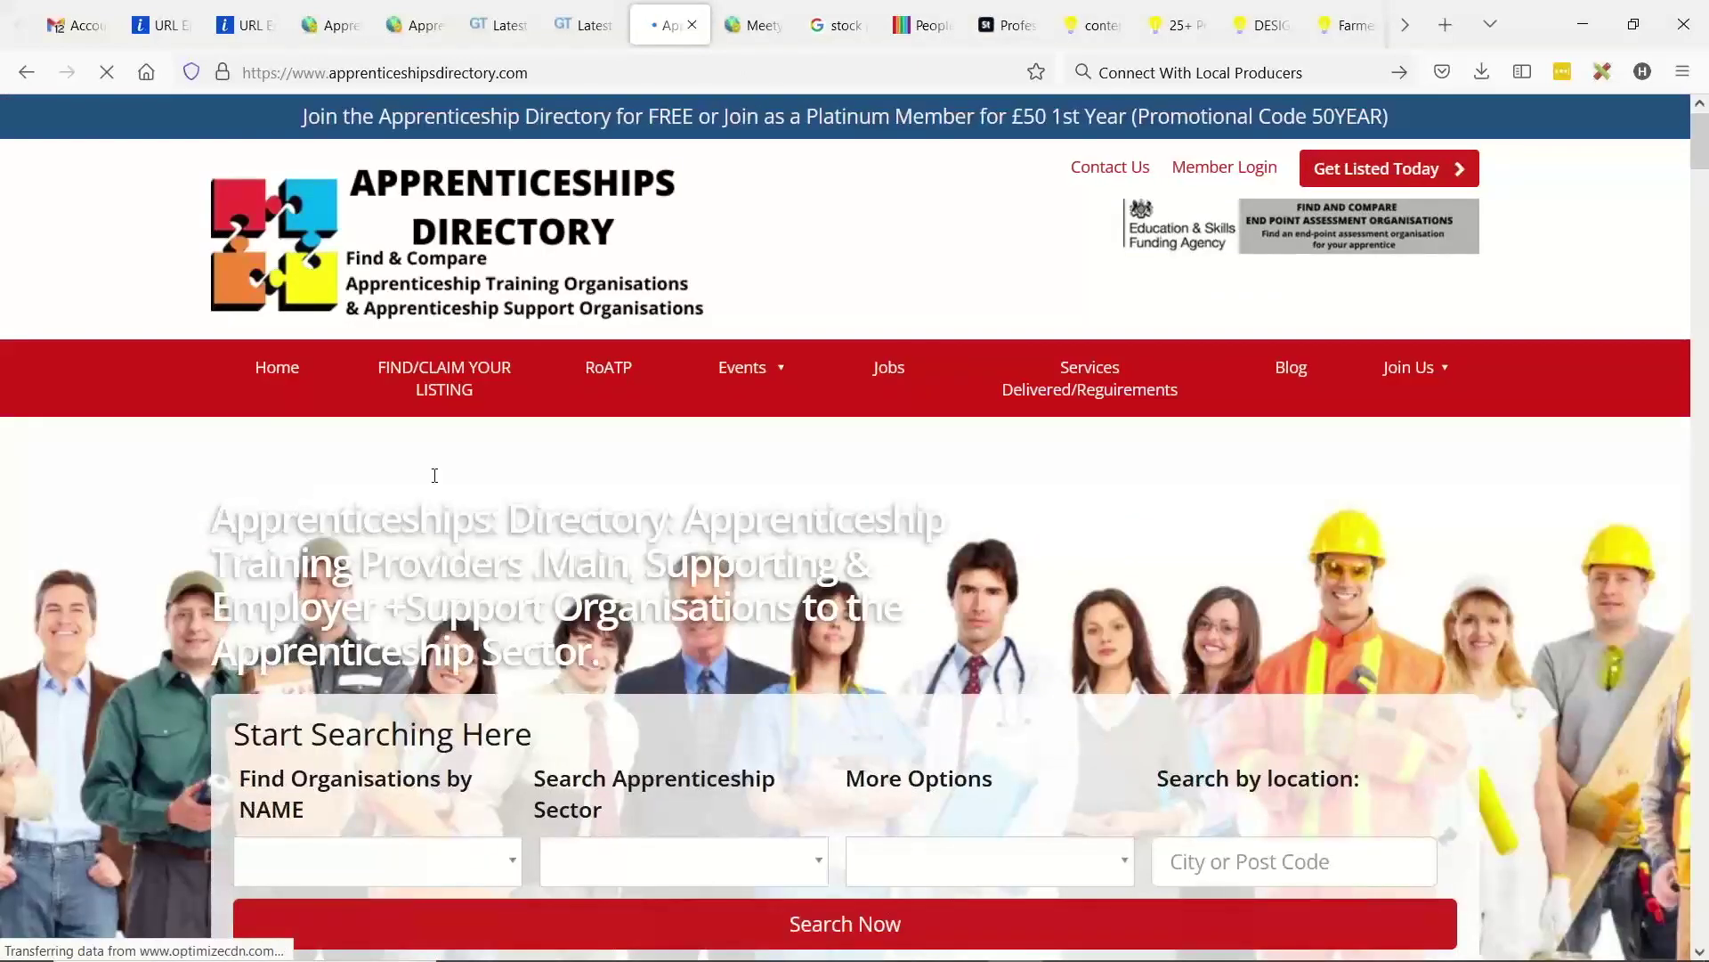
- Switch to the latest GTmetrix report for the Apprenticeships Directory homepage, duplicate it in a new tab and re-test the page there
{"action": "mouse_move", "coordinate": [666, 414]}
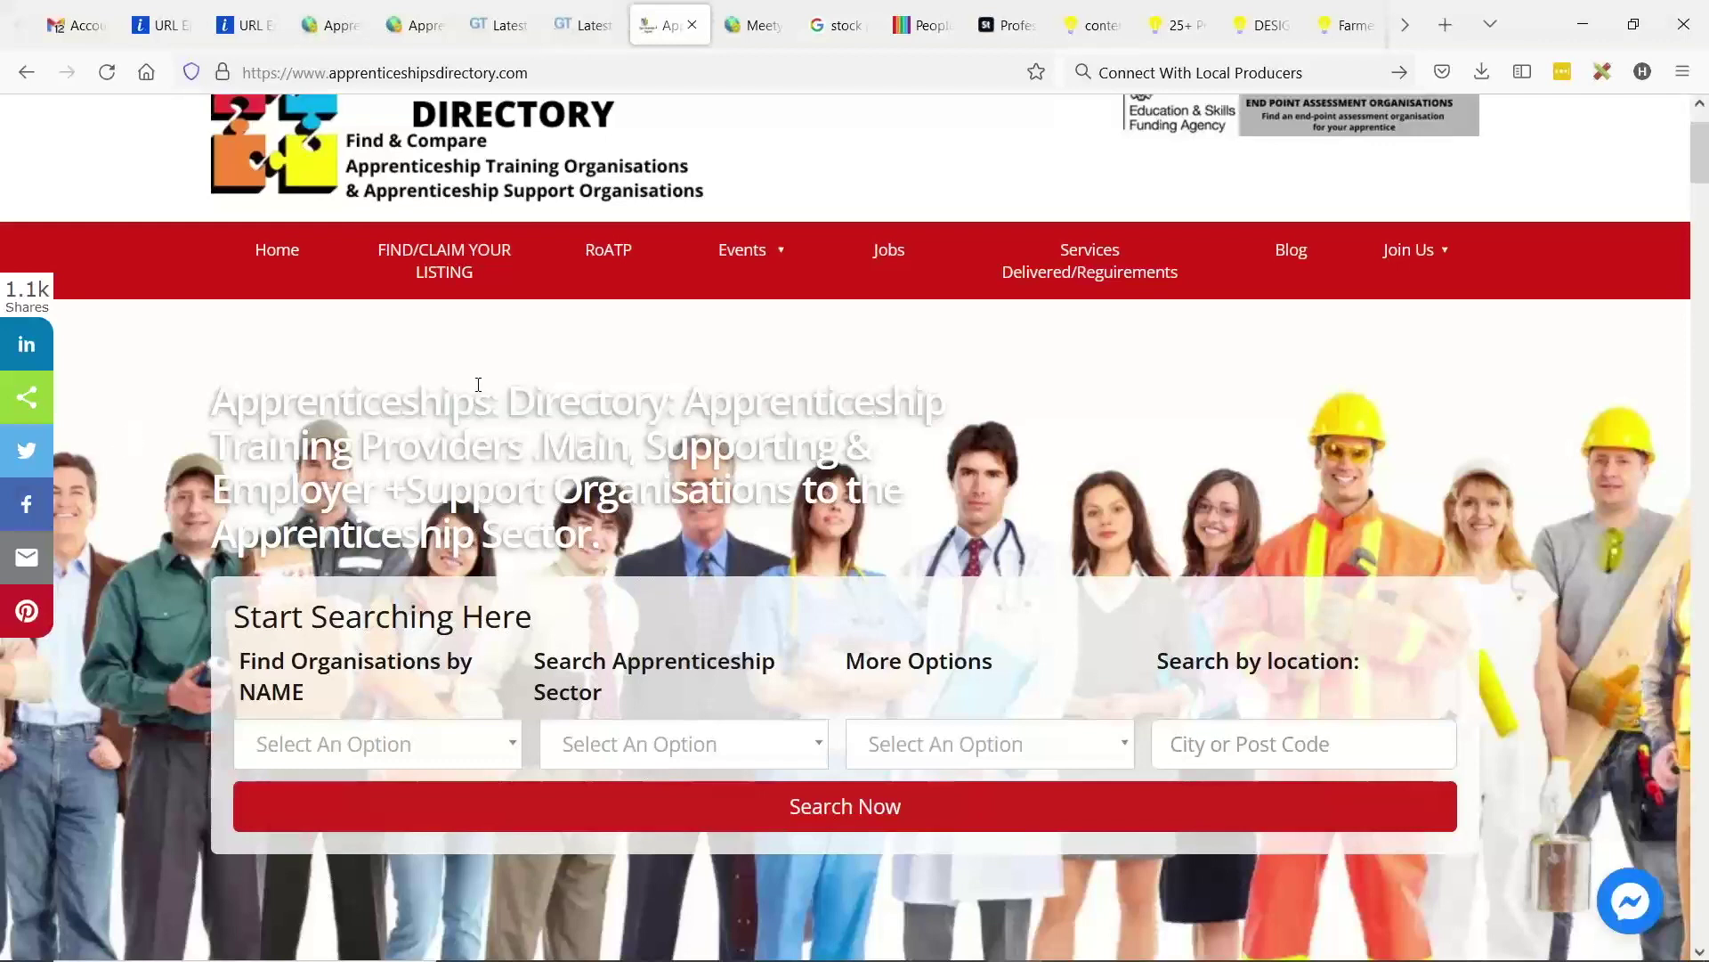
{"action": "left_click", "coordinate": [574, 3]}
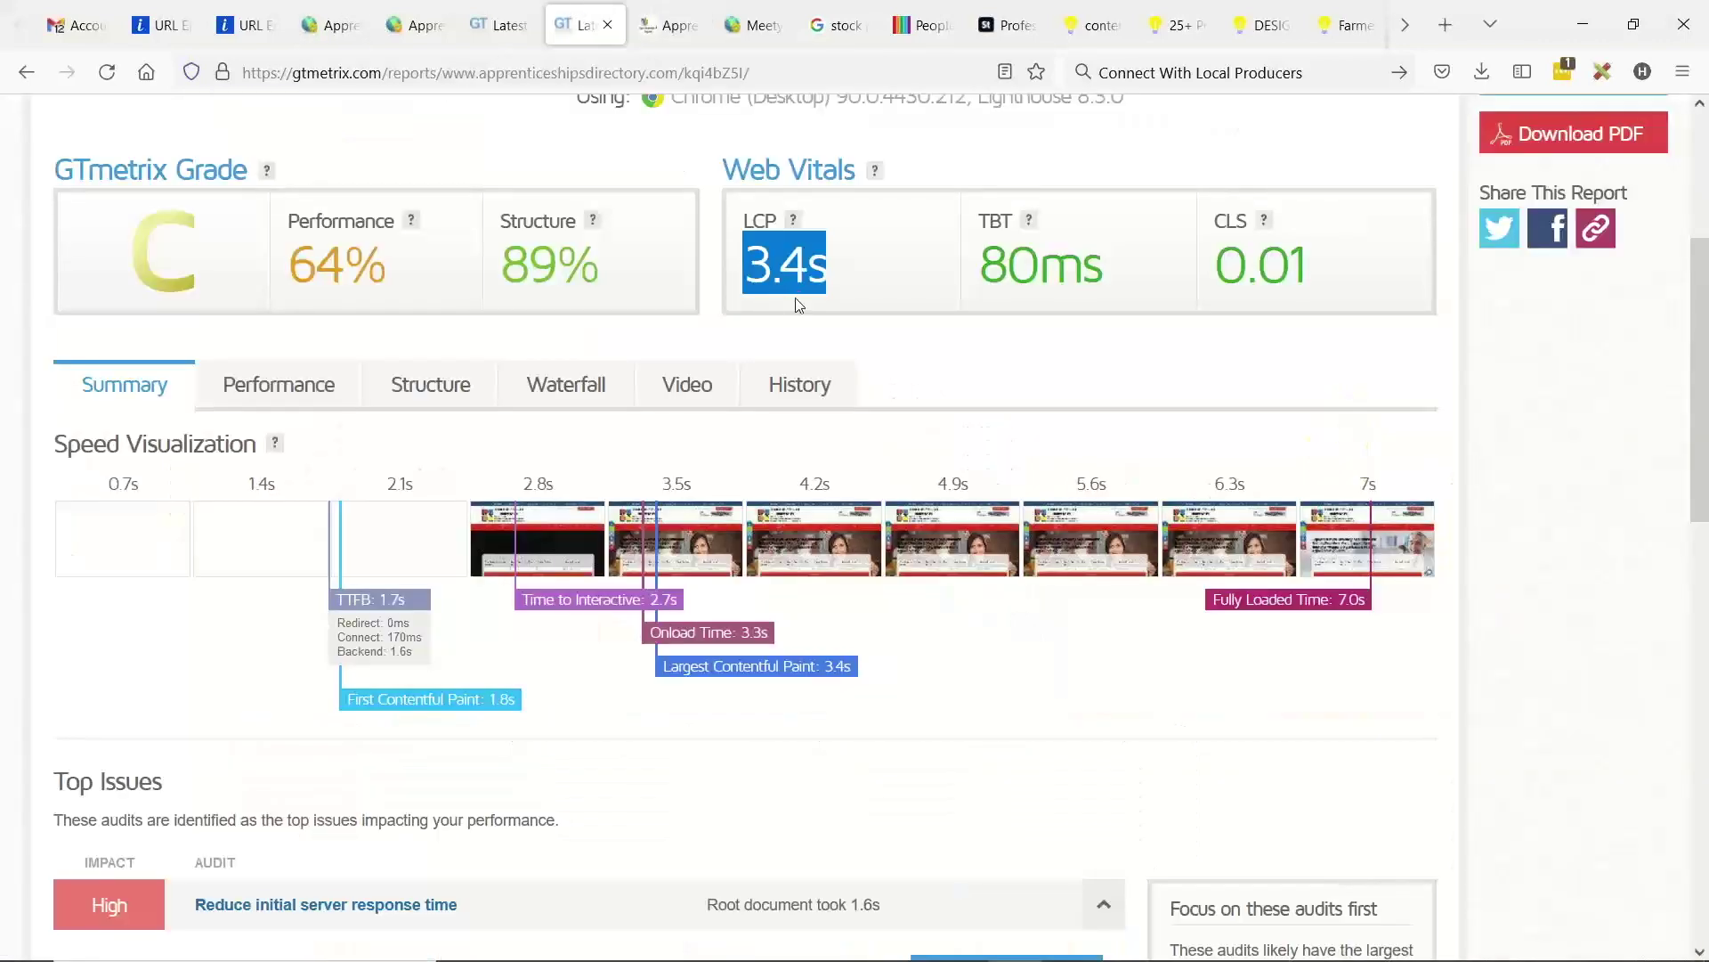
{"action": "scroll", "coordinate": [695, 189], "scroll_direction": "up", "scroll_amount": 4}
{"action": "right_click", "coordinate": [571, 18]}
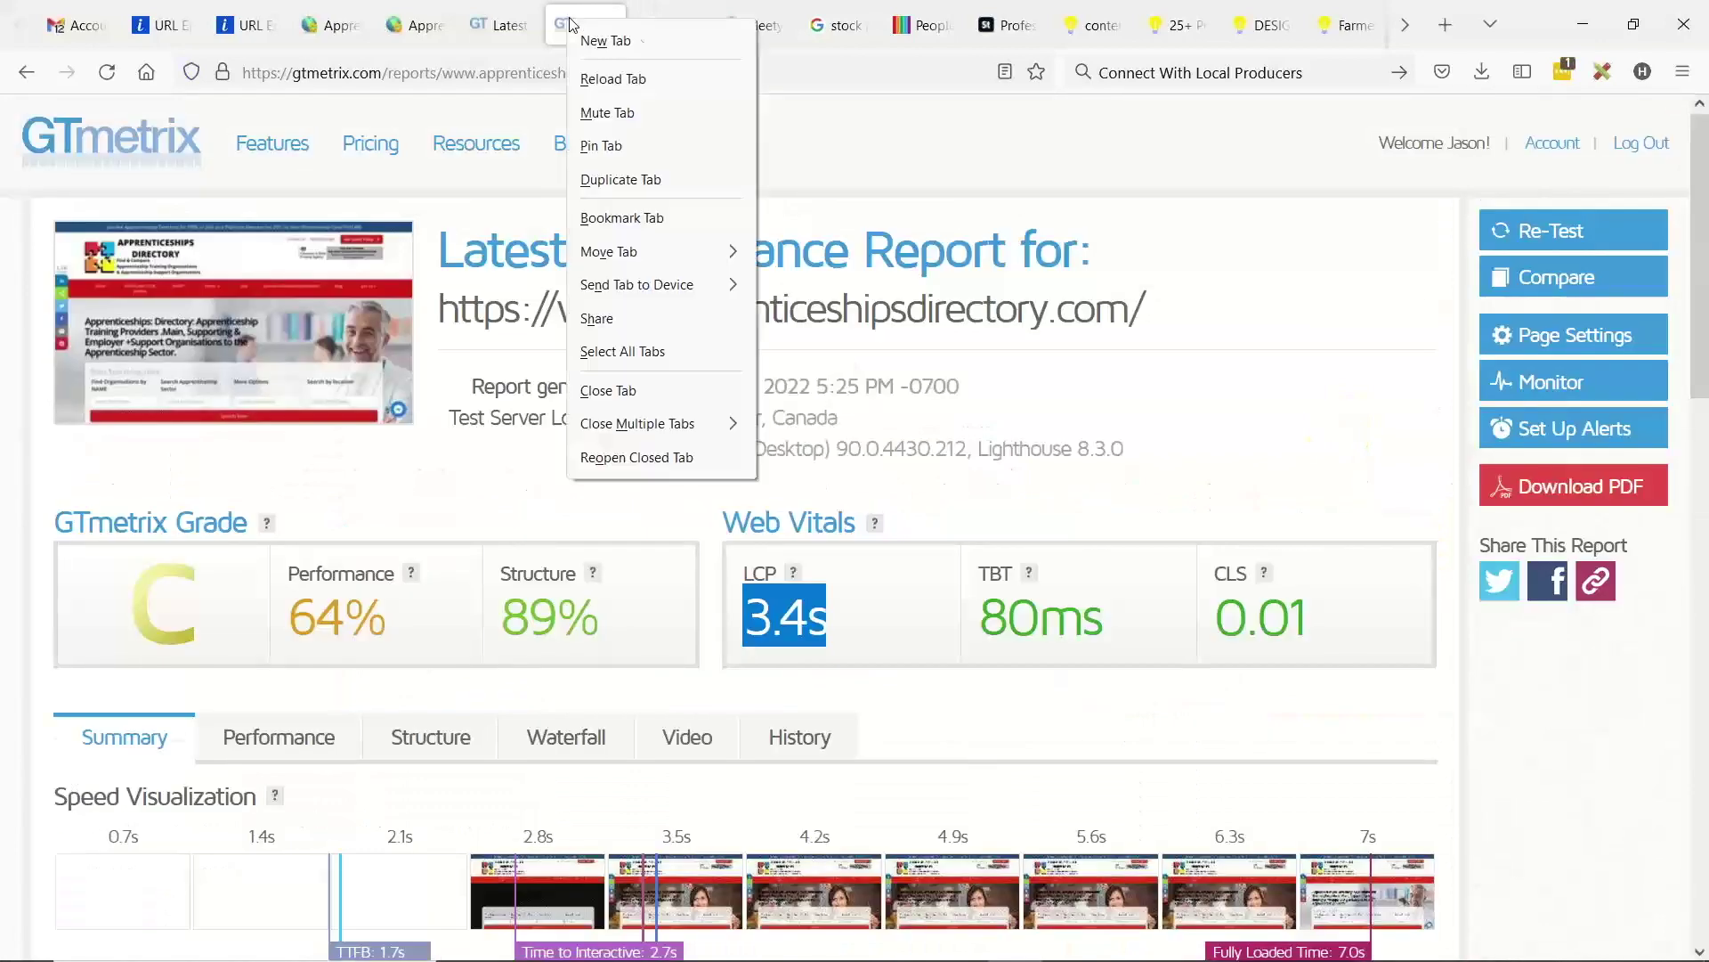
{"action": "left_click", "coordinate": [614, 176]}
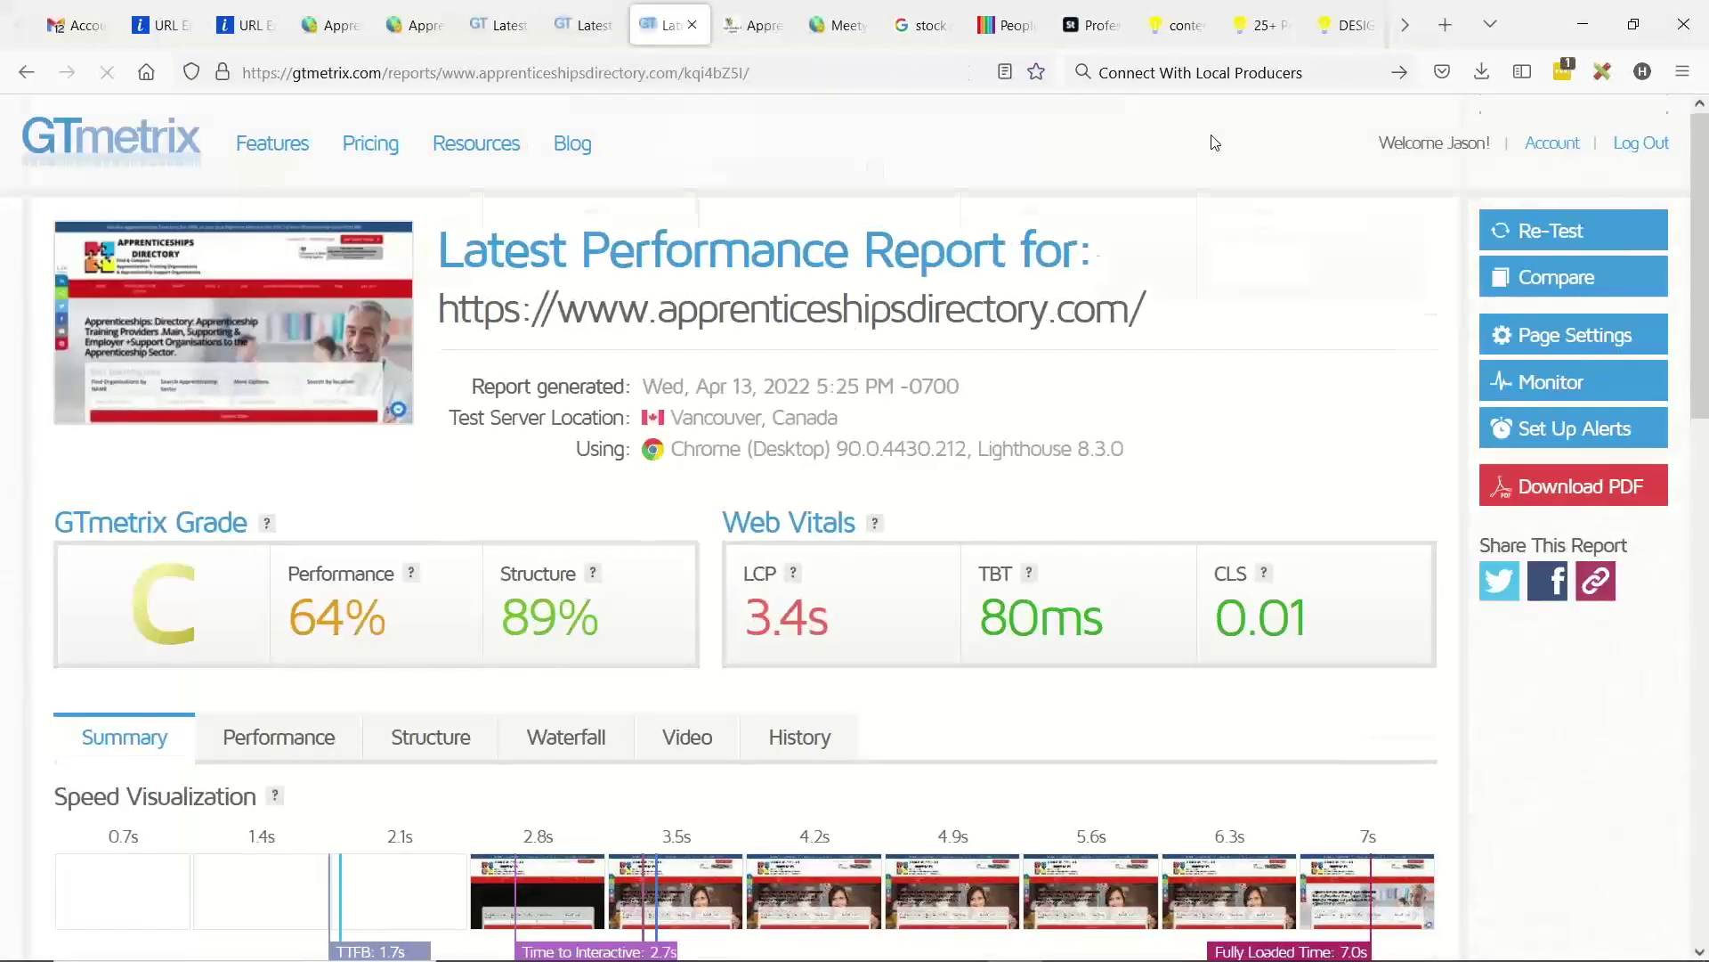
{"action": "scroll", "coordinate": [1284, 187], "scroll_direction": "down", "scroll_amount": 4}
{"action": "scroll", "coordinate": [1291, 223], "scroll_direction": "up", "scroll_amount": 4}
{"action": "left_click", "coordinate": [1603, 234]}
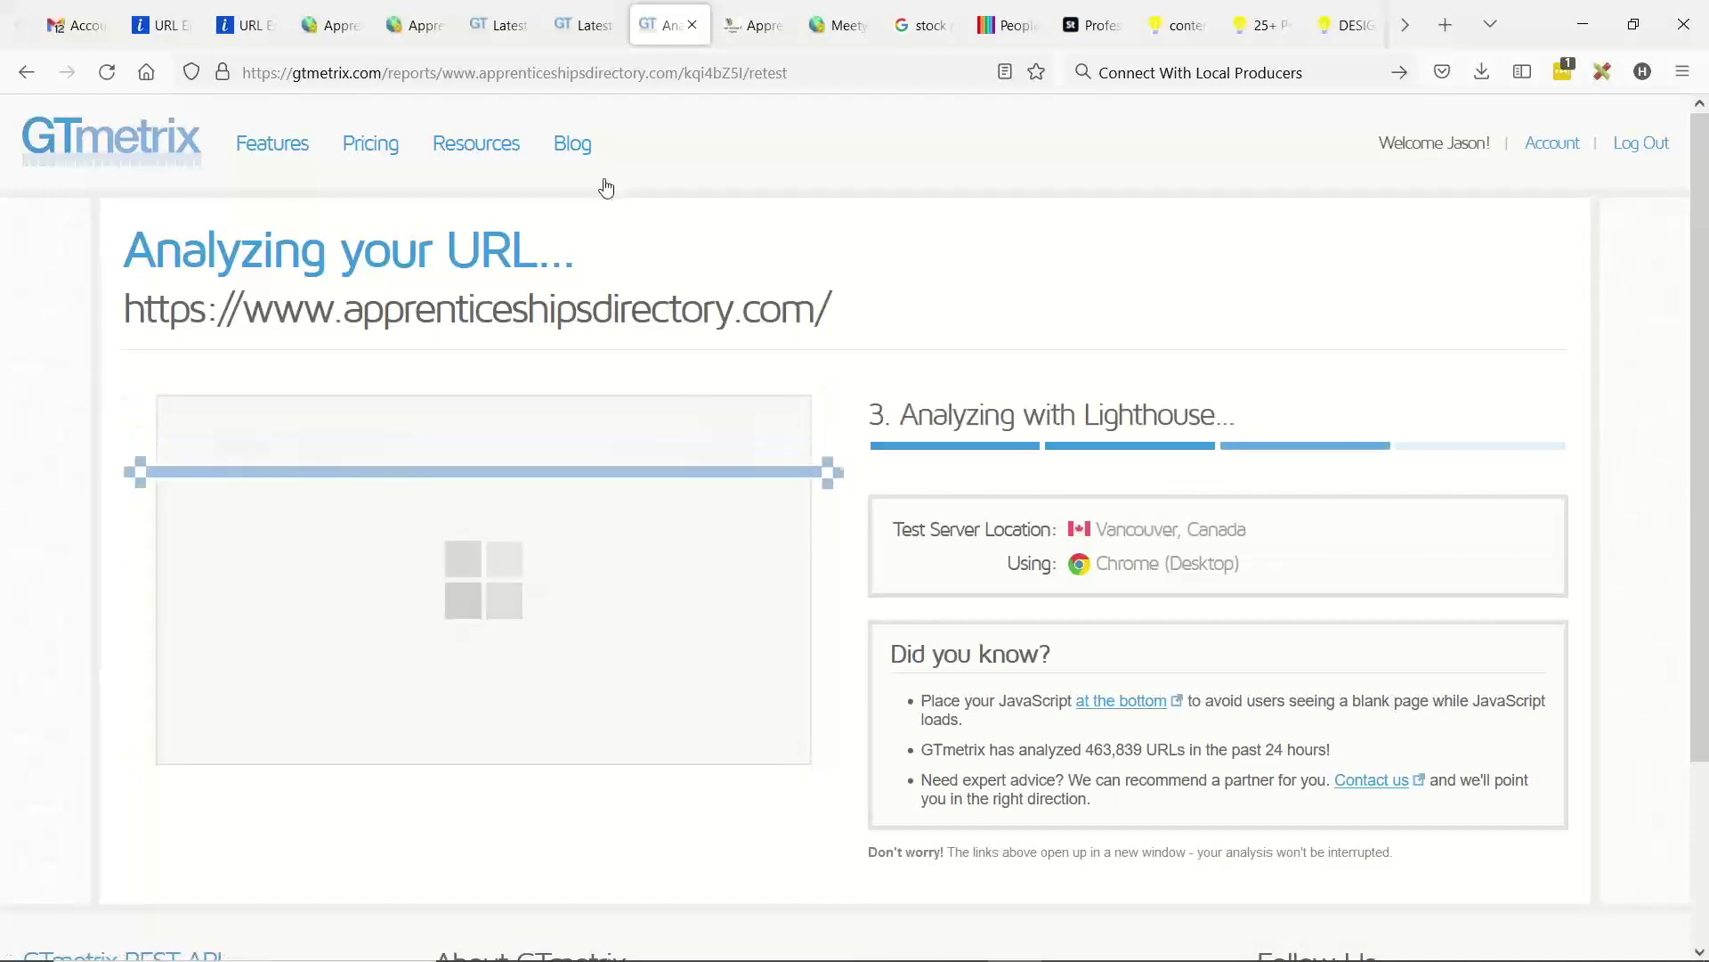
- Return to the site's design settings and review the additional CSS, HEAD and footer code
{"action": "left_click", "coordinate": [359, 23]}
{"action": "scroll", "coordinate": [623, 655], "scroll_direction": "down", "scroll_amount": 2}
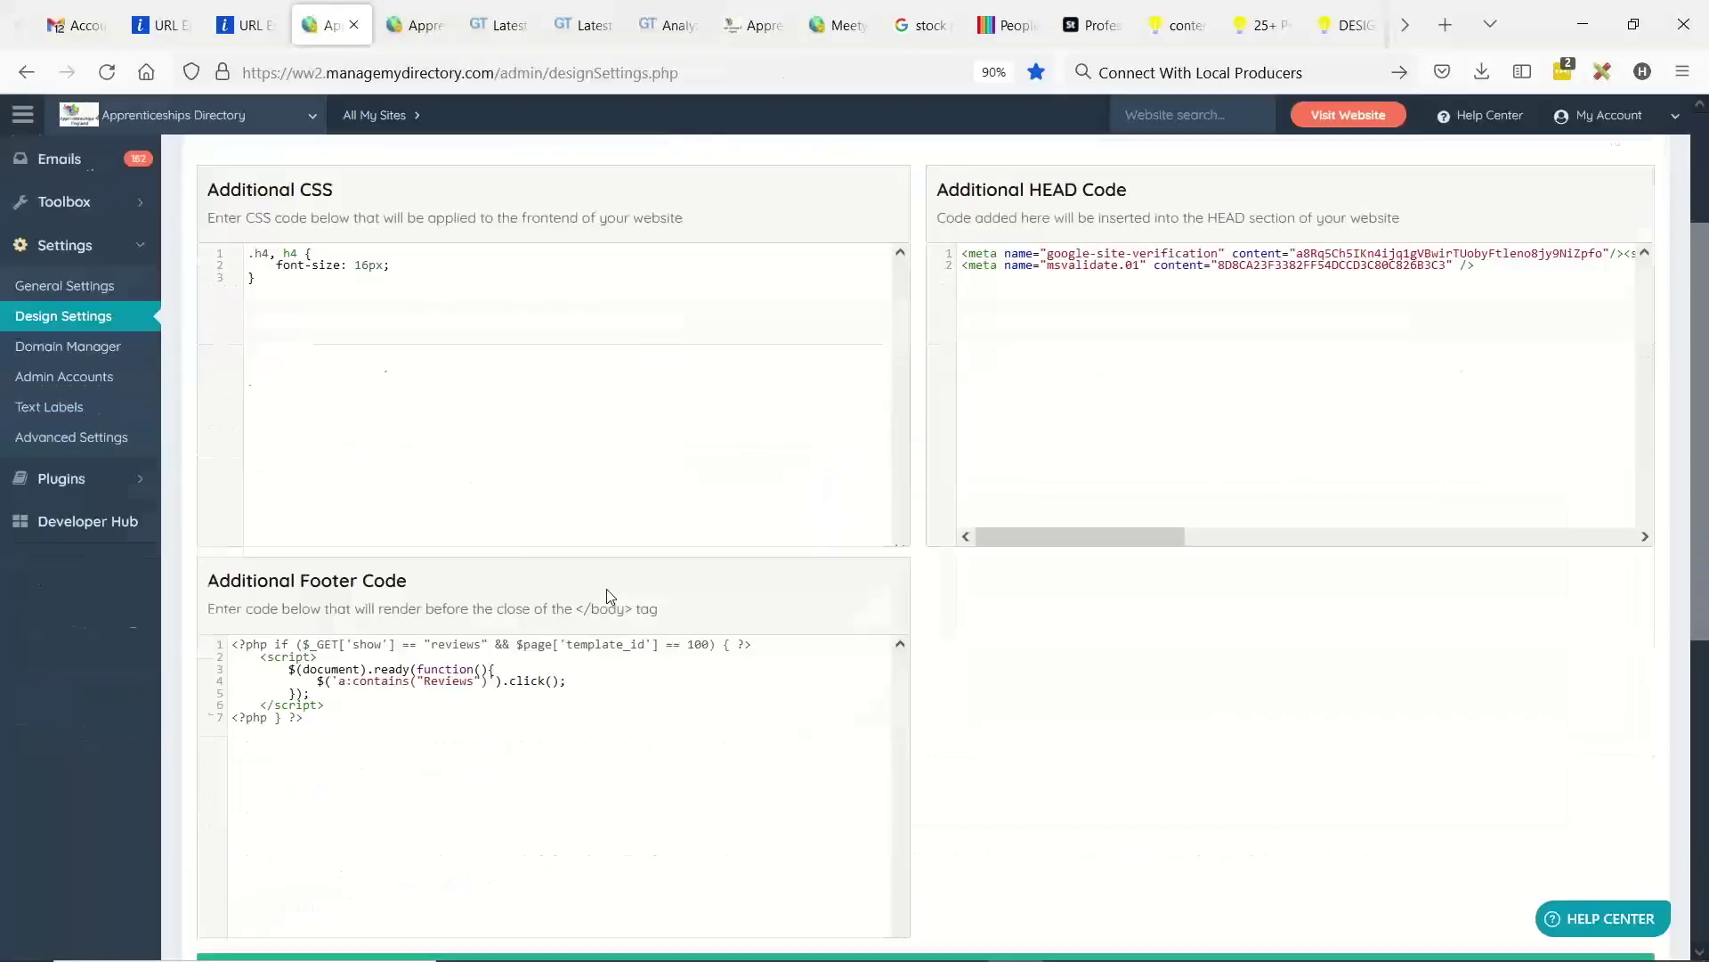
{"action": "scroll", "coordinate": [1060, 480], "scroll_direction": "up", "scroll_amount": 2}
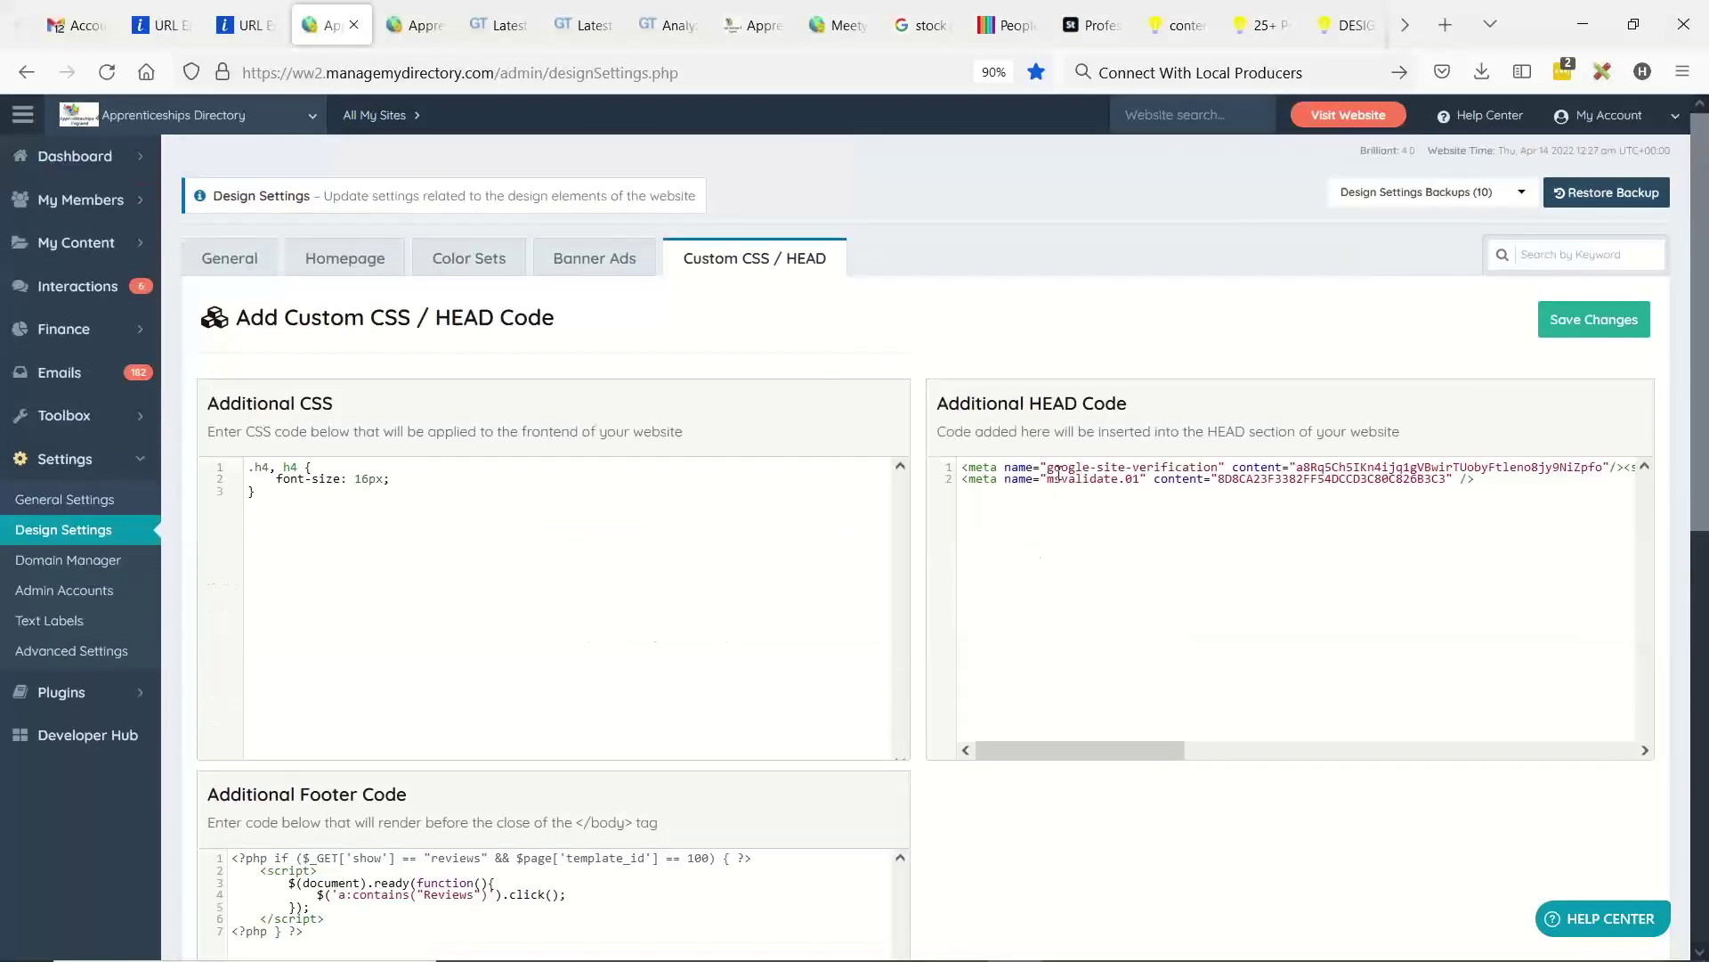
- Examine the site's banner advertisement settings for the Sidebar Banner Ad and the Header Banner Ad
{"action": "left_click", "coordinate": [573, 249]}
{"action": "left_click", "coordinate": [405, 545]}
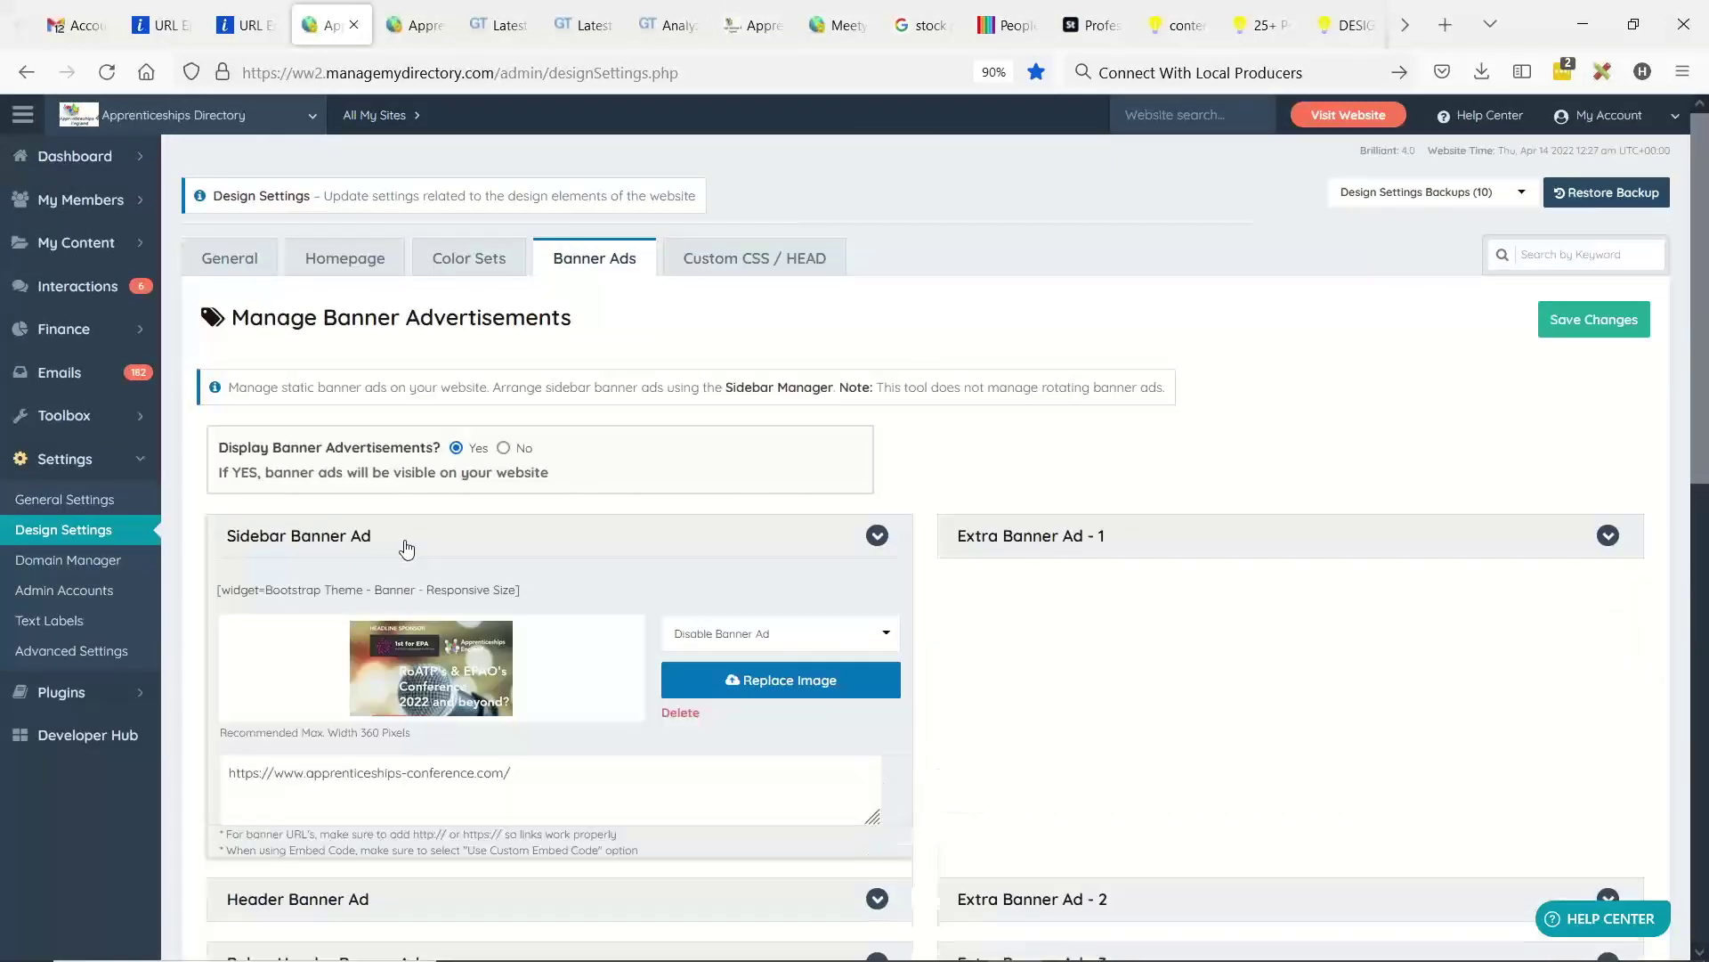
{"action": "left_click", "coordinate": [494, 532]}
{"action": "scroll", "coordinate": [534, 480], "scroll_direction": "down", "scroll_amount": 2}
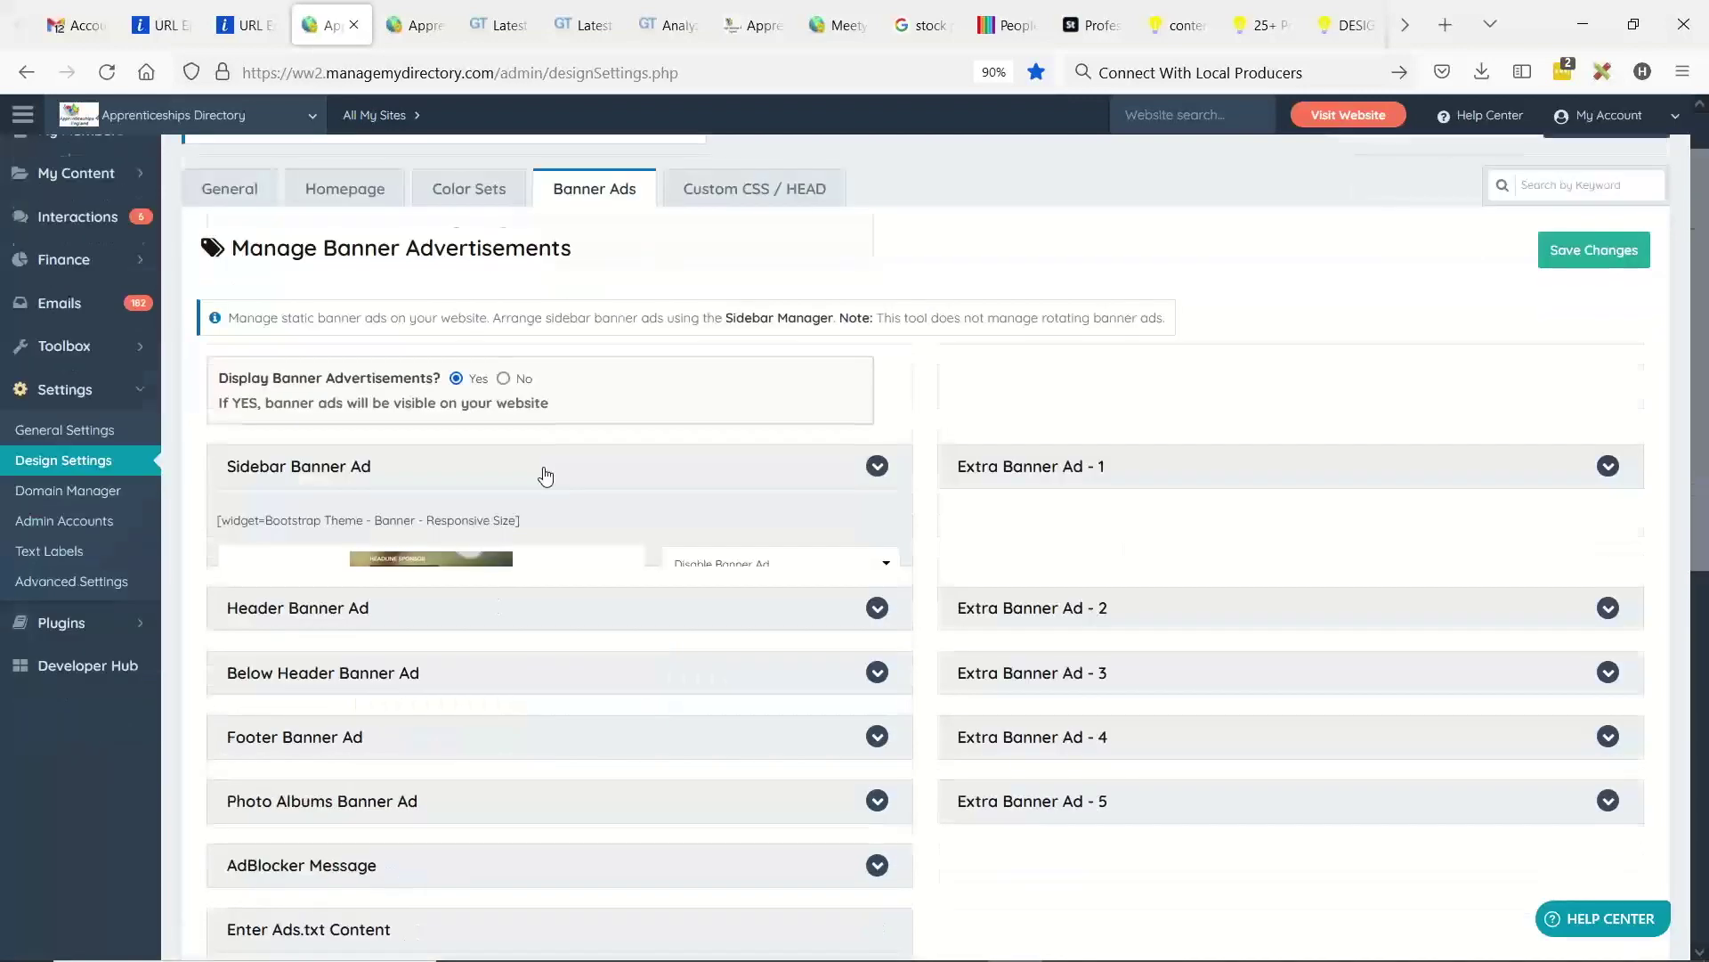
{"action": "left_click", "coordinate": [462, 386]}
{"action": "left_click", "coordinate": [465, 383]}
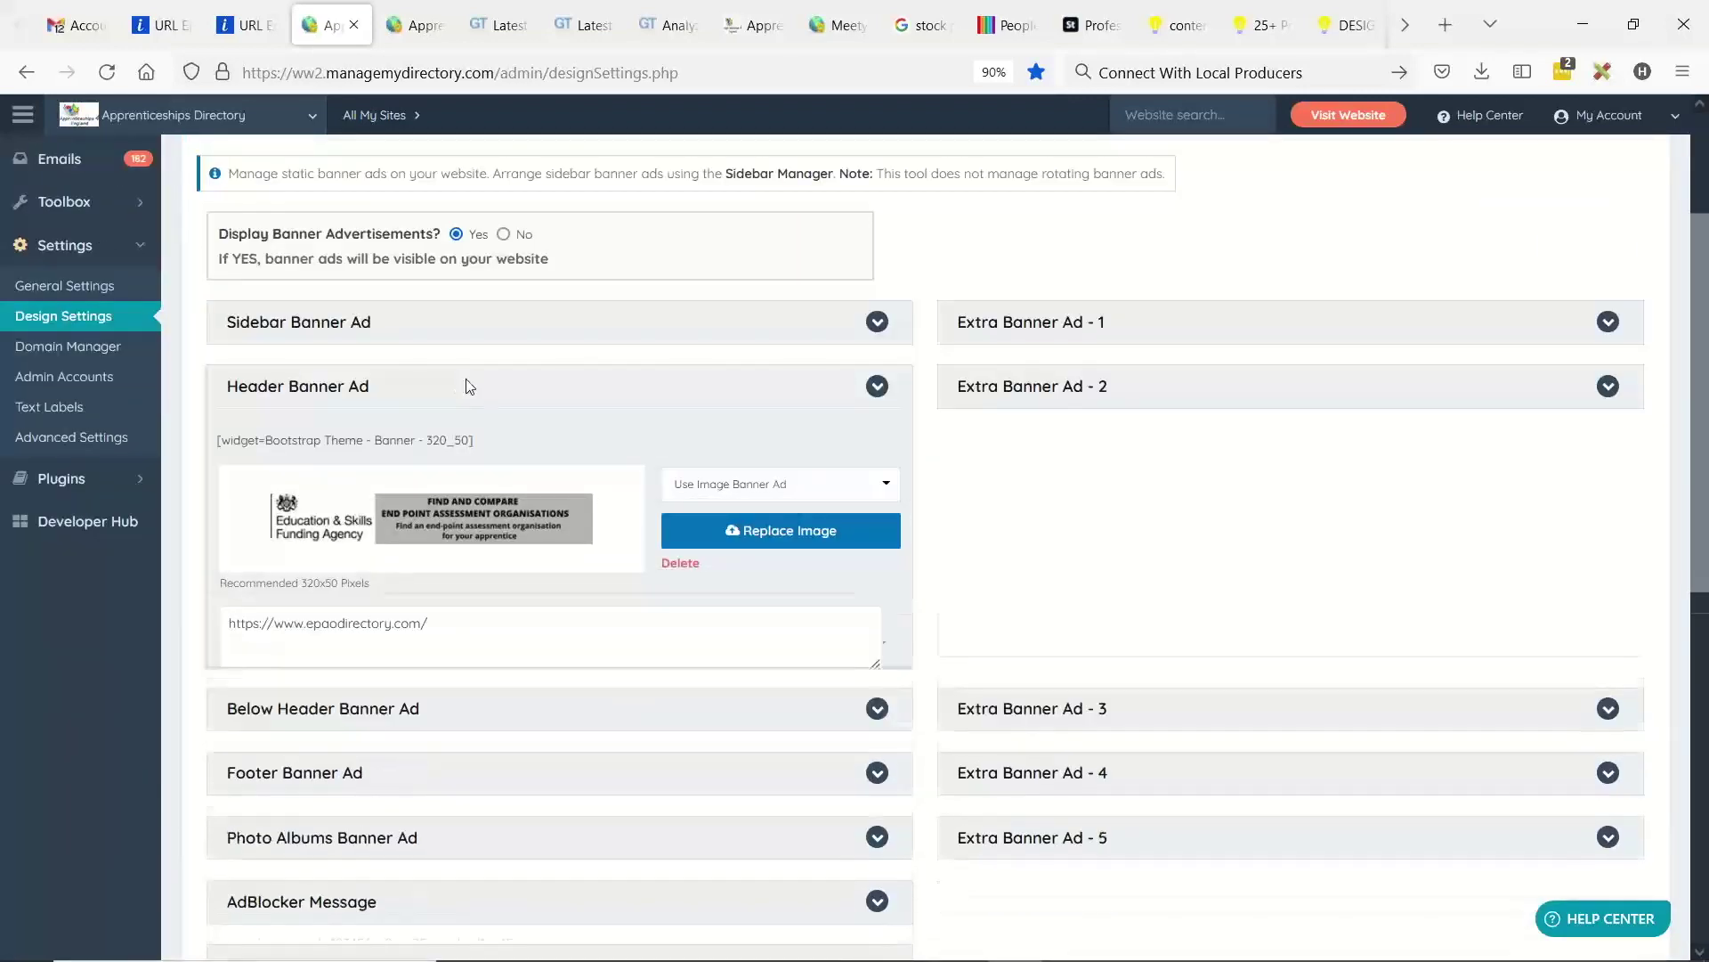